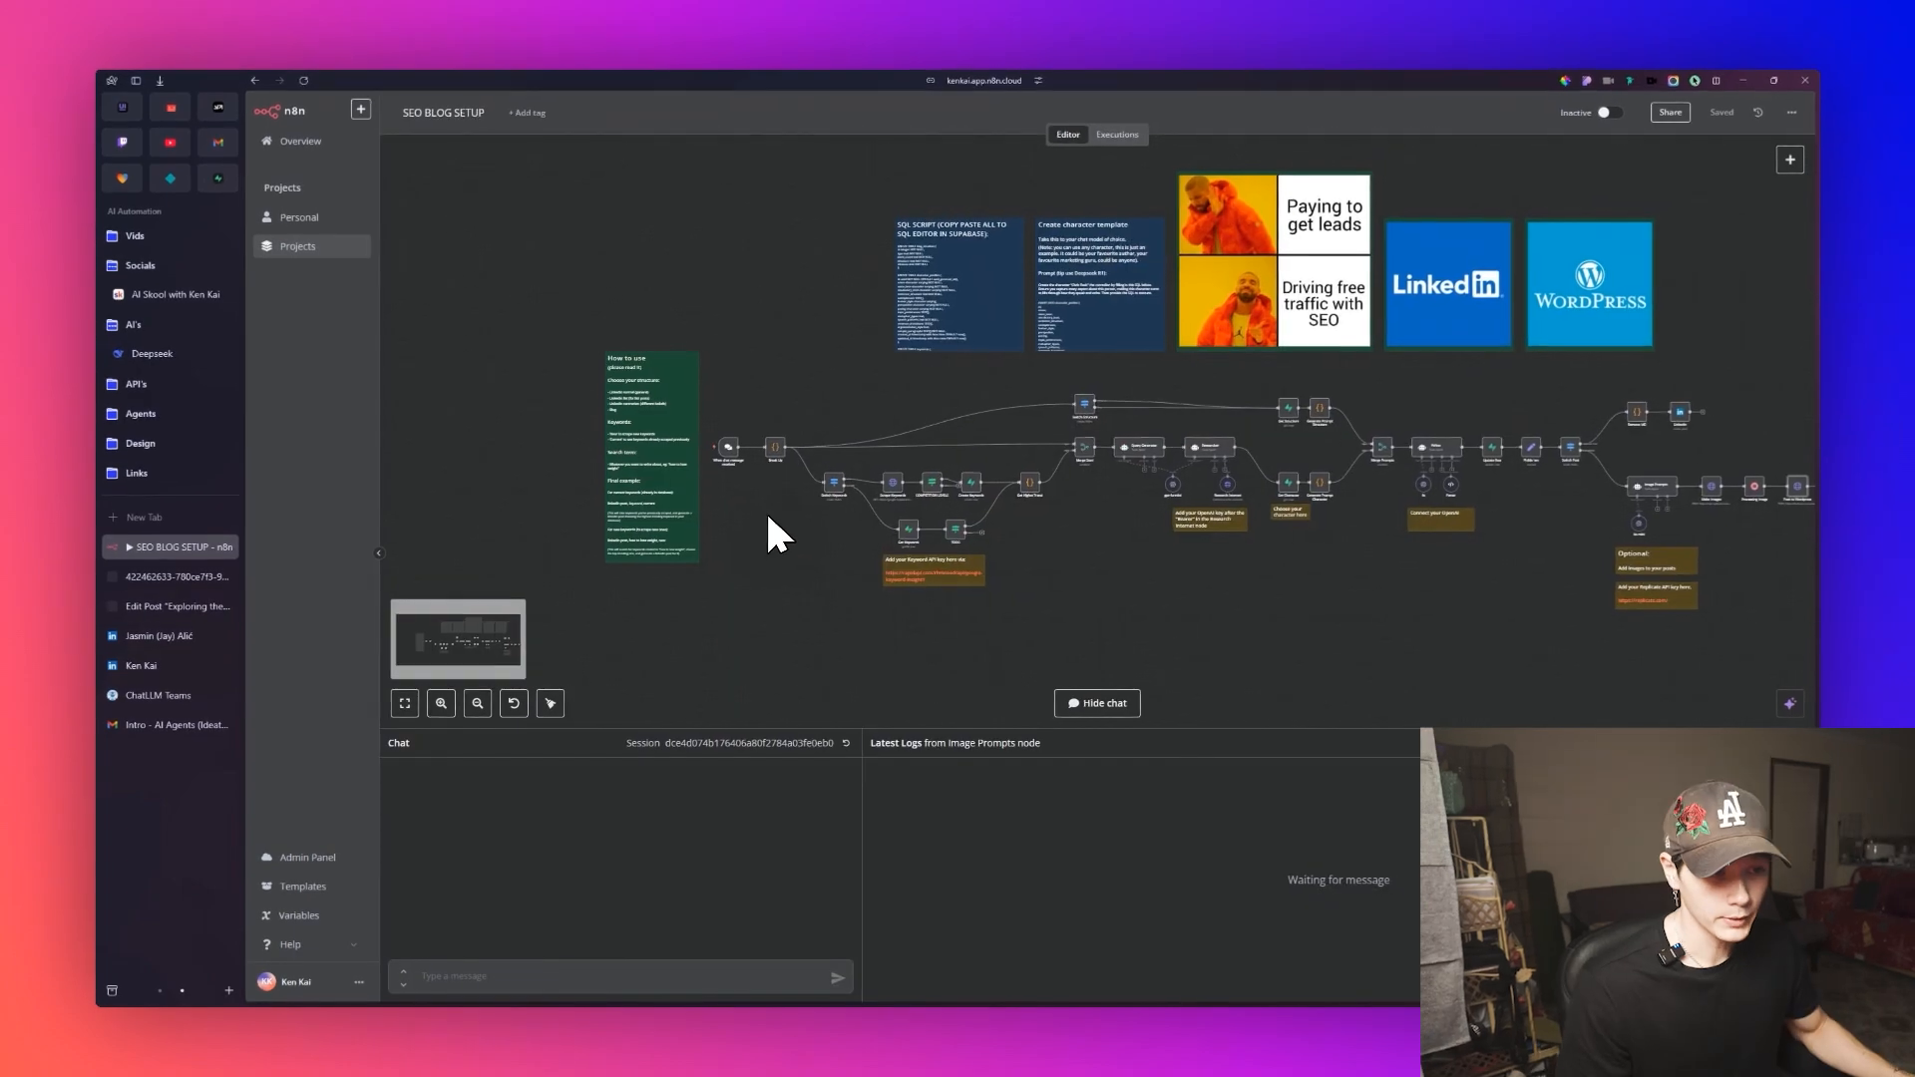
Following the "How to use" note, send the chat message "blog, ai automations, new" to run the workflow.
scroll(760, 507, up, 4)
scroll(786, 509, up, 2)
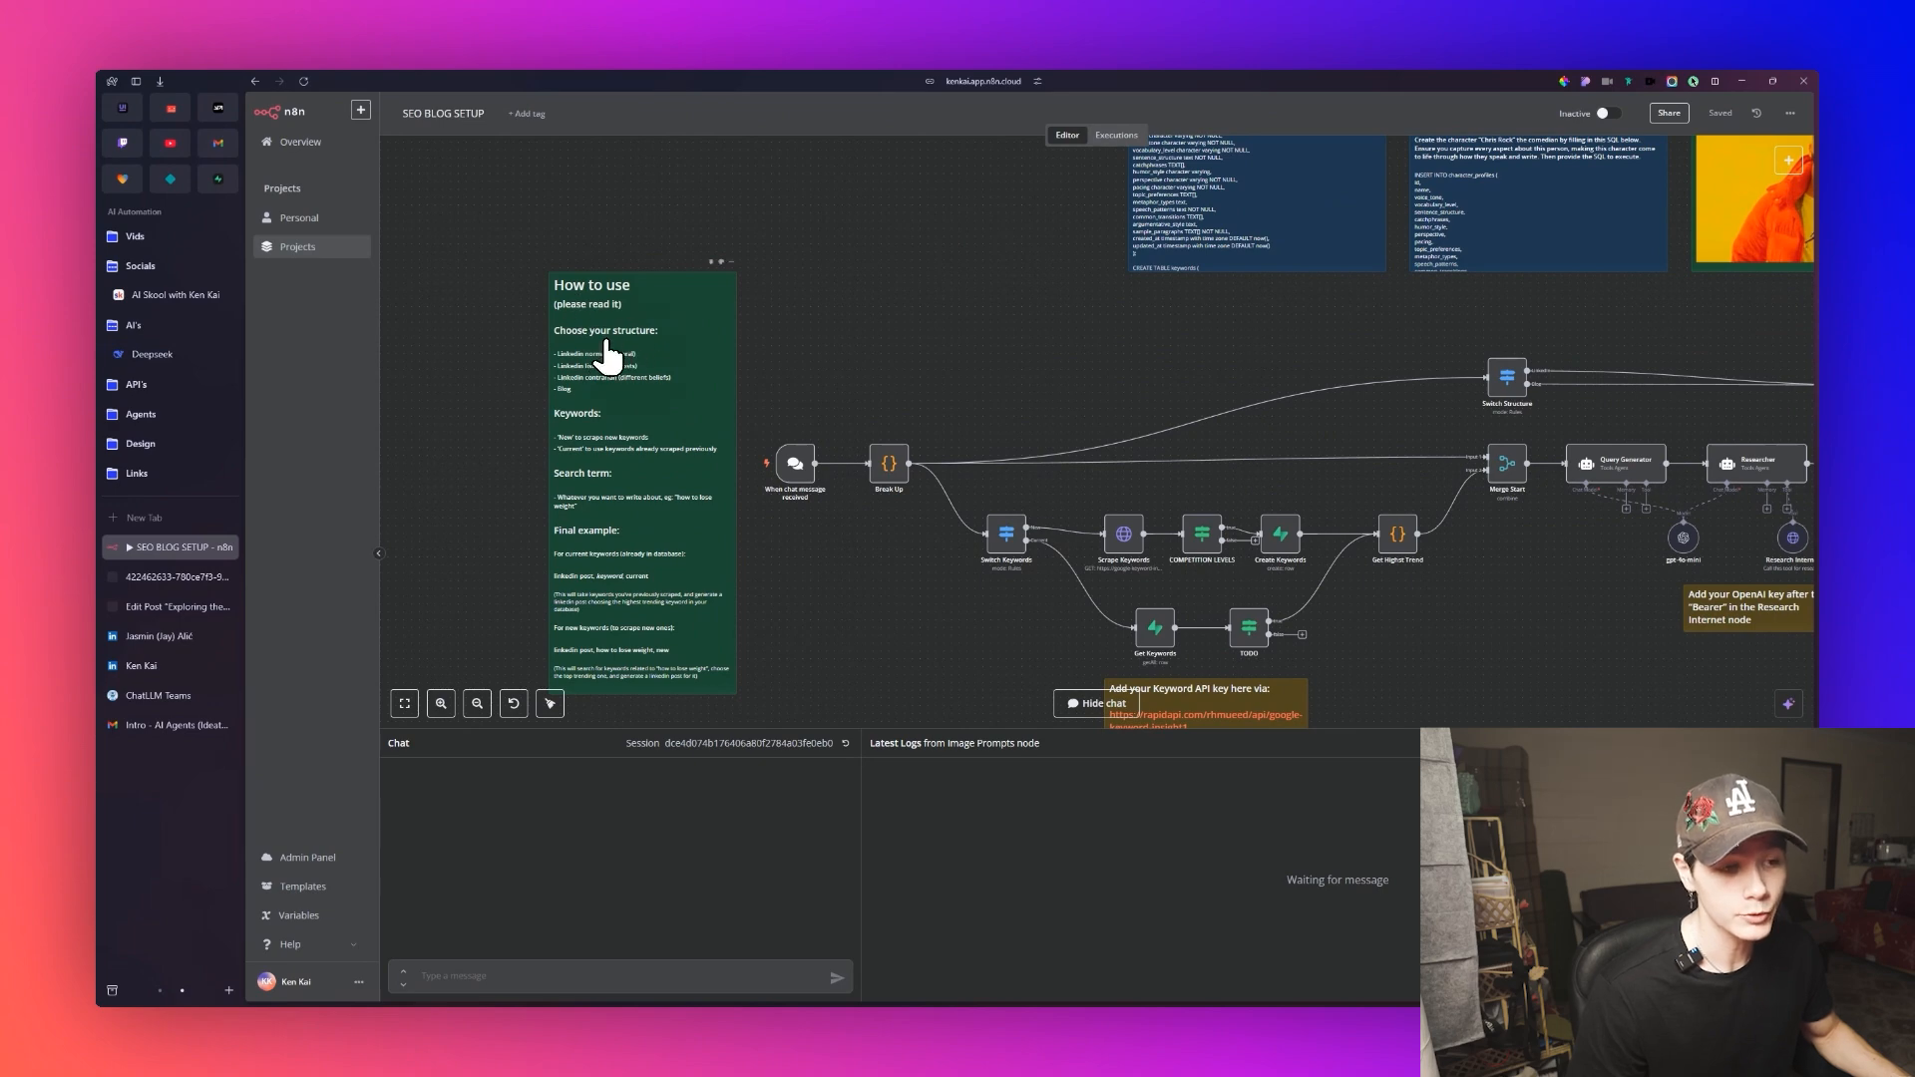
scroll(607, 351, up, 2)
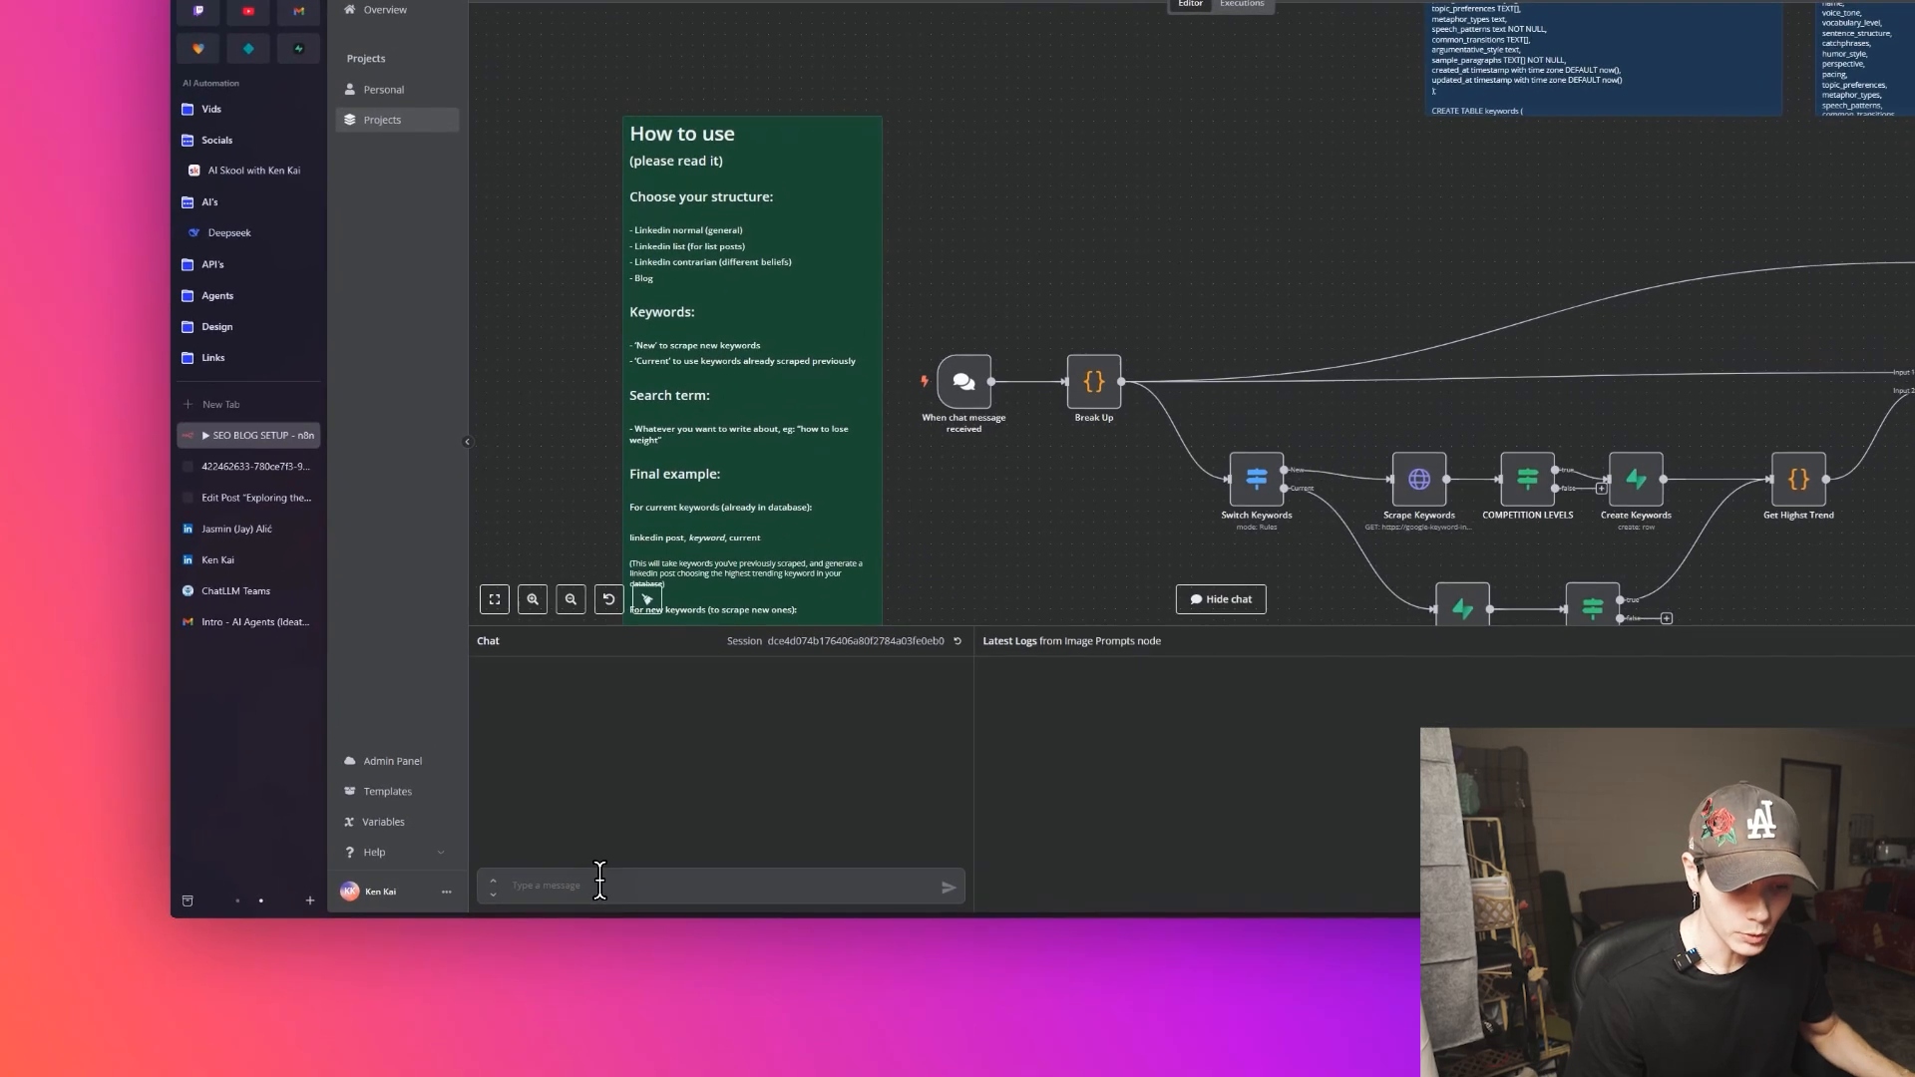
click(587, 881)
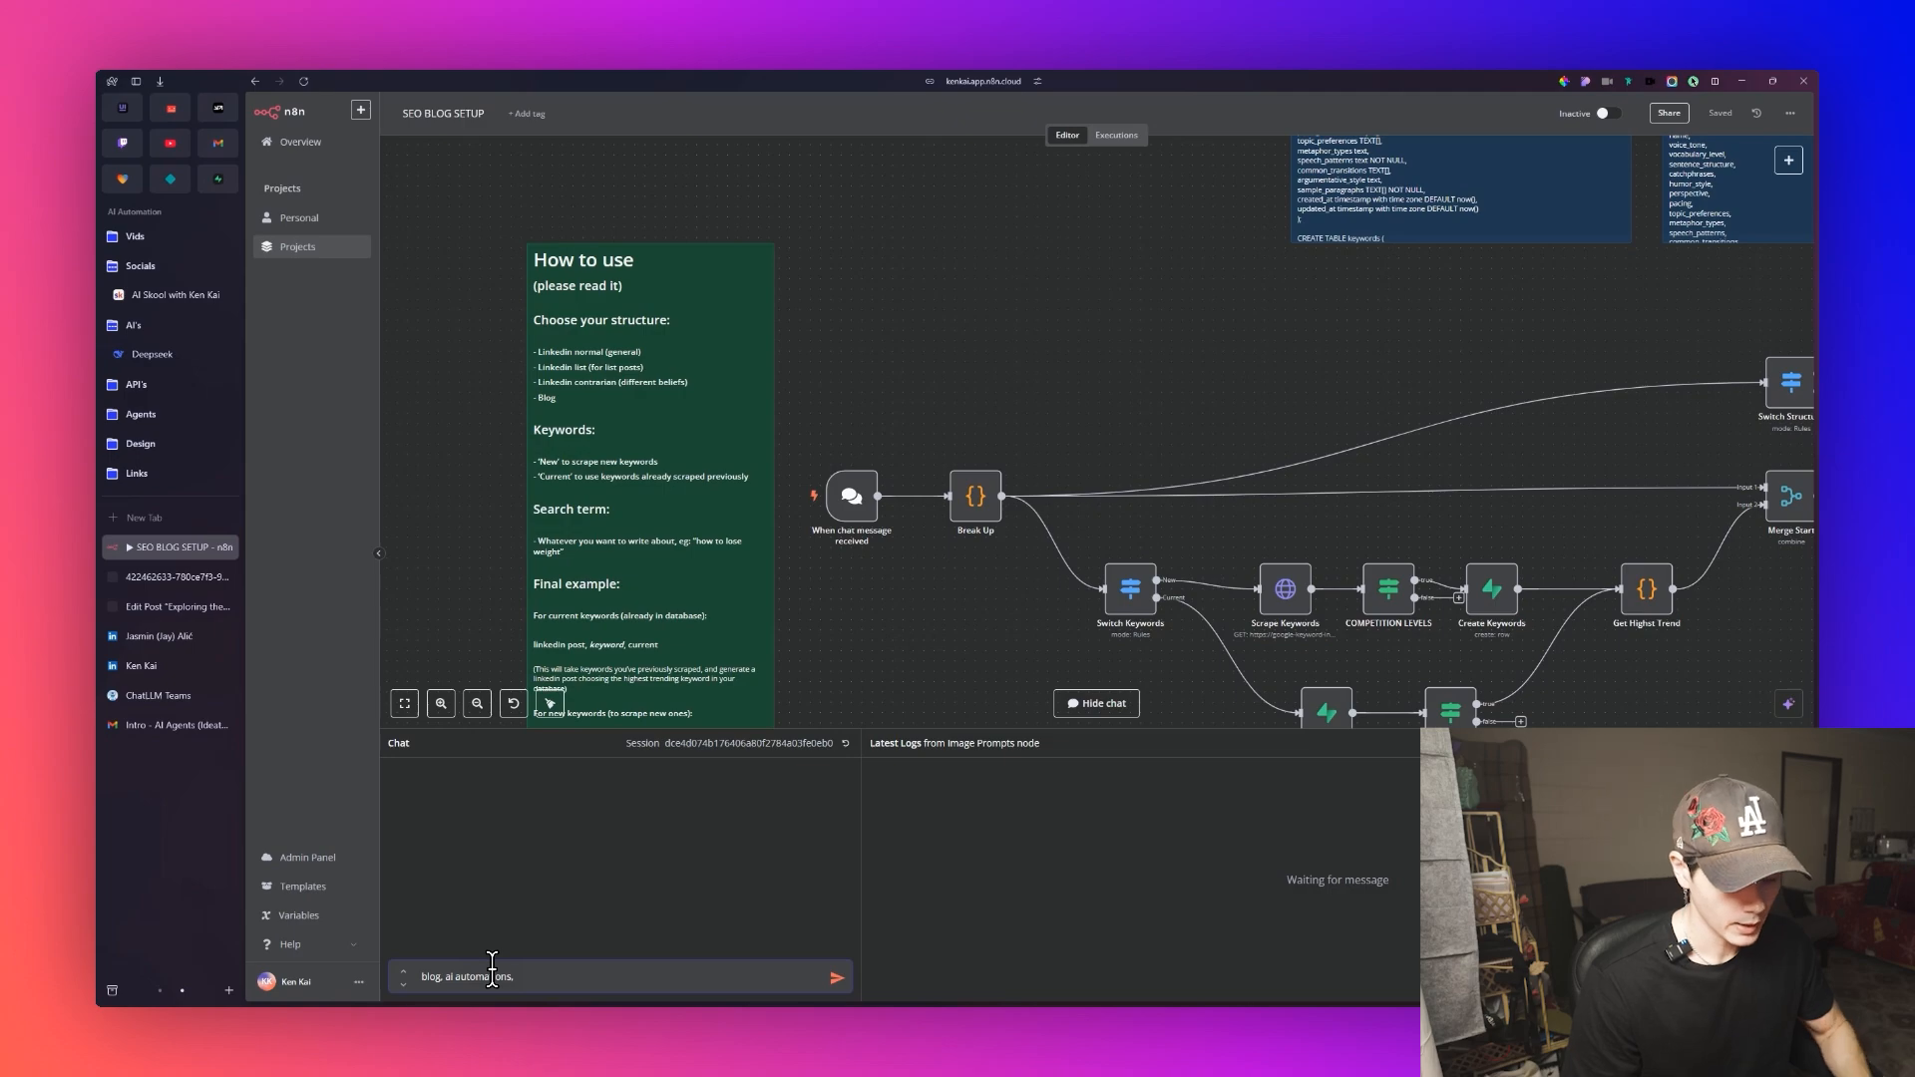
text(w)
key(Return)
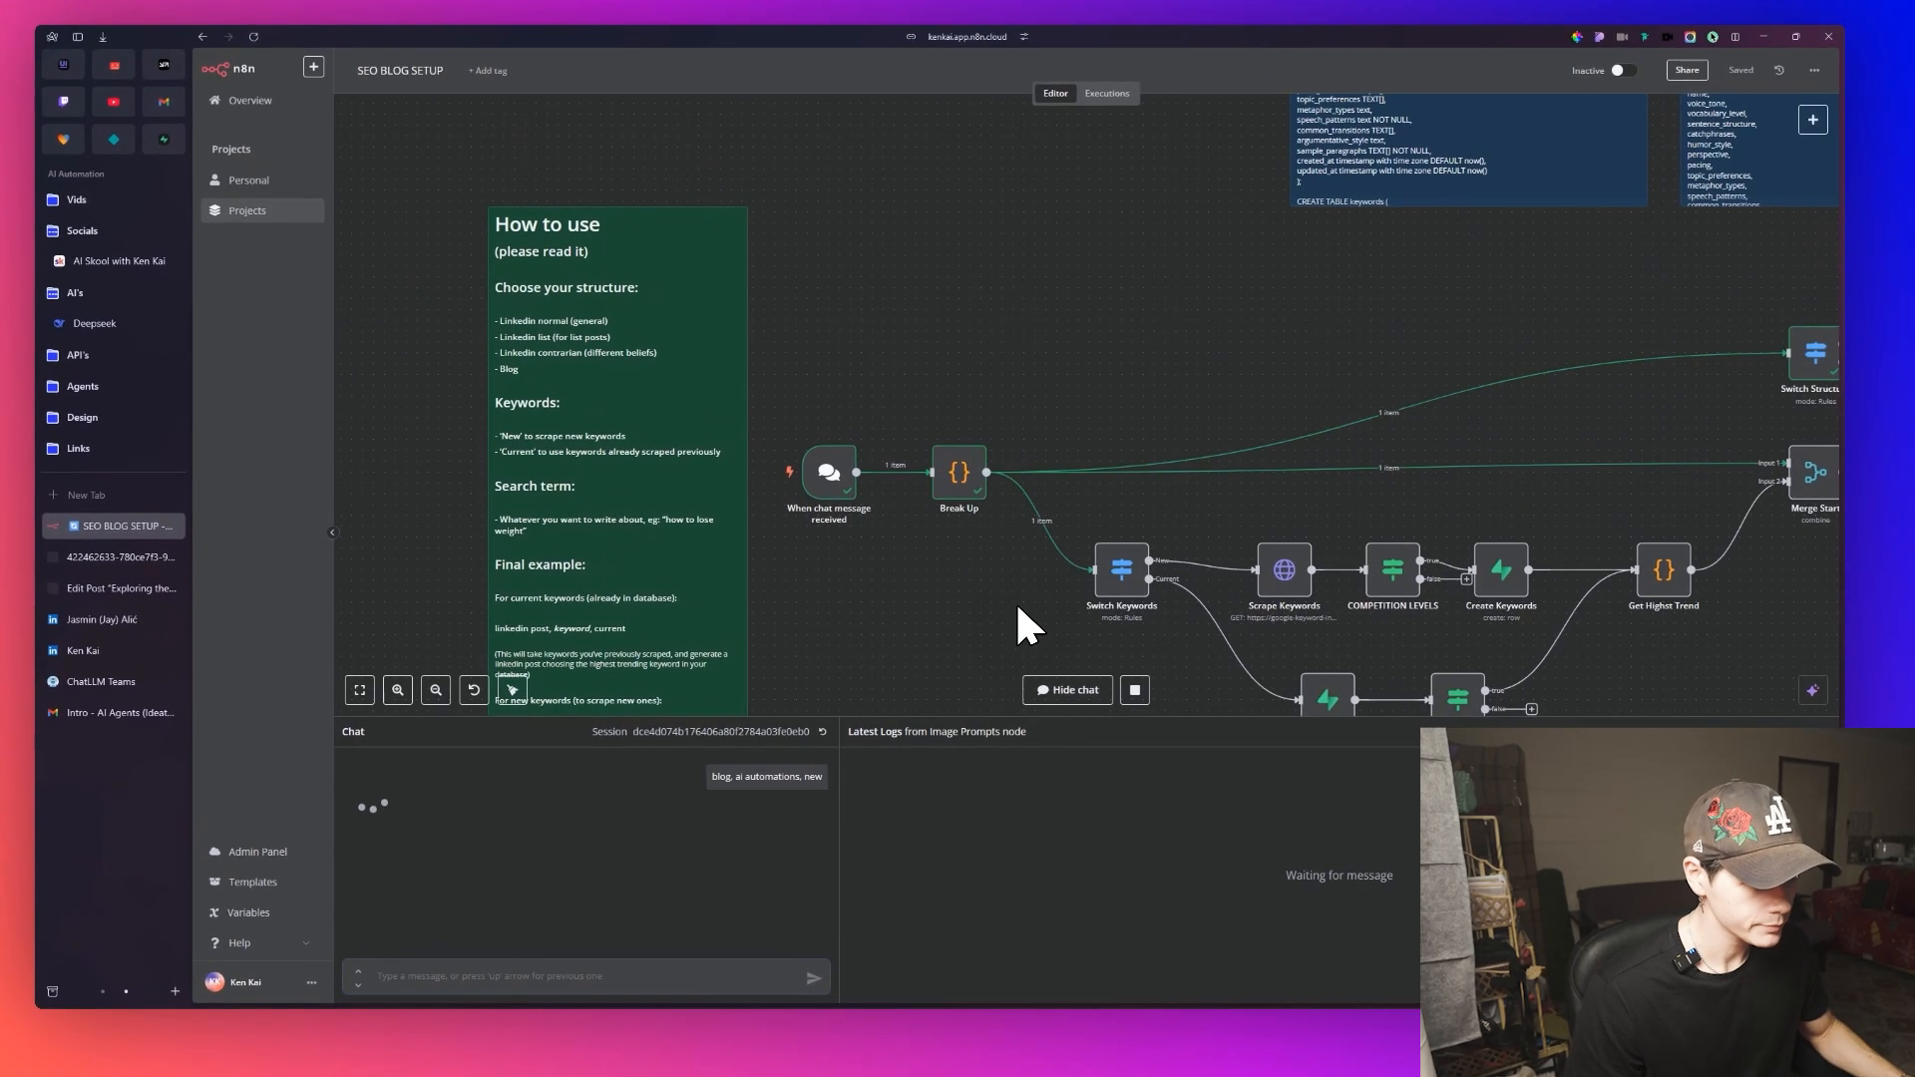
Follow the workflow run across the canvas from the Switch Keywords node through the Researcher and Merge Prompts nodes to the Writer.
drag(1035, 604, 809, 452)
drag(1473, 587, 1280, 570)
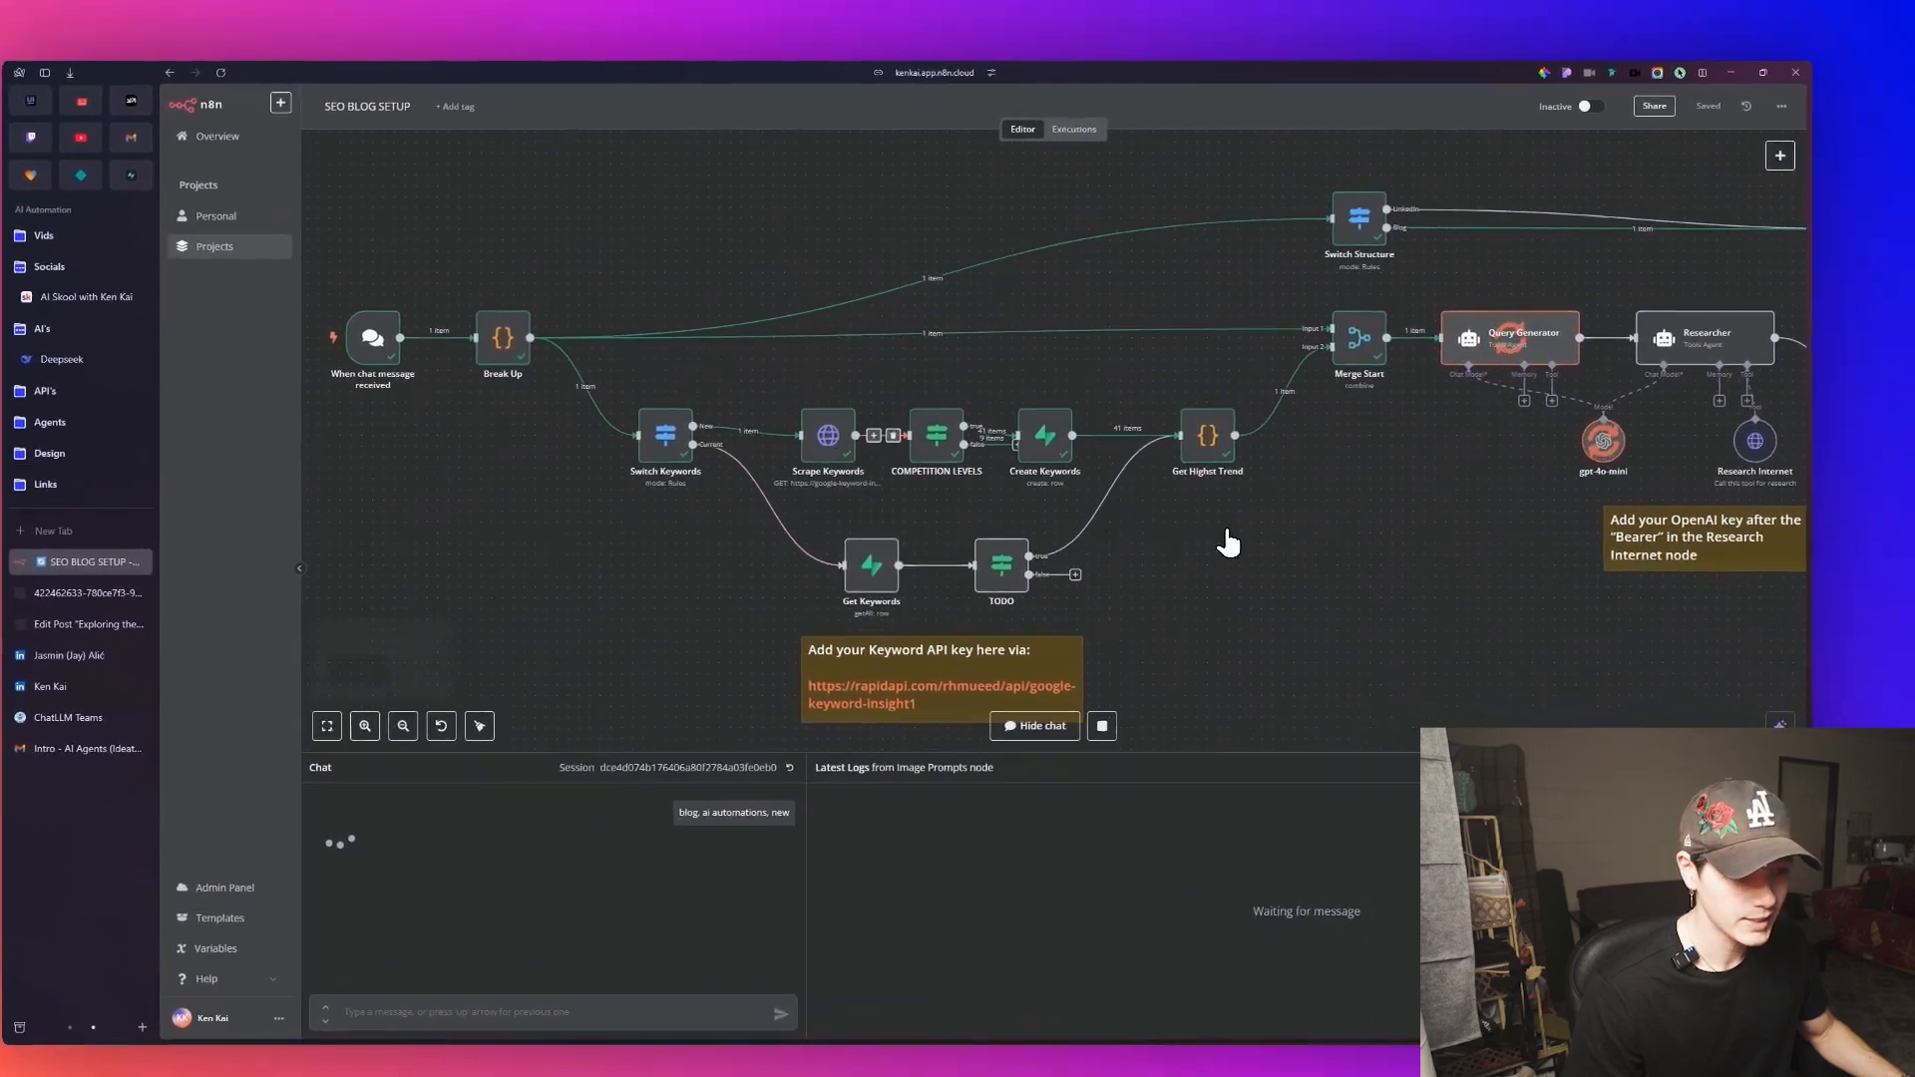
drag(1299, 561, 952, 544)
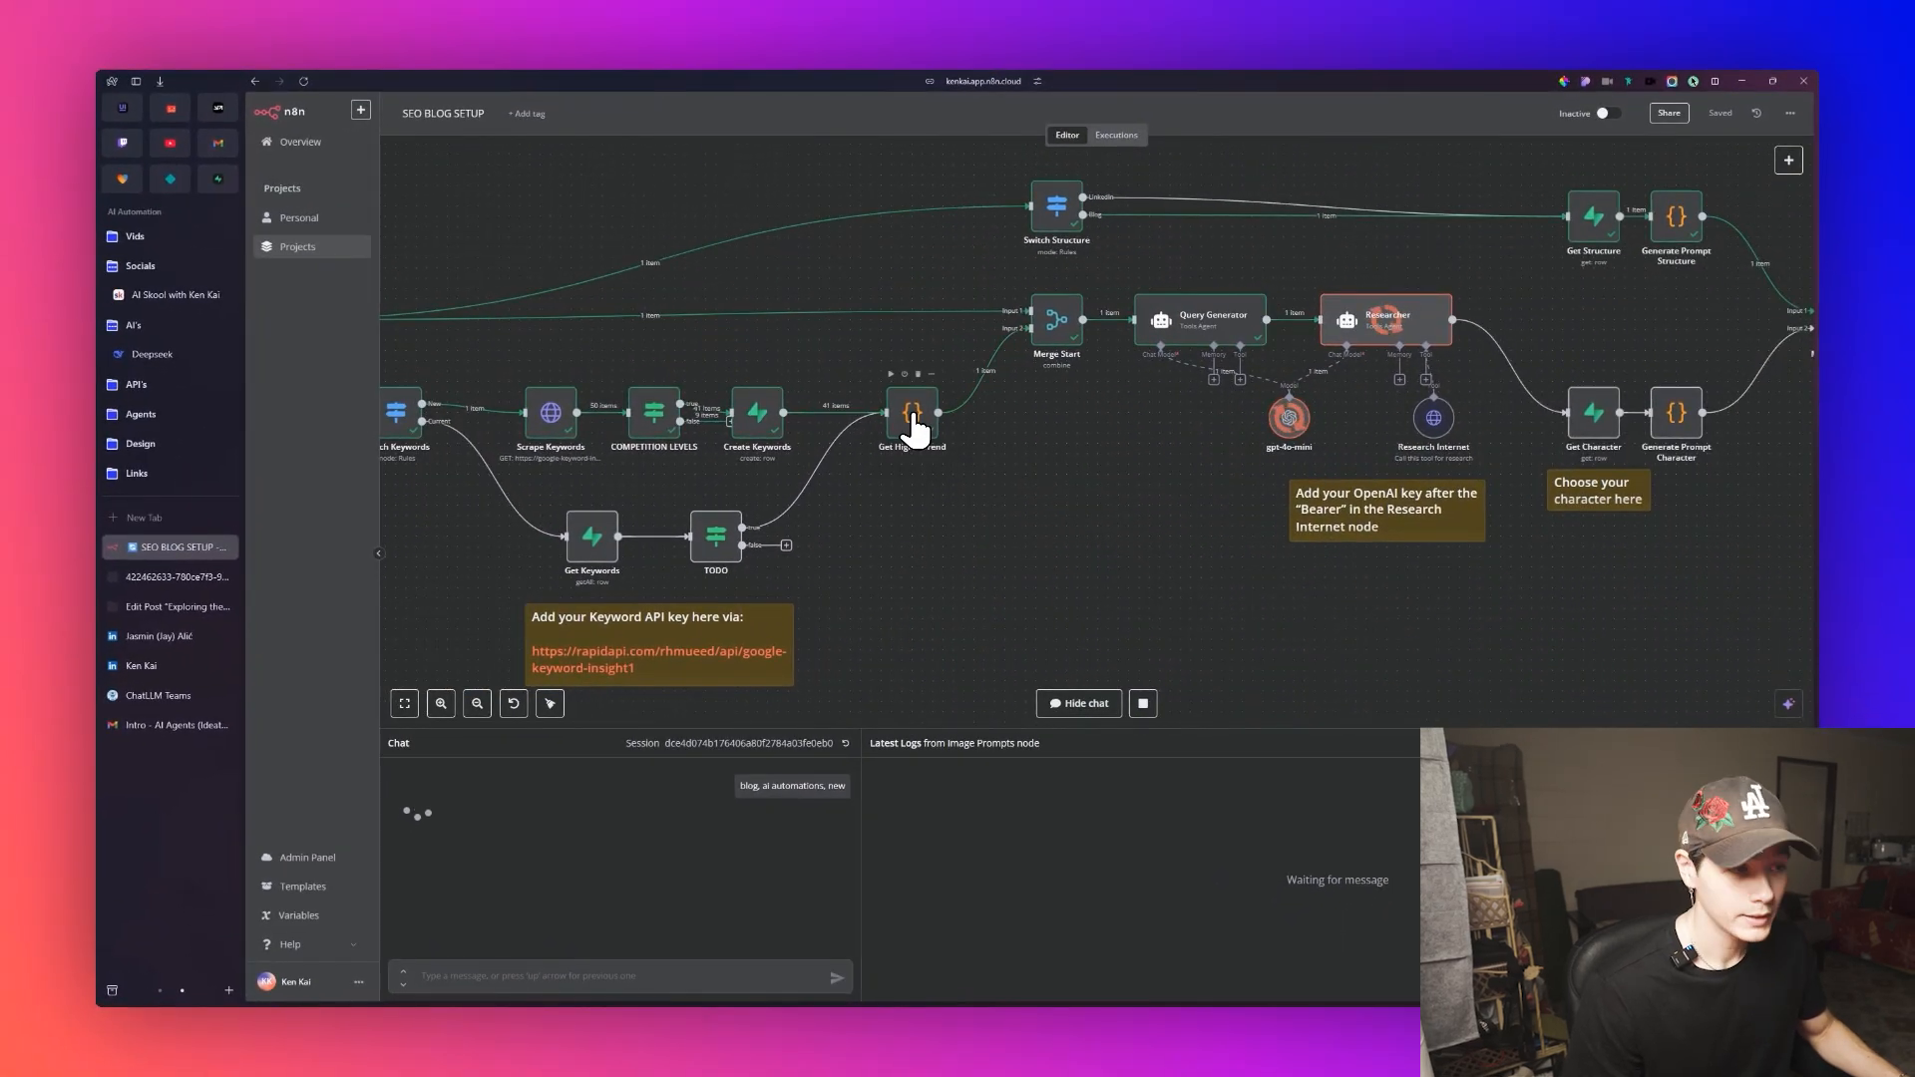
drag(1148, 481, 874, 545)
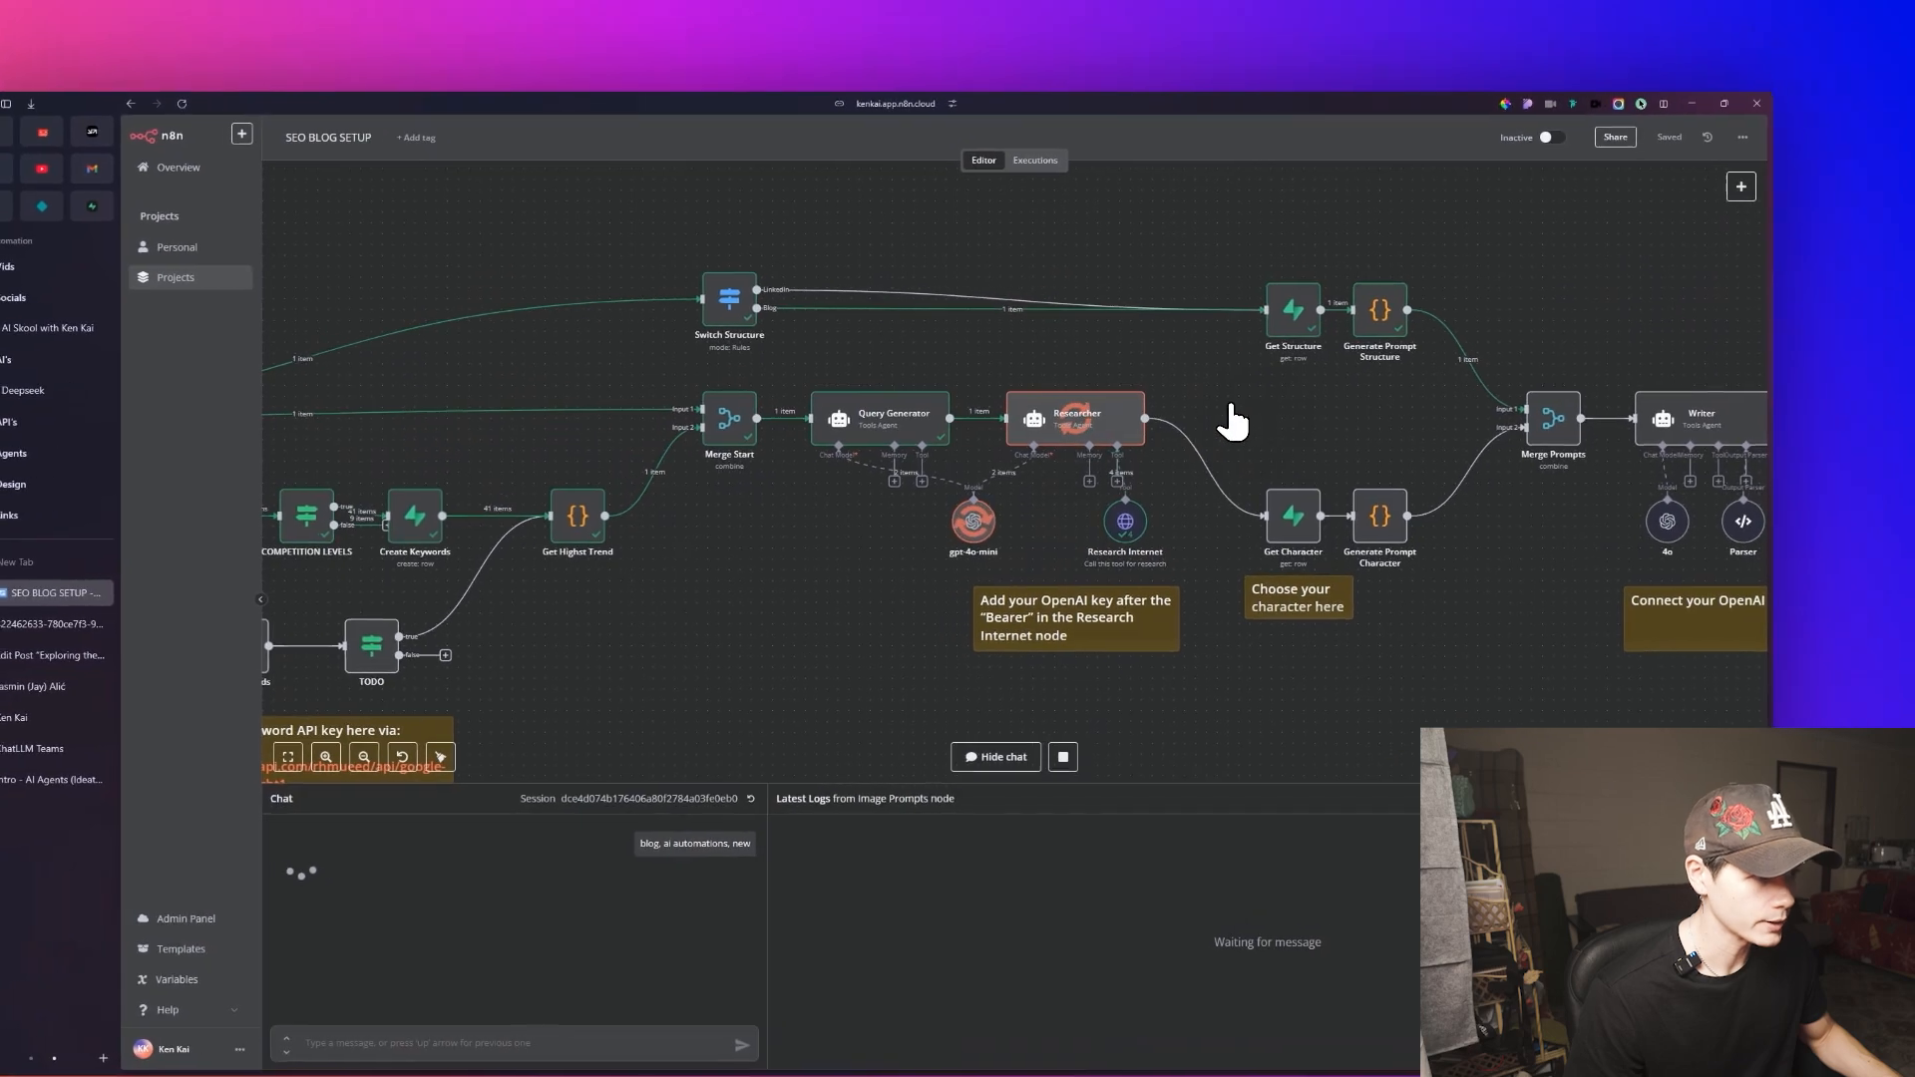
drag(1329, 410, 1040, 375)
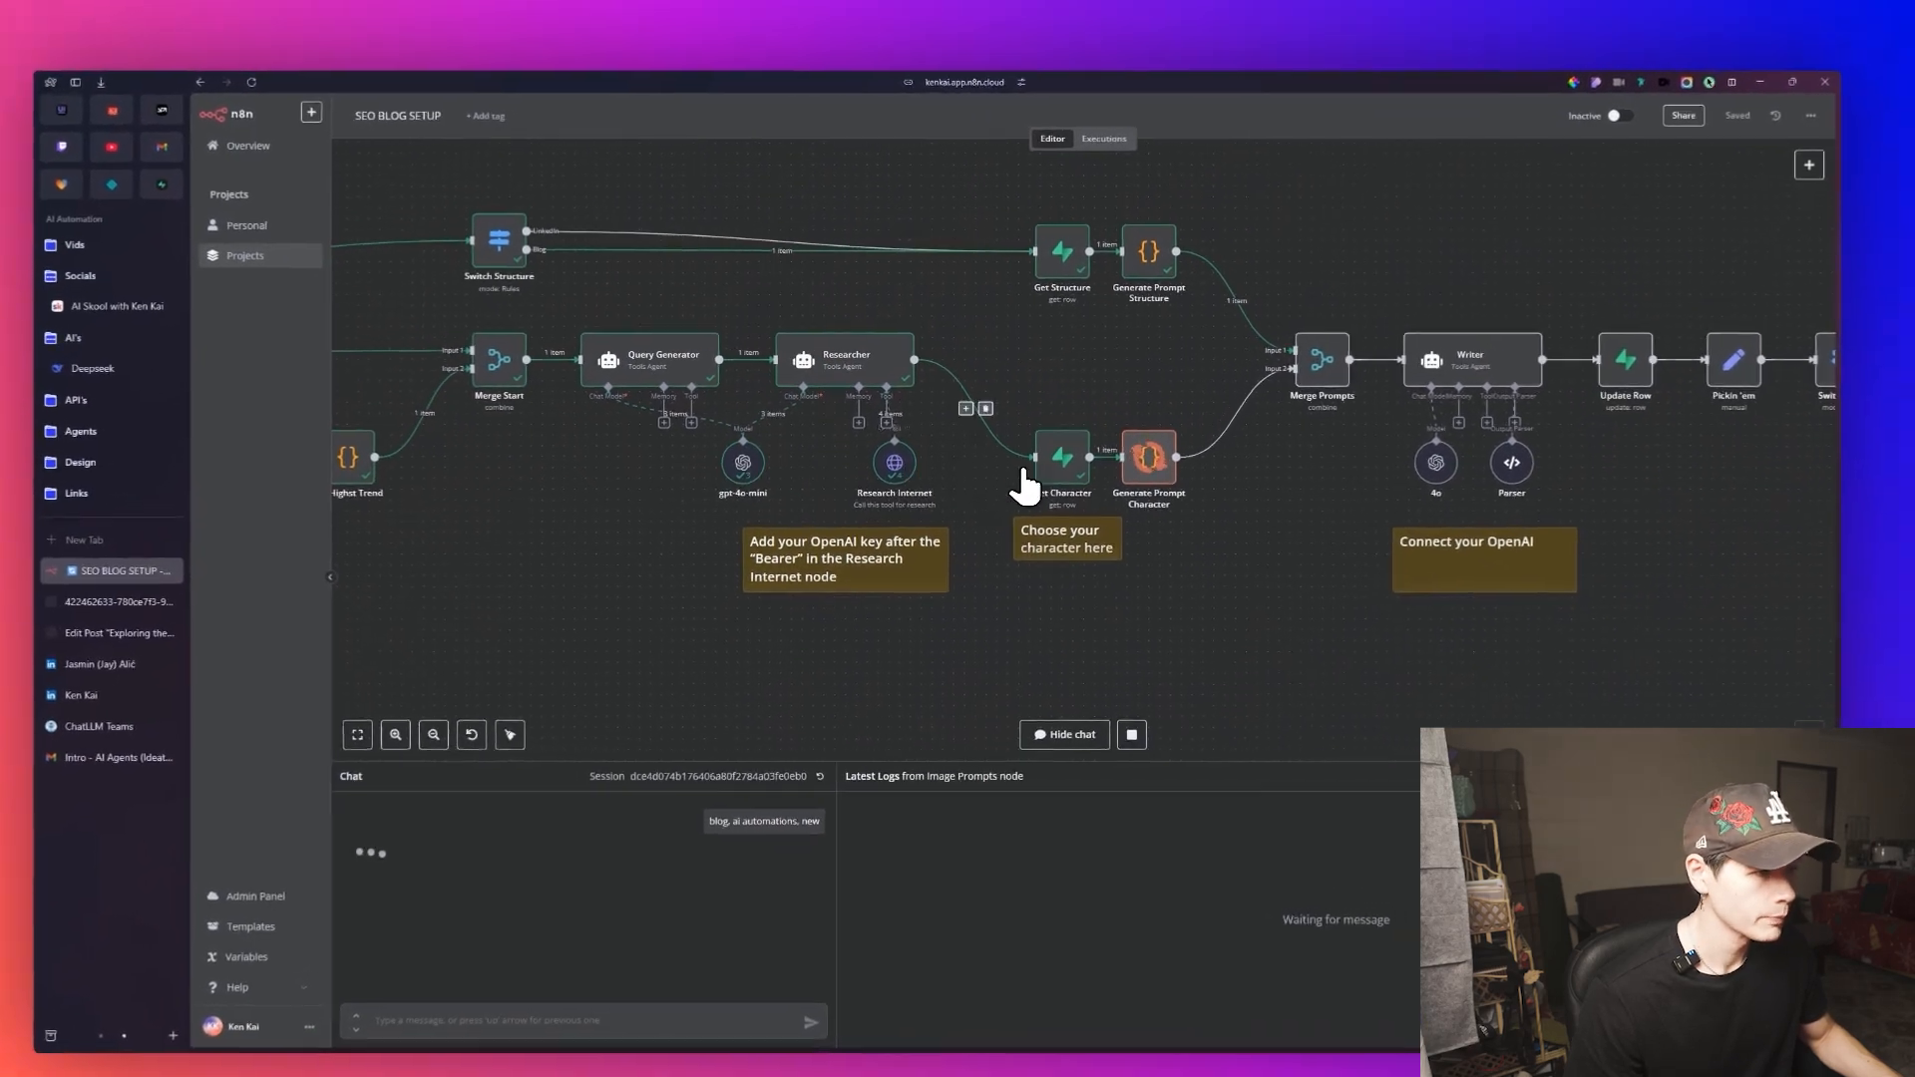
scroll(1024, 484, right, 5)
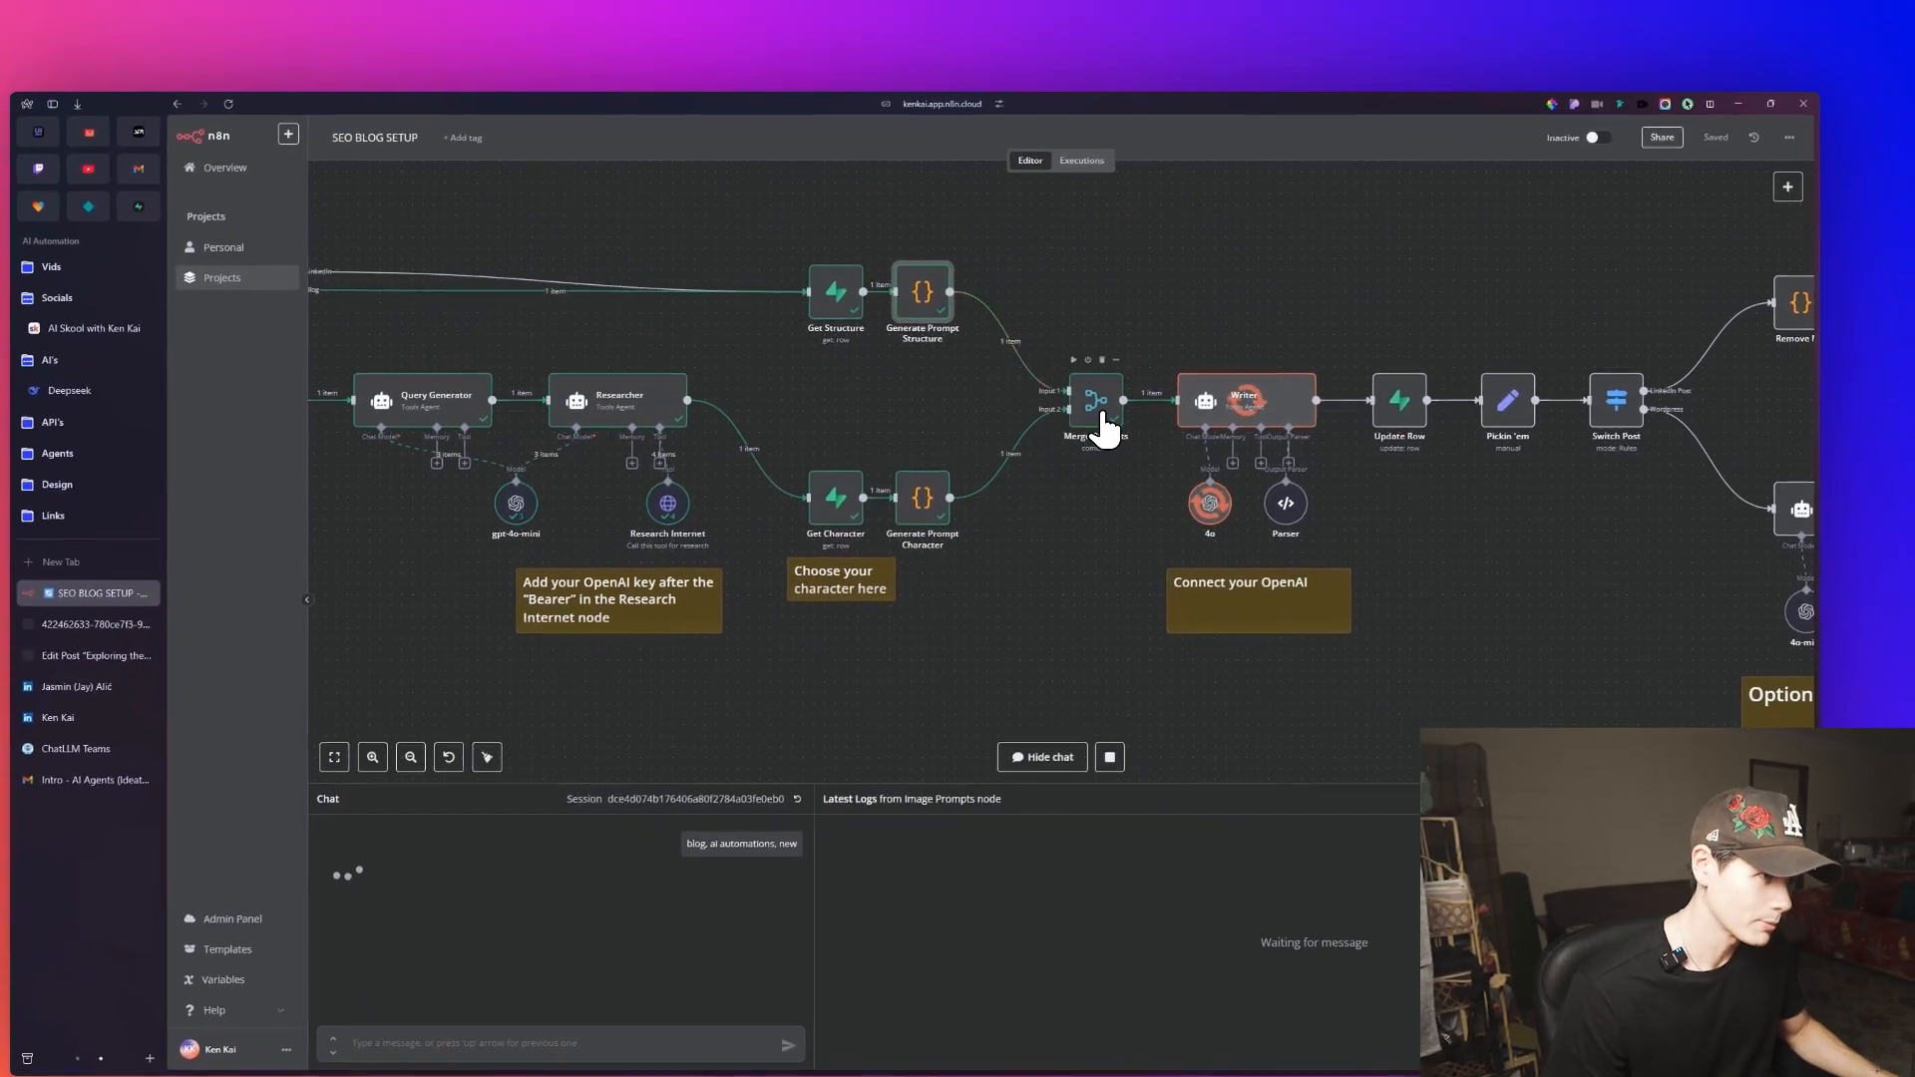
drag(1120, 491, 918, 492)
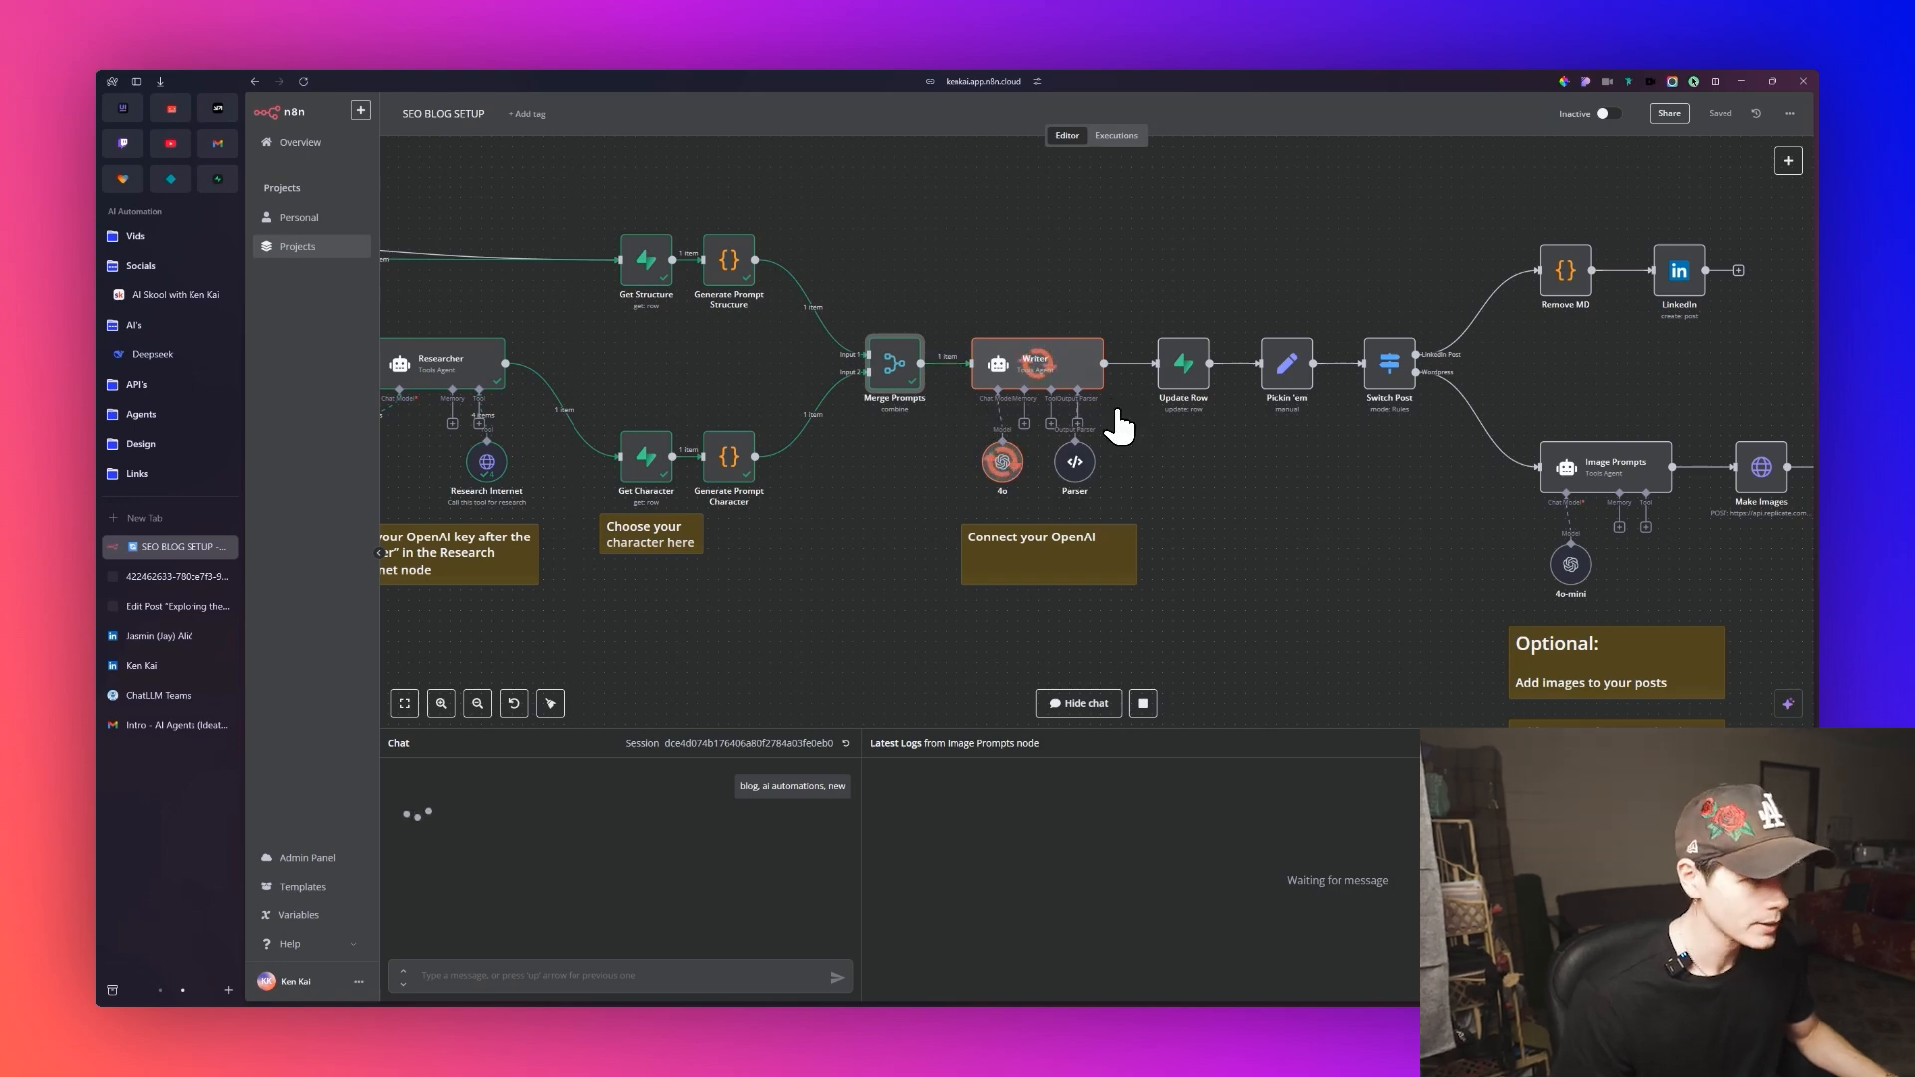
Follow the blog branch past Switch Post, check the Processing Image node's wait settings and return to the canvas.
scroll(1118, 426, down, 2)
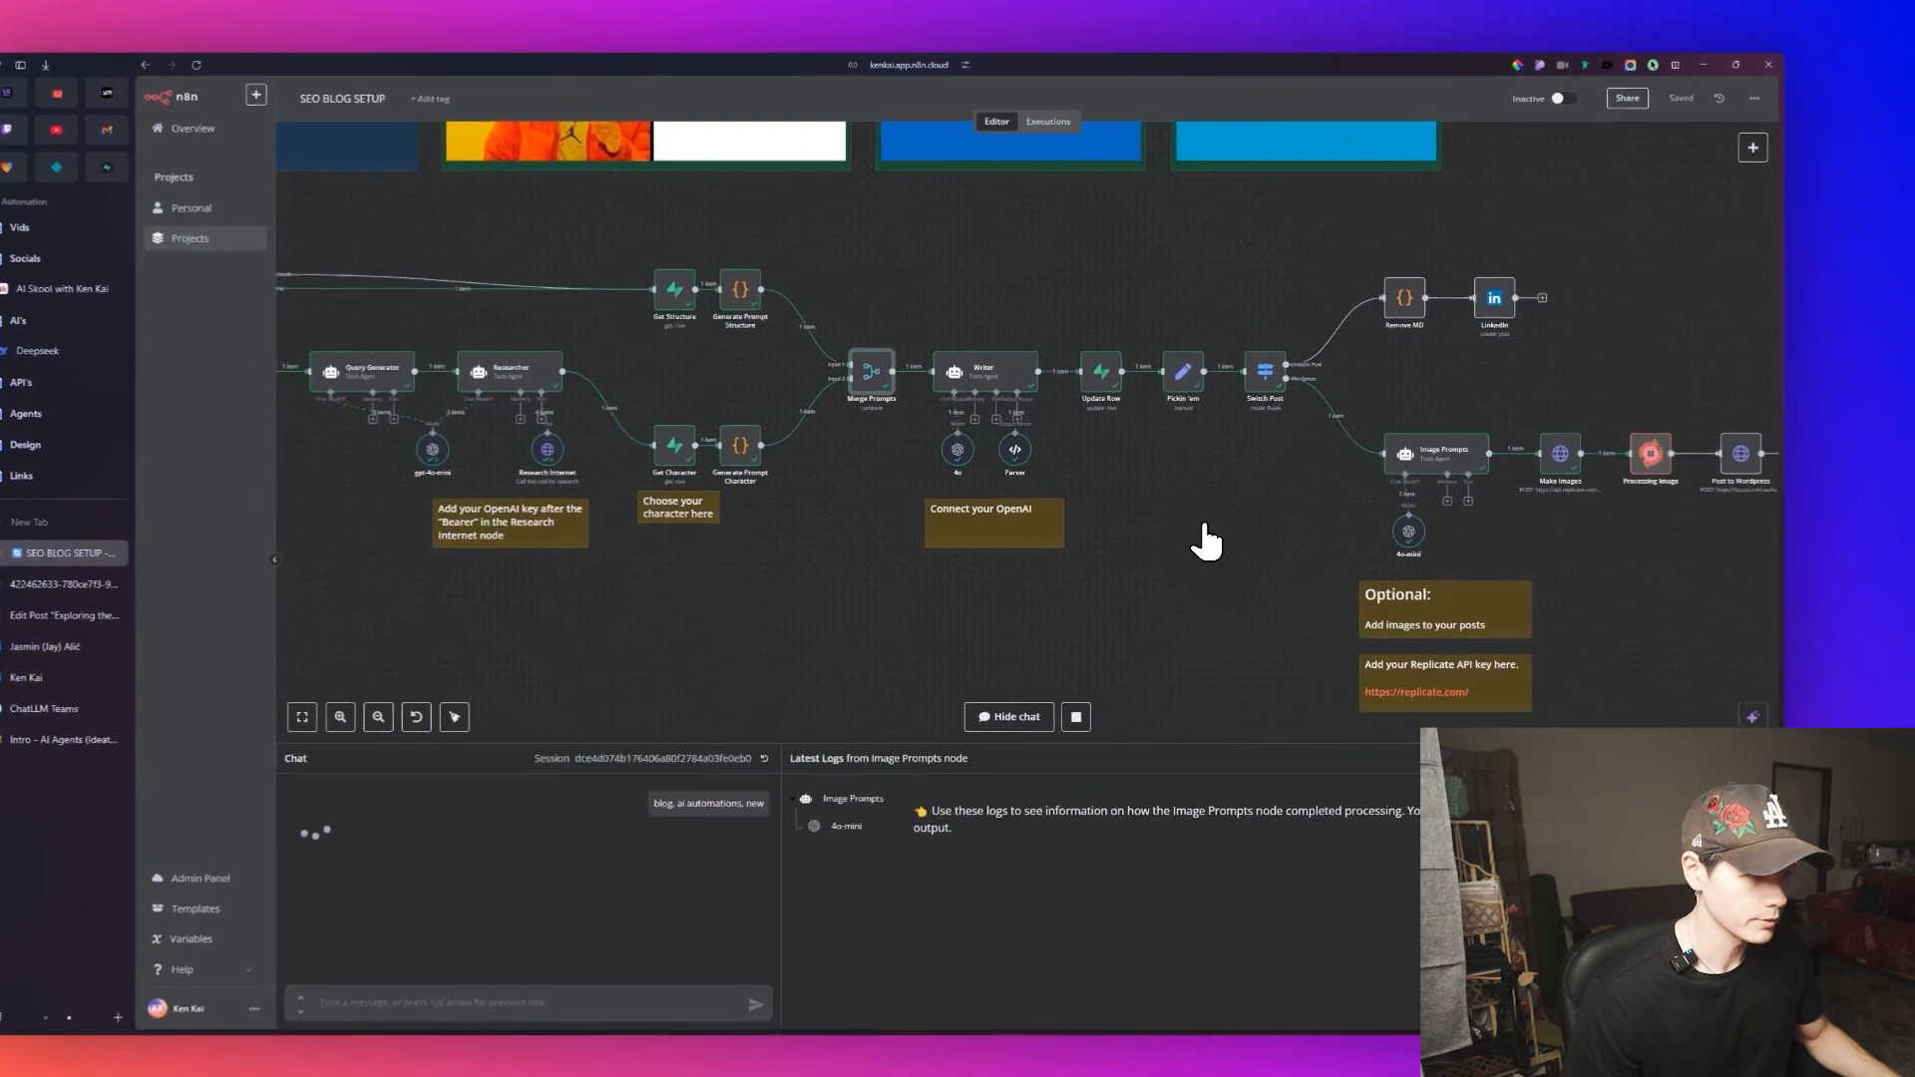
drag(1265, 527, 1058, 509)
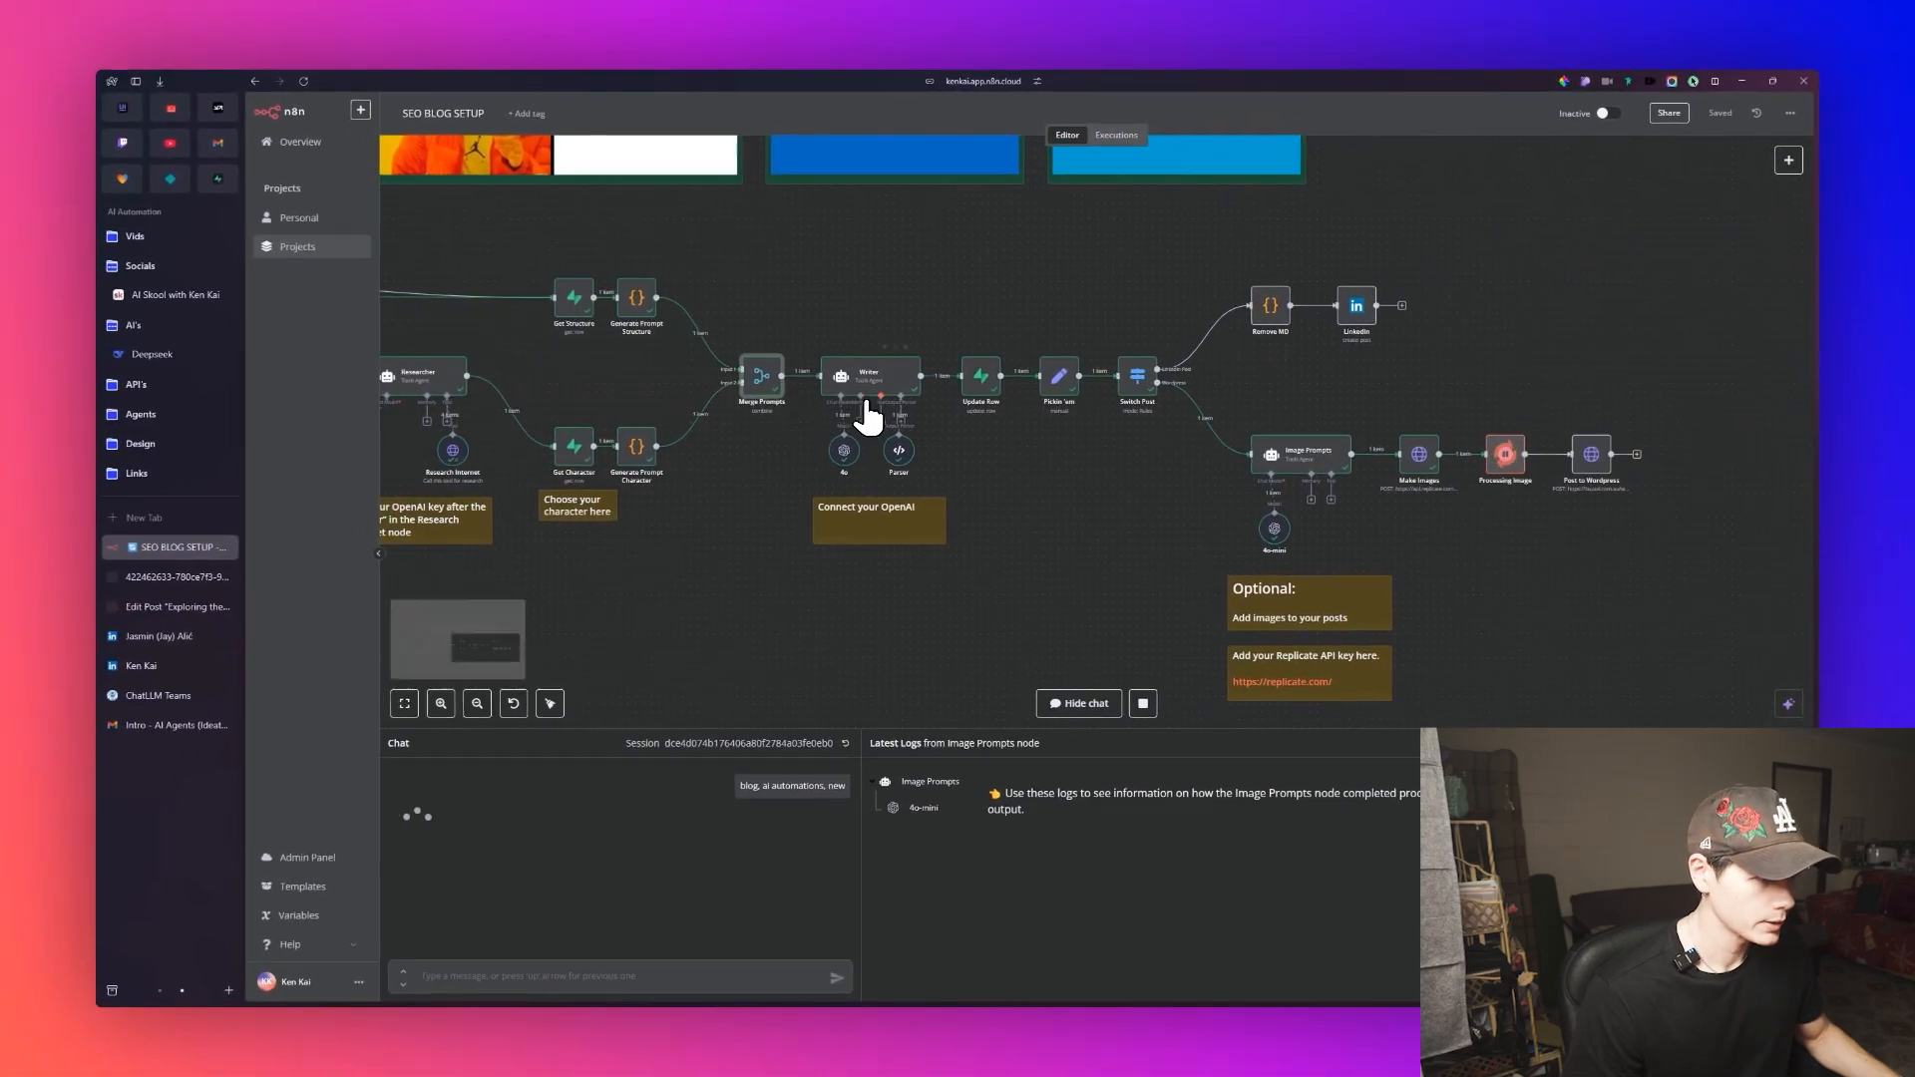
drag(1433, 589, 1214, 558)
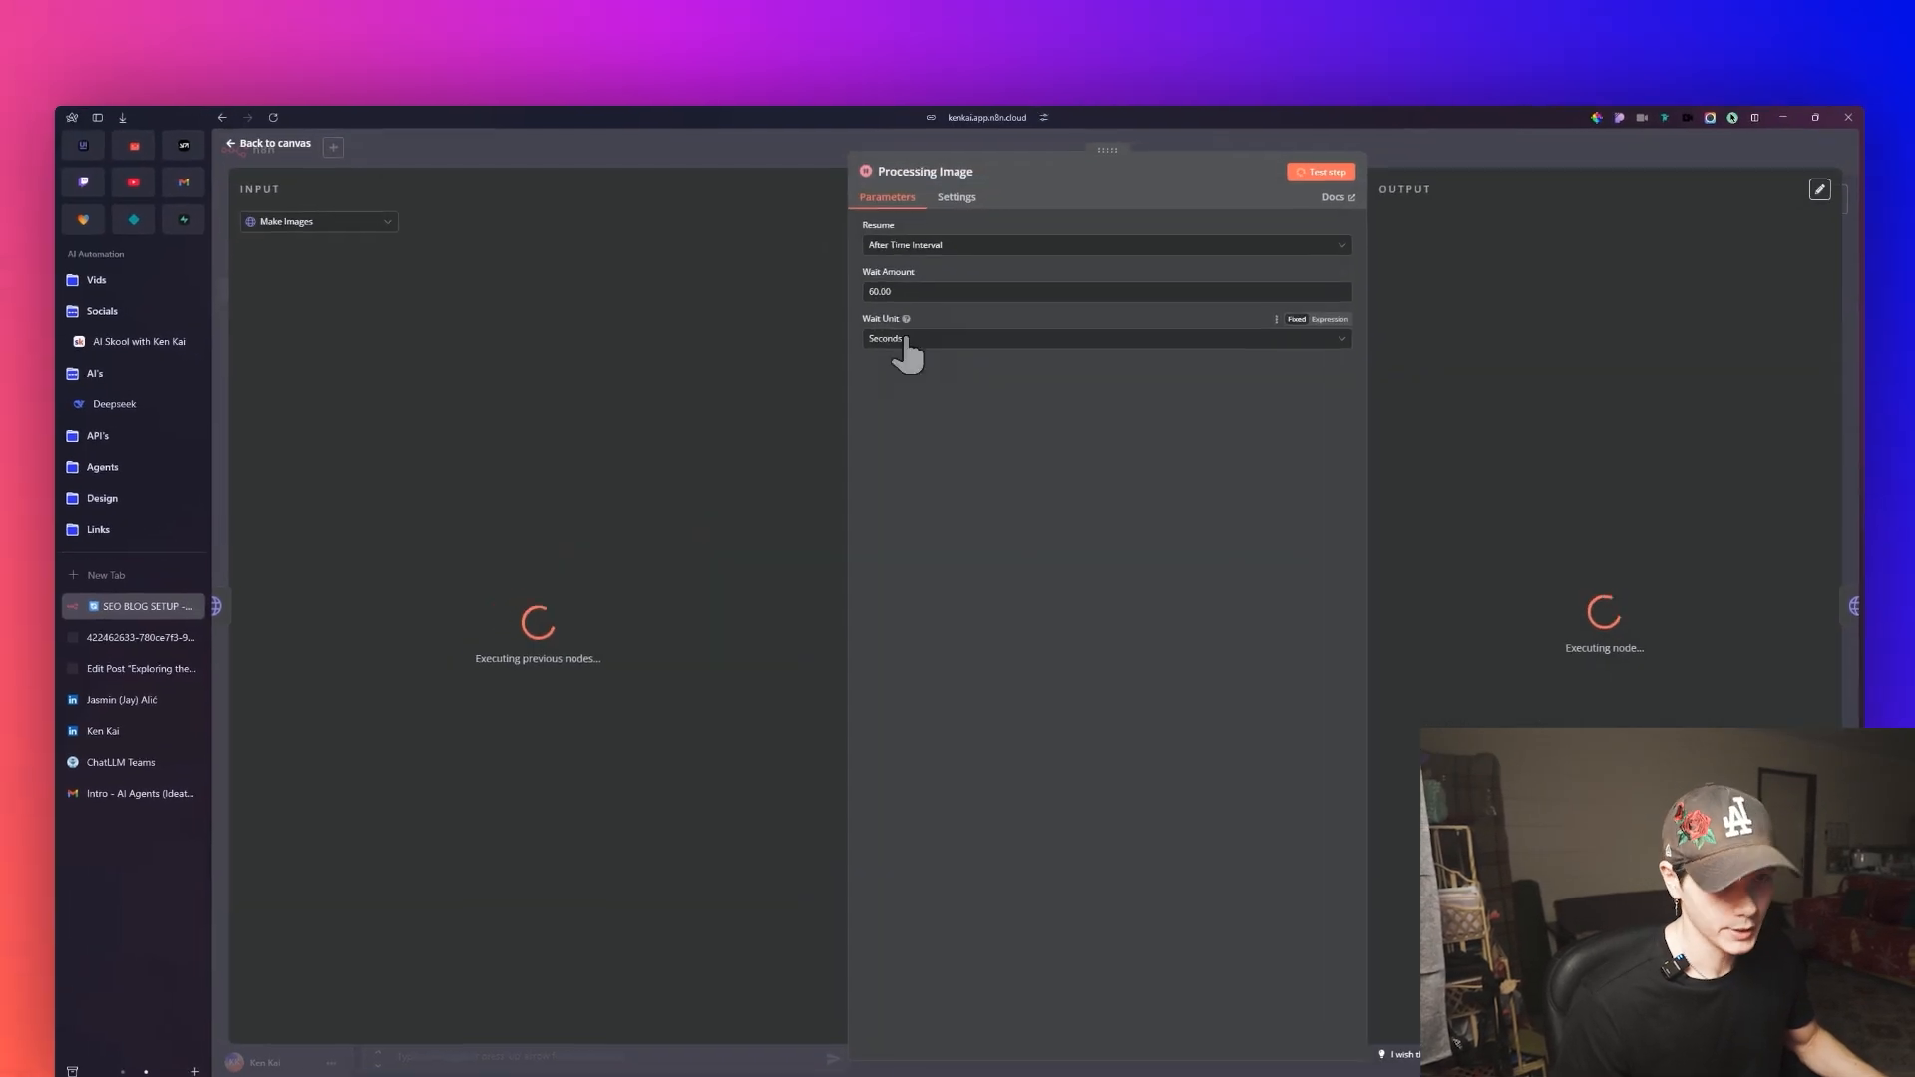
click(431, 192)
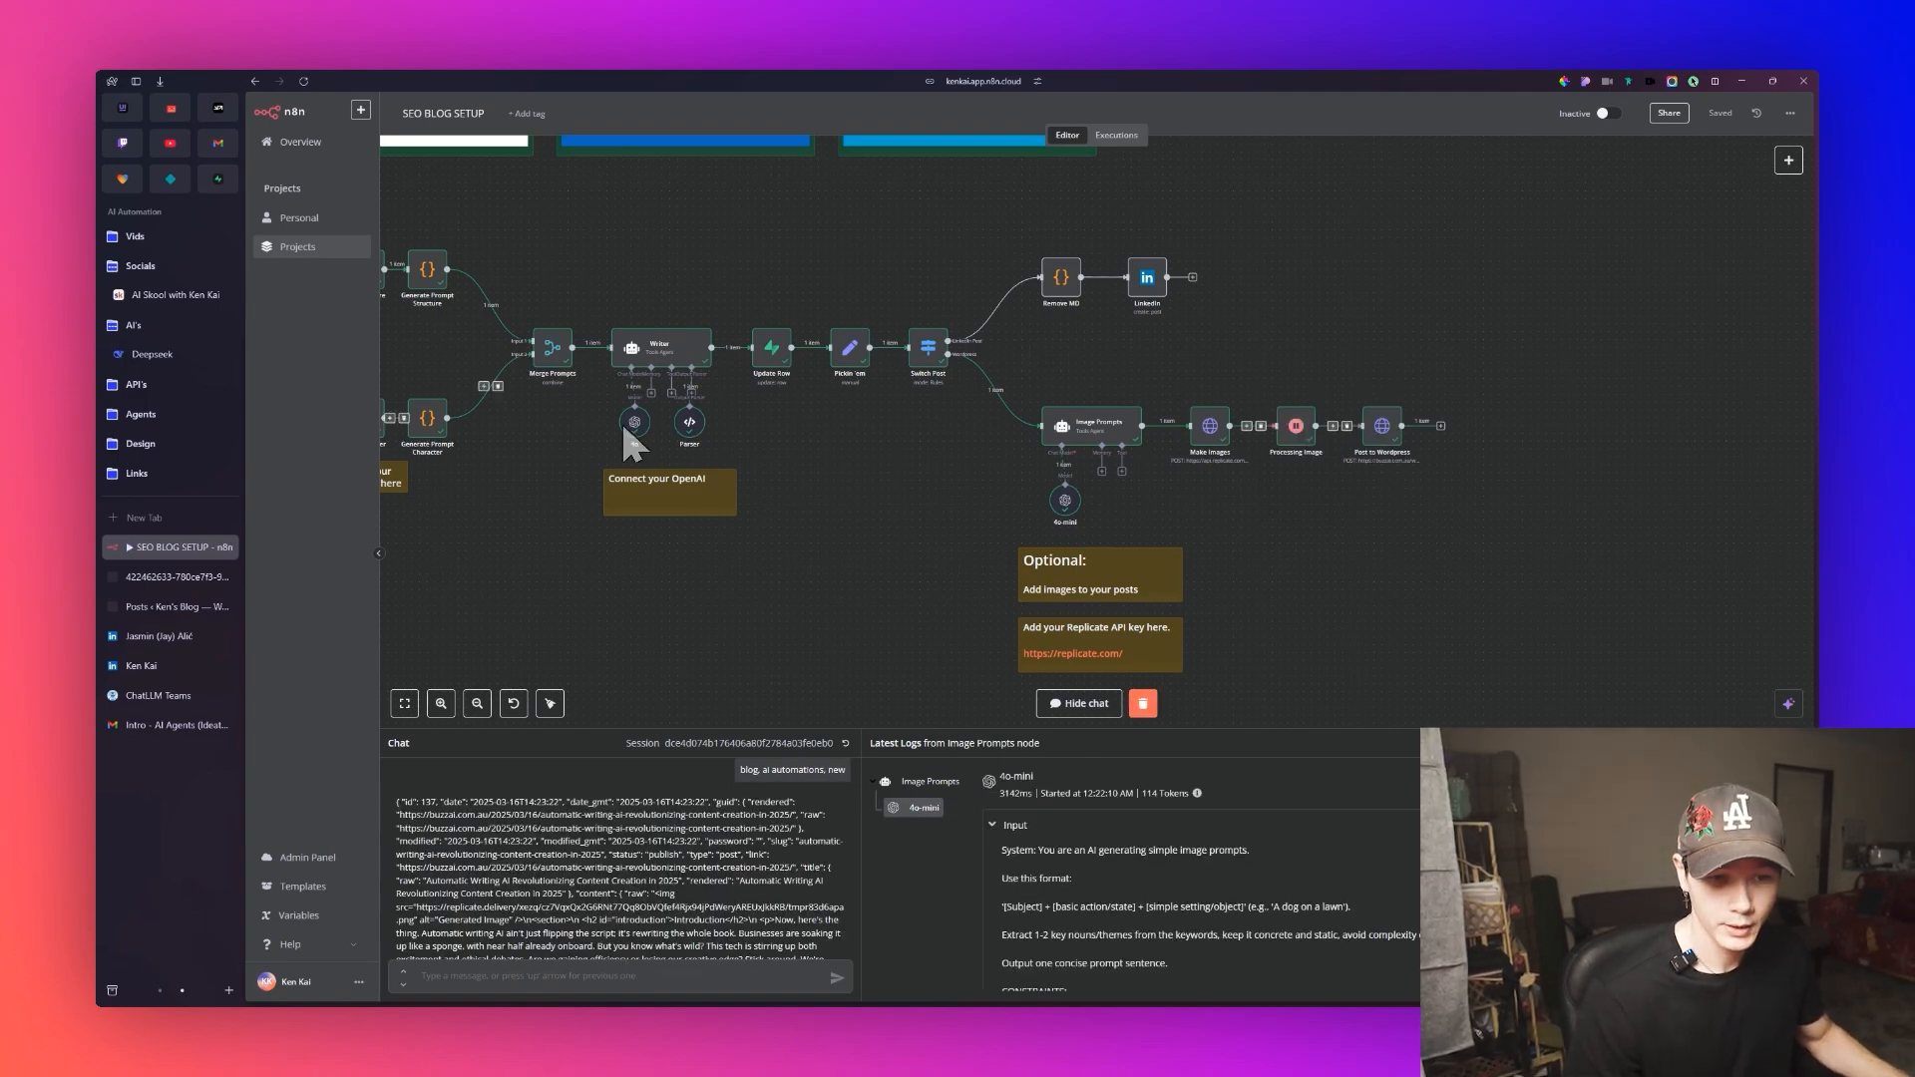
Switch to the WordPress posts list, open "Automatic Writing AI Revolutionizing Content Creation in 2025" and examine its image and introduction.
click(191, 607)
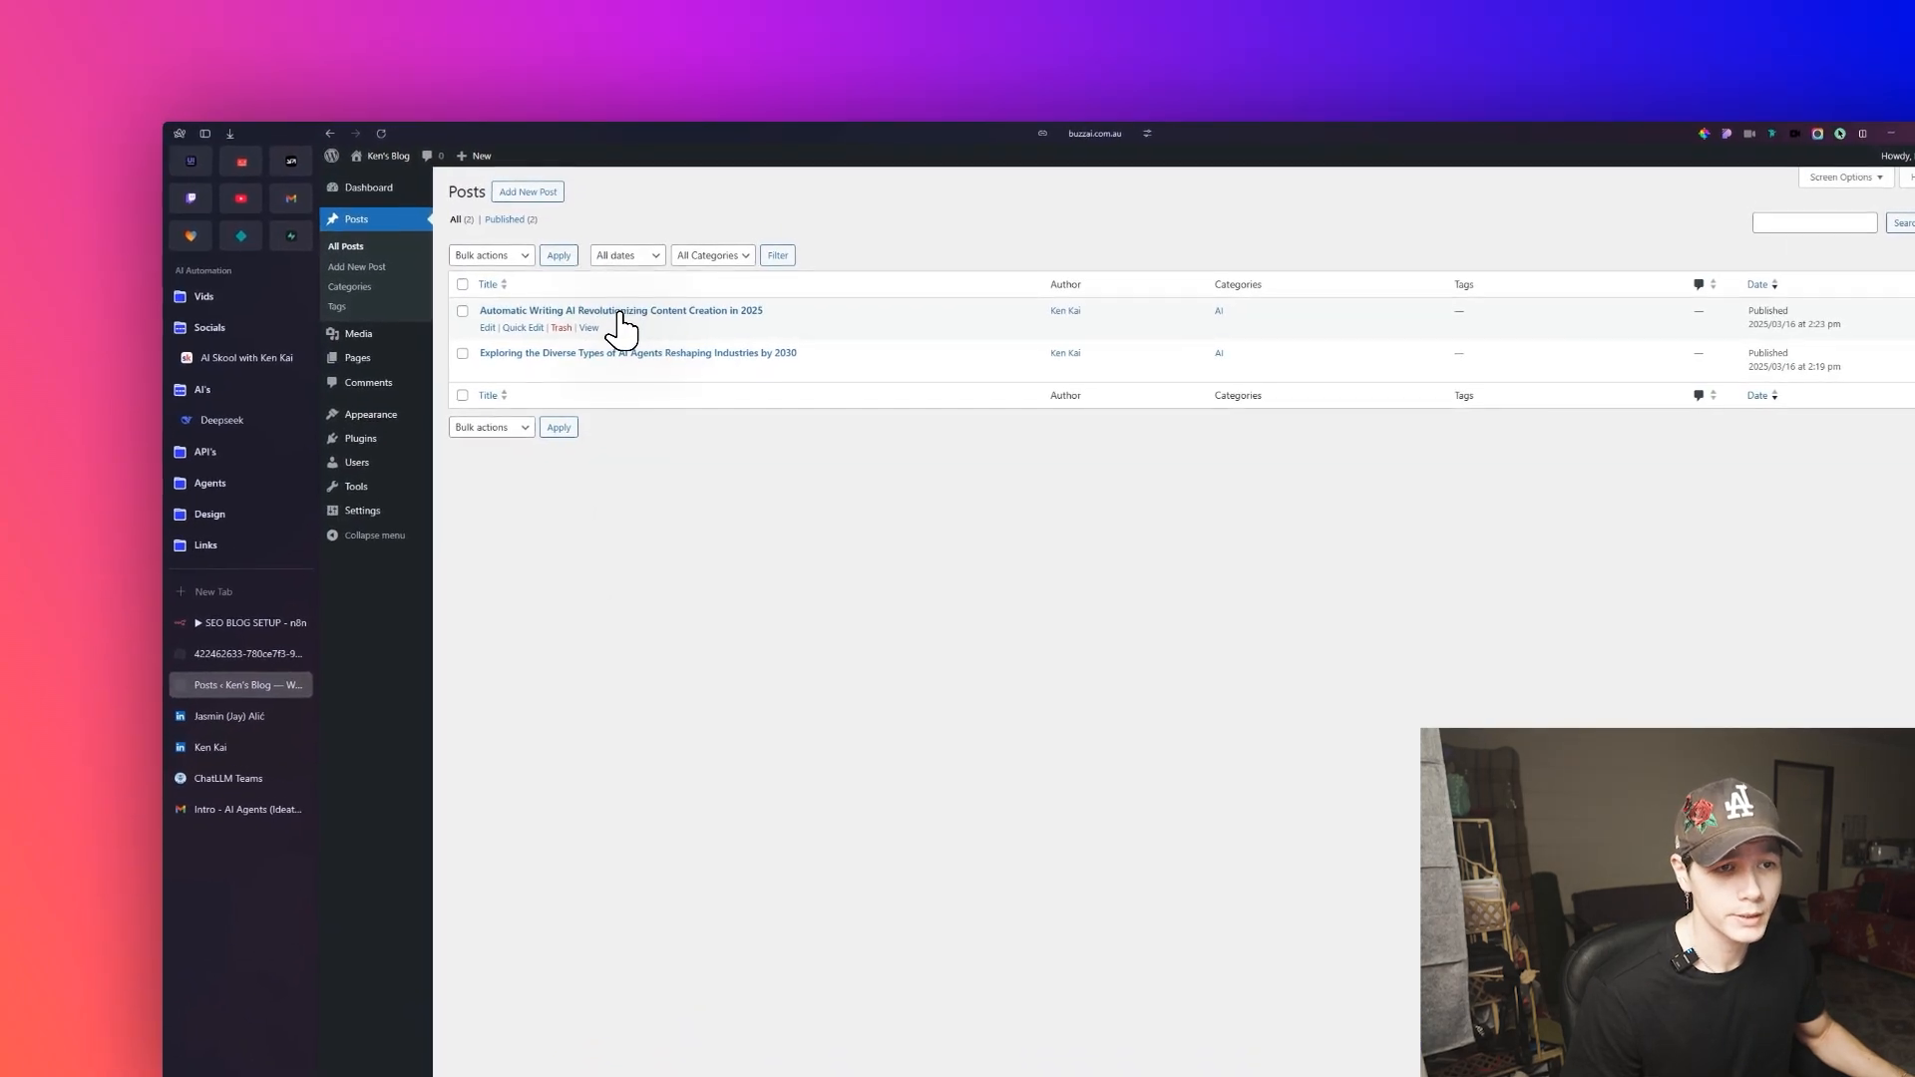
click(619, 311)
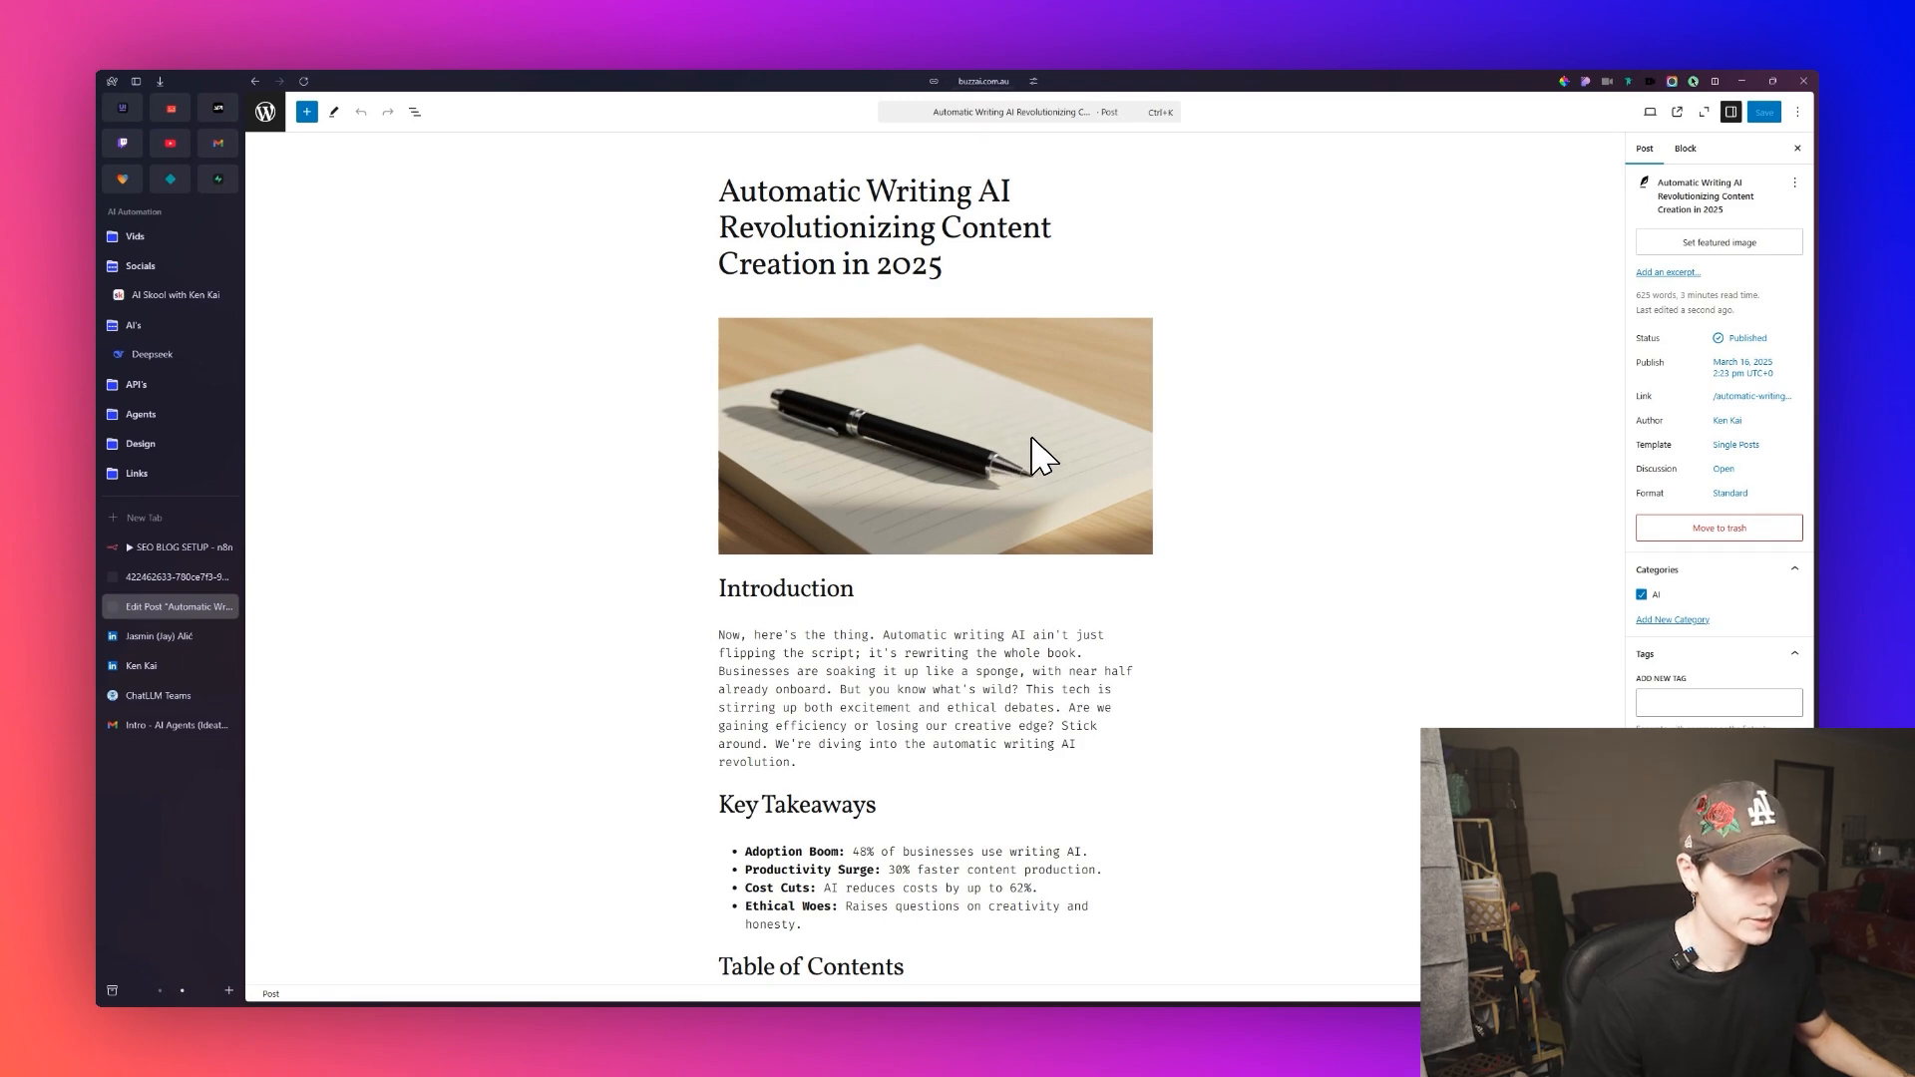
scroll(1038, 454, down, 2)
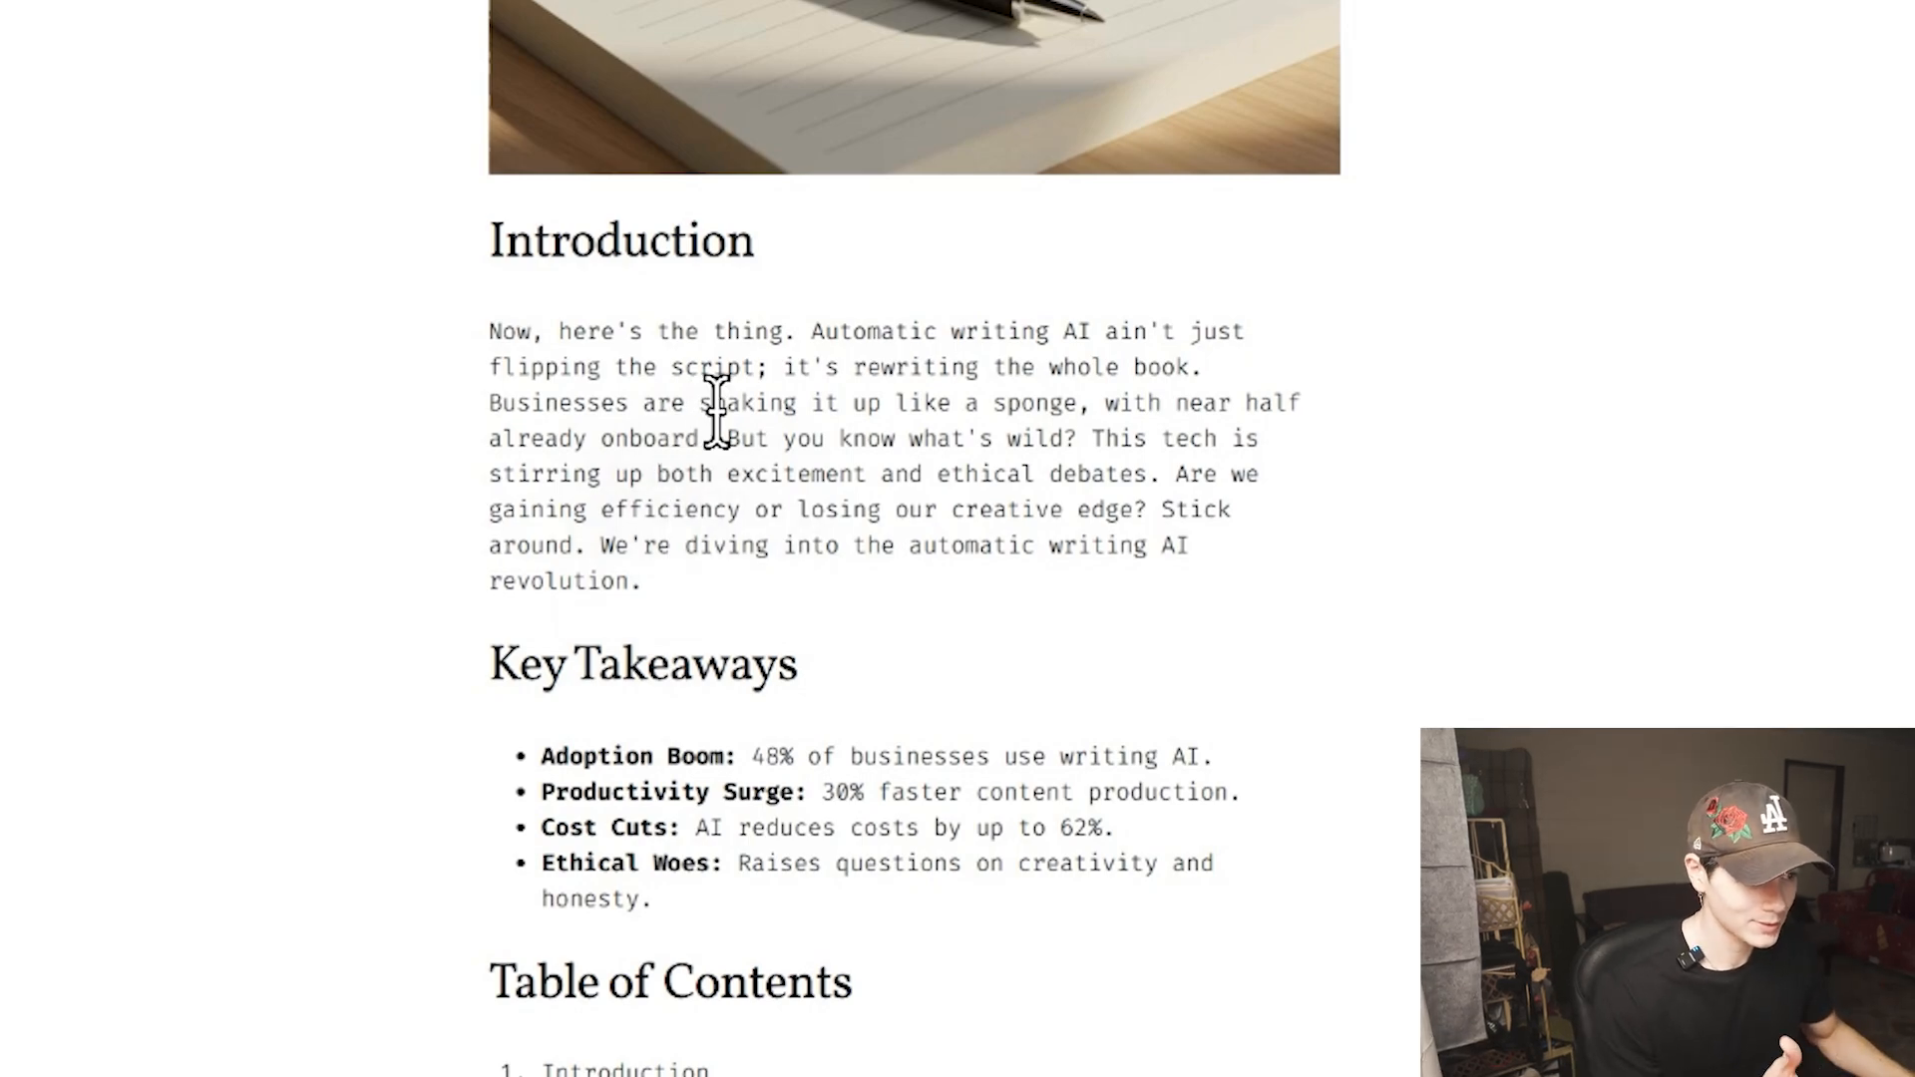
drag(573, 367, 844, 644)
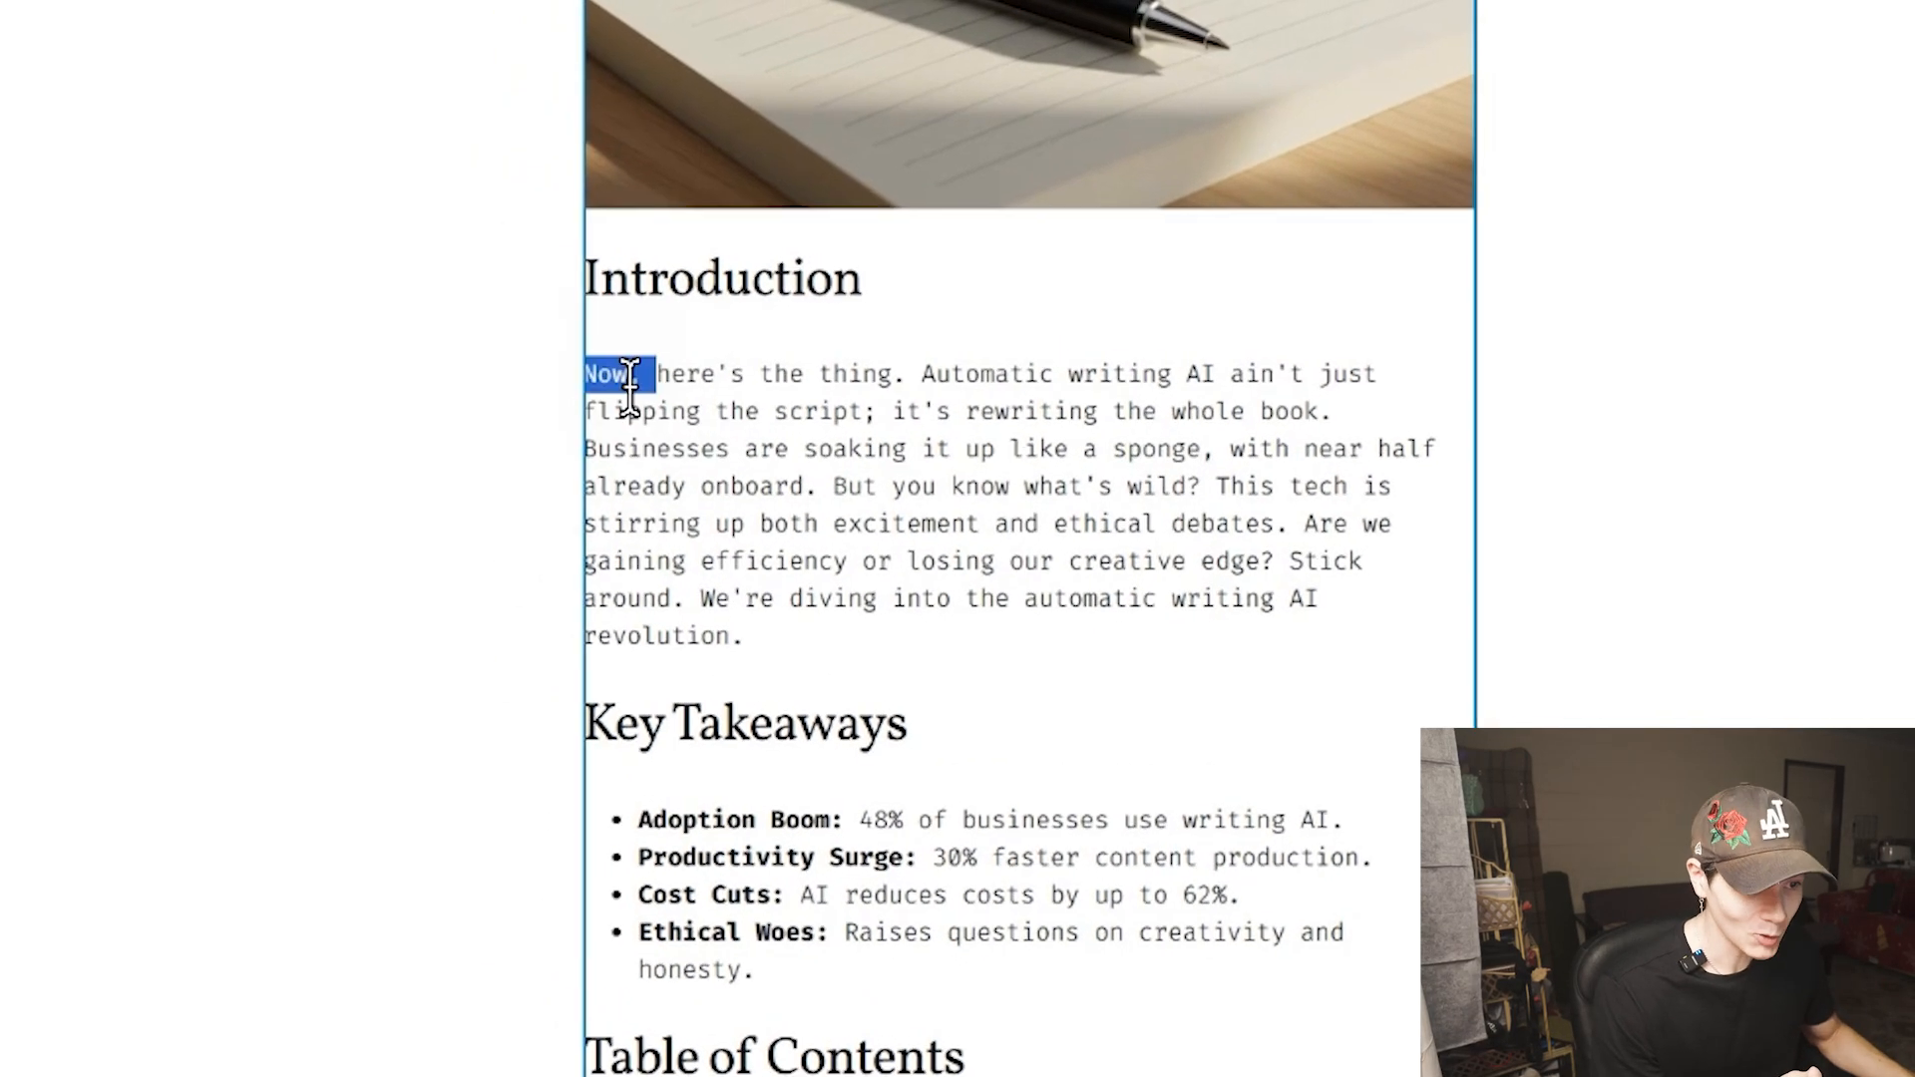
click(692, 340)
Review the post's Key Takeaways, Table of Contents and "The Rise of Automatic Writing AI" section.
scroll(692, 375, down, 10)
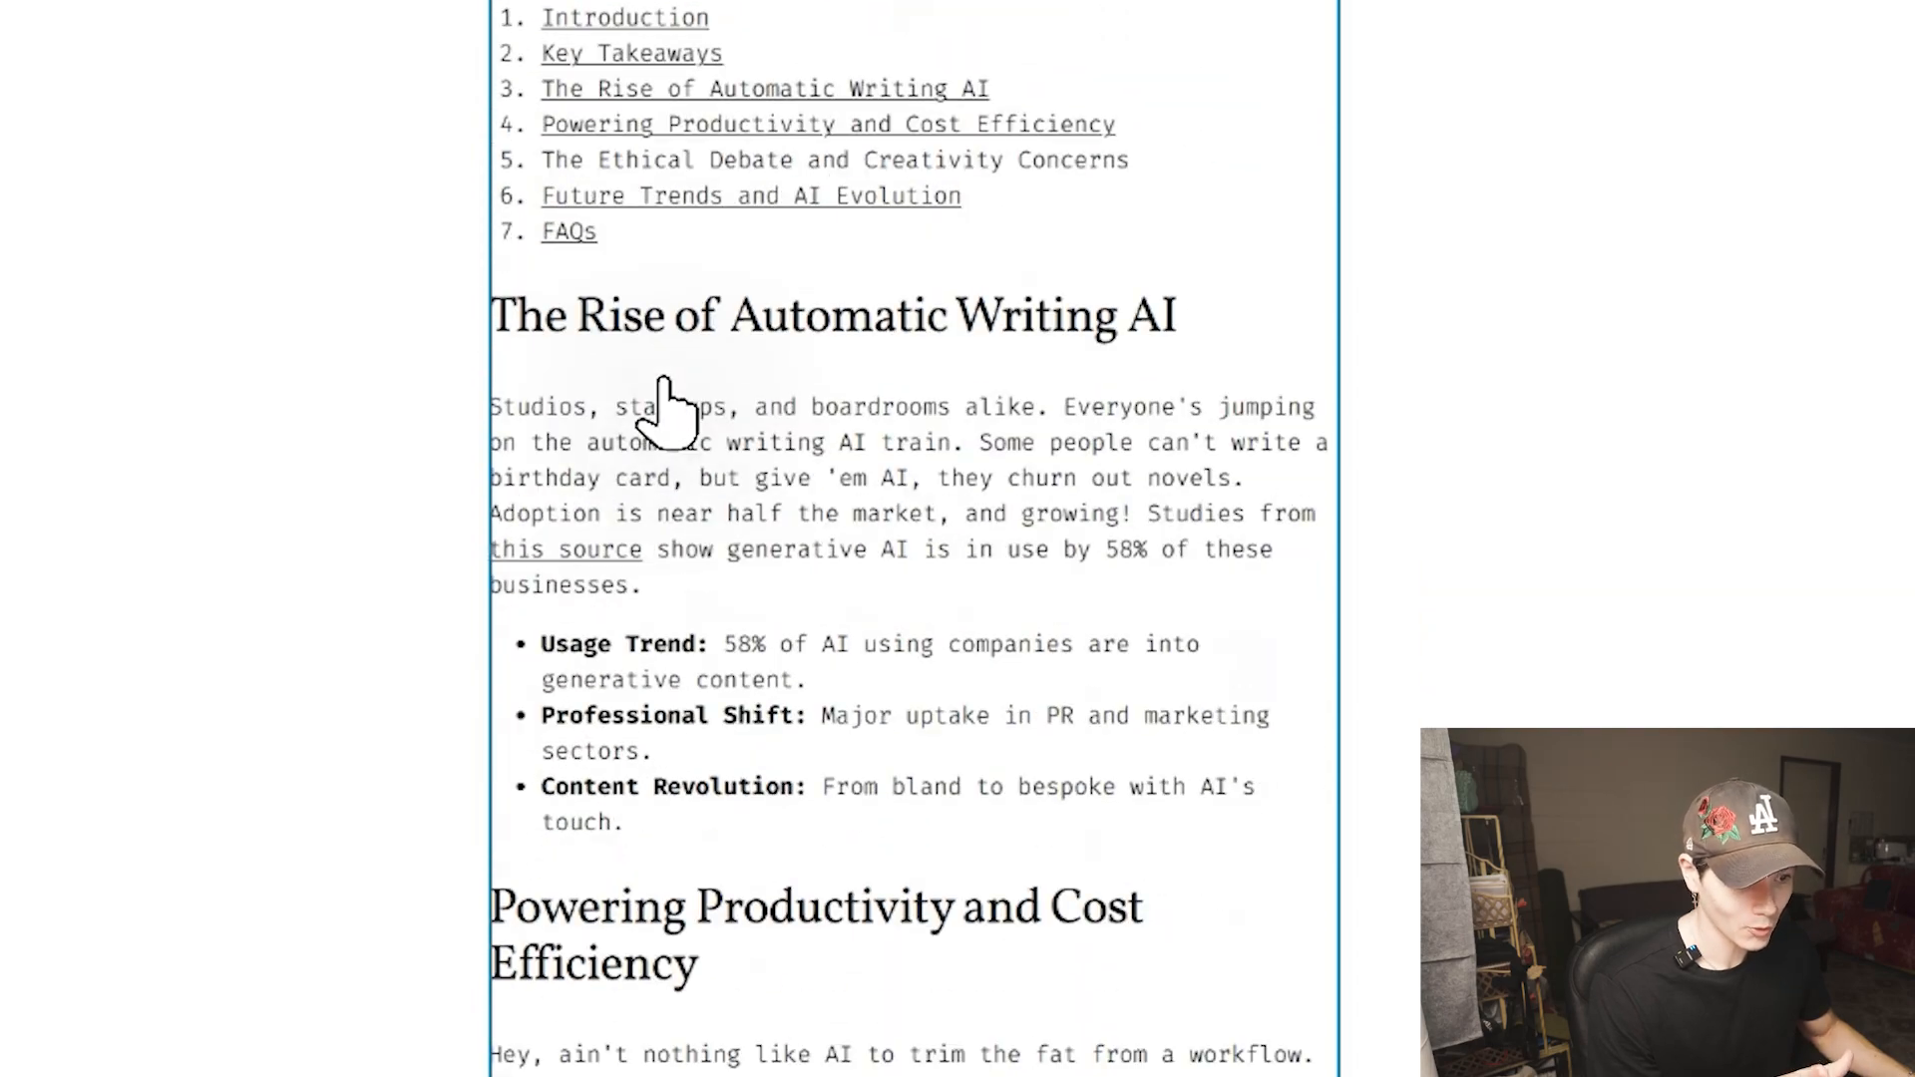
scroll(684, 406, down, 6)
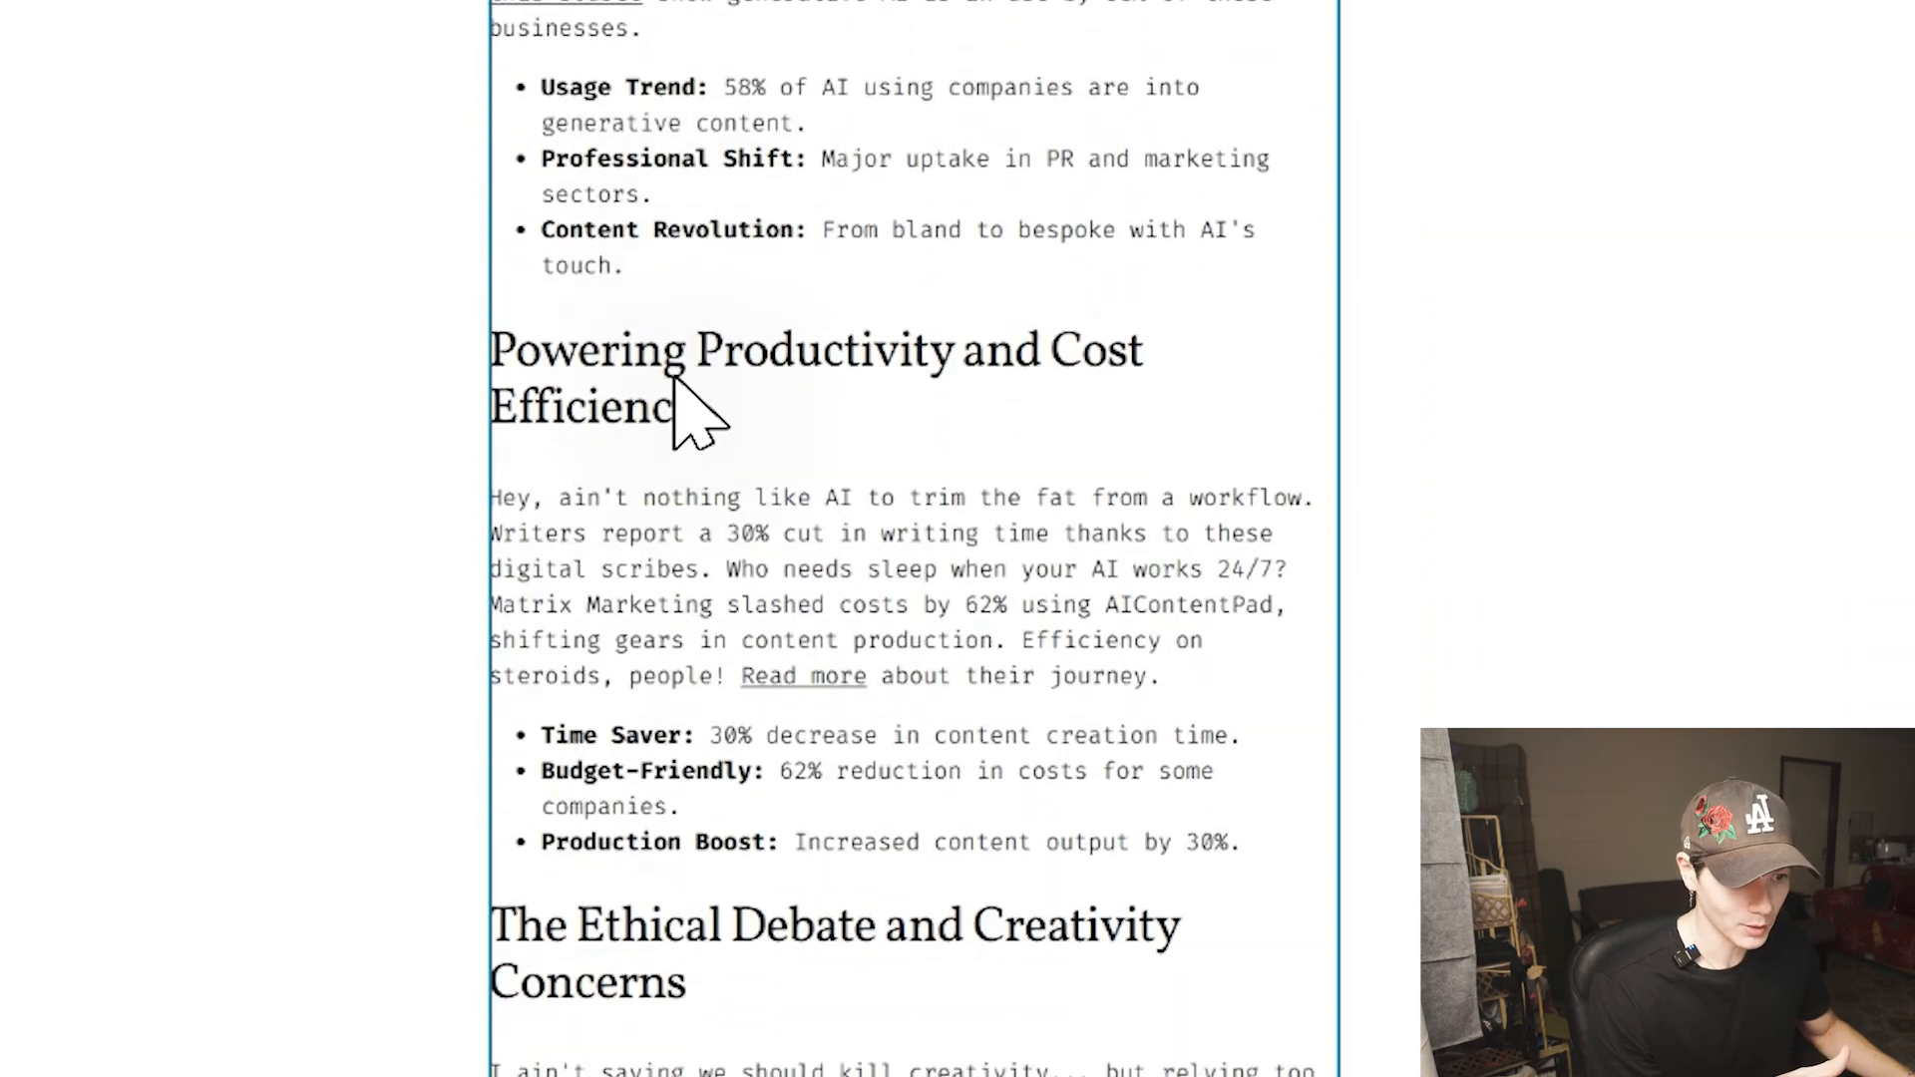
scroll(682, 394, up, 8)
scroll(681, 395, up, 8)
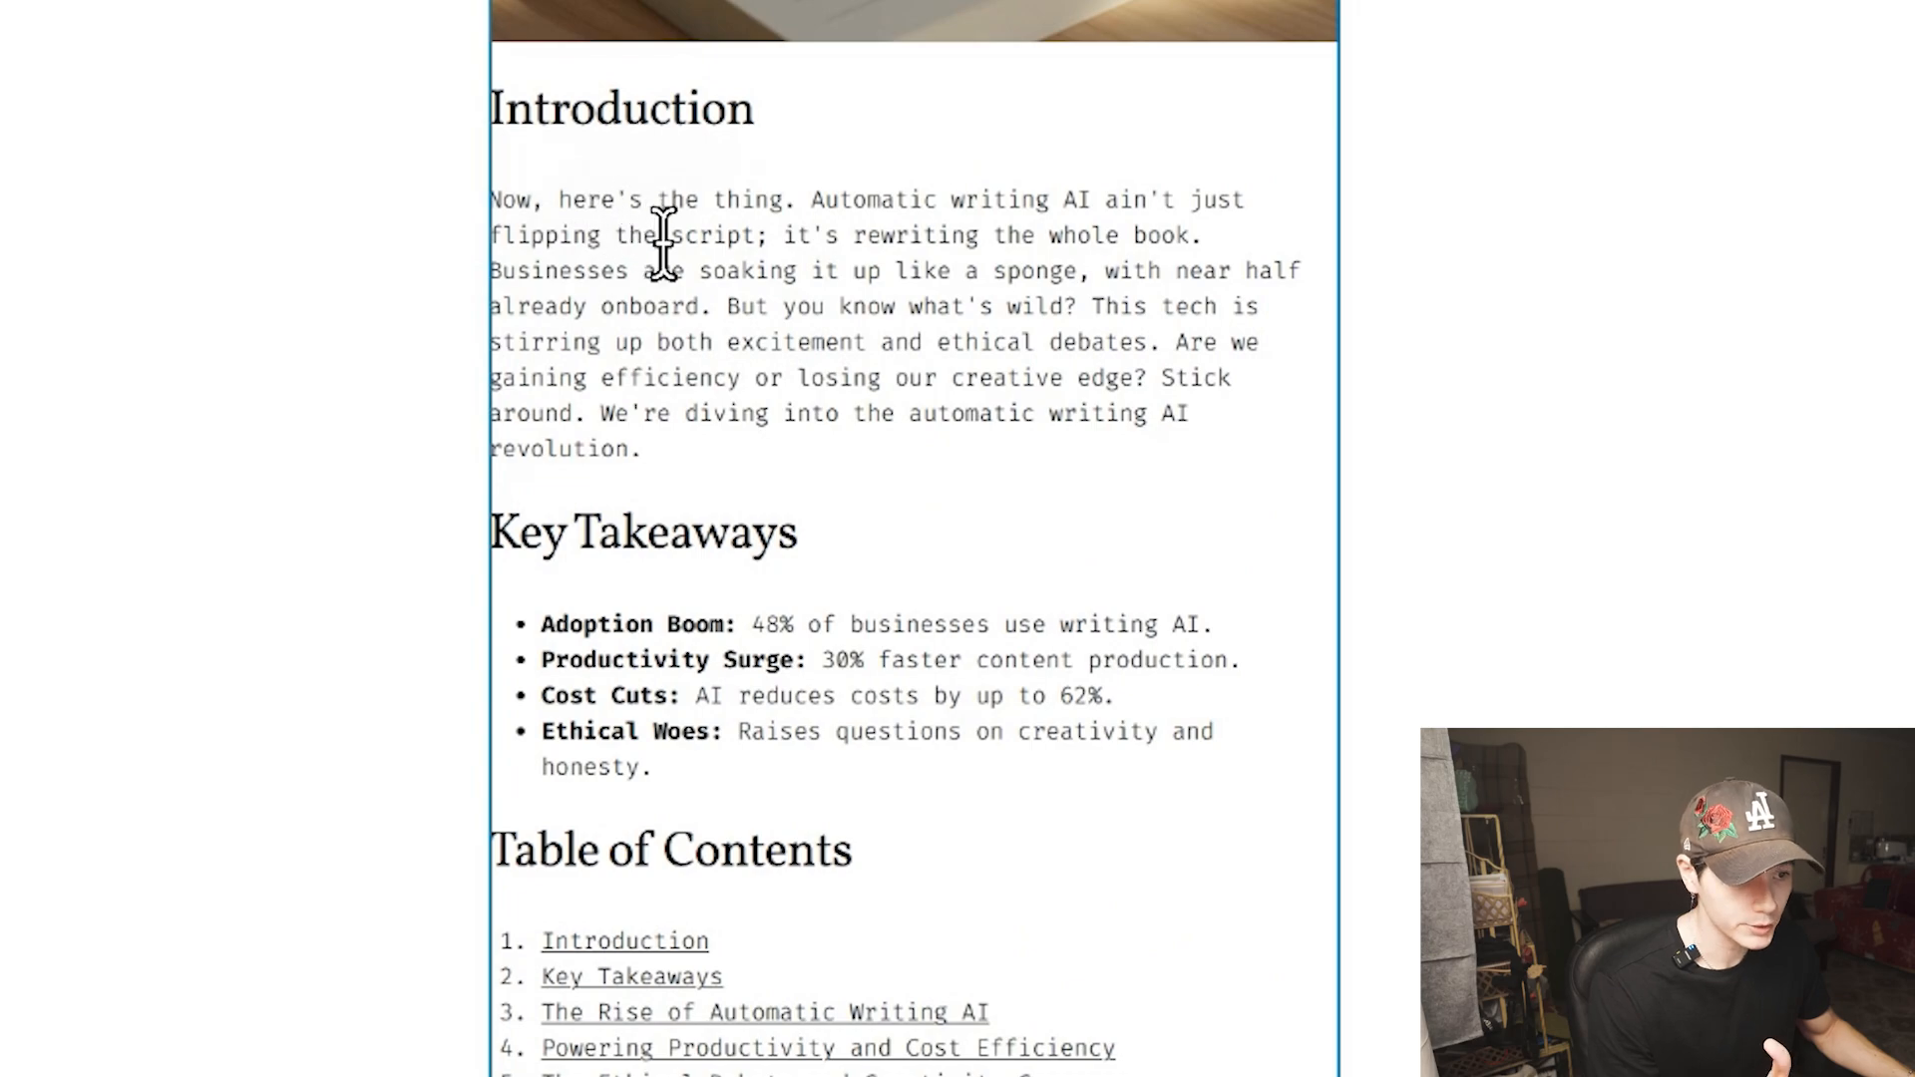
scroll(663, 257, down, 3)
scroll(628, 289, down, 3)
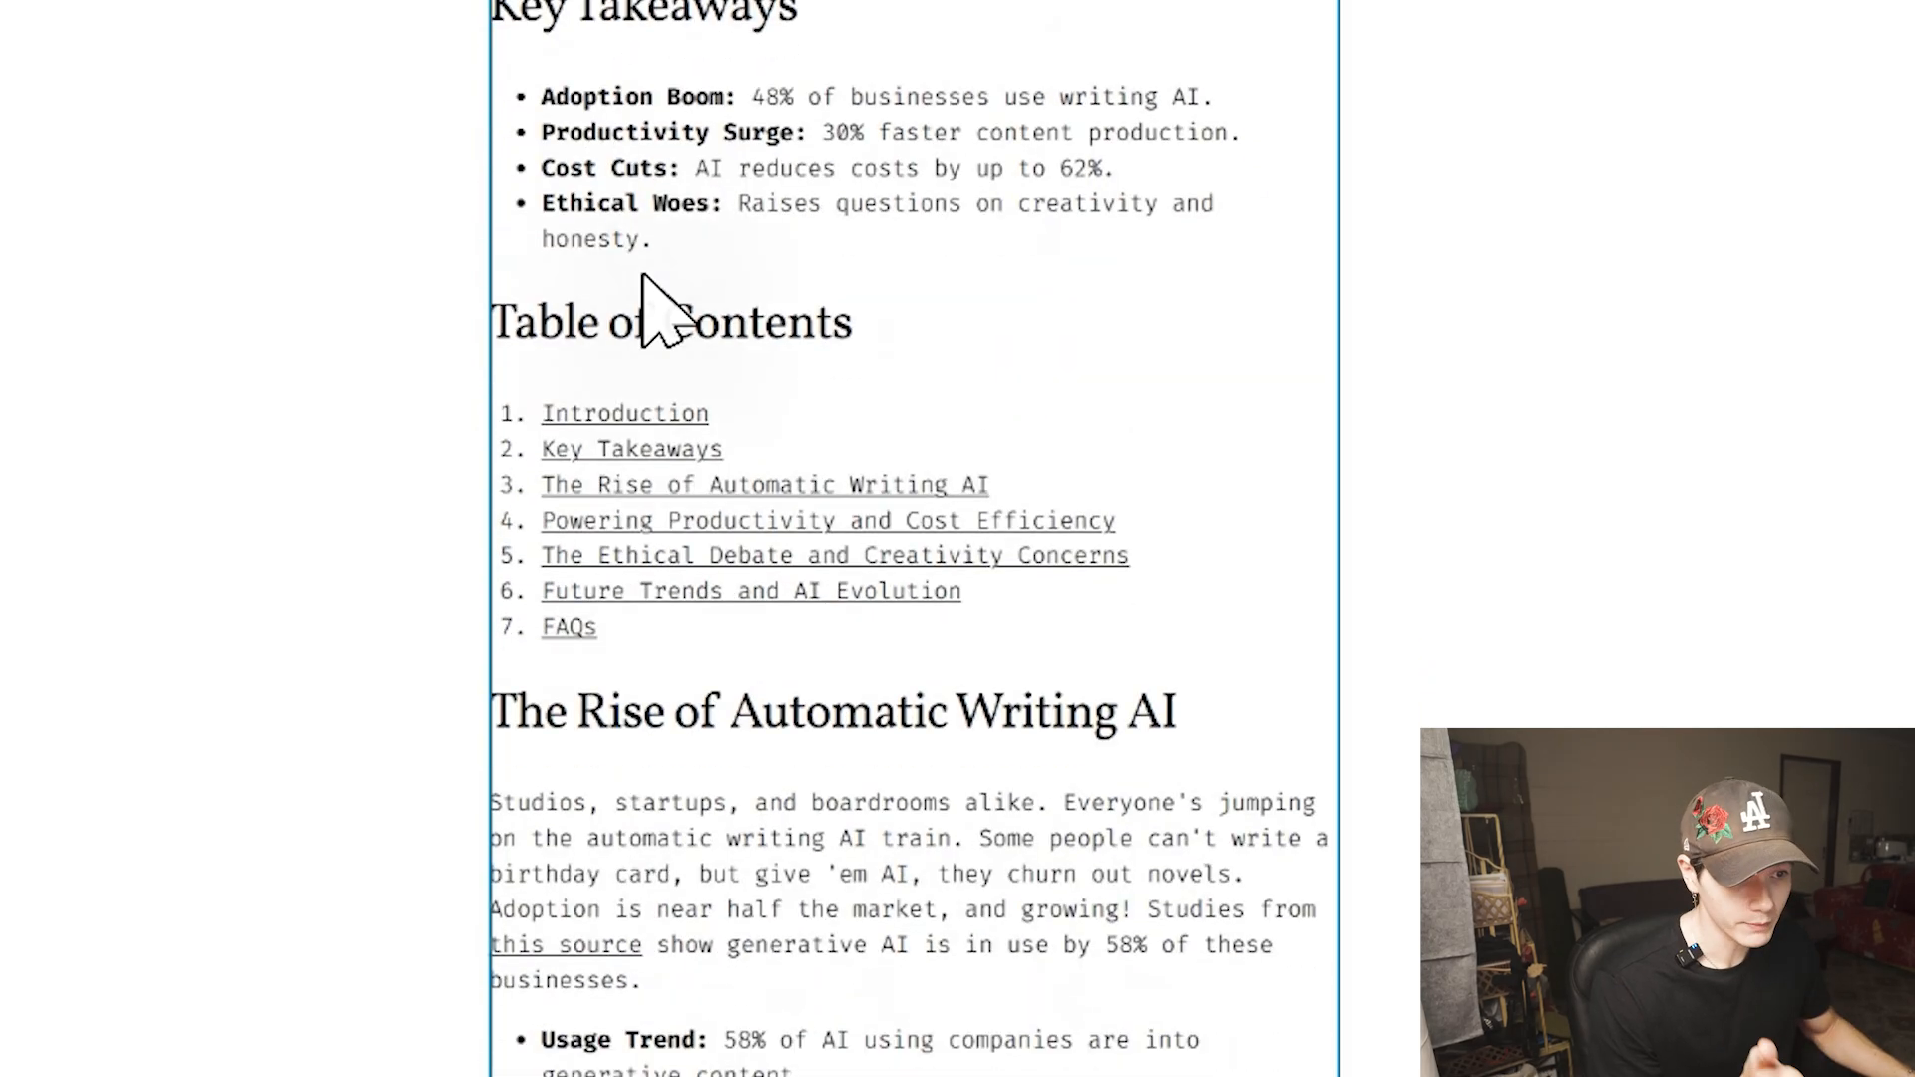
scroll(699, 489, down, 3)
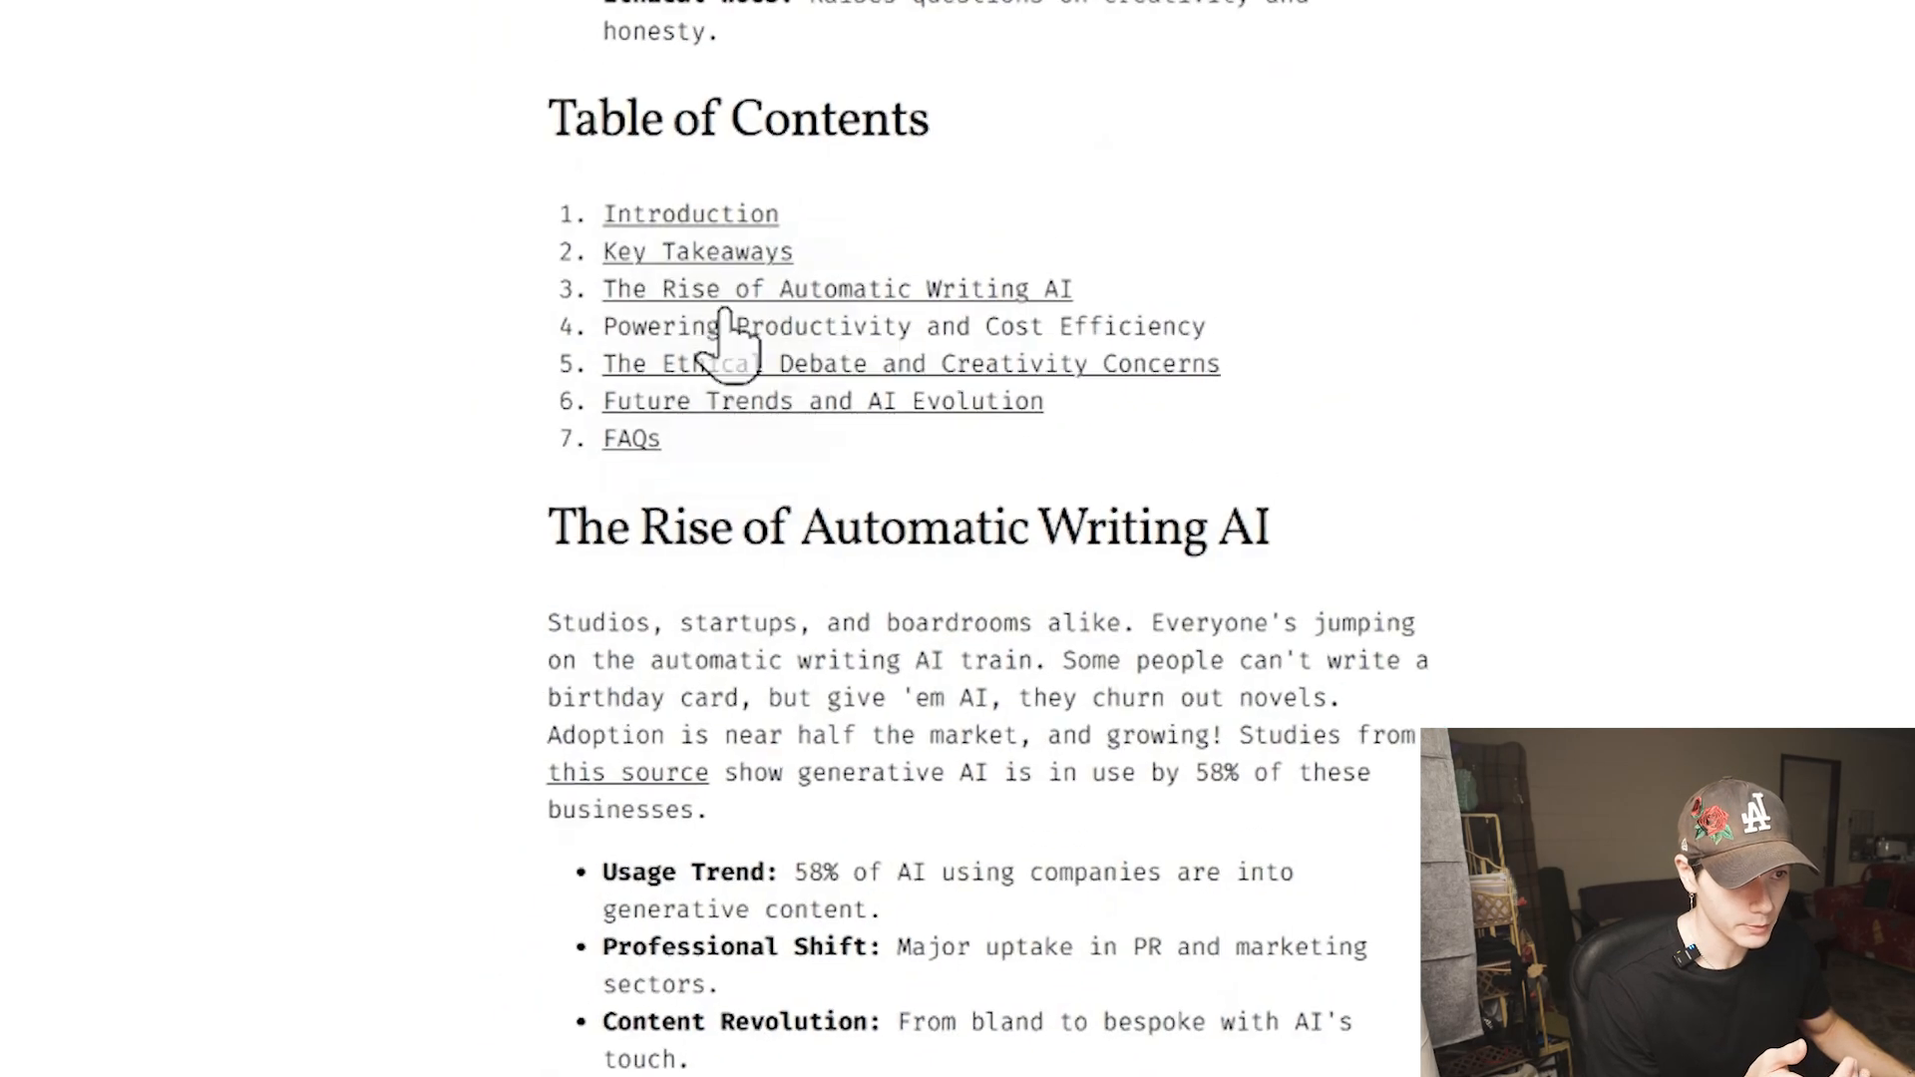
scroll(718, 349, down, 5)
scroll(744, 330, up, 8)
scroll(759, 319, up, 3)
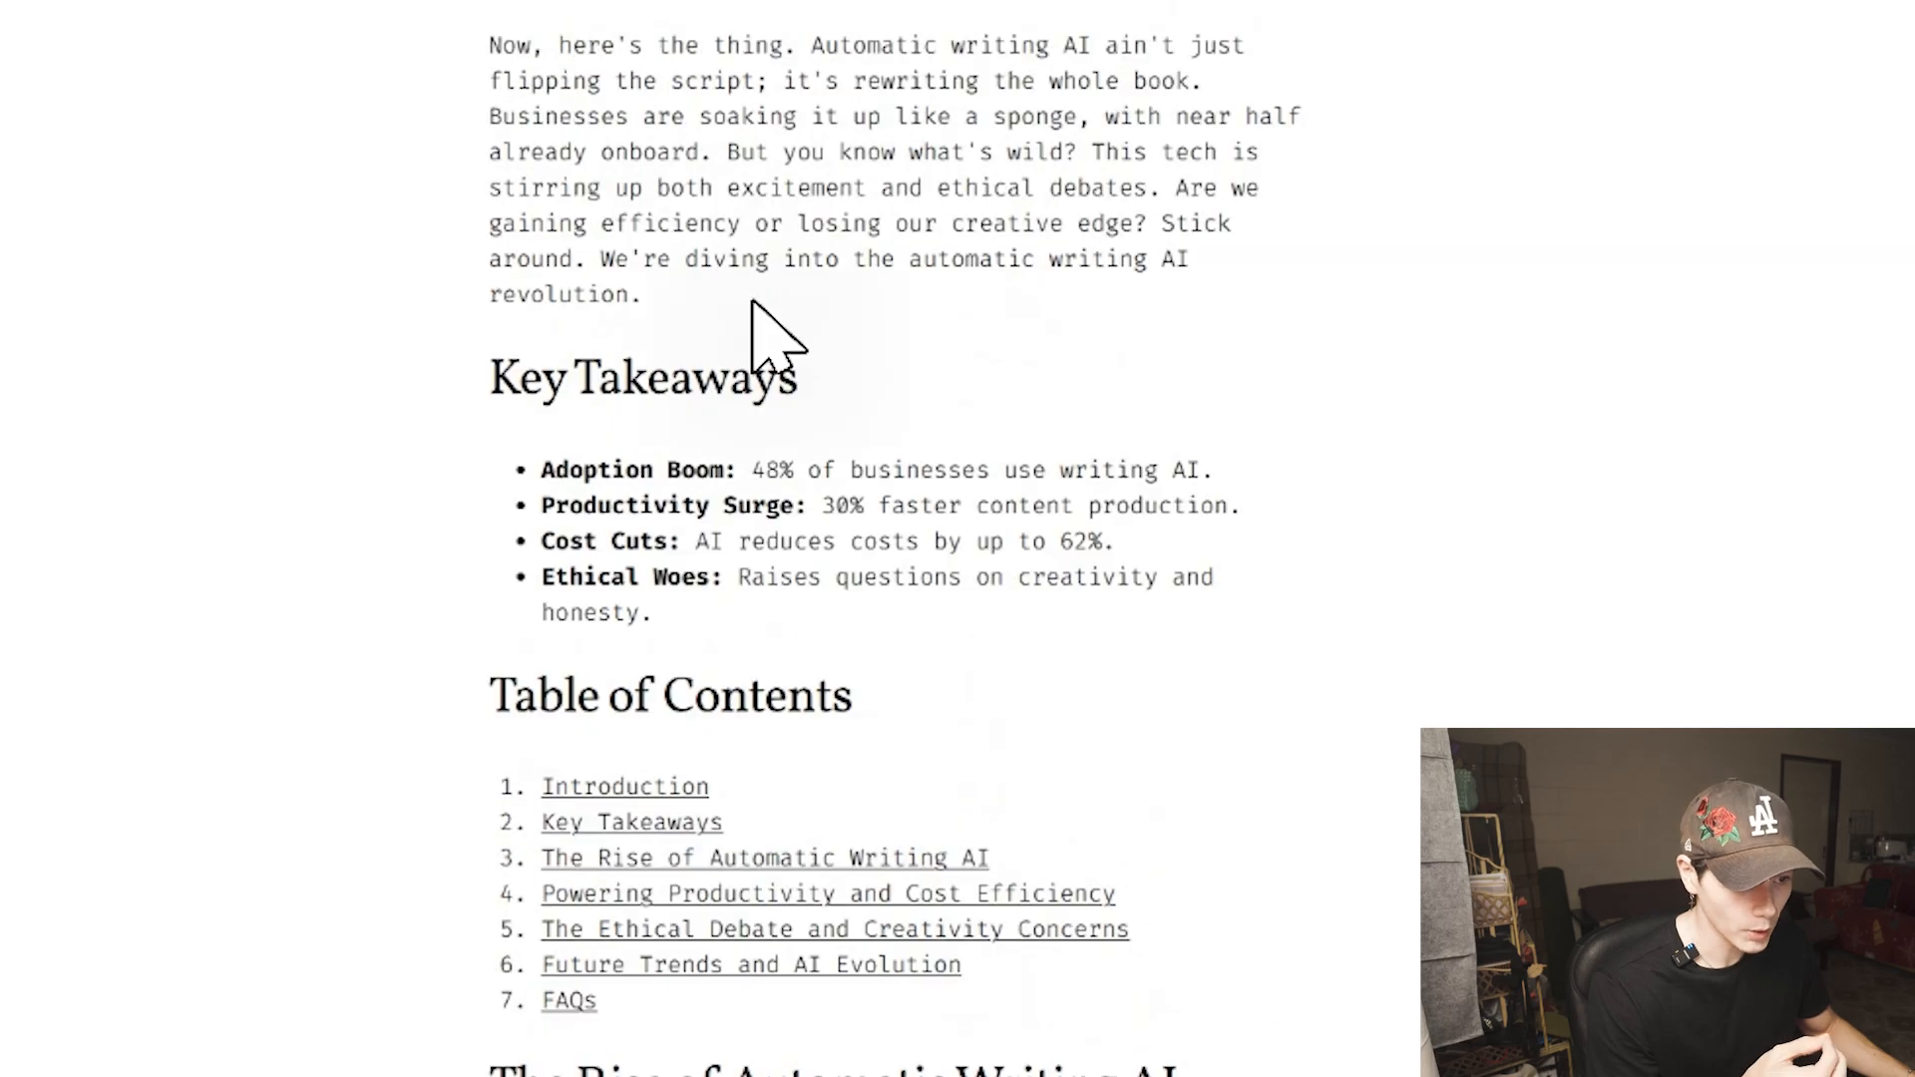
scroll(768, 339, down, 7)
scroll(748, 354, down, 4)
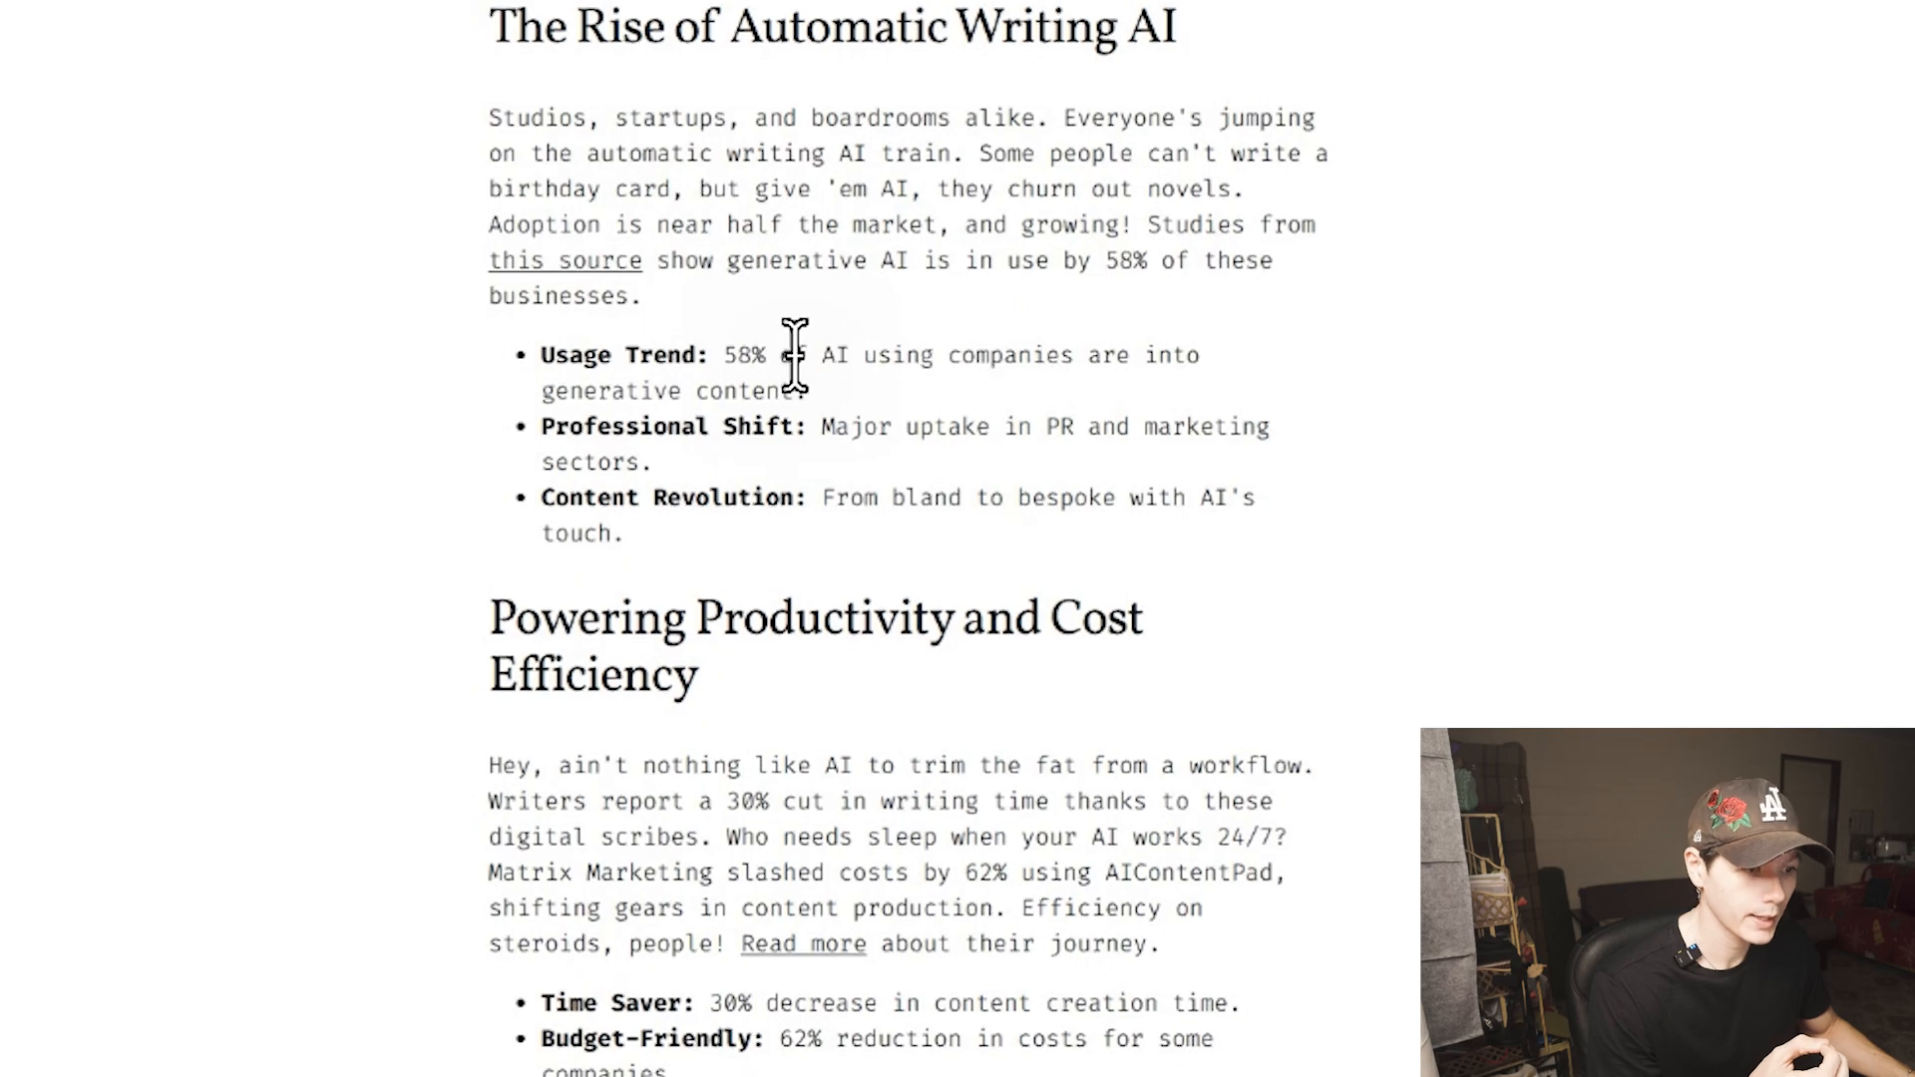
Review the post's body sections on productivity and cost efficiency, the ethical debate, and future trends.
scroll(738, 399, down, 7)
scroll(674, 364, up, 3)
scroll(758, 579, down, 1)
scroll(743, 499, down, 5)
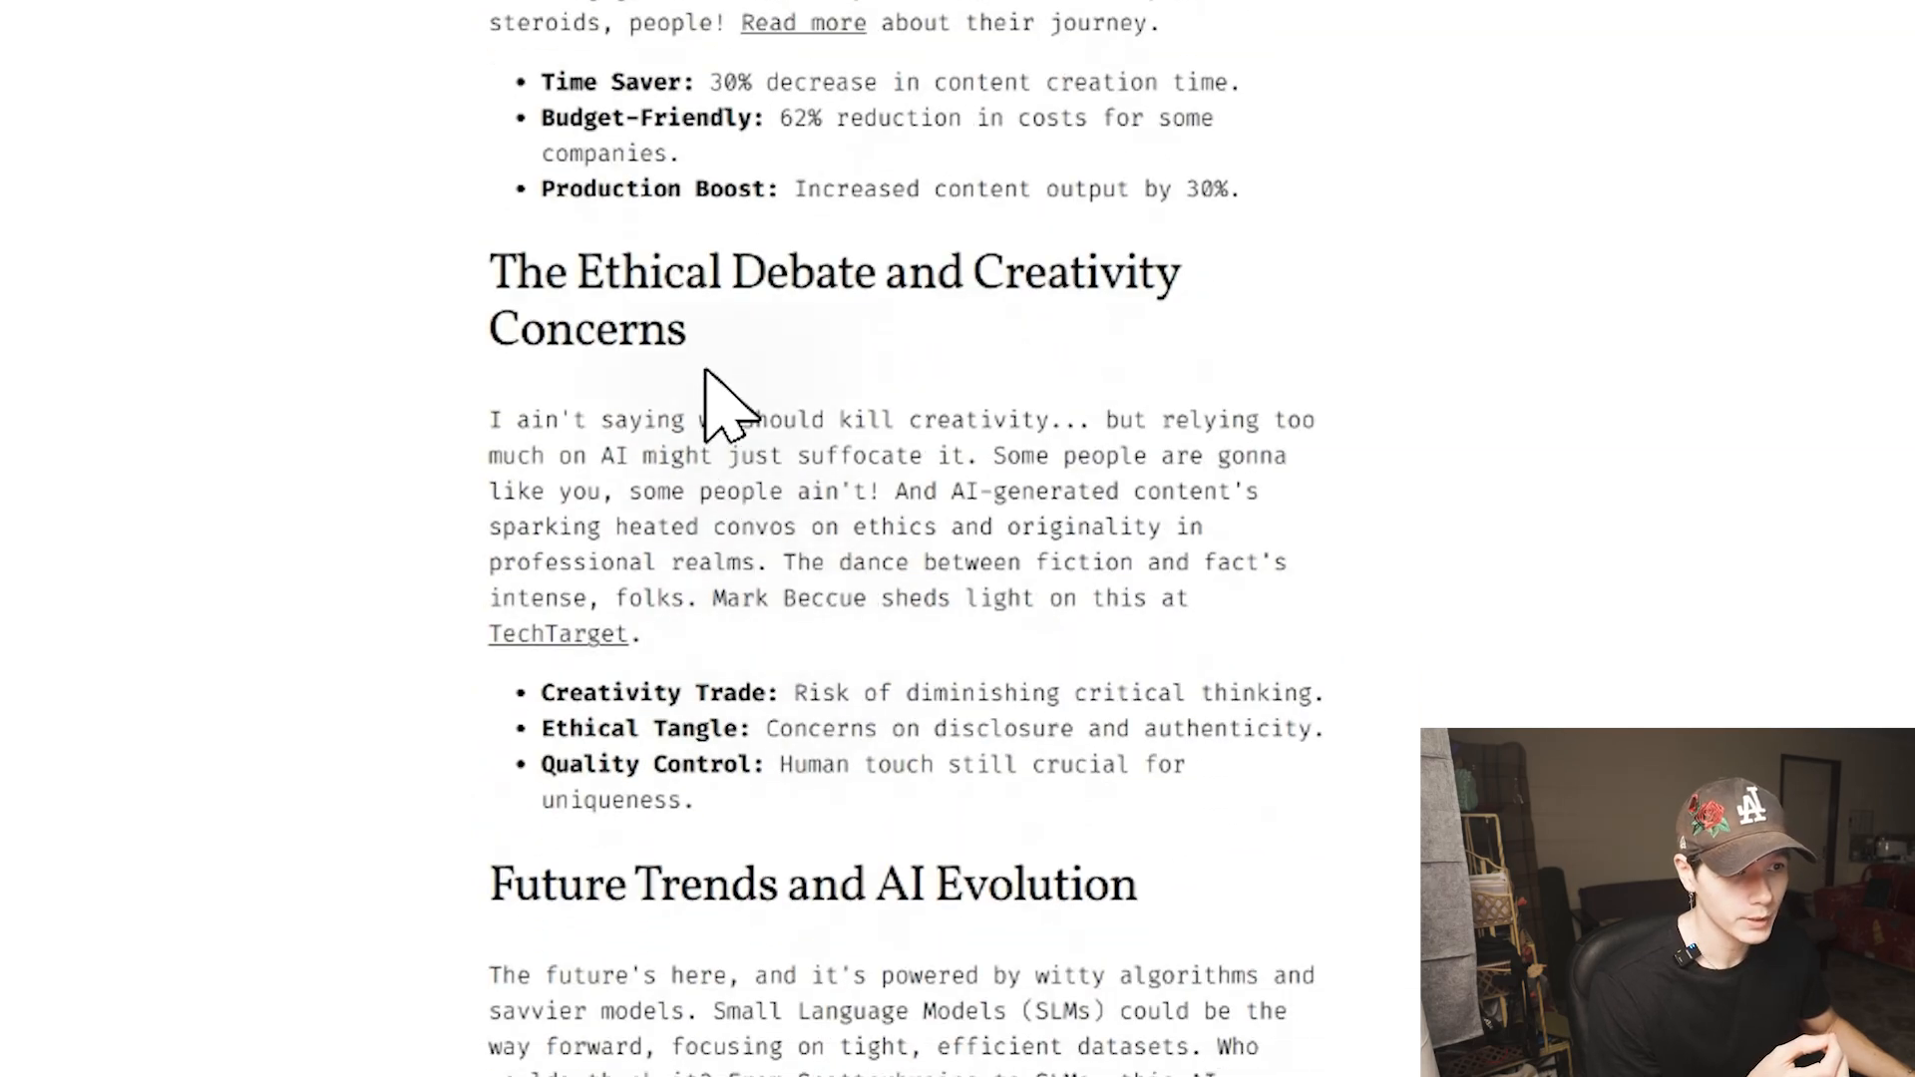
scroll(888, 250, down, 8)
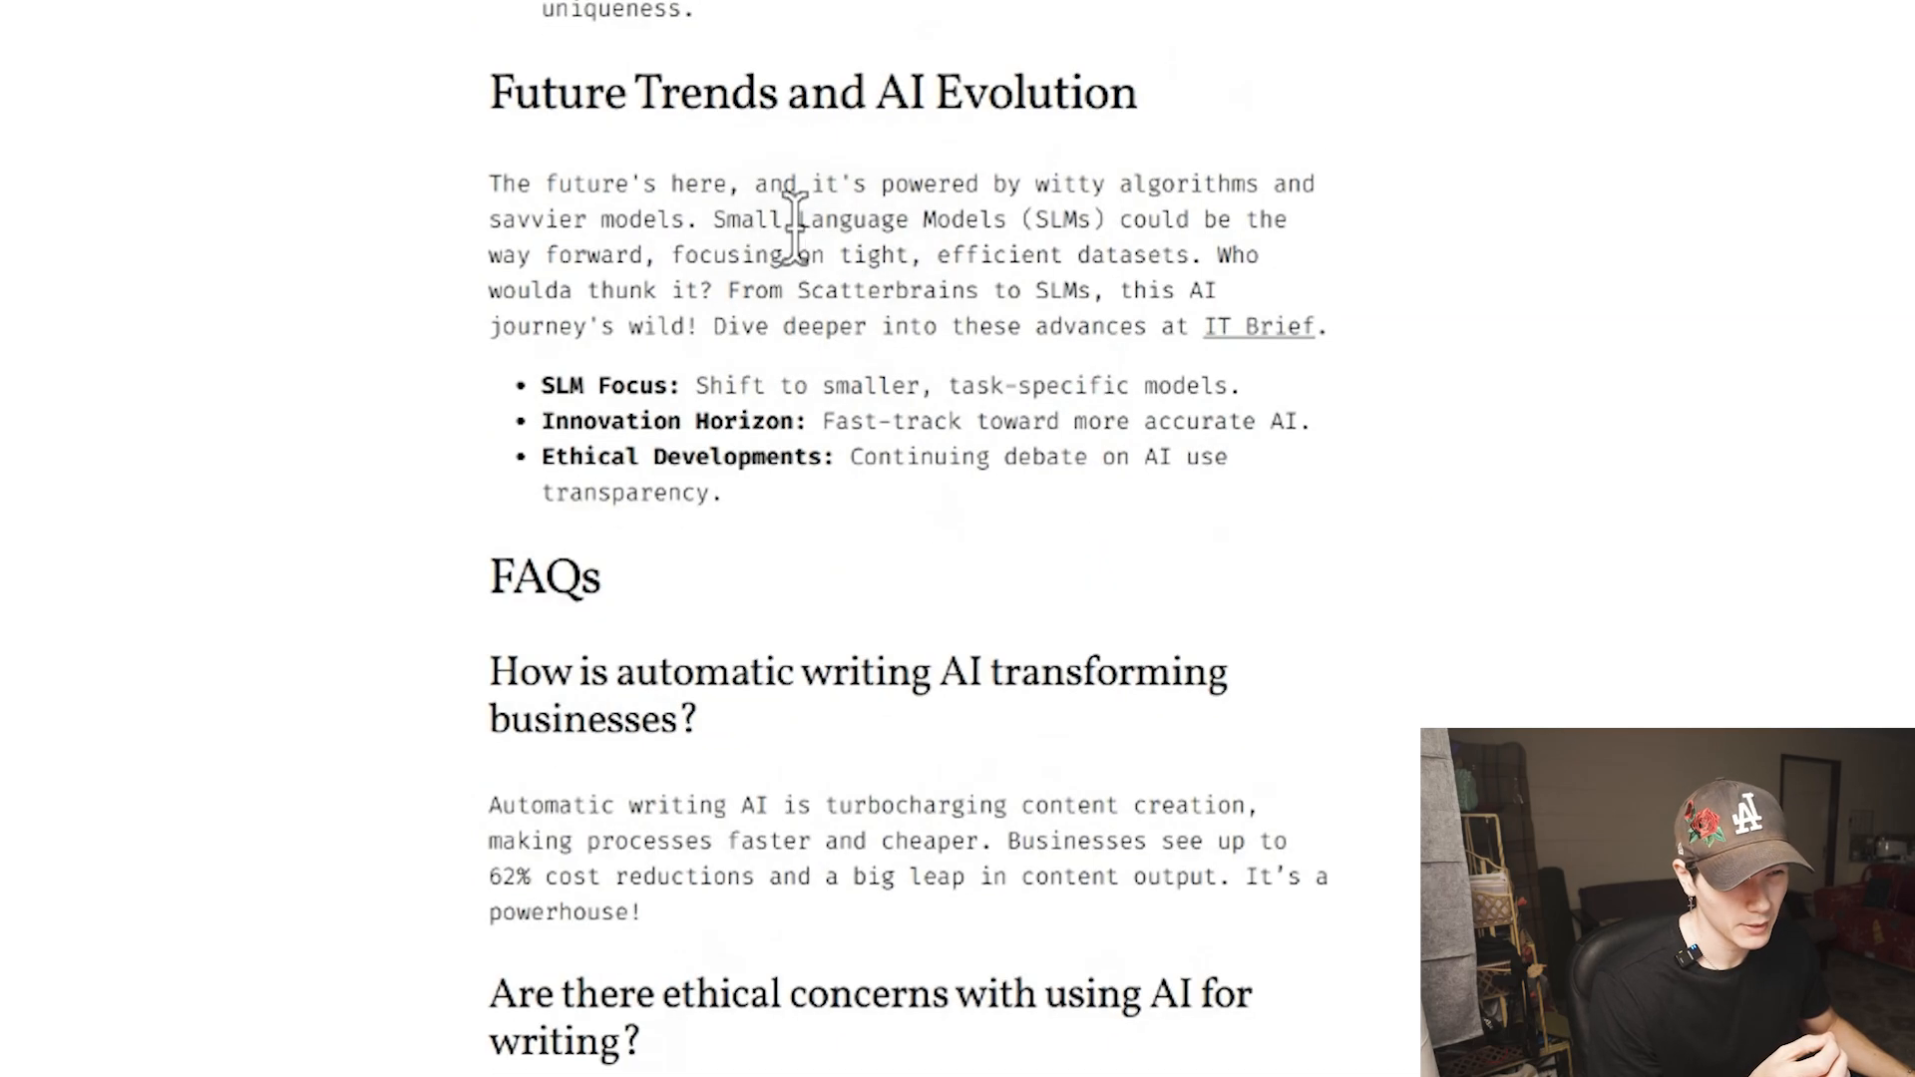
scroll(788, 399, up, 7)
scroll(781, 255, up, 12)
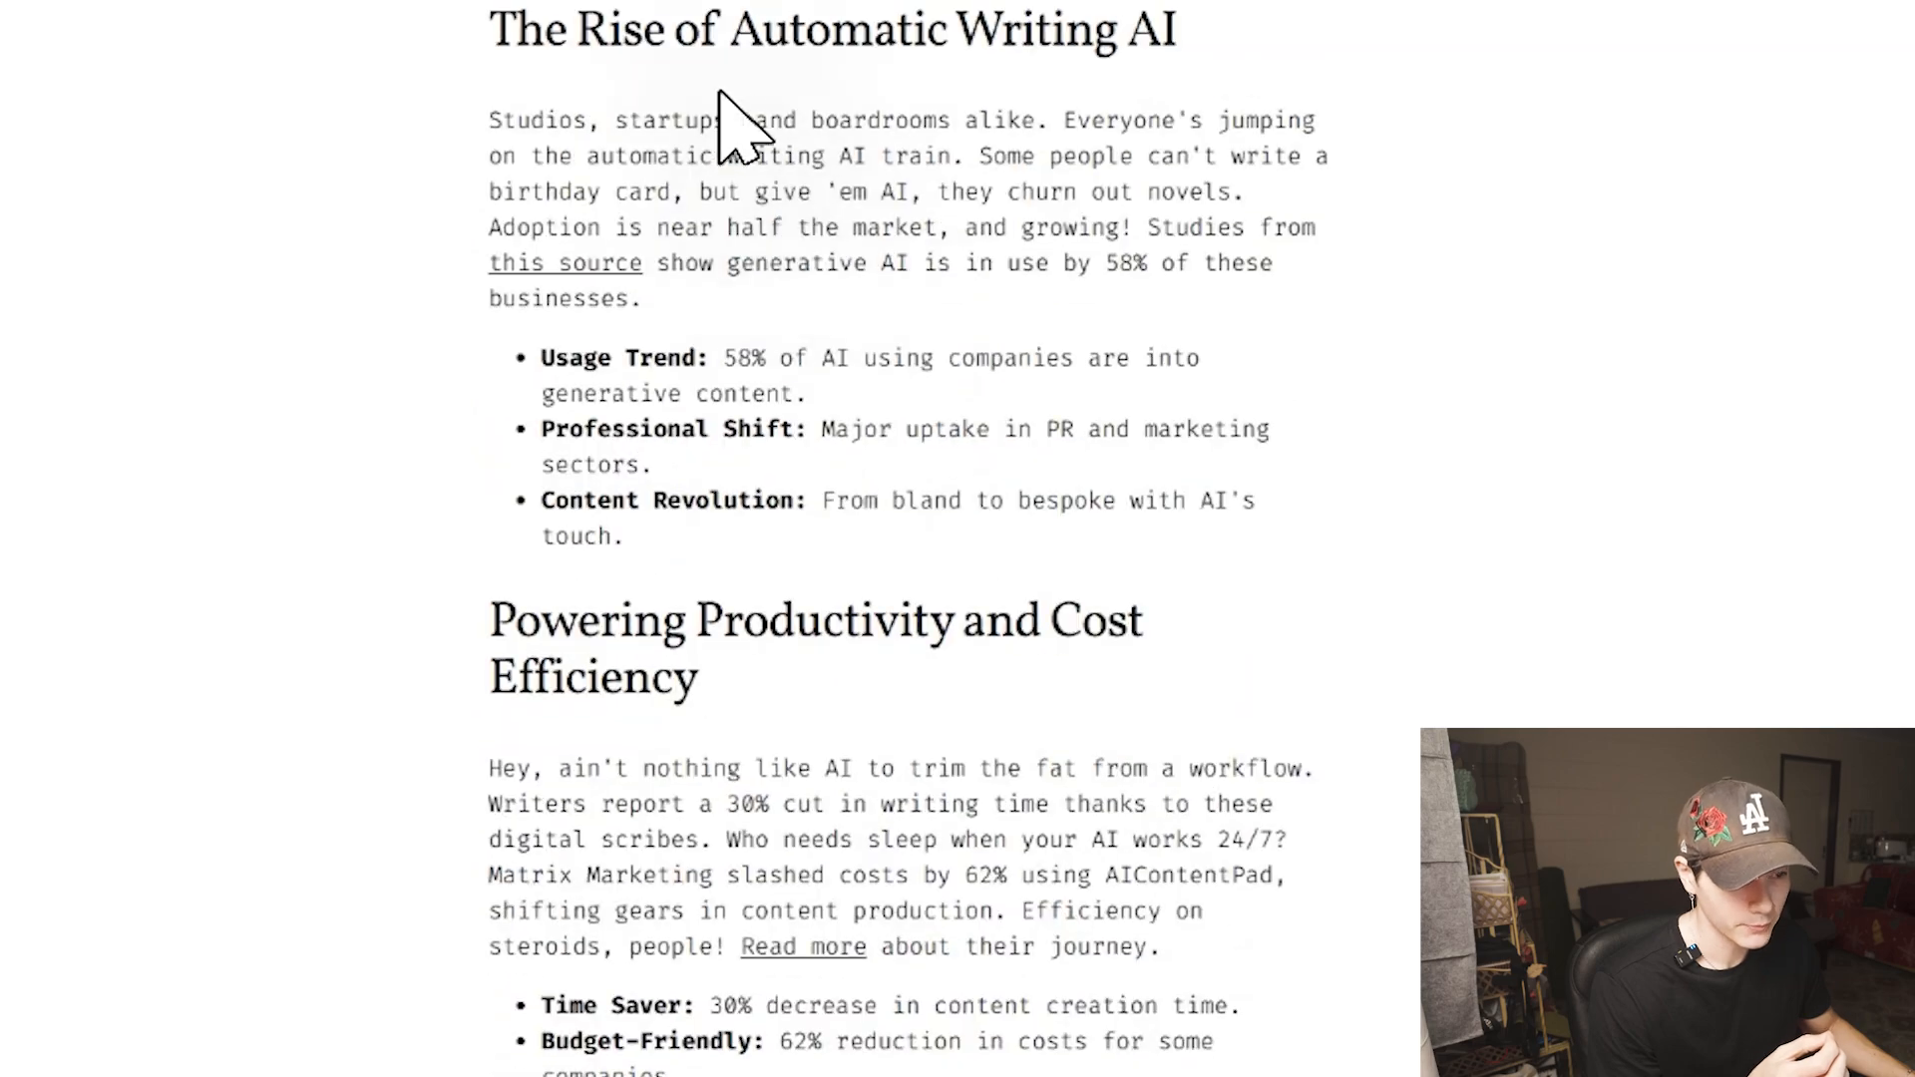
scroll(728, 120, down, 4)
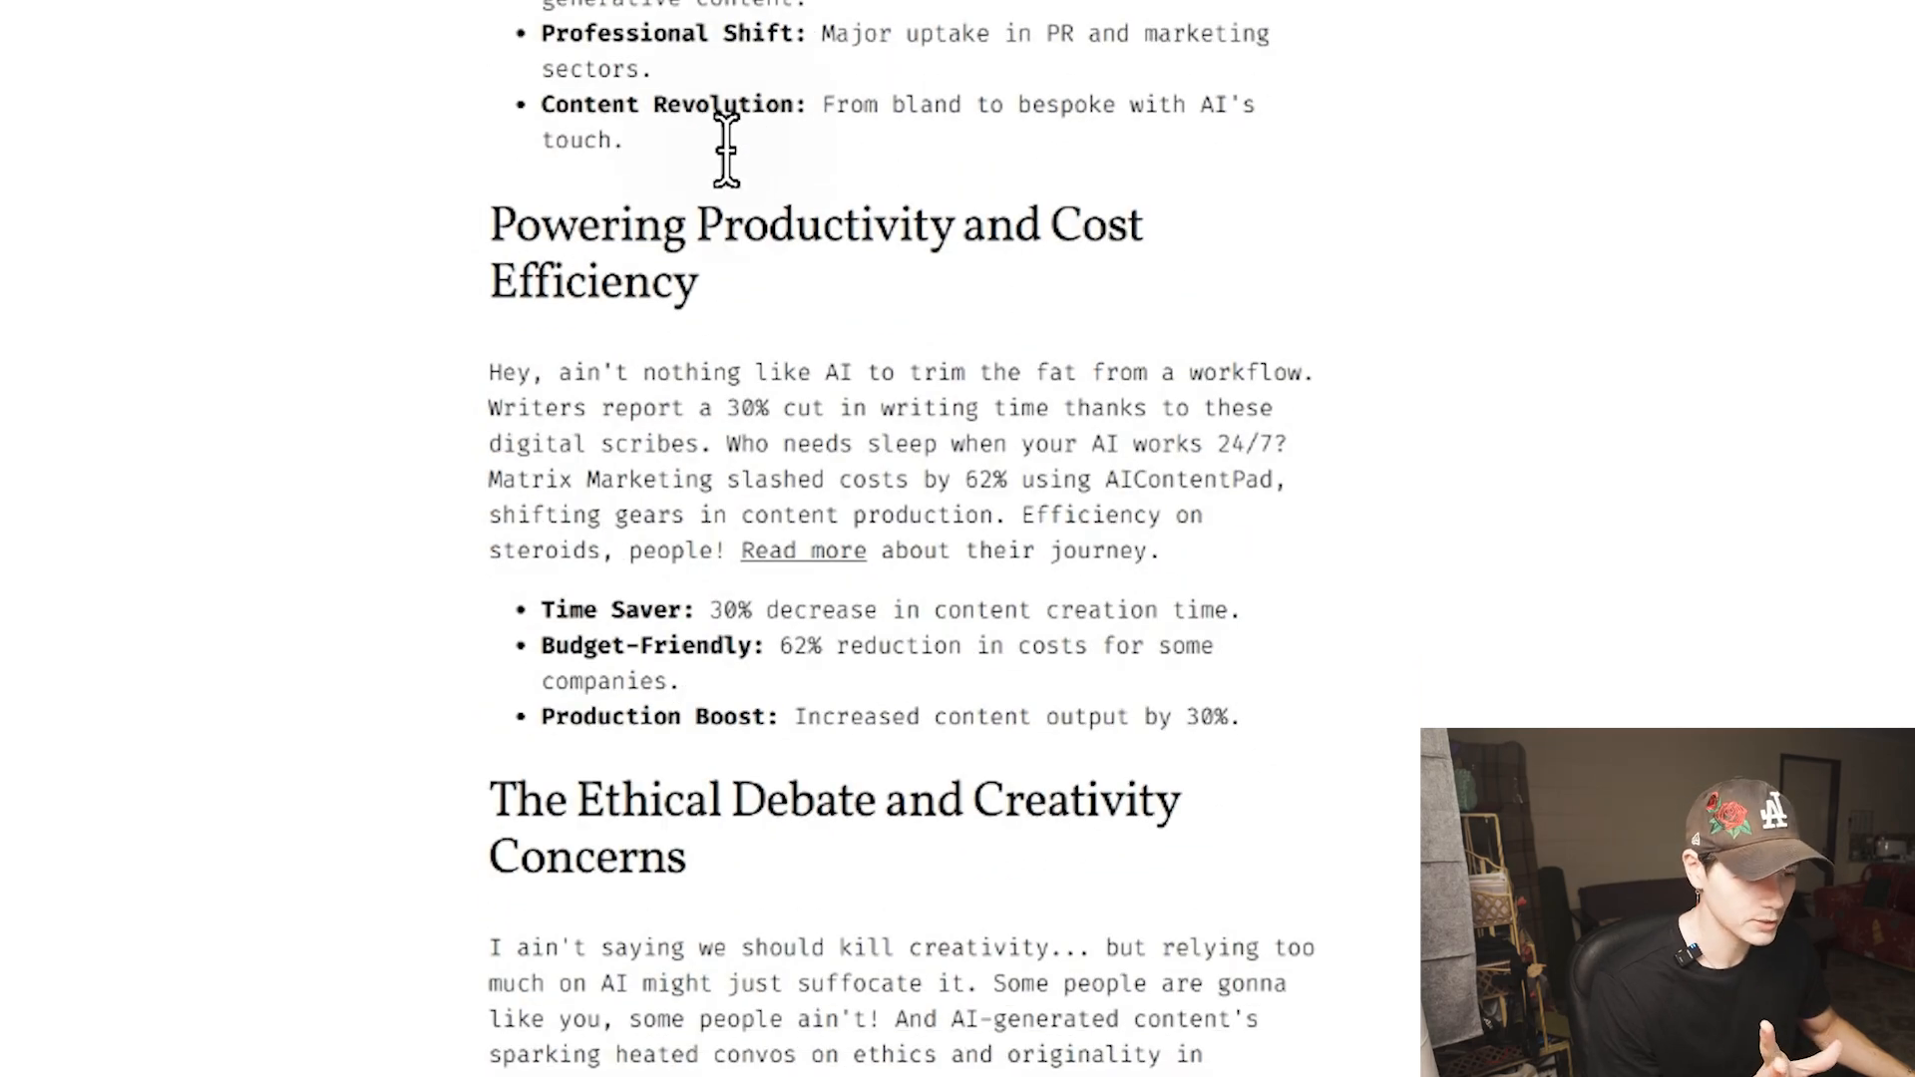
scroll(726, 150, down, 10)
scroll(758, 219, down, 3)
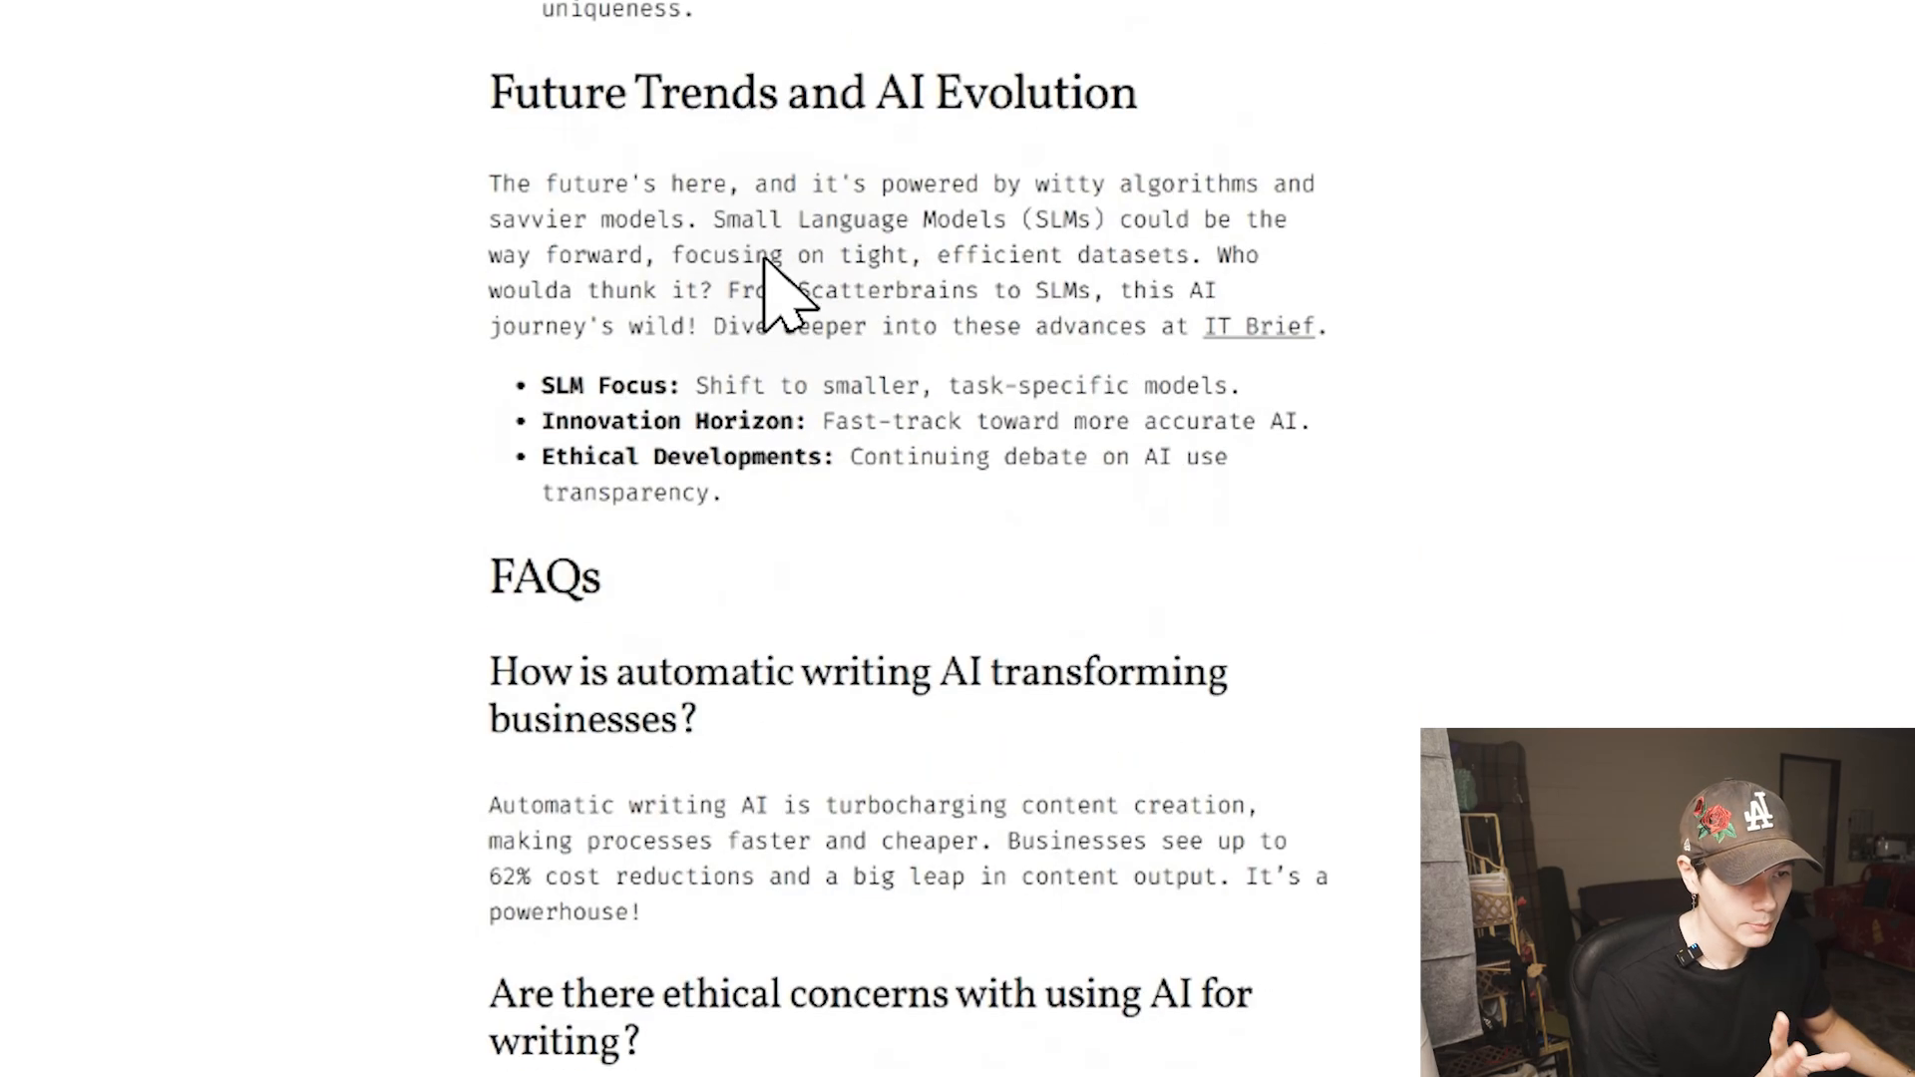
Read the post's FAQs and Conclusion, then switch back to the SEO BLOG SETUP workflow in n8n.
scroll(768, 589, down, 3)
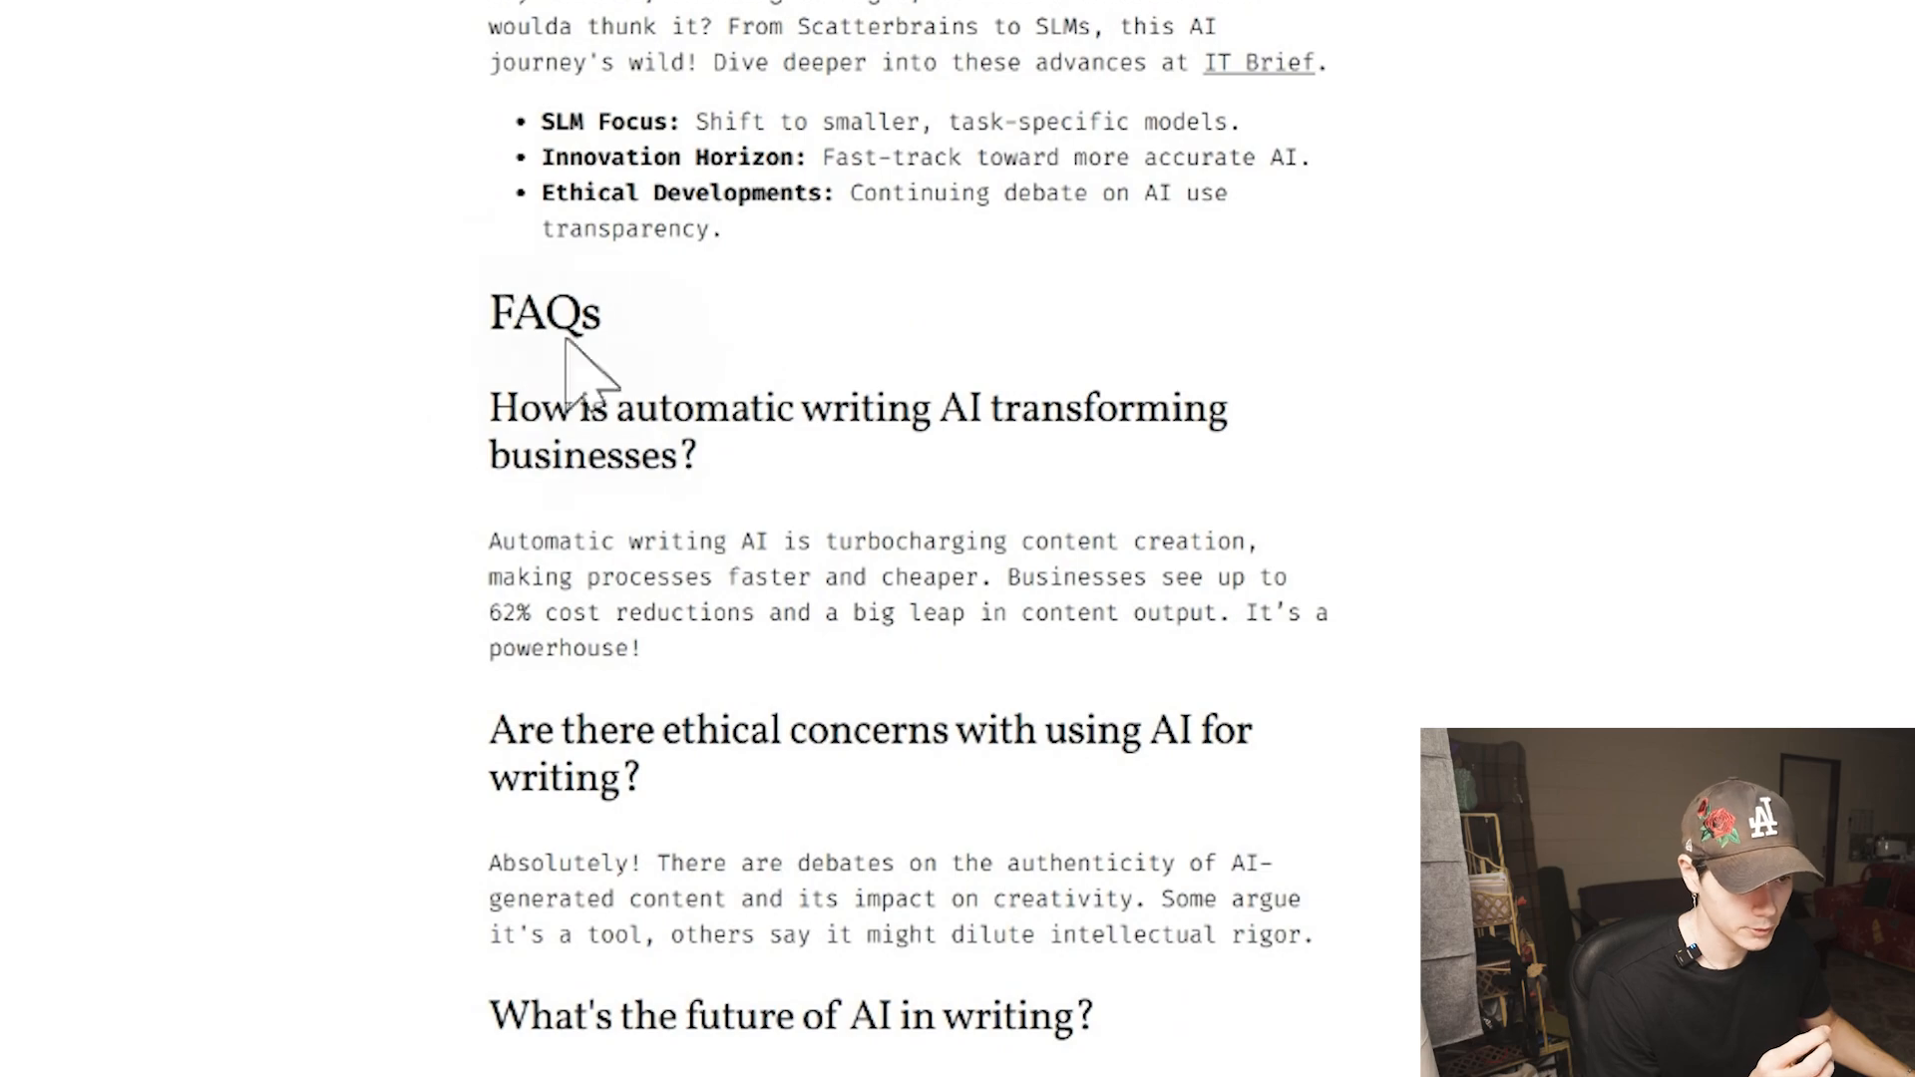
scroll(598, 354, down, 3)
drag(587, 232, 795, 277)
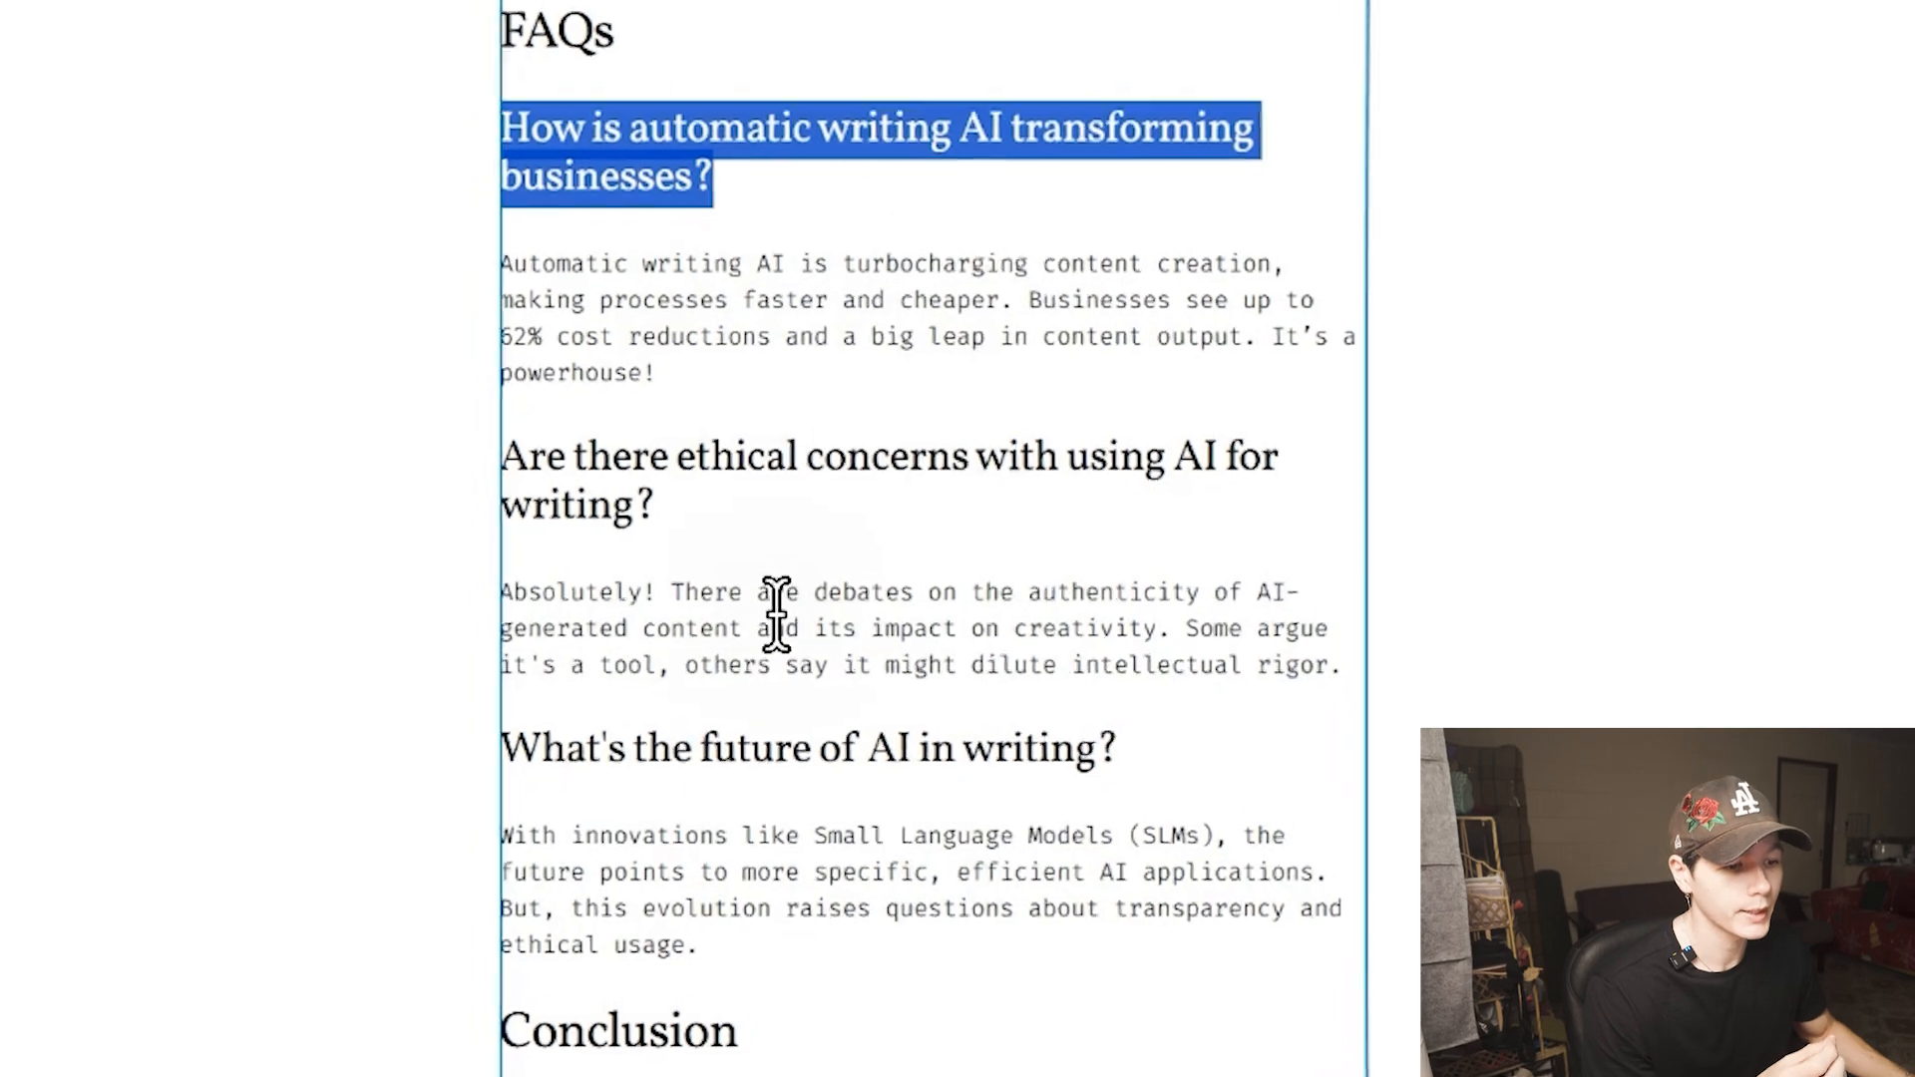
scroll(788, 612, down, 3)
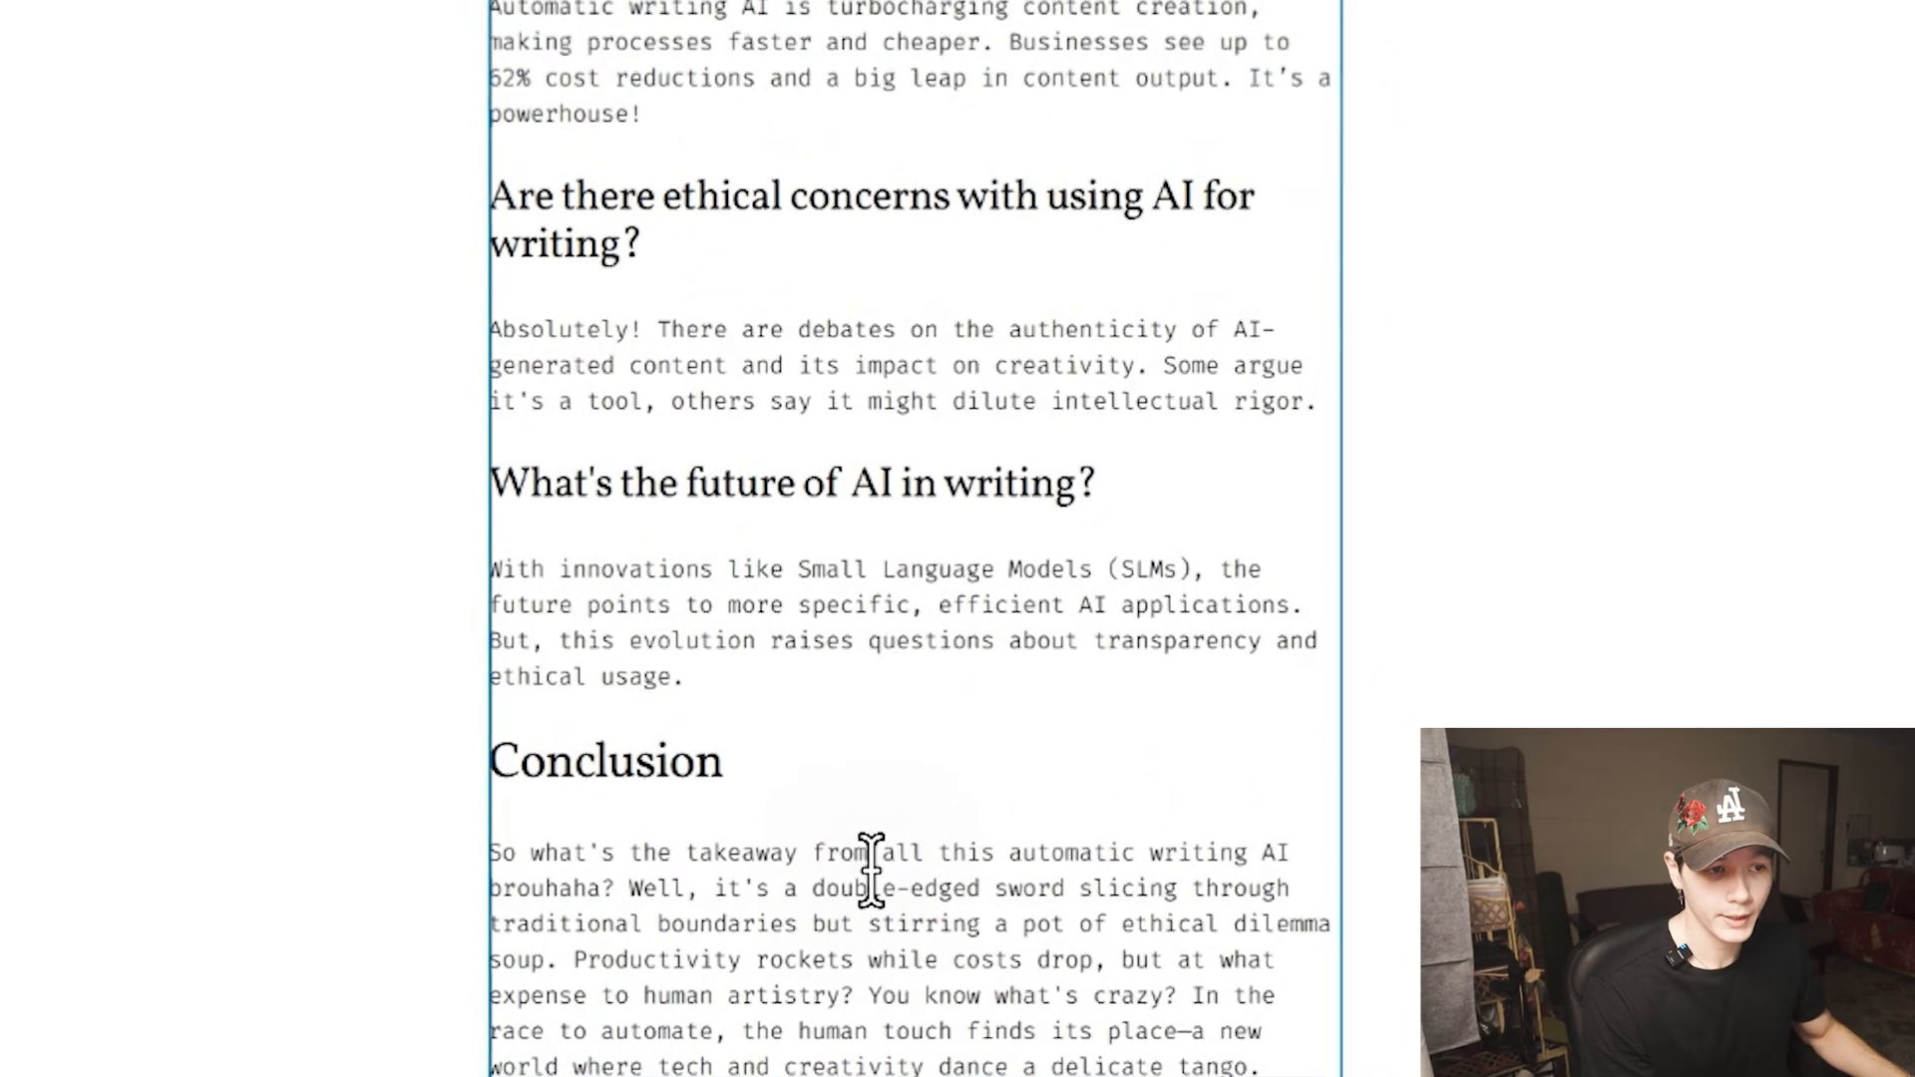
scroll(883, 698, up, 15)
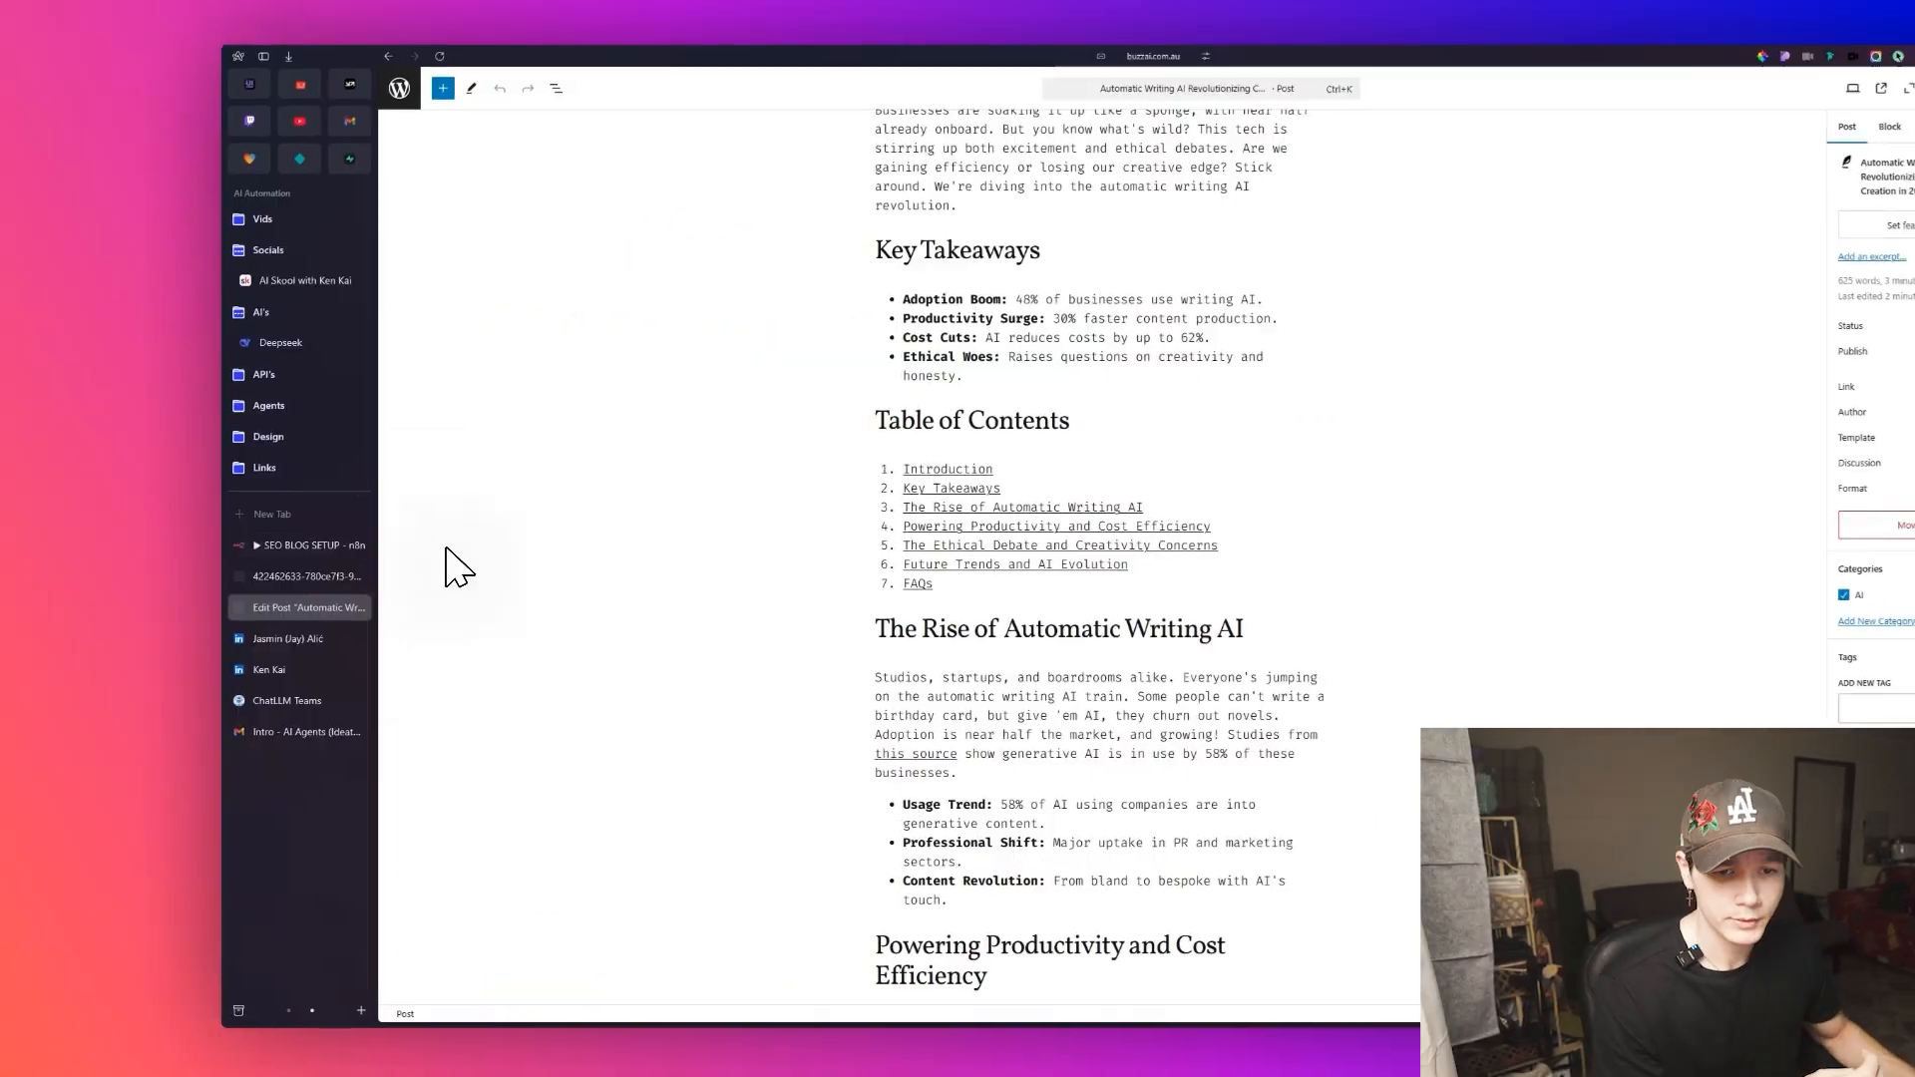
click(369, 546)
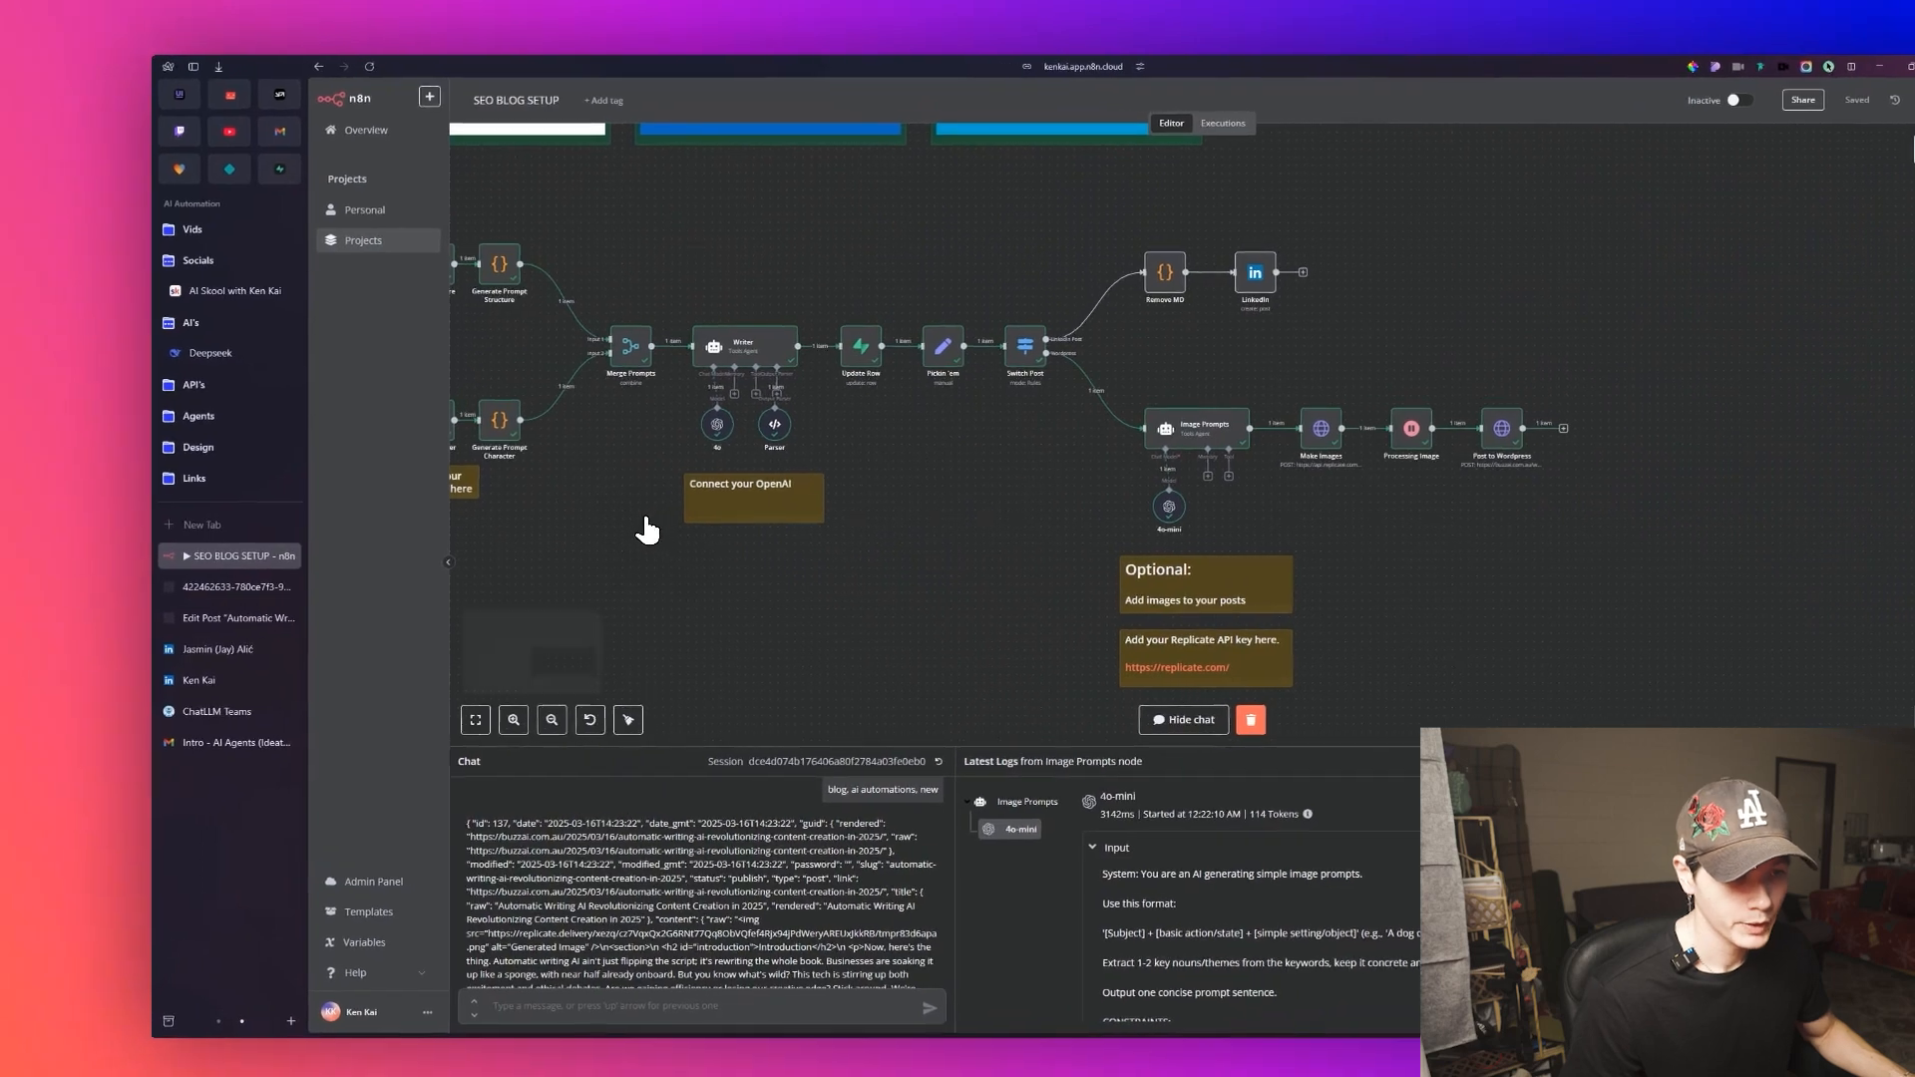
Look over the SEO BLOG SETUP workflow from the Writer section back to the chat trigger and the How to use note.
drag(547, 529, 920, 524)
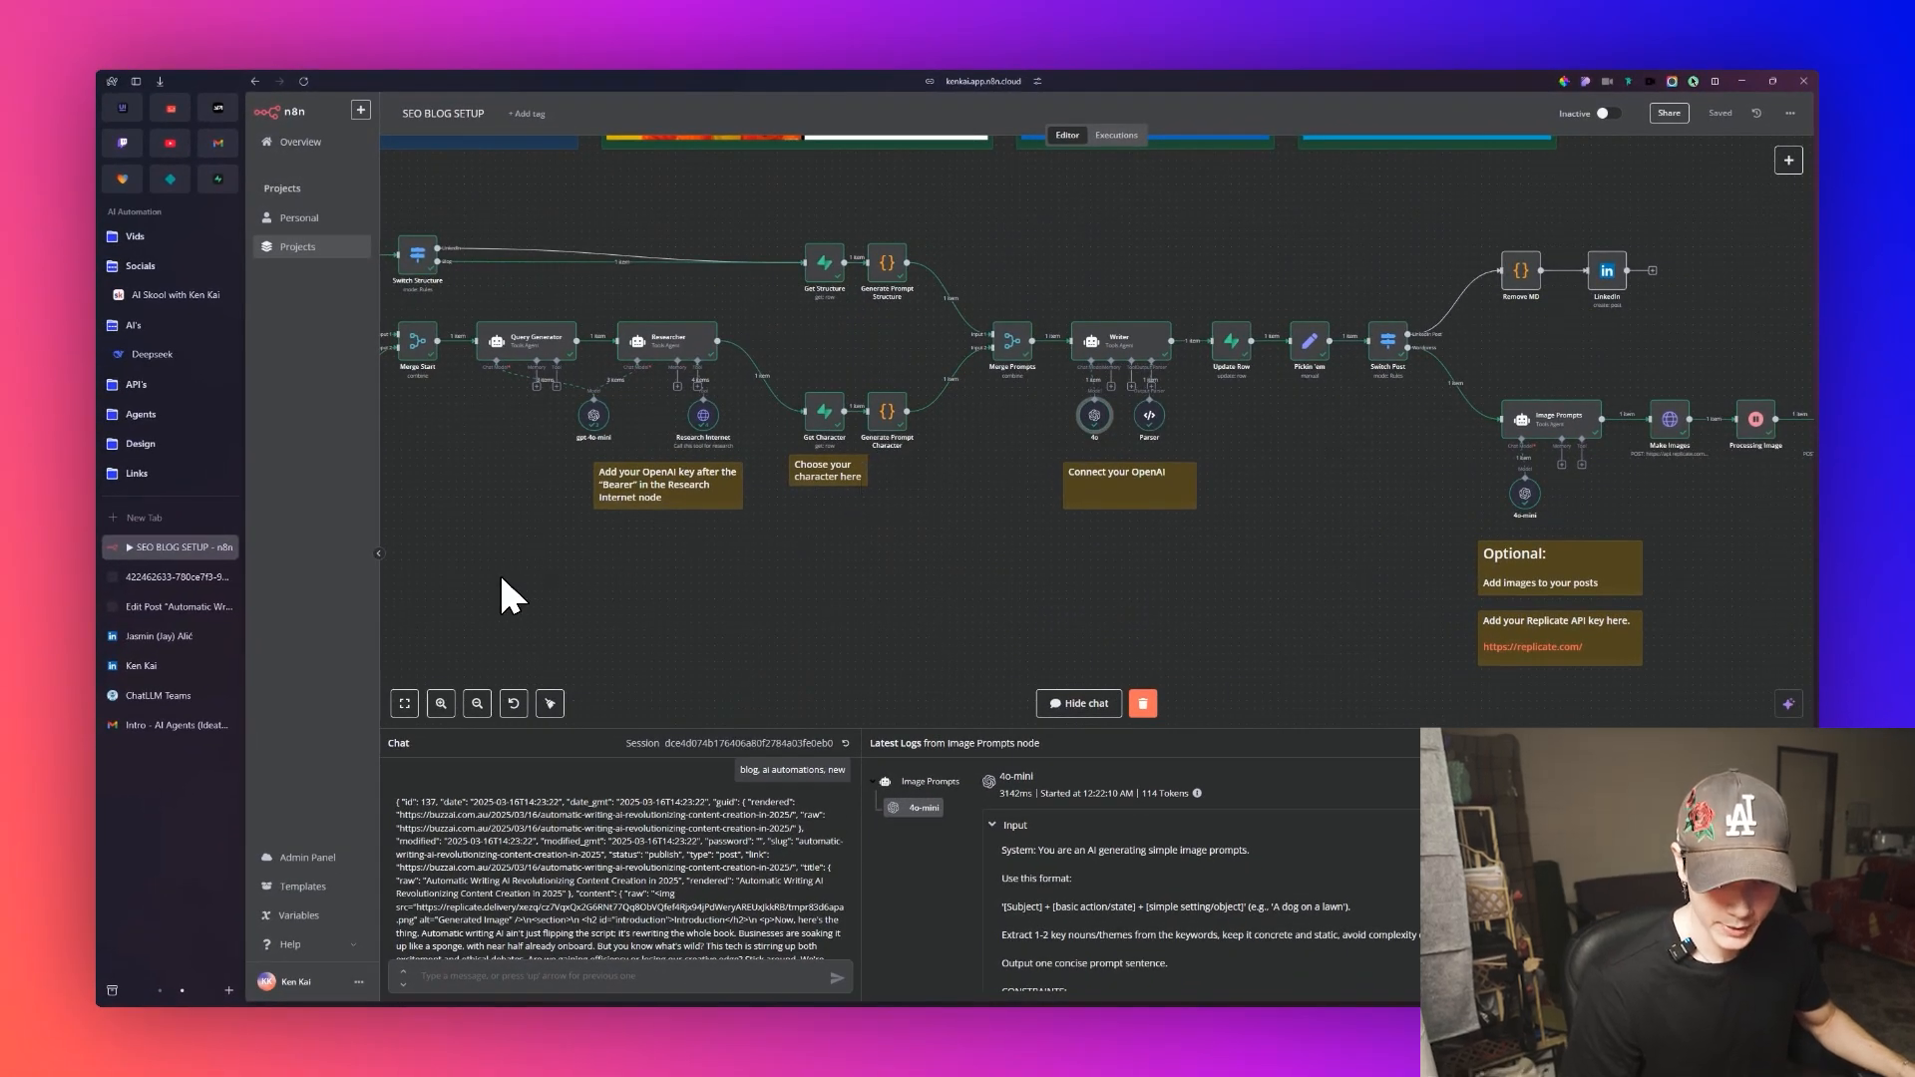
click(195, 578)
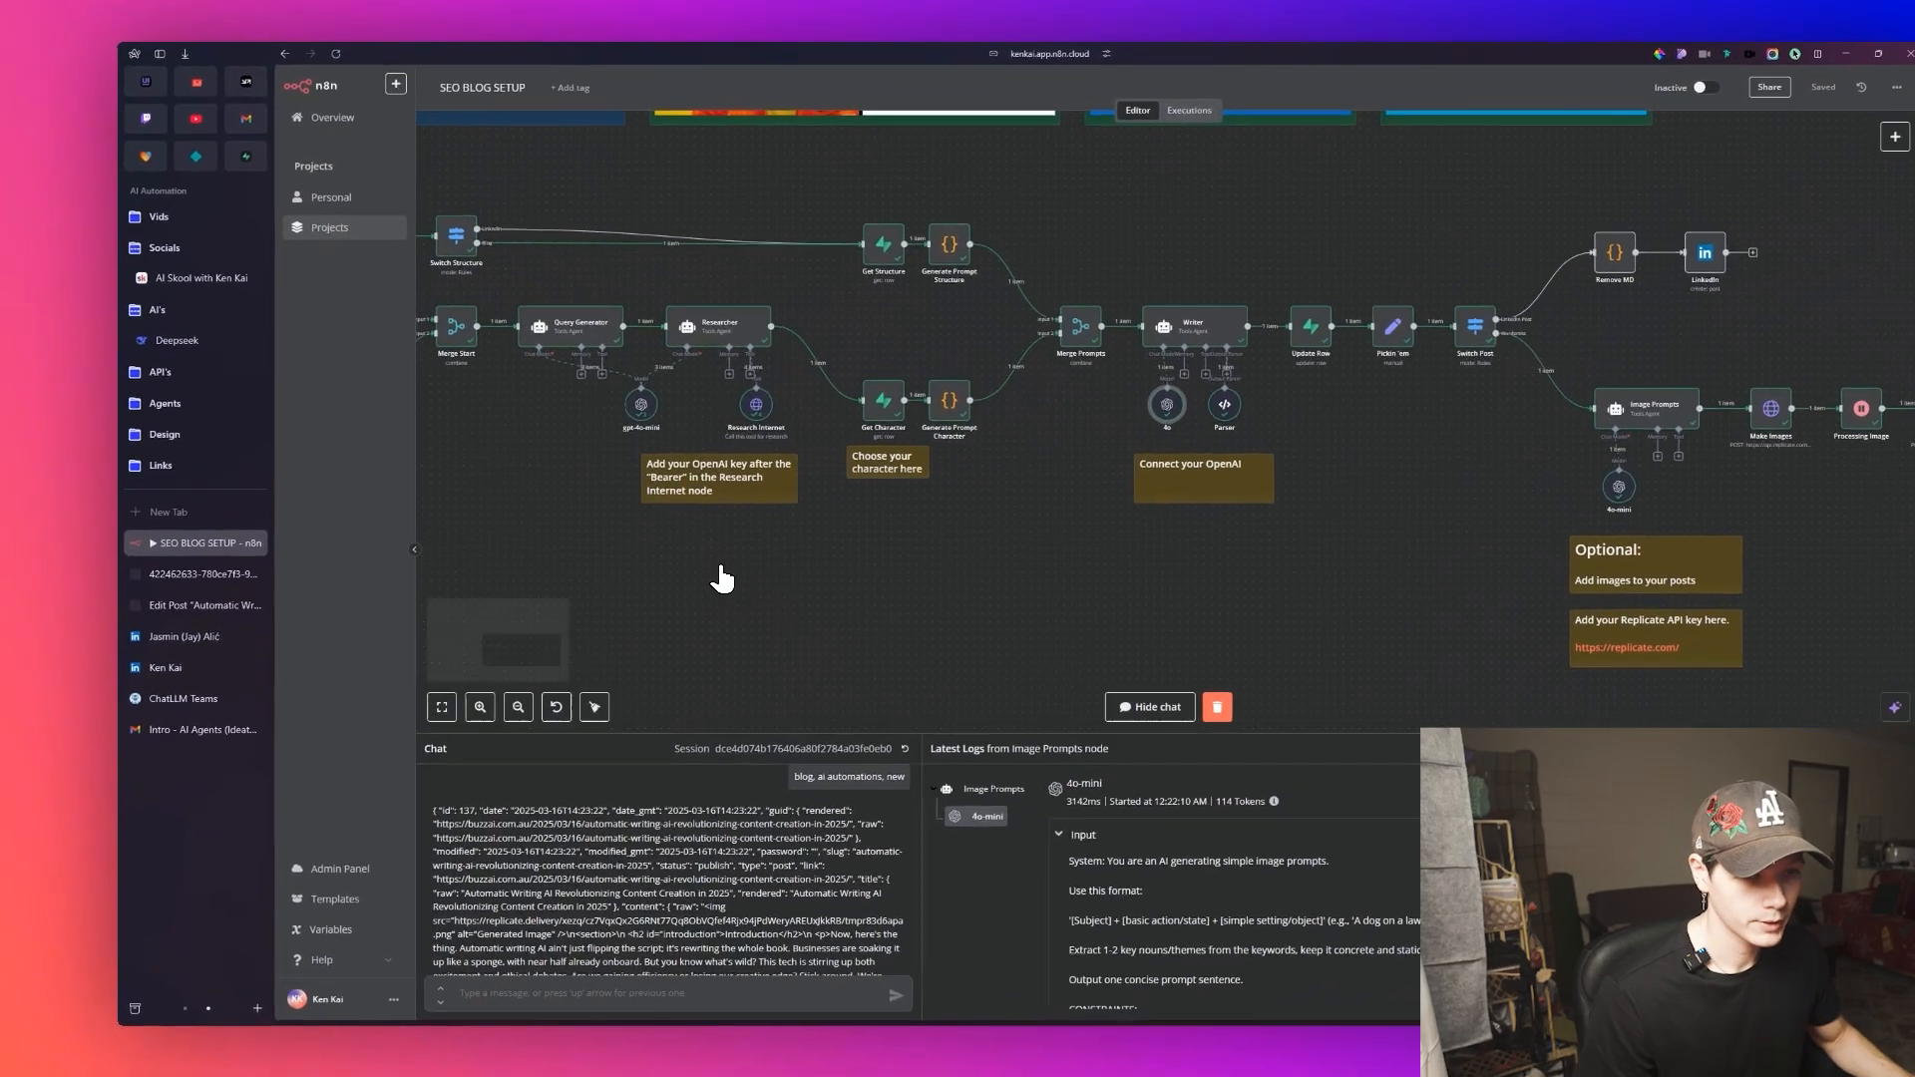
drag(753, 464, 1056, 451)
drag(616, 464, 953, 492)
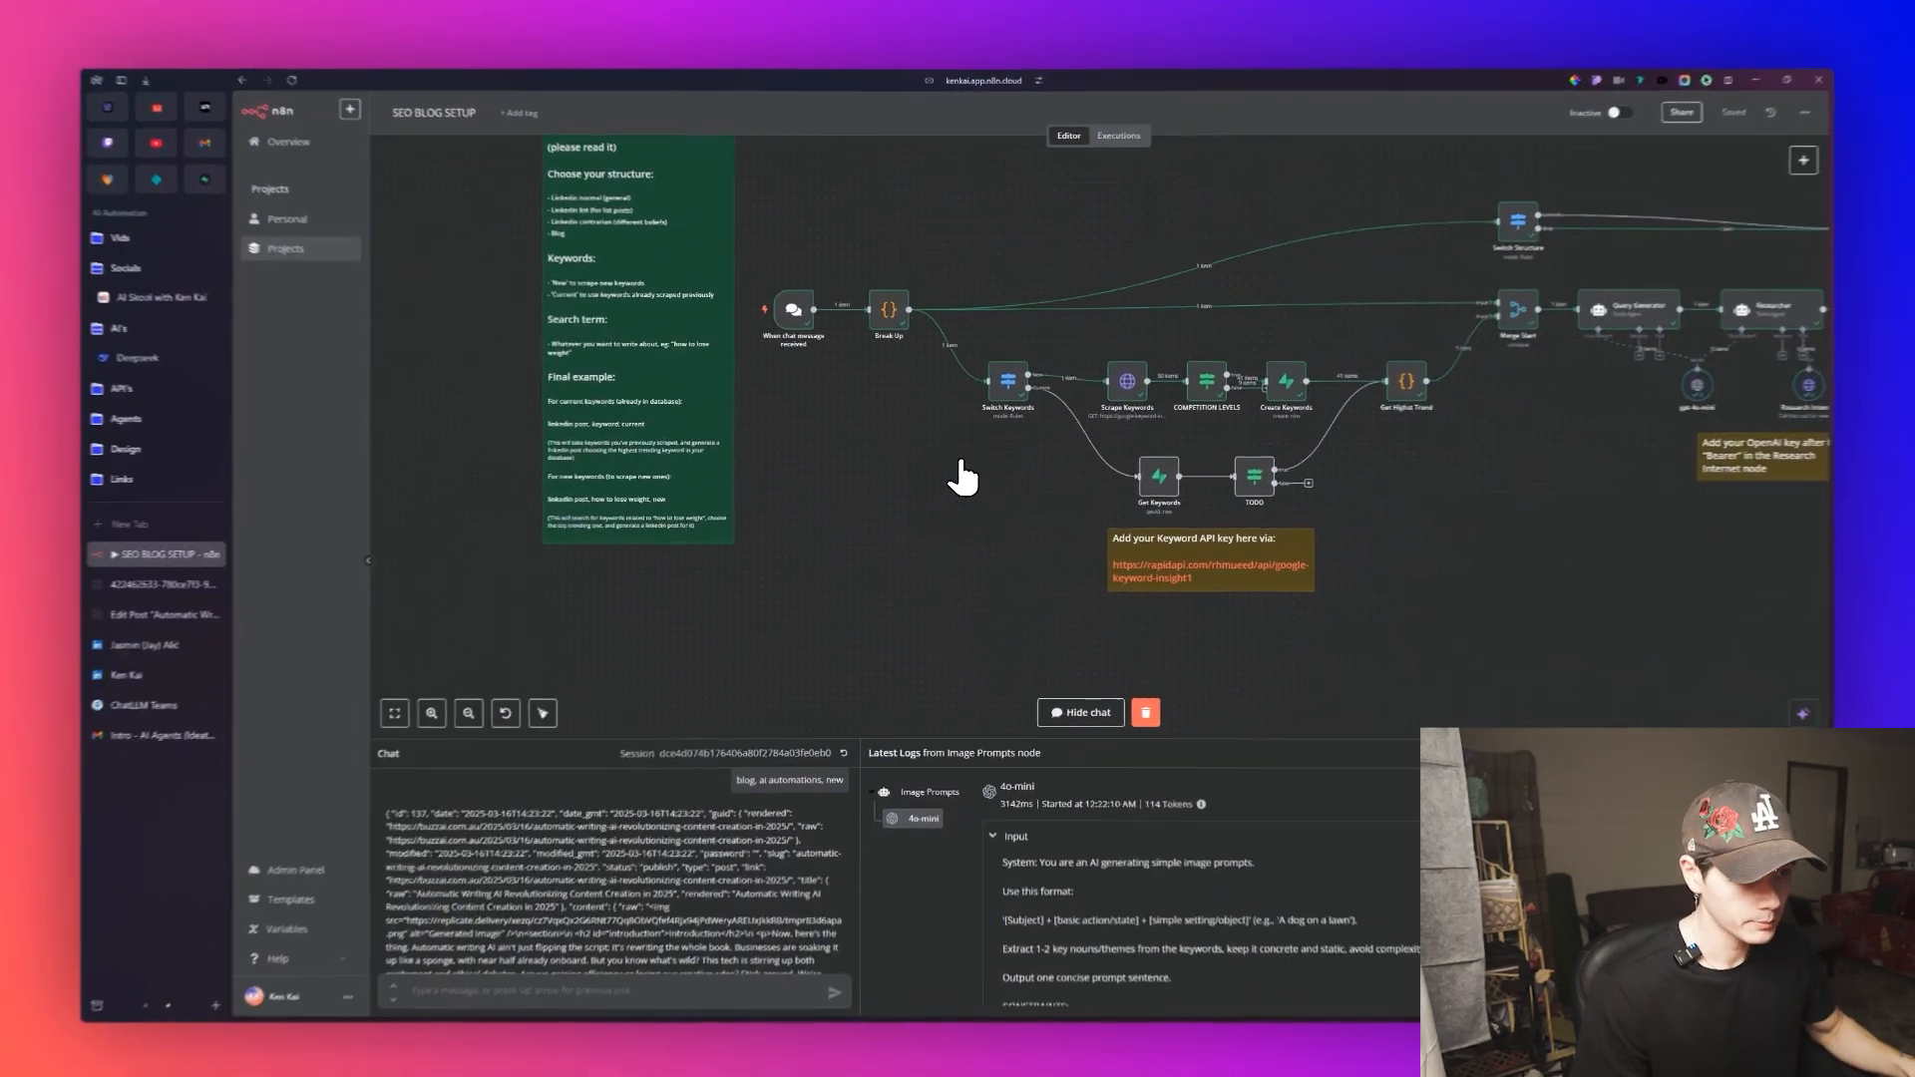
drag(910, 446, 906, 556)
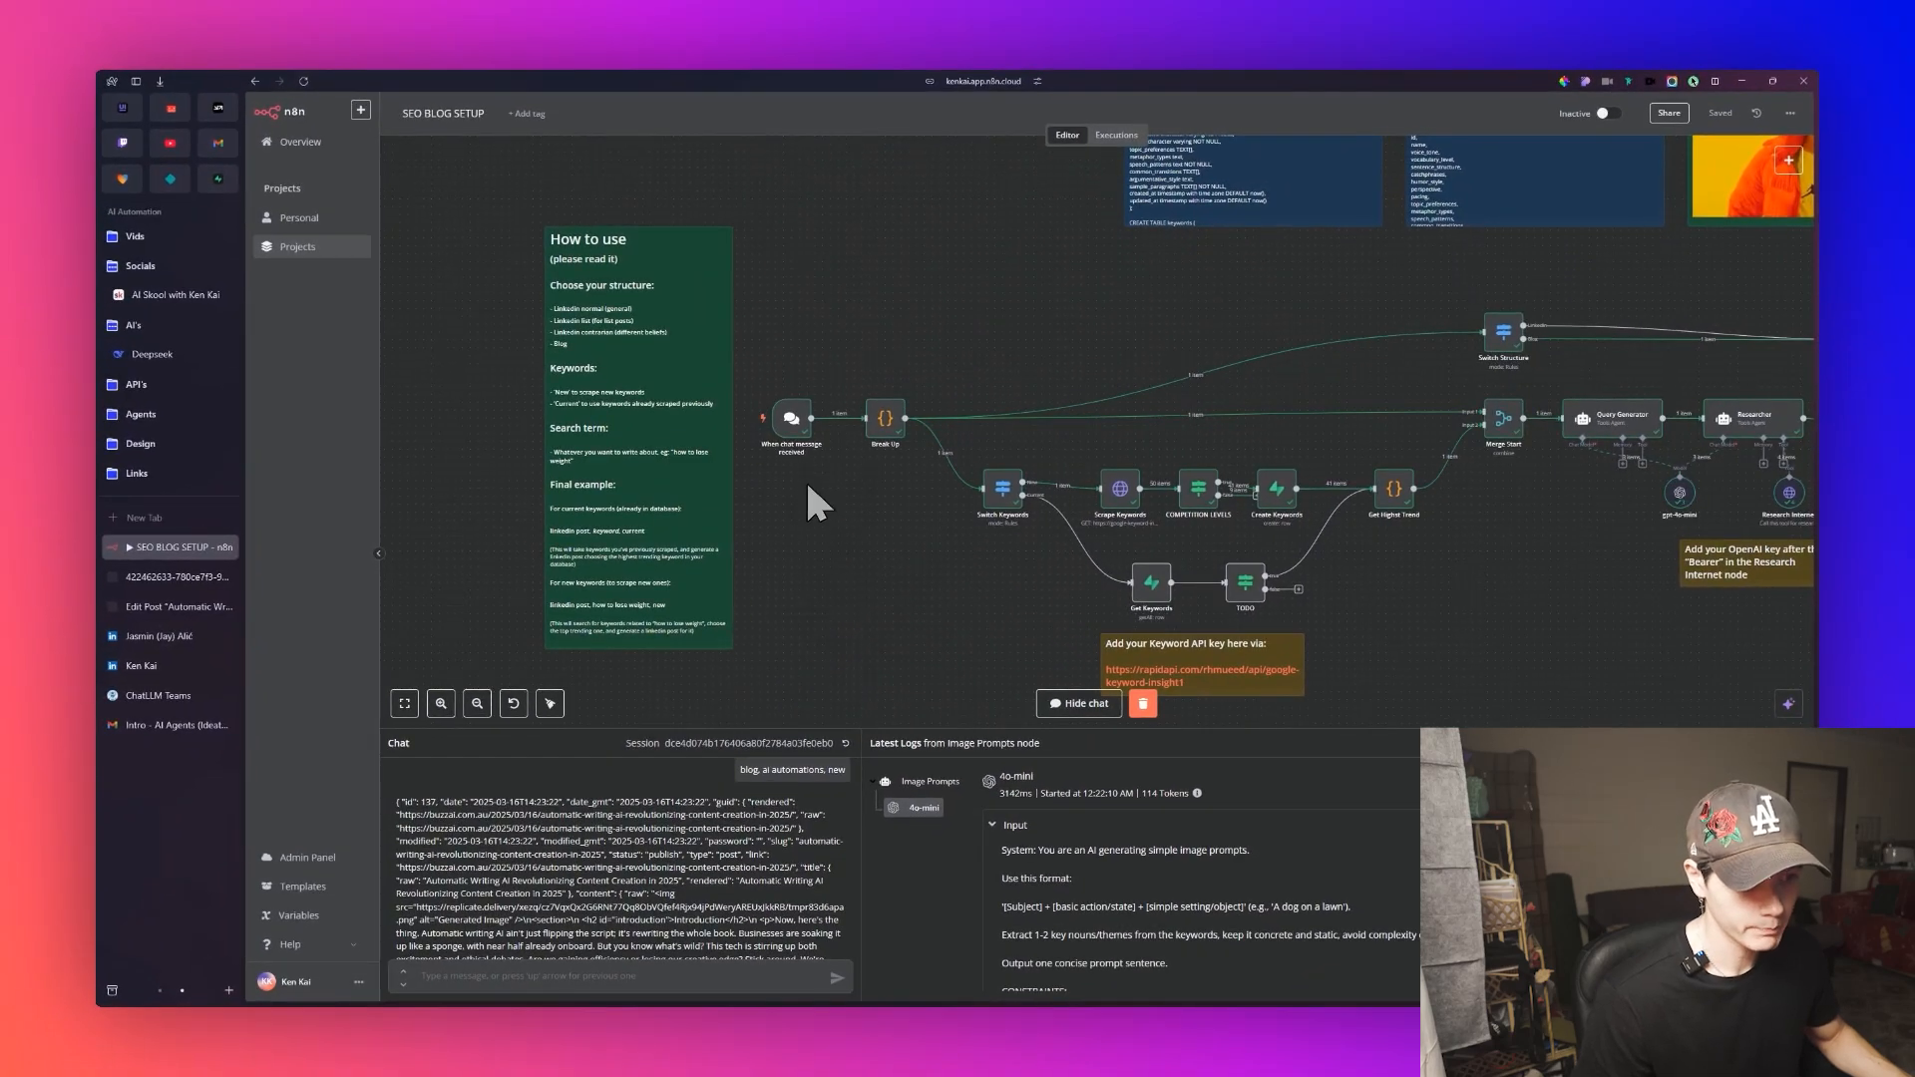
drag(798, 449, 871, 536)
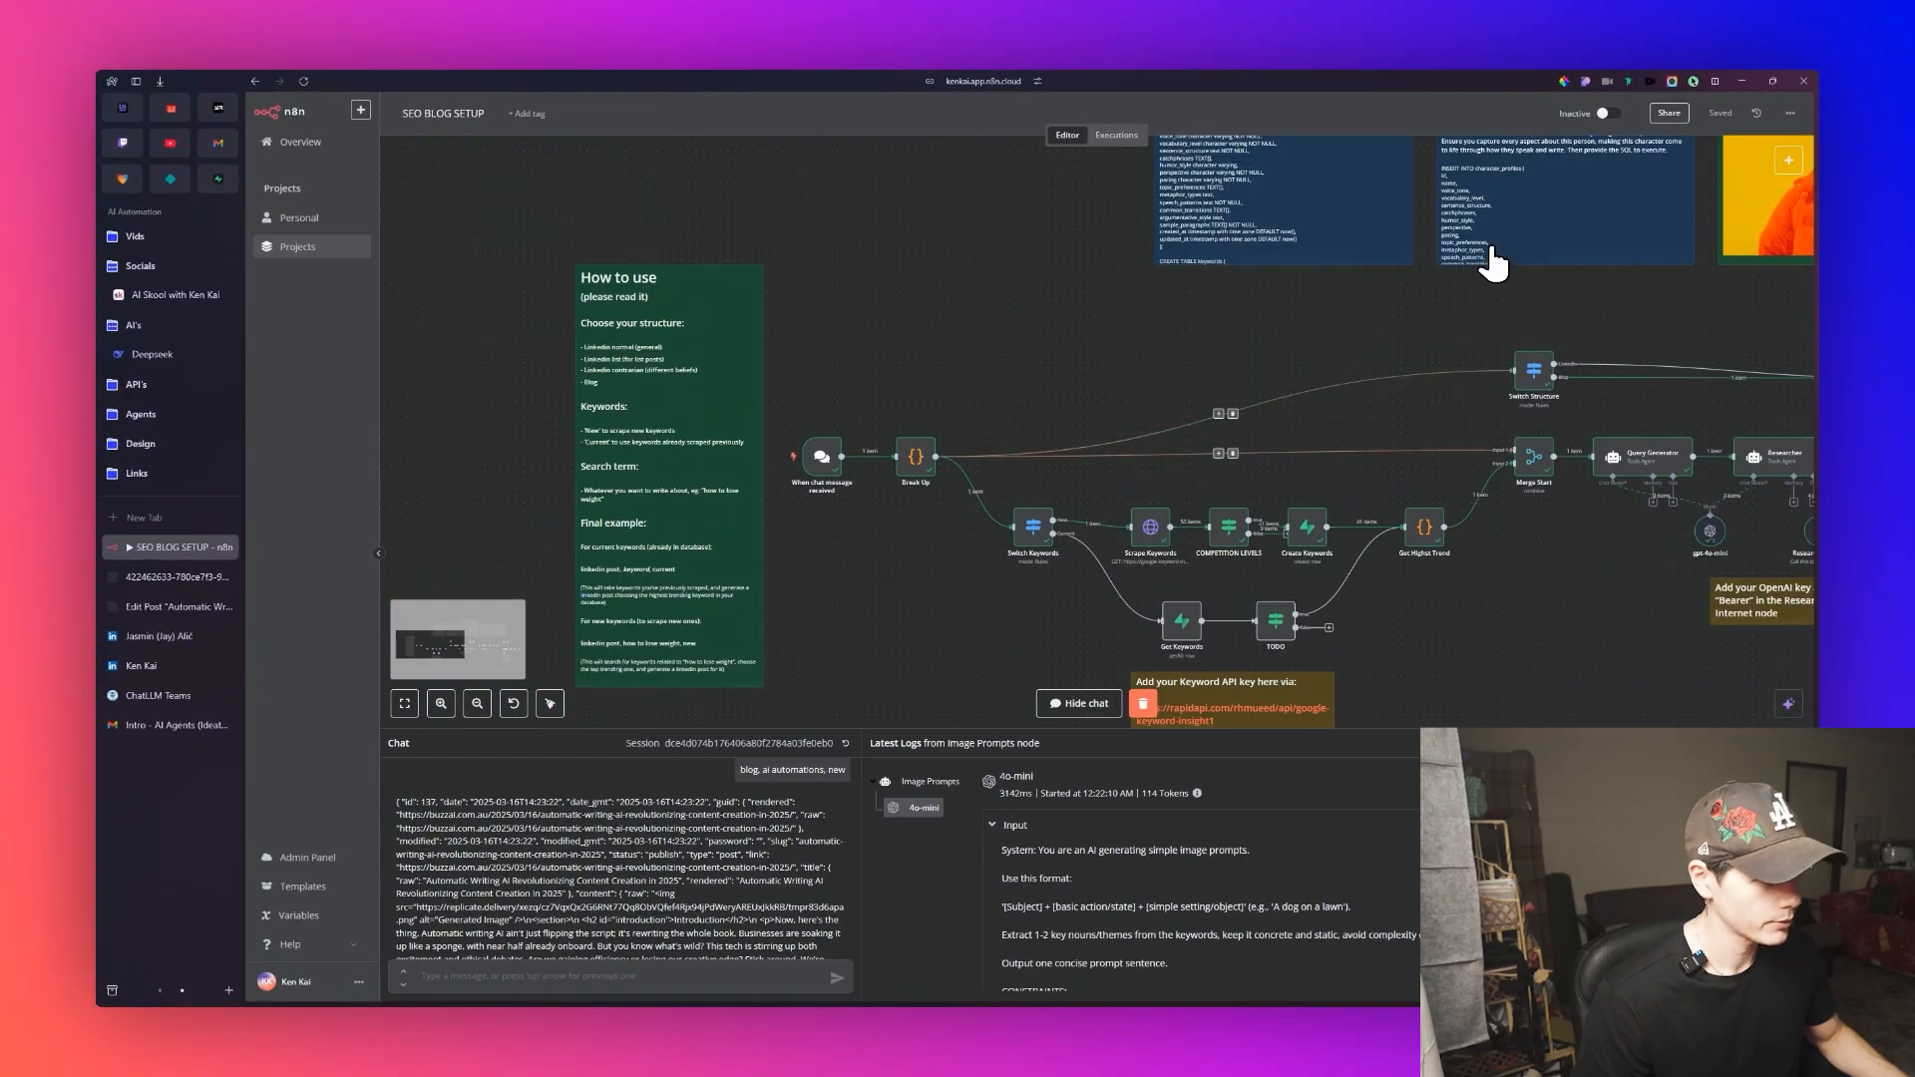
Add a Schedule Trigger node above the chat trigger and connect its output to the Break Up node.
scroll(949, 543, down, 3)
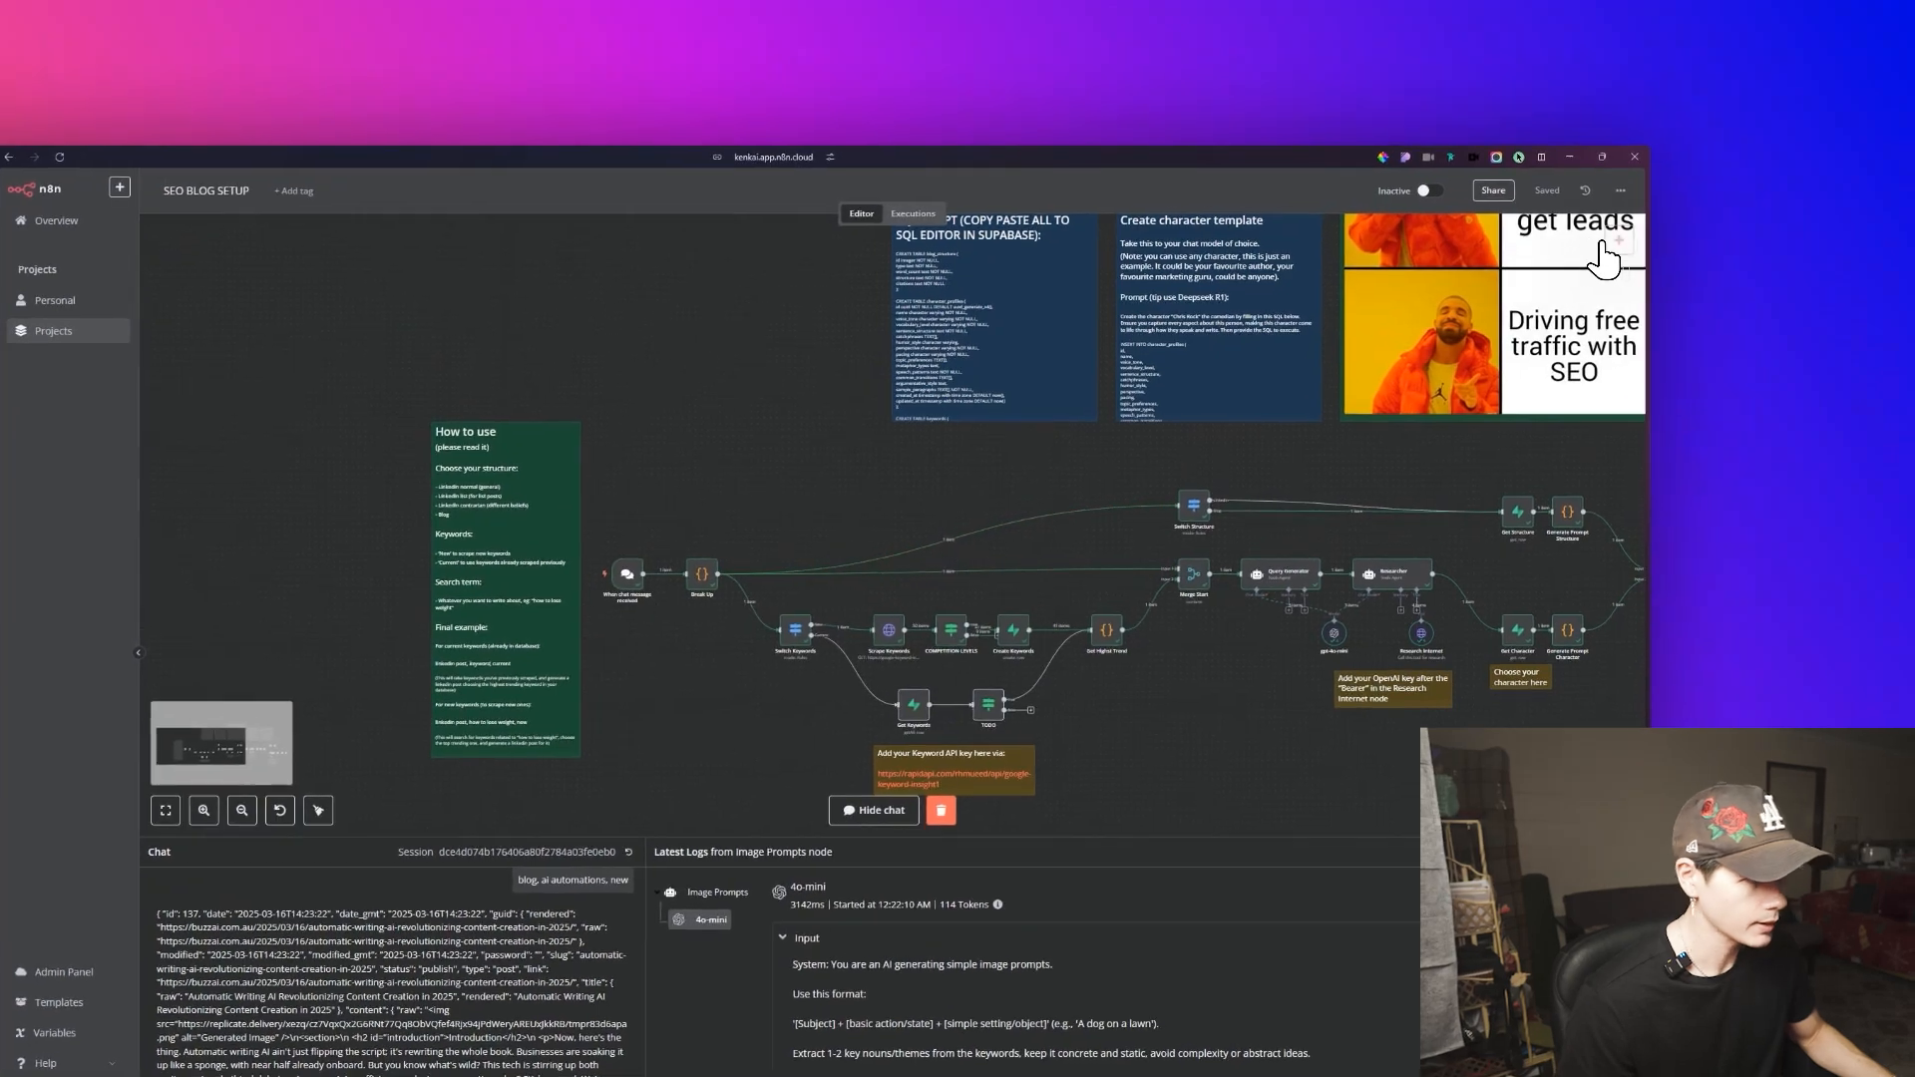
click(1616, 244)
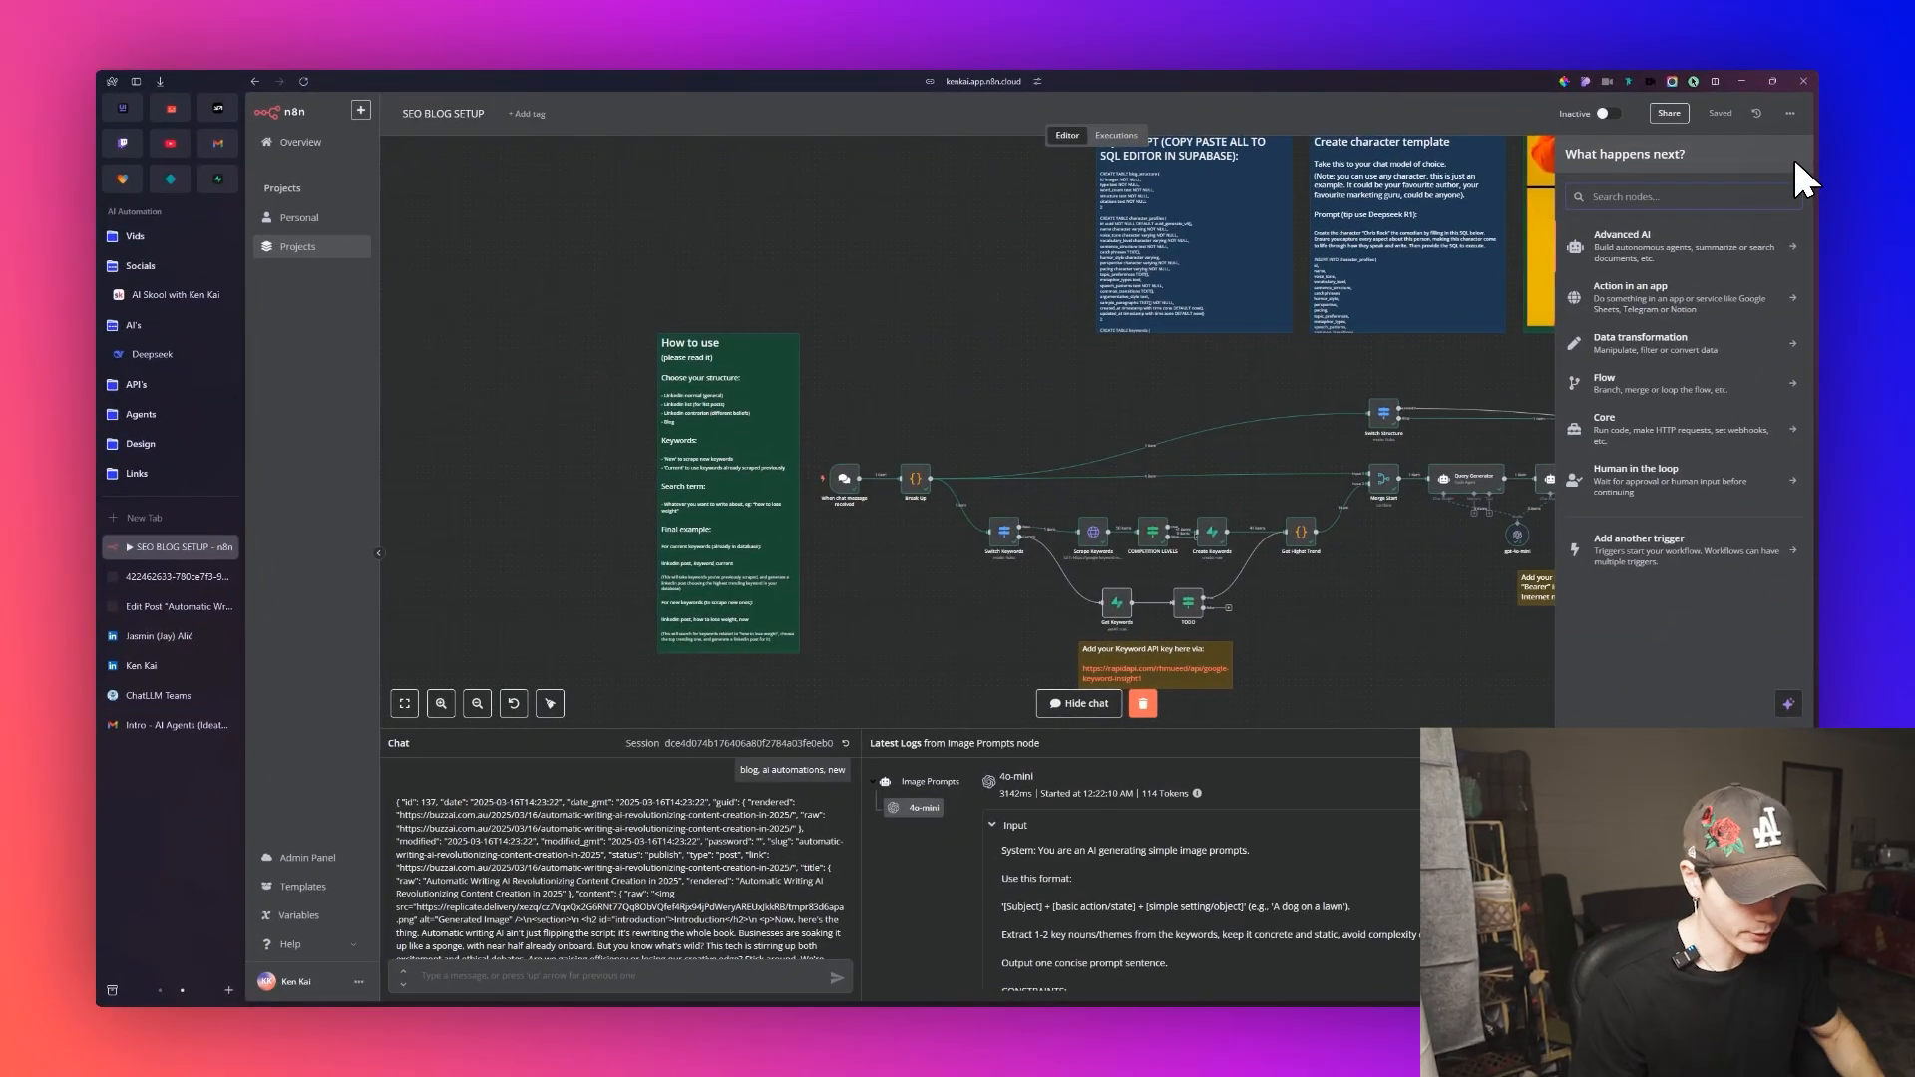
text(sched)
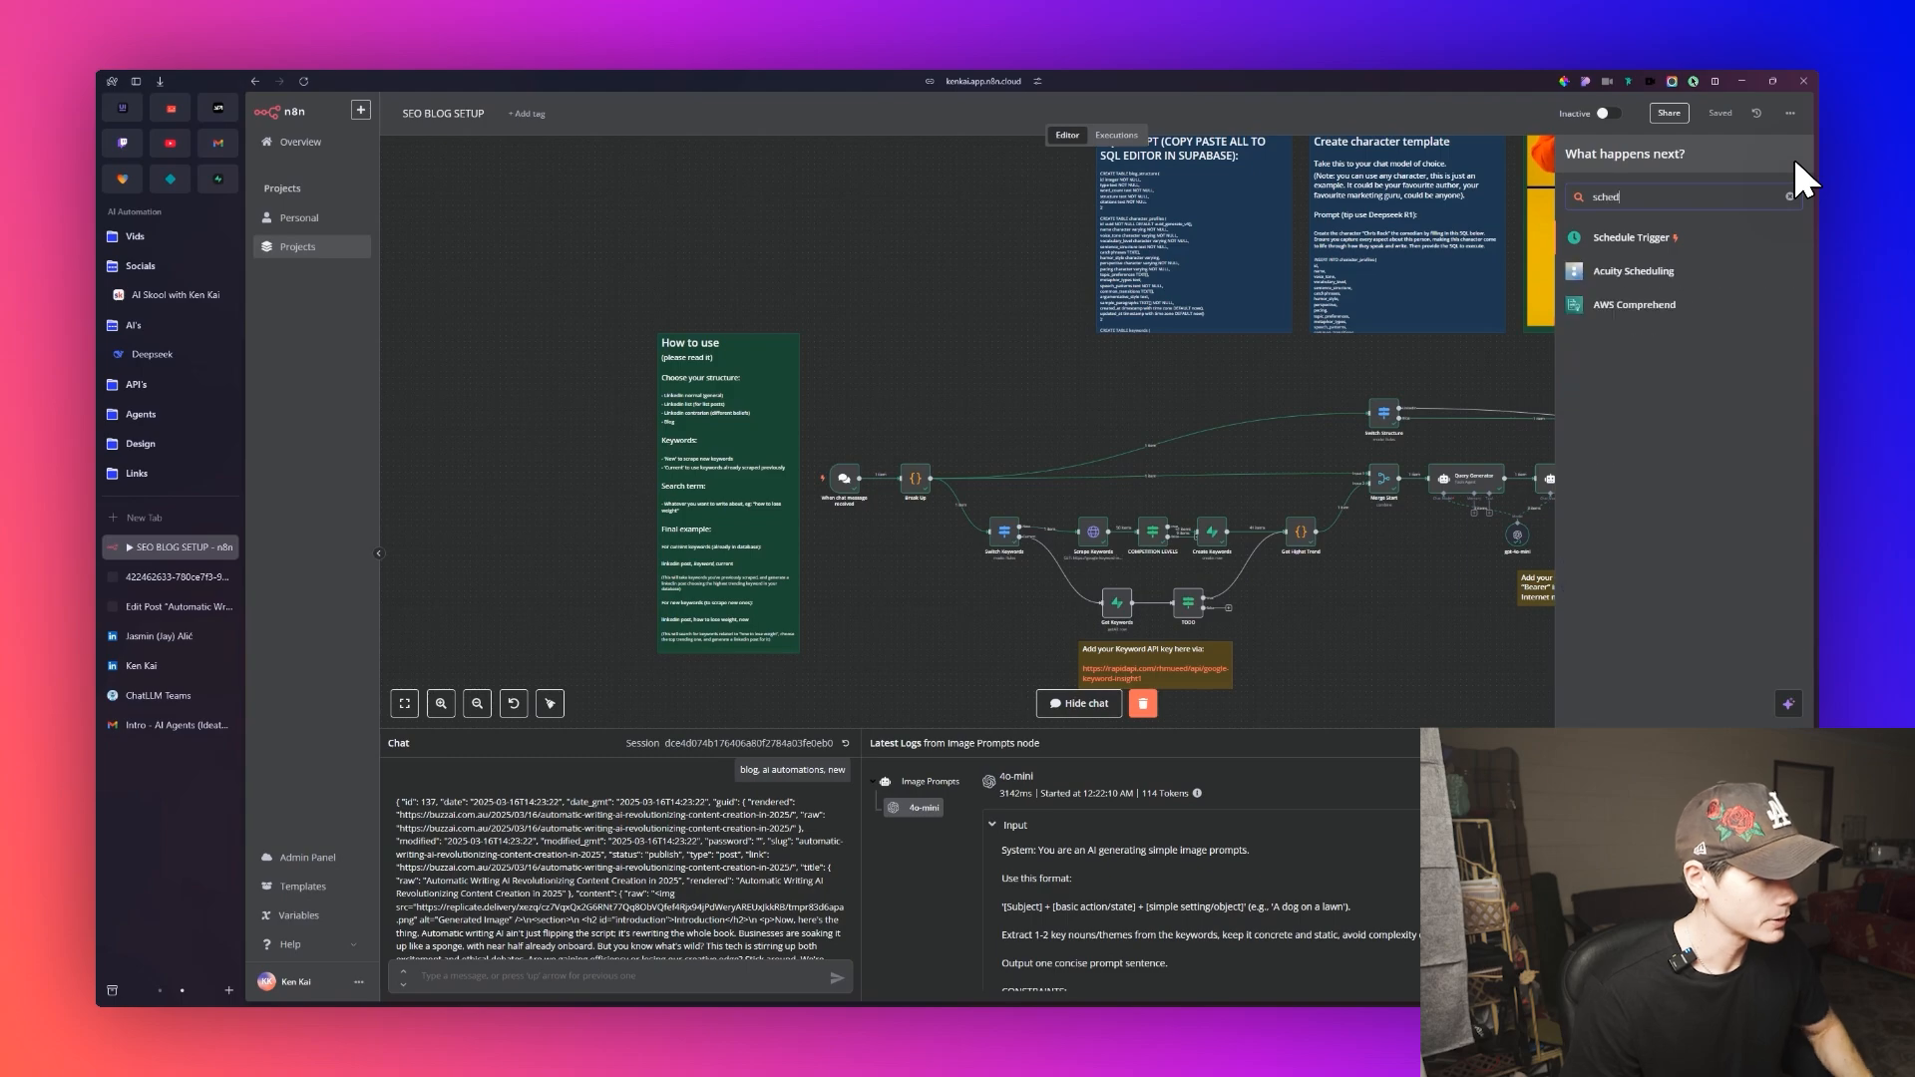
key(Return)
click(178, 141)
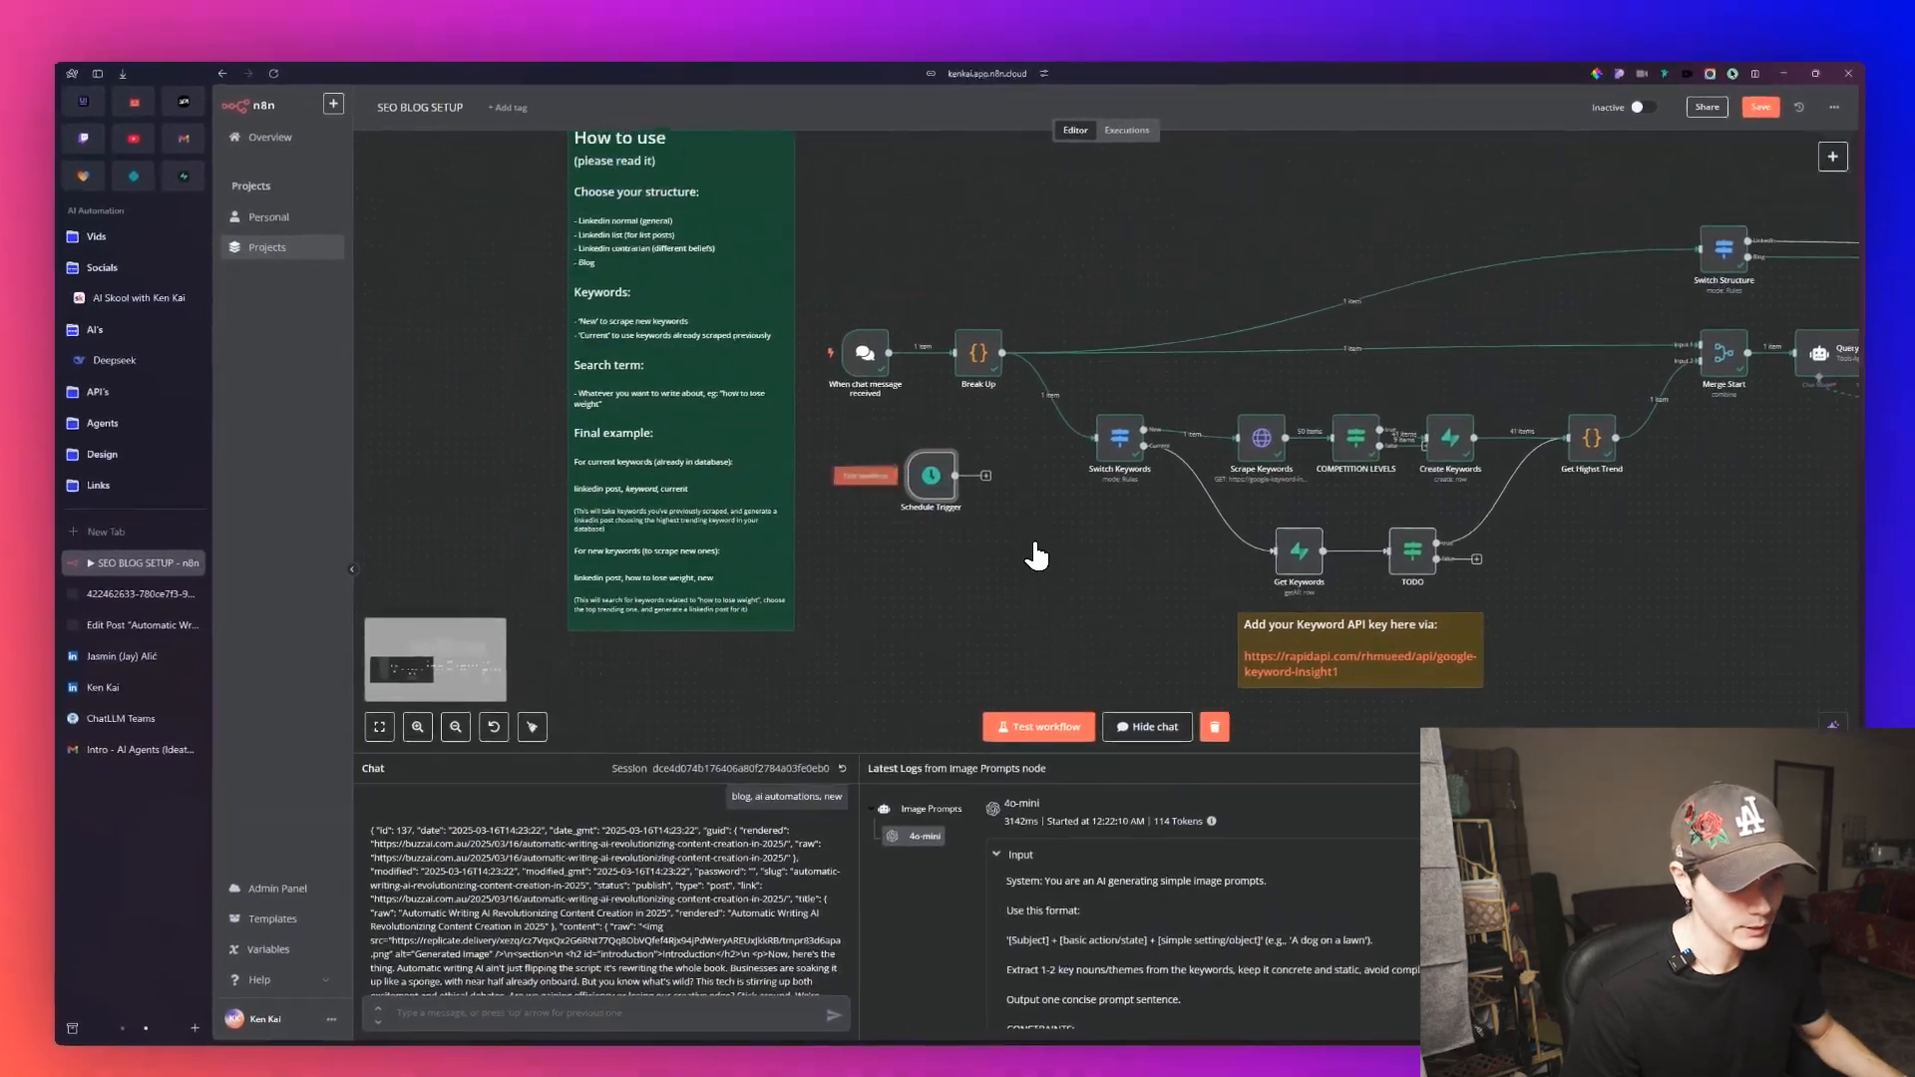
drag(931, 476, 979, 427)
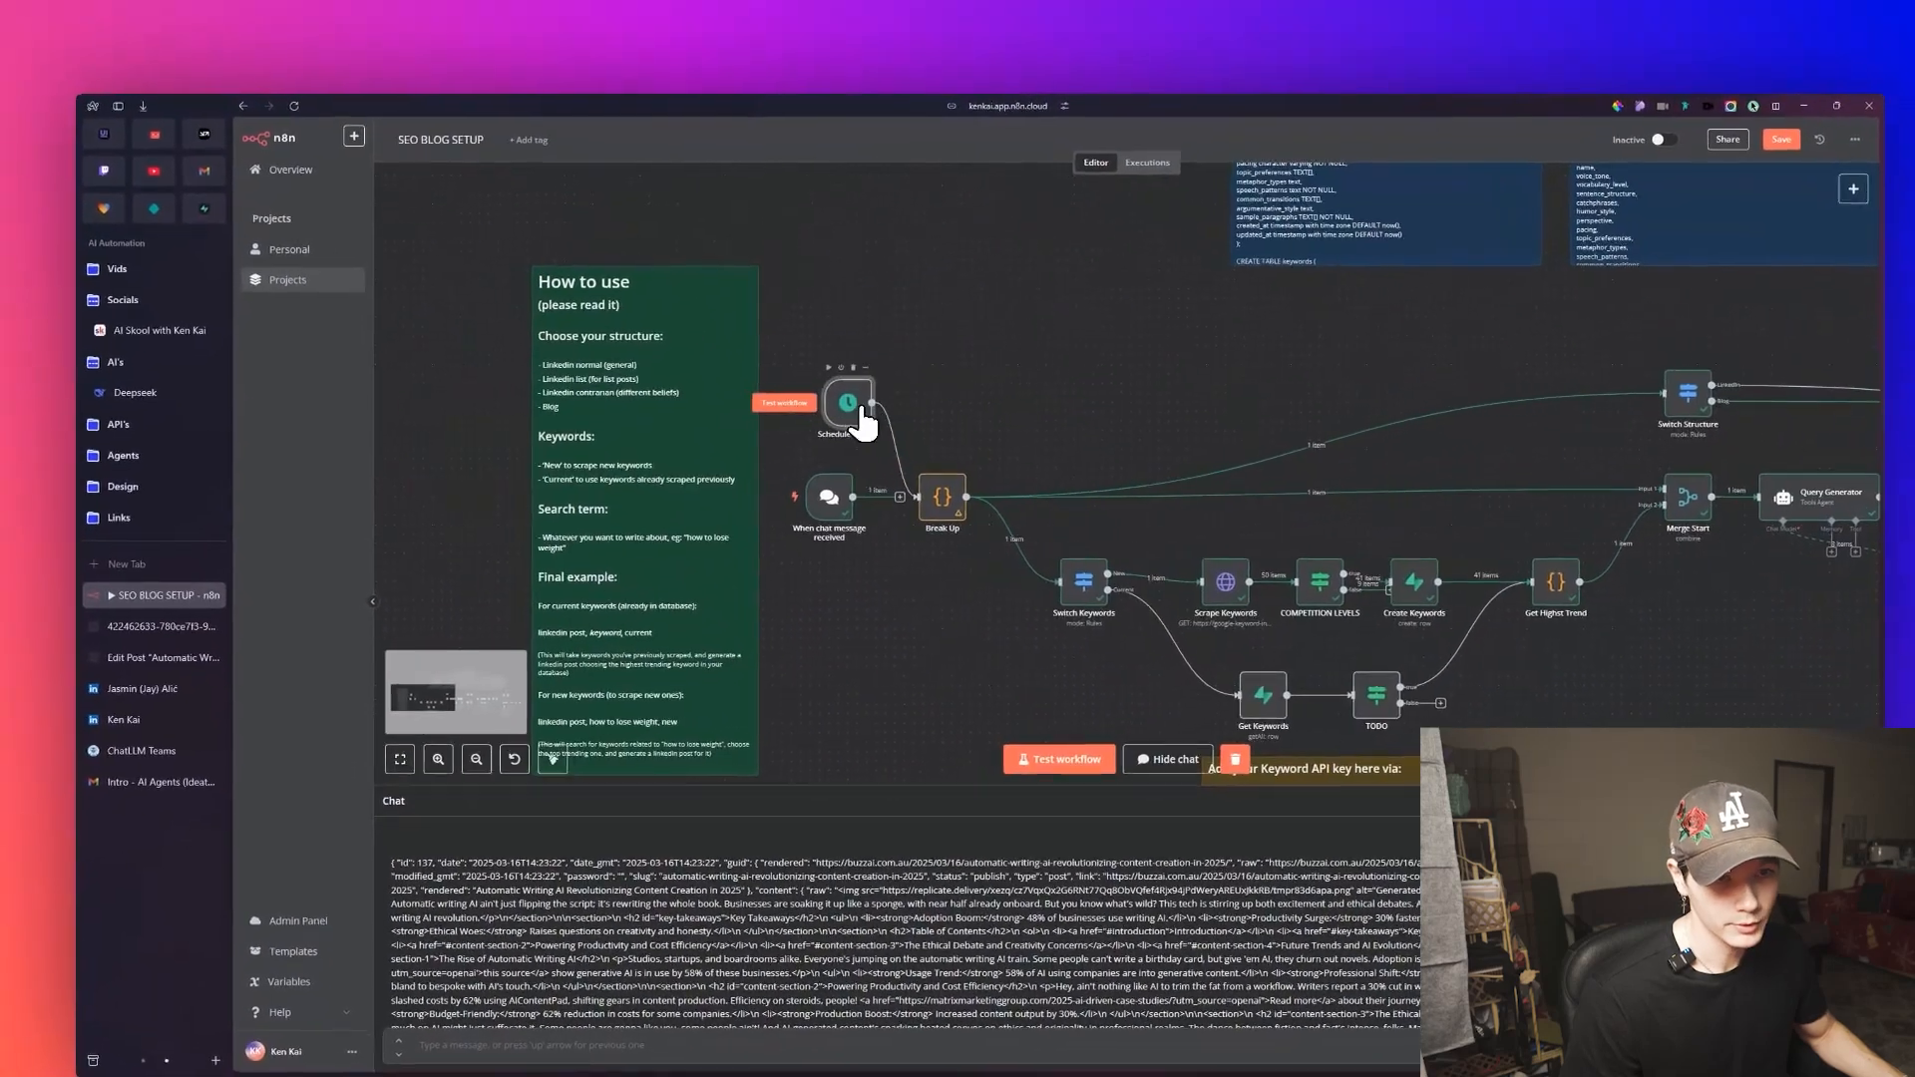
View the Schedule Trigger's interval settings, then delete the node so only the chat trigger feeds Break Up.
double_click(891, 296)
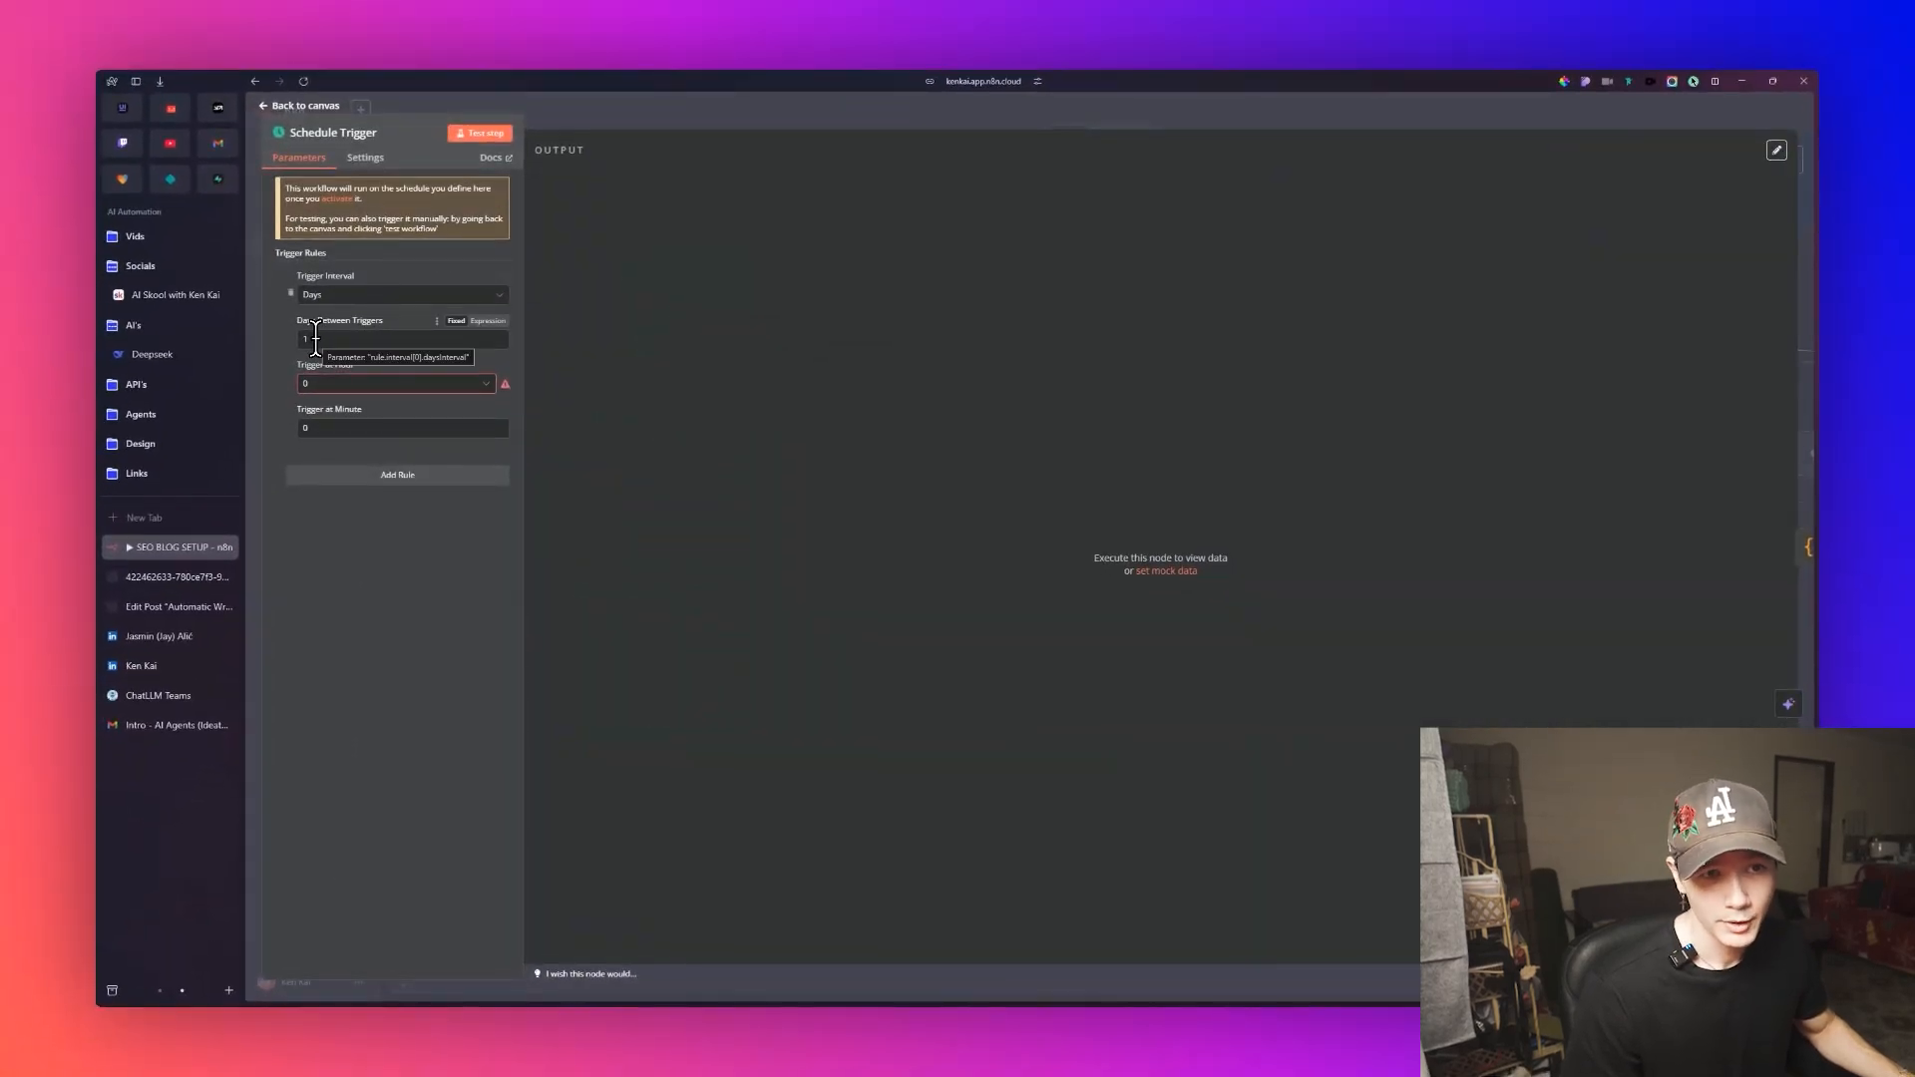
click(299, 106)
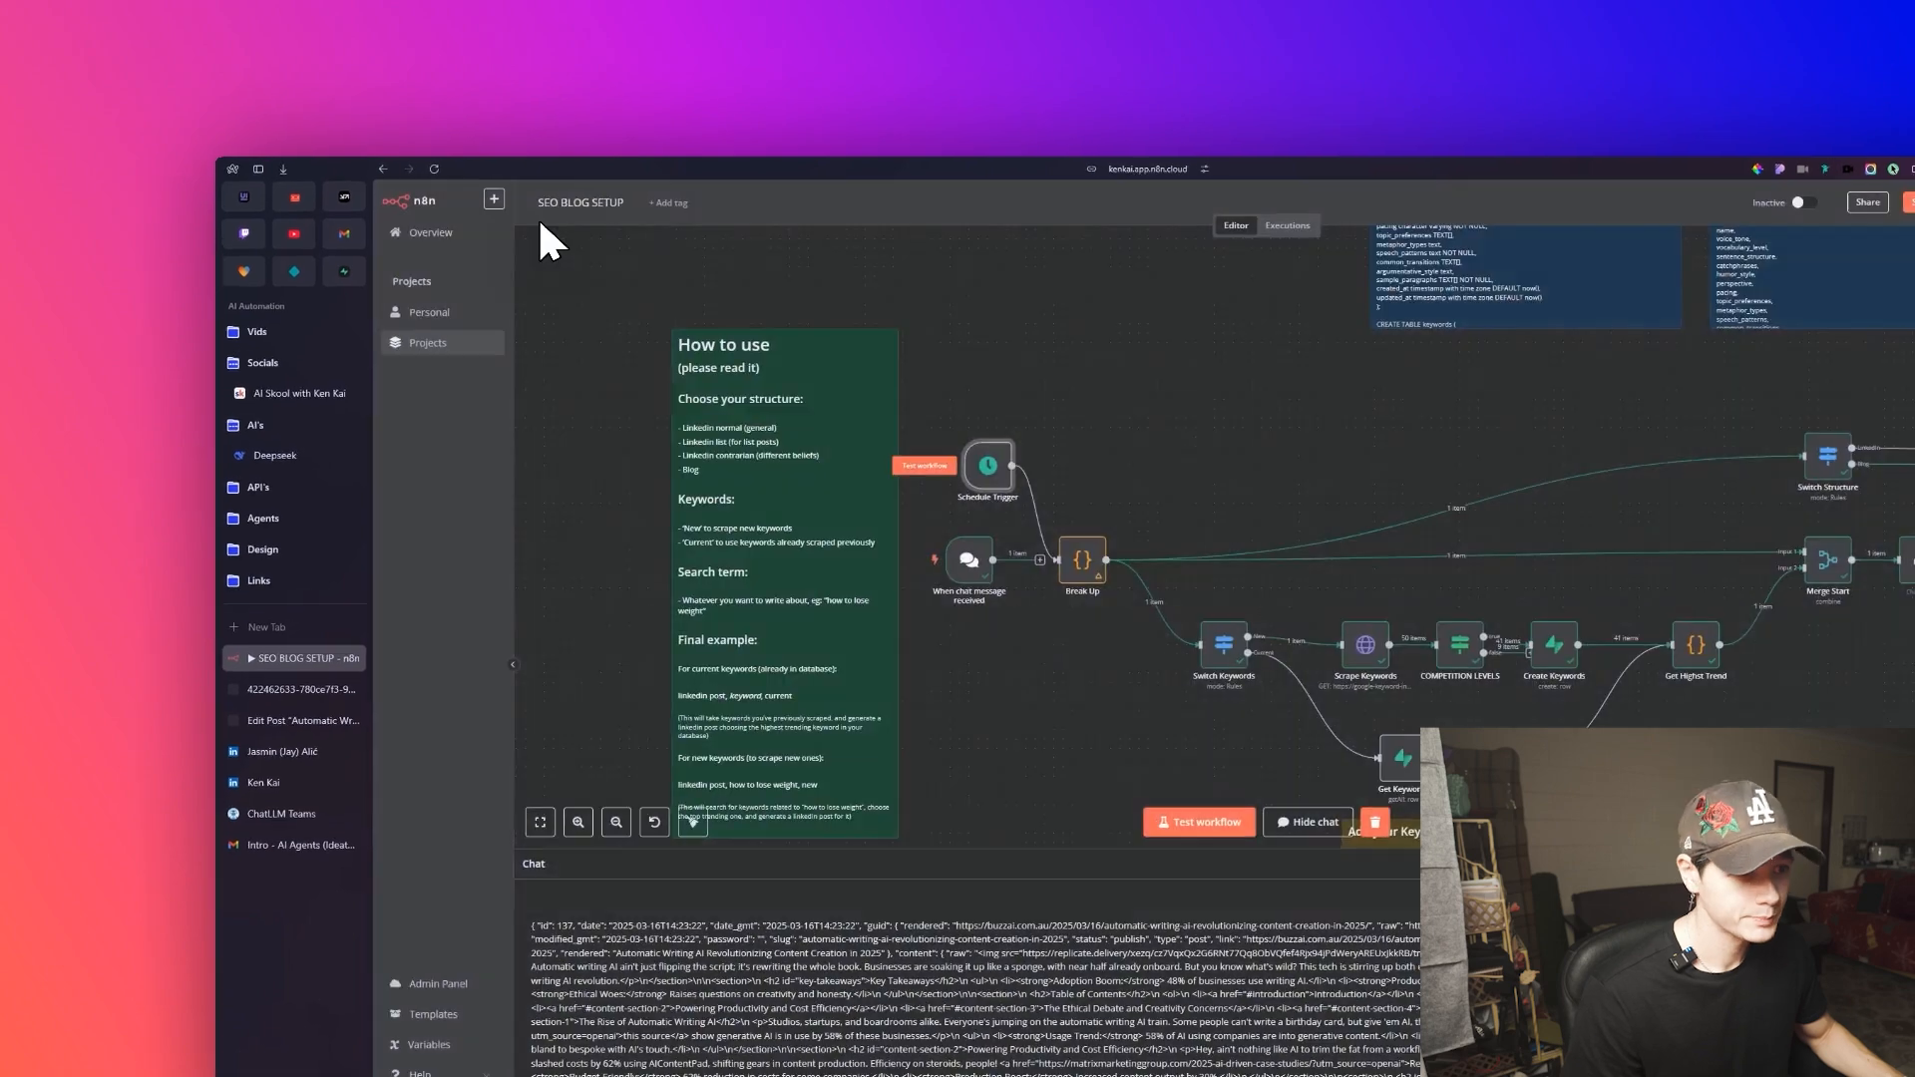
click(997, 432)
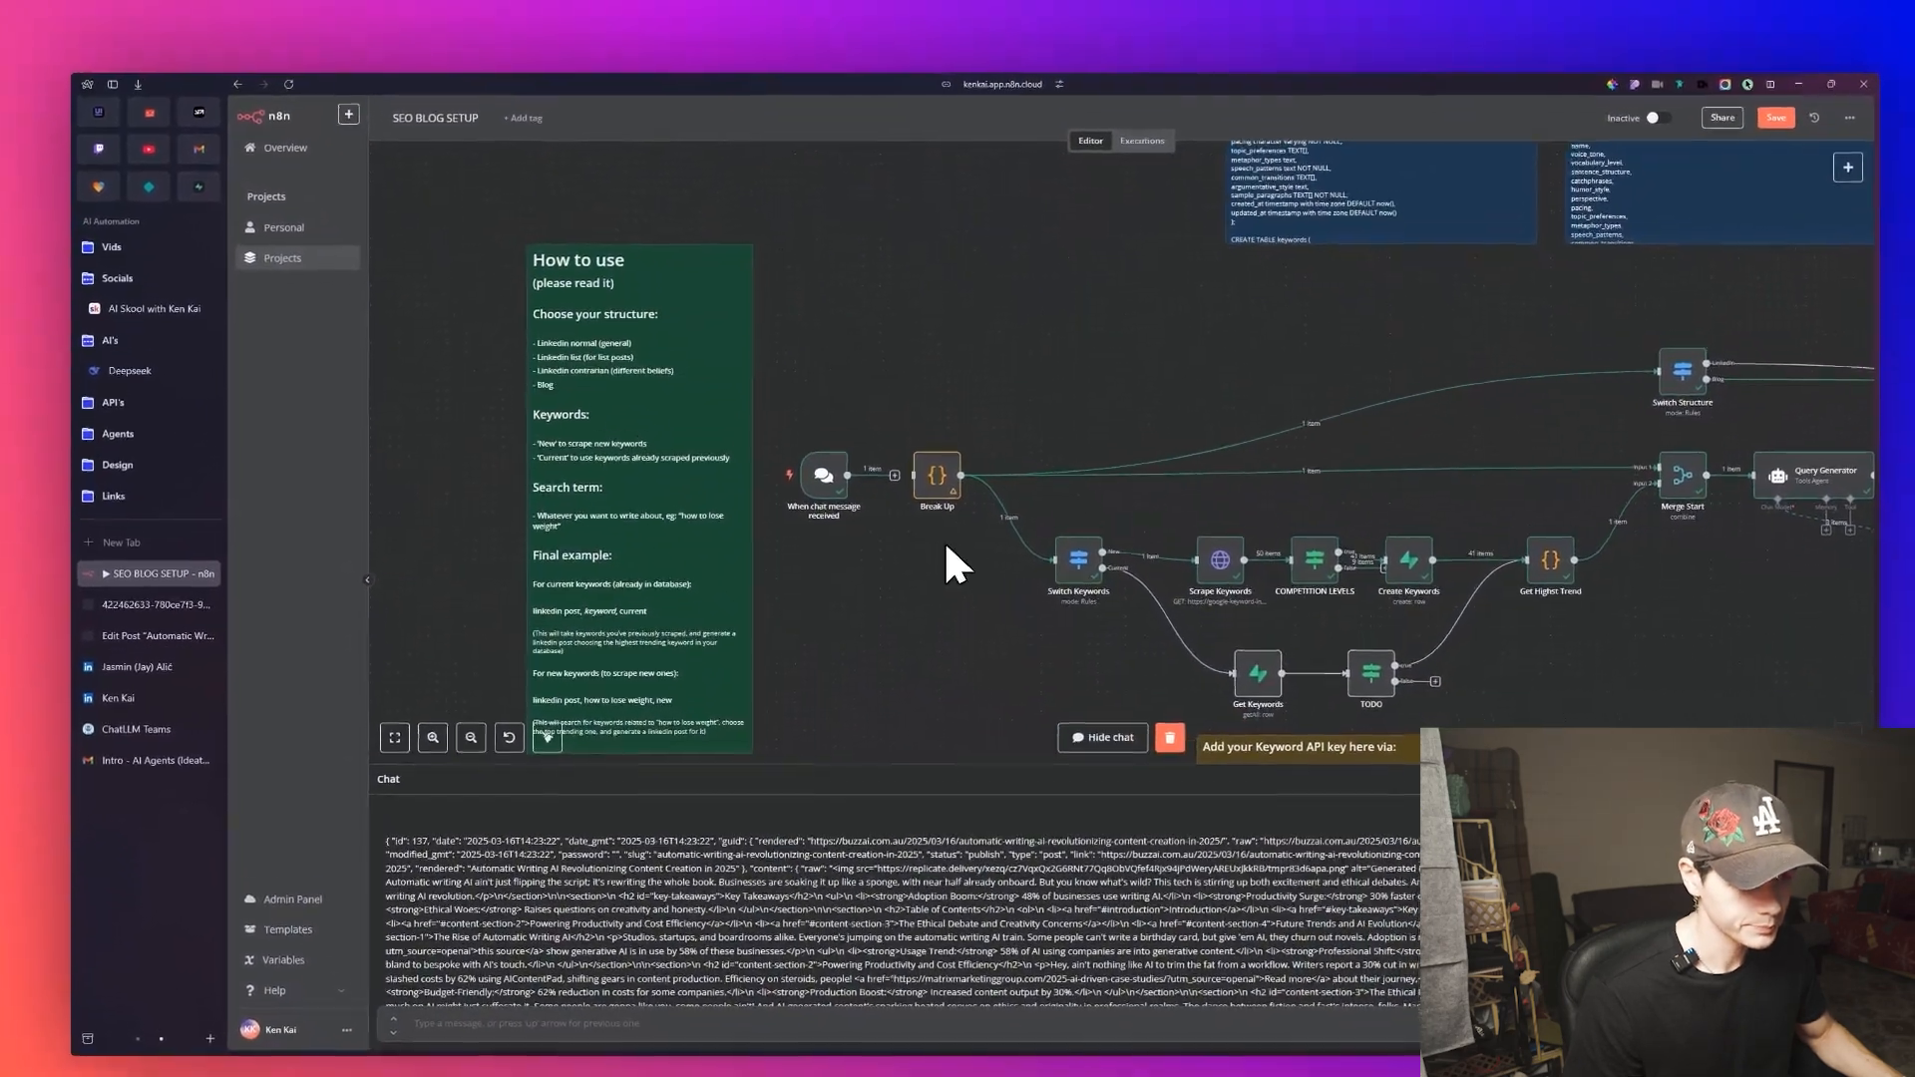
drag(848, 476, 915, 475)
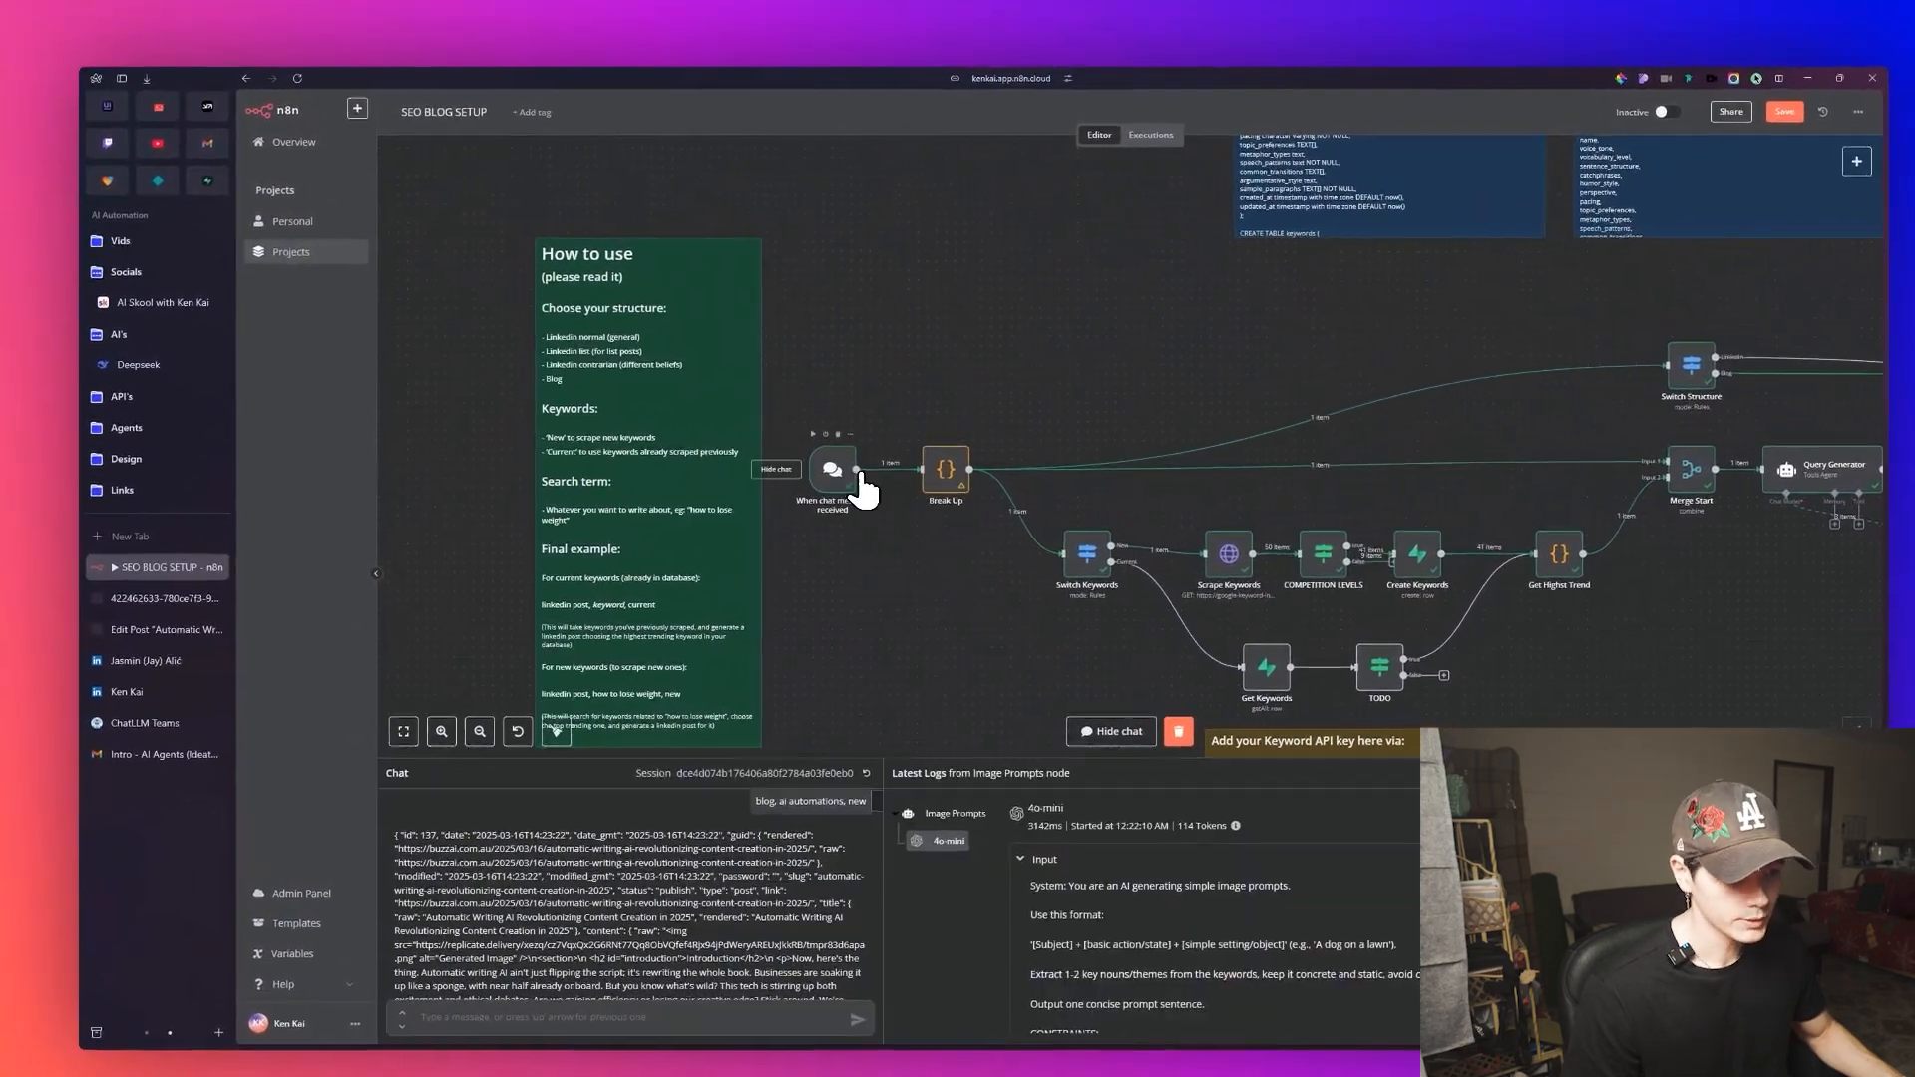
Compare the chat message "blog, ai automations, new" part by part with the structure options in the How to use note.
drag(945, 596, 825, 536)
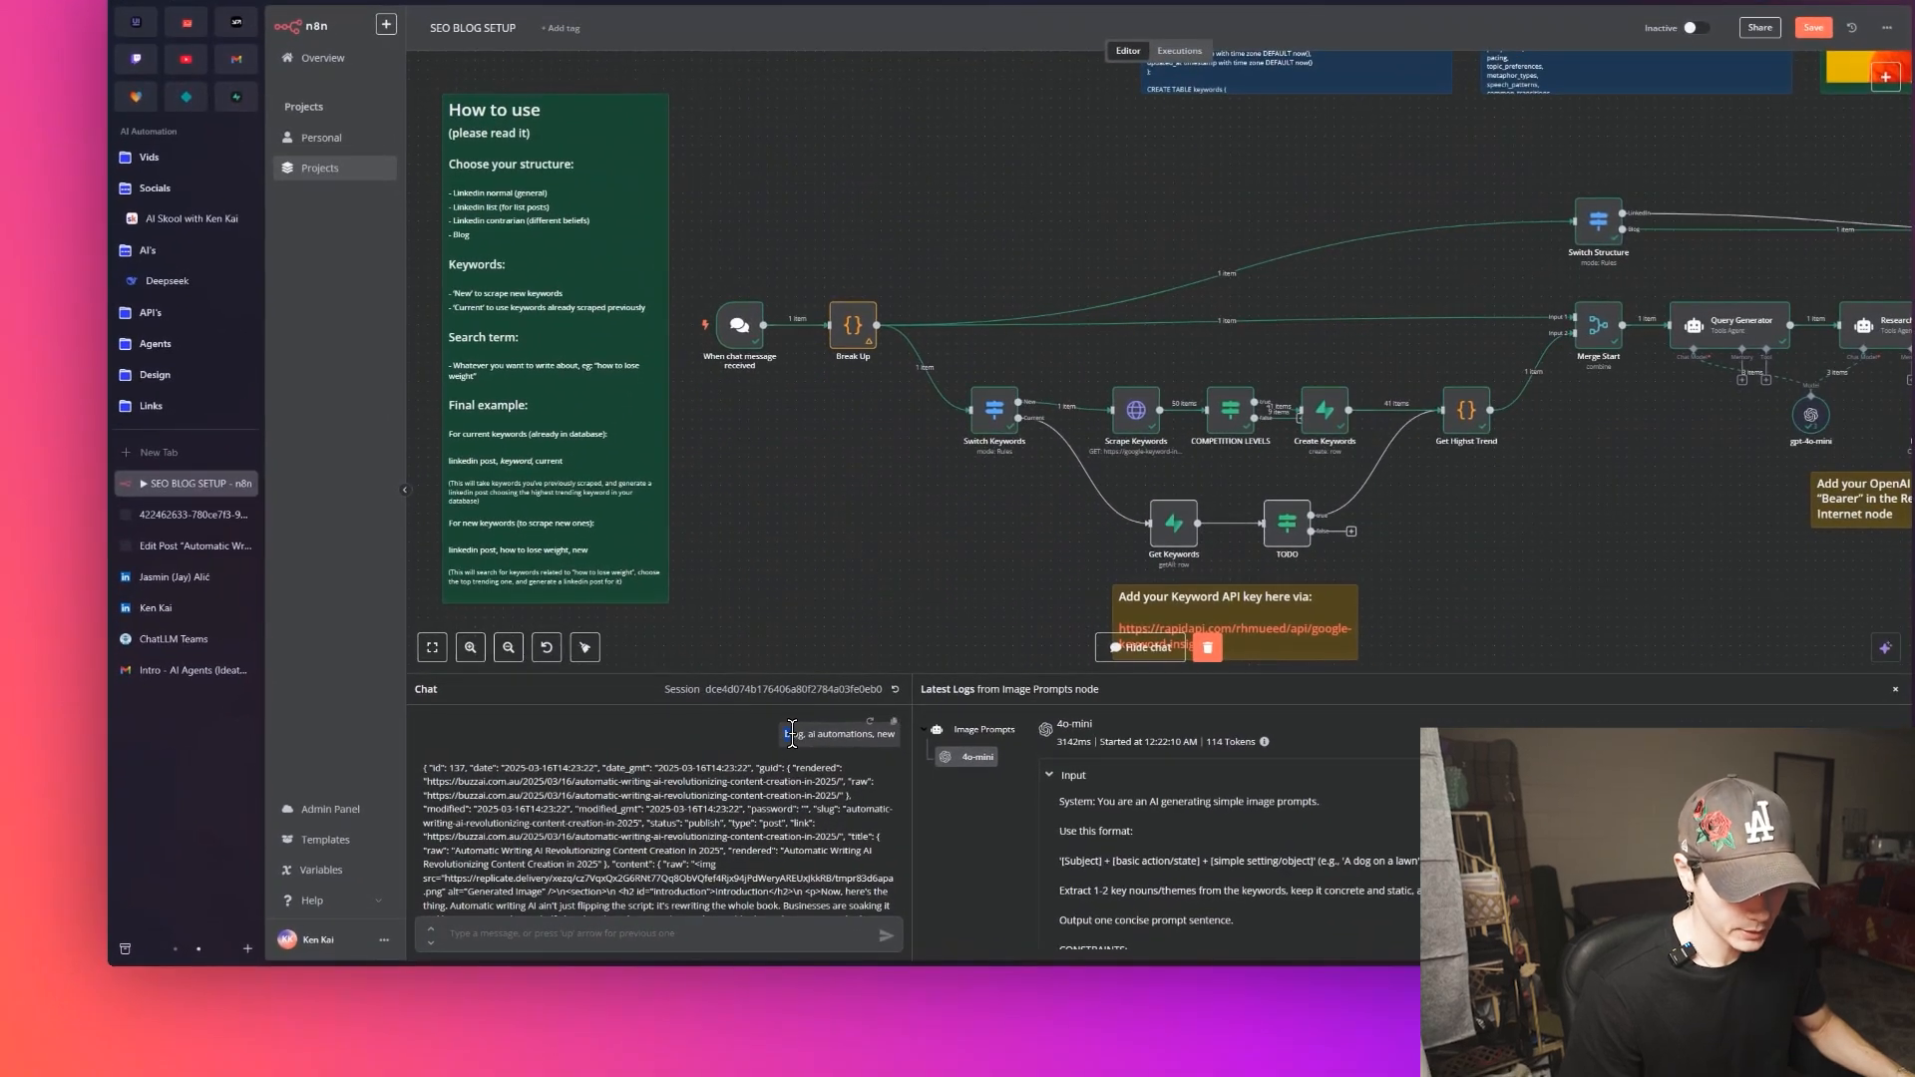
drag(791, 736, 839, 731)
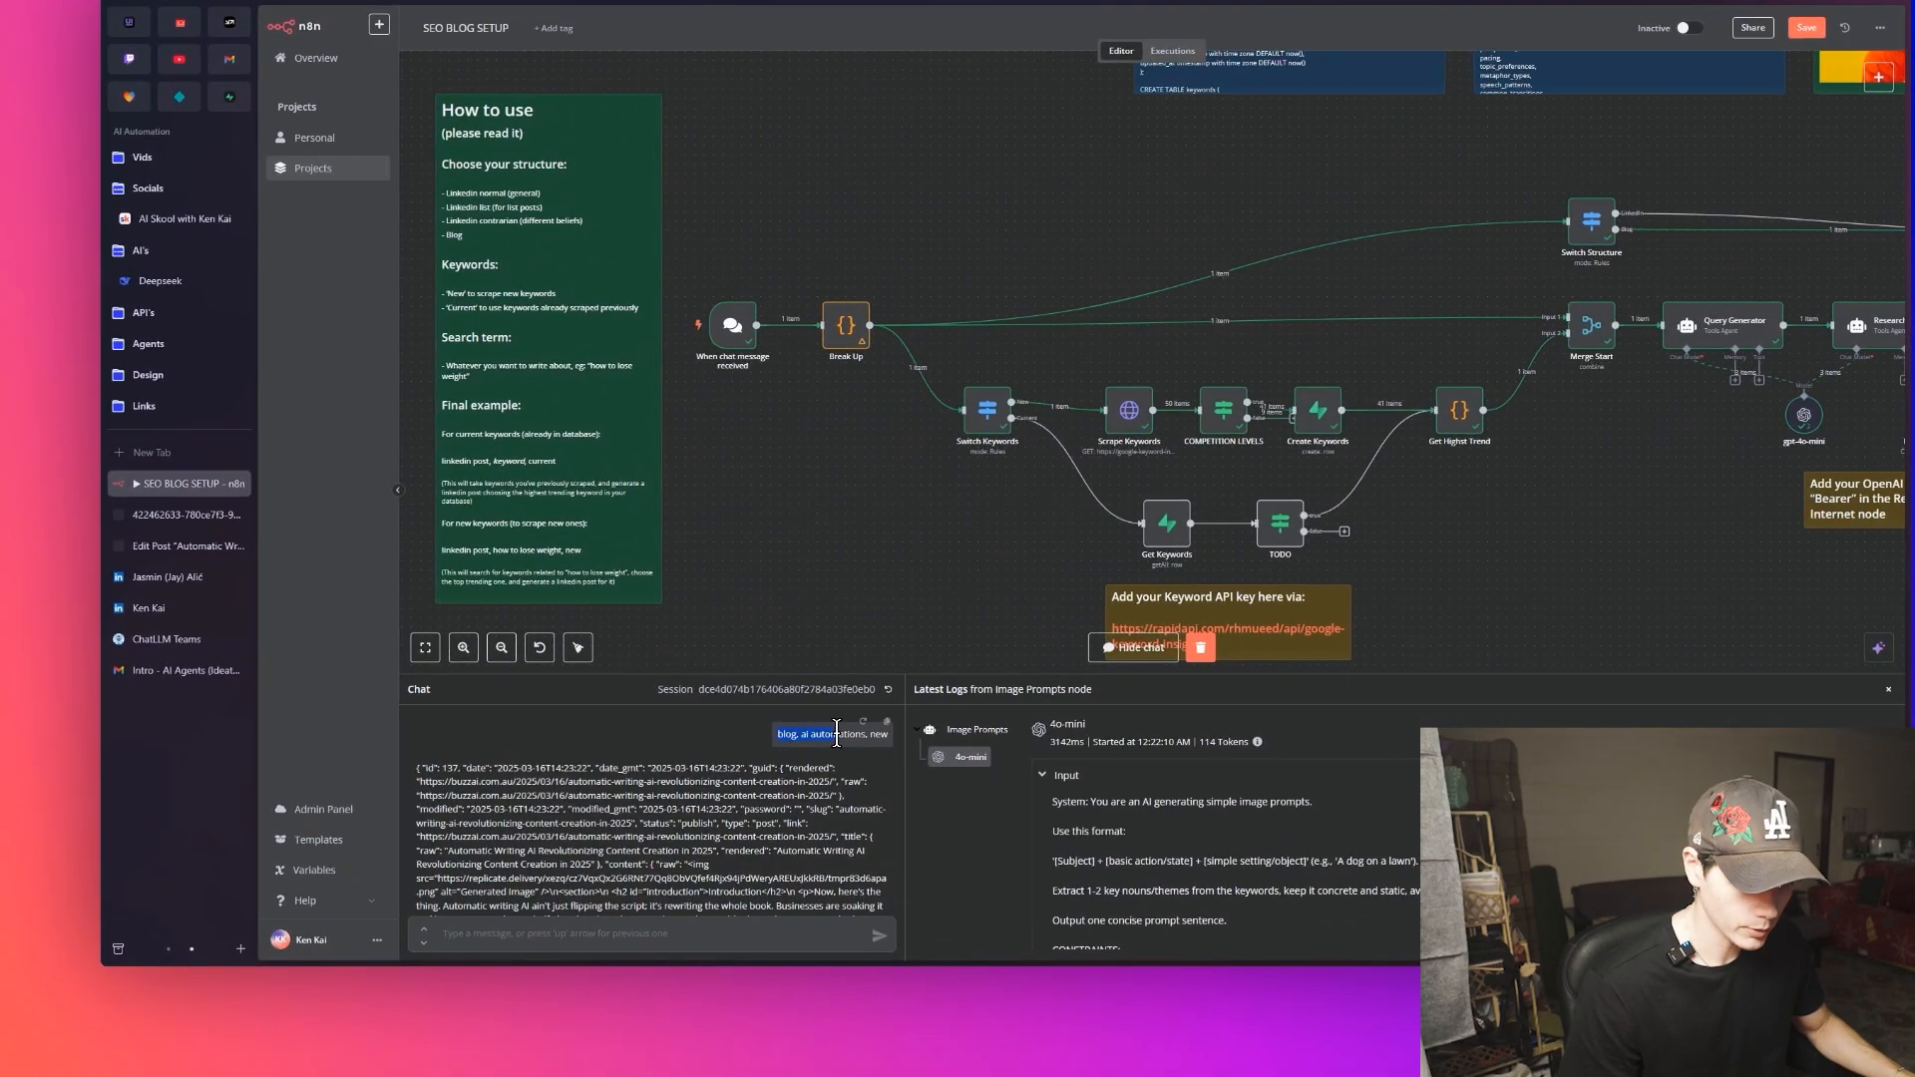
click(782, 730)
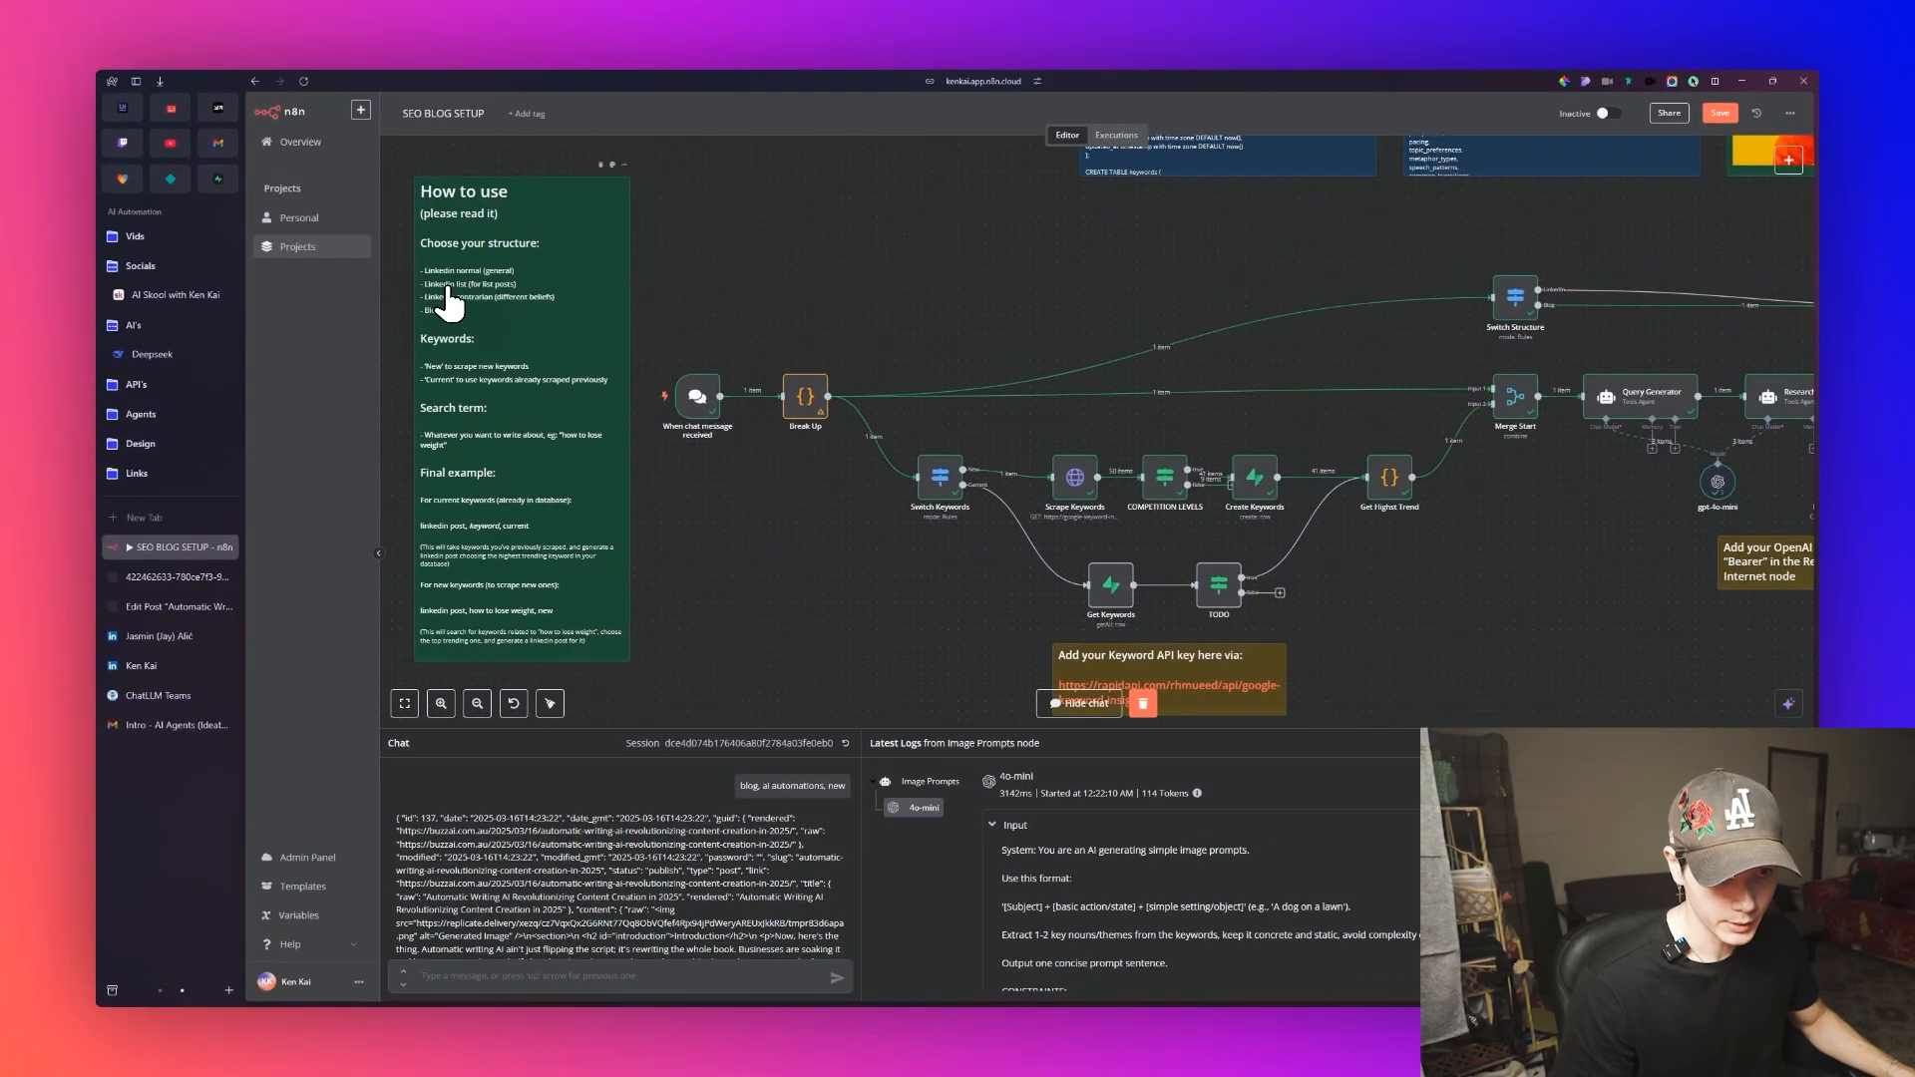
drag(763, 786, 822, 786)
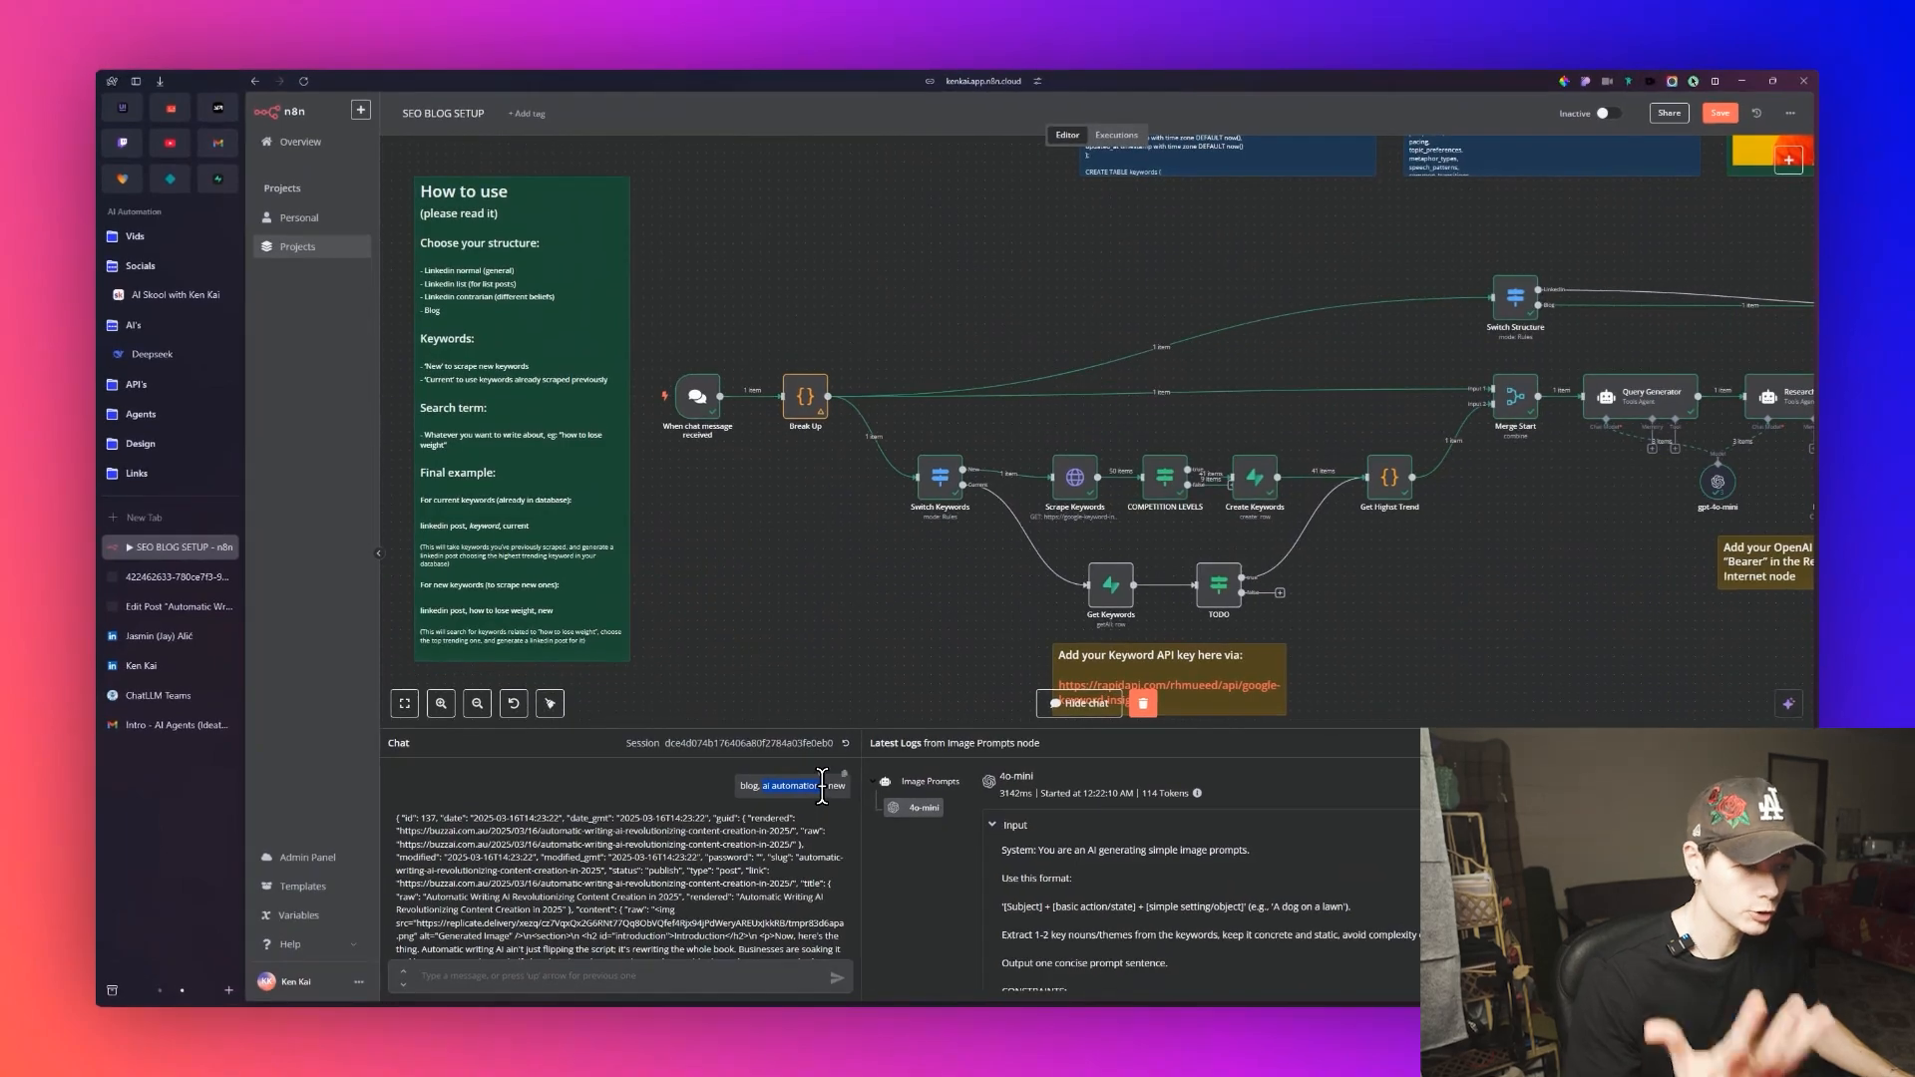
click(826, 788)
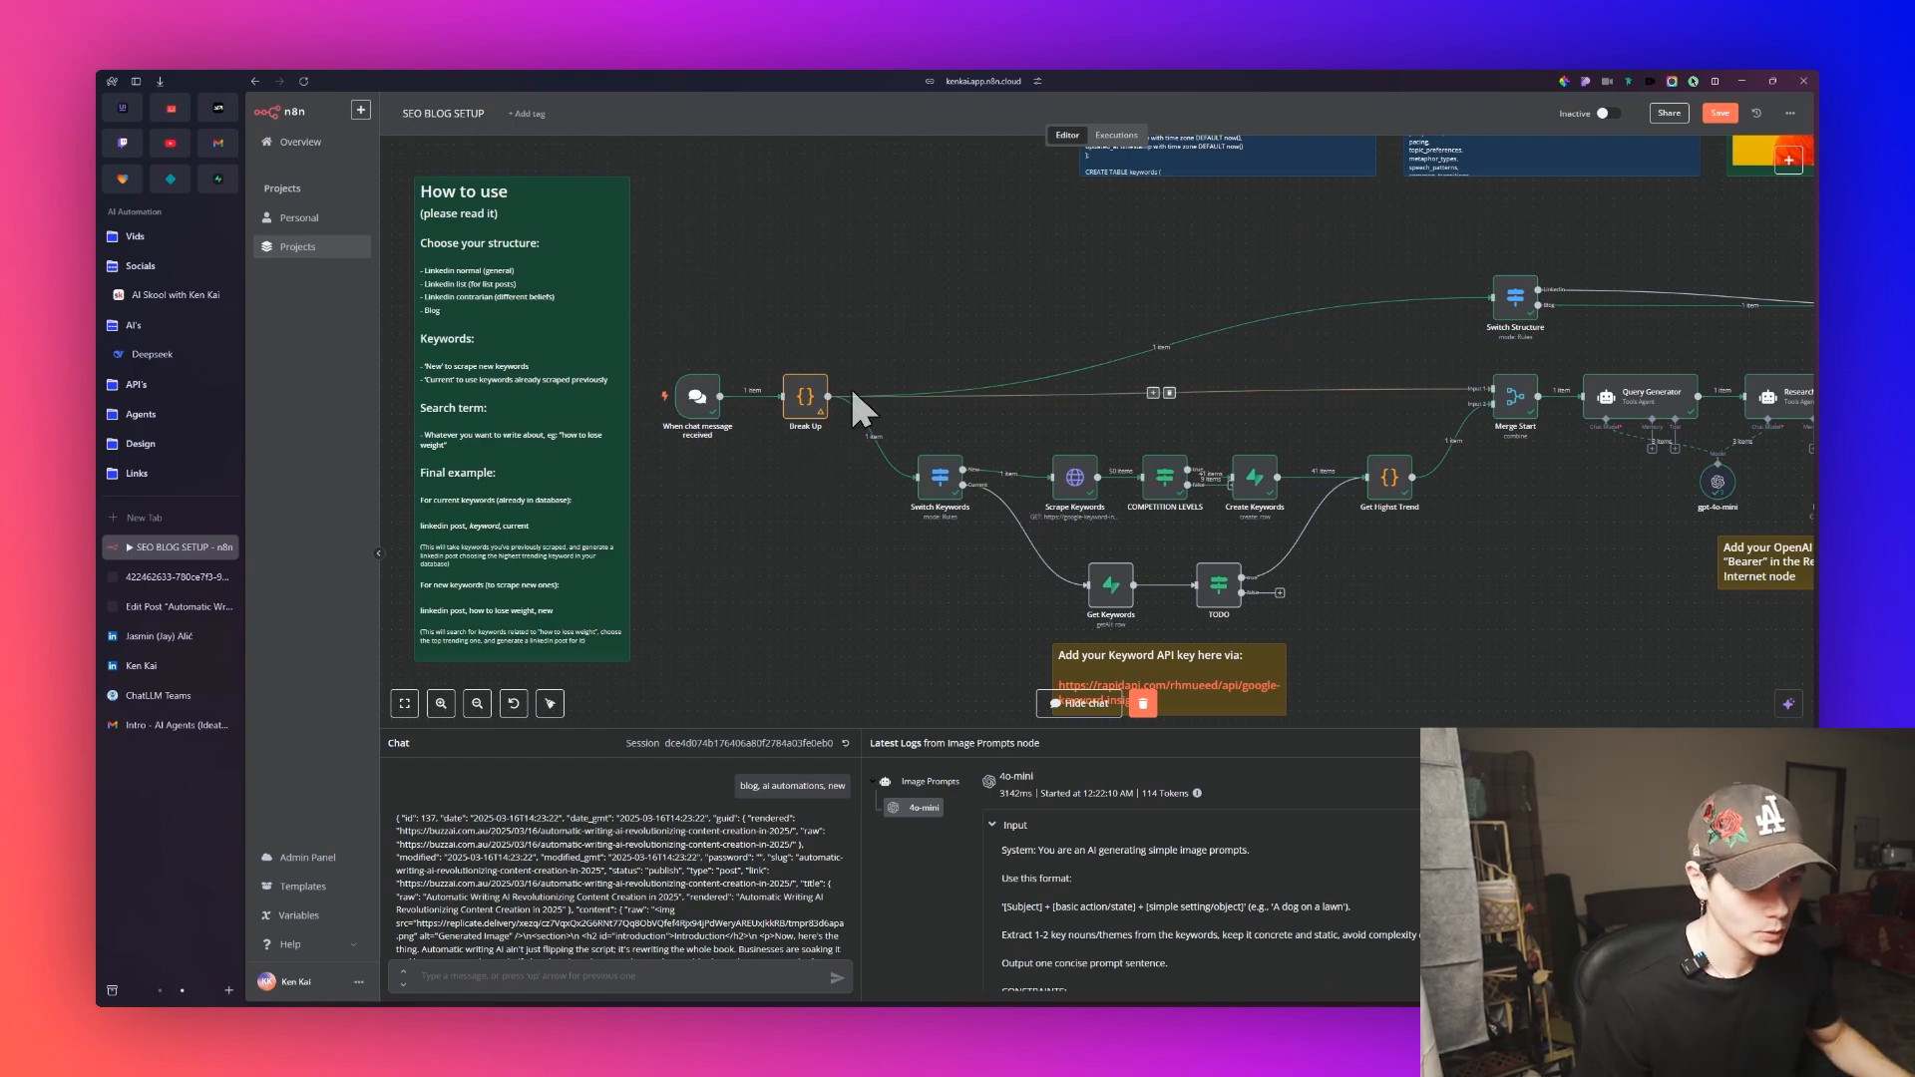
Open the Break Up code node, examine its type_post and type_time output fields, and return to the canvas.
double_click(808, 404)
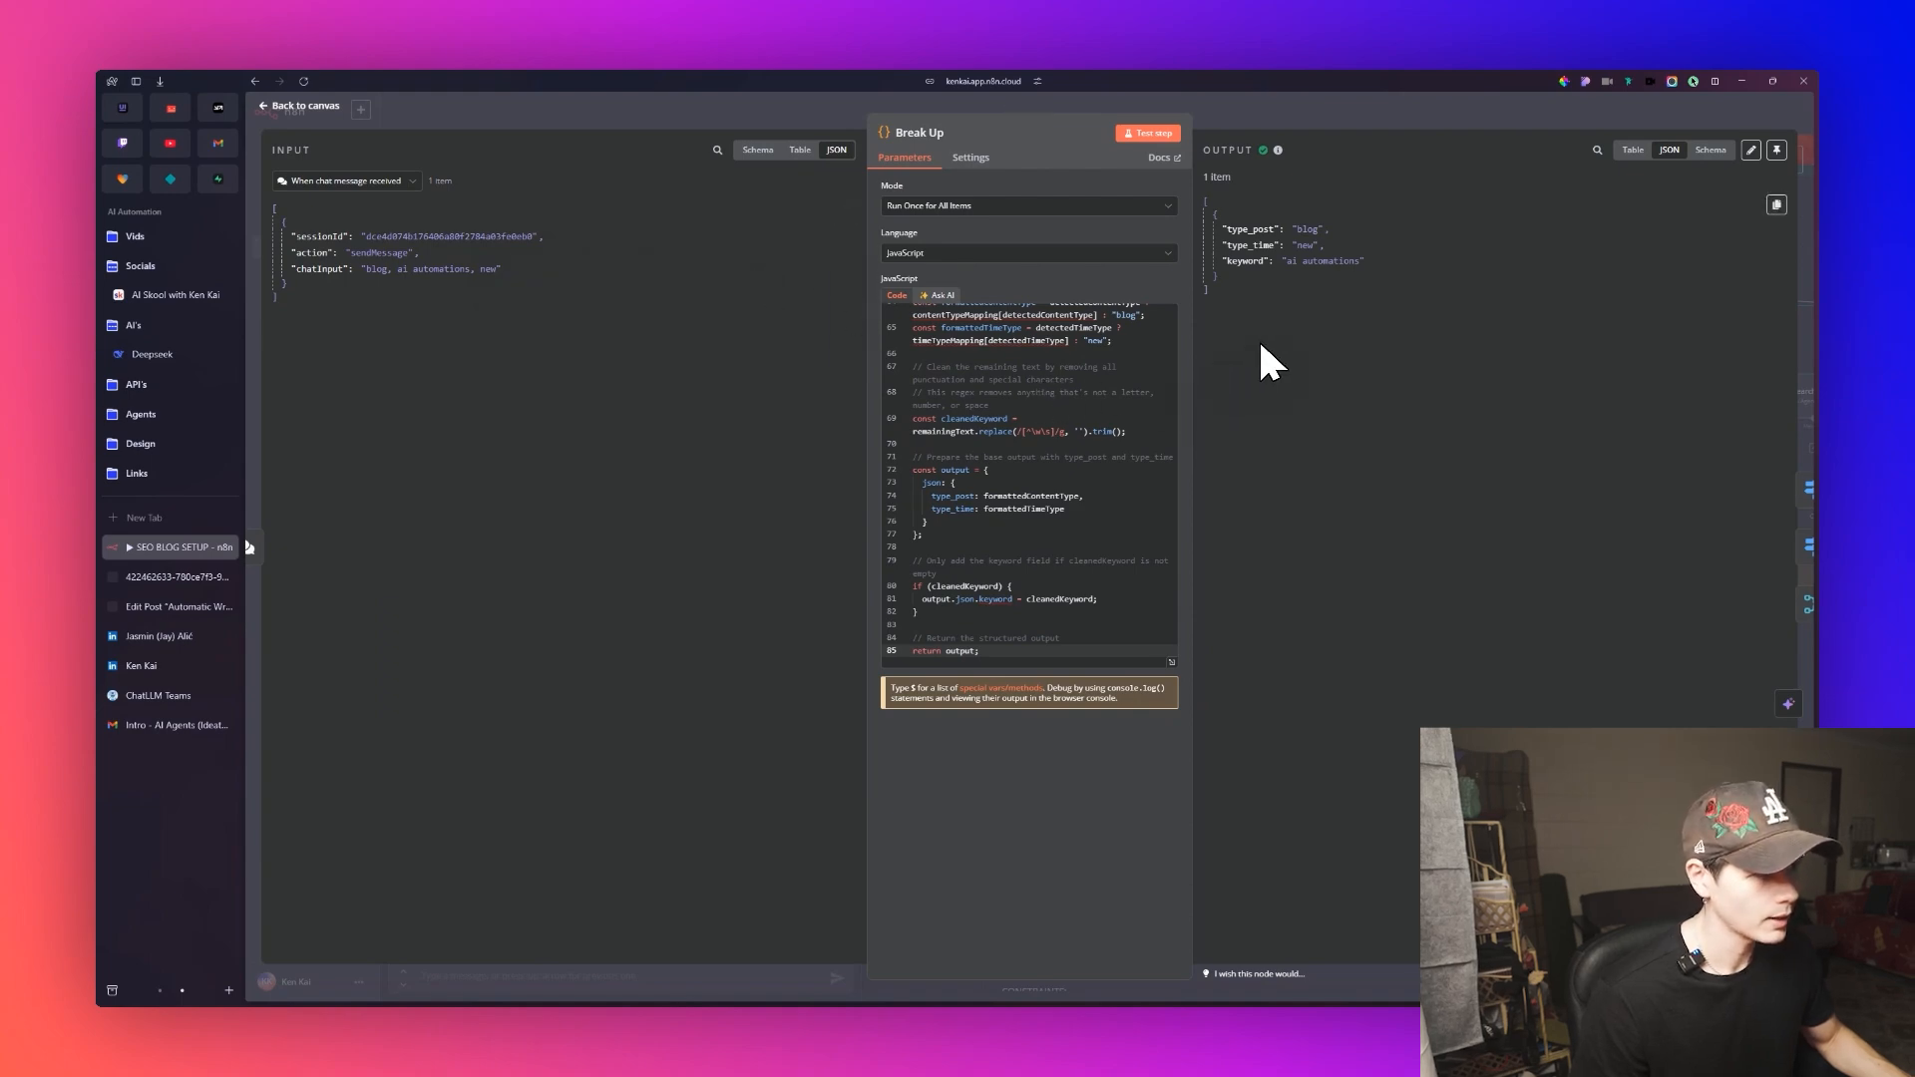
double_click(1314, 227)
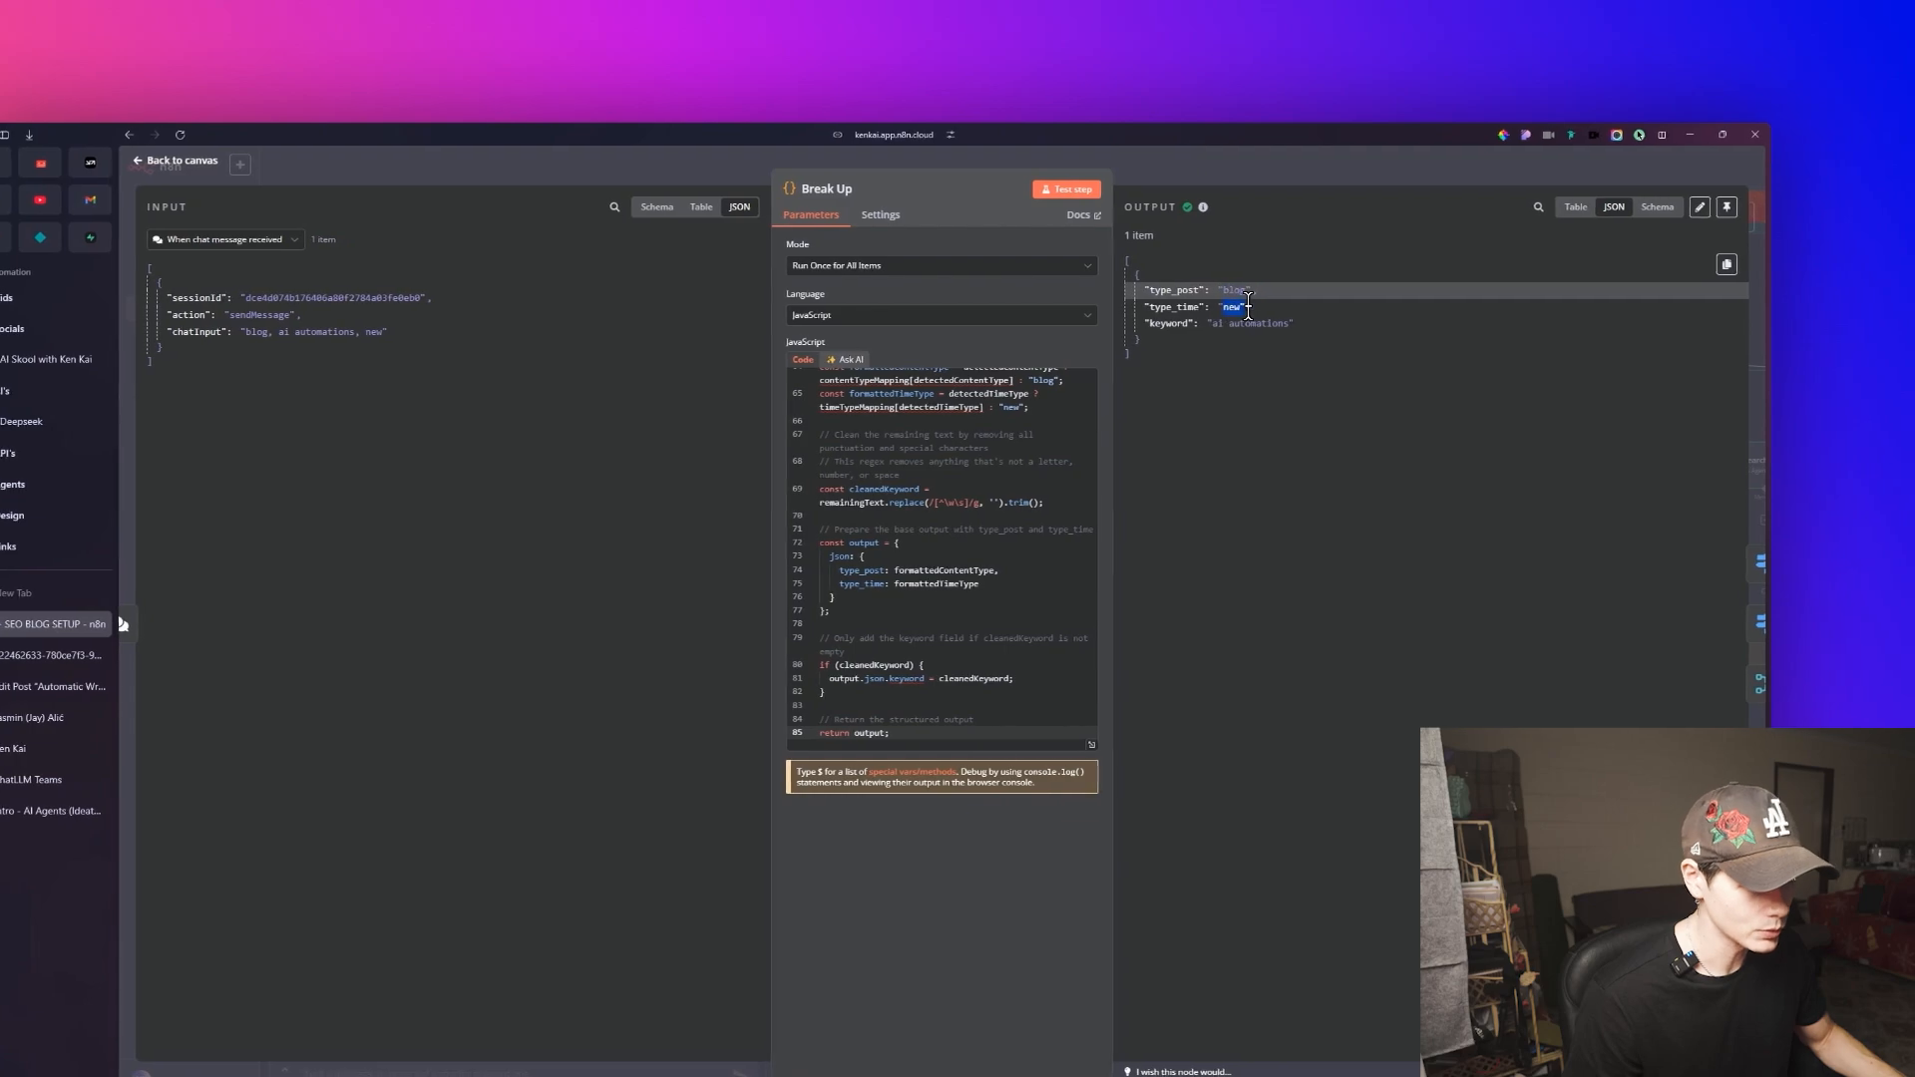
double_click(1228, 310)
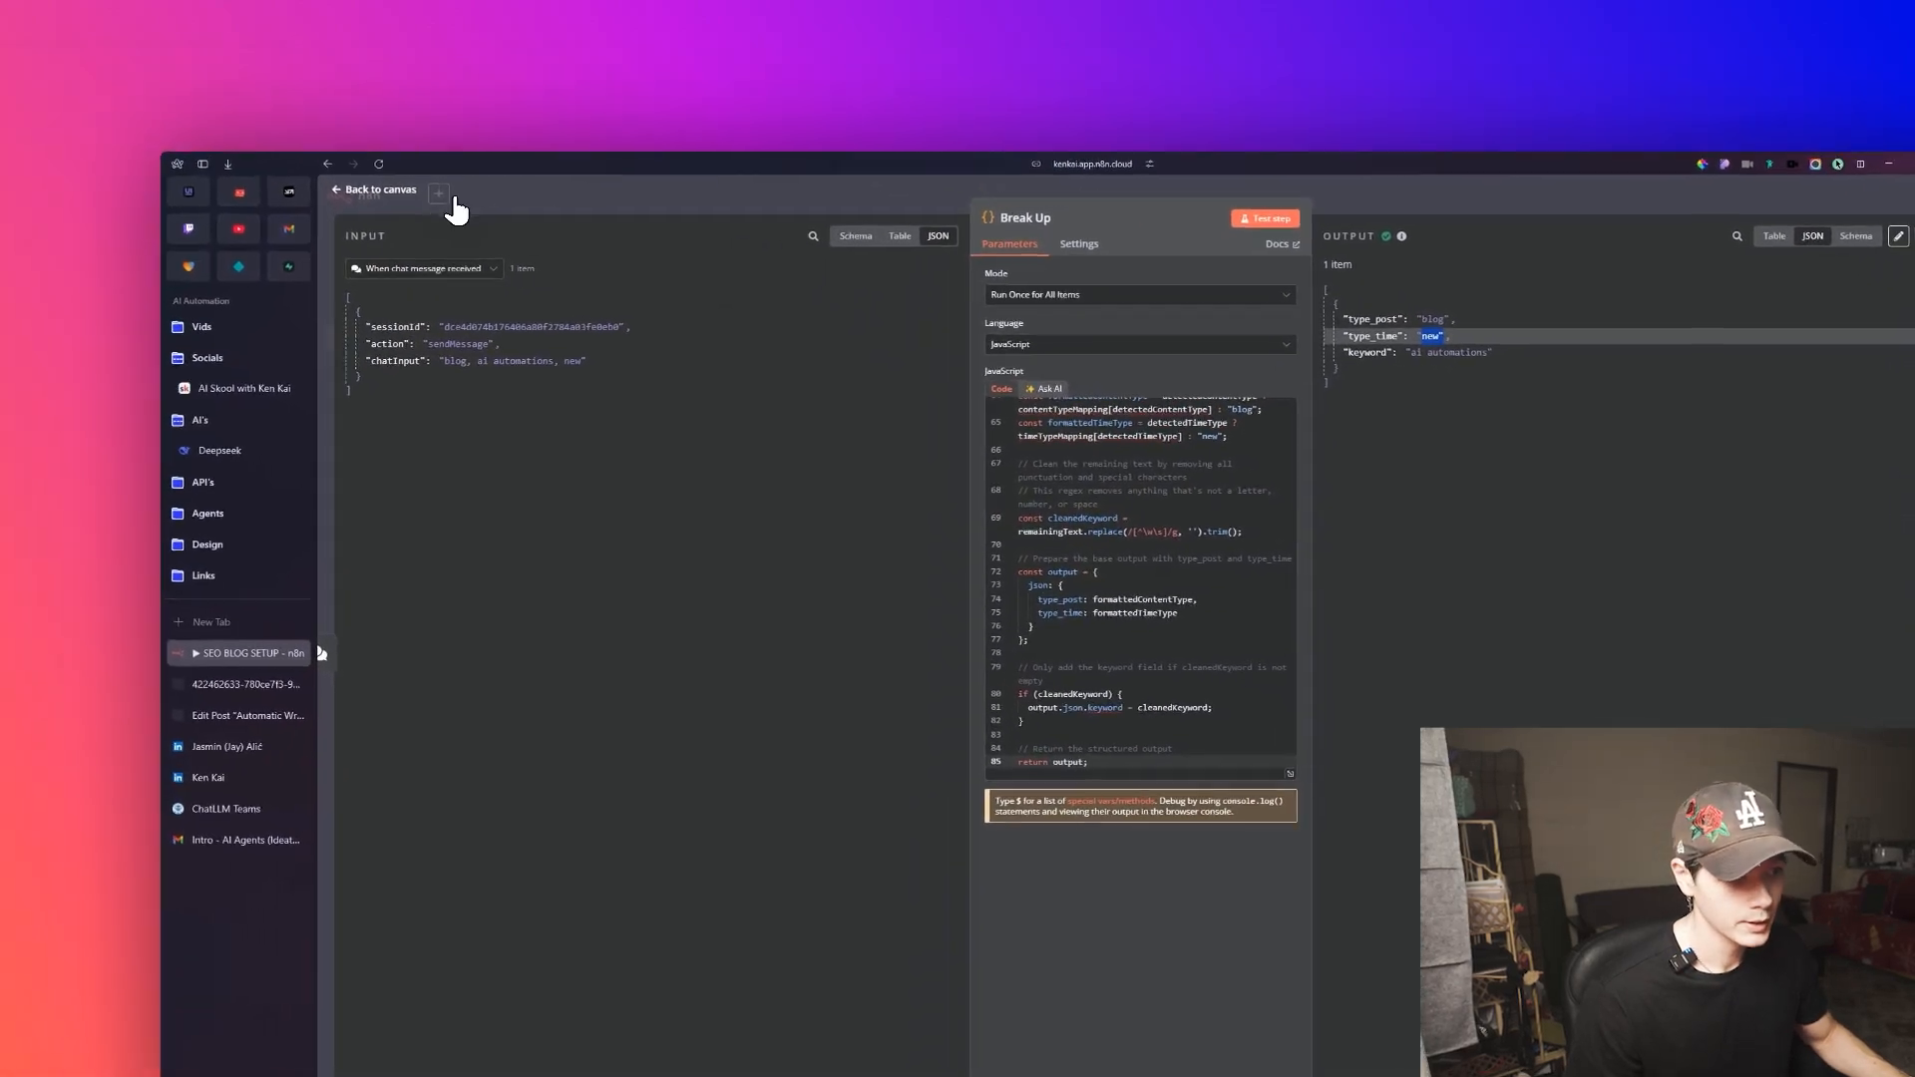
click(454, 200)
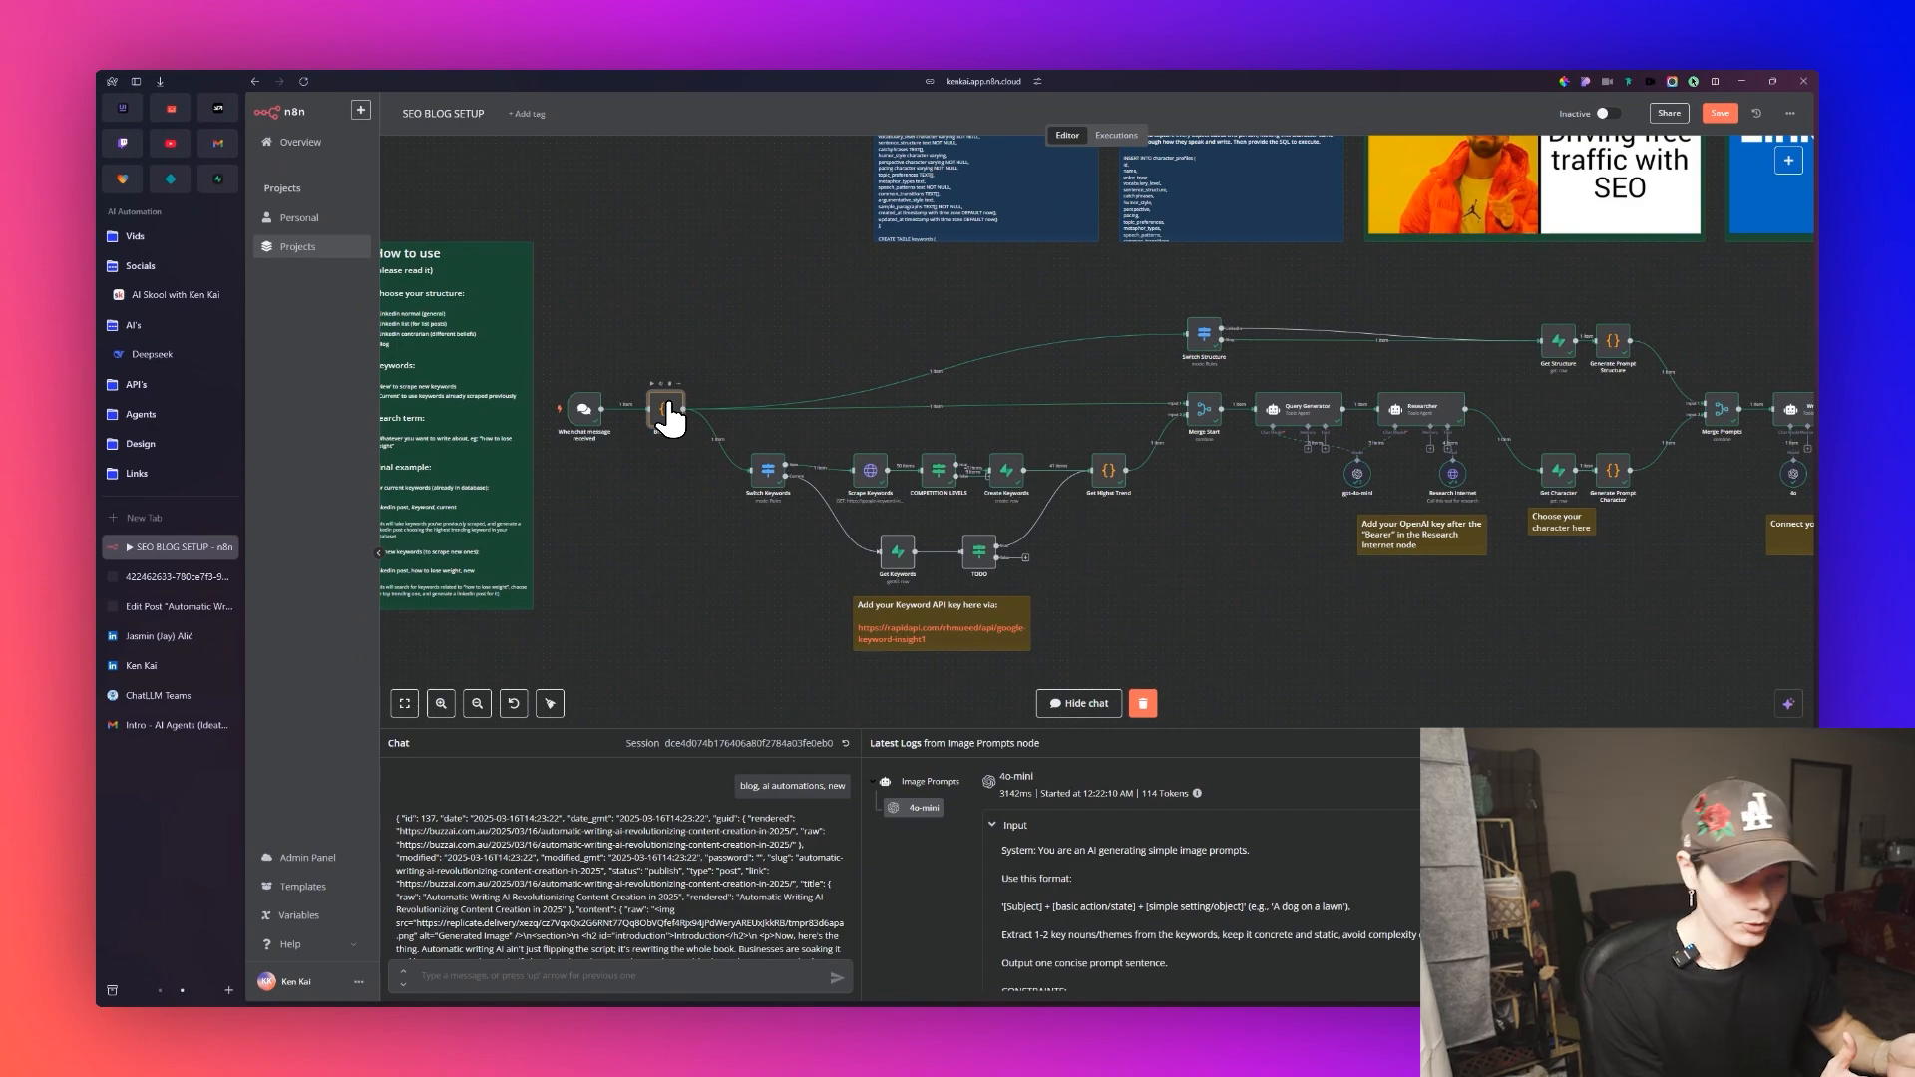
Examine the New and Current branches of Switch Keywords, following Current through the Get Keywords and TODO nodes.
scroll(767, 537, up, 3)
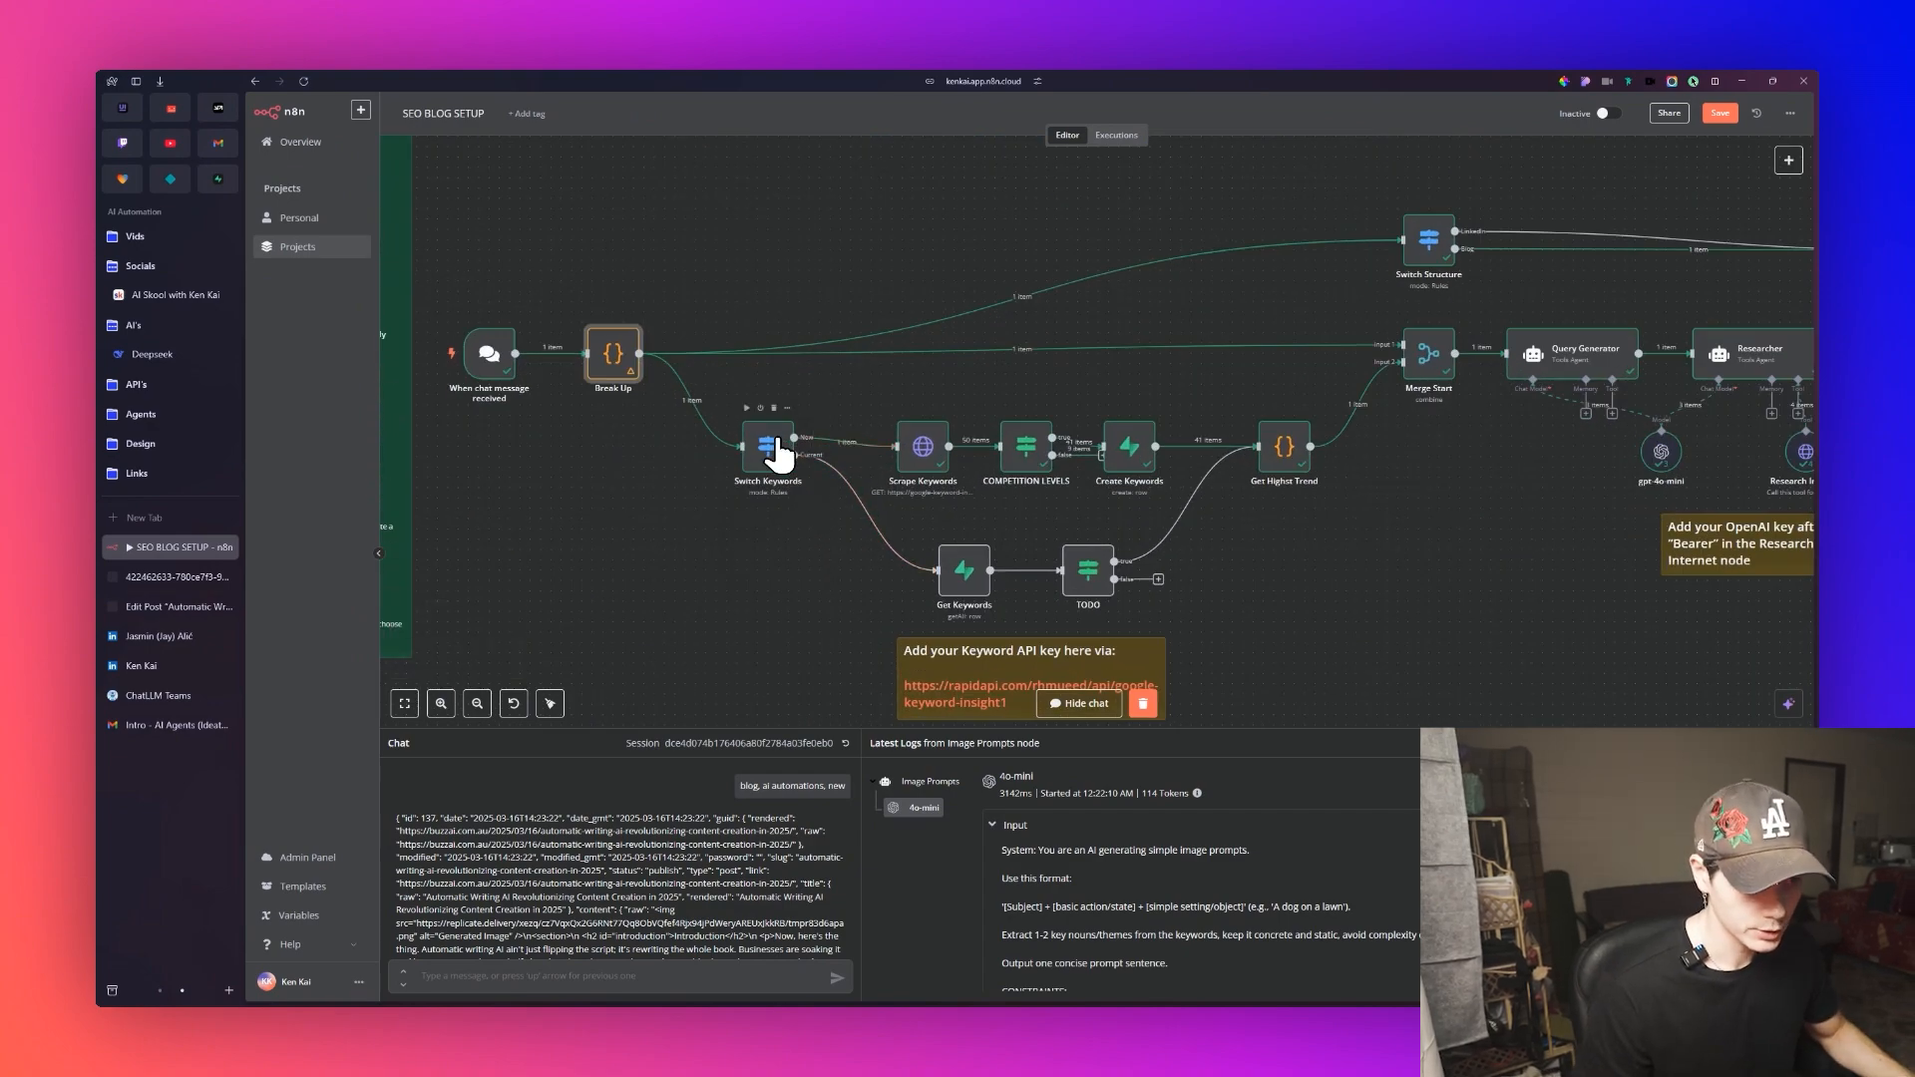
scroll(783, 463, up, 3)
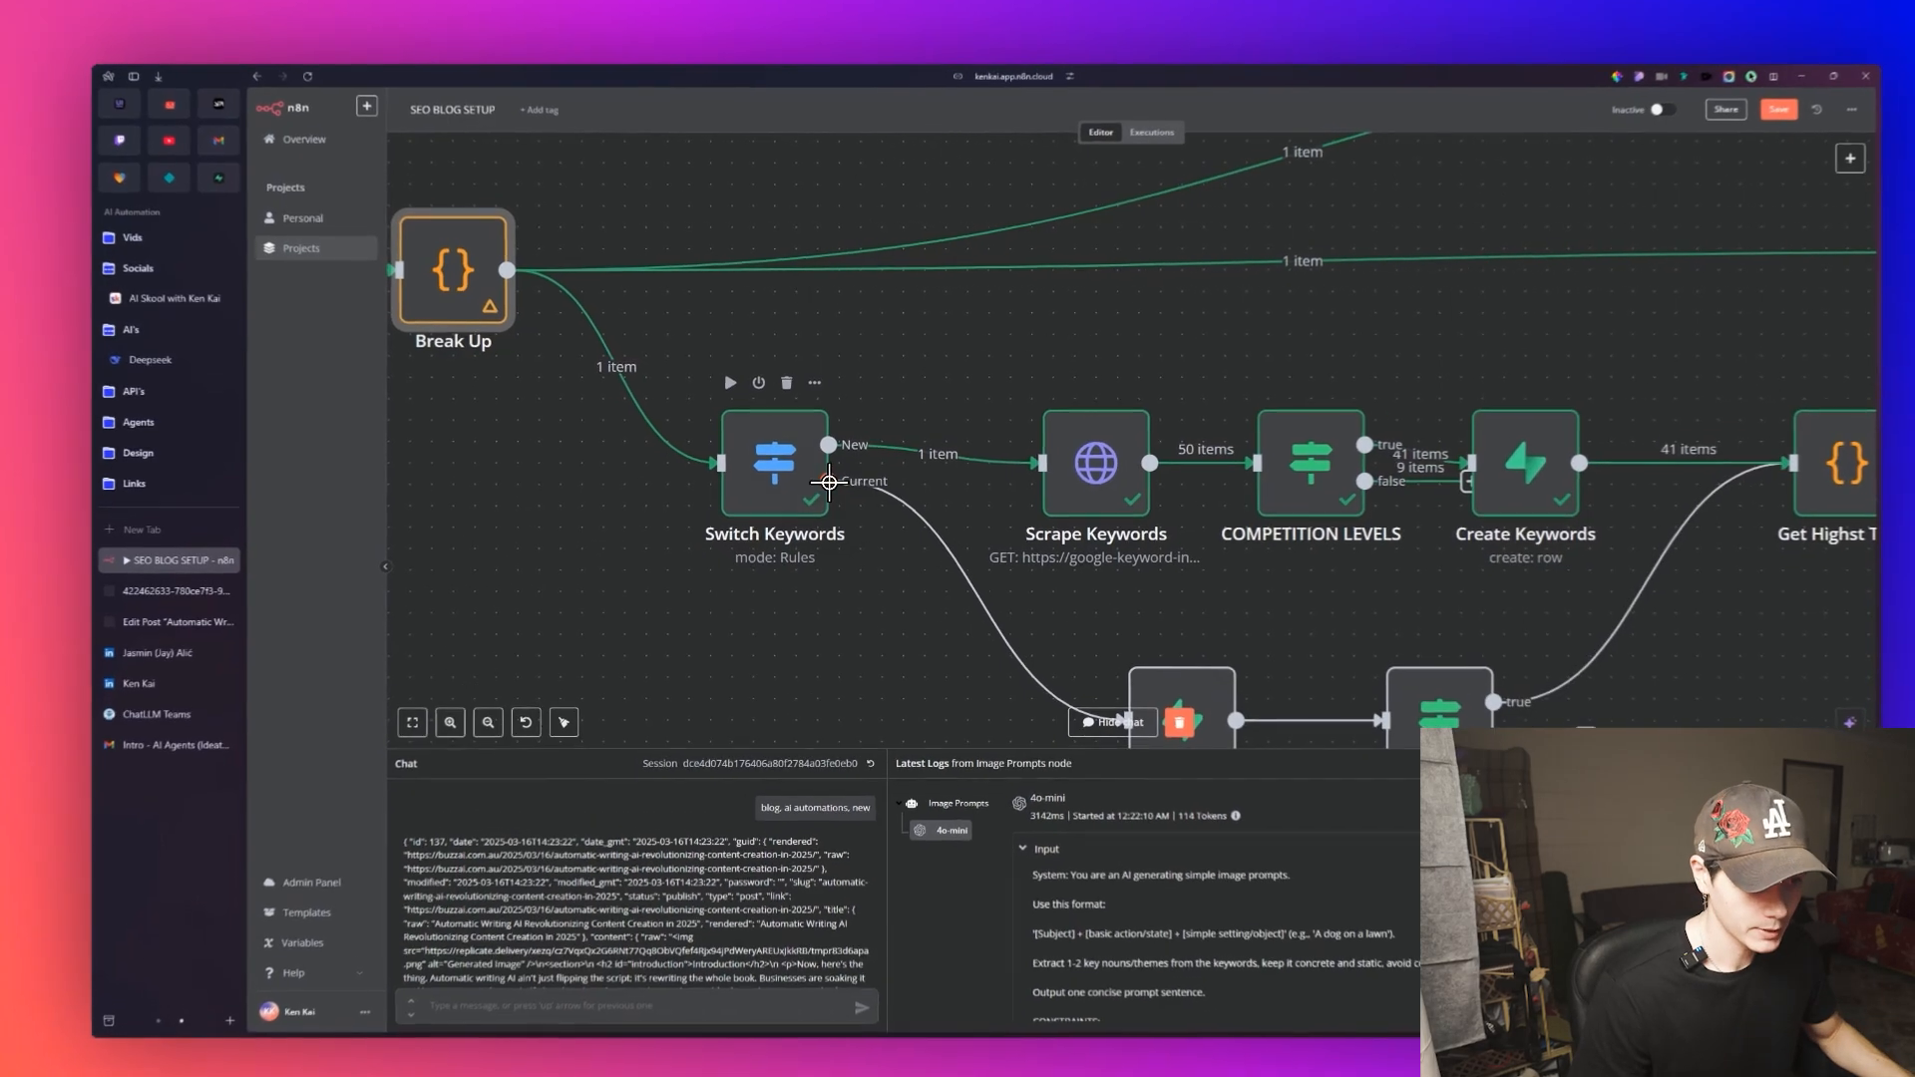
scroll(878, 508, down, 4)
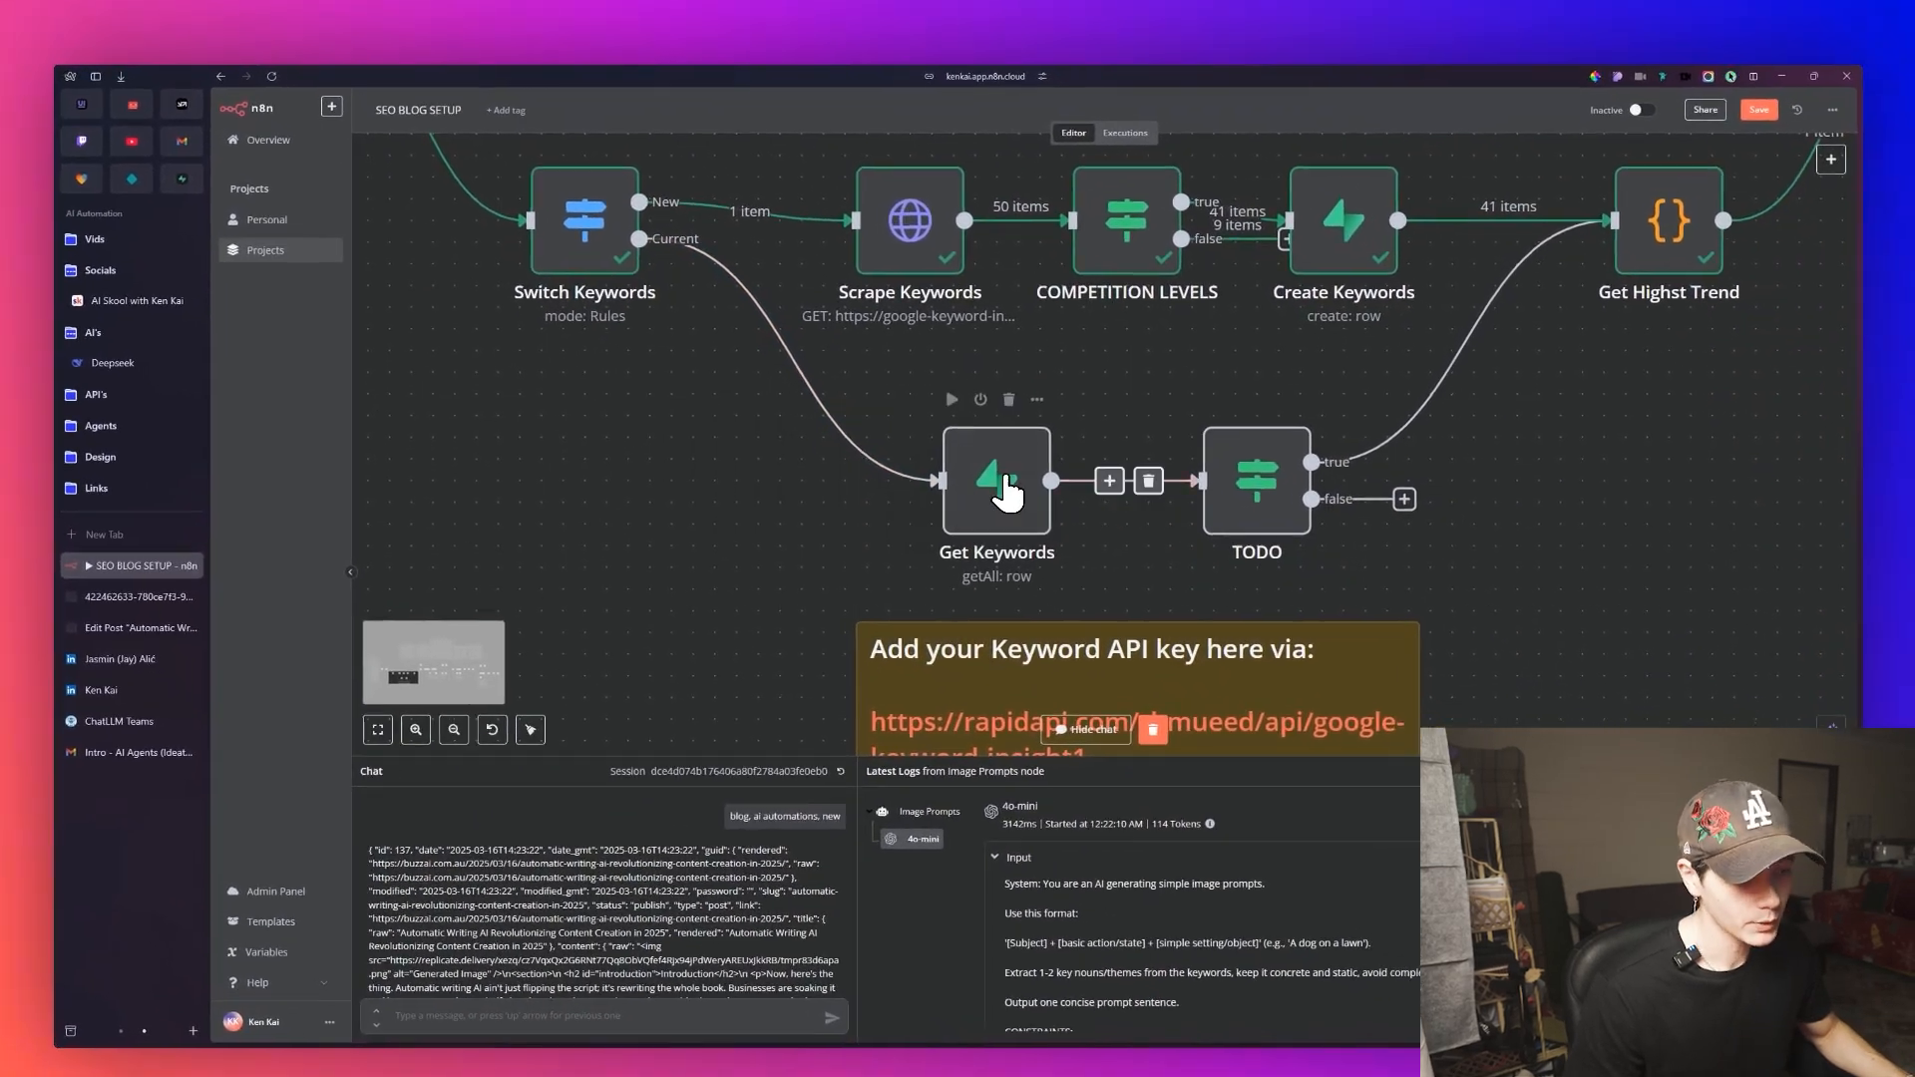
scroll(1365, 488, right, 5)
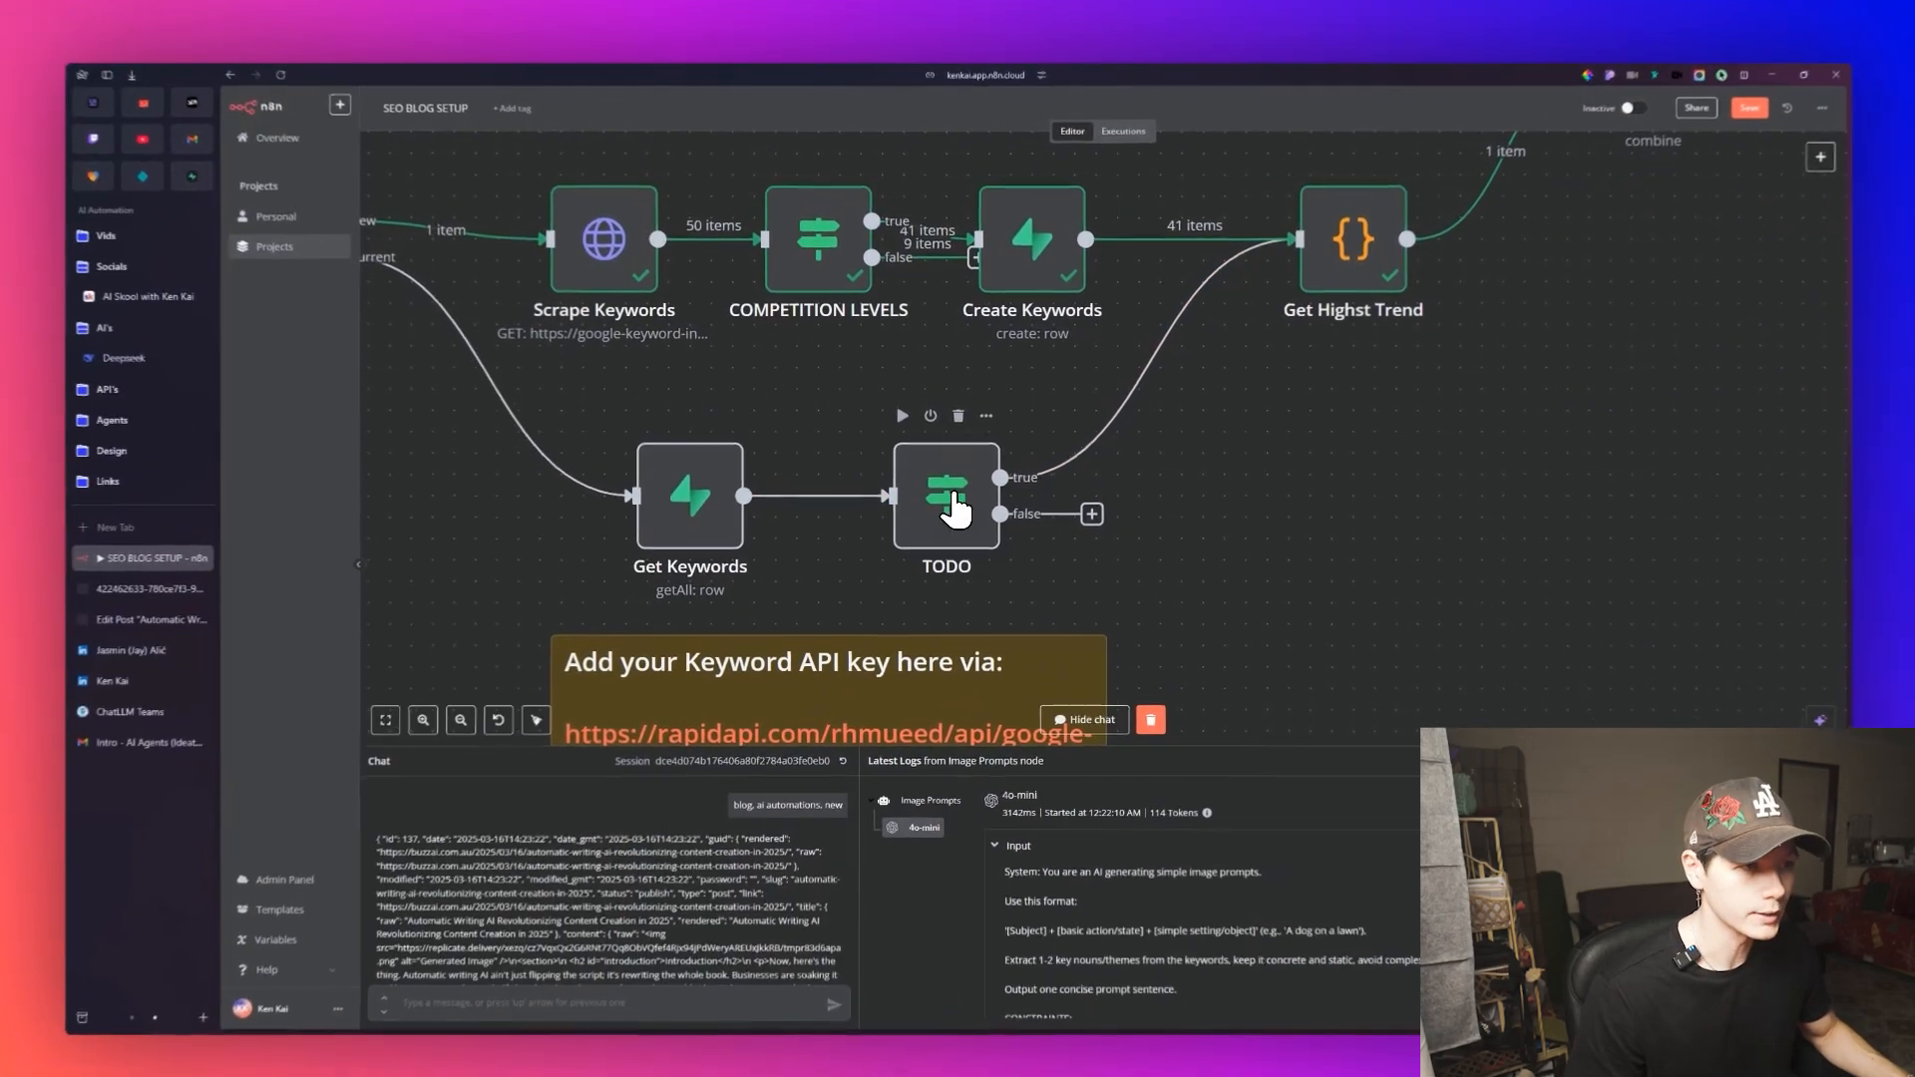
scroll(946, 514, down, 3)
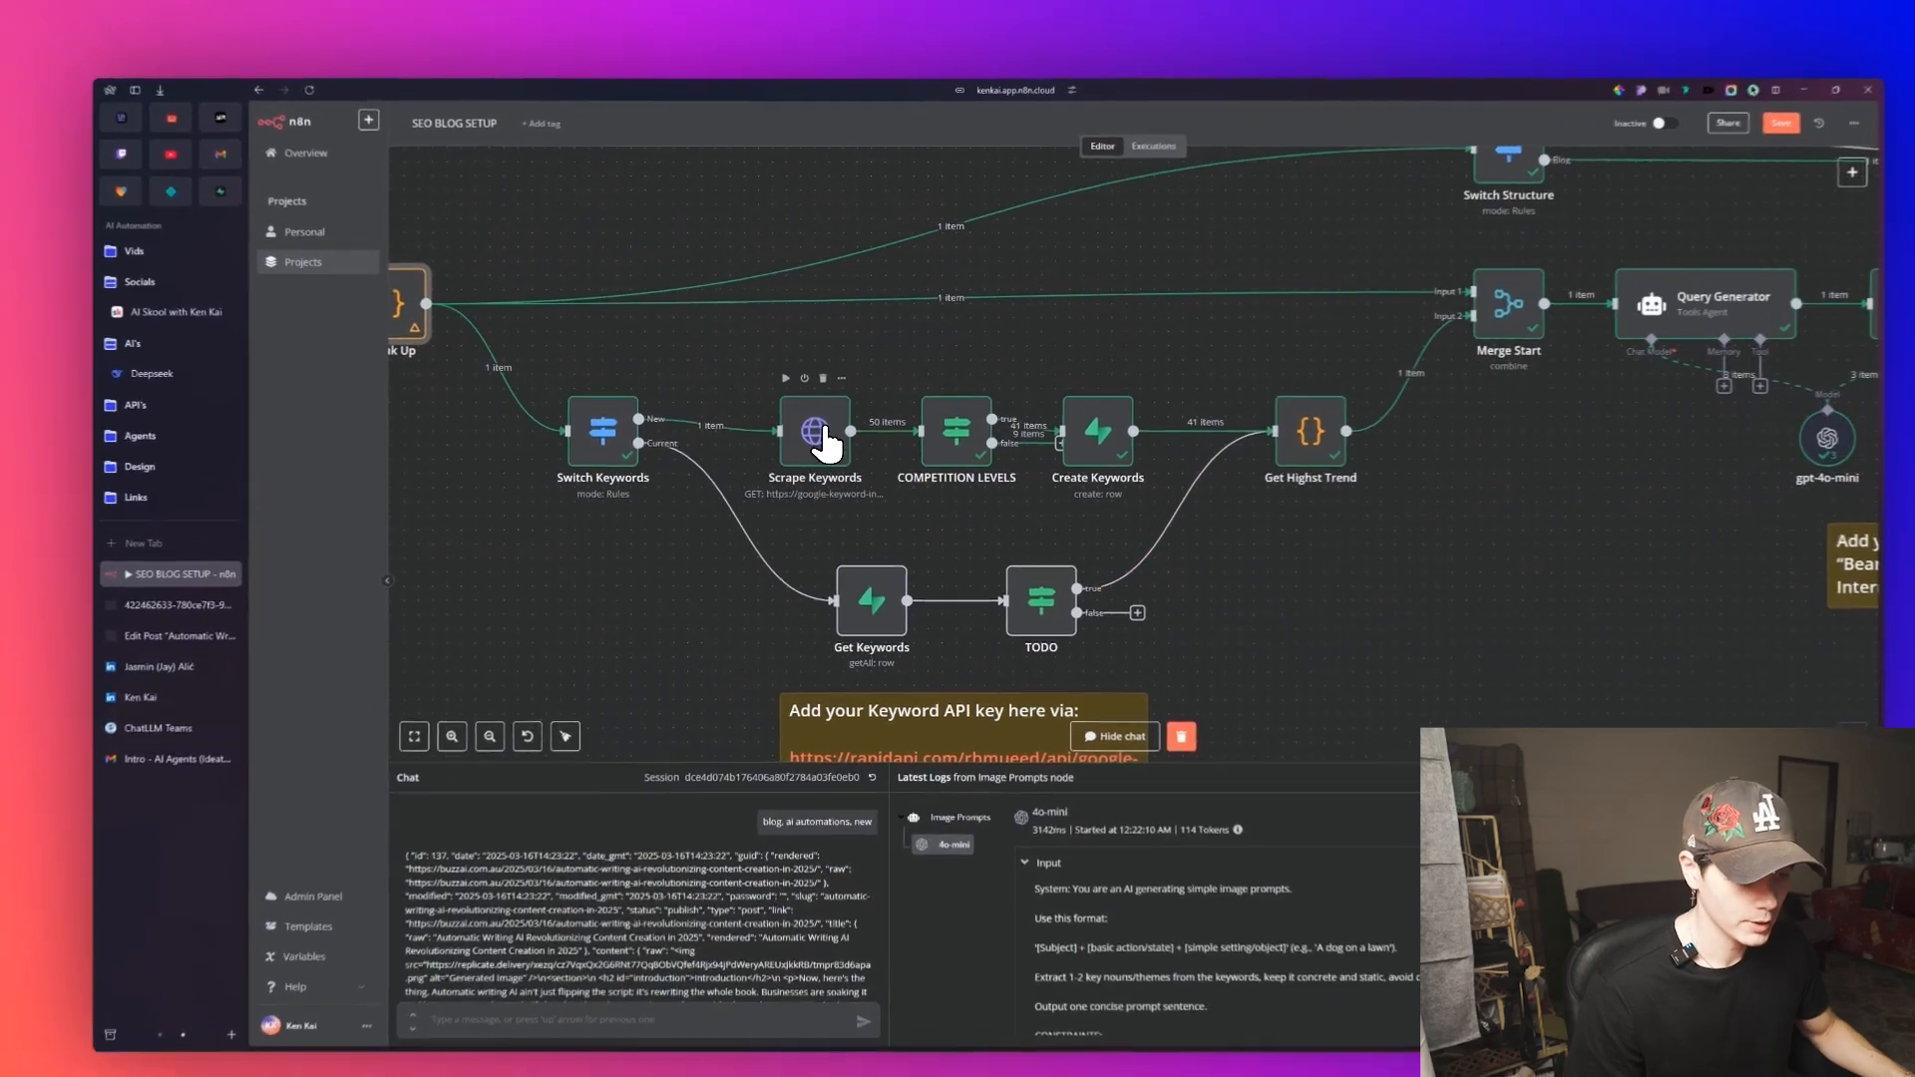
Open the Scrape Keywords node and examine its keyword input and each output keyword's volume, competition level and trend.
double_click(816, 434)
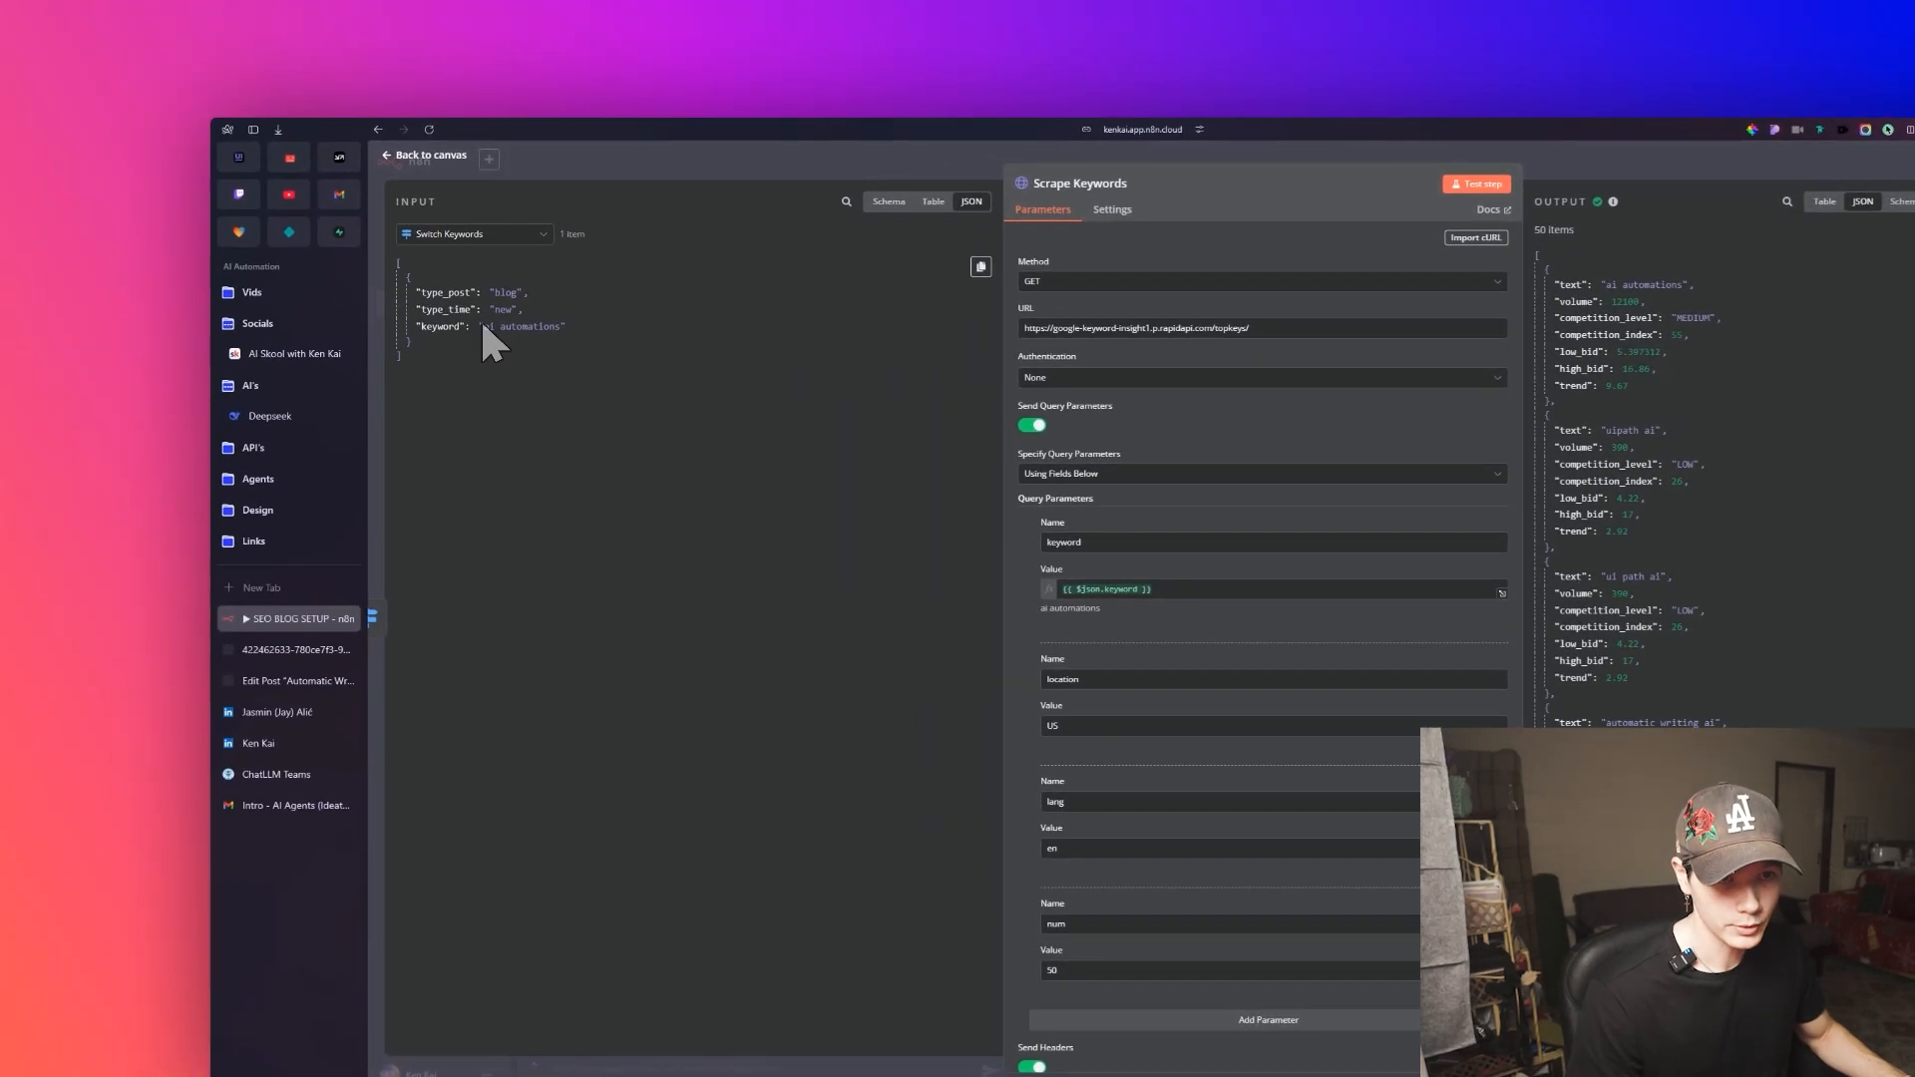
drag(483, 325, 564, 326)
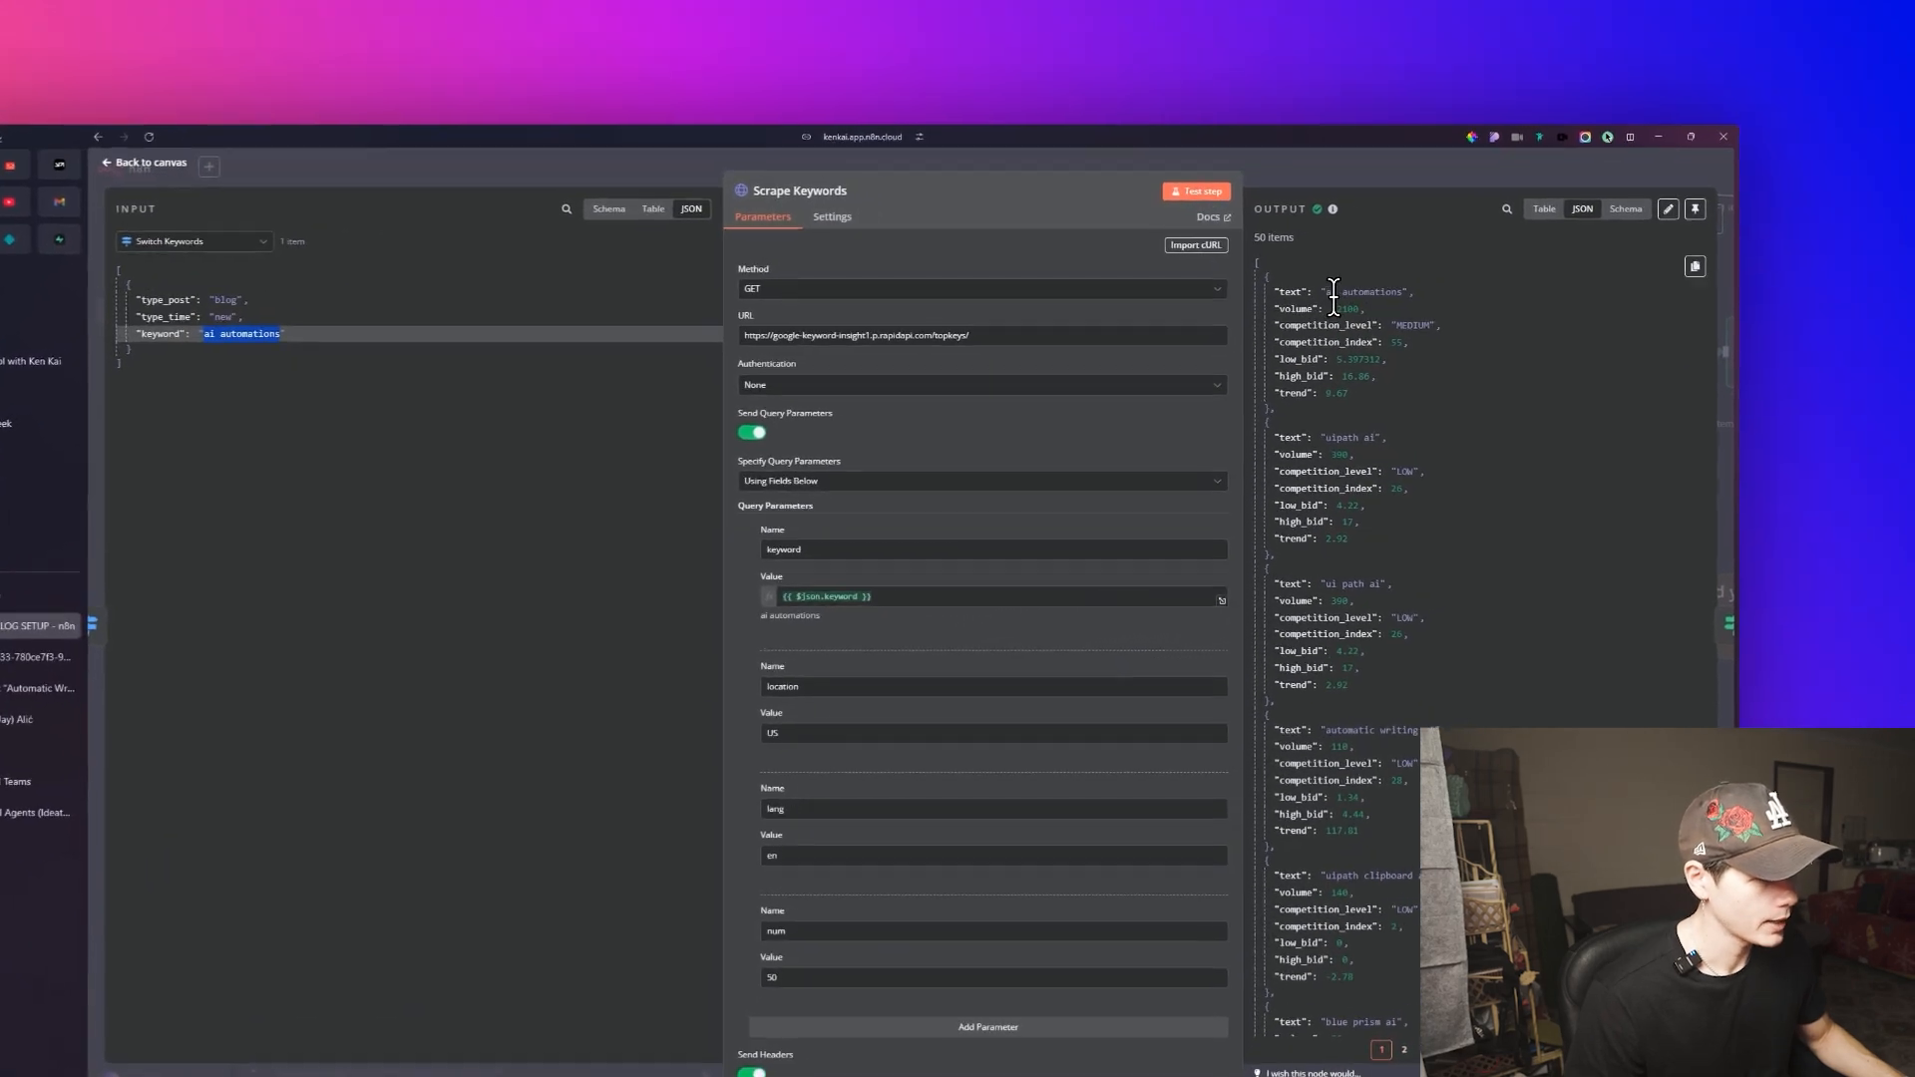
drag(1425, 228, 1501, 229)
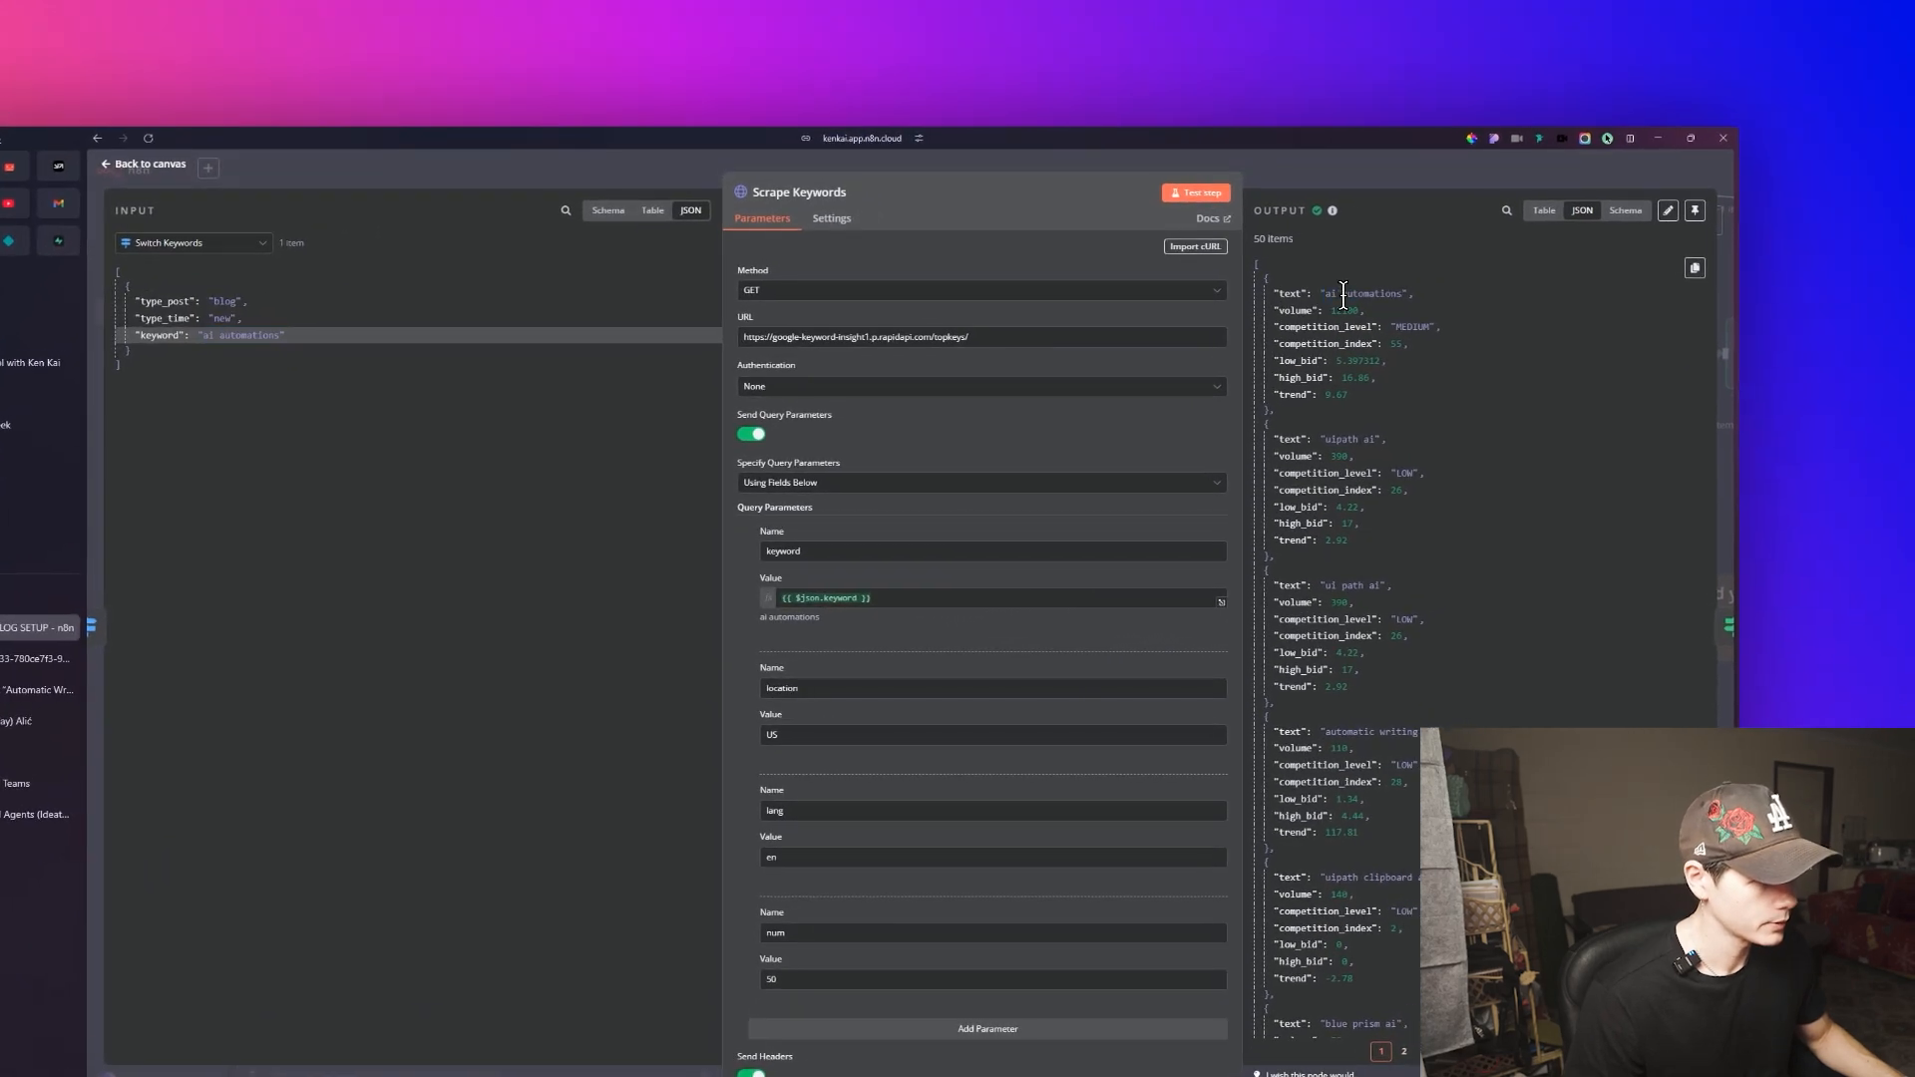
drag(1311, 310, 1344, 311)
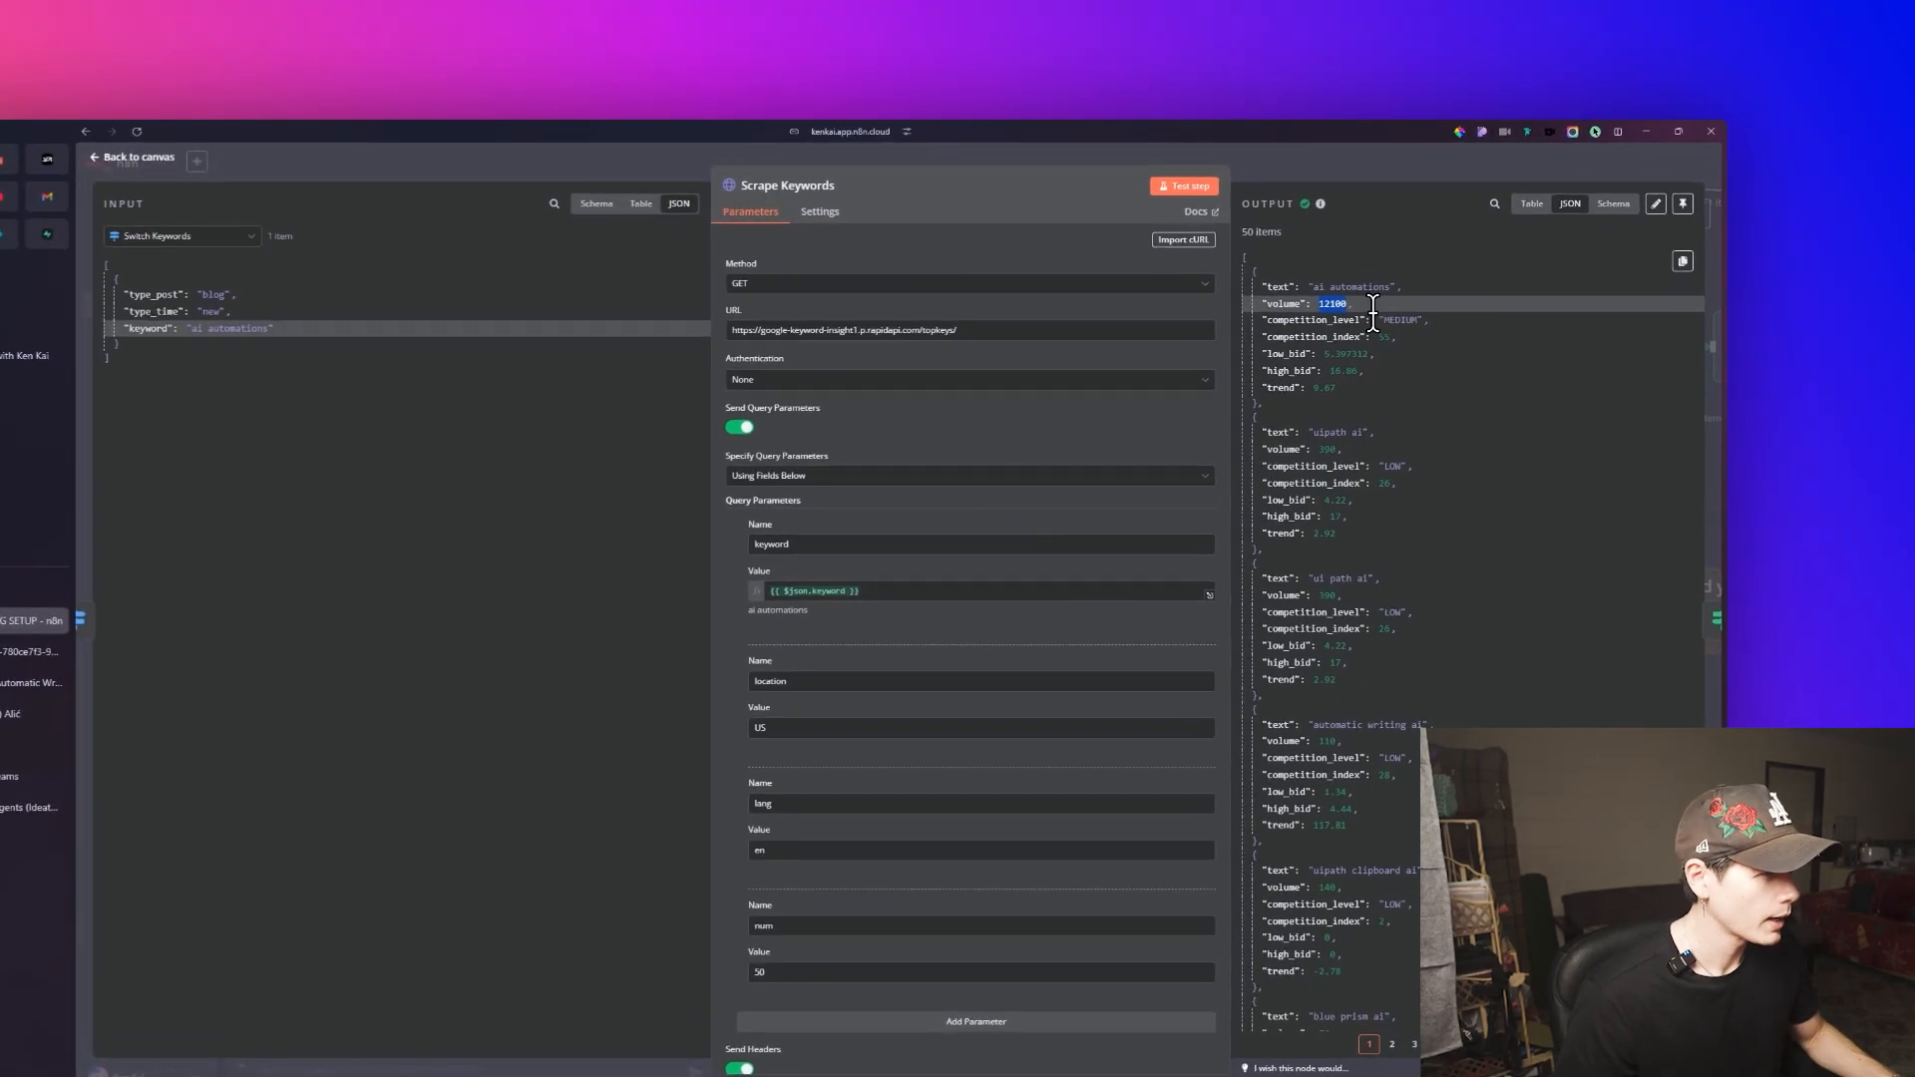
drag(1487, 260, 1522, 260)
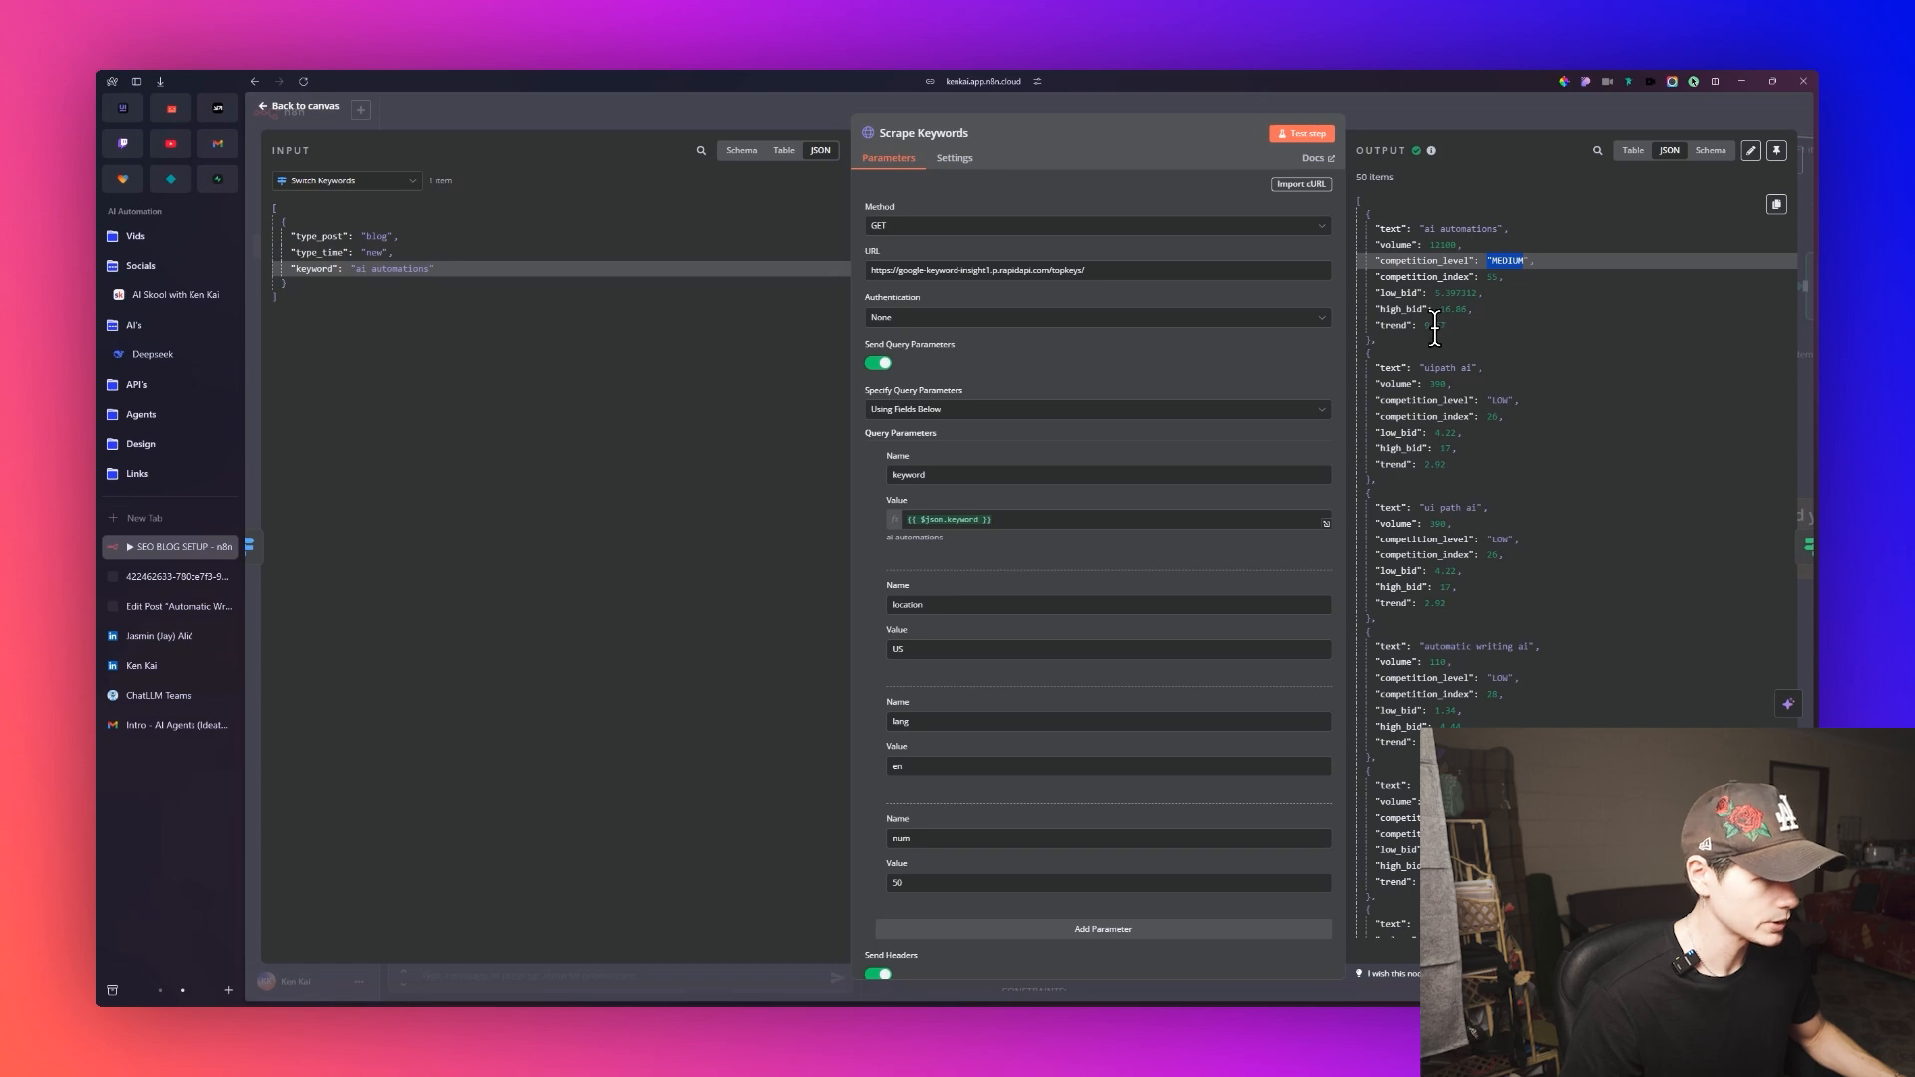
scroll(1465, 355, down, 4)
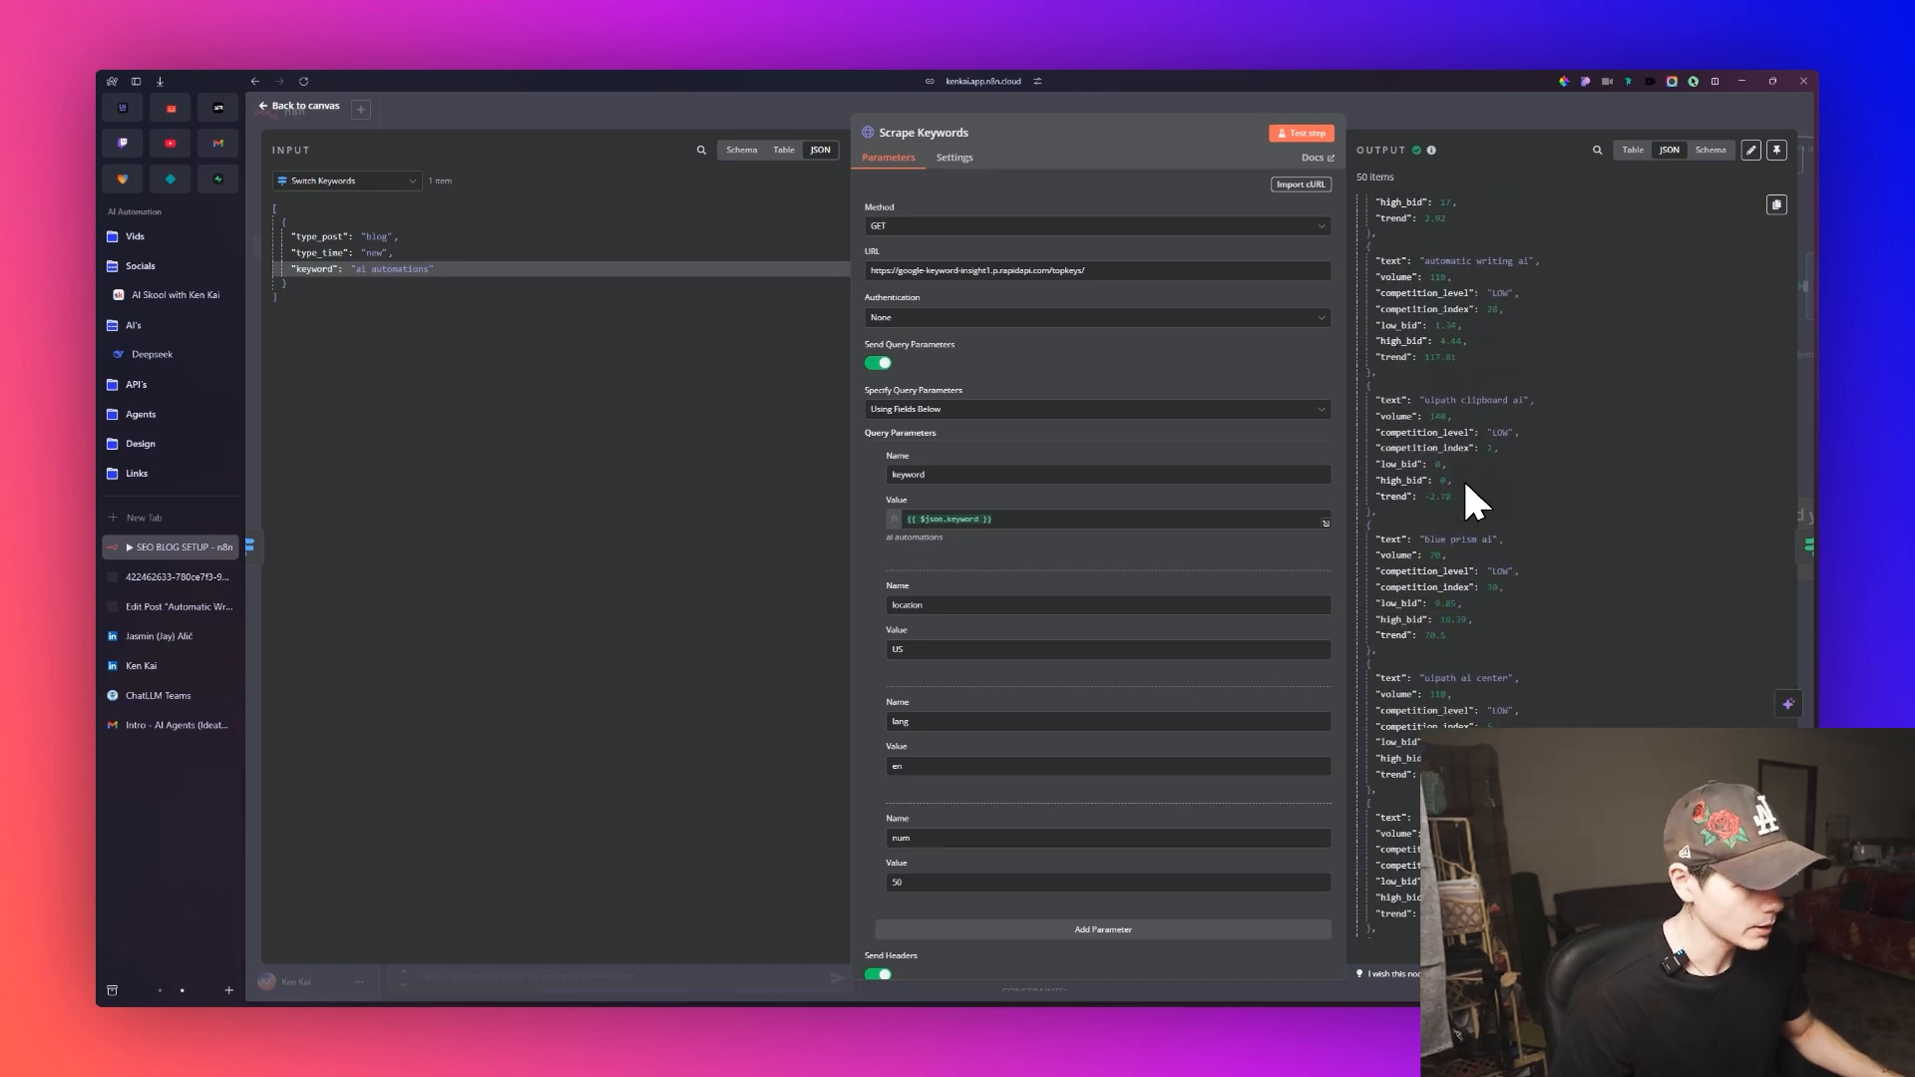
scroll(1462, 479, up, 2)
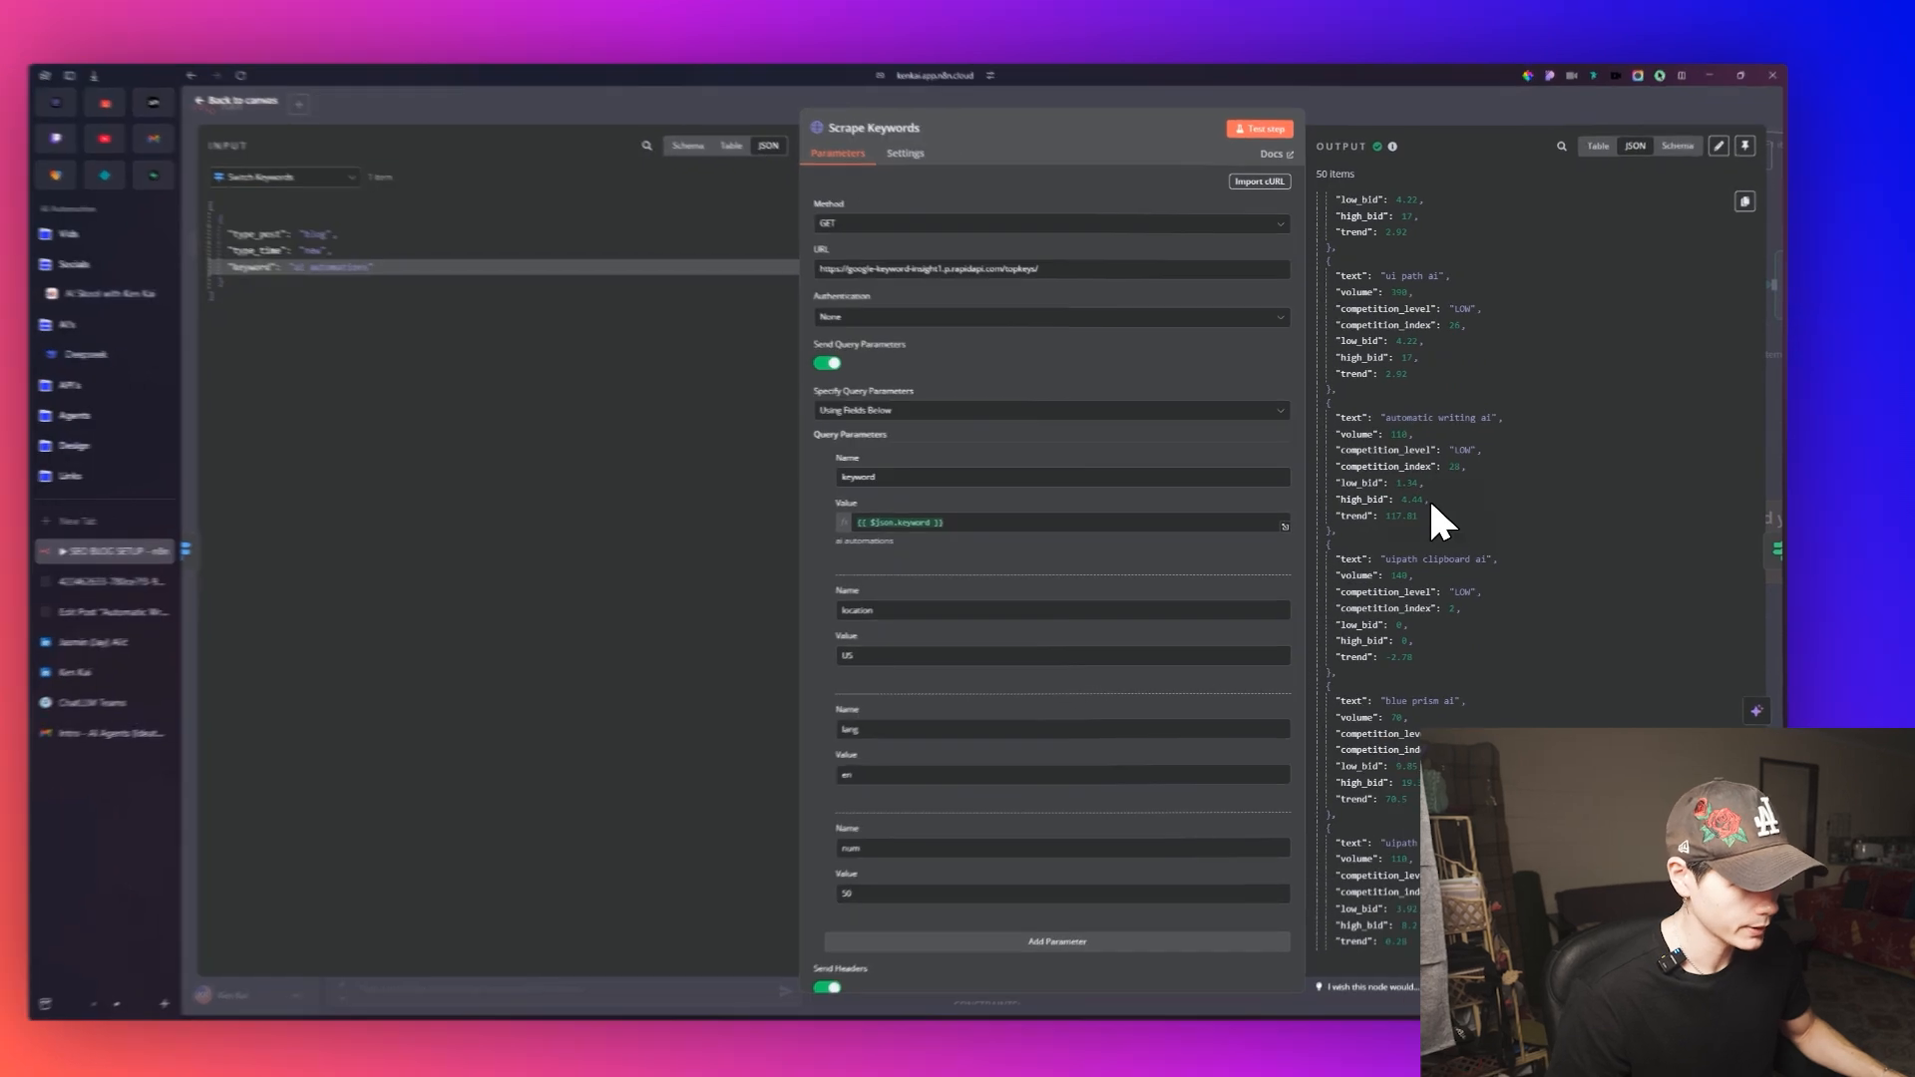
Examine the "automatic writing ai" keyword and its trend value in the Scrape Keywords output, and return to the canvas.
mouse_move(1422, 416)
mouse_down()
mouse_move(1493, 416)
mouse_move(1426, 443)
mouse_up()
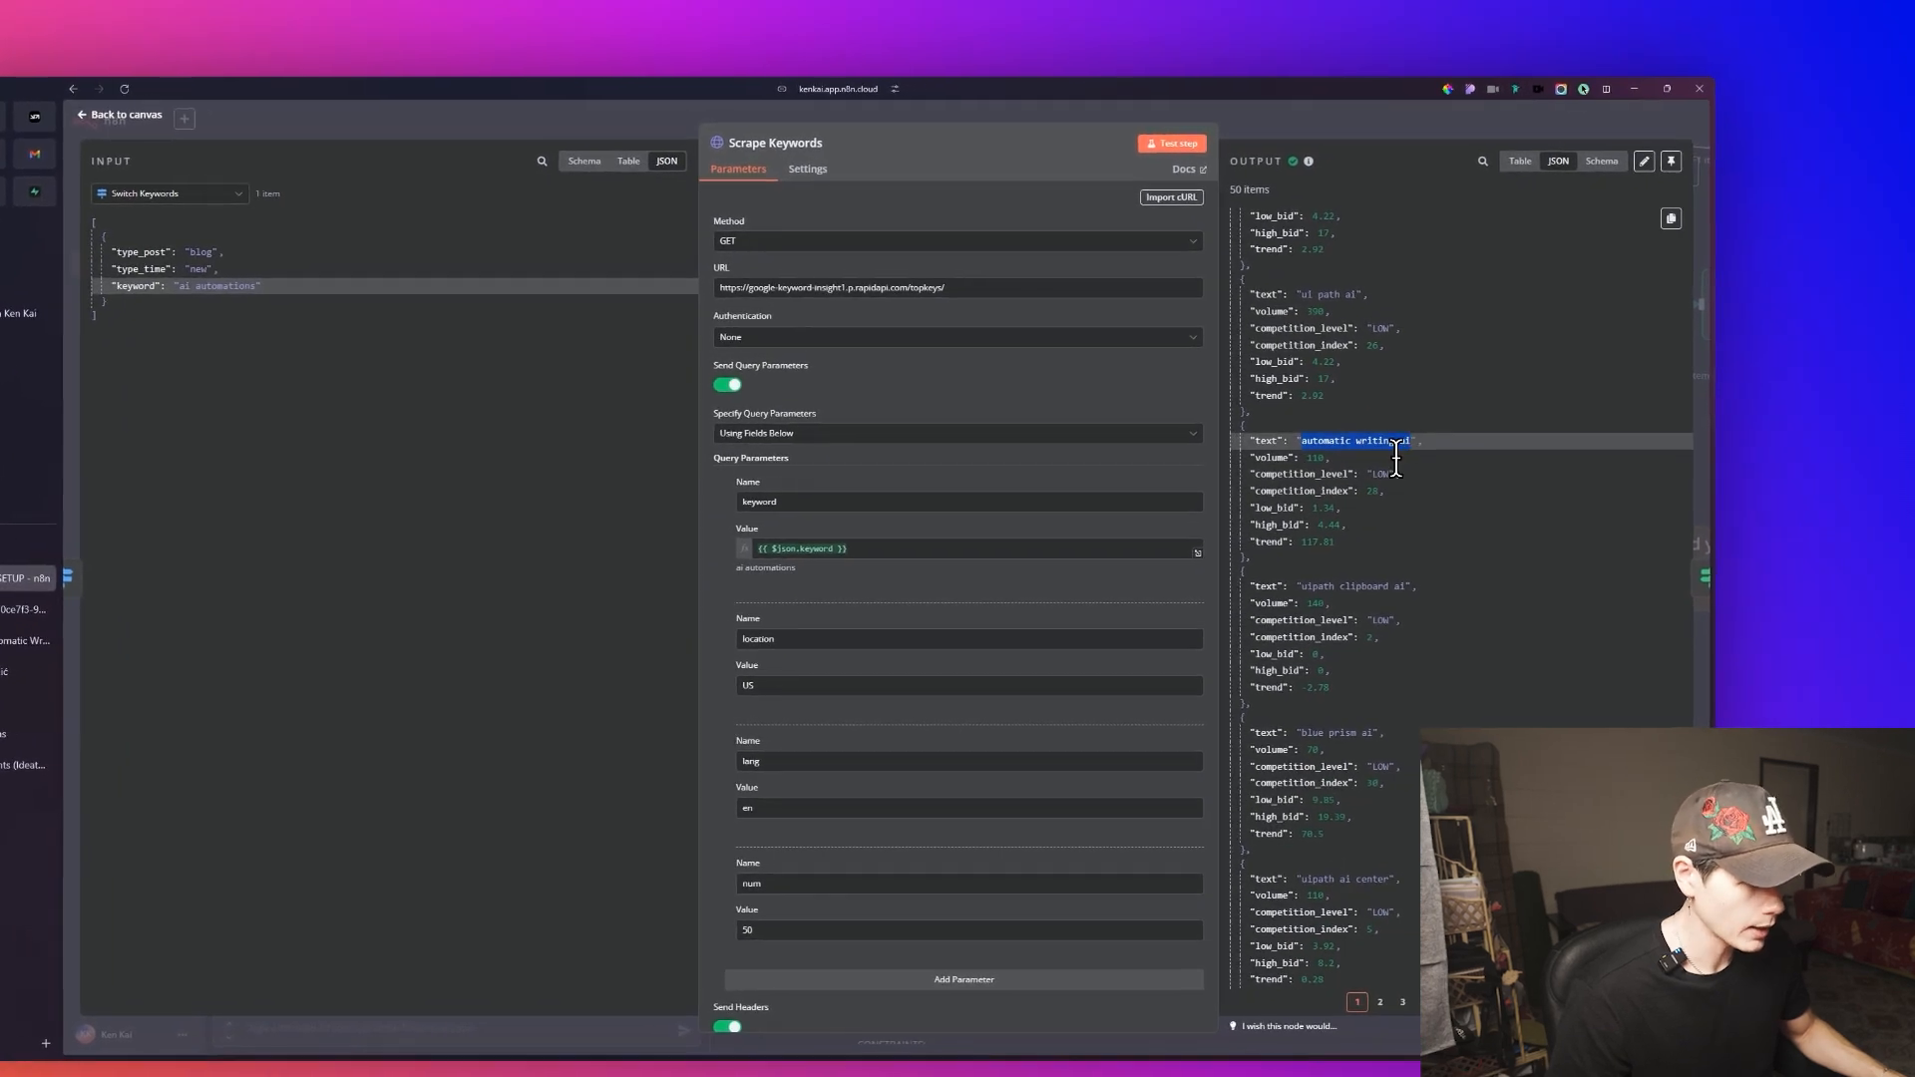
drag(1315, 543, 1363, 518)
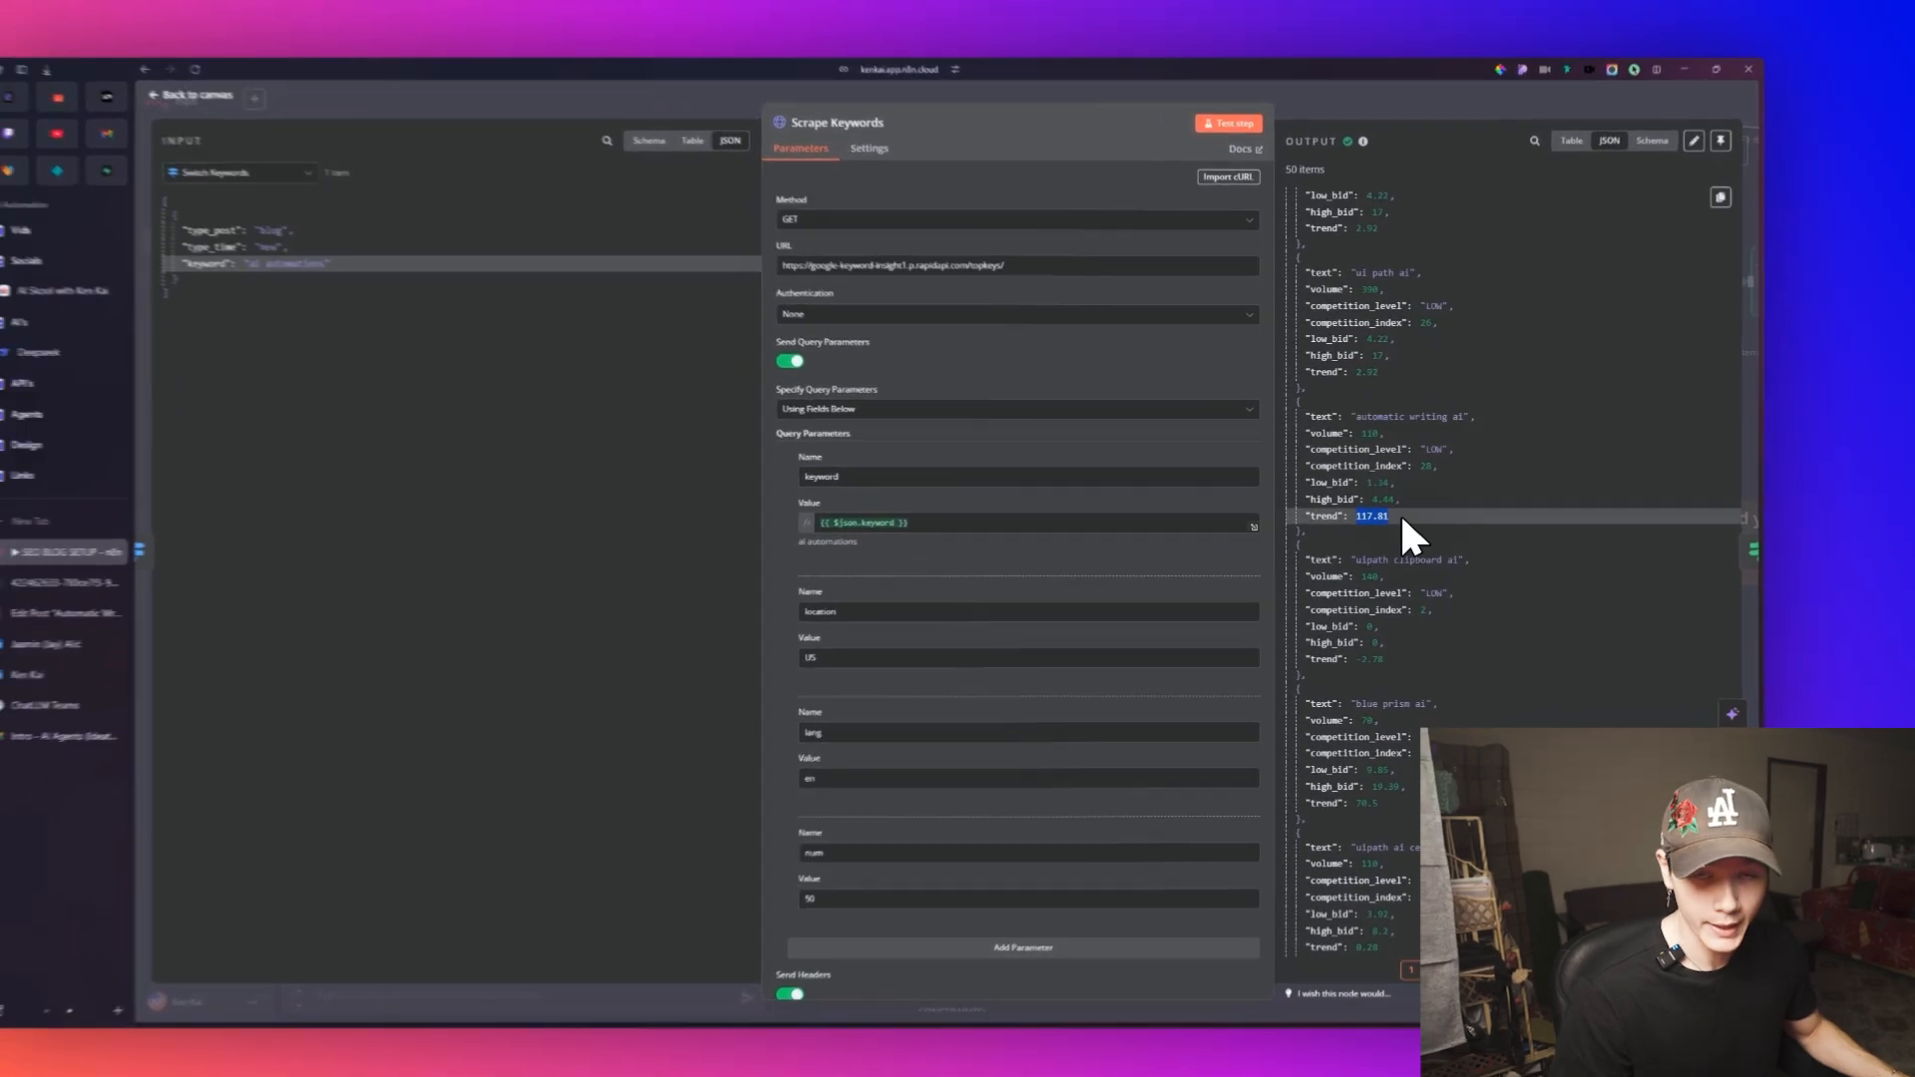
scroll(1365, 504, down, 1)
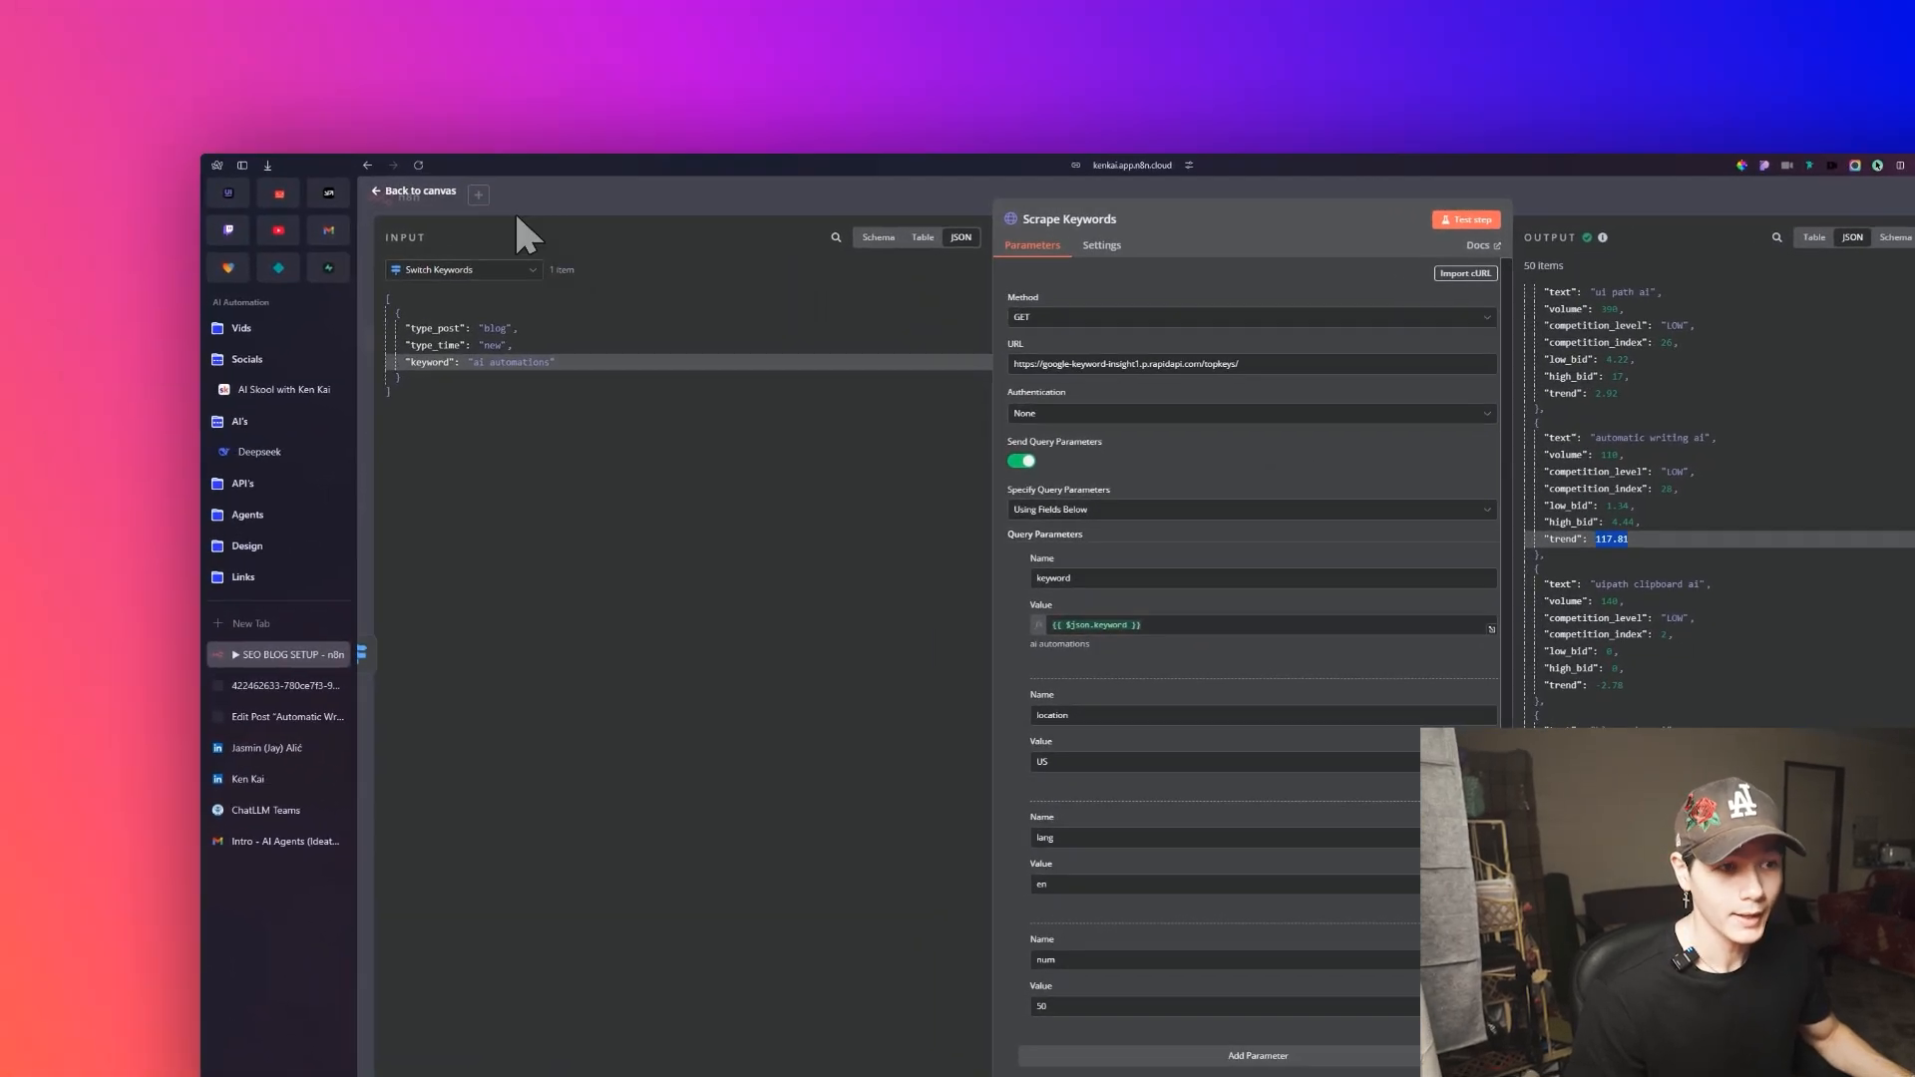
key(Escape)
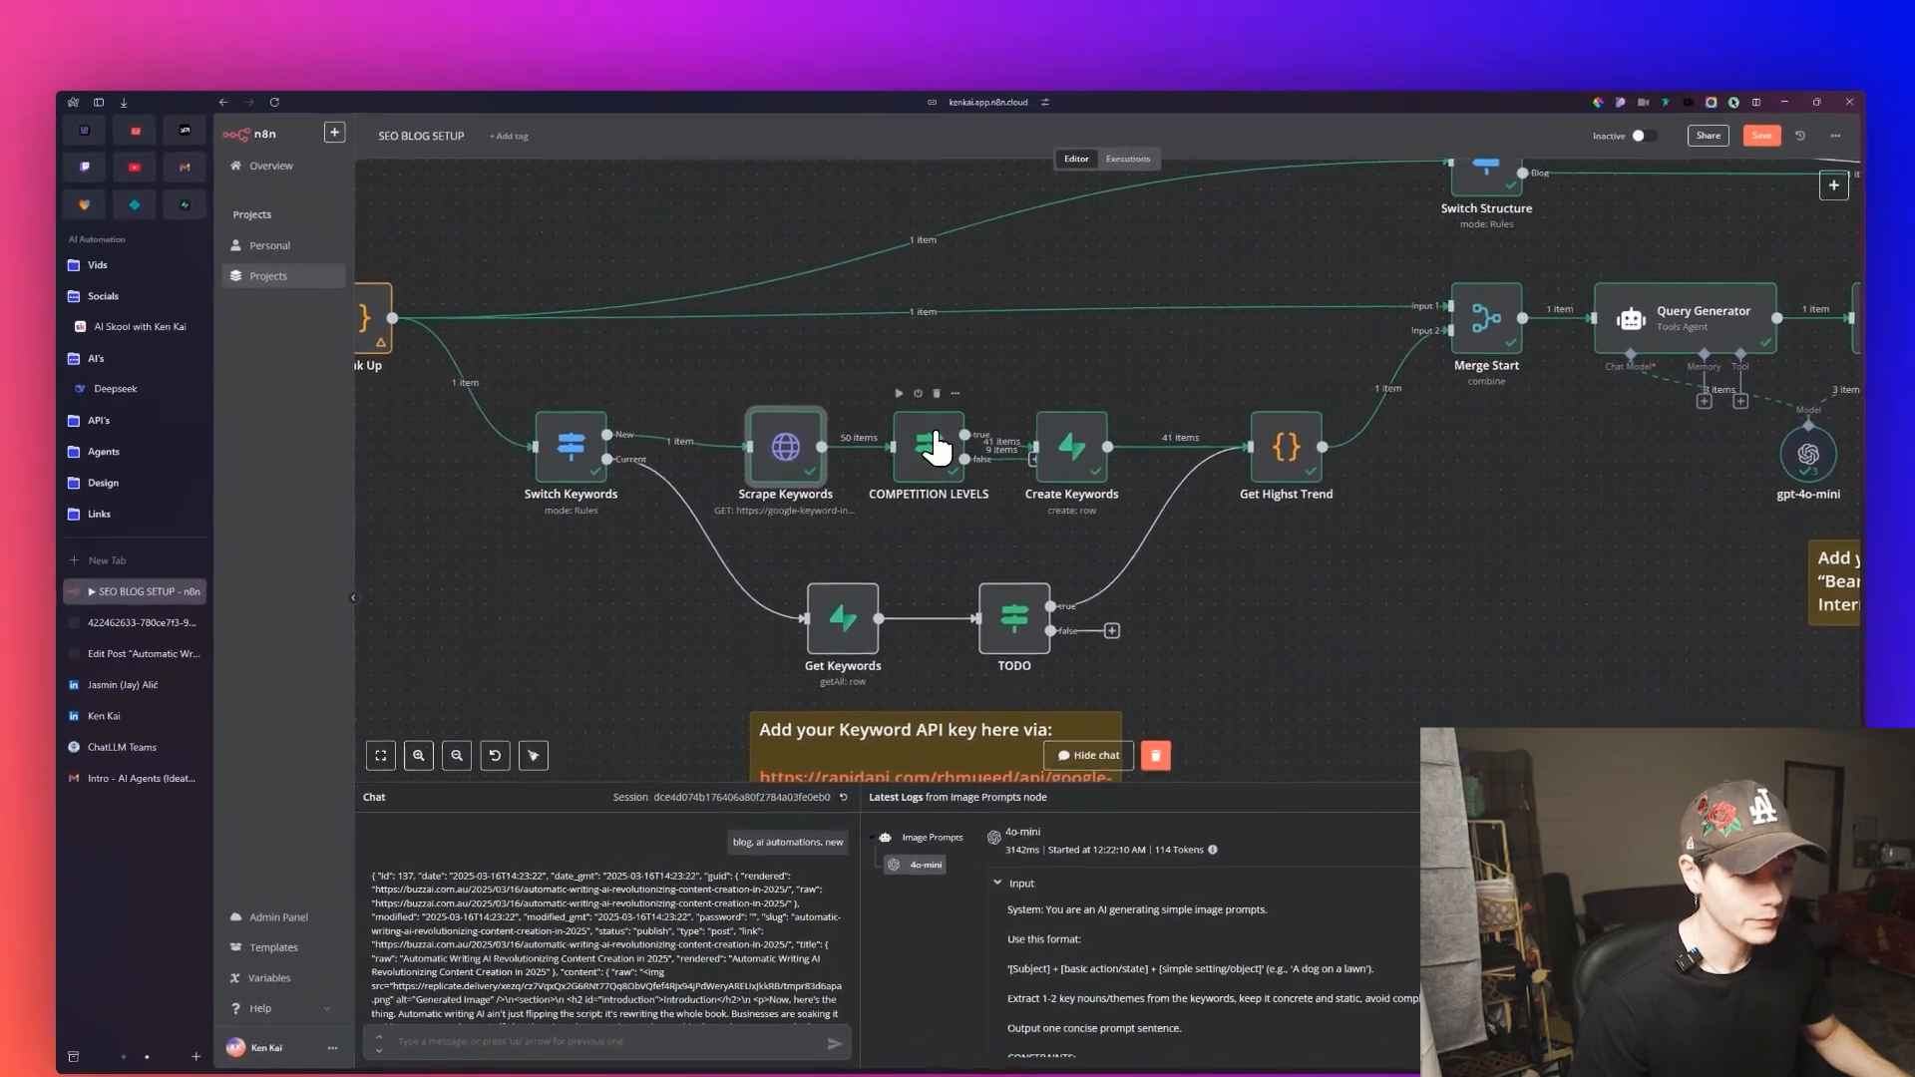
Open the COMPETITION LEVELS node, examine its MEDIUM or LOW conditions, compare the False and True branch items, and return to the canvas.
double_click(908, 462)
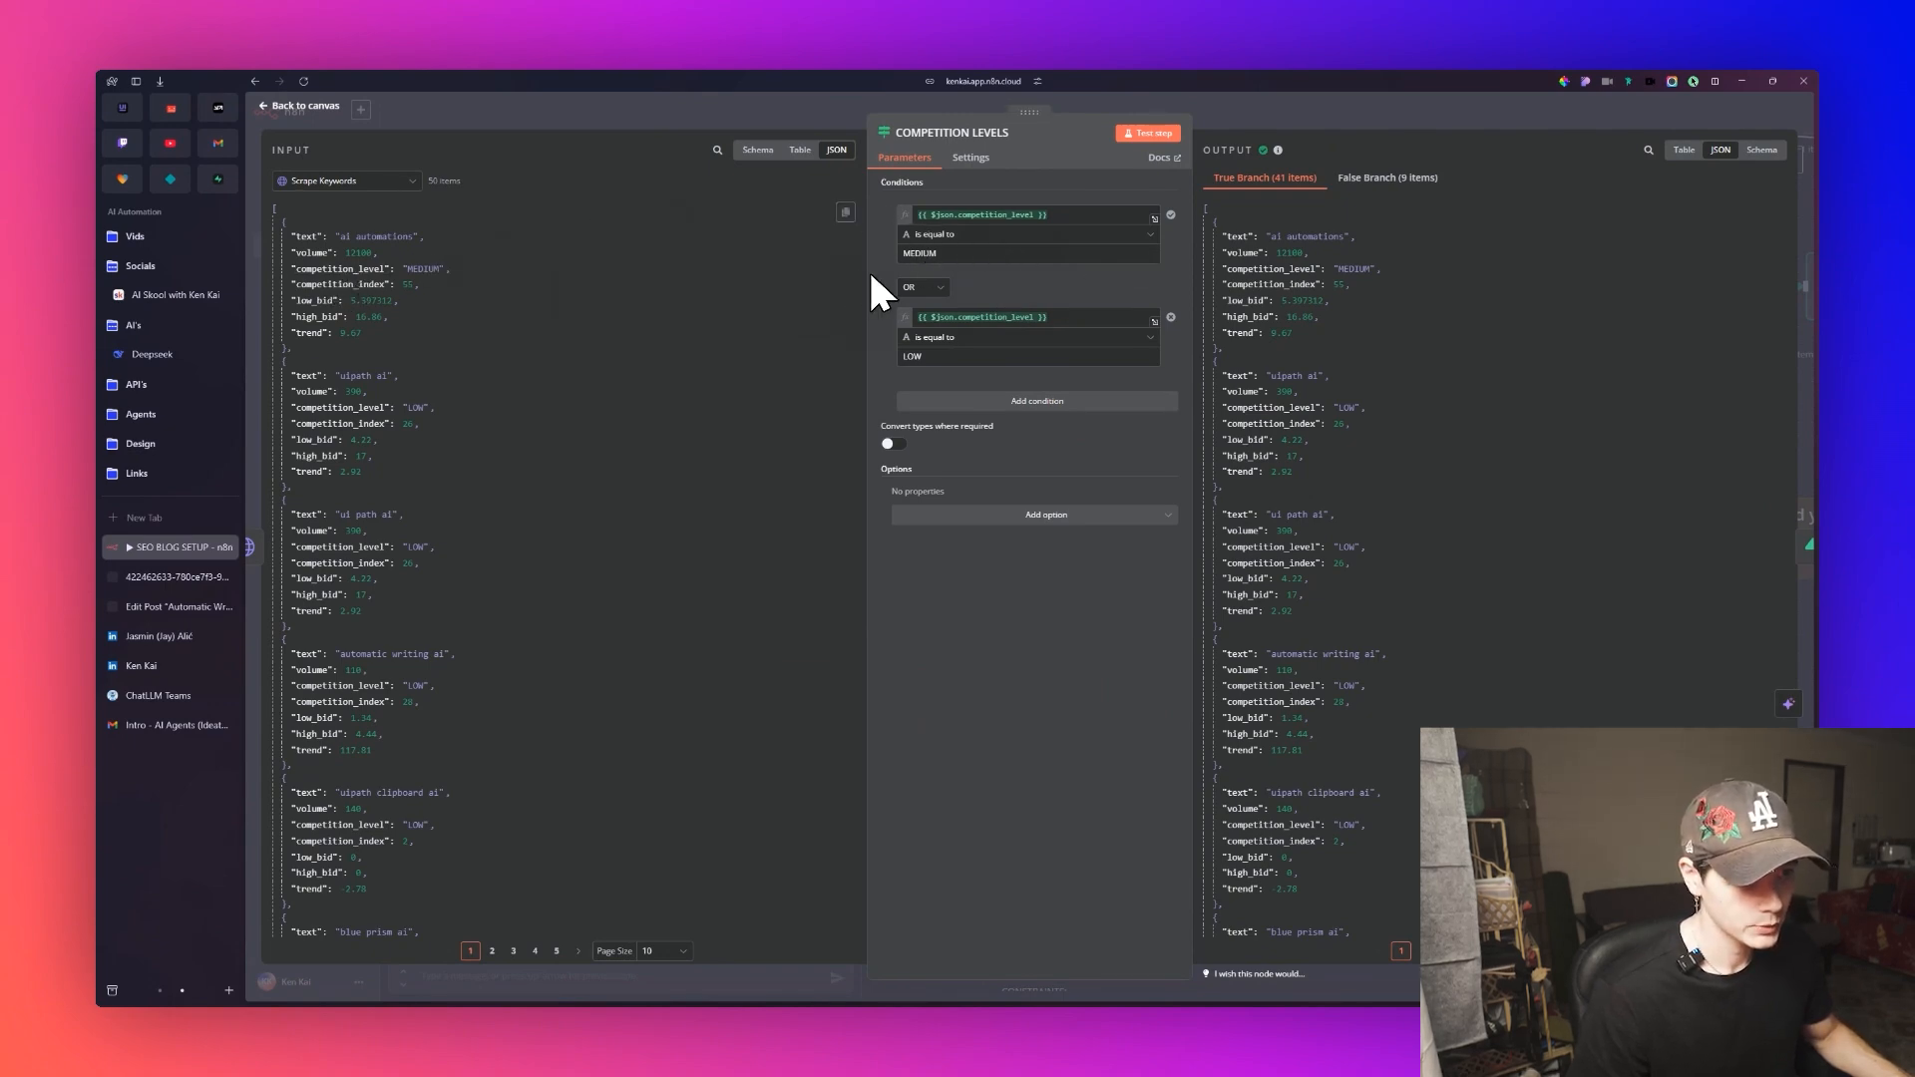
click(916, 355)
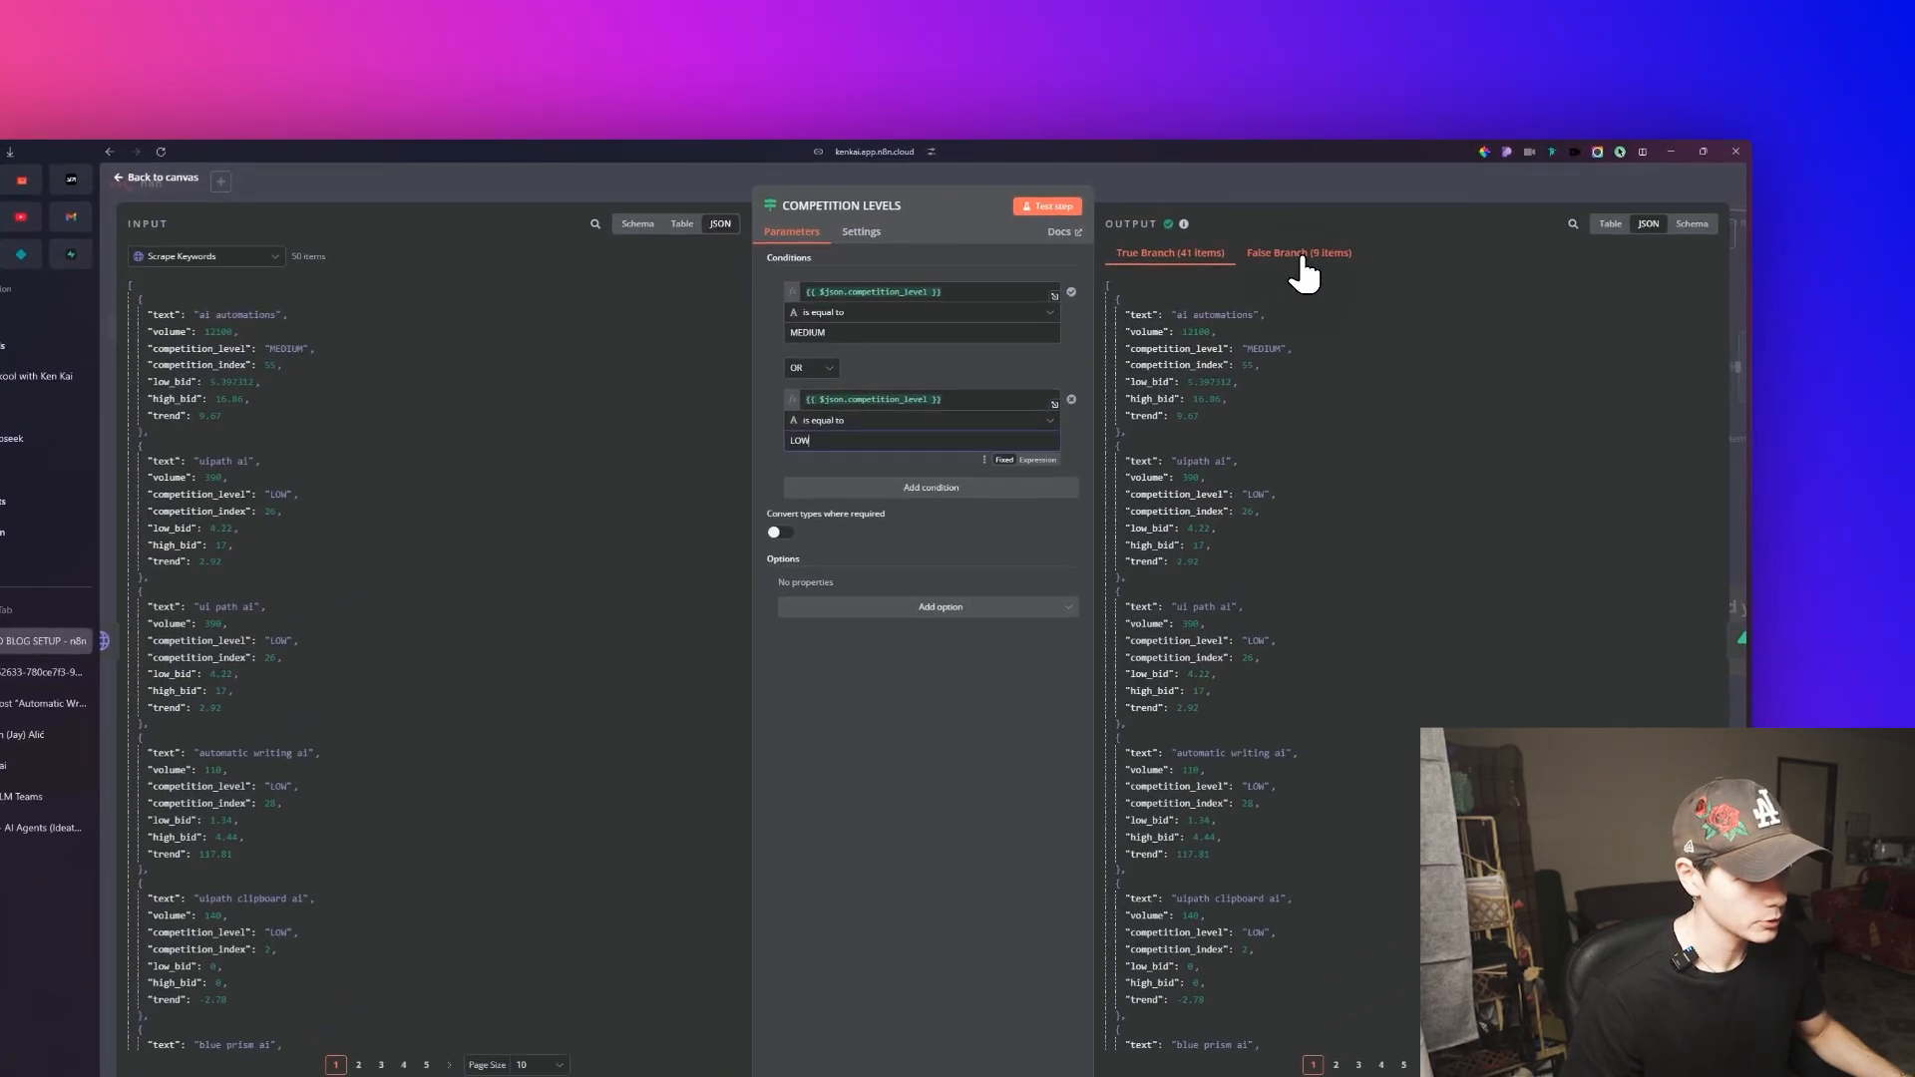
click(1297, 254)
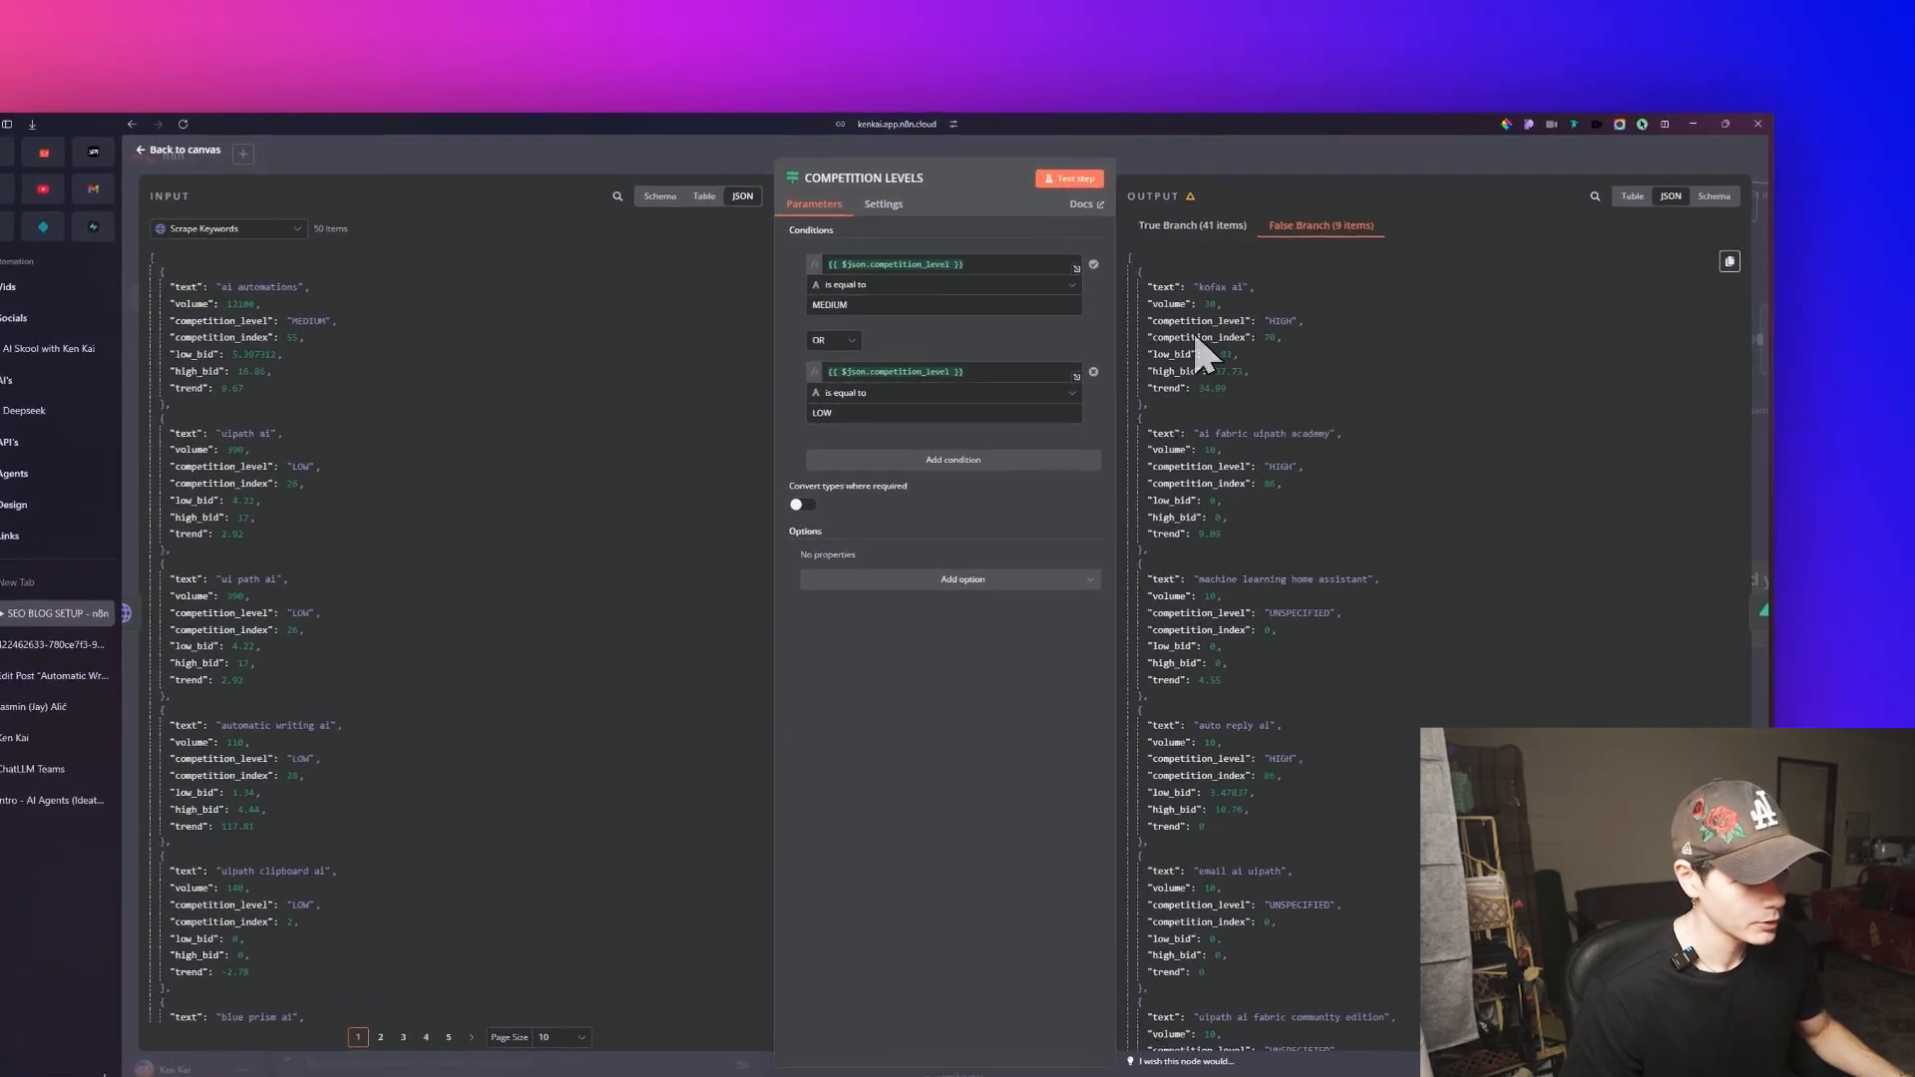
drag(1153, 344, 1219, 343)
click(1272, 342)
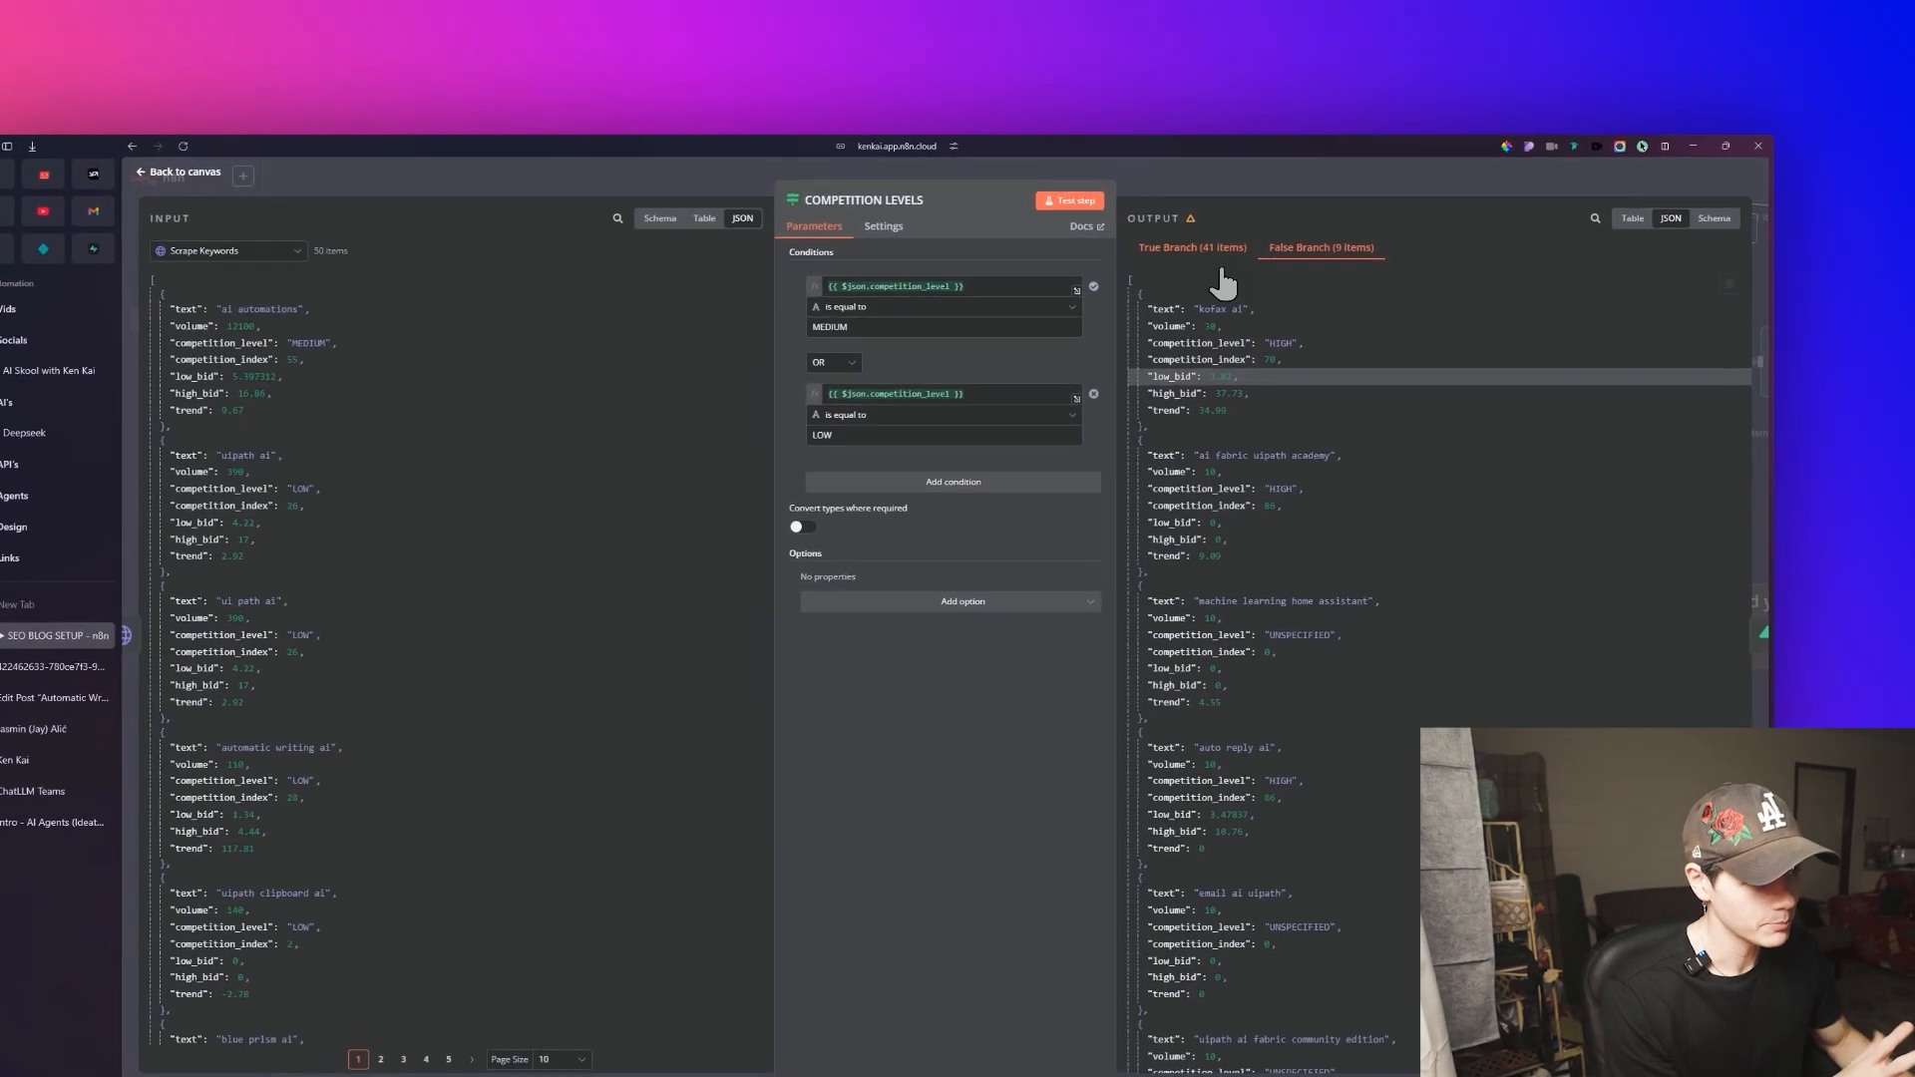
click(1265, 178)
scroll(1316, 299, down, 5)
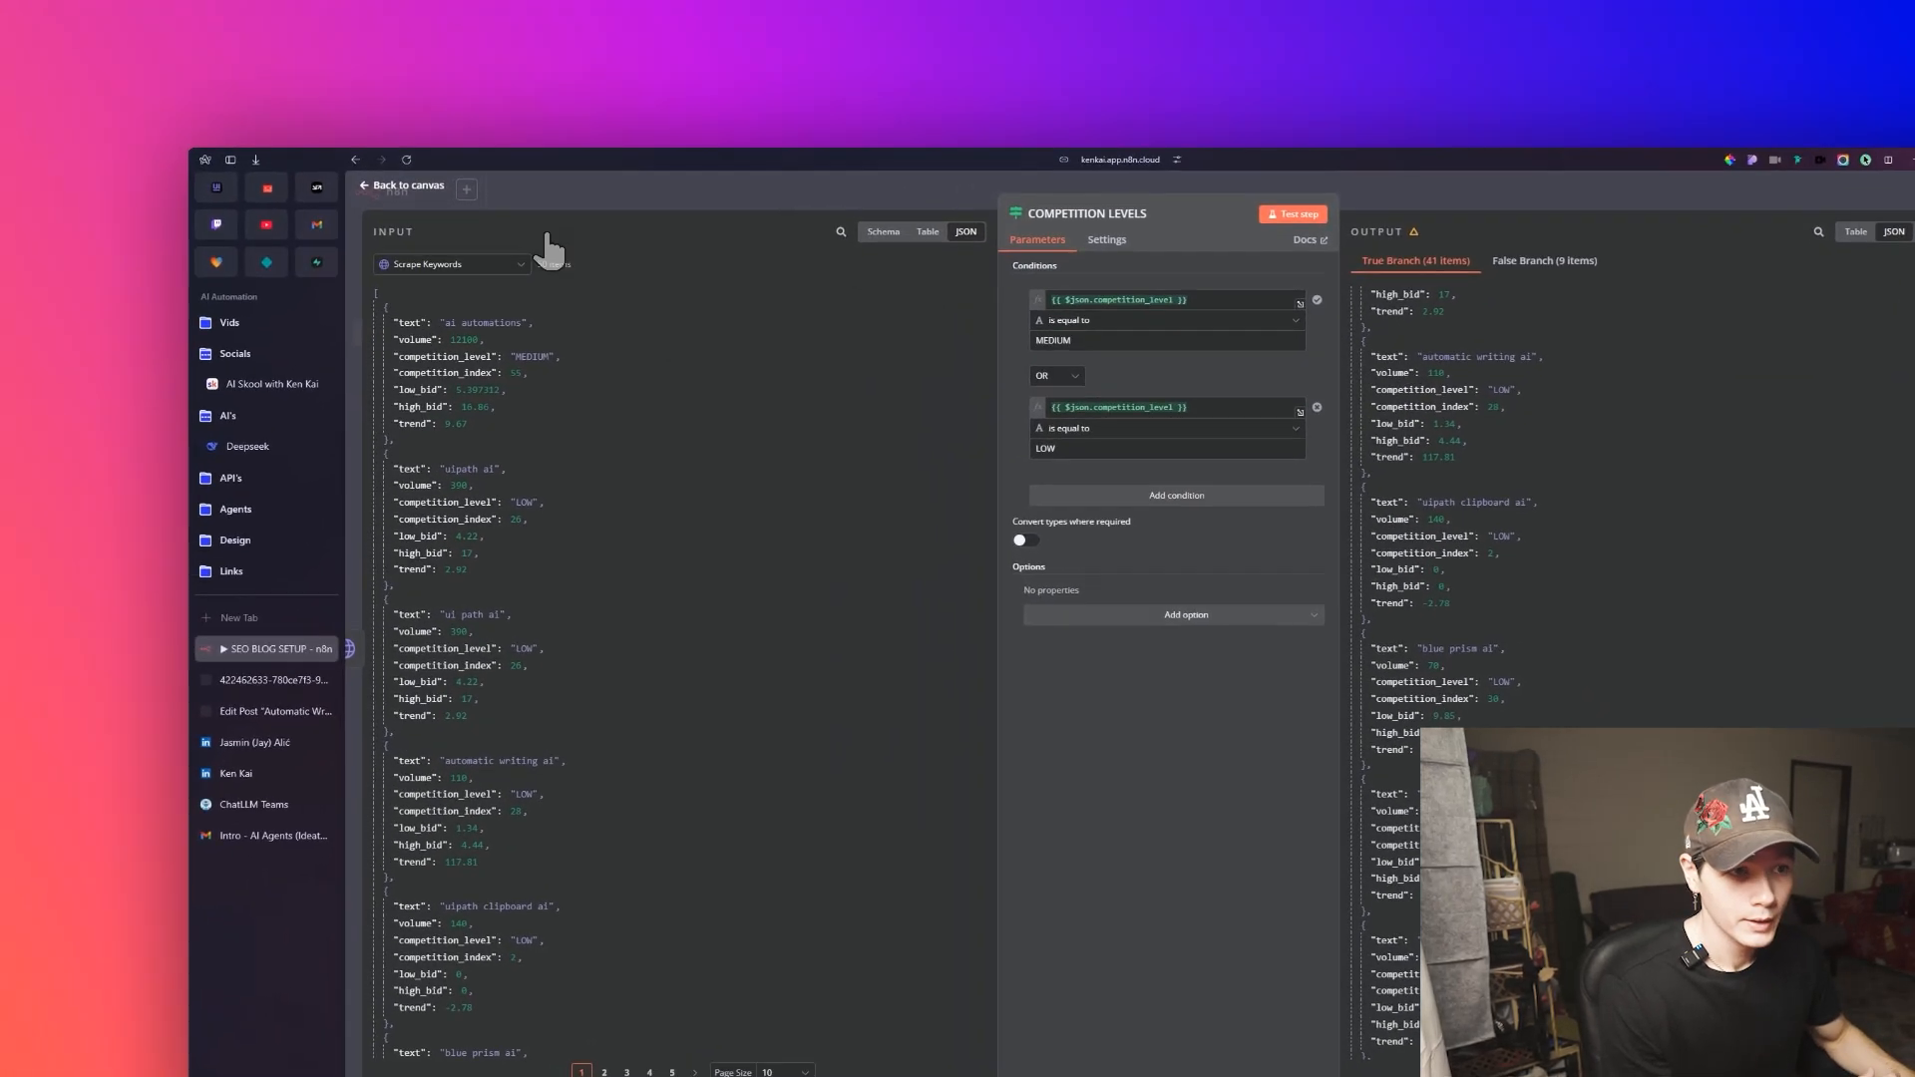
key(Escape)
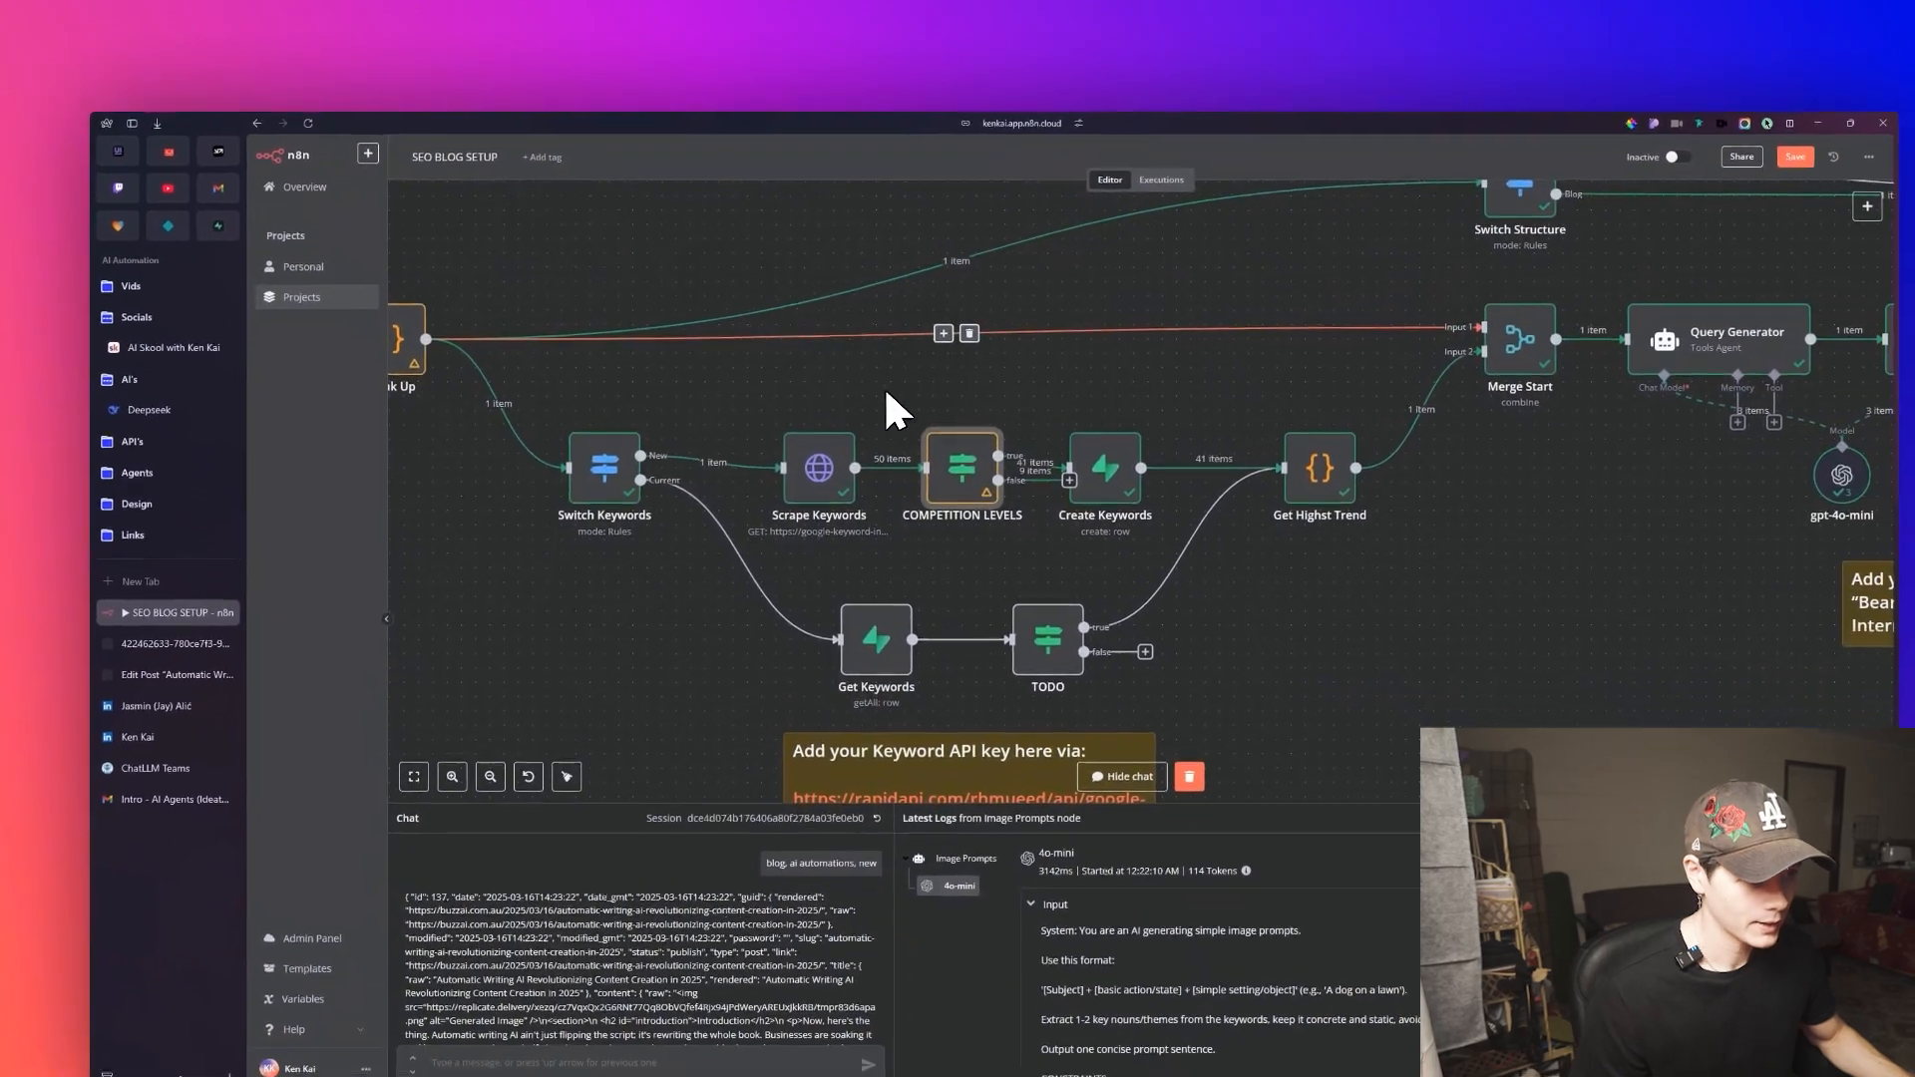
Open the Create Keywords node to view its field mapping, and switch to Supabase to open the keywords table.
scroll(1309, 567, right, 5)
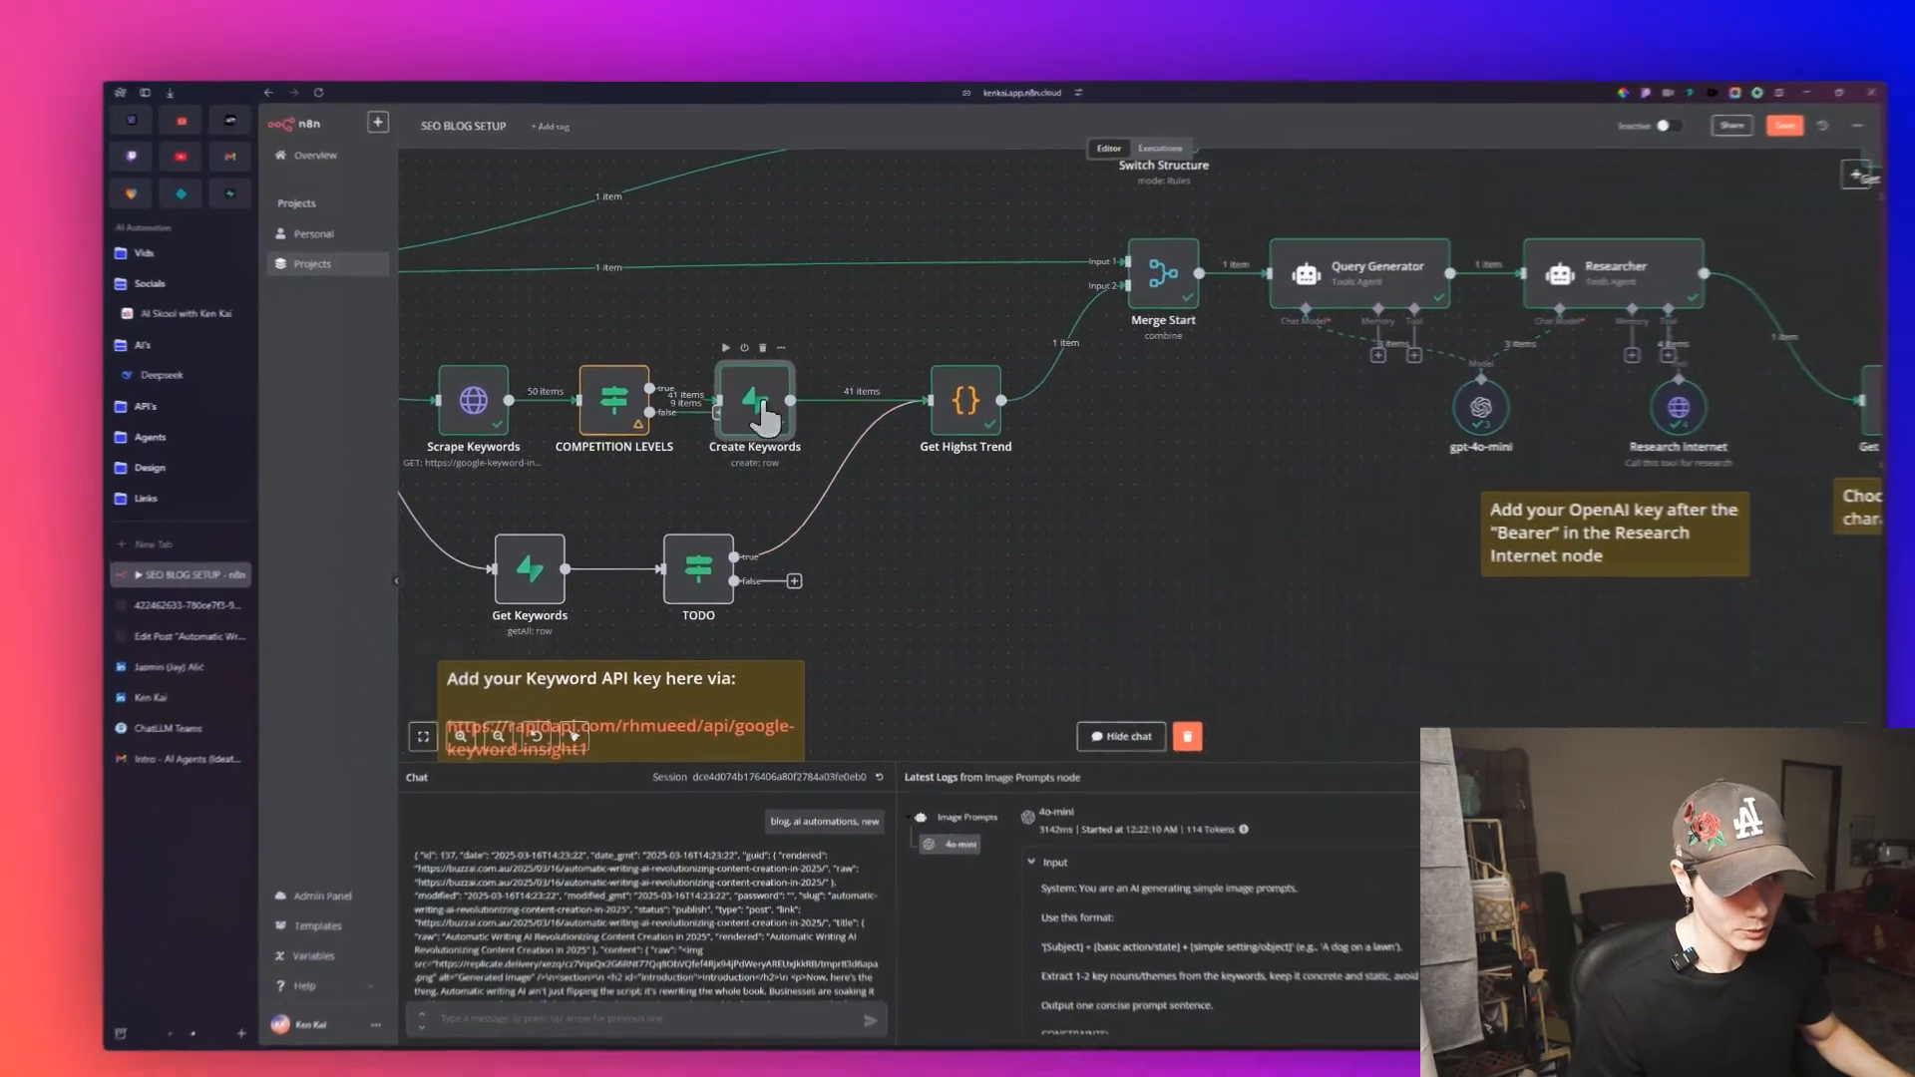
double_click(781, 429)
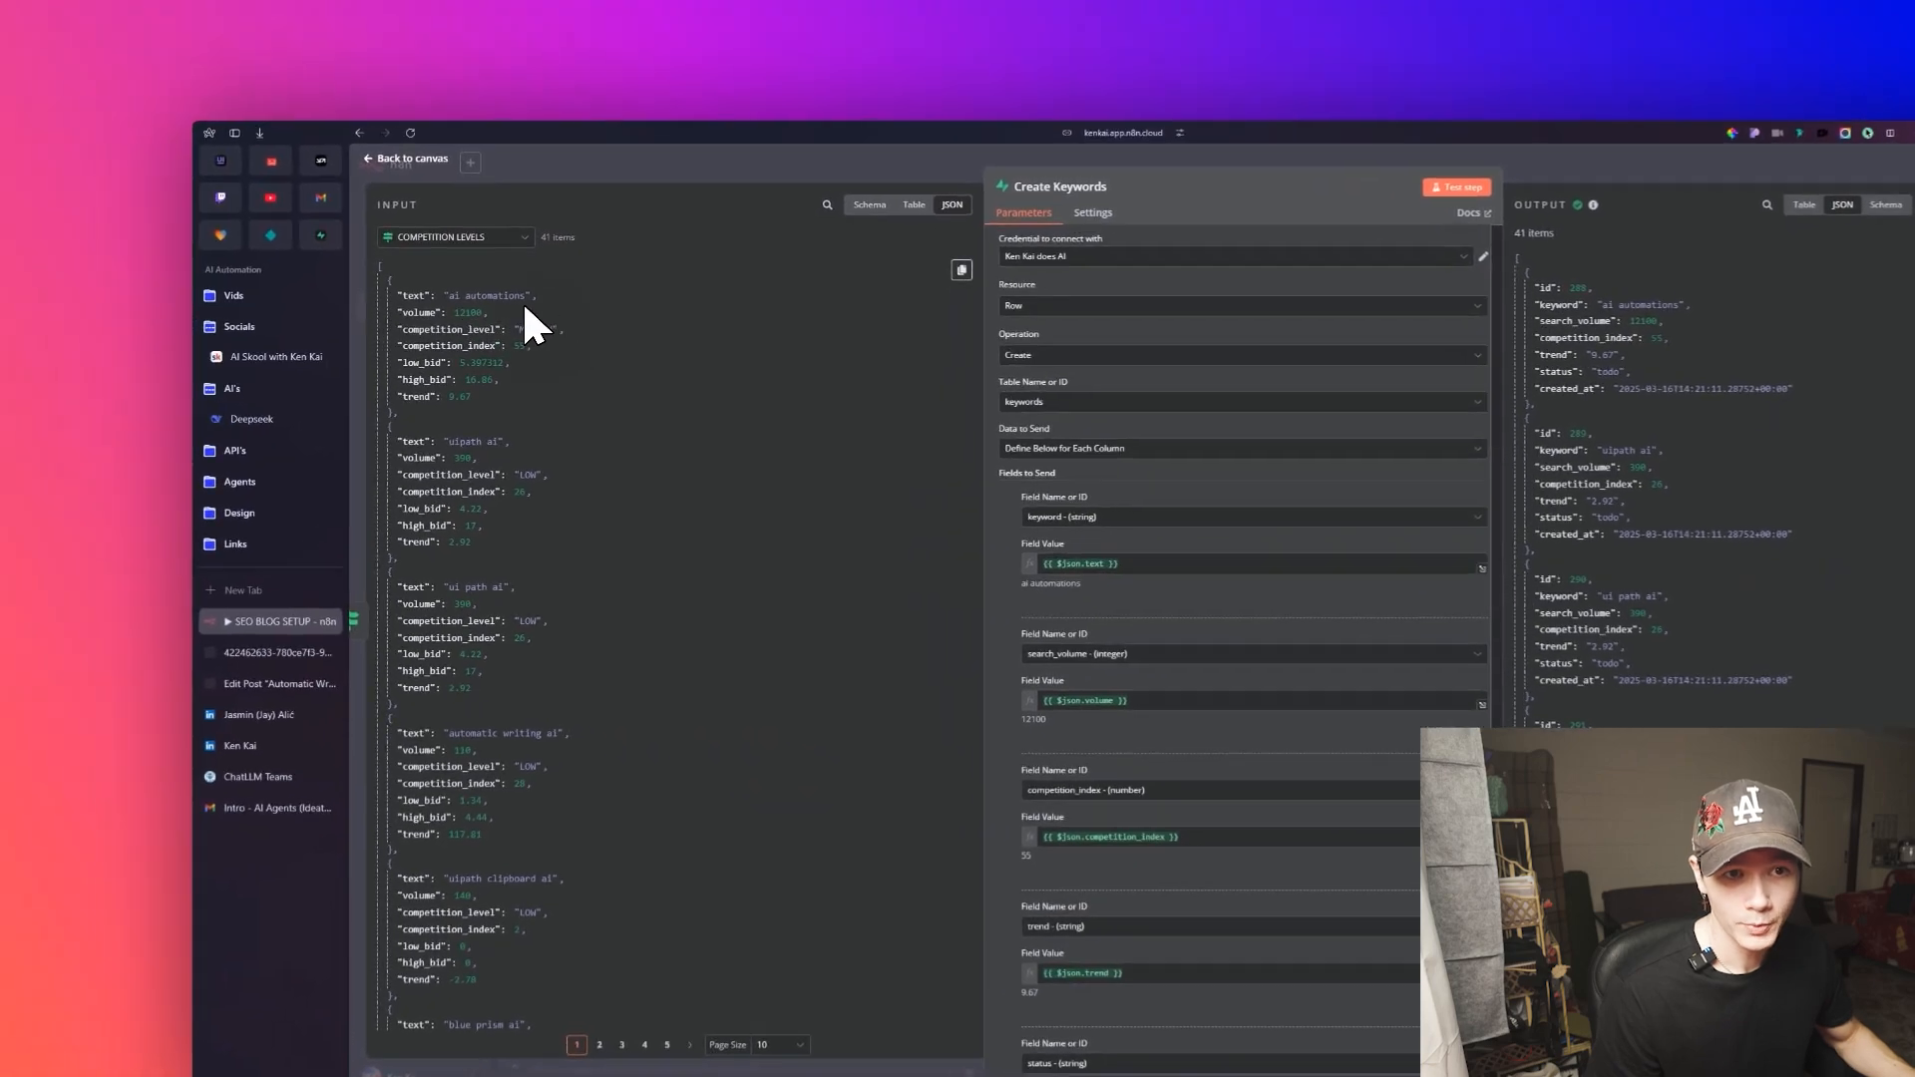
click(179, 197)
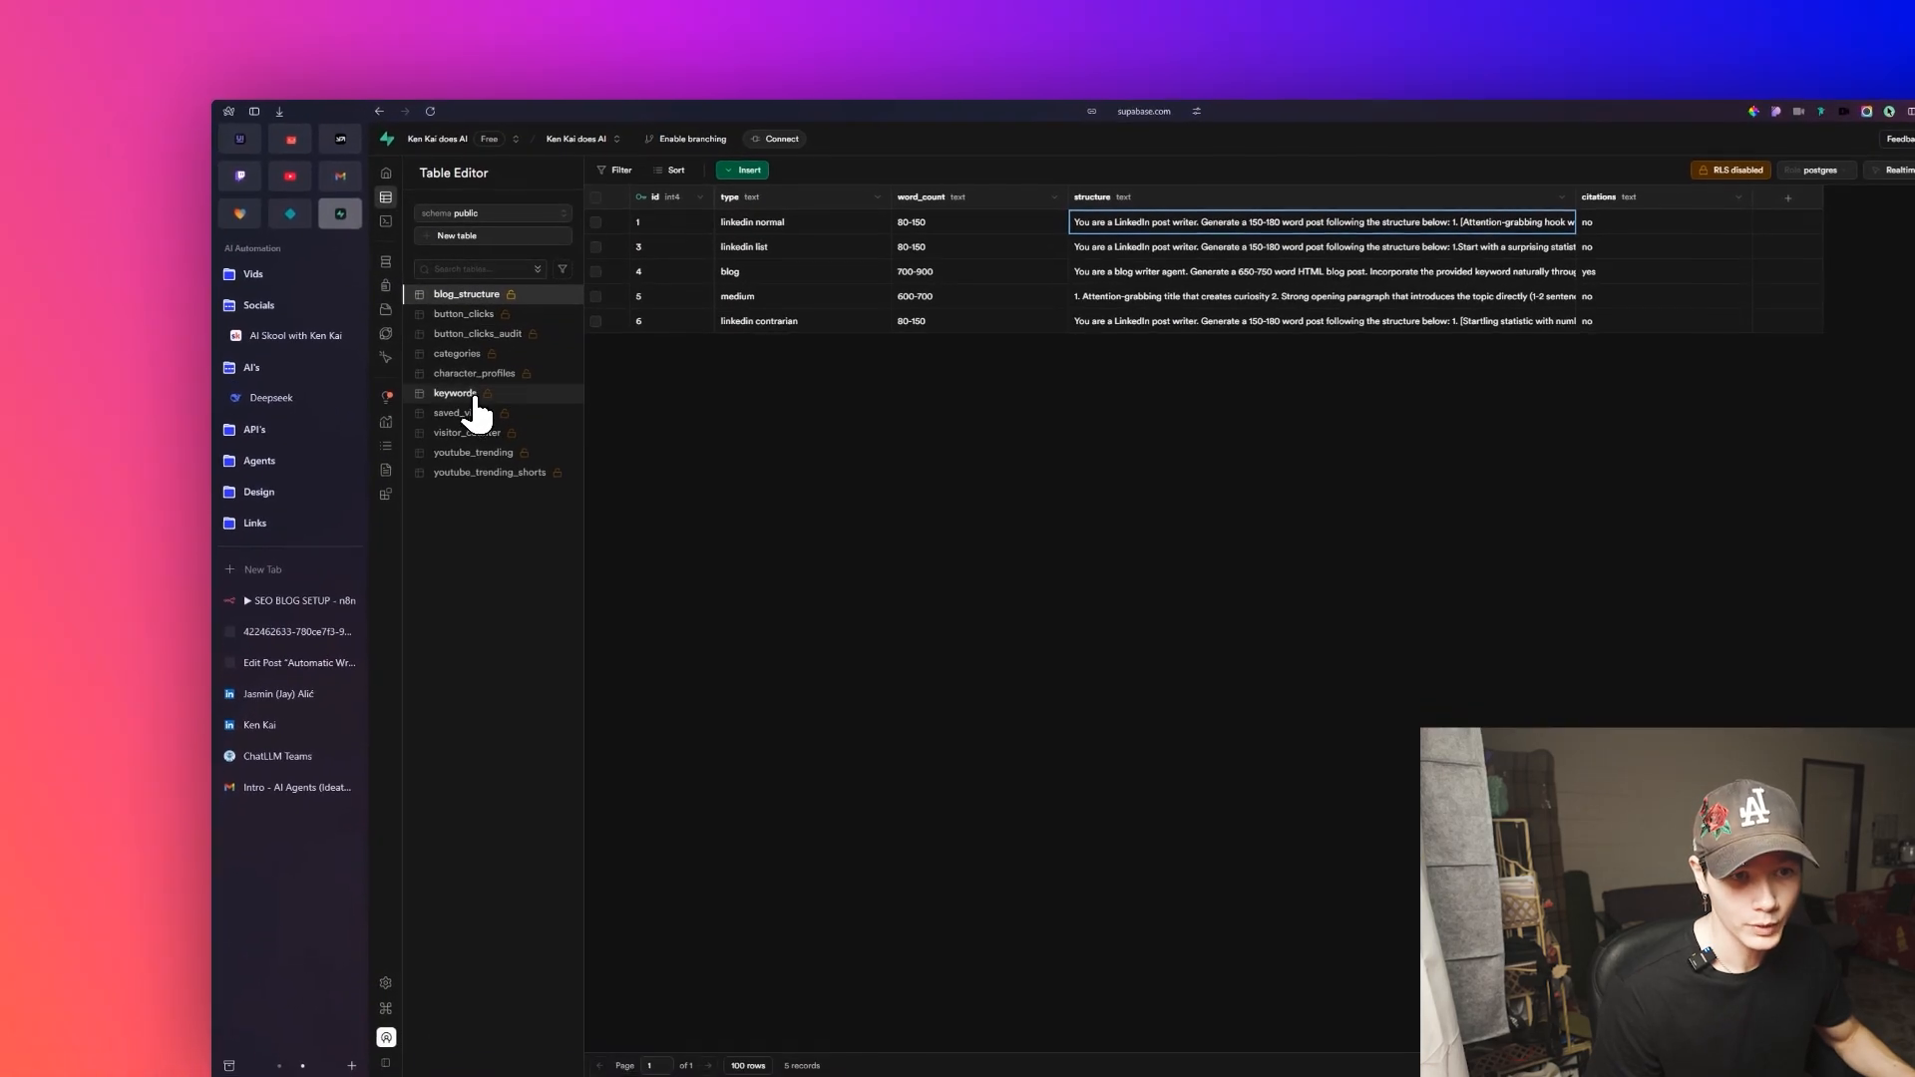
click(465, 411)
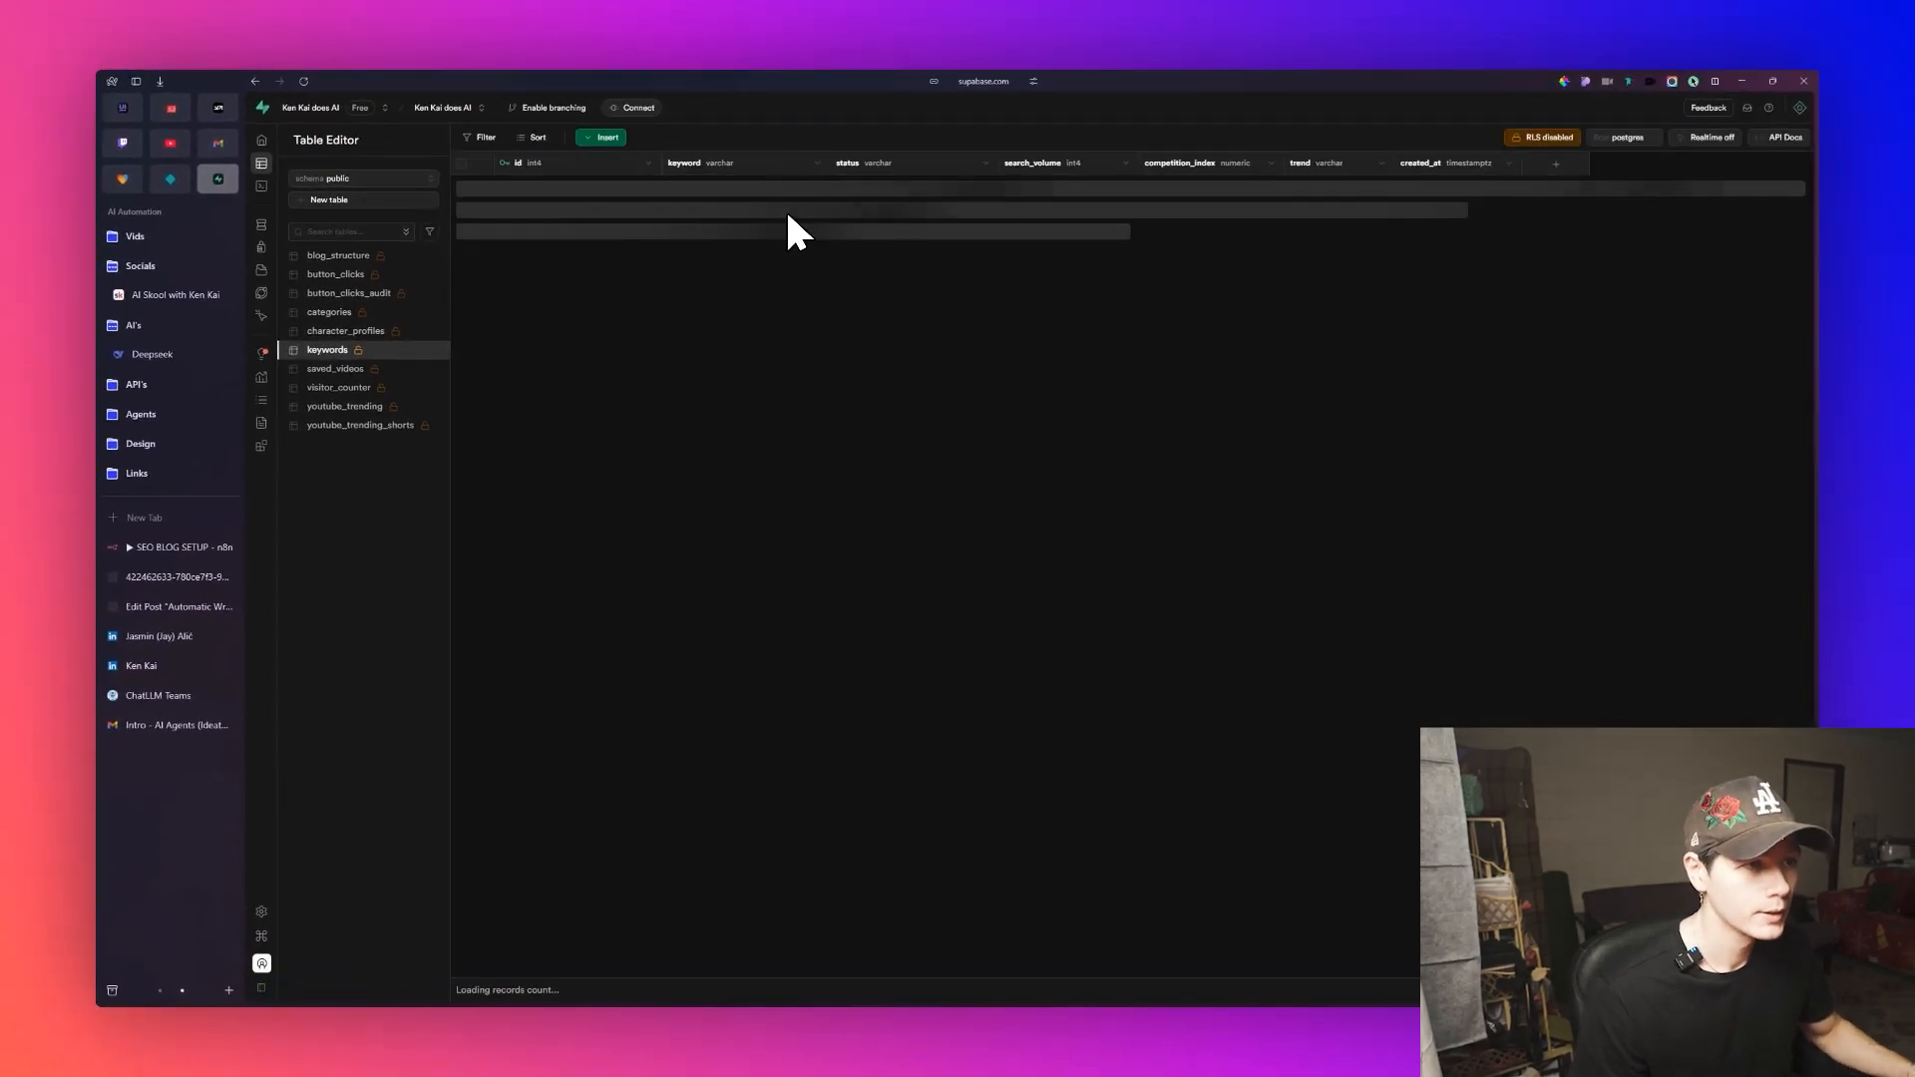
Examine the status and trend columns of the stored keywords, and return to the workflow canvas in n8n.
scroll(803, 300, down, 10)
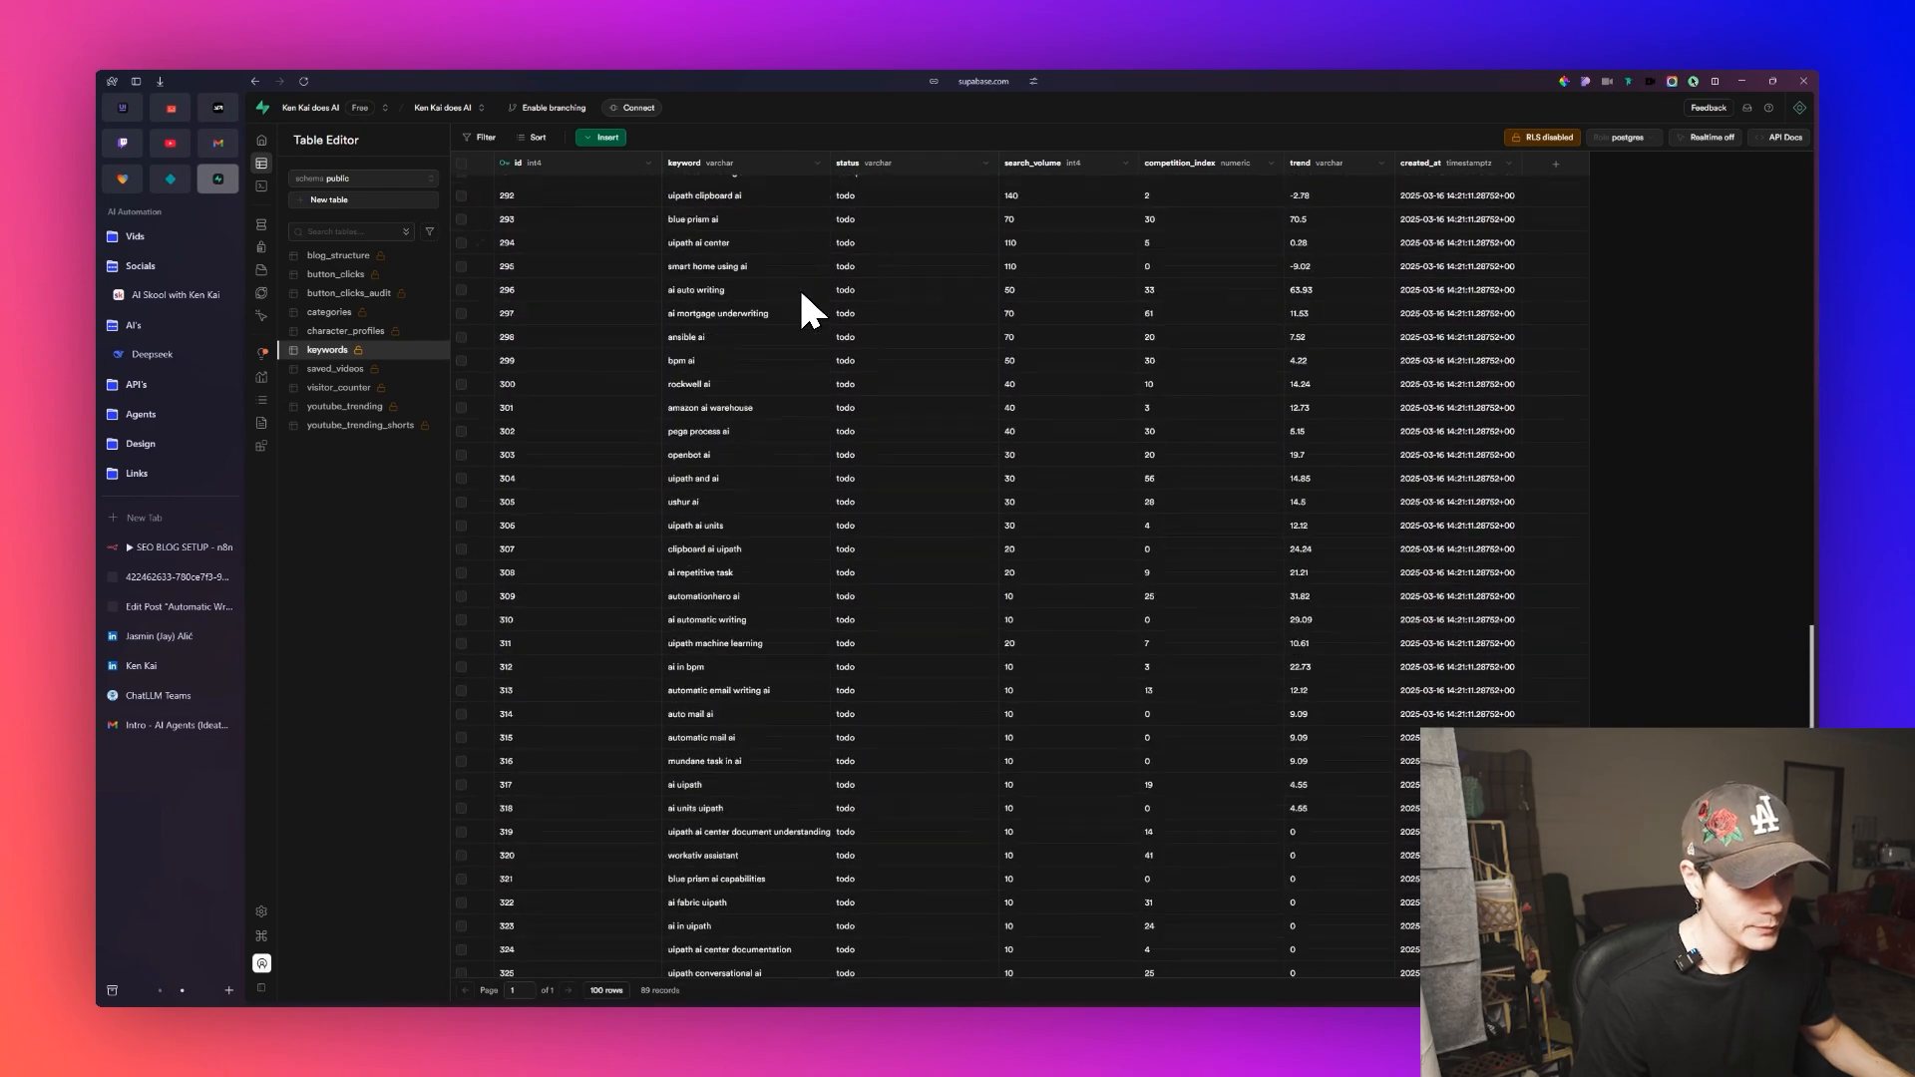
scroll(813, 304, up, 4)
scroll(898, 638, down, 2)
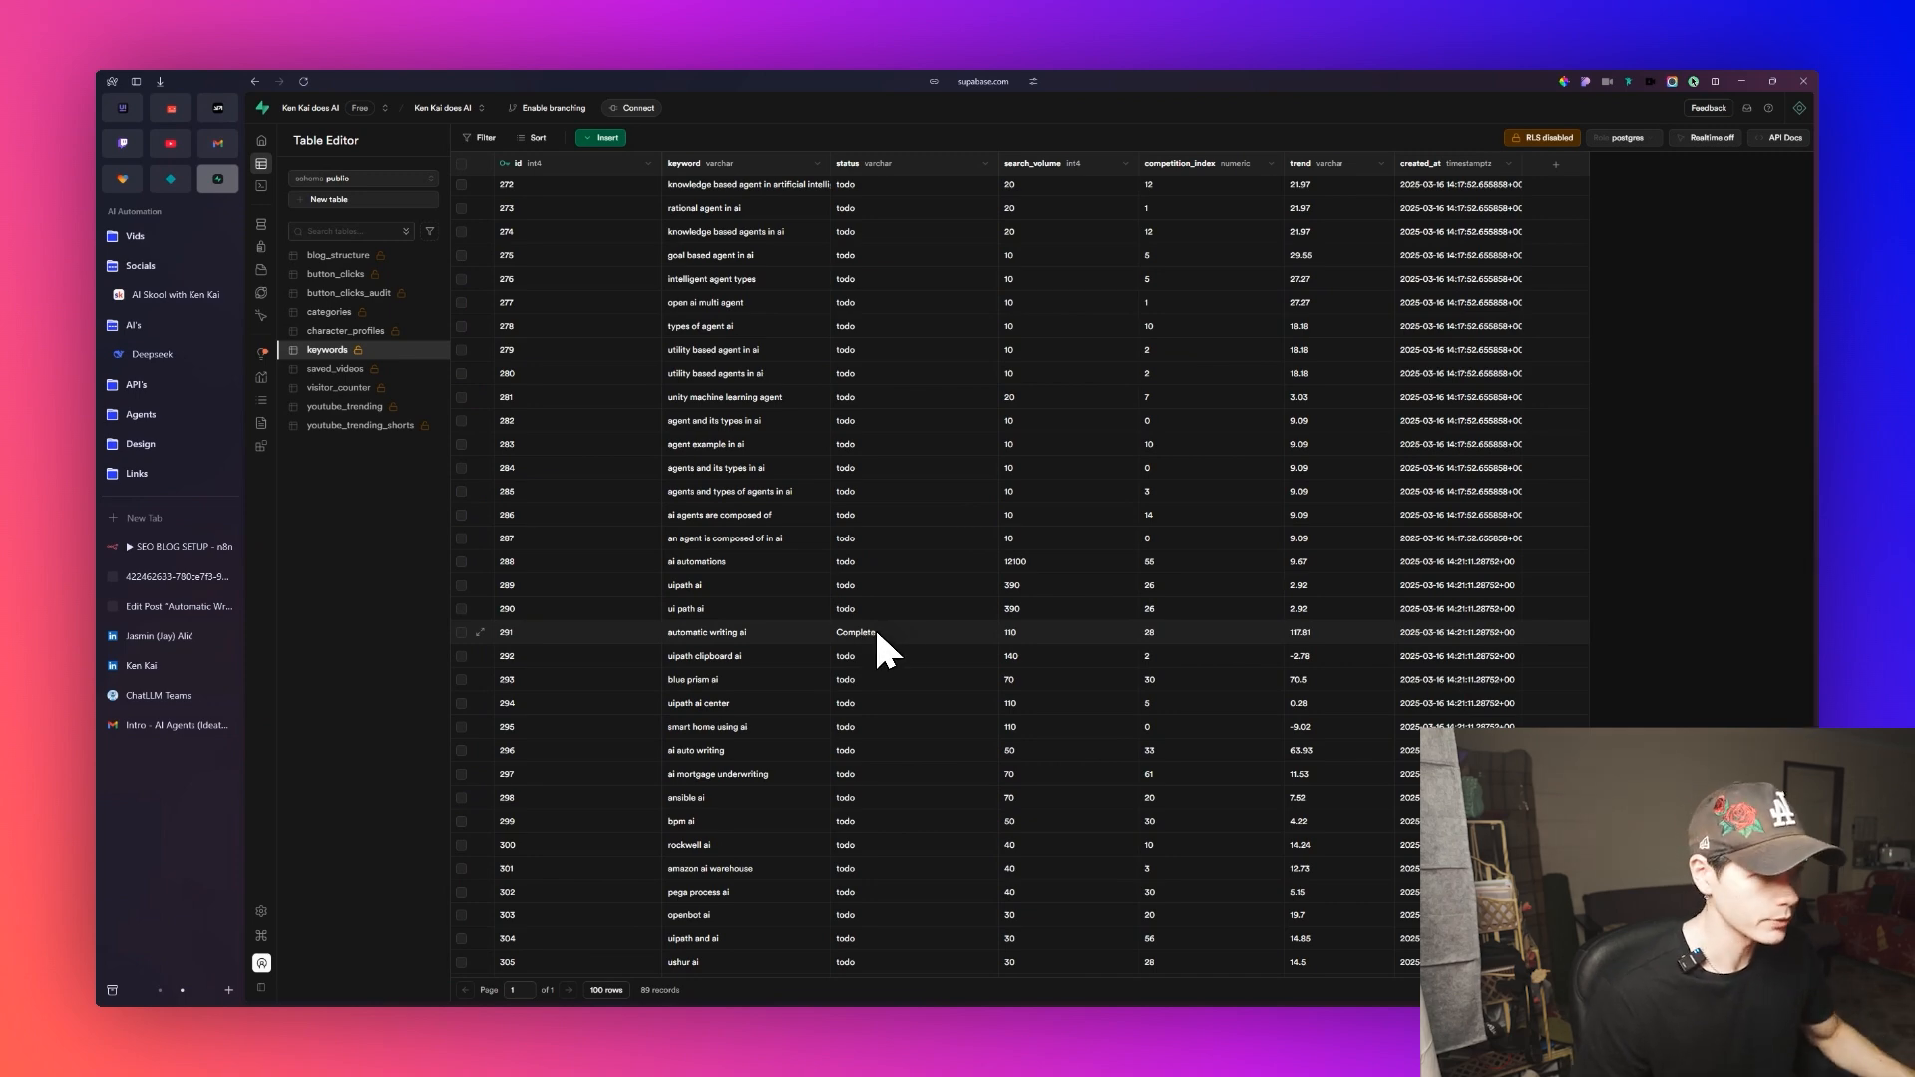
scroll(1047, 559, up, 8)
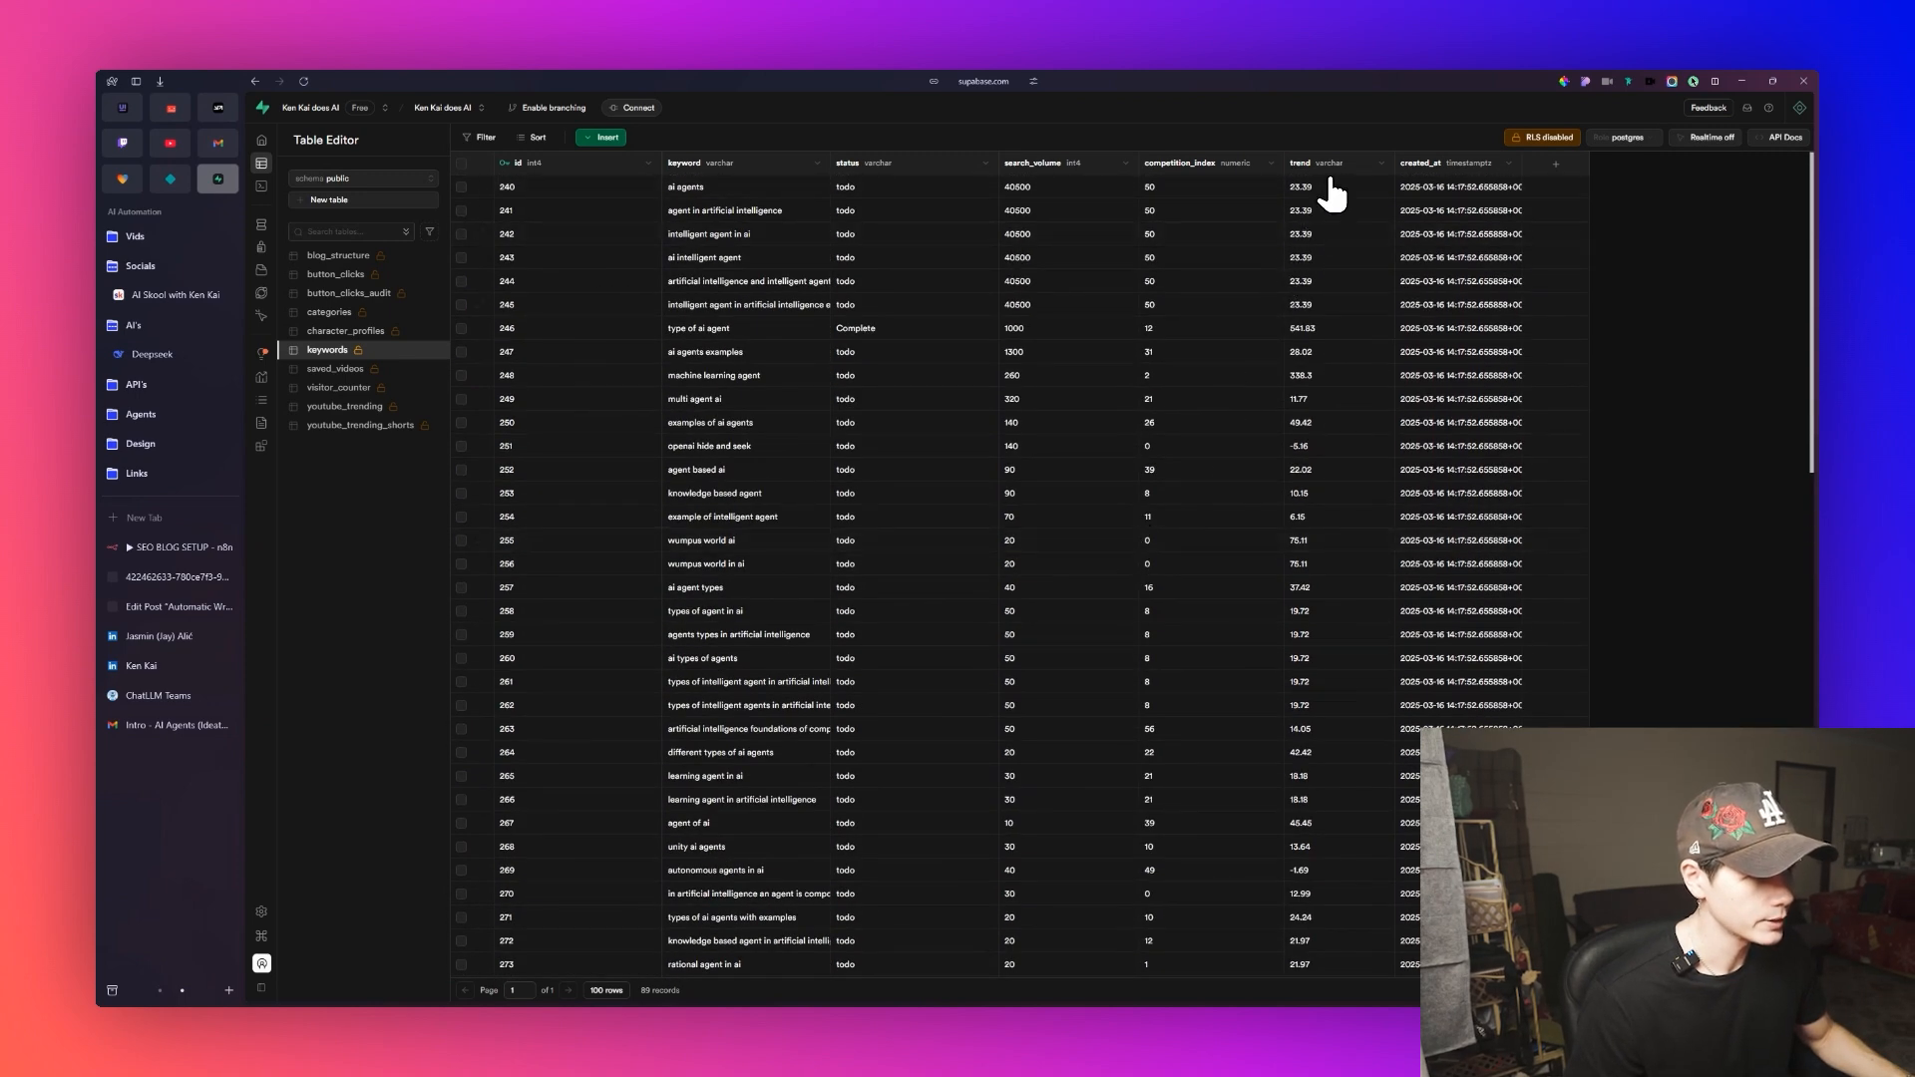
scroll(1319, 469, down, 7)
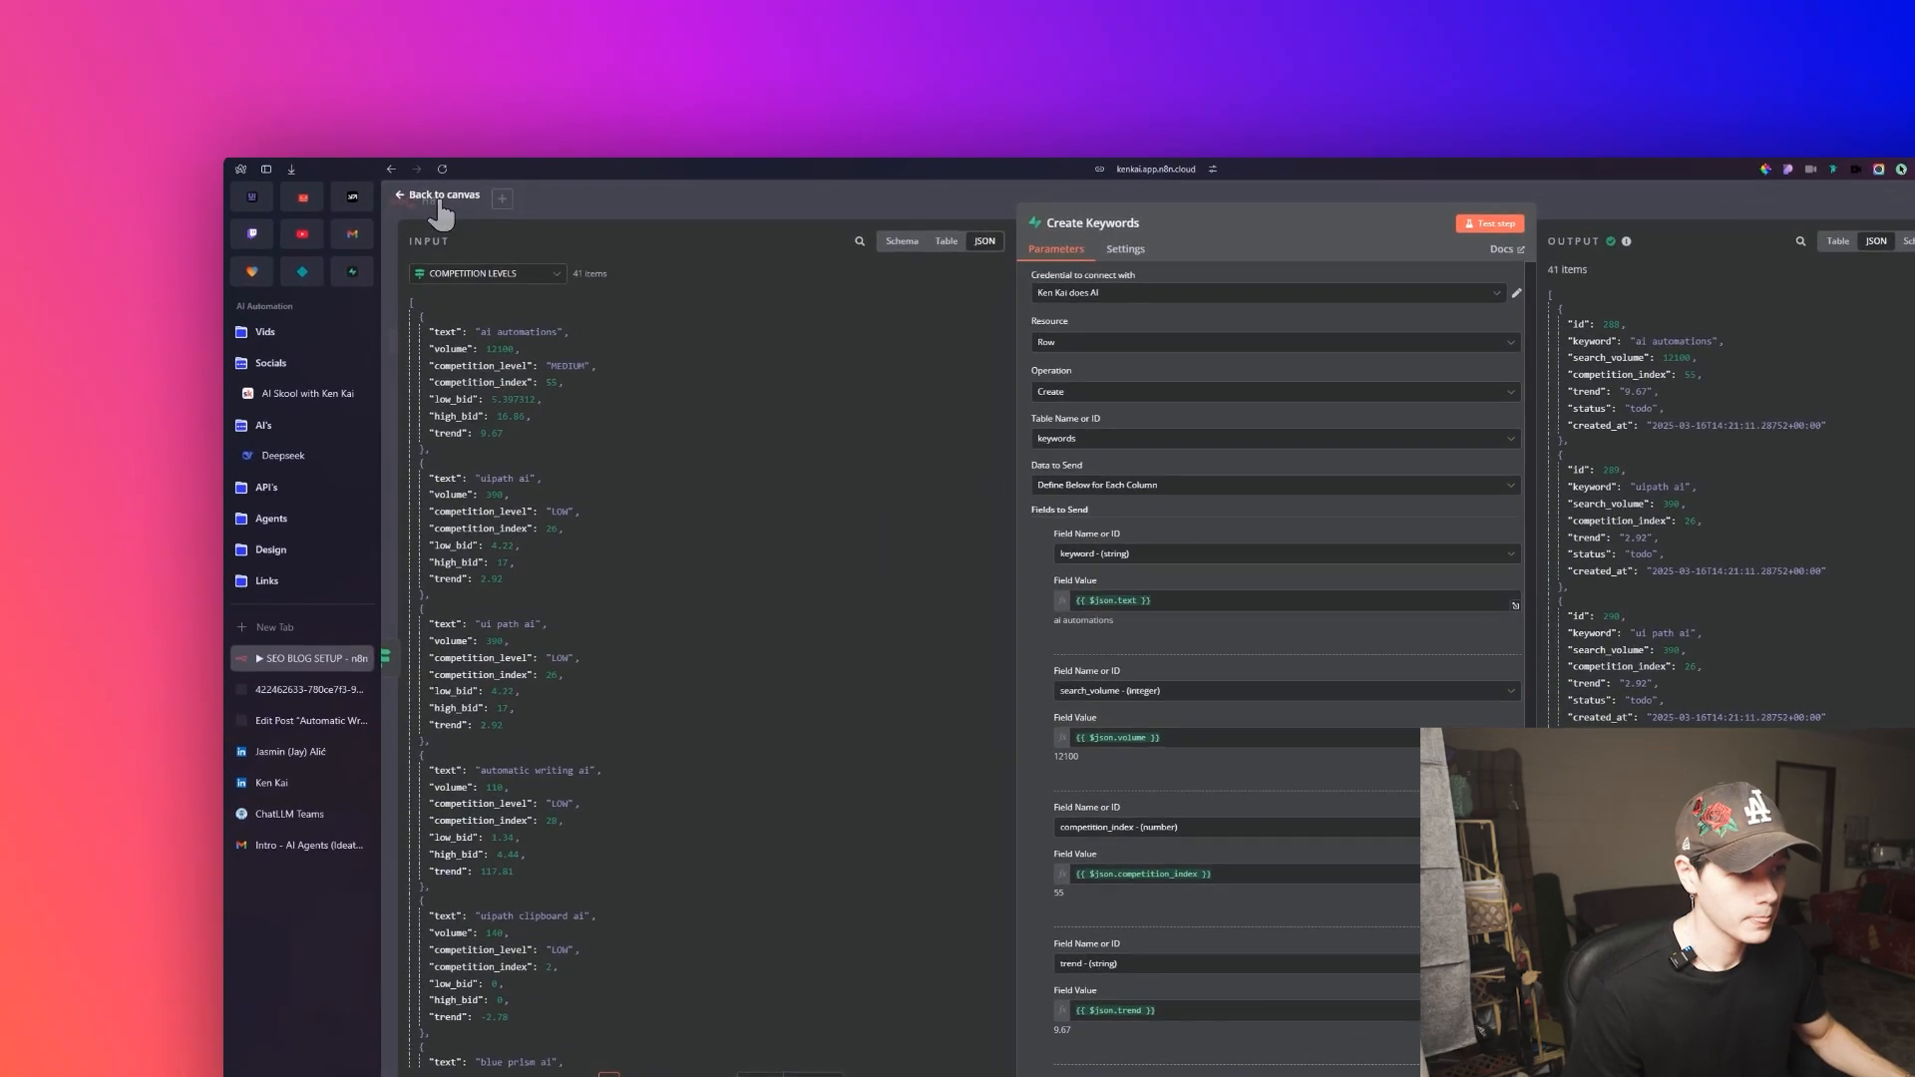
click(439, 195)
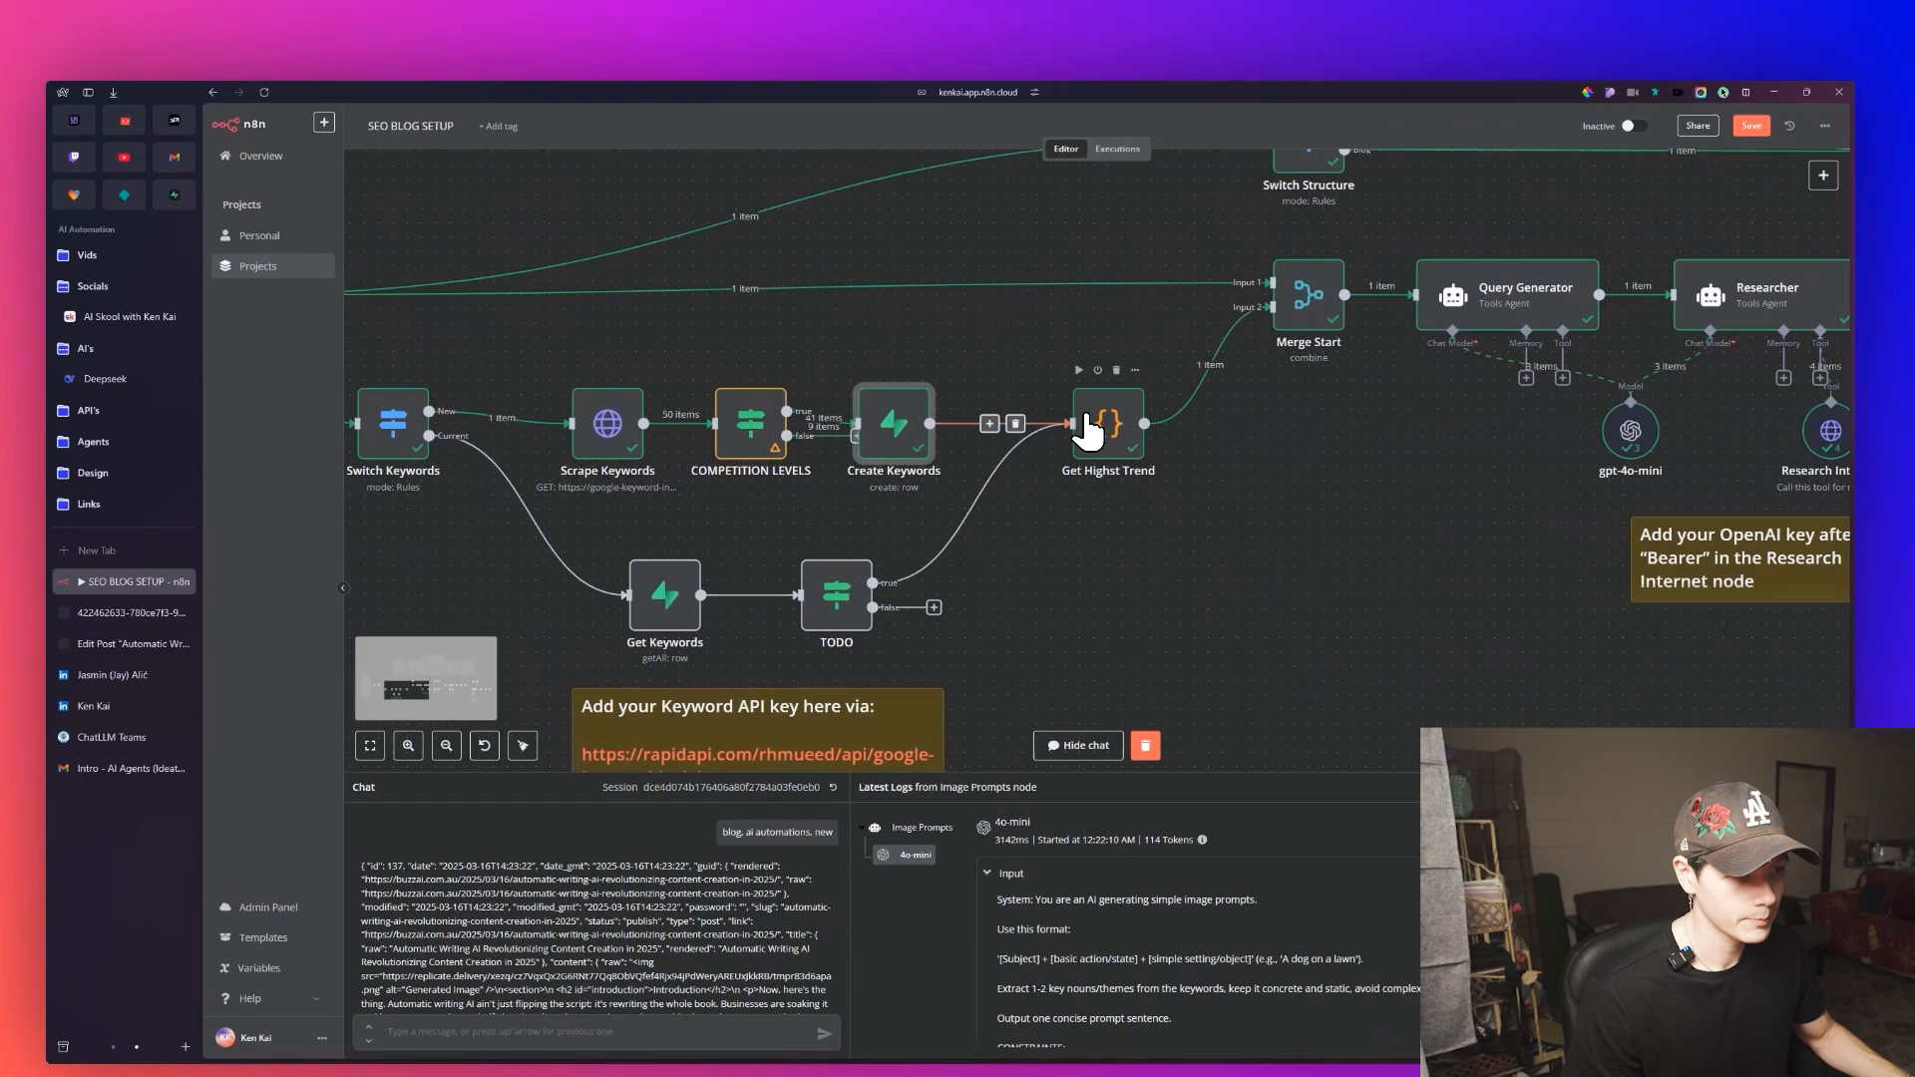
Open the Get Highst Trend code node and examine its incoming keyword items and the JavaScript that compares trends.
drag(1324, 499, 1182, 552)
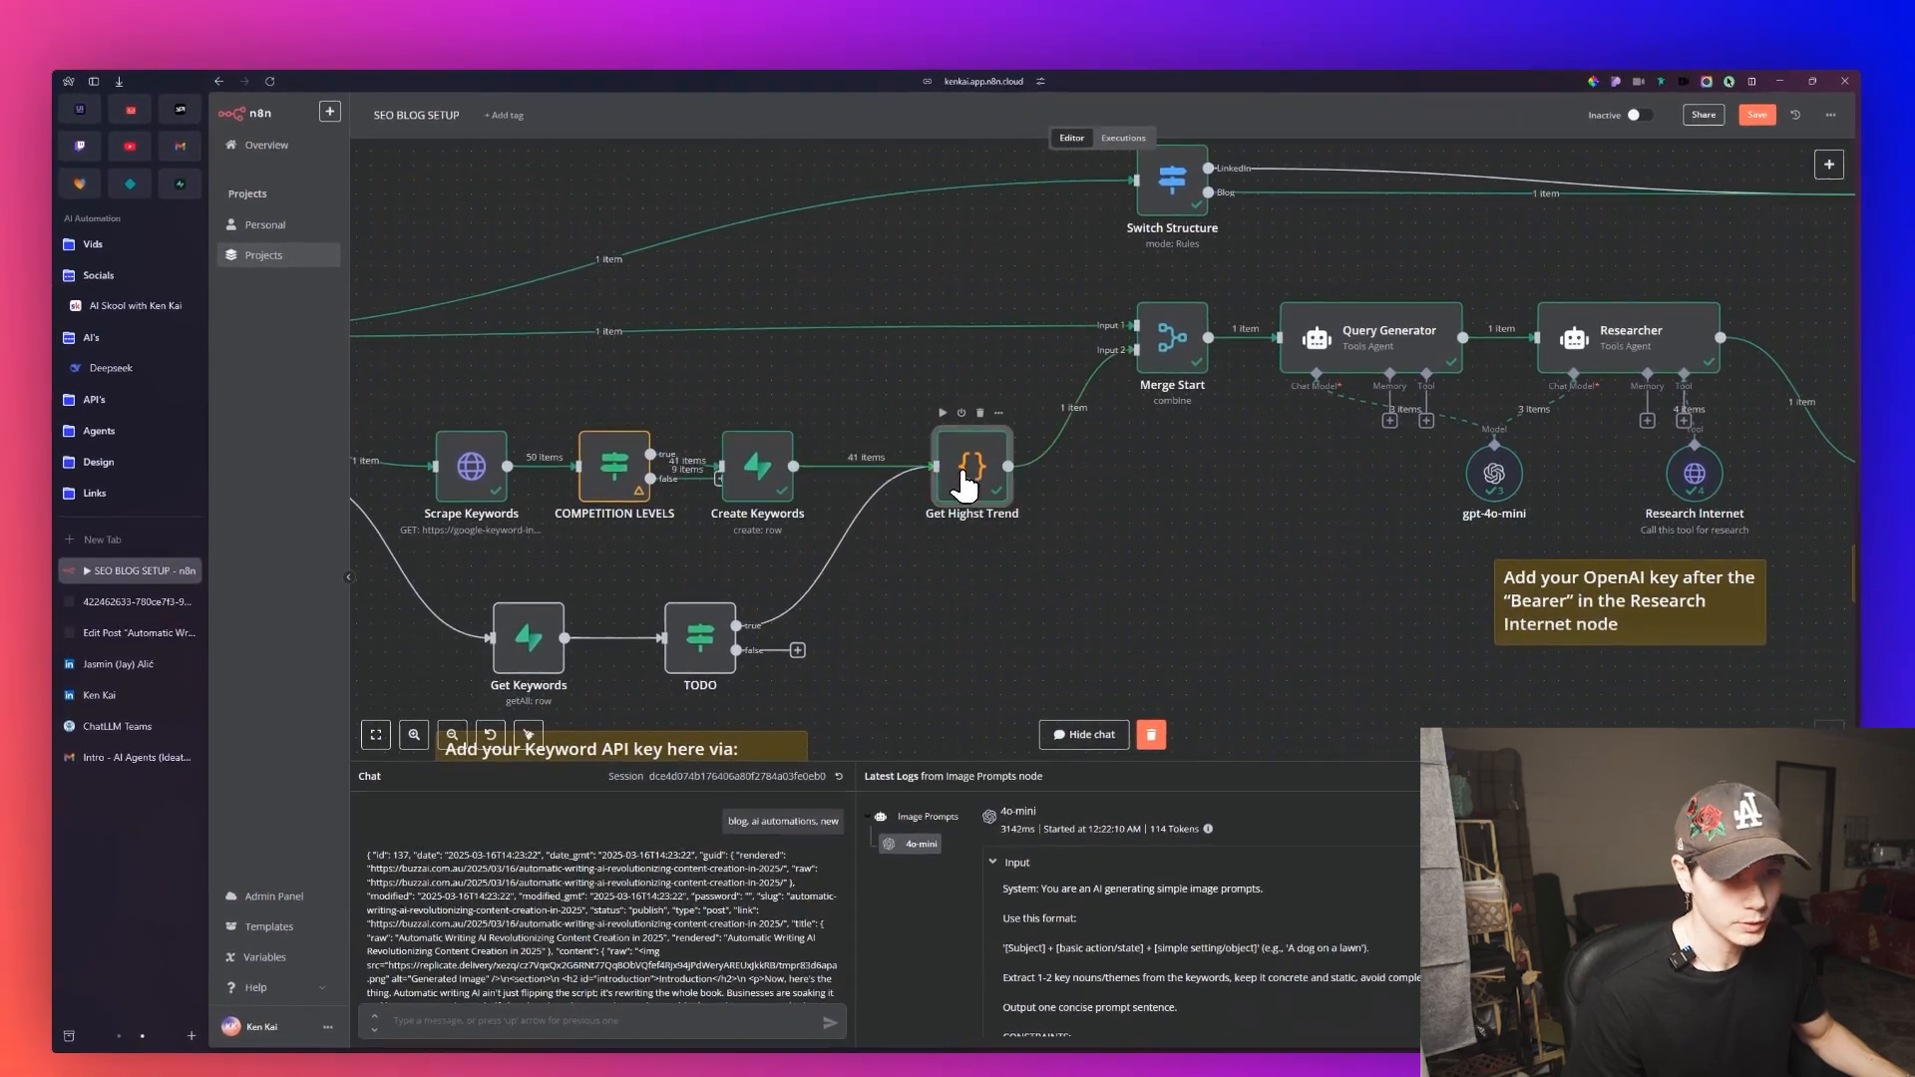
double_click(964, 487)
scroll(459, 429, down, 6)
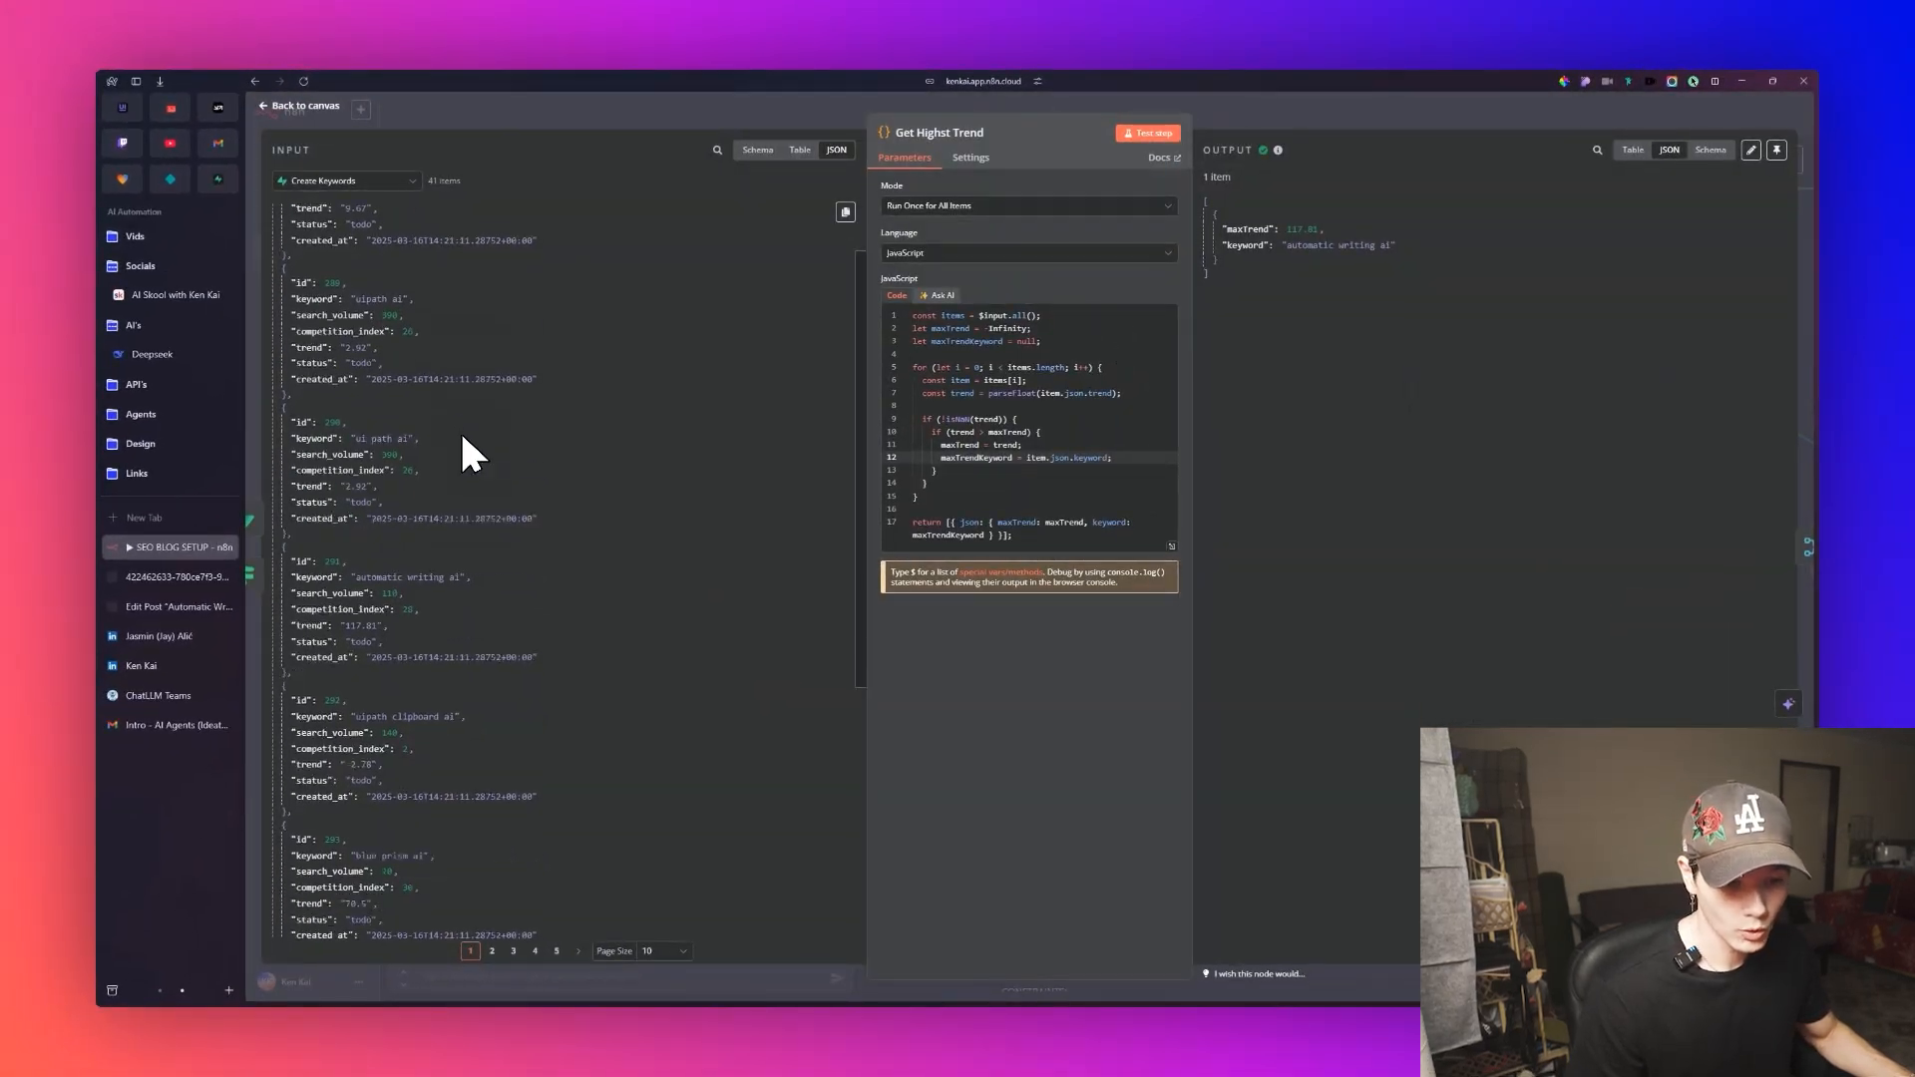
scroll(574, 730, up, 6)
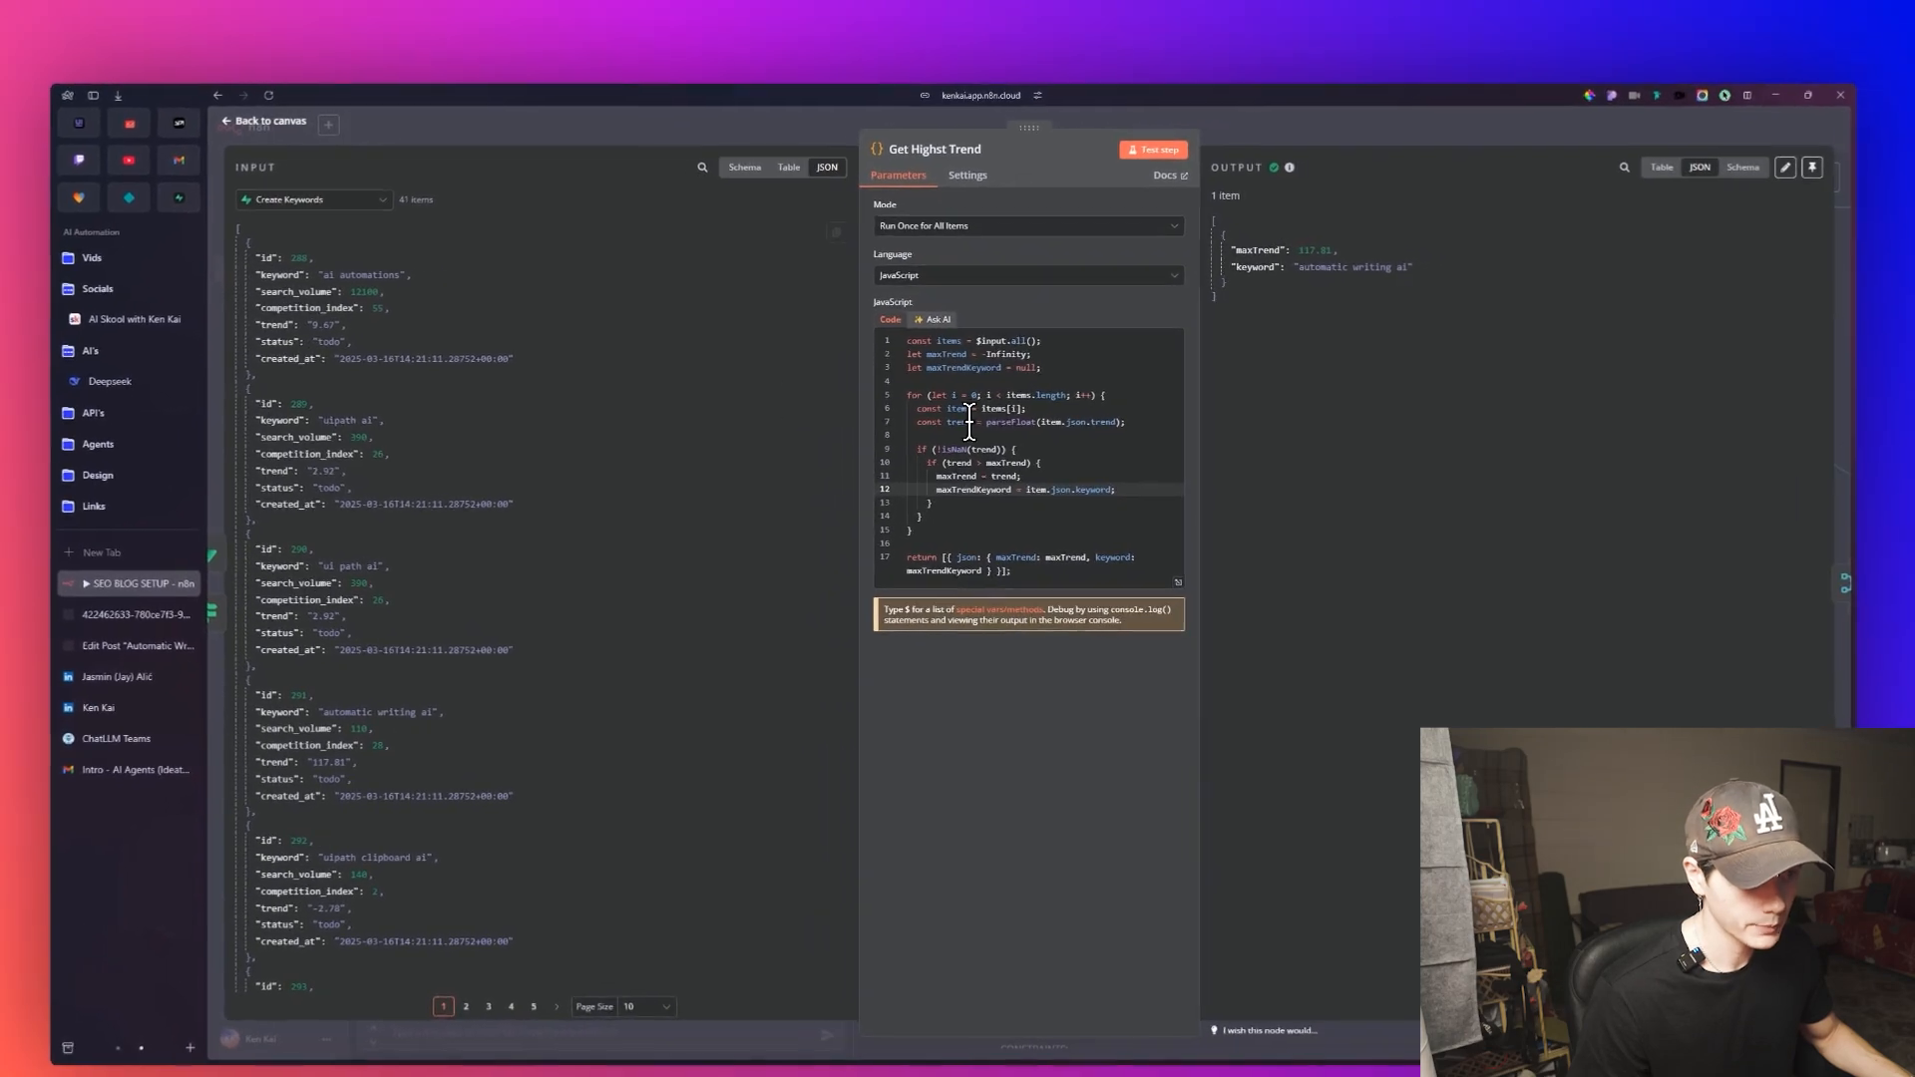
click(1030, 420)
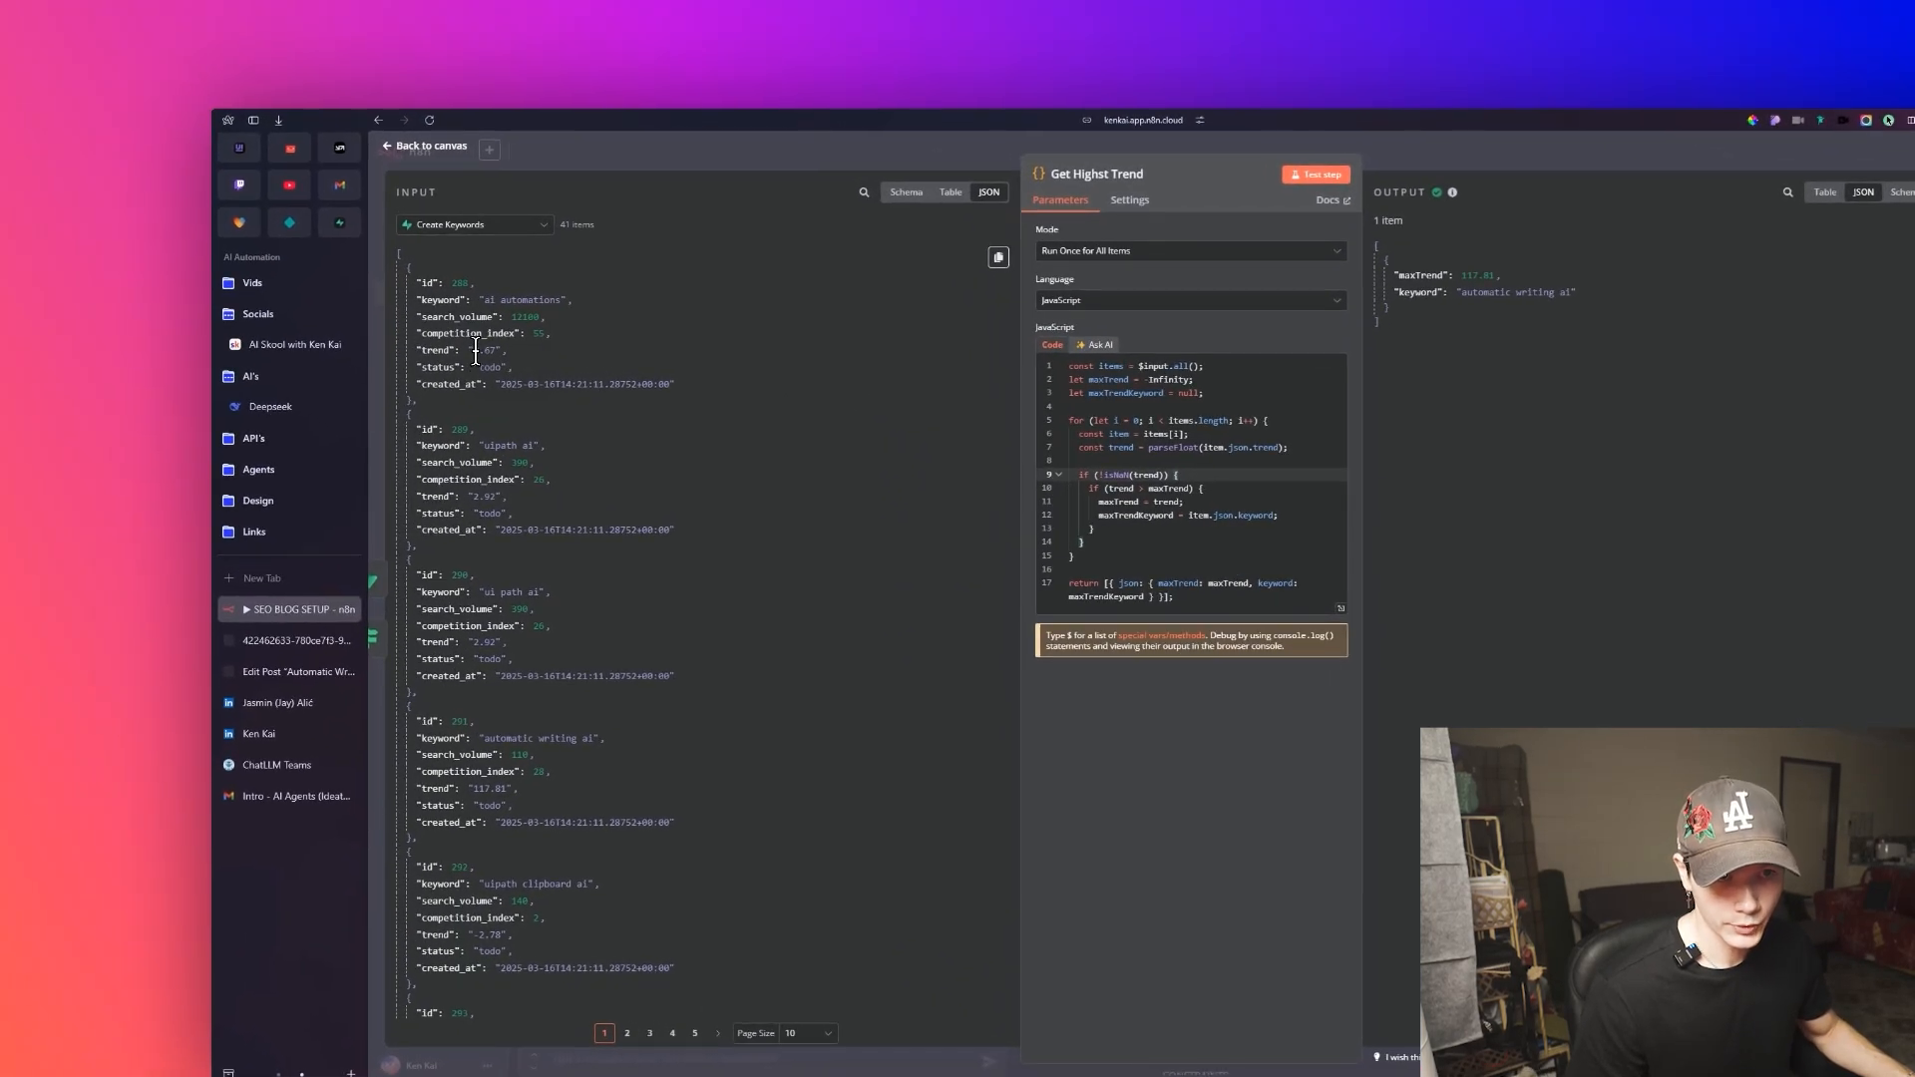
Compare the input items' trend values with the node's maxTrend and keyword output, and return to the canvas.
drag(345, 300, 366, 300)
scroll(491, 357, down, 2)
drag(470, 485, 493, 485)
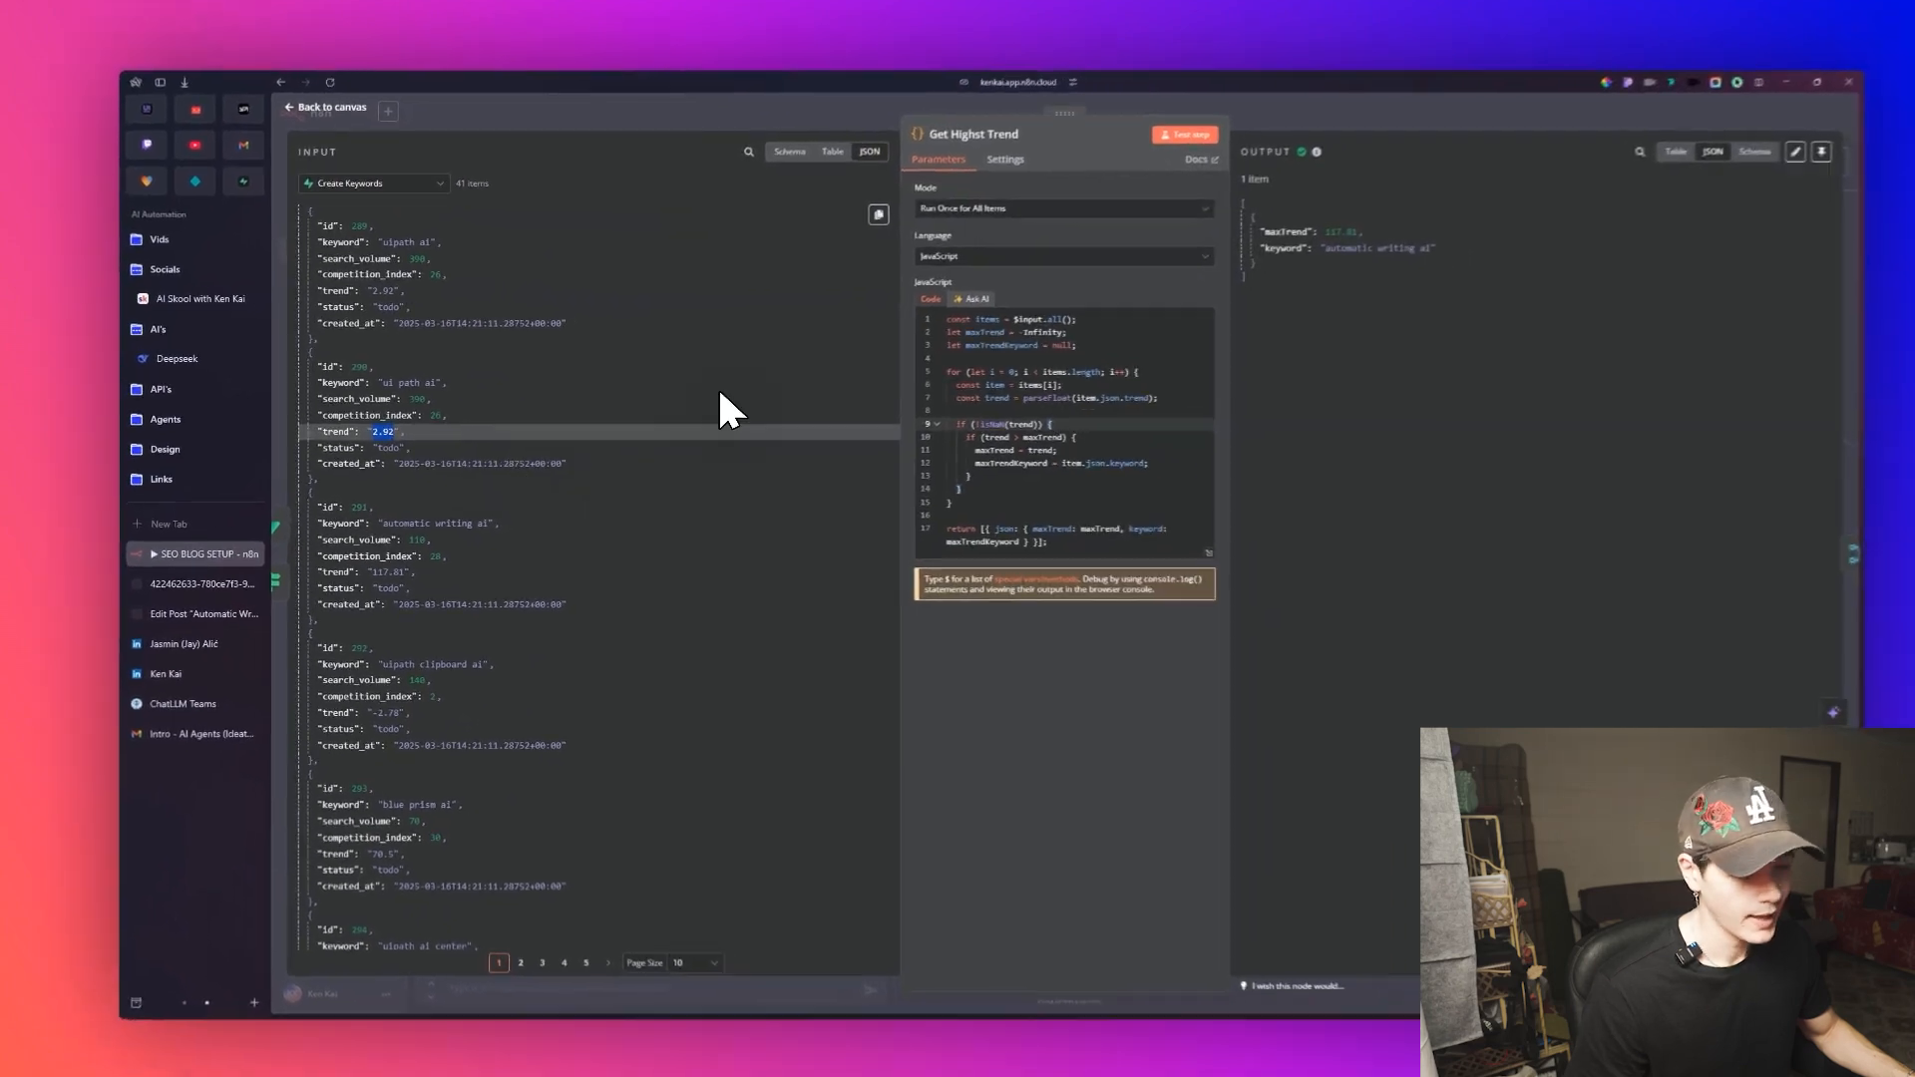
scroll(619, 319, down, 5)
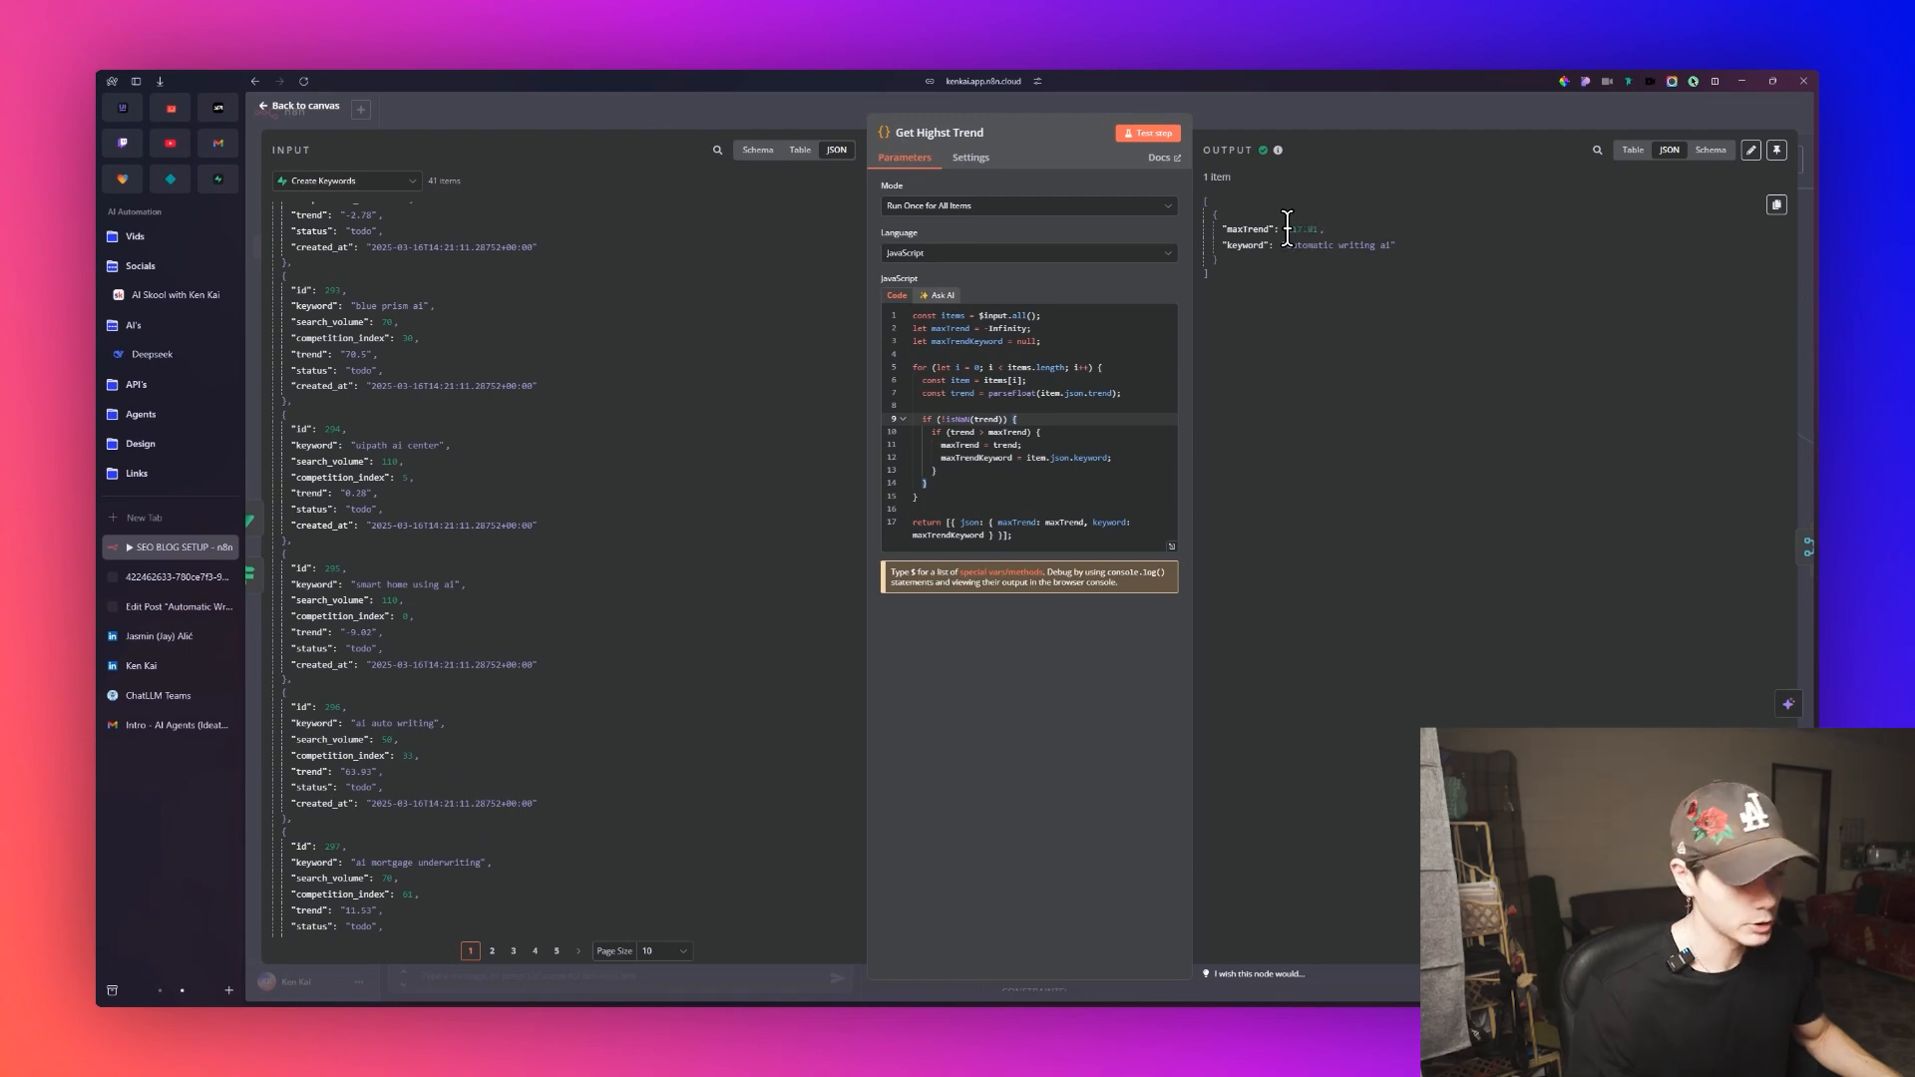
drag(1393, 246, 1303, 246)
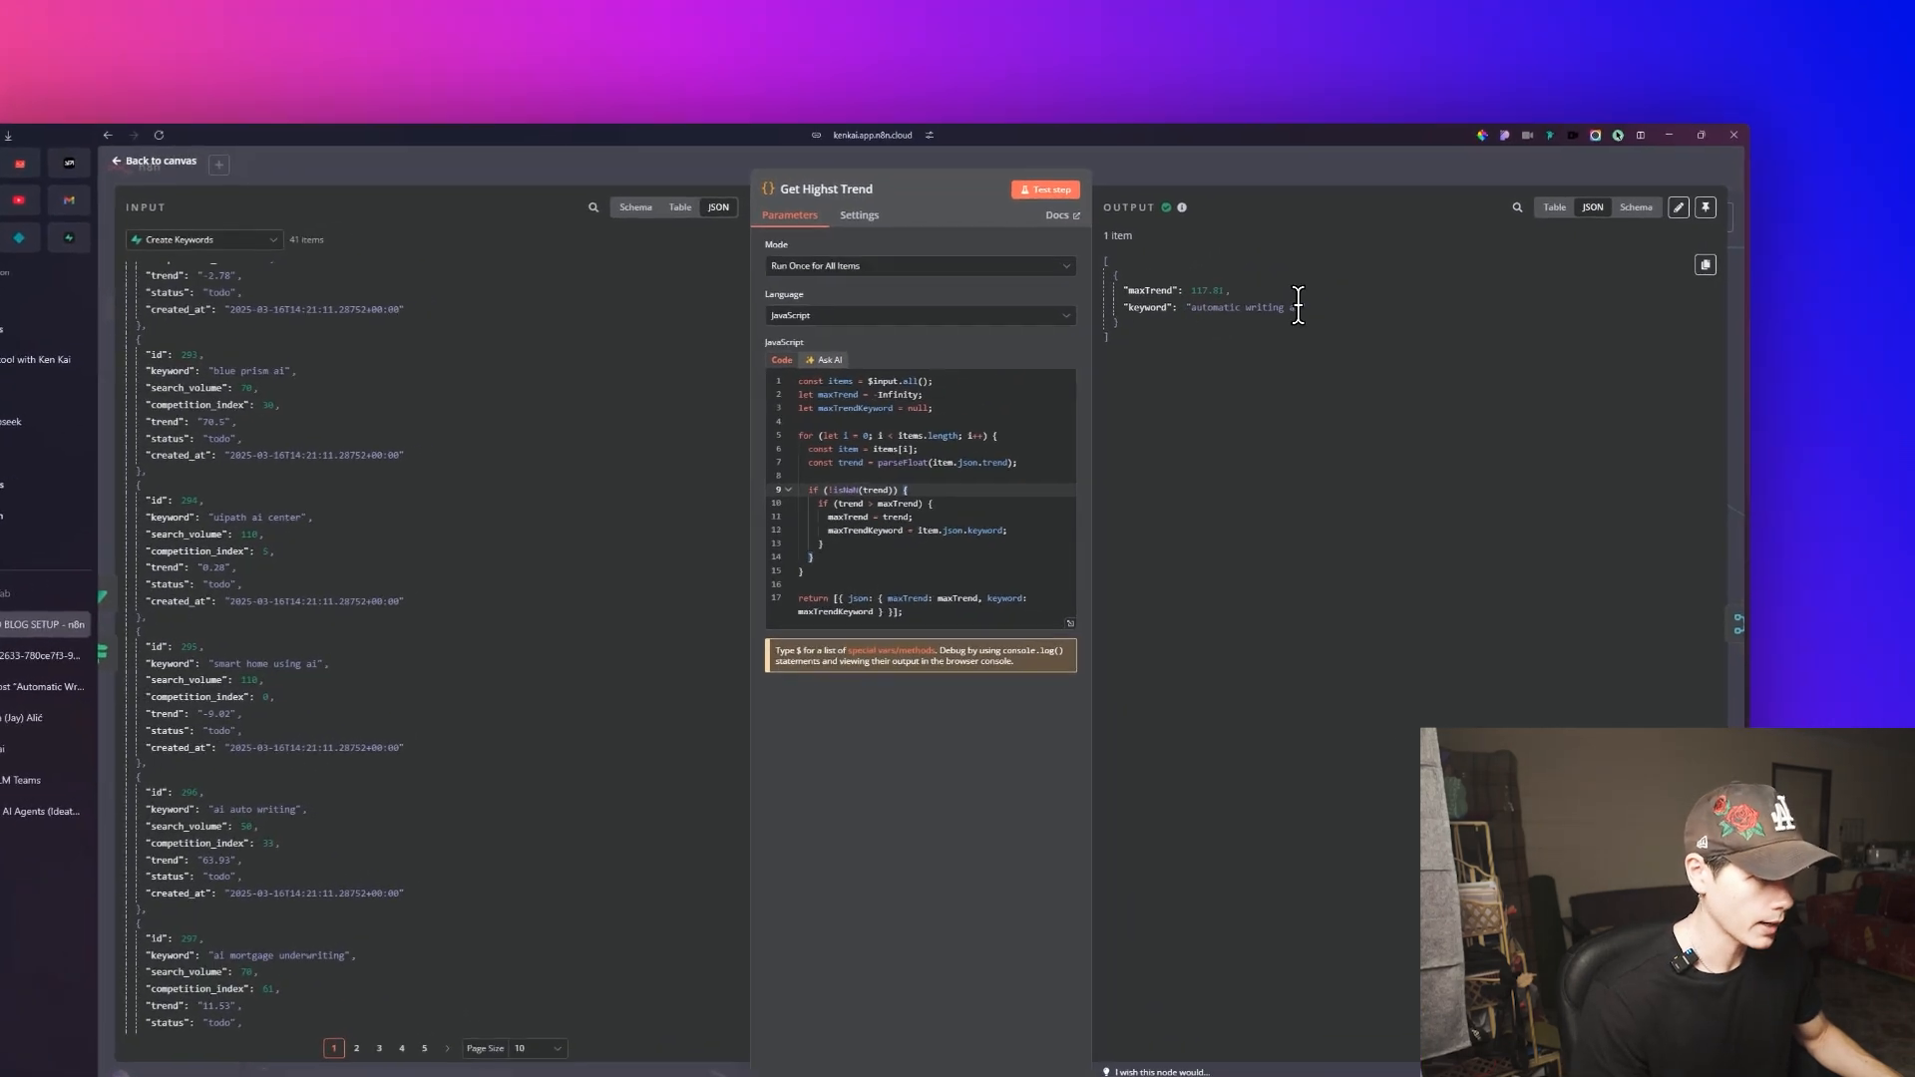
double_click(1219, 289)
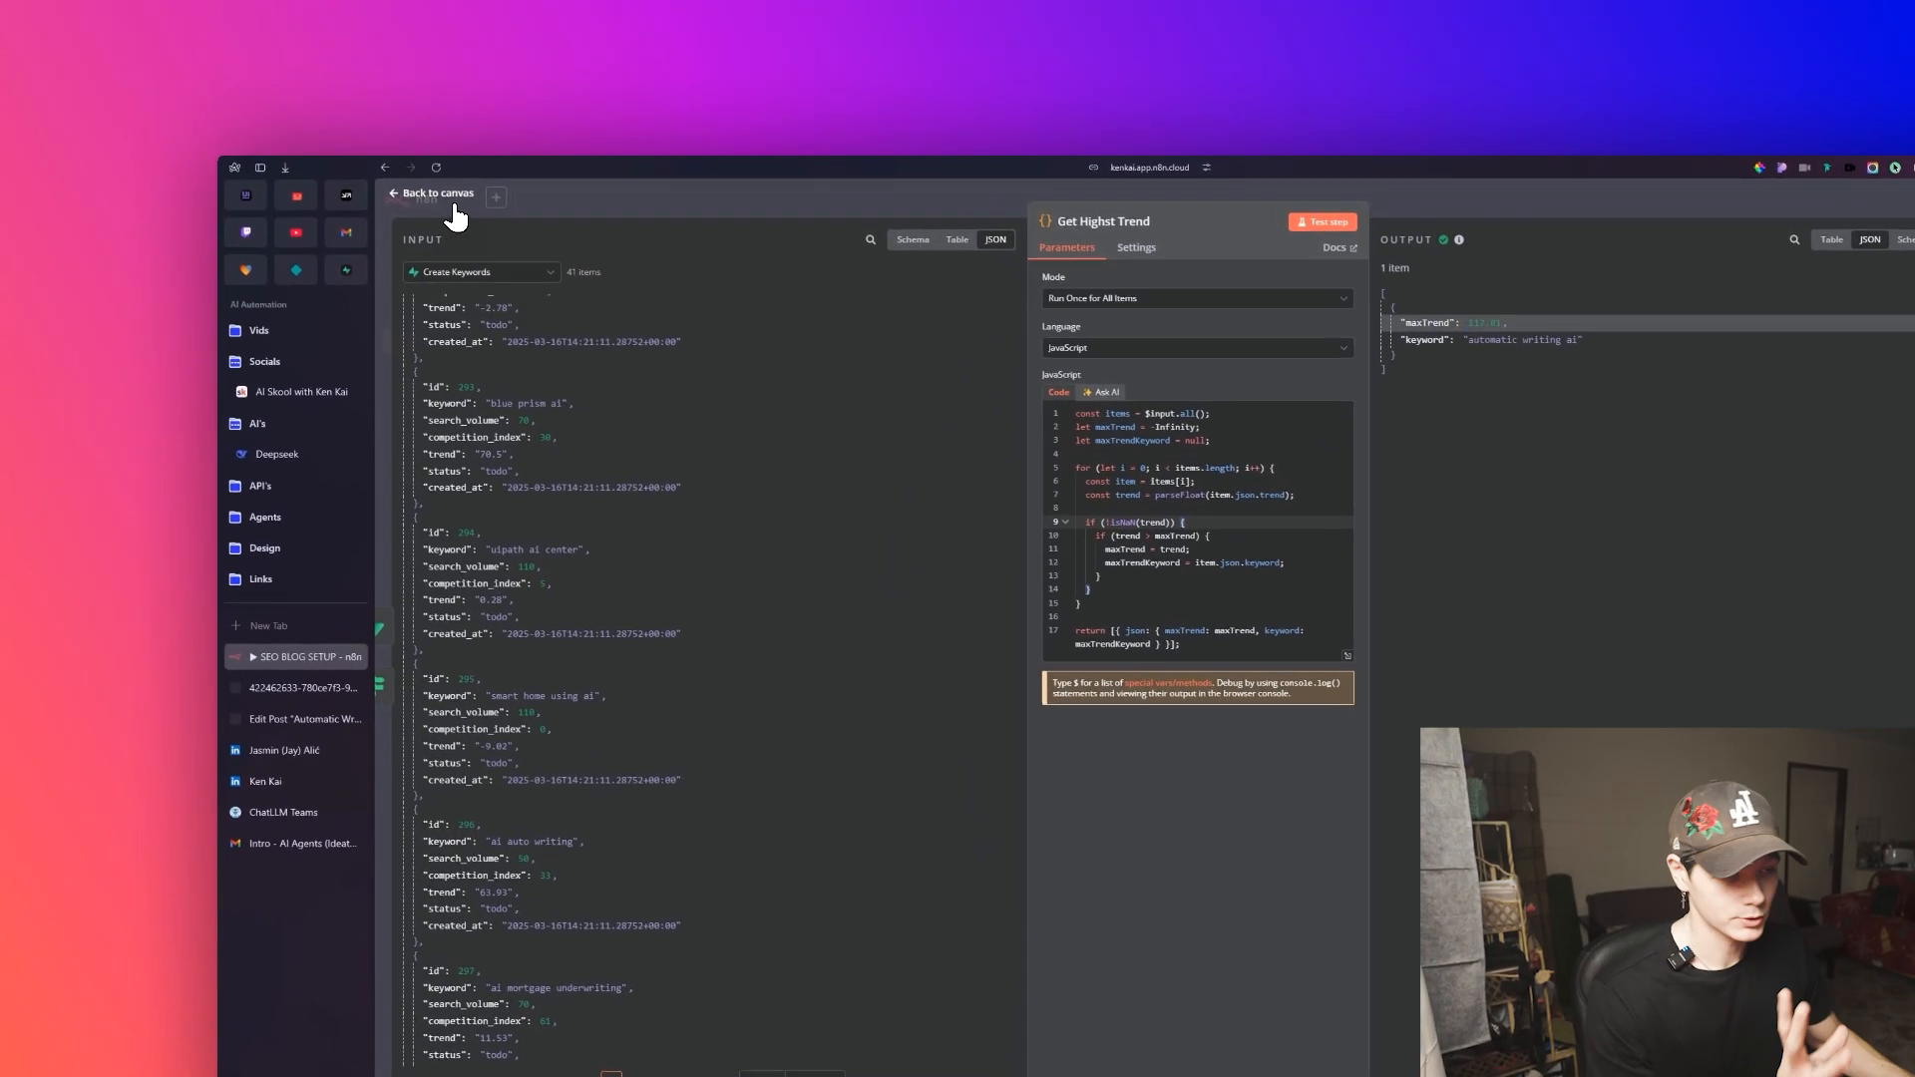
click(450, 203)
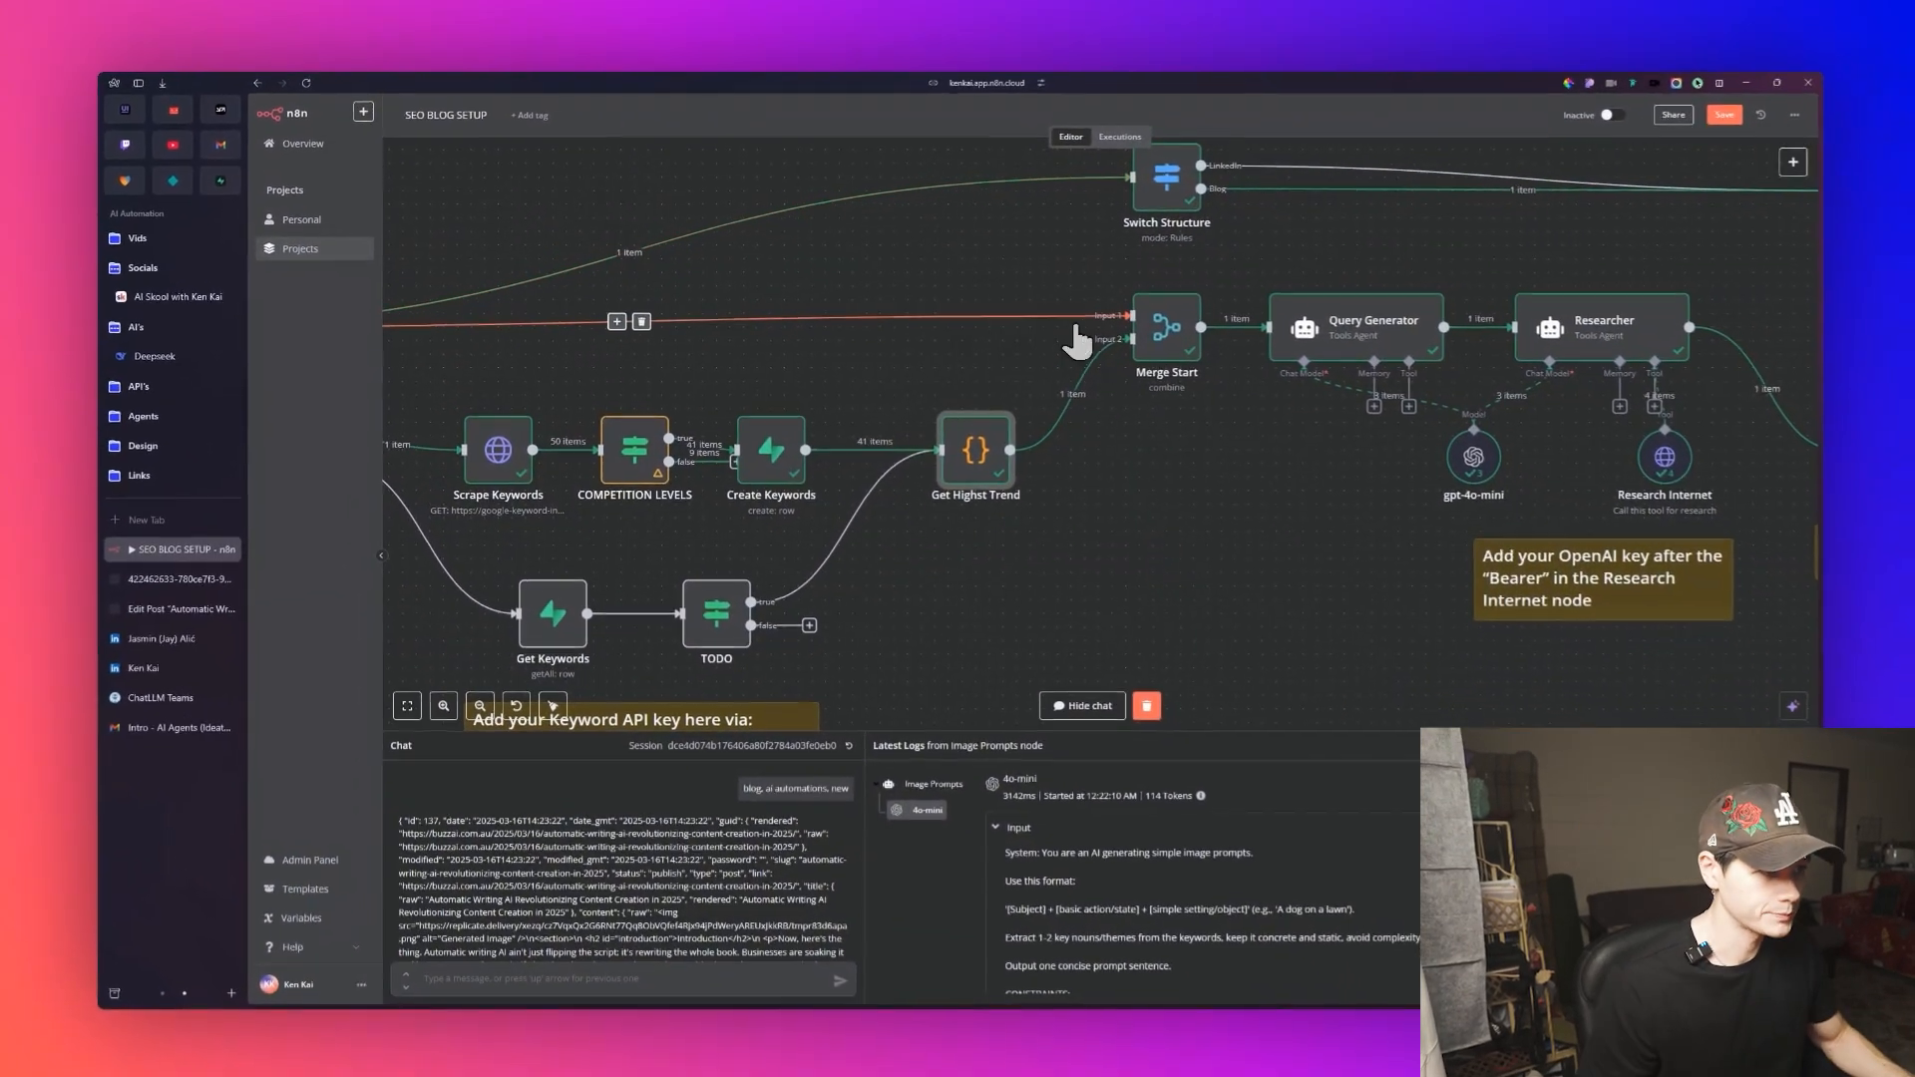
Open the Query Generator node and examine its keyword prompt expression and the system message for generating search queries.
scroll(1192, 461, down, 3)
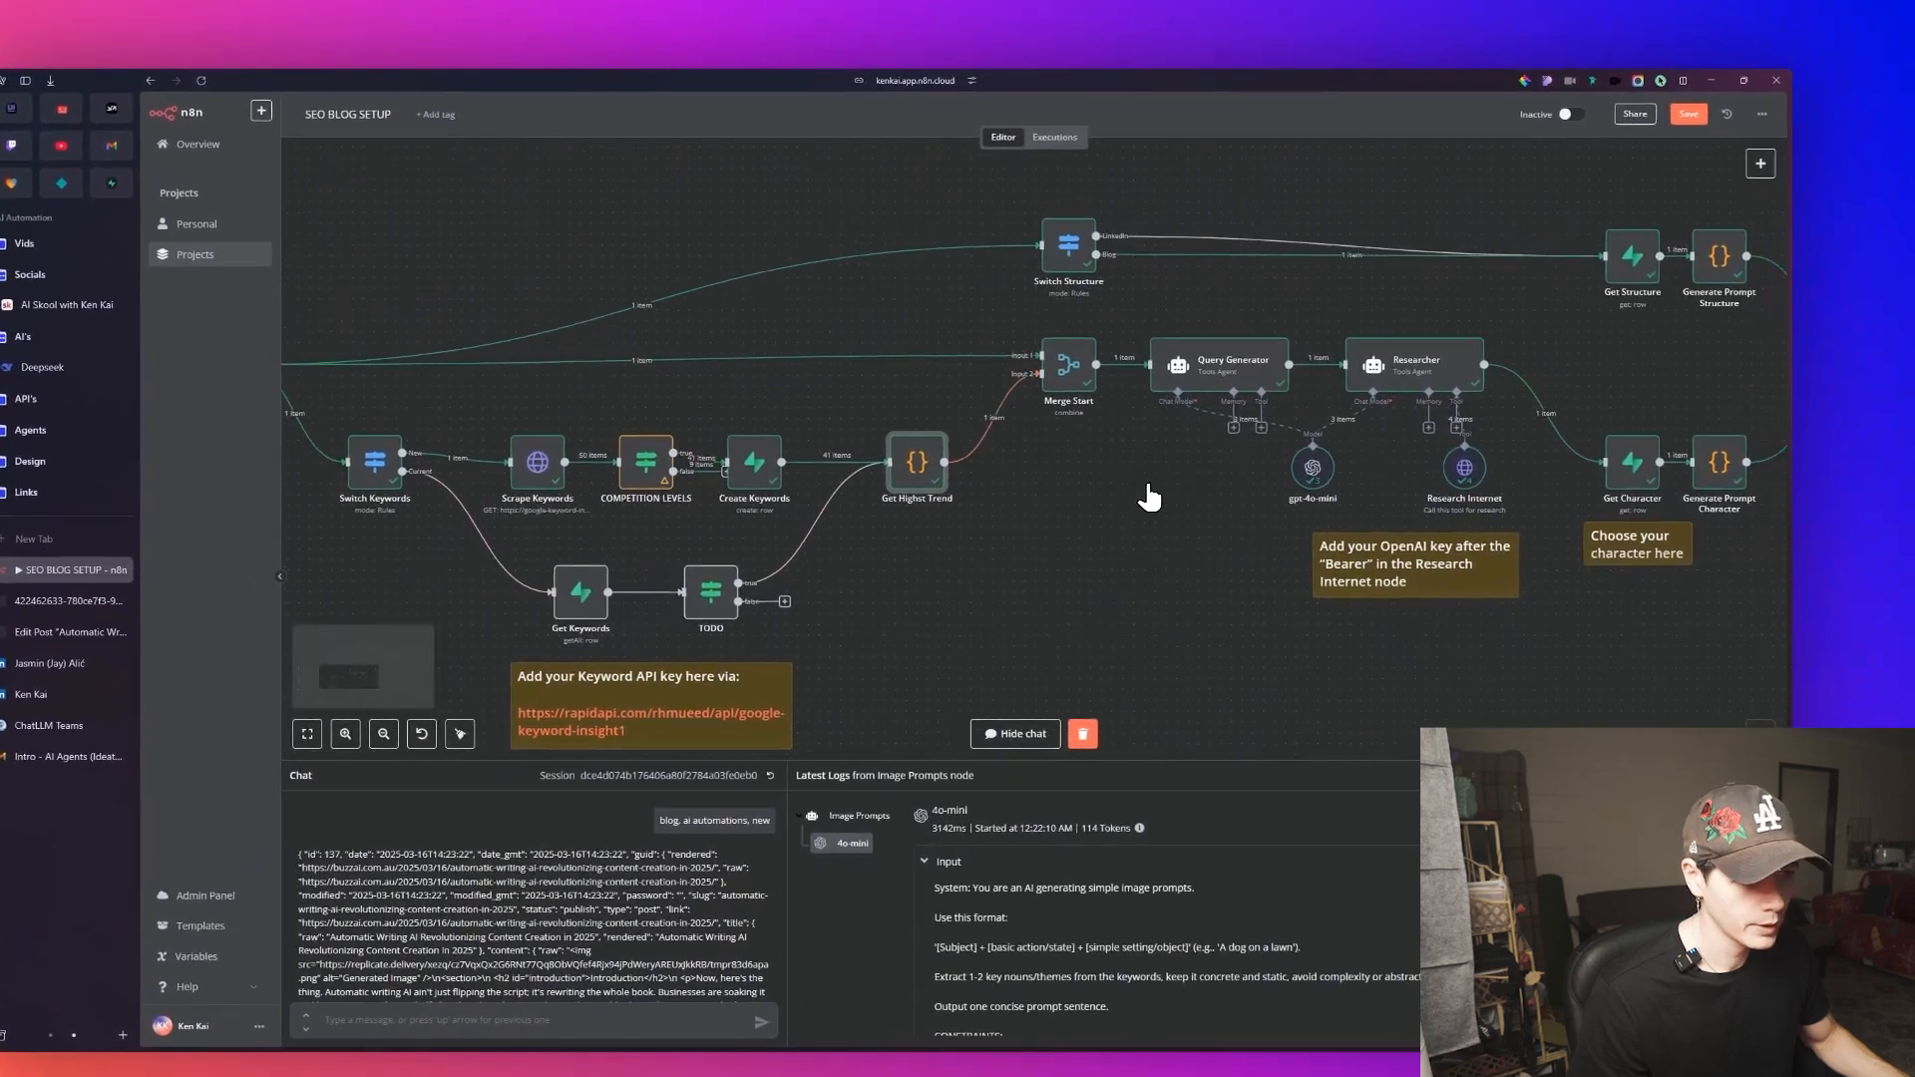
drag(1150, 491, 688, 509)
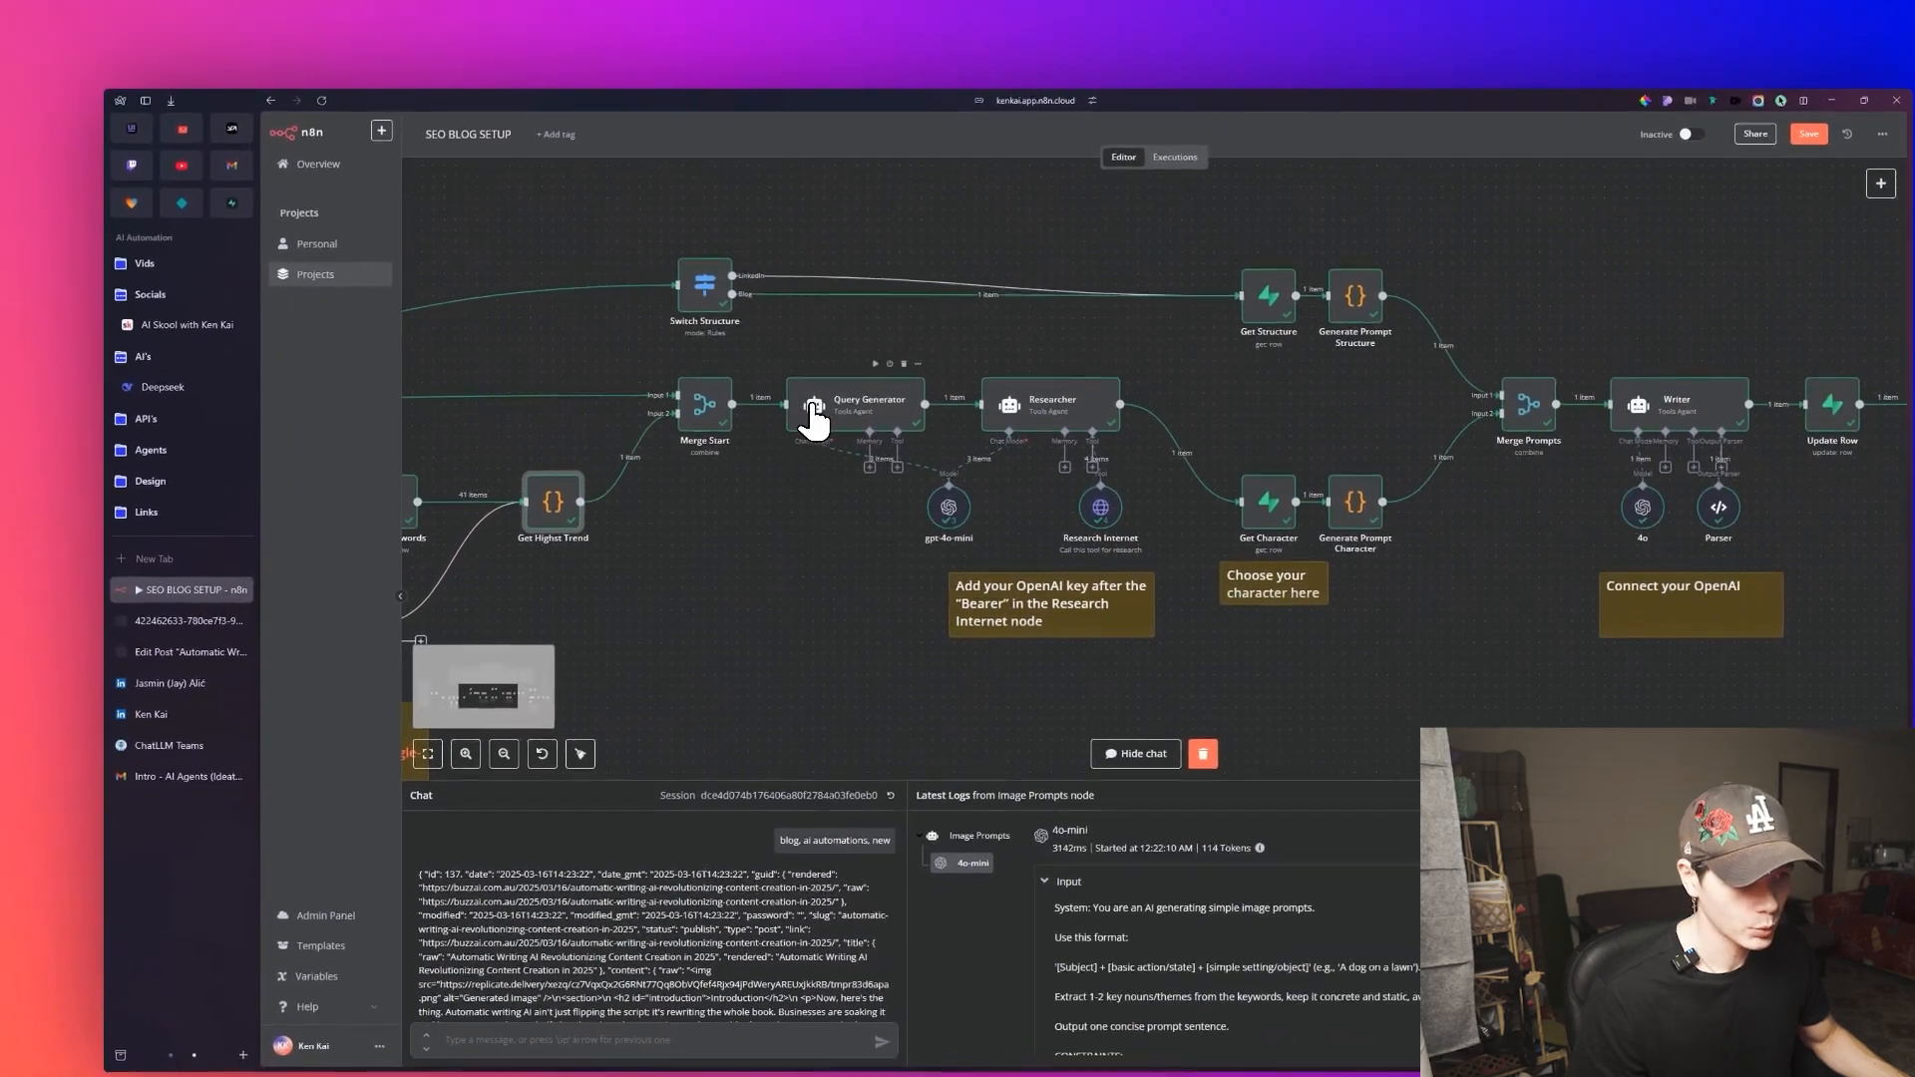
click(753, 389)
double_click(857, 424)
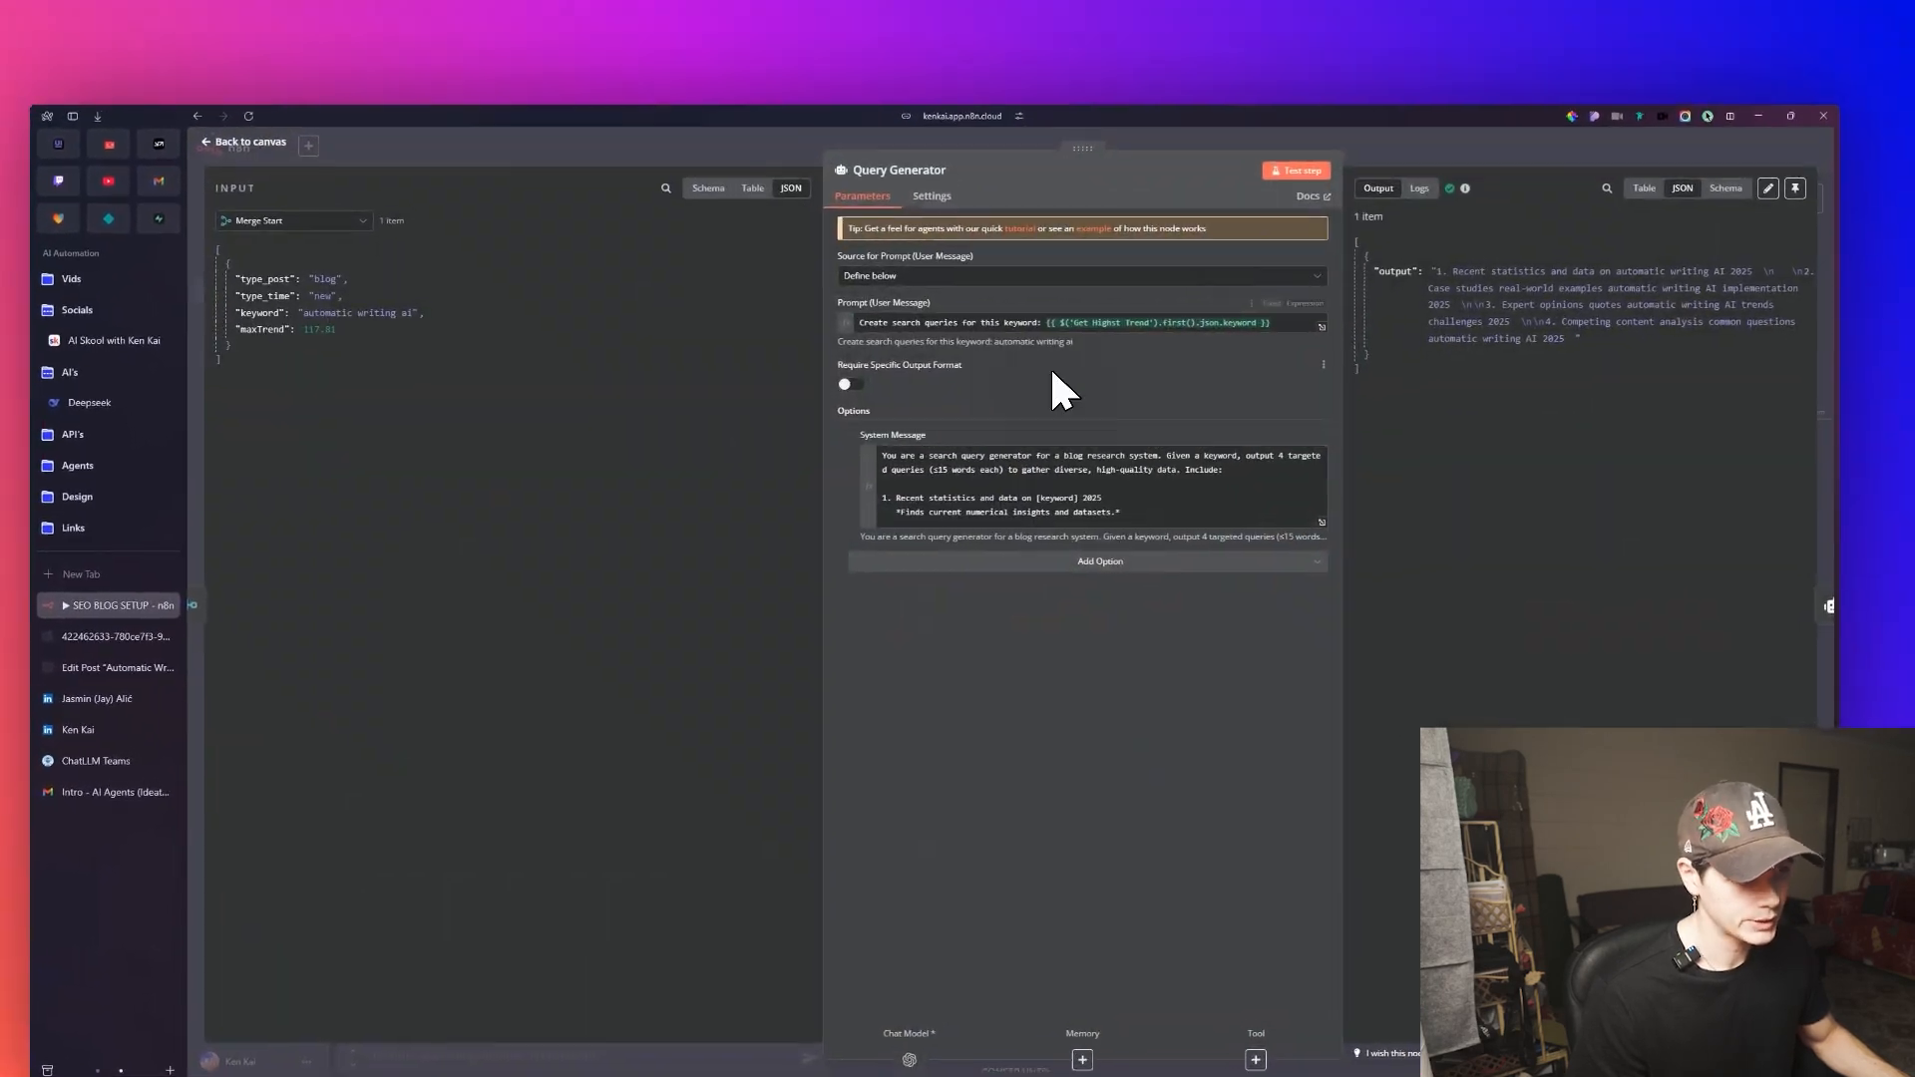
click(1093, 333)
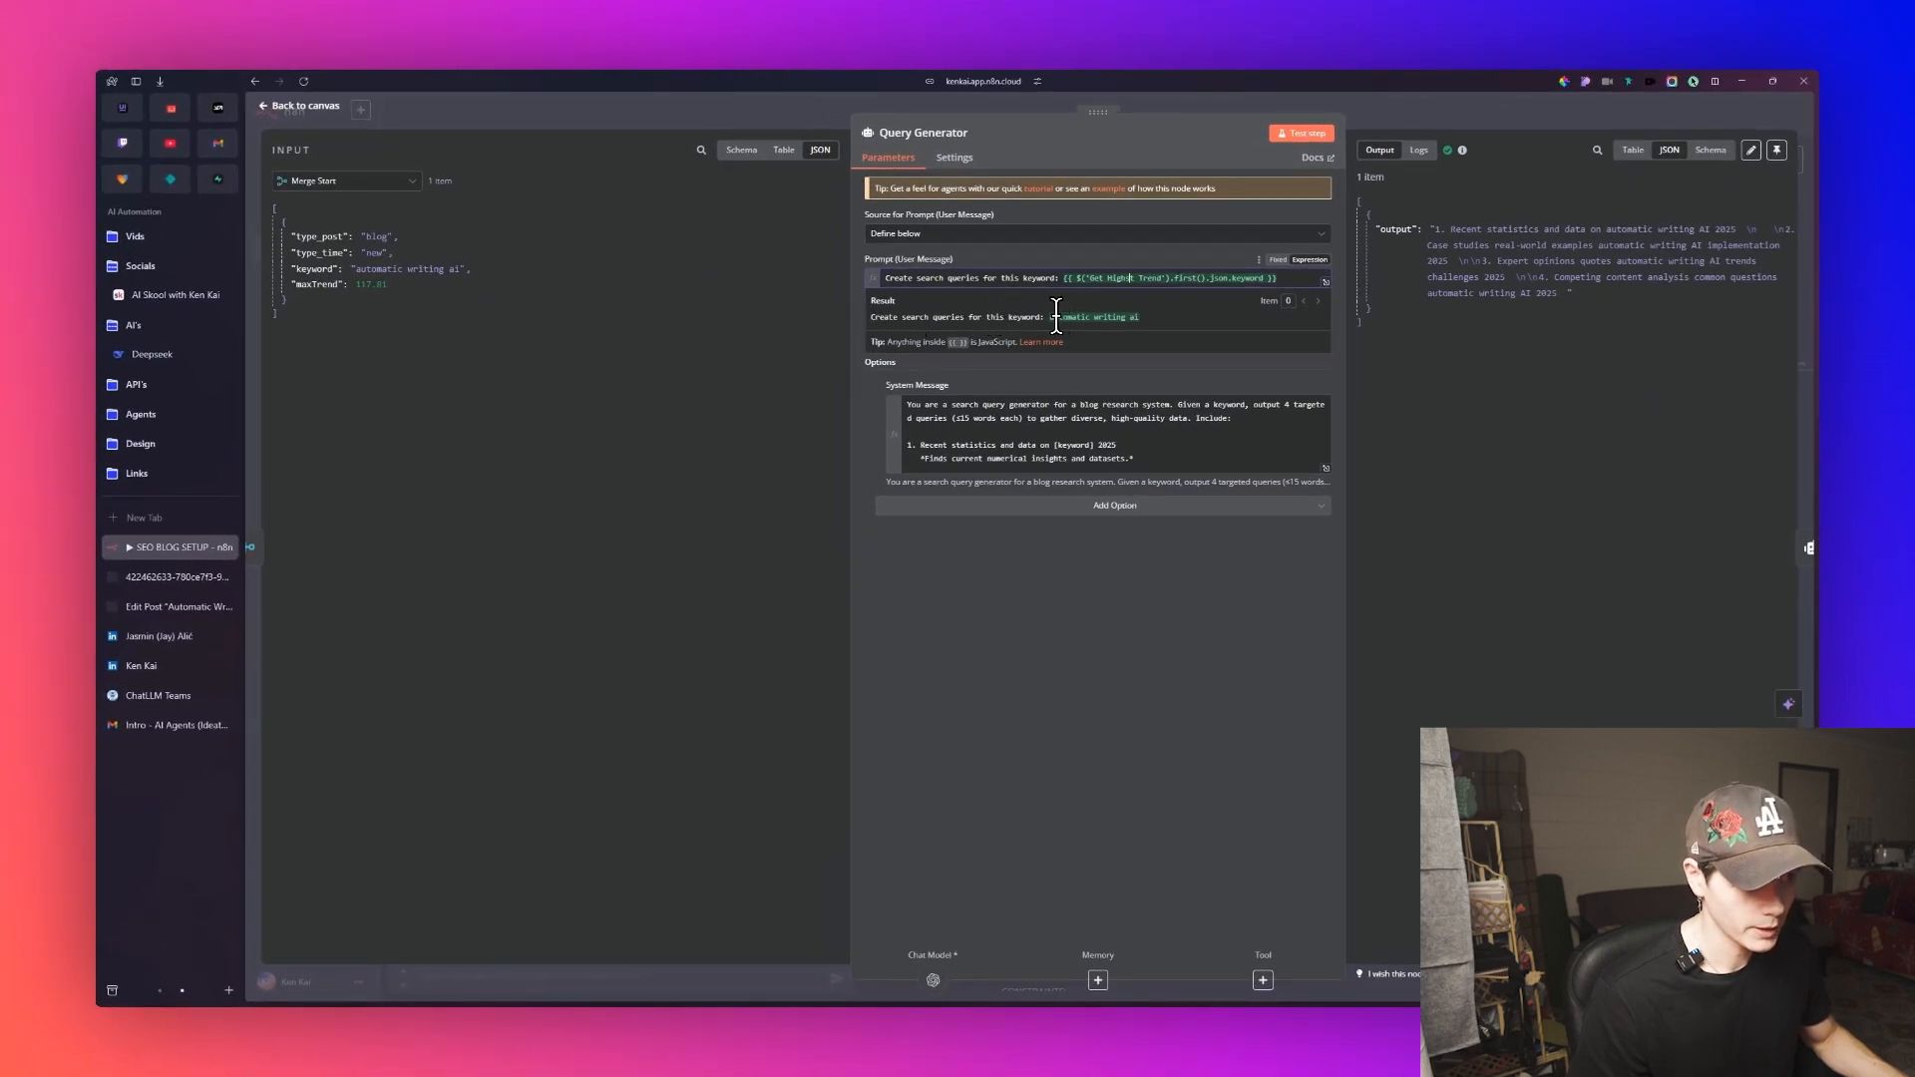
click(1141, 418)
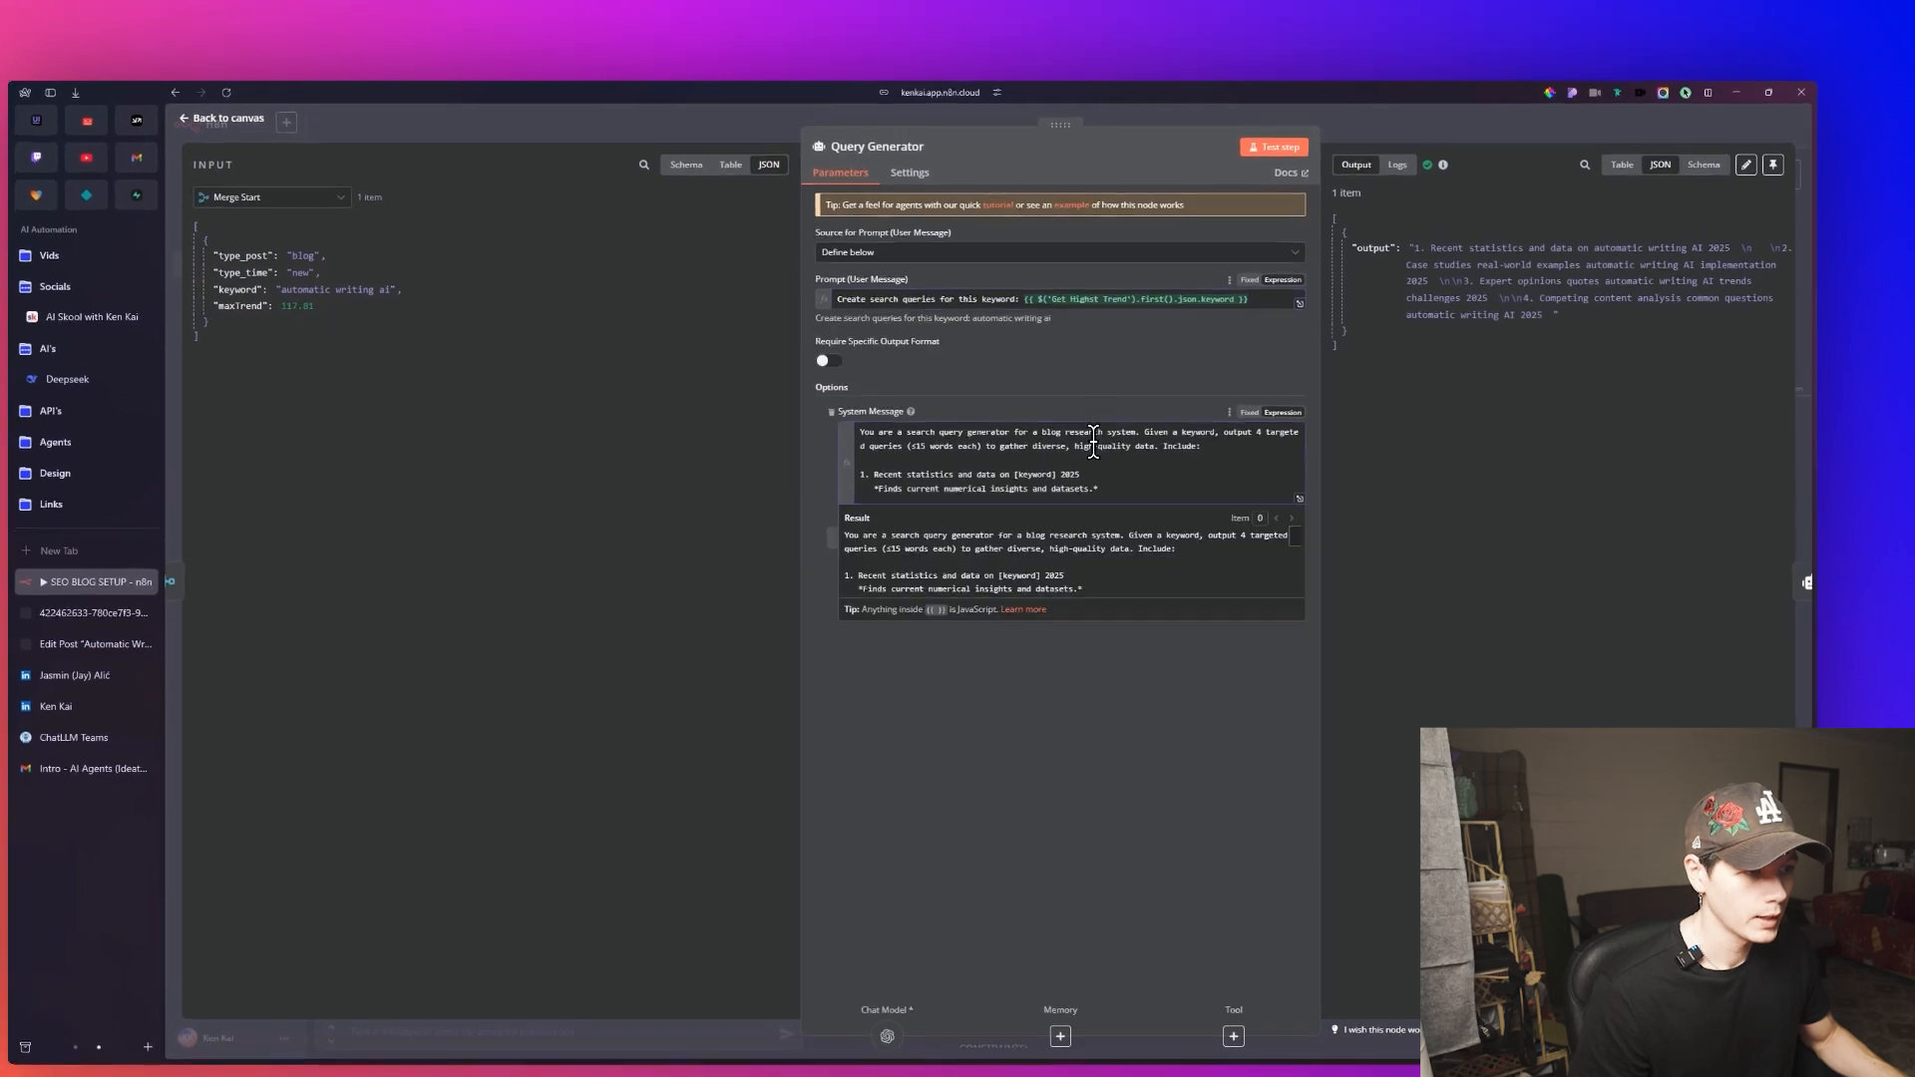
scroll(1138, 424, down, 5)
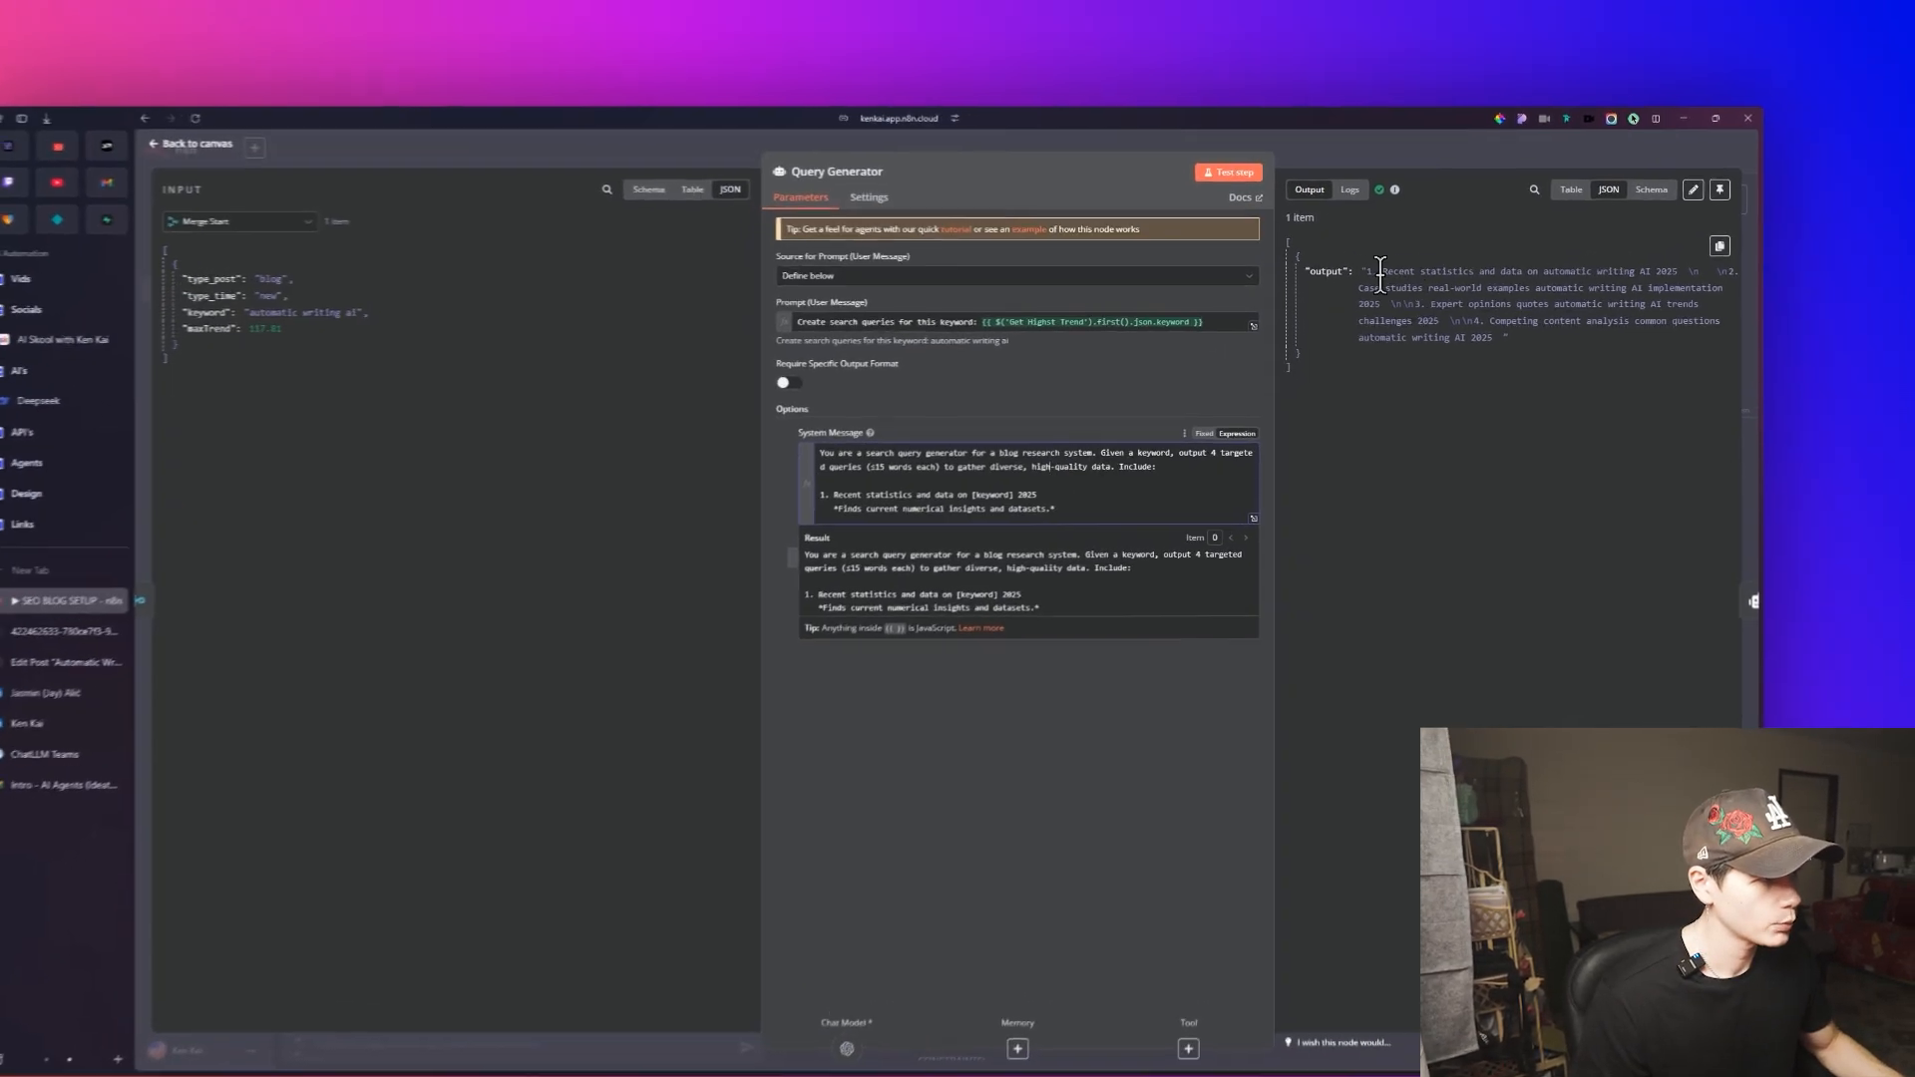
Examine the four search queries in the Query Generator's output and return to the canvas.
drag(1433, 228, 1546, 228)
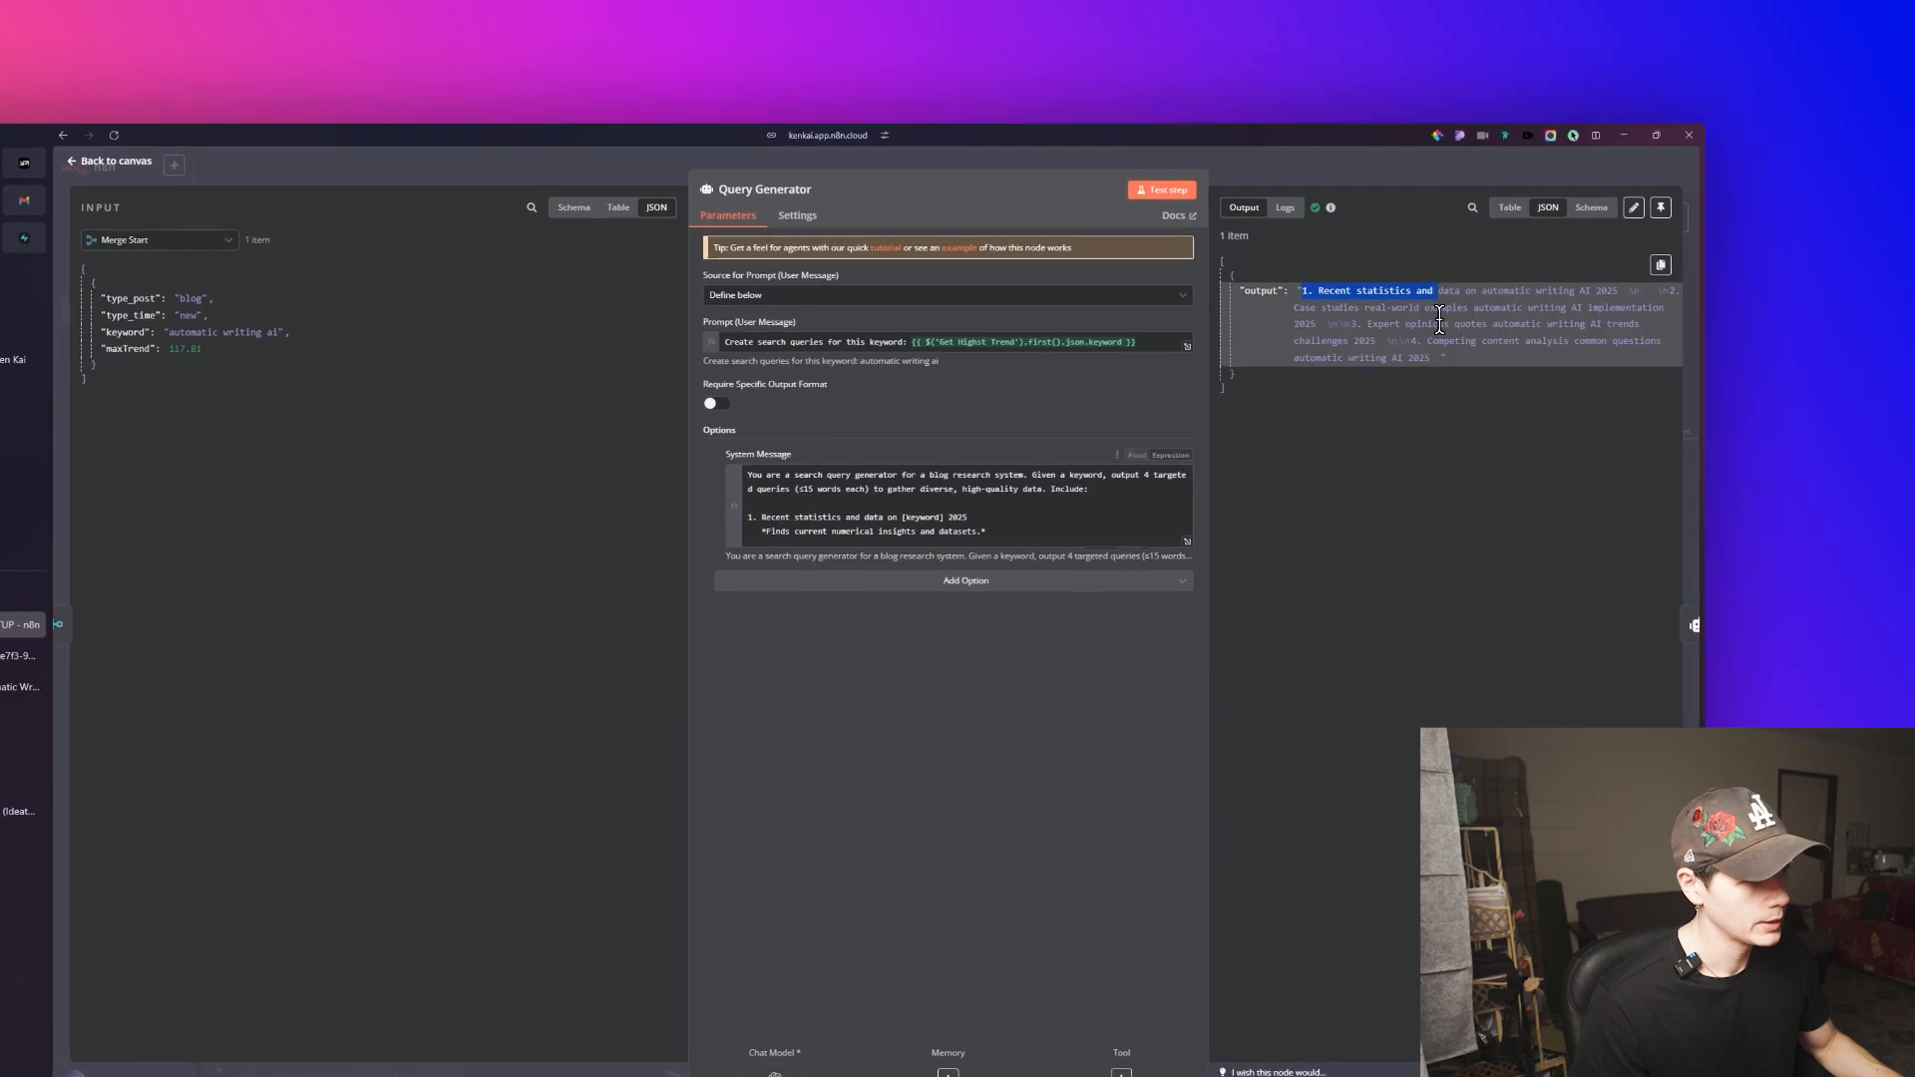
drag(1326, 293, 1595, 289)
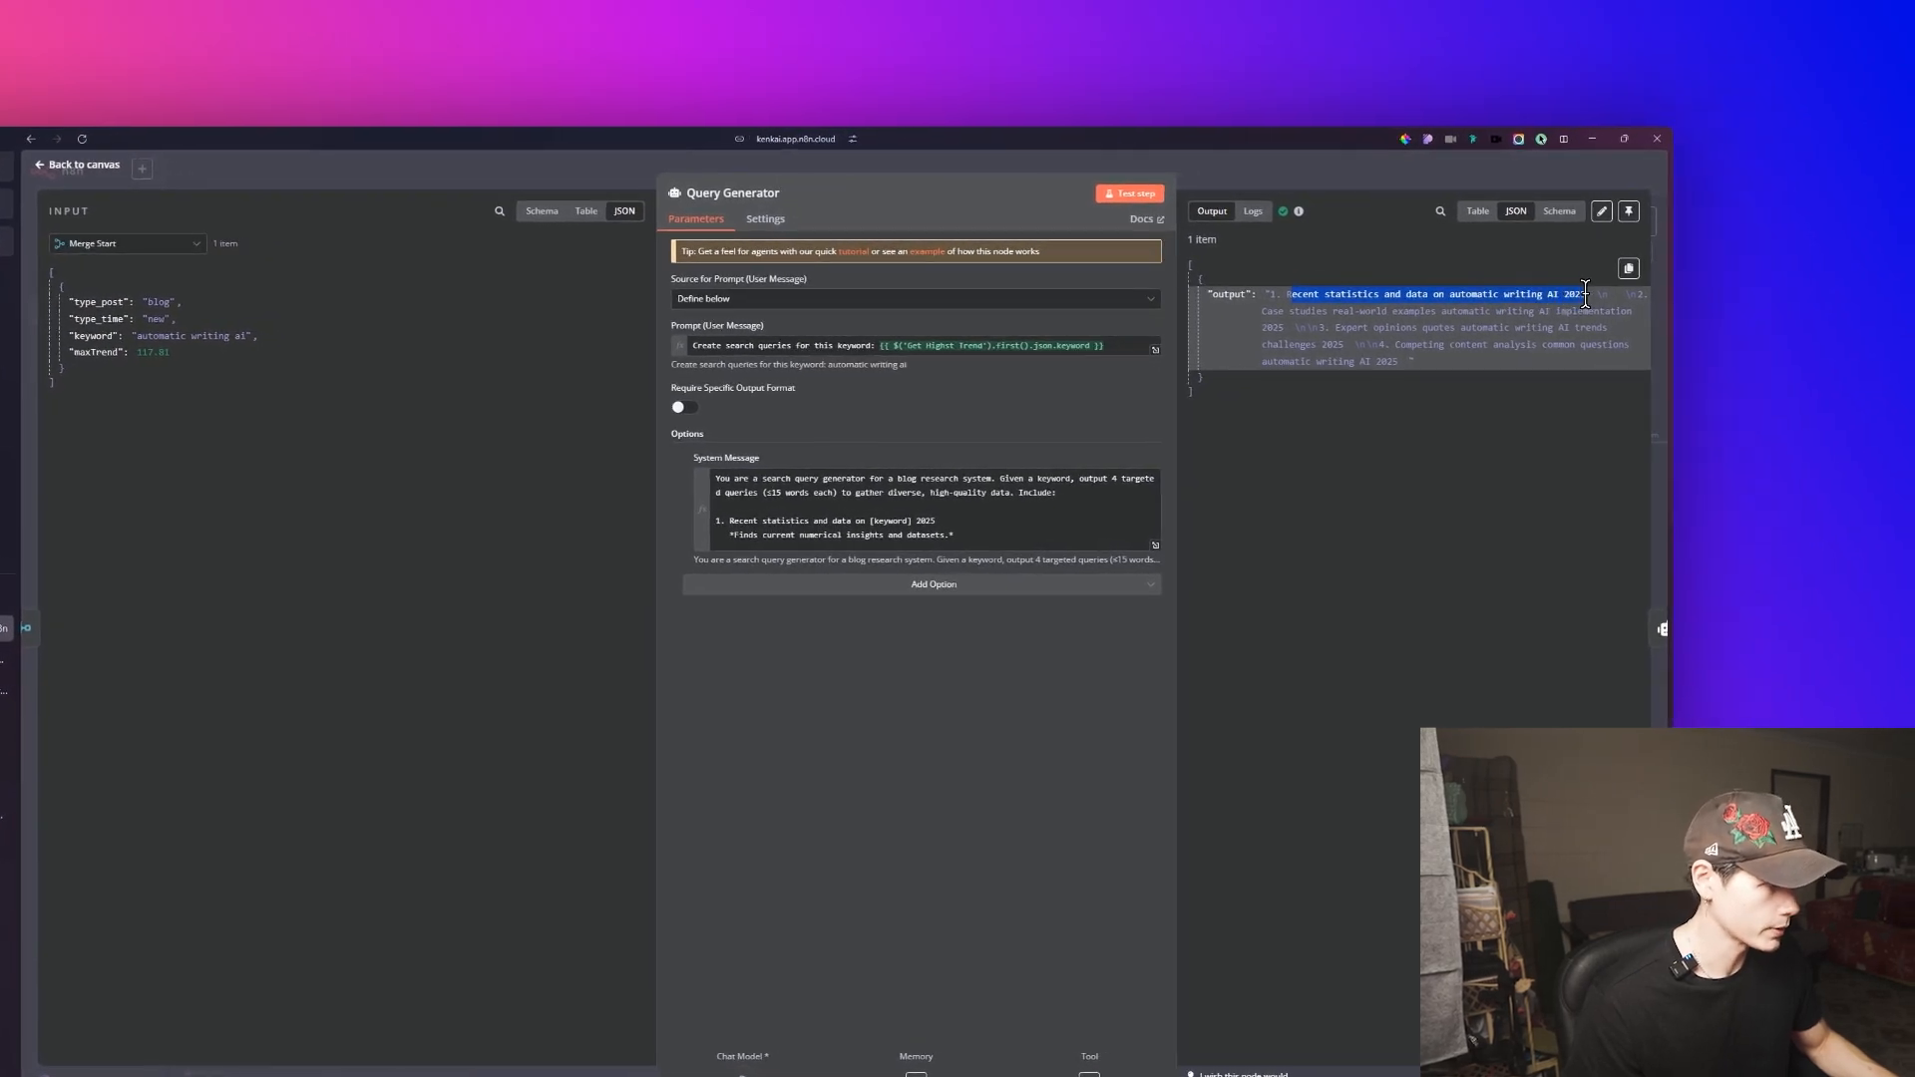
click(1419, 326)
drag(1268, 311, 1428, 380)
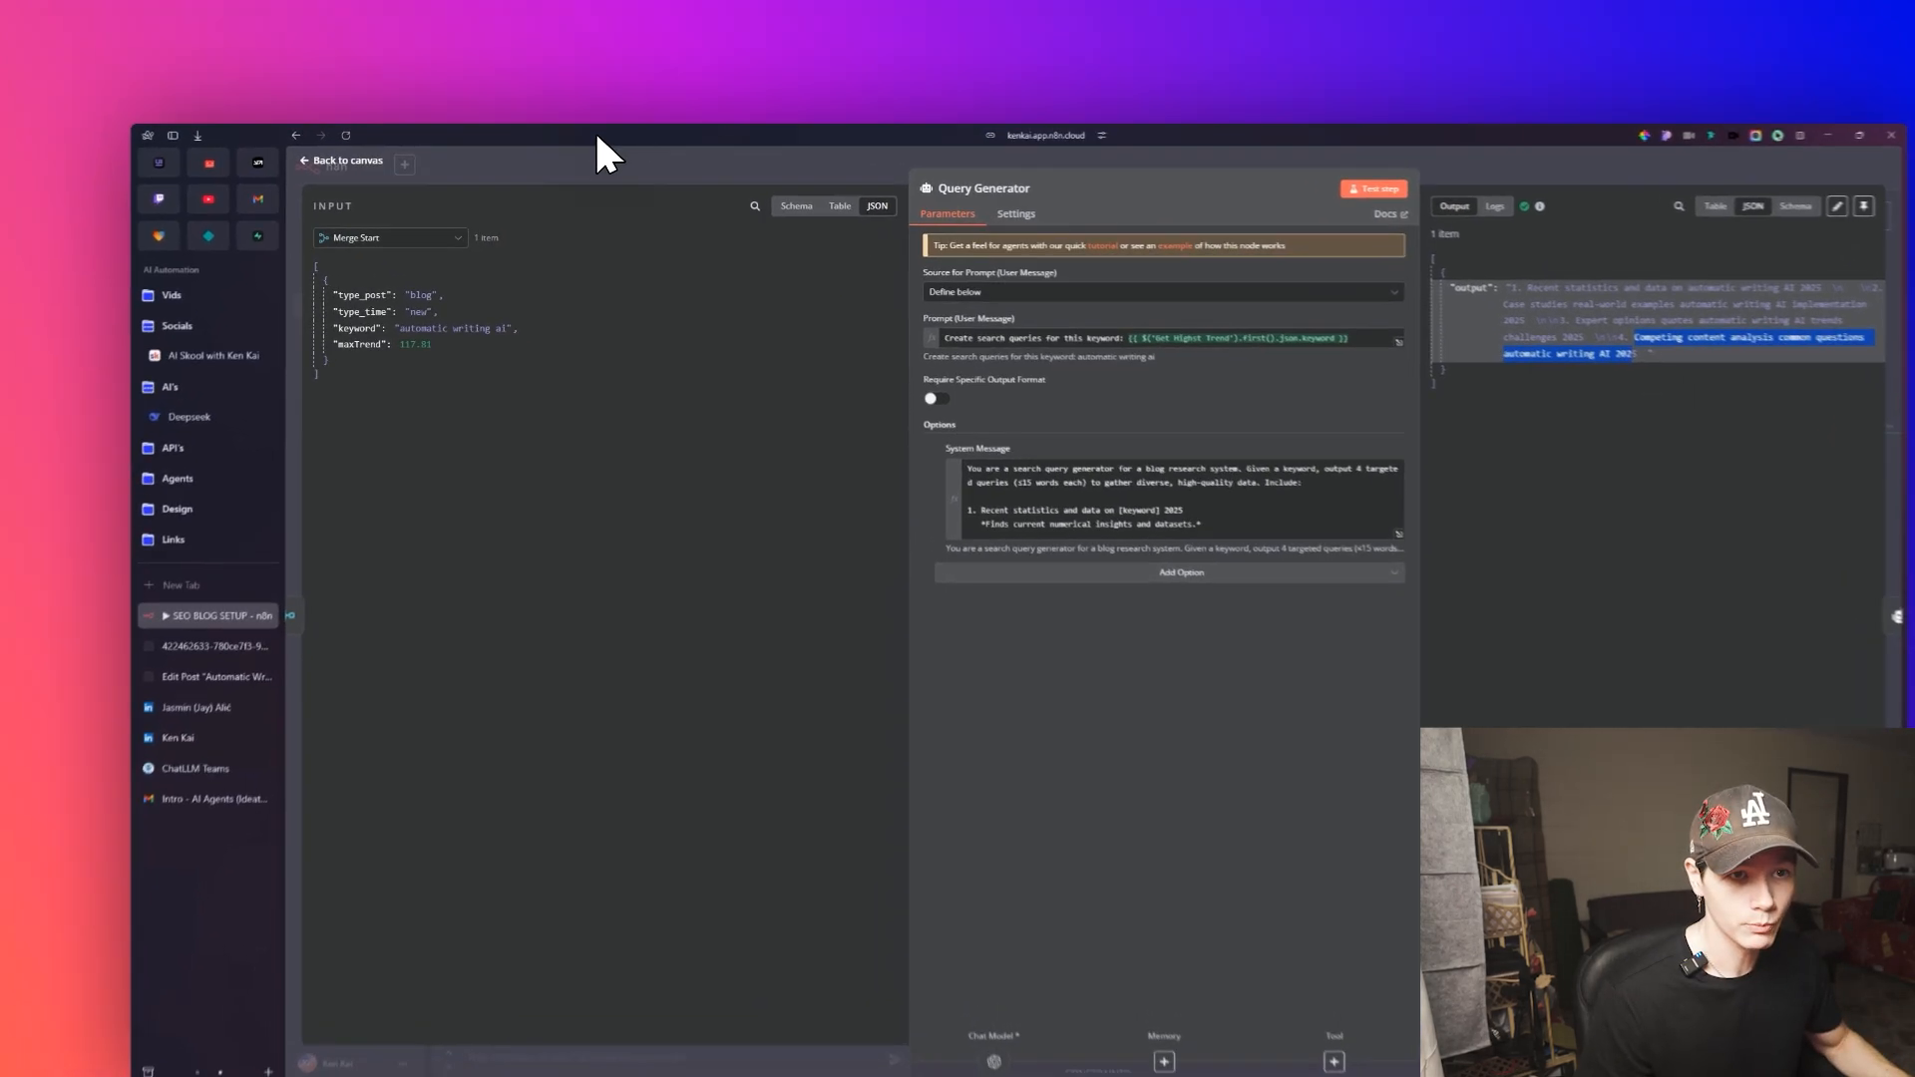
click(440, 199)
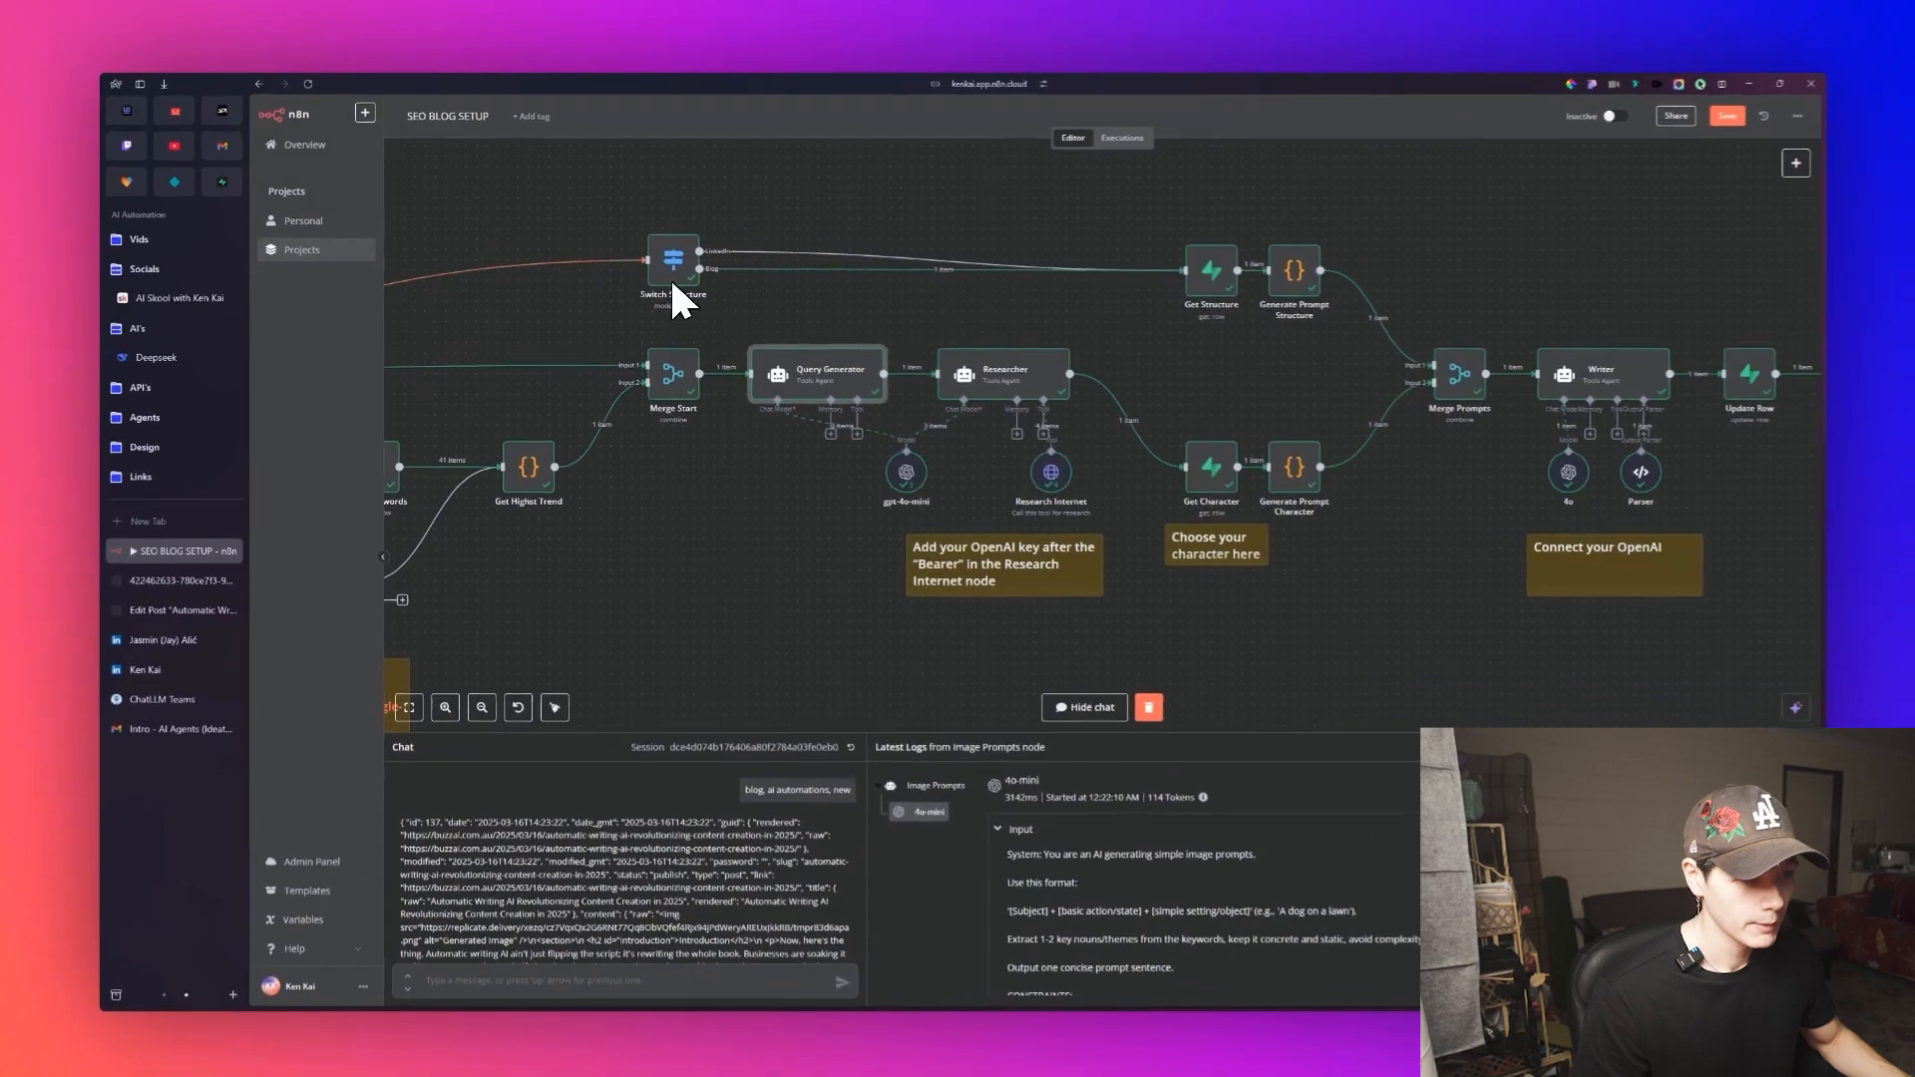
Open the Researcher node to examine its input queries and prompt, and view its Research Internet tool on the canvas.
double_click(991, 378)
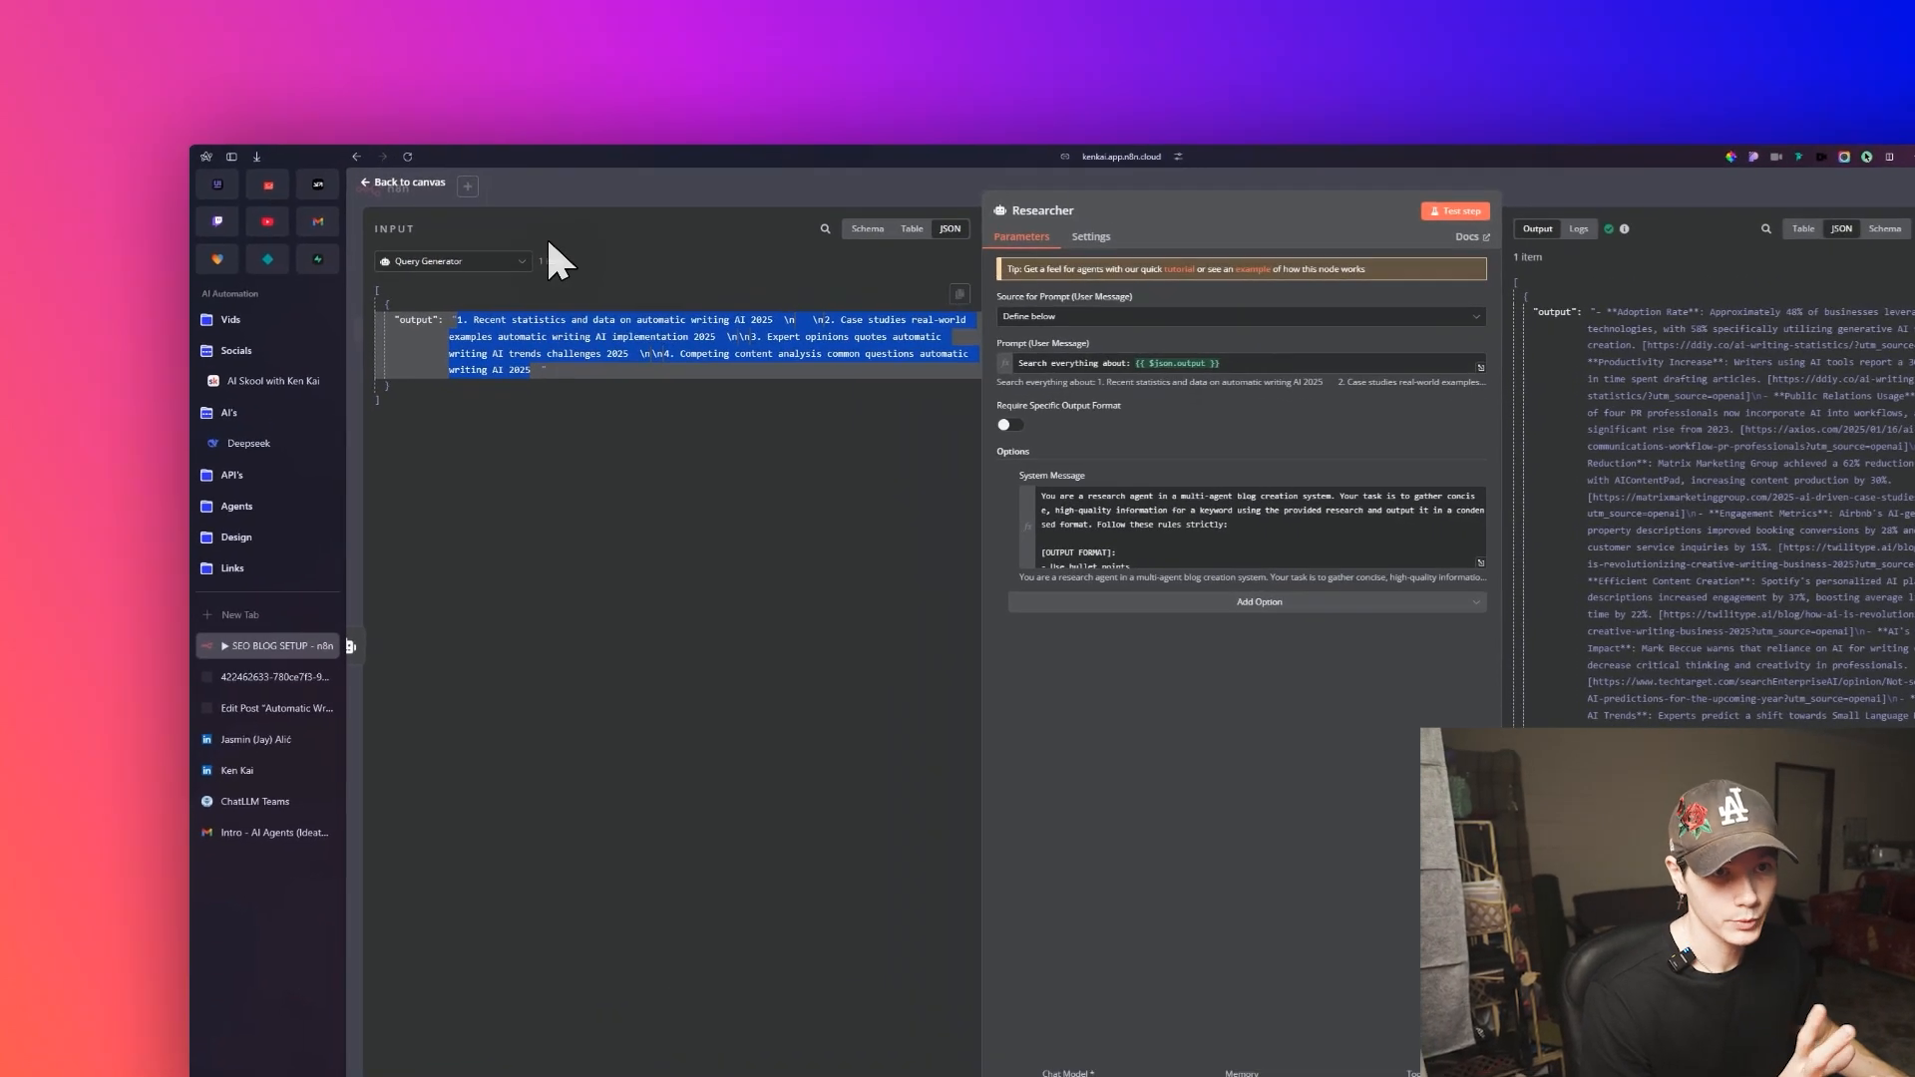
key(Escape)
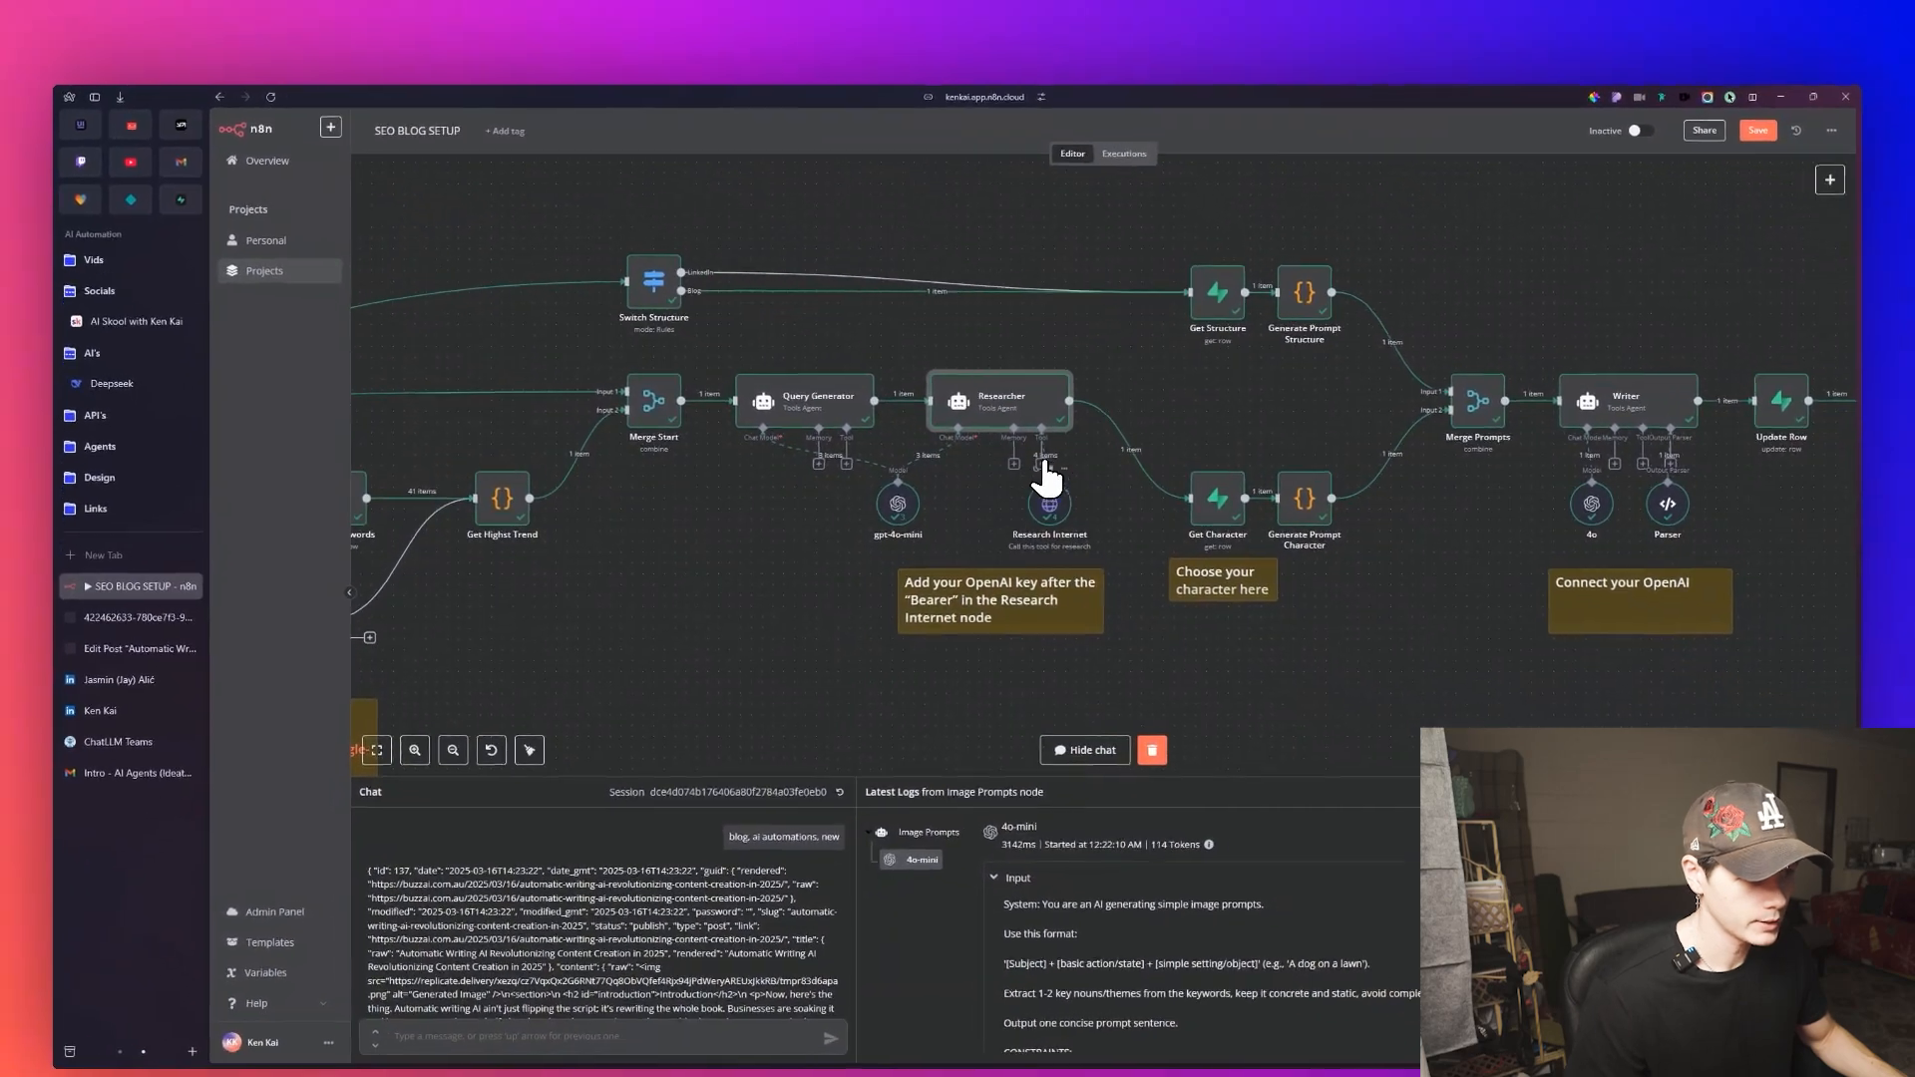
scroll(1212, 570, up, 5)
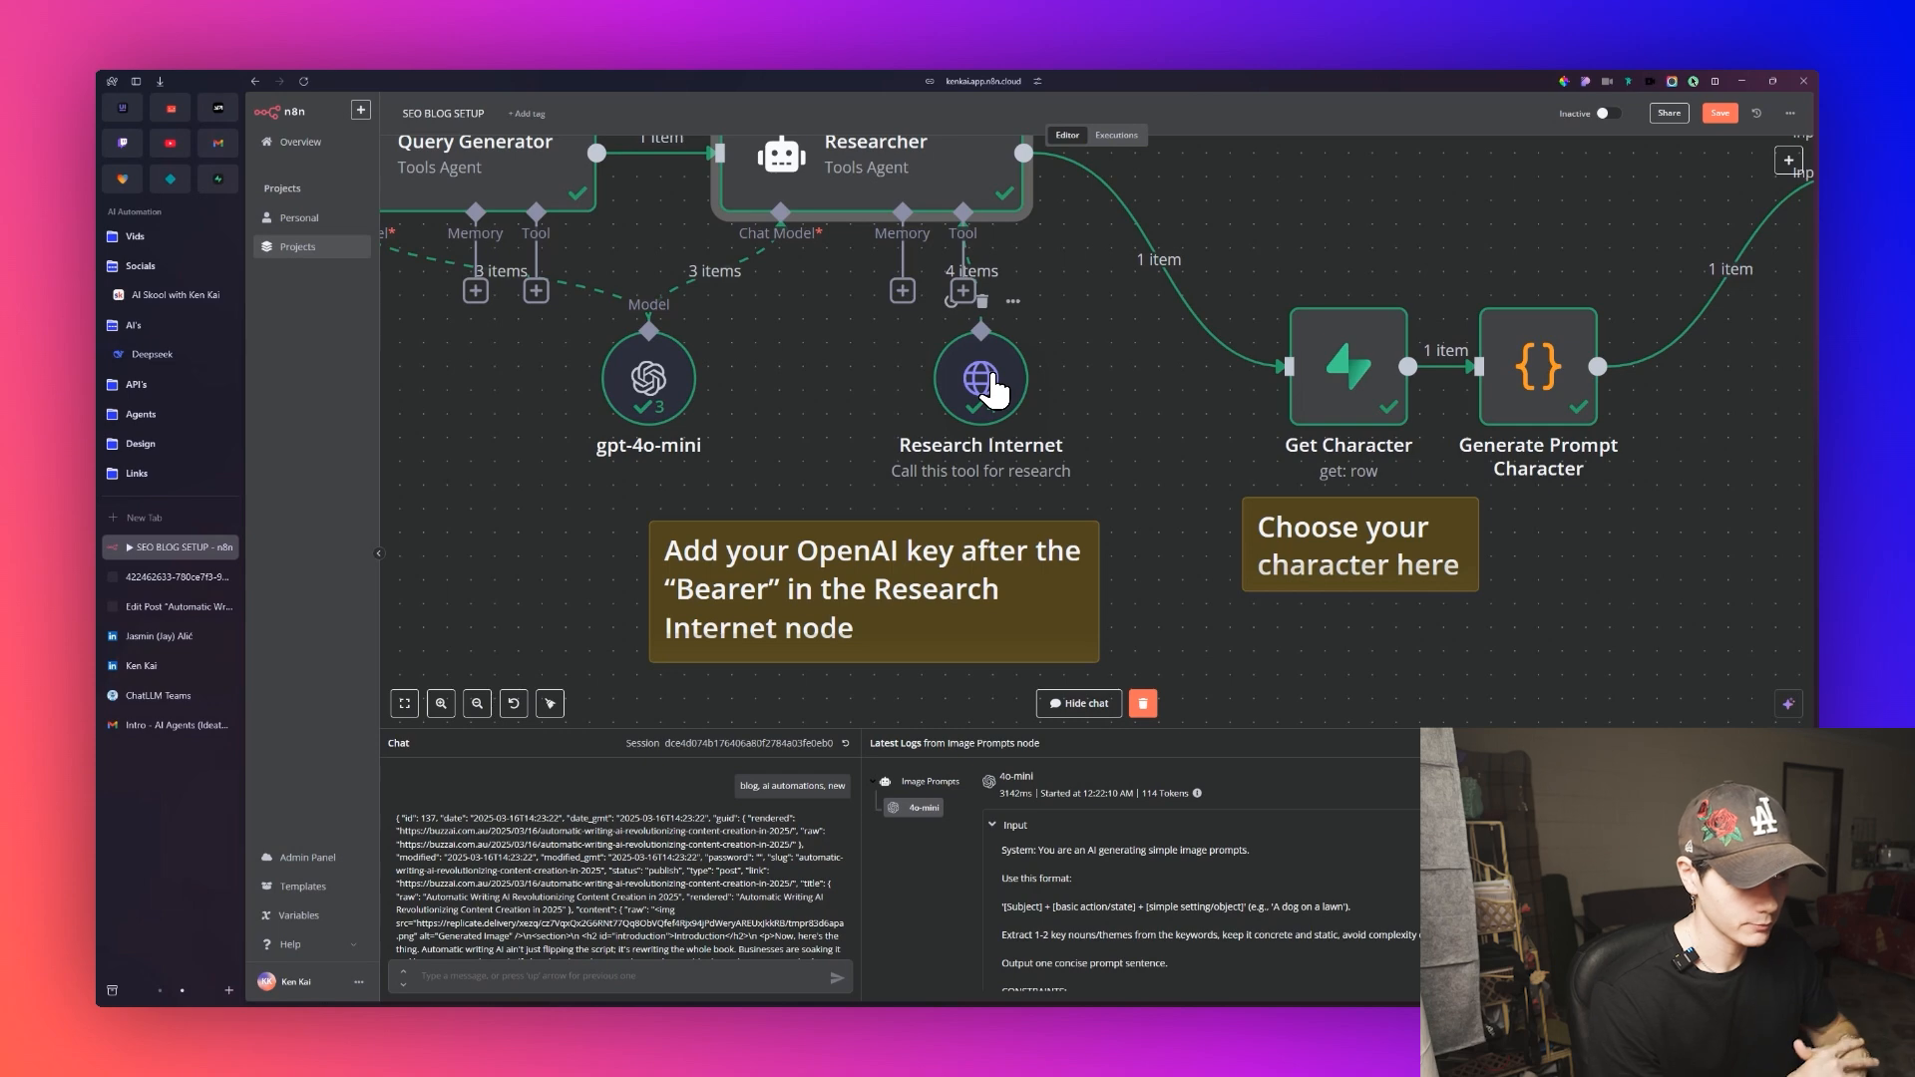
scroll(994, 389, down, 3)
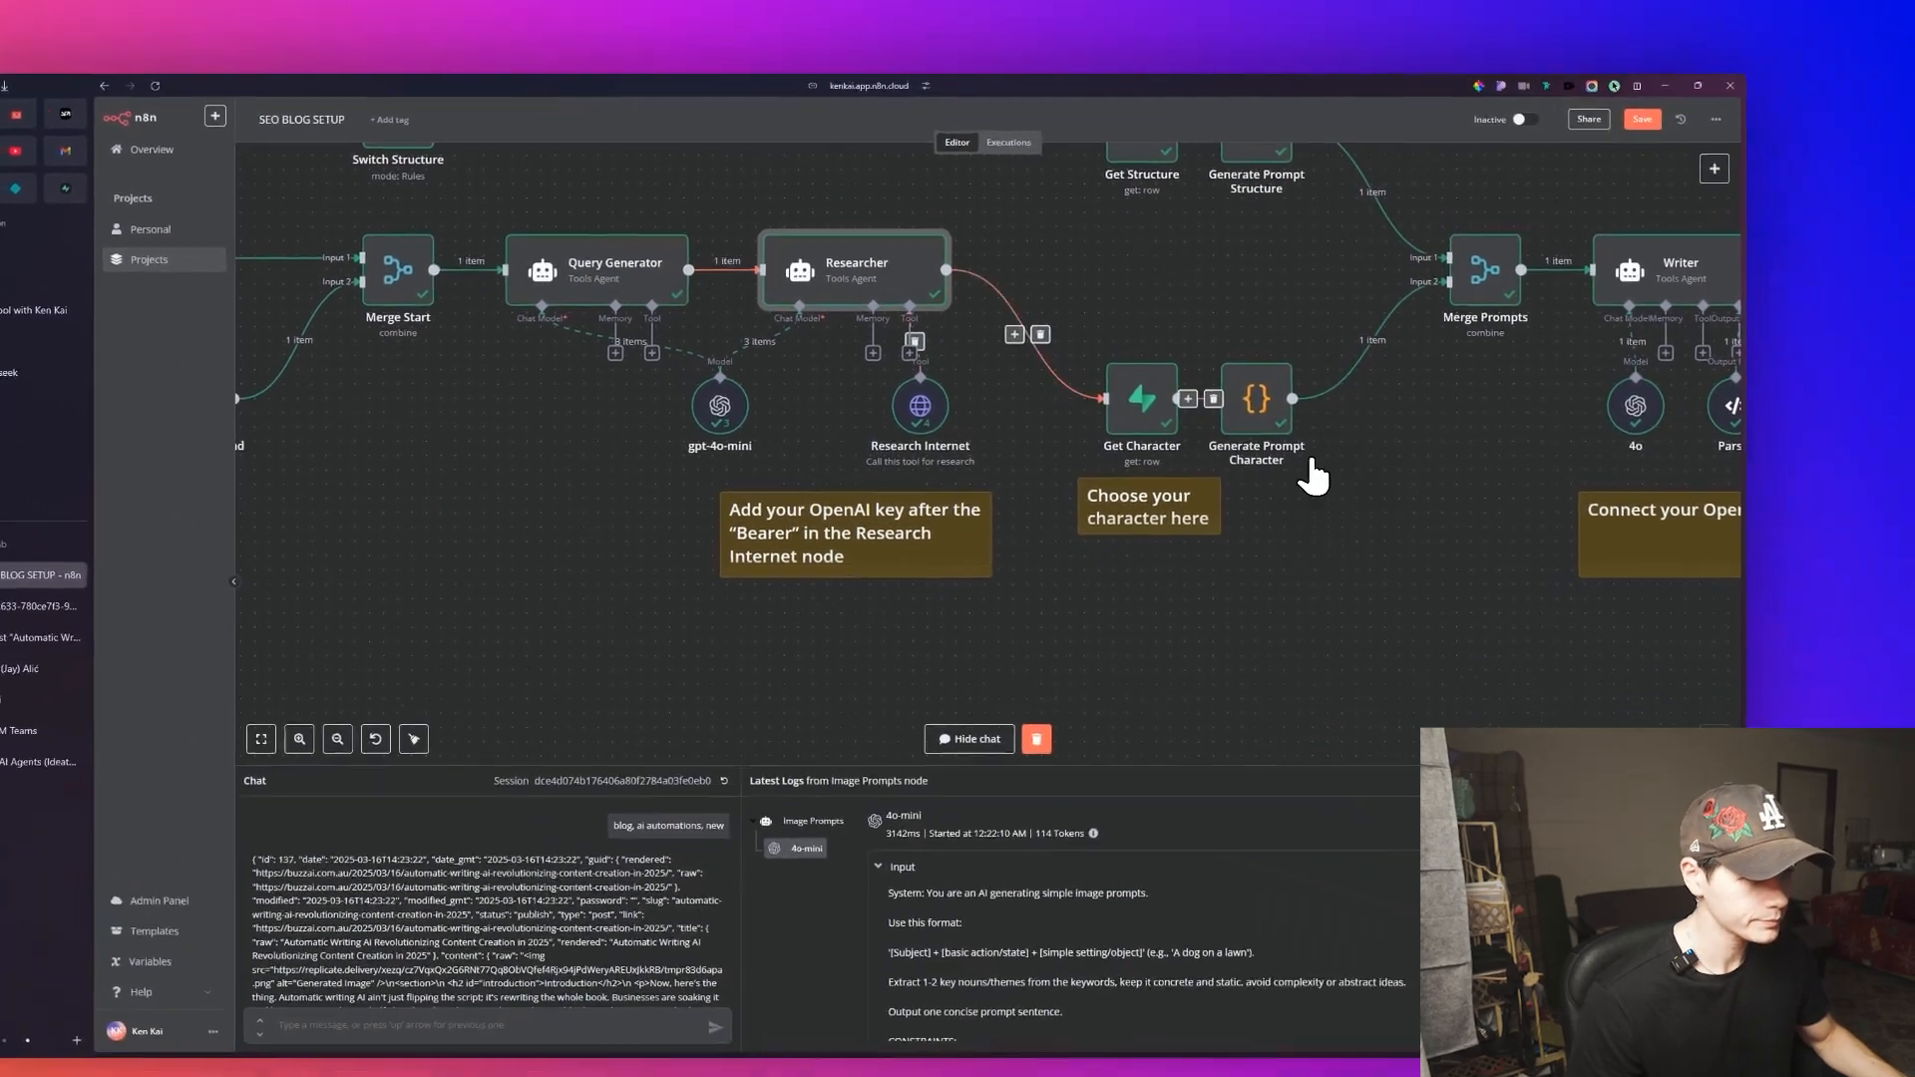
Locate the Get Character branch, and switch to Supabase to examine all columns of the character_profiles table.
drag(1507, 475, 1454, 477)
drag(1349, 507, 1137, 528)
scroll(1012, 485, up, 3)
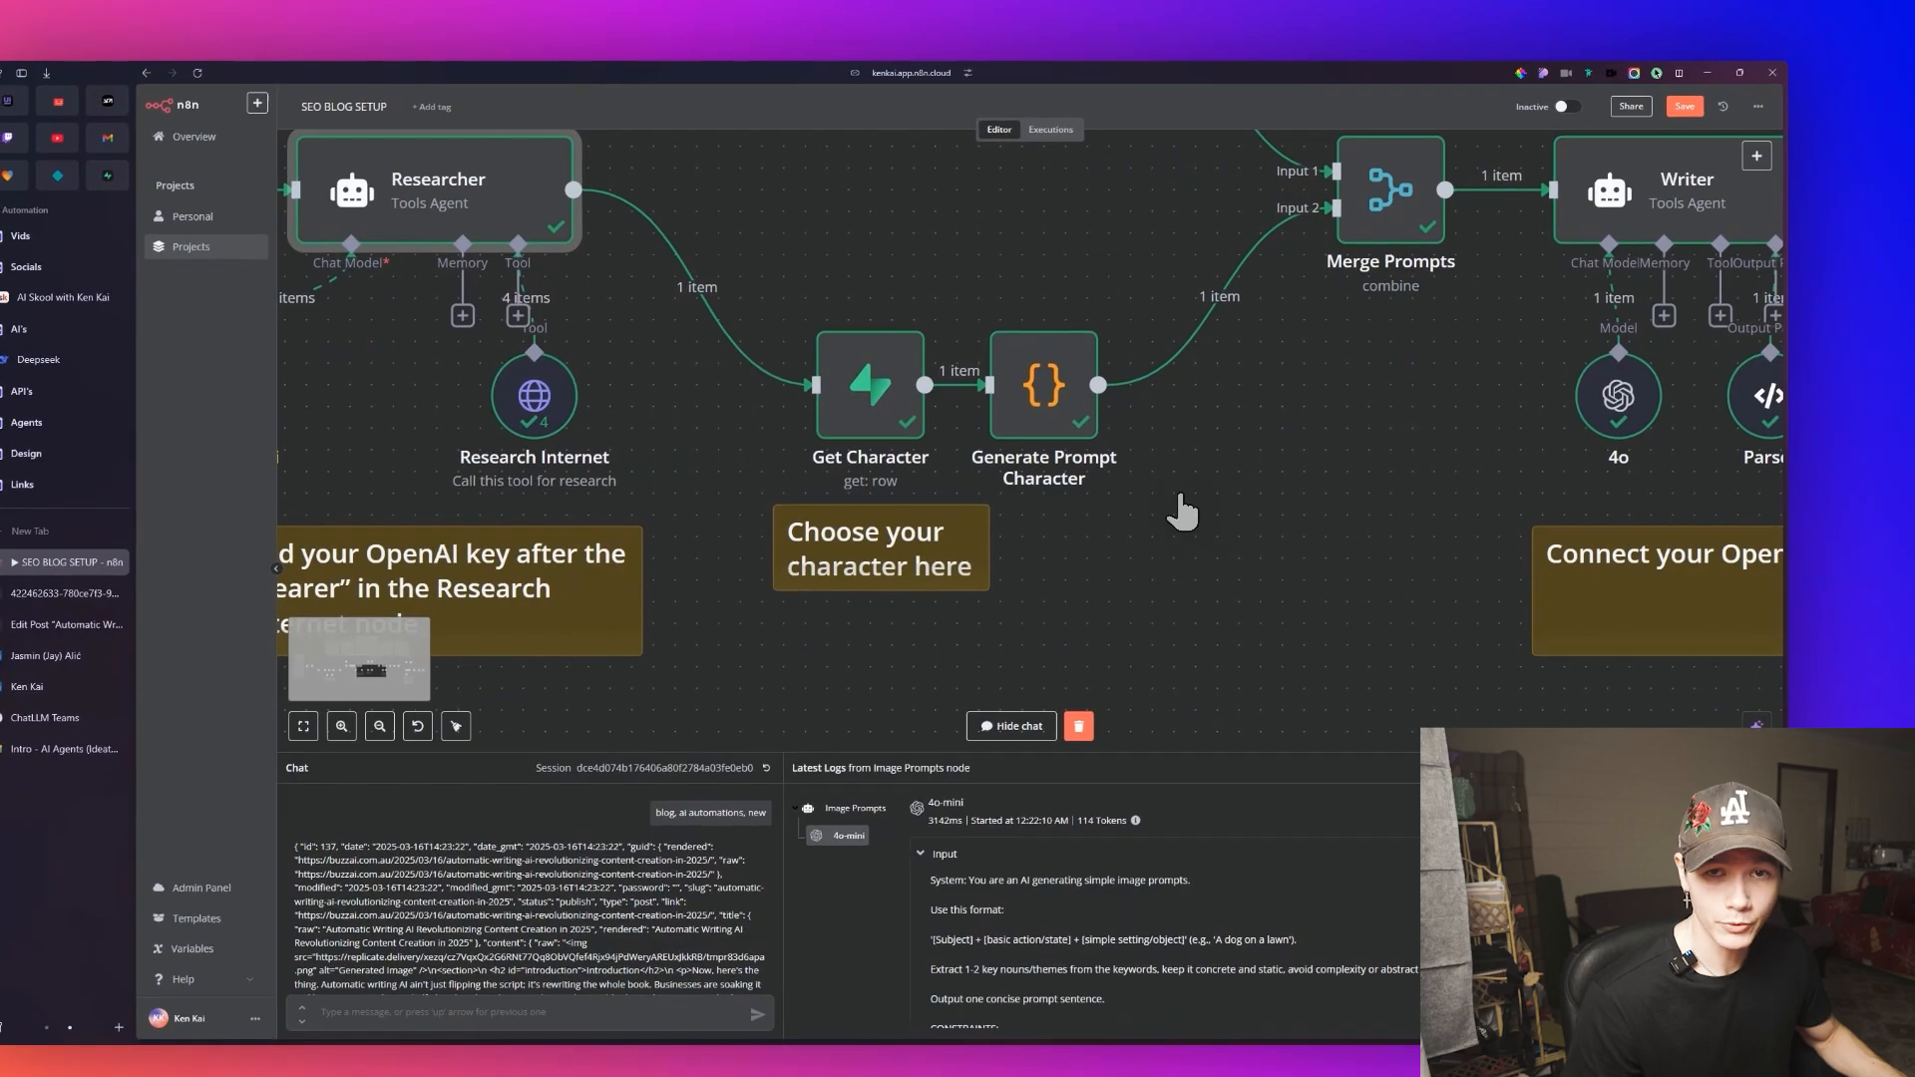
scroll(1179, 507, down, 3)
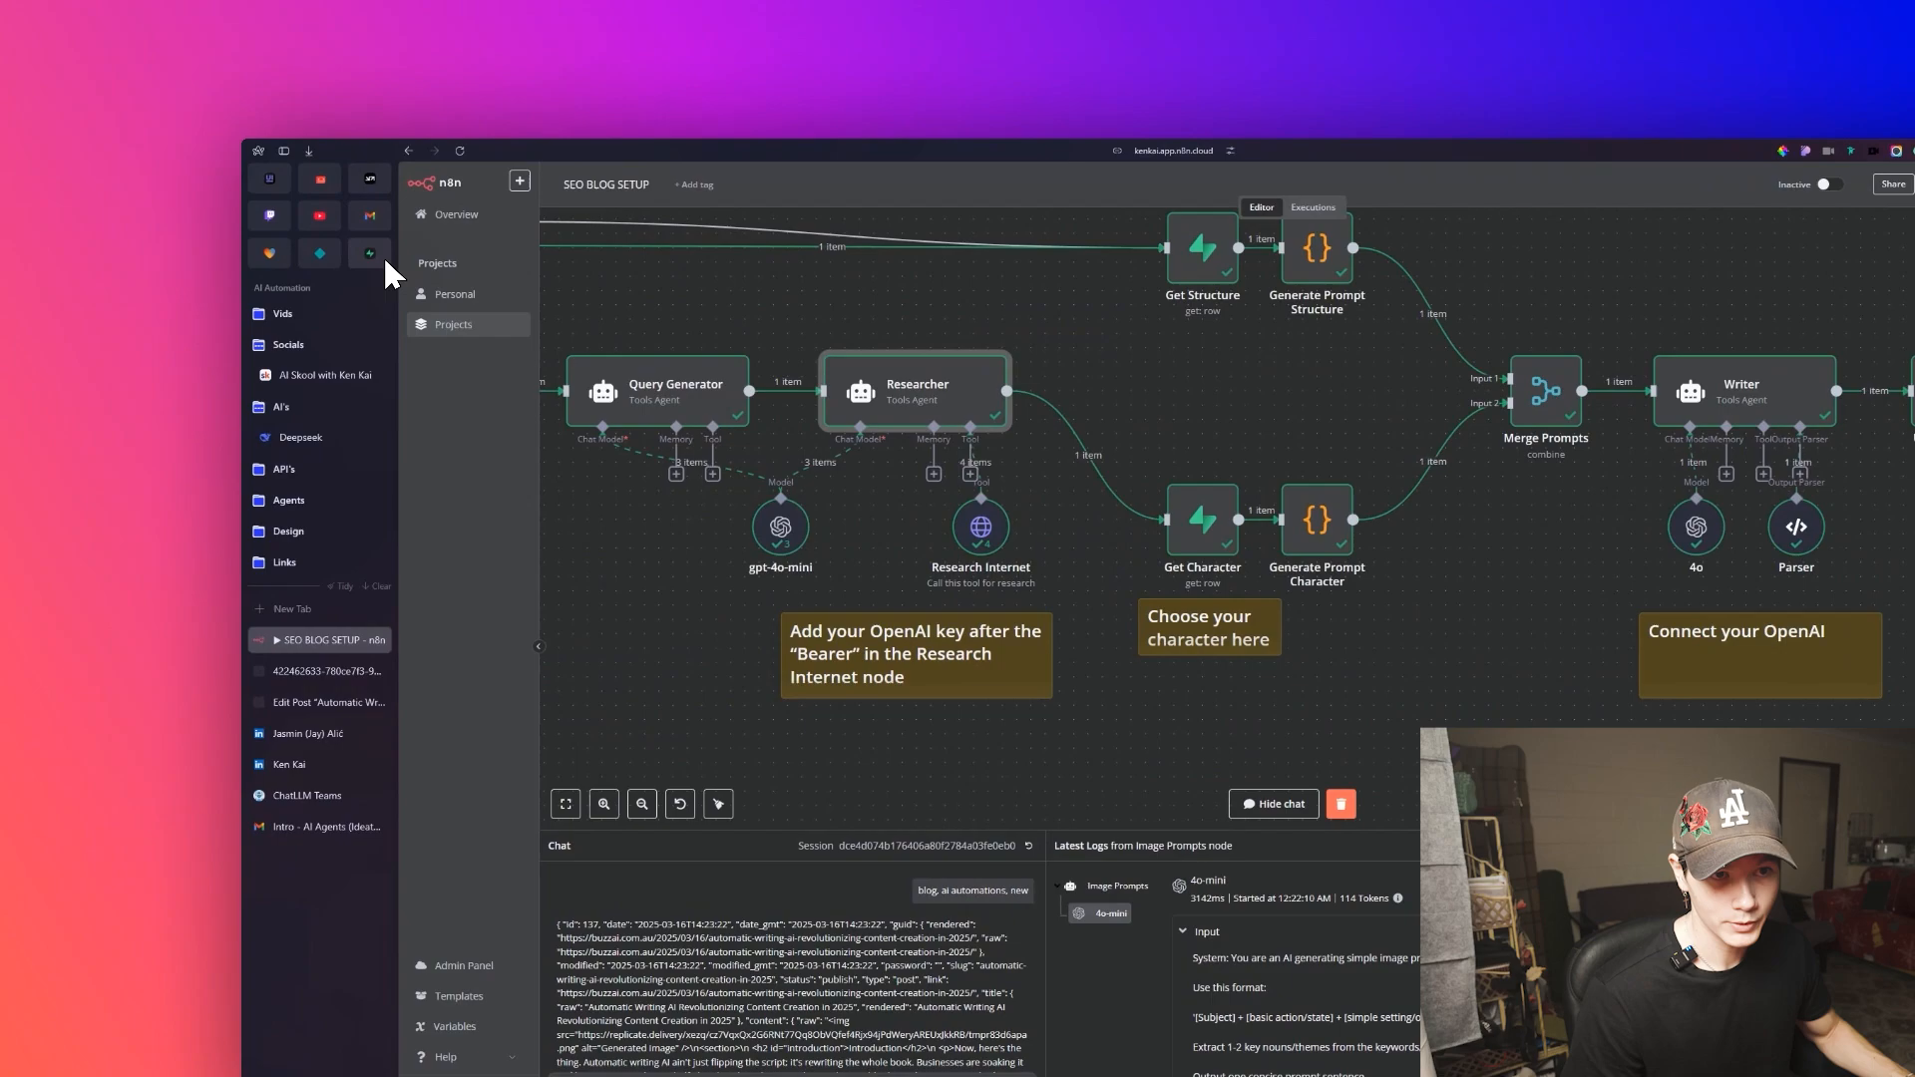
click(223, 179)
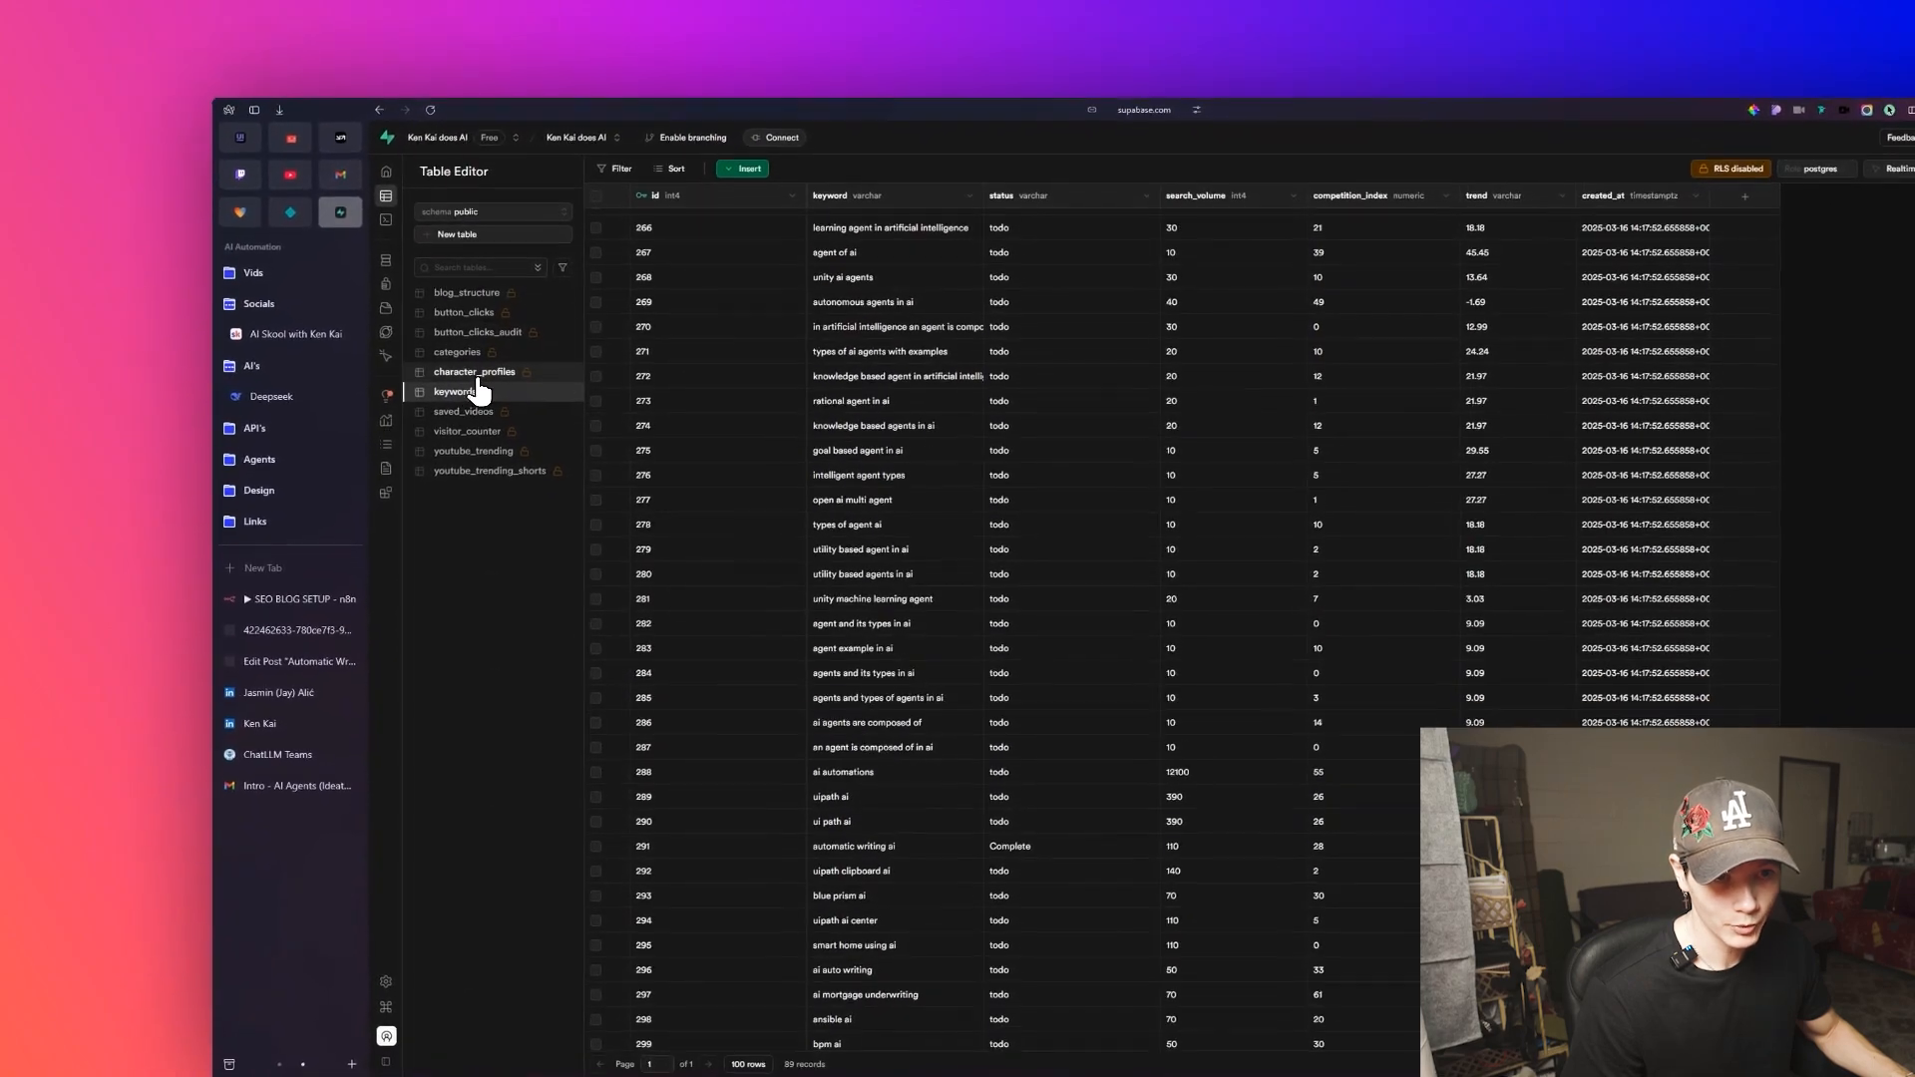
click(476, 373)
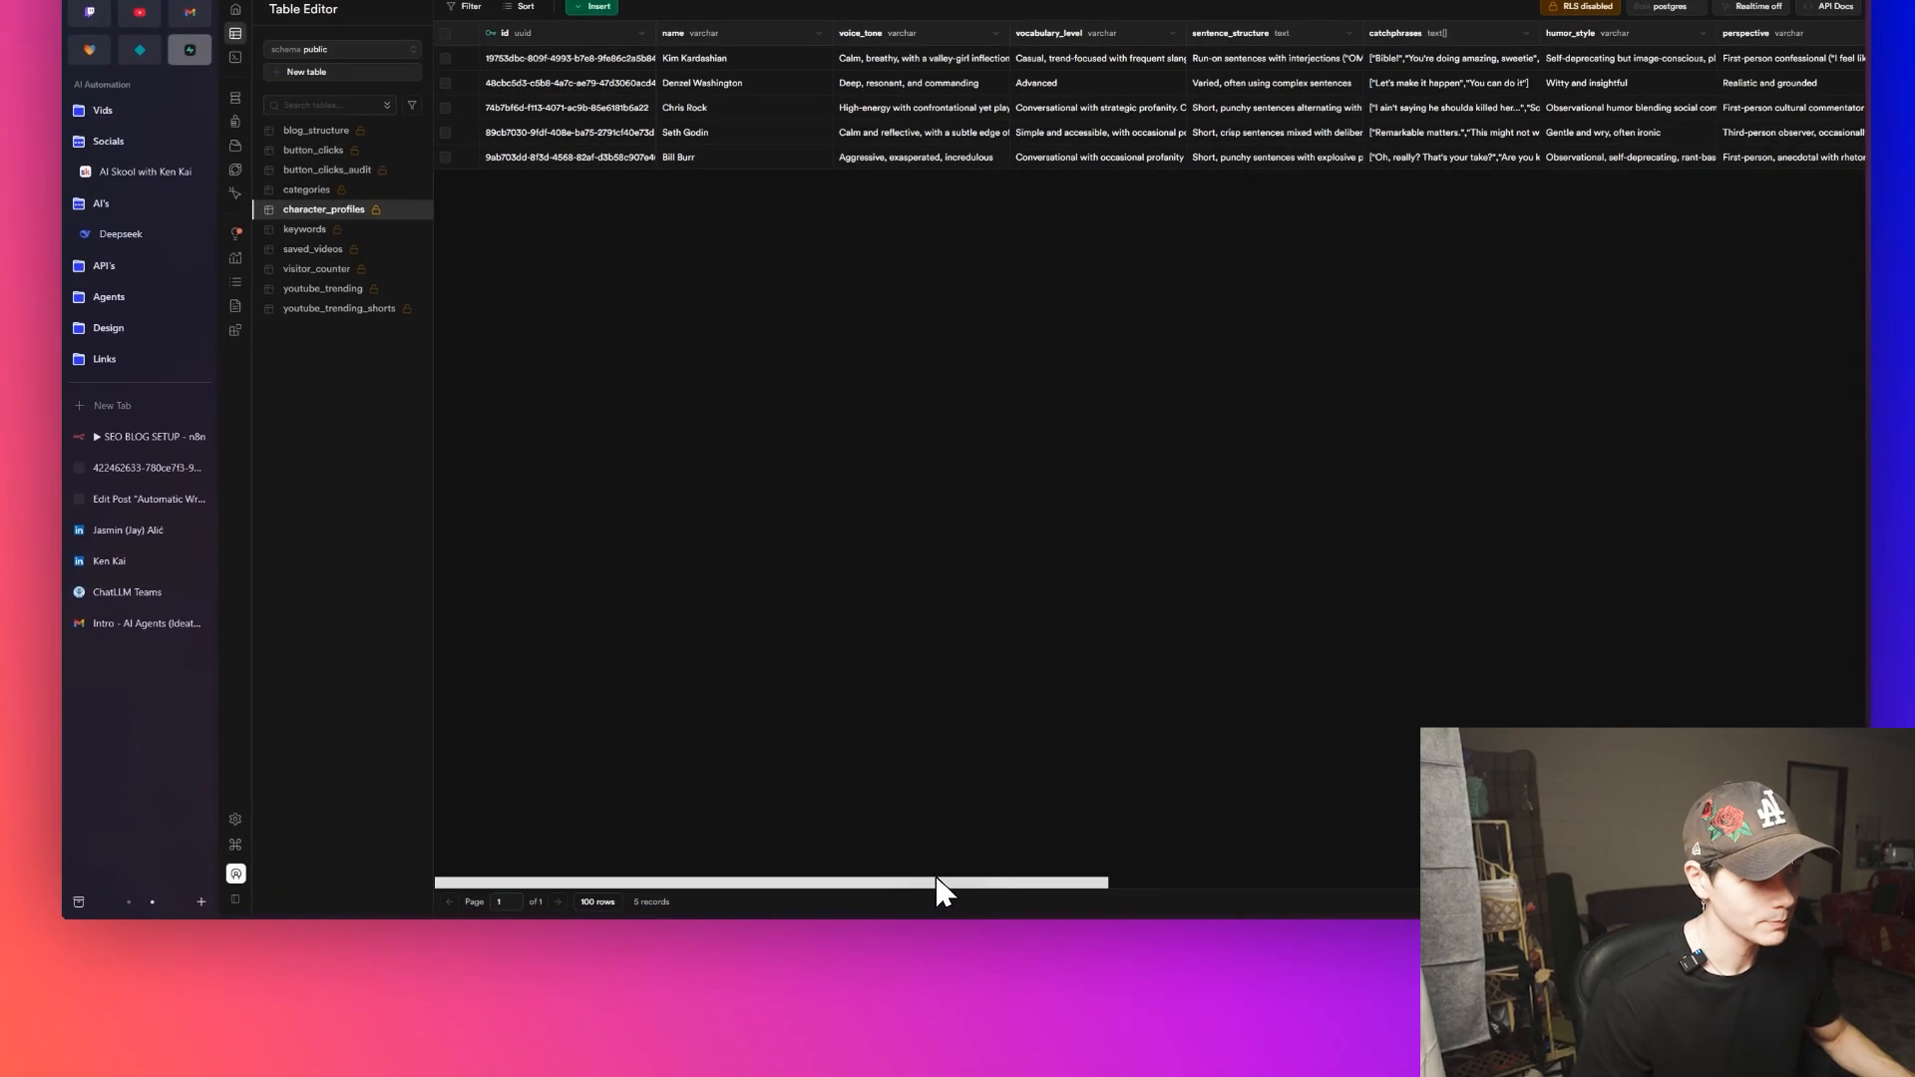
drag(941, 903, 1540, 849)
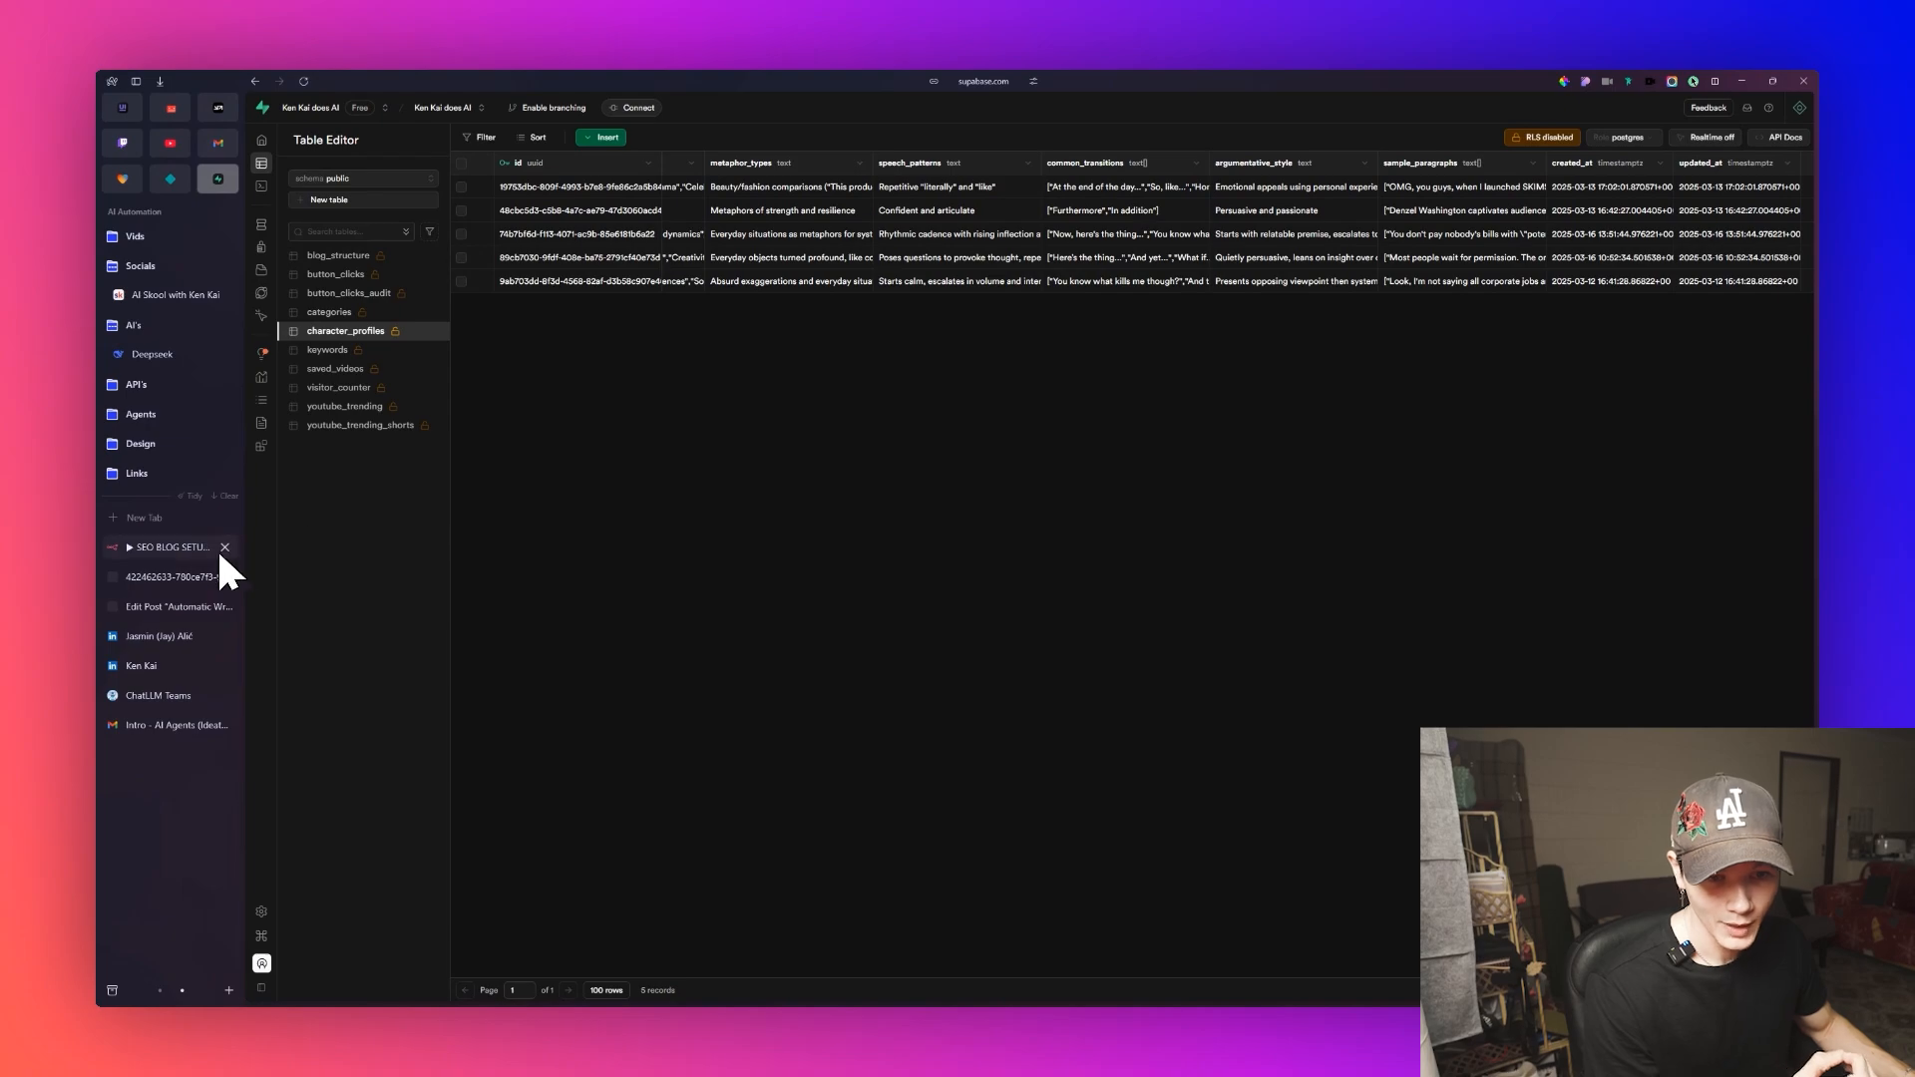
Return to the n8n workflow and set the Get Character node's name condition value to Bill Burr.
click(189, 547)
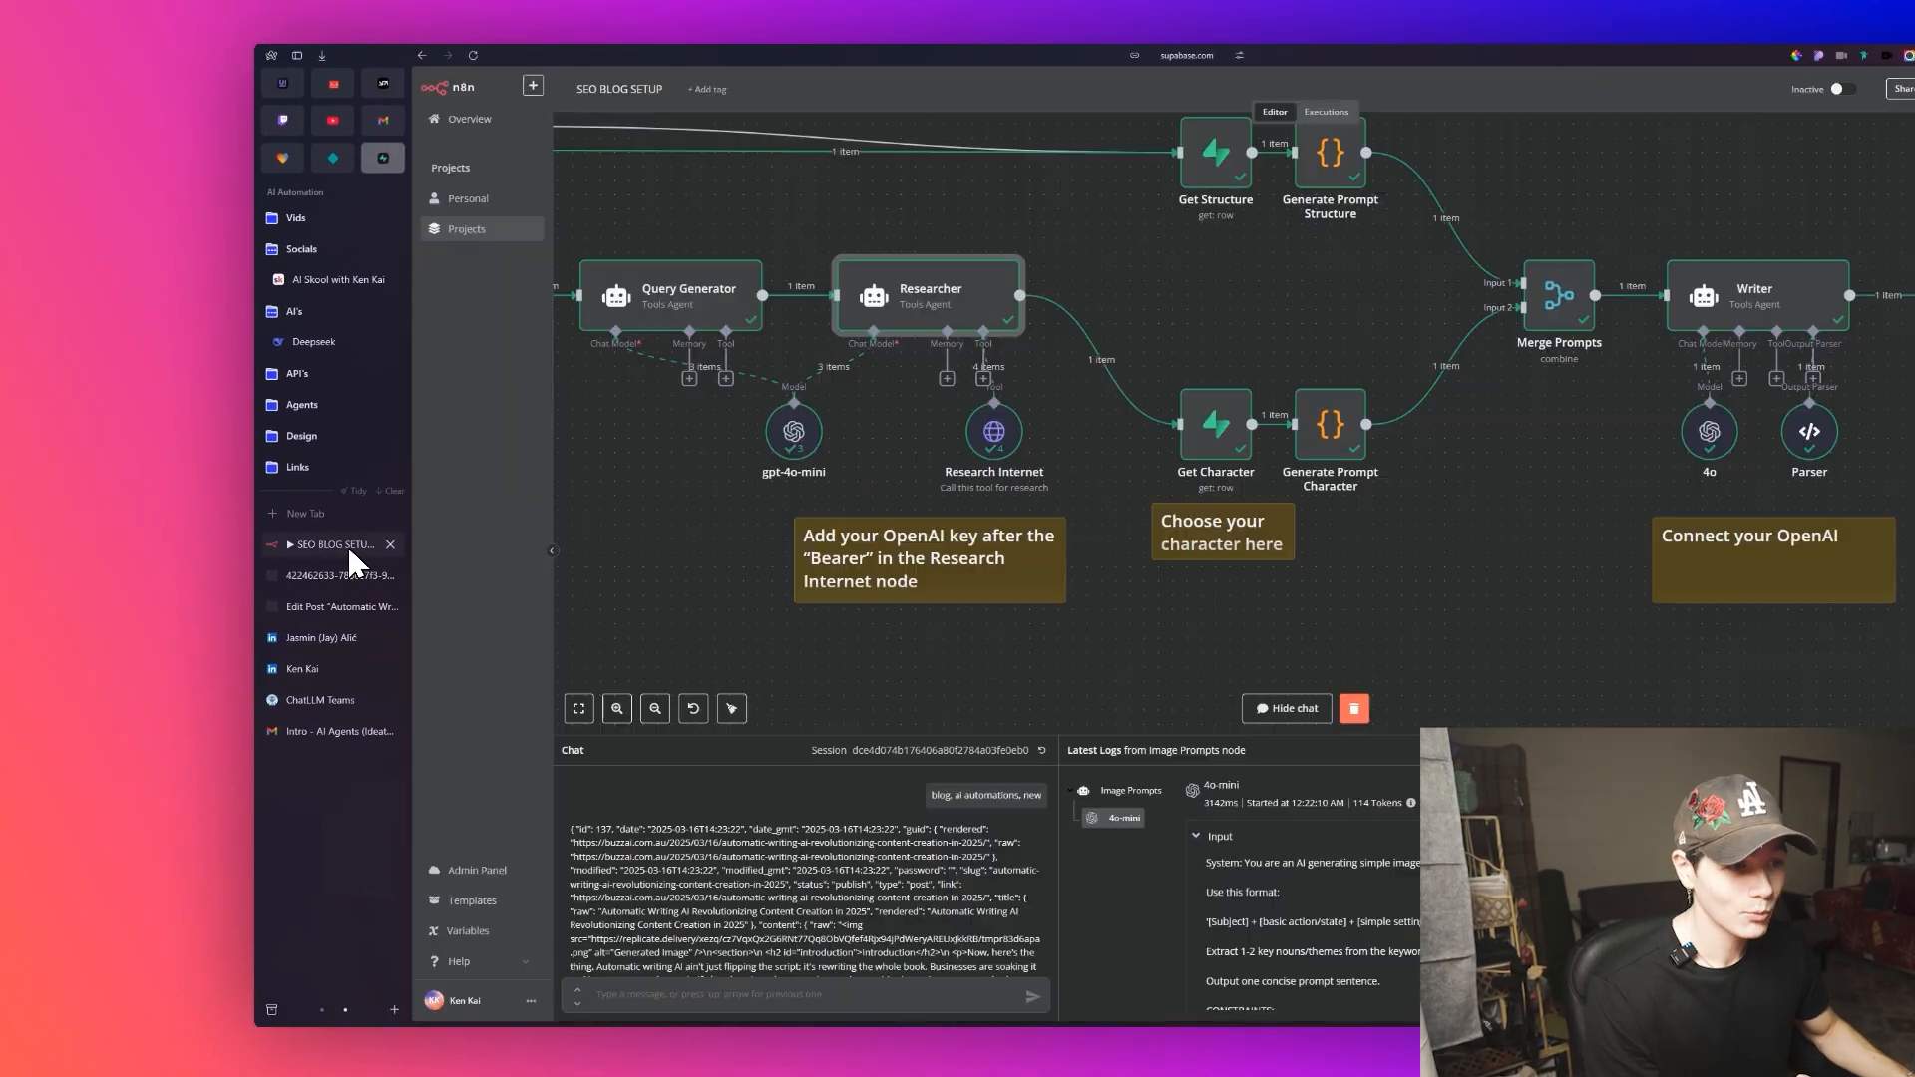
scroll(1451, 464, up, 3)
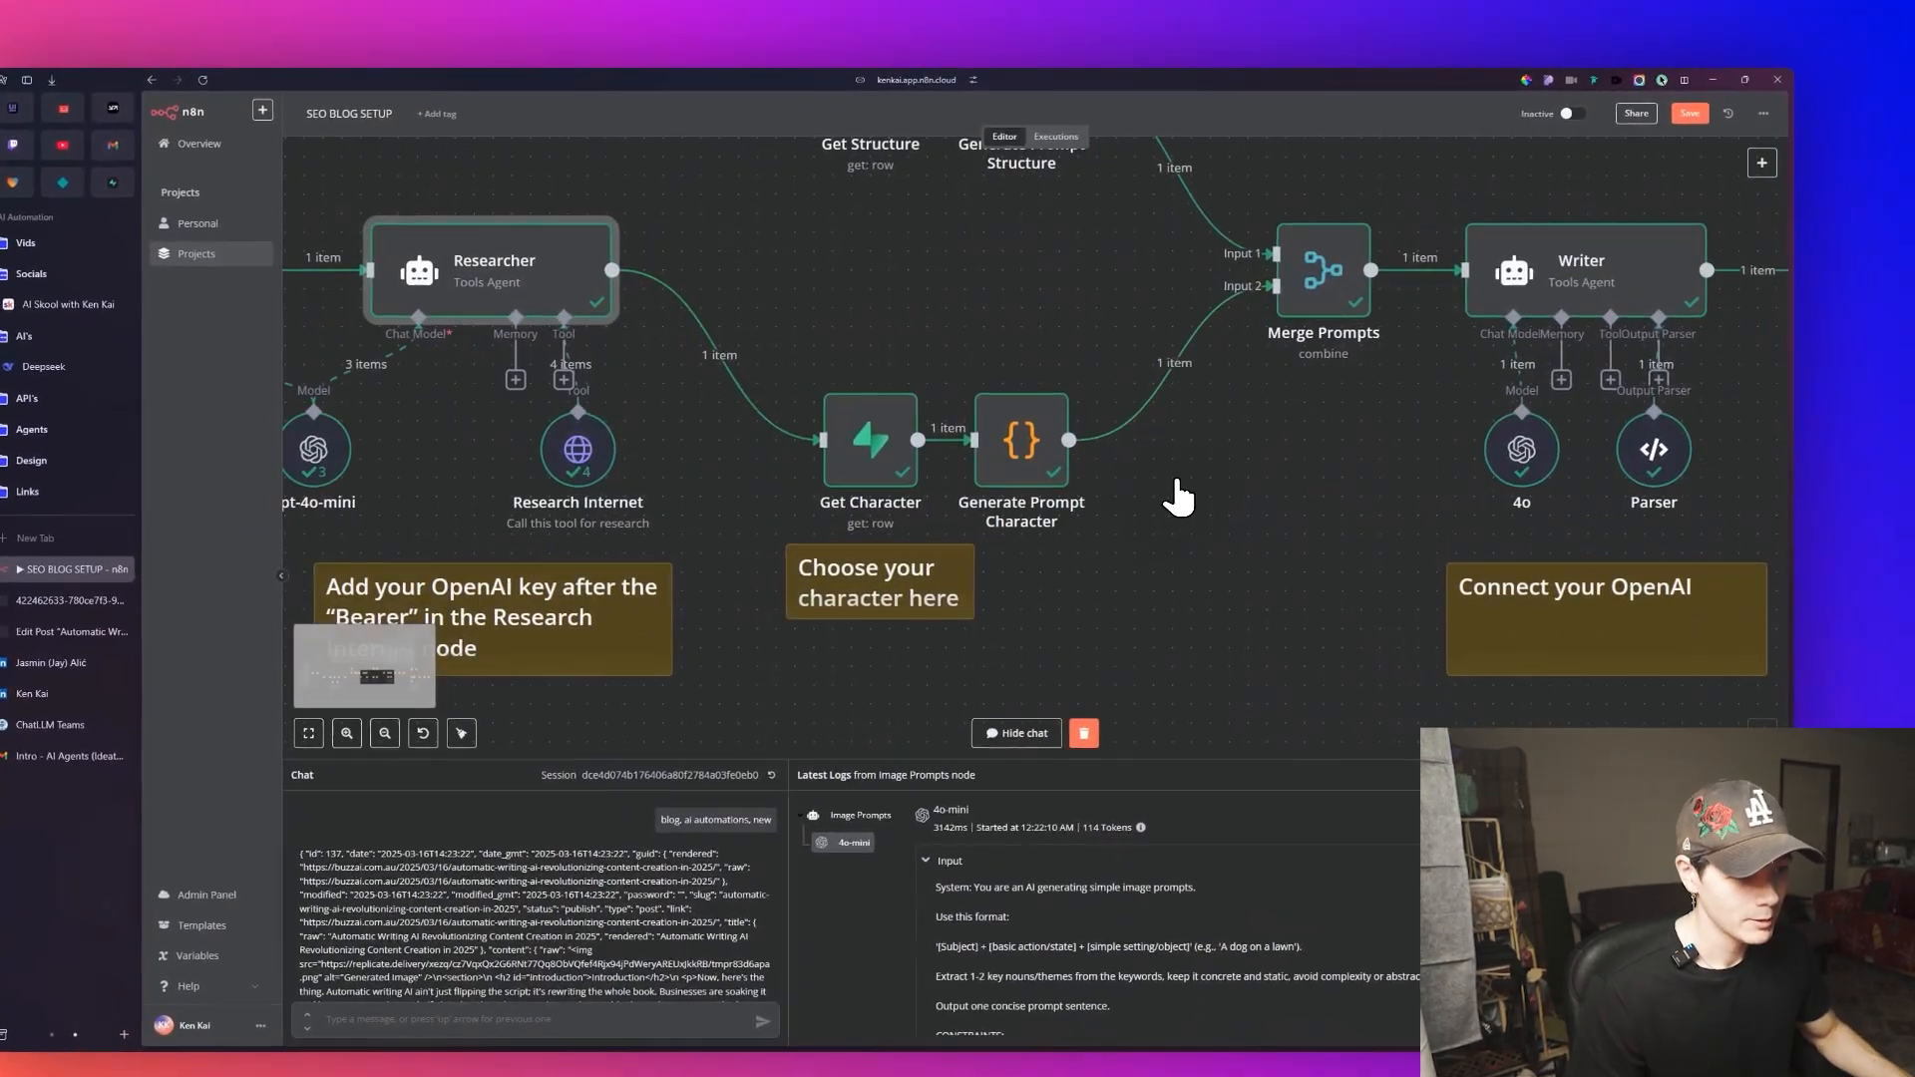
double_click(876, 442)
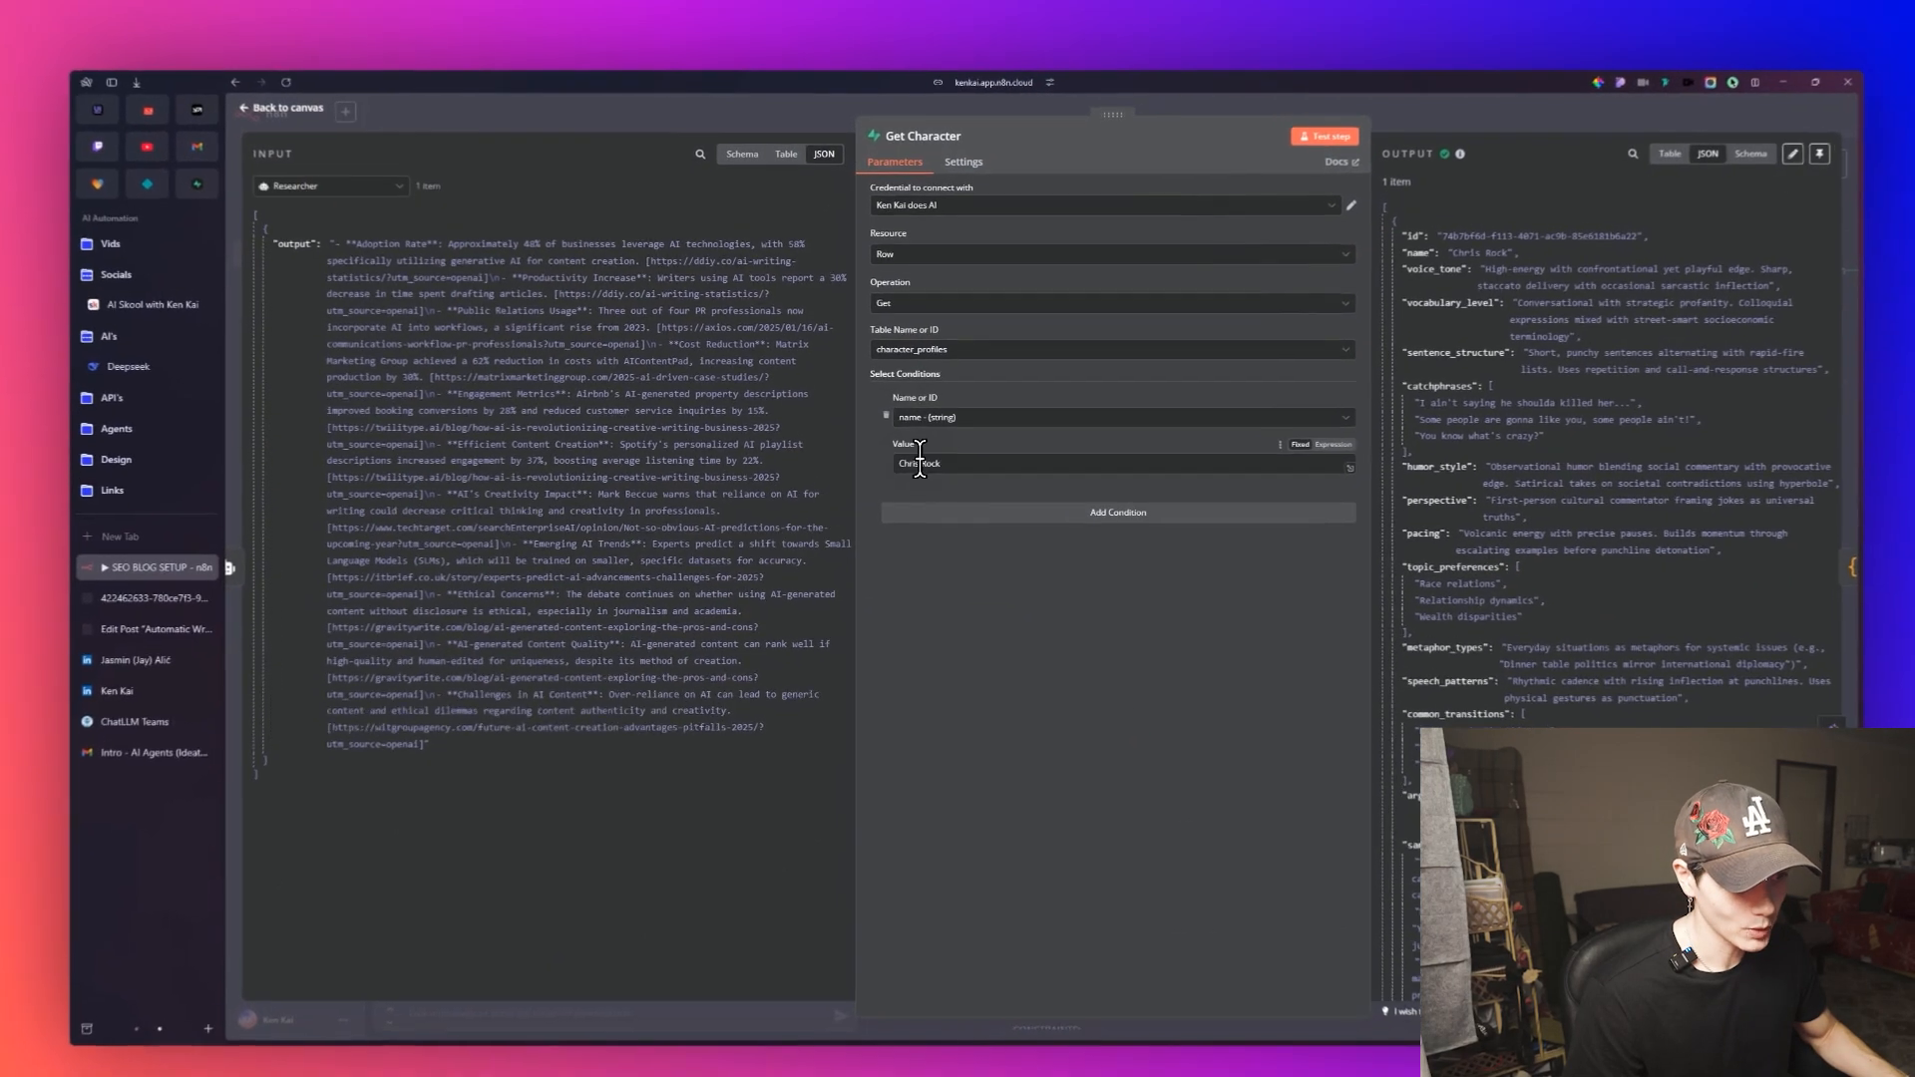
drag(934, 447, 884, 455)
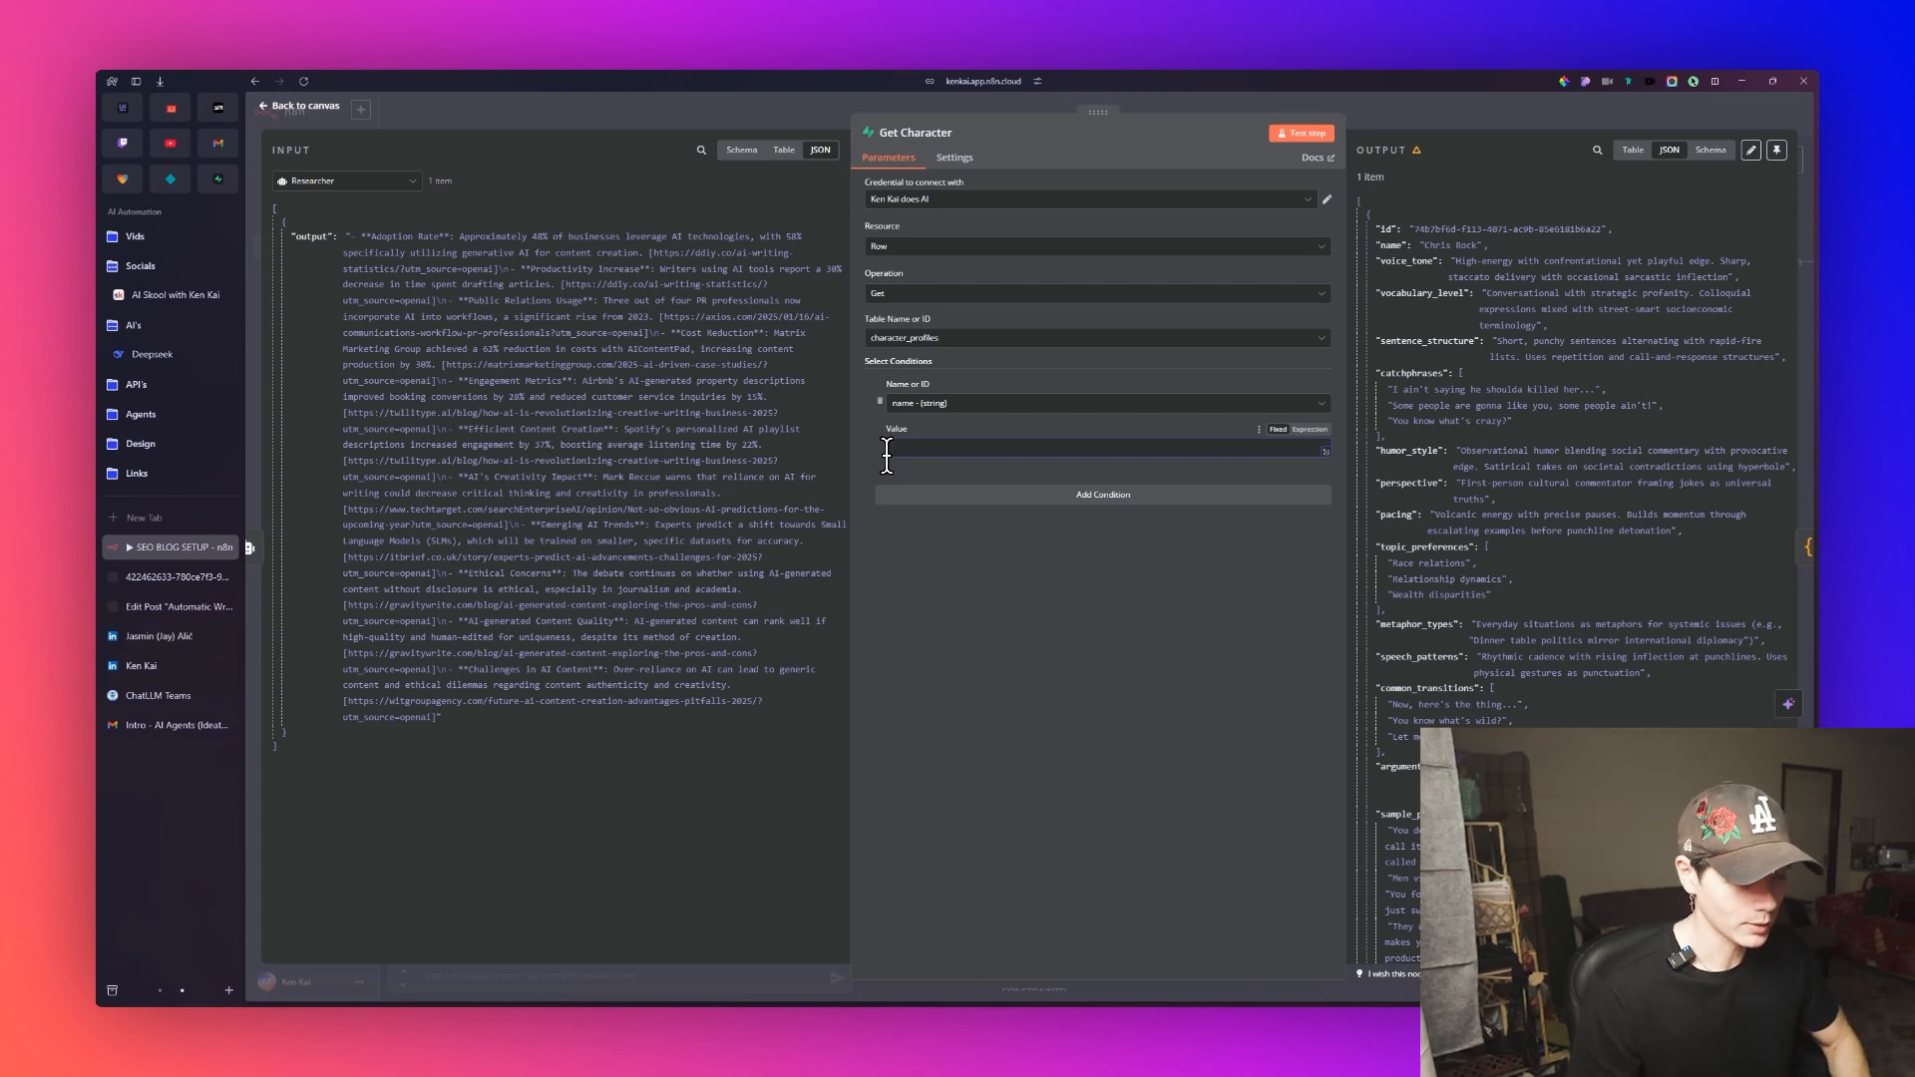
text(rr)
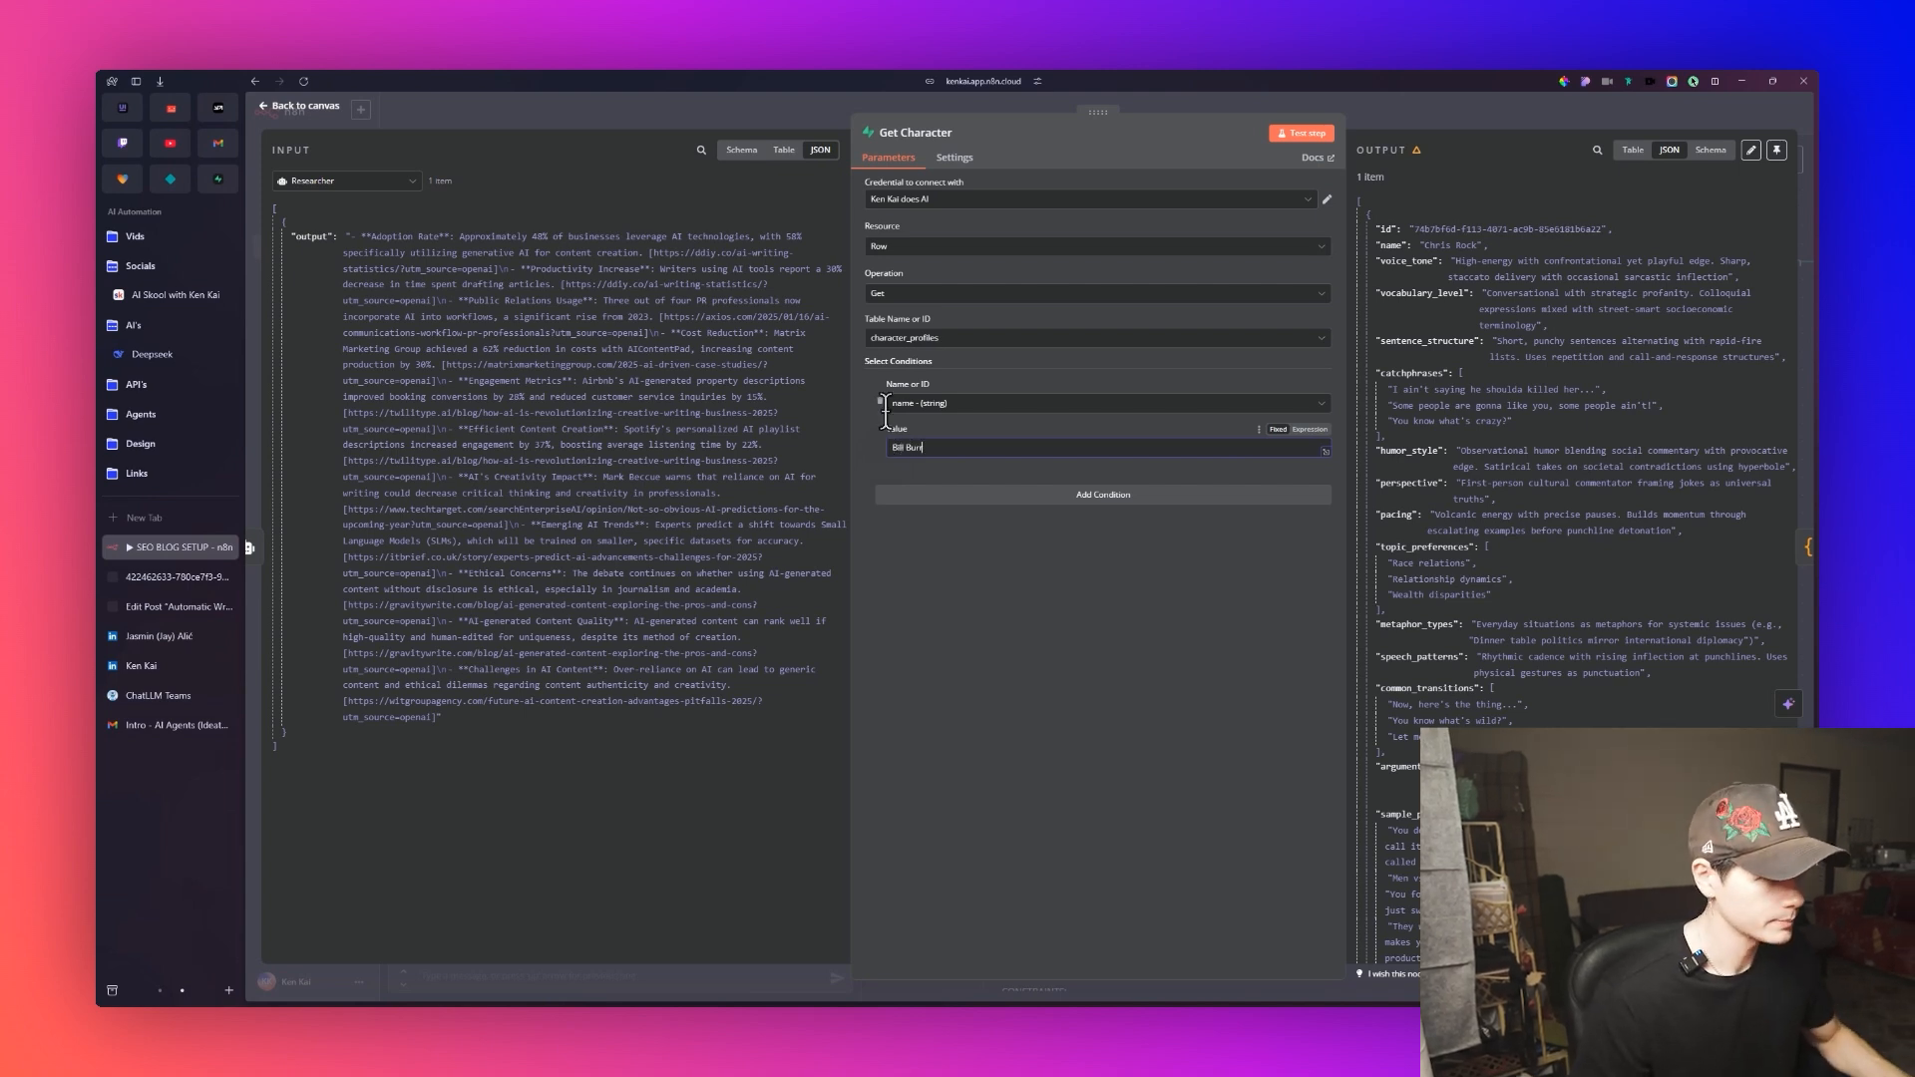
Examine the character profile fields in the Get Character output, especially the common_transitions phrases, and return to the canvas.
scroll(1433, 243, down, 2)
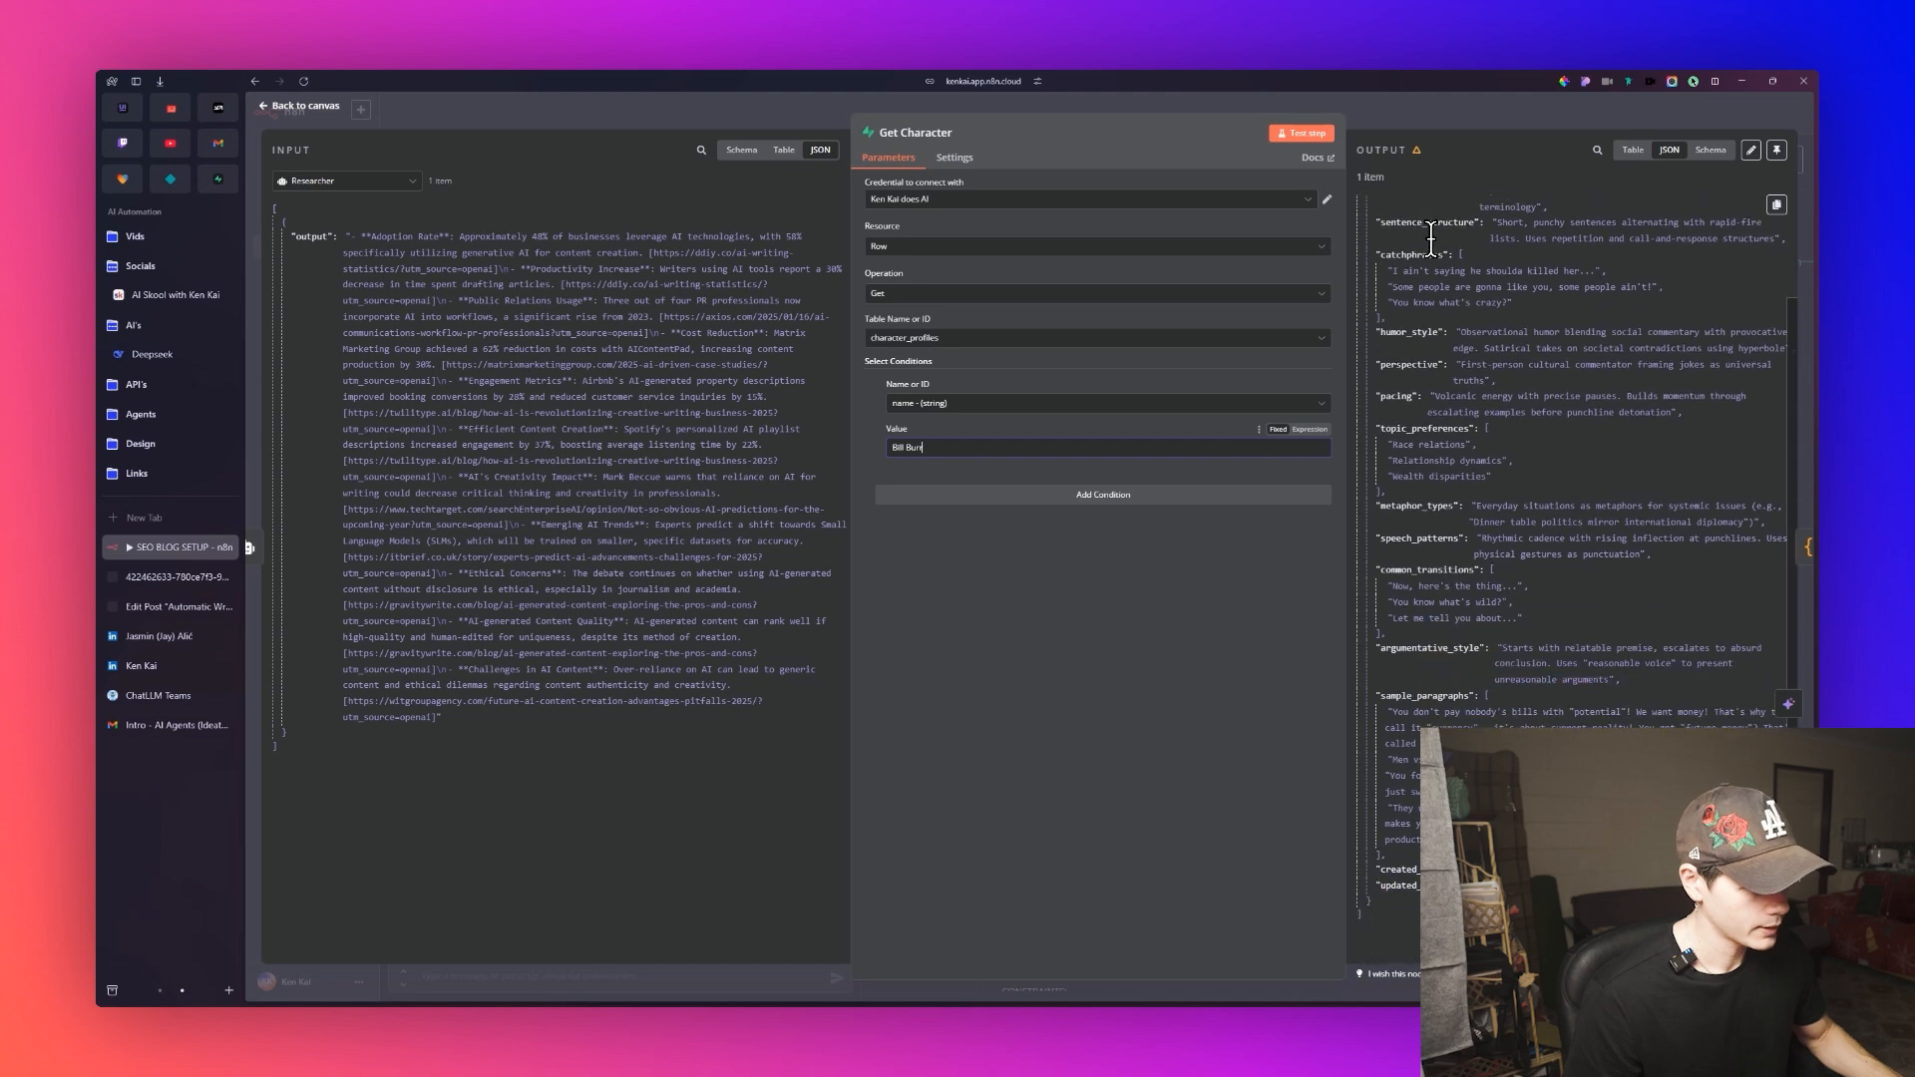
scroll(1576, 449, up, 2)
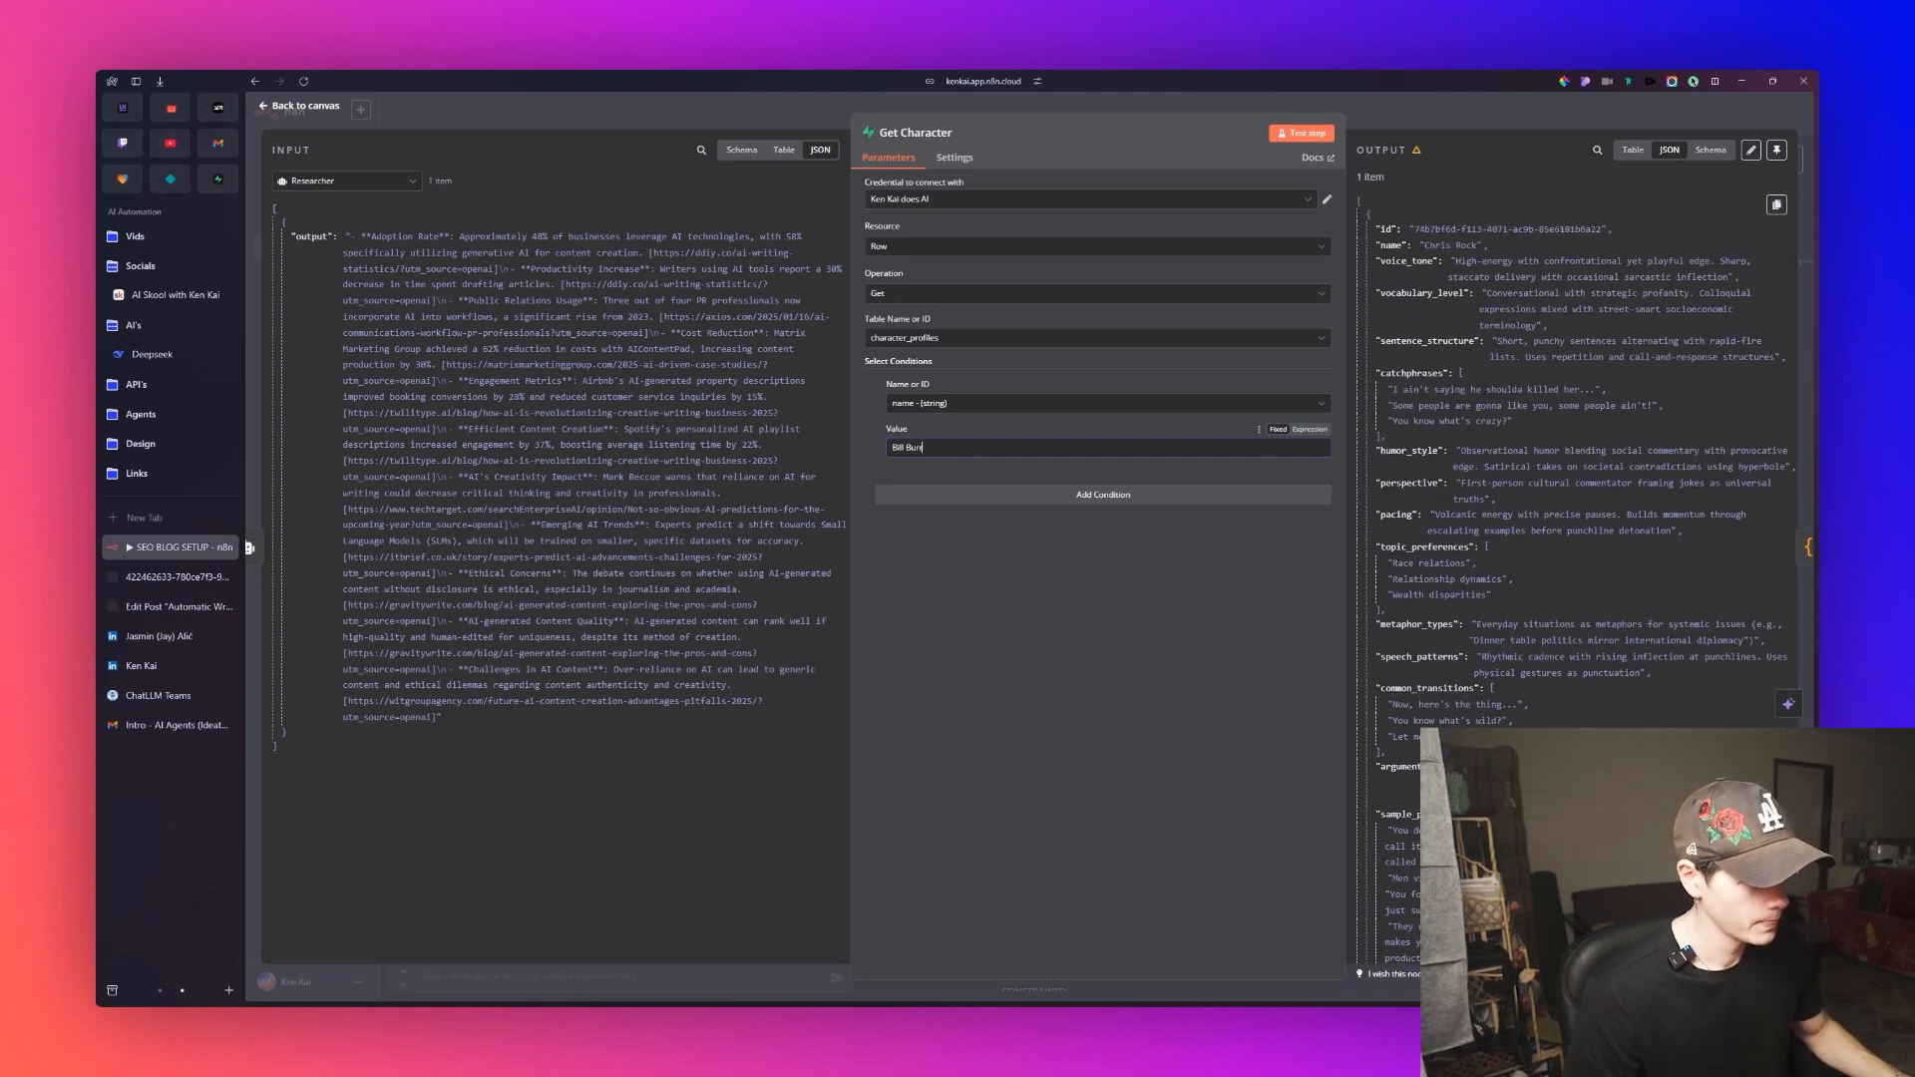
scroll(1576, 449, down, 2)
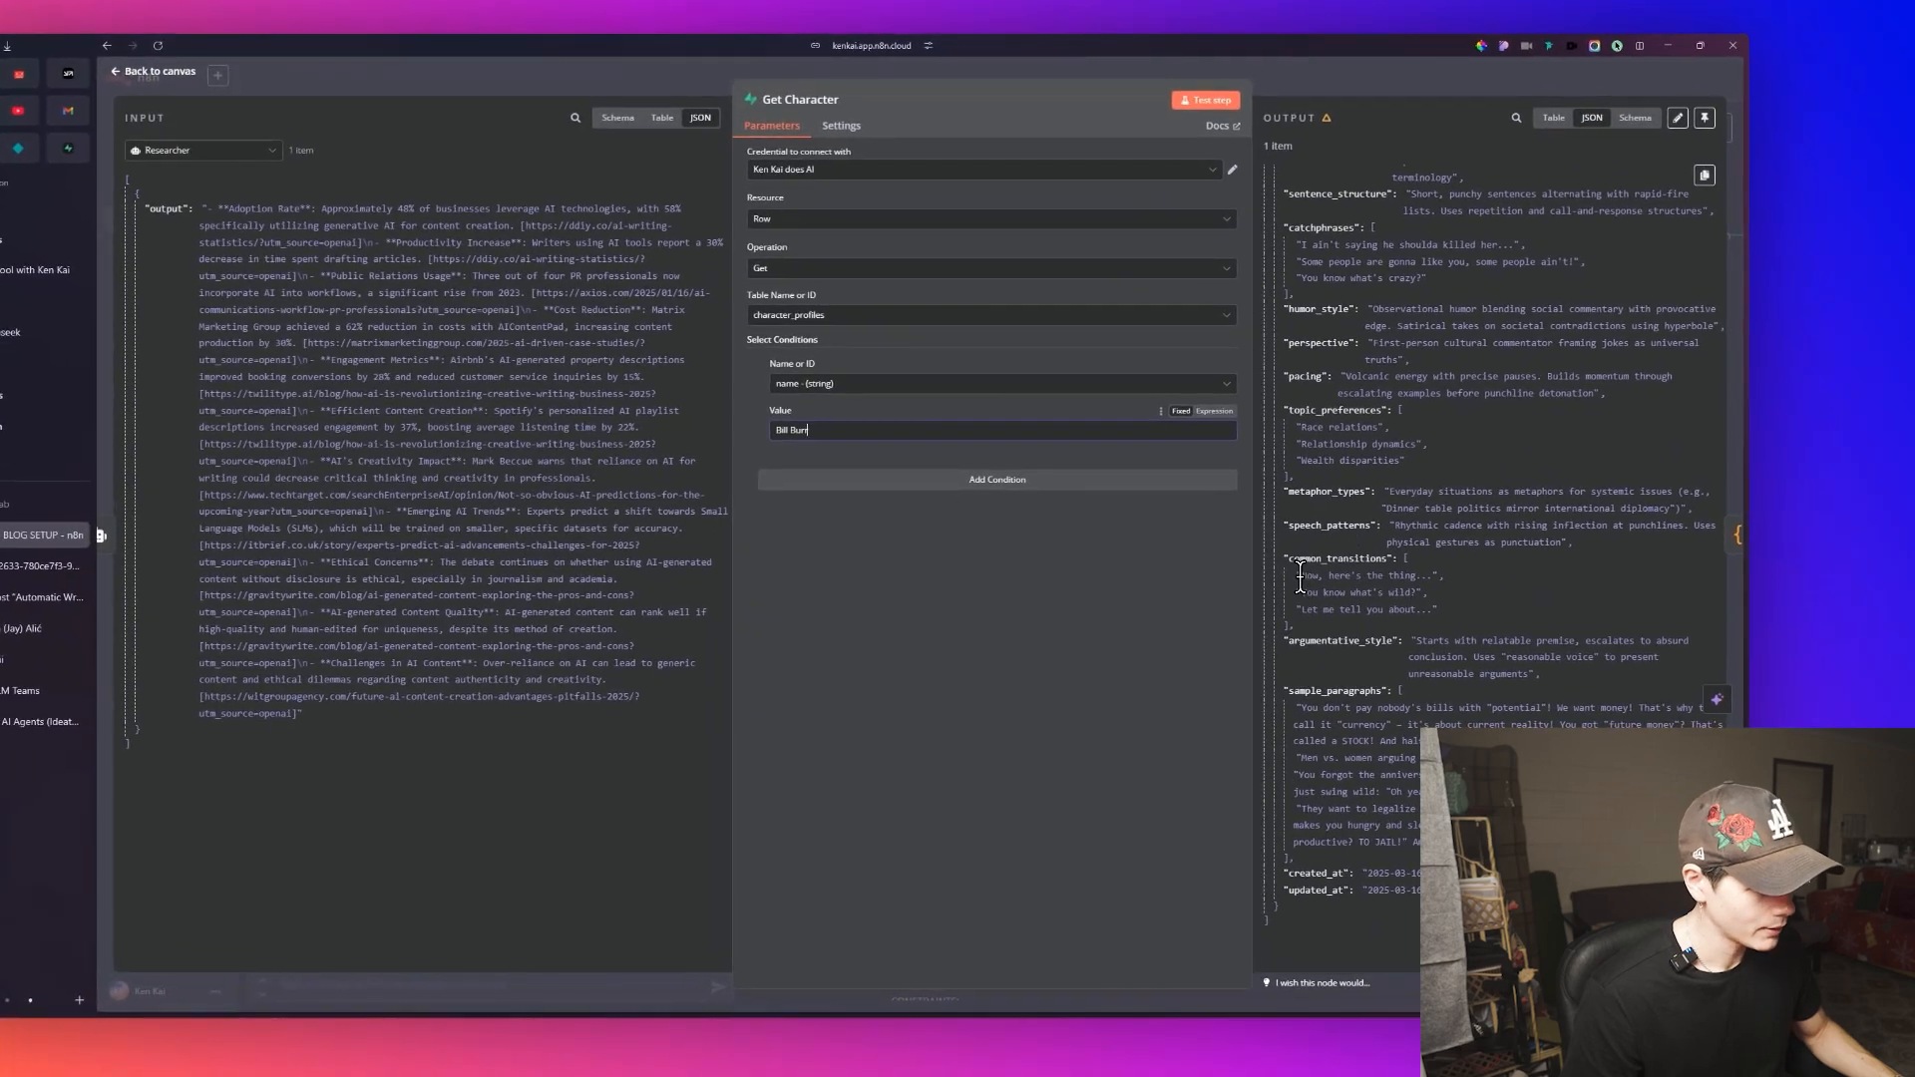
drag(1394, 586, 1519, 586)
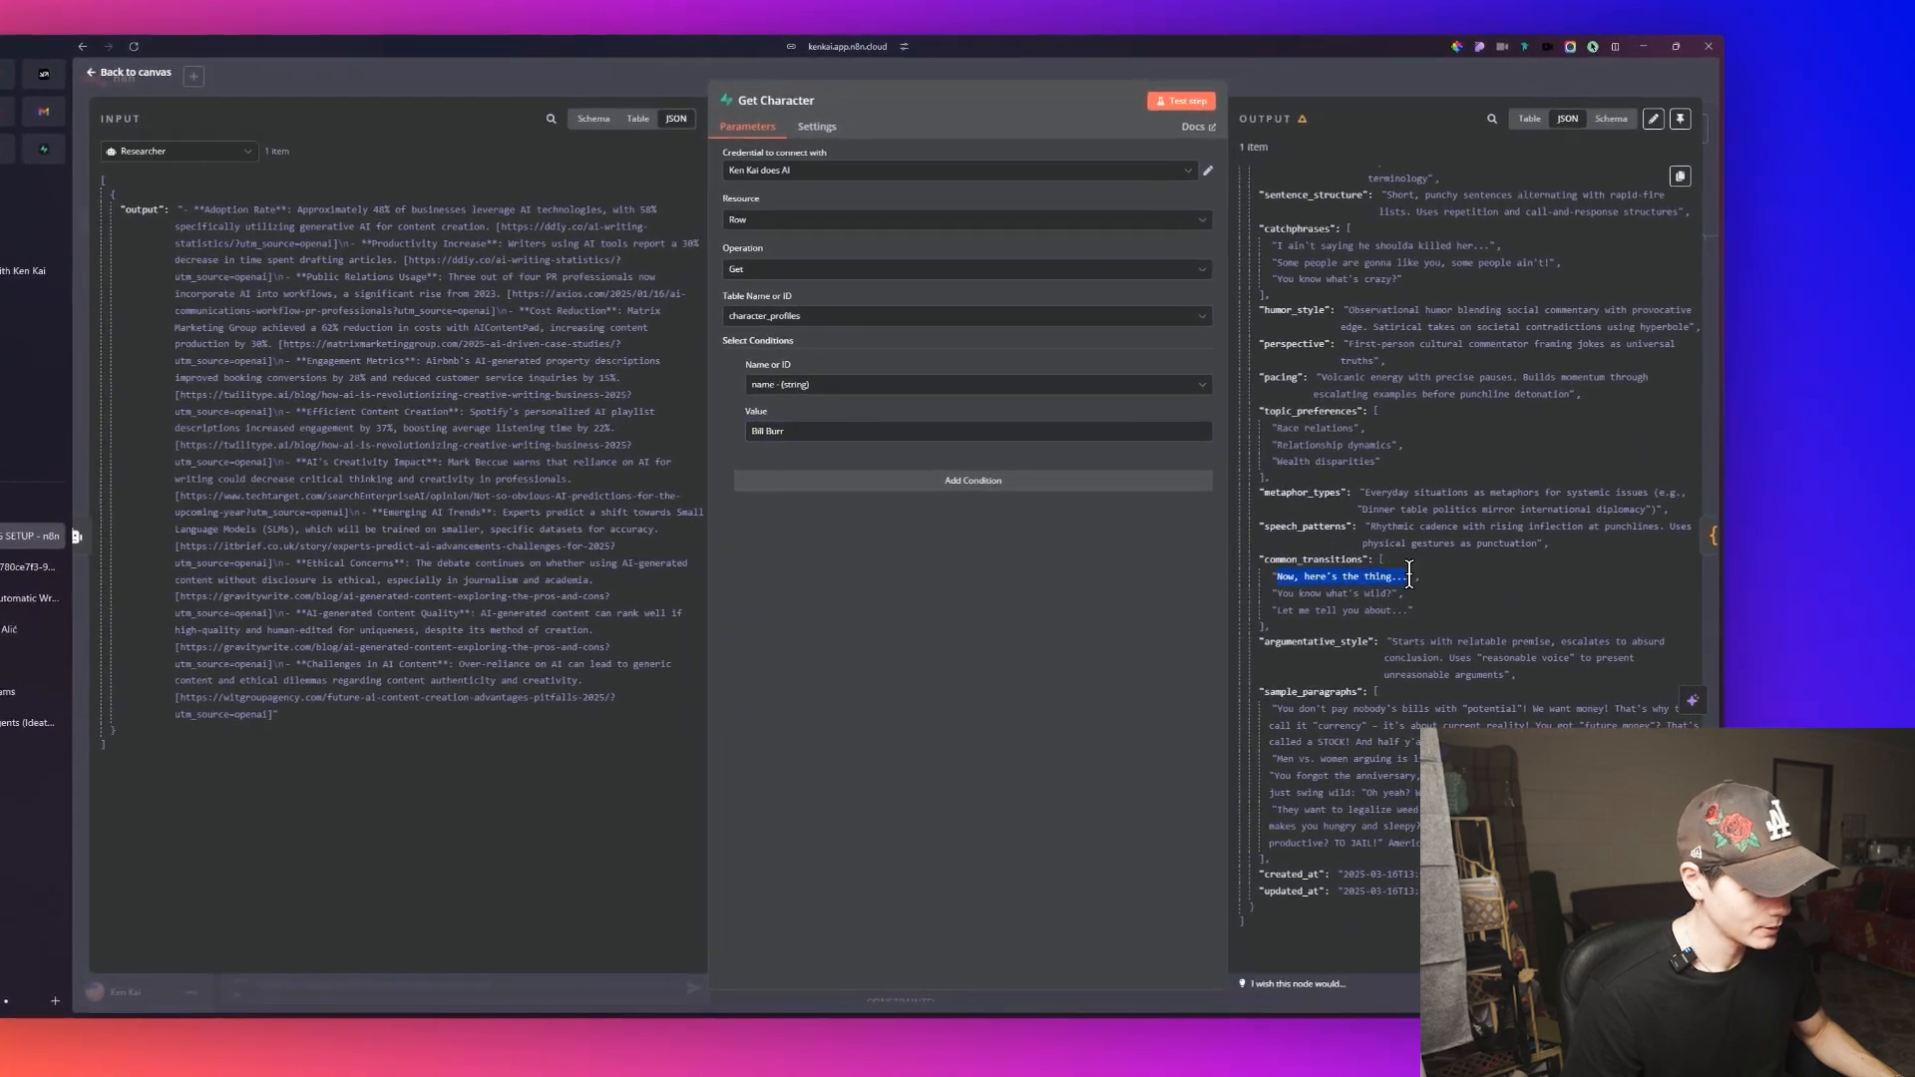
click(1284, 614)
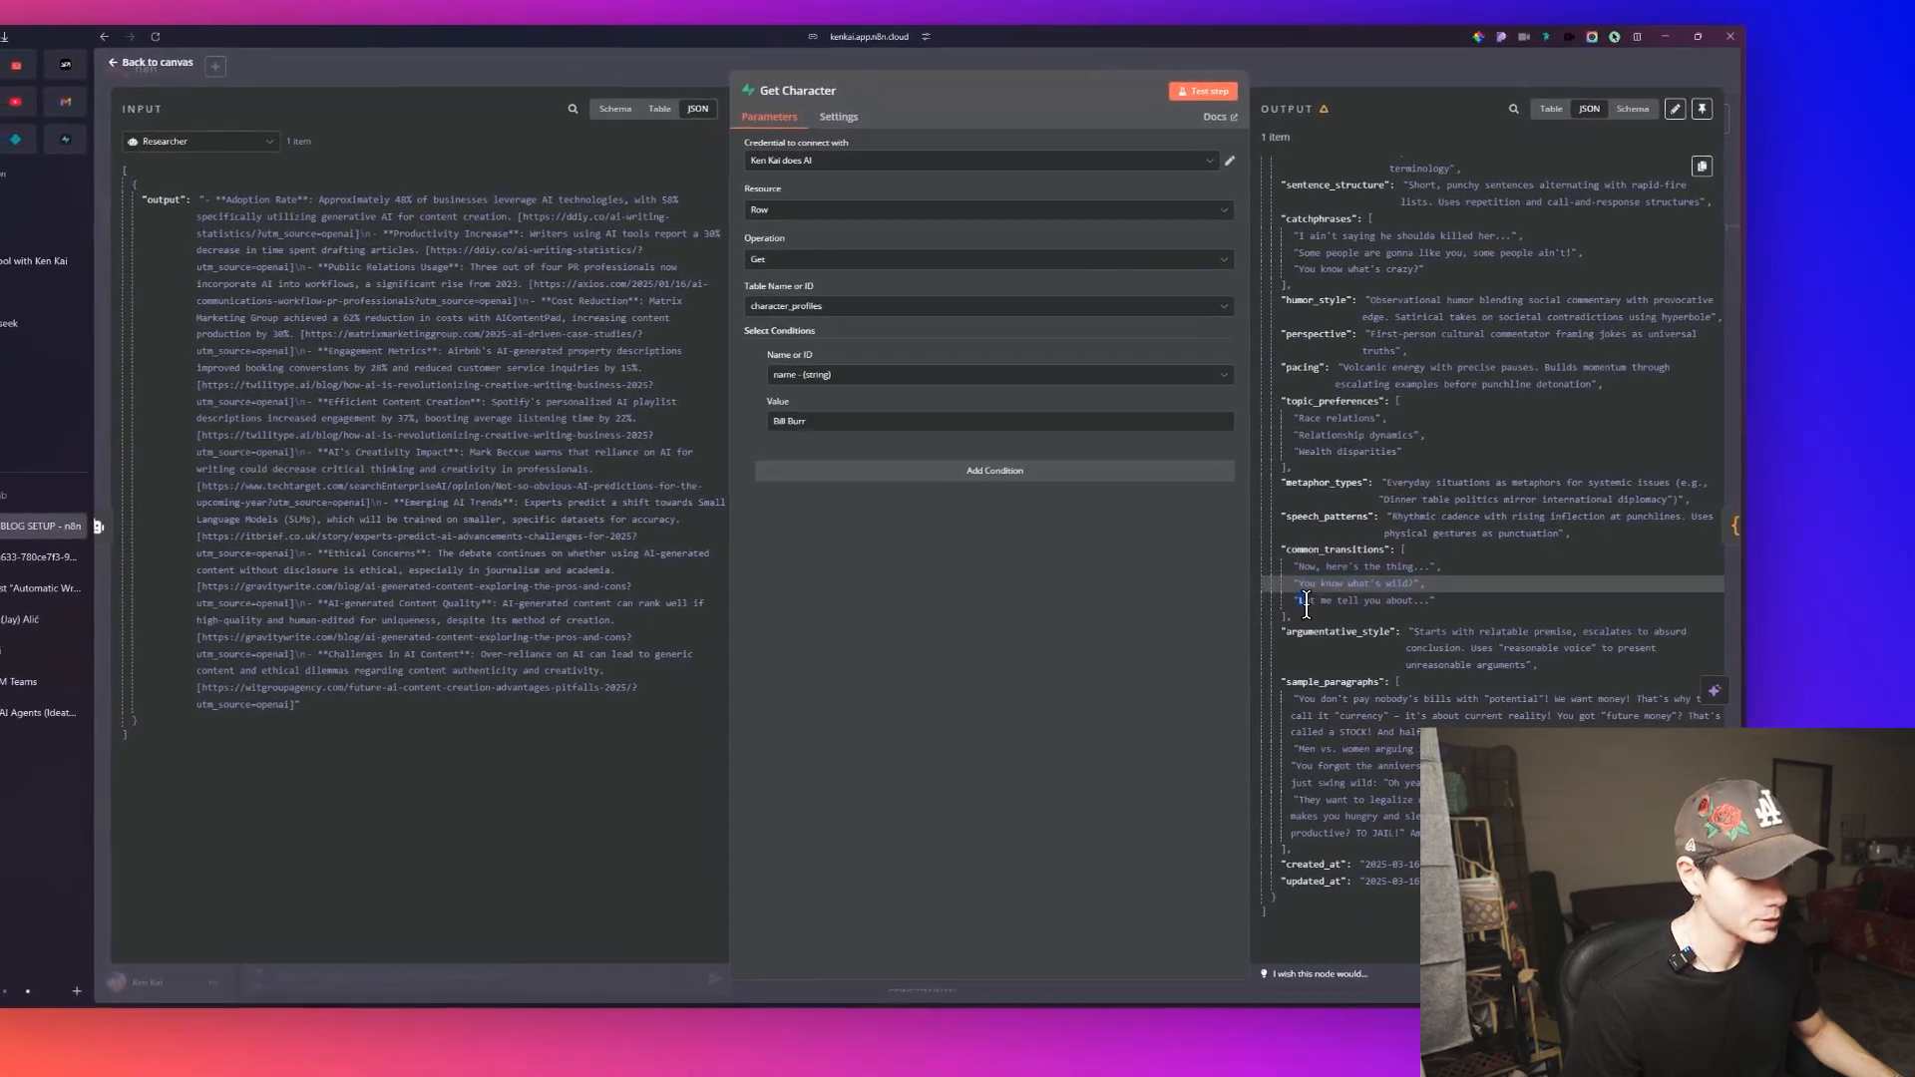
drag(1307, 602, 1432, 603)
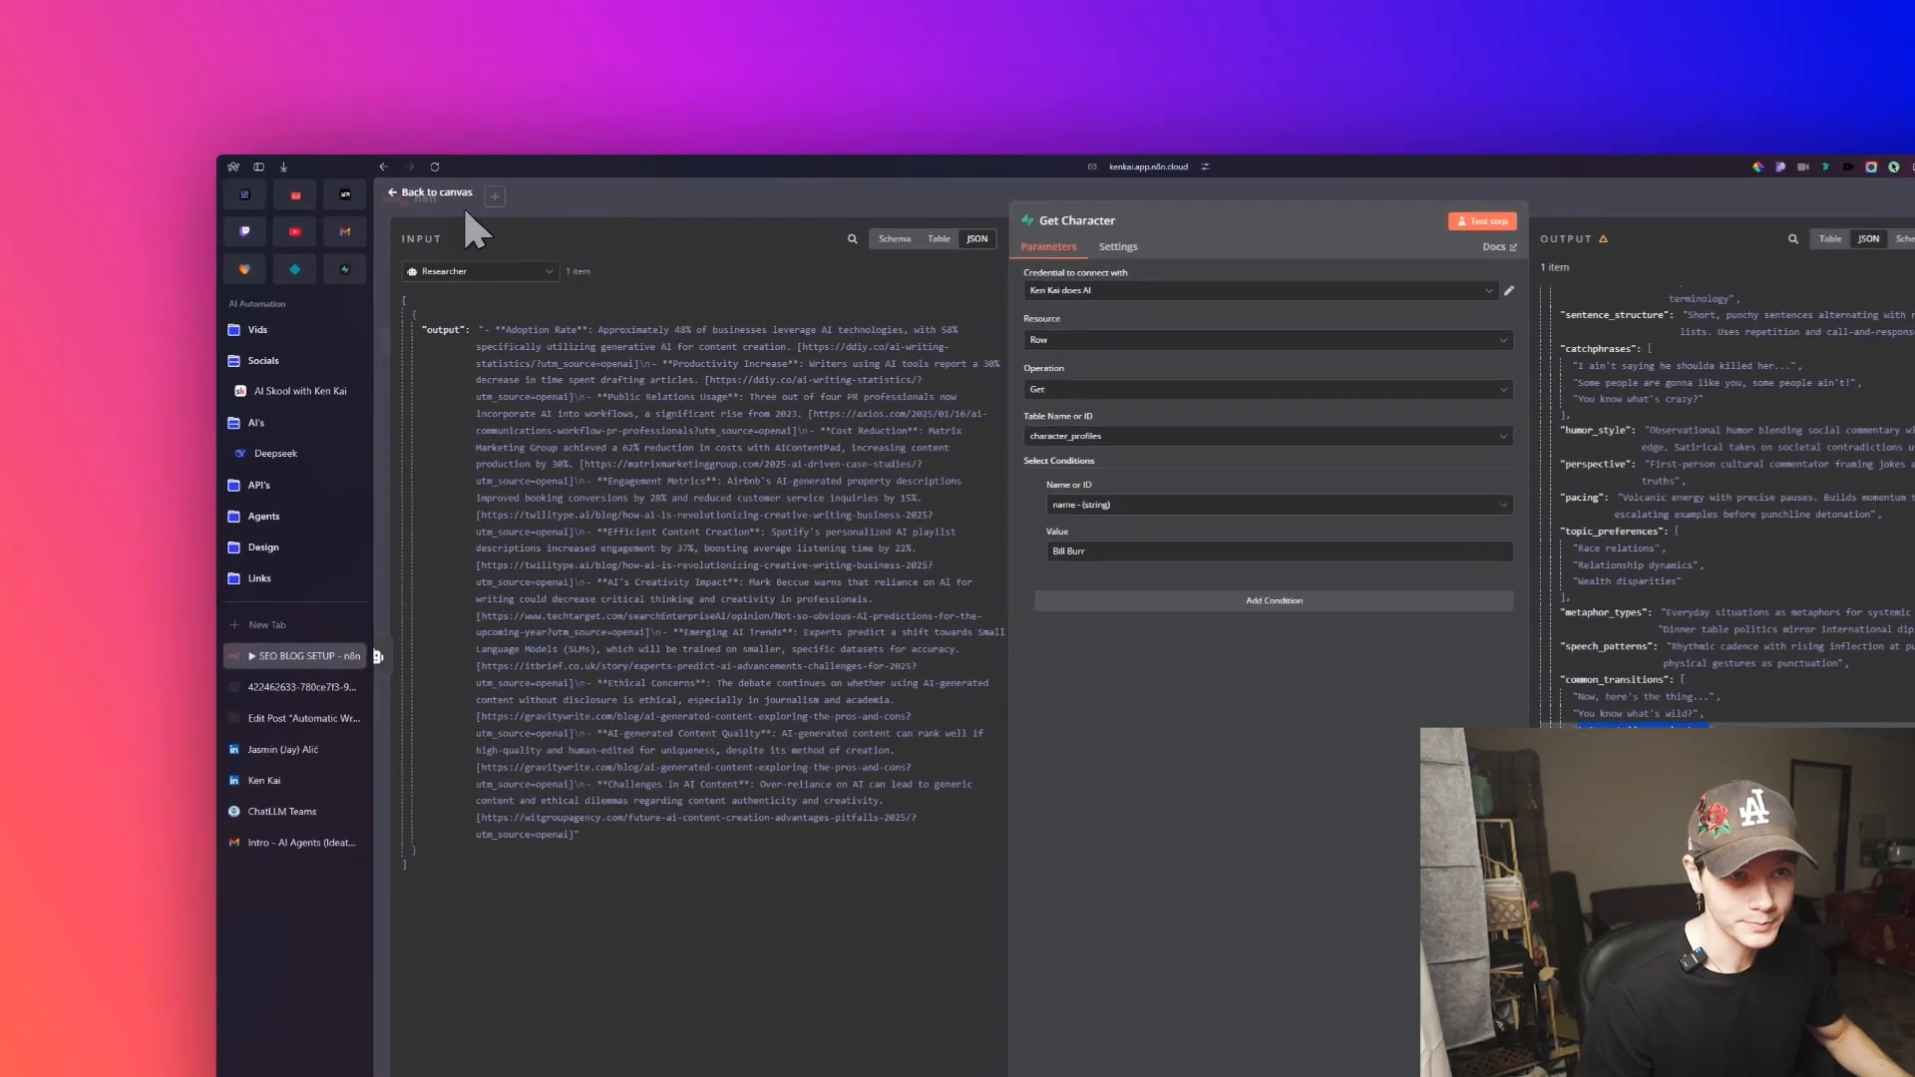
click(304, 106)
Open the Generate Prompt Character node, compare its profile input with the writing style instructions in its output, and return to the canvas.
scroll(1108, 559, down, 3)
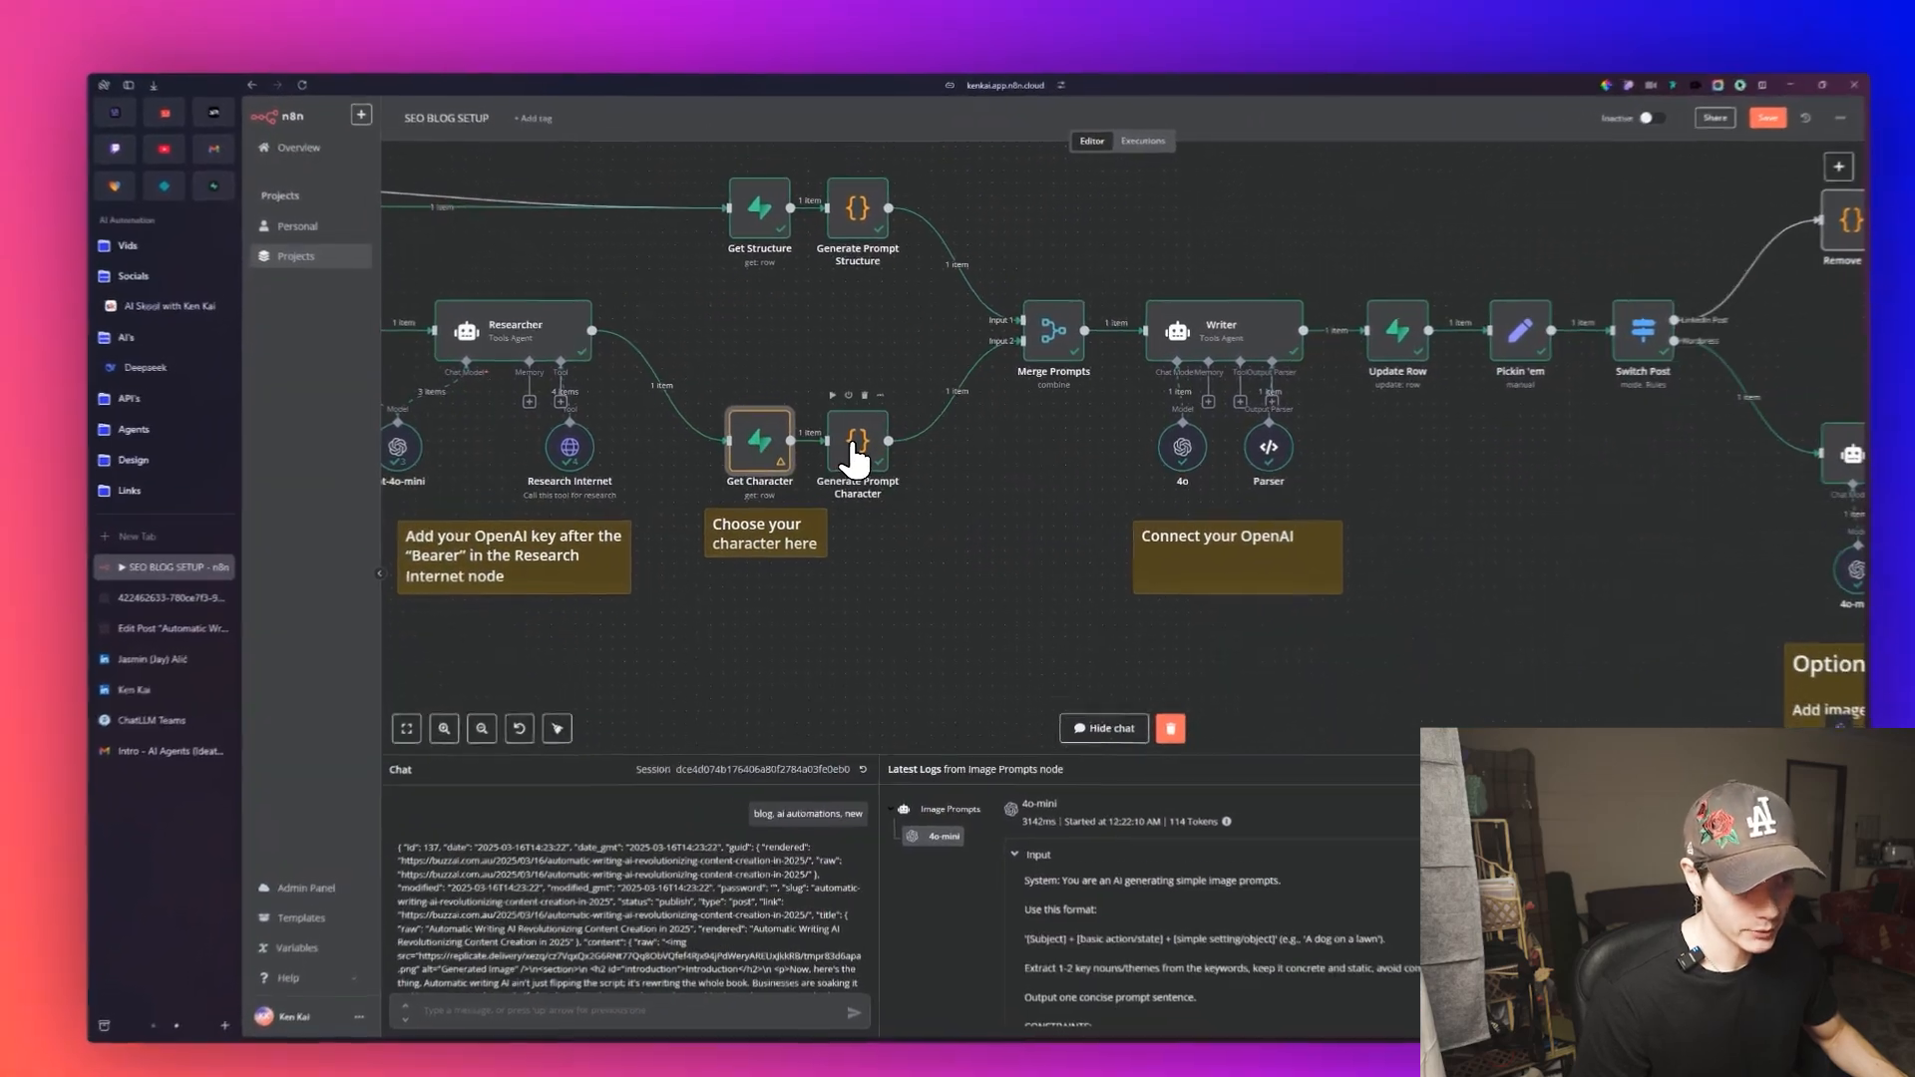
double_click(864, 457)
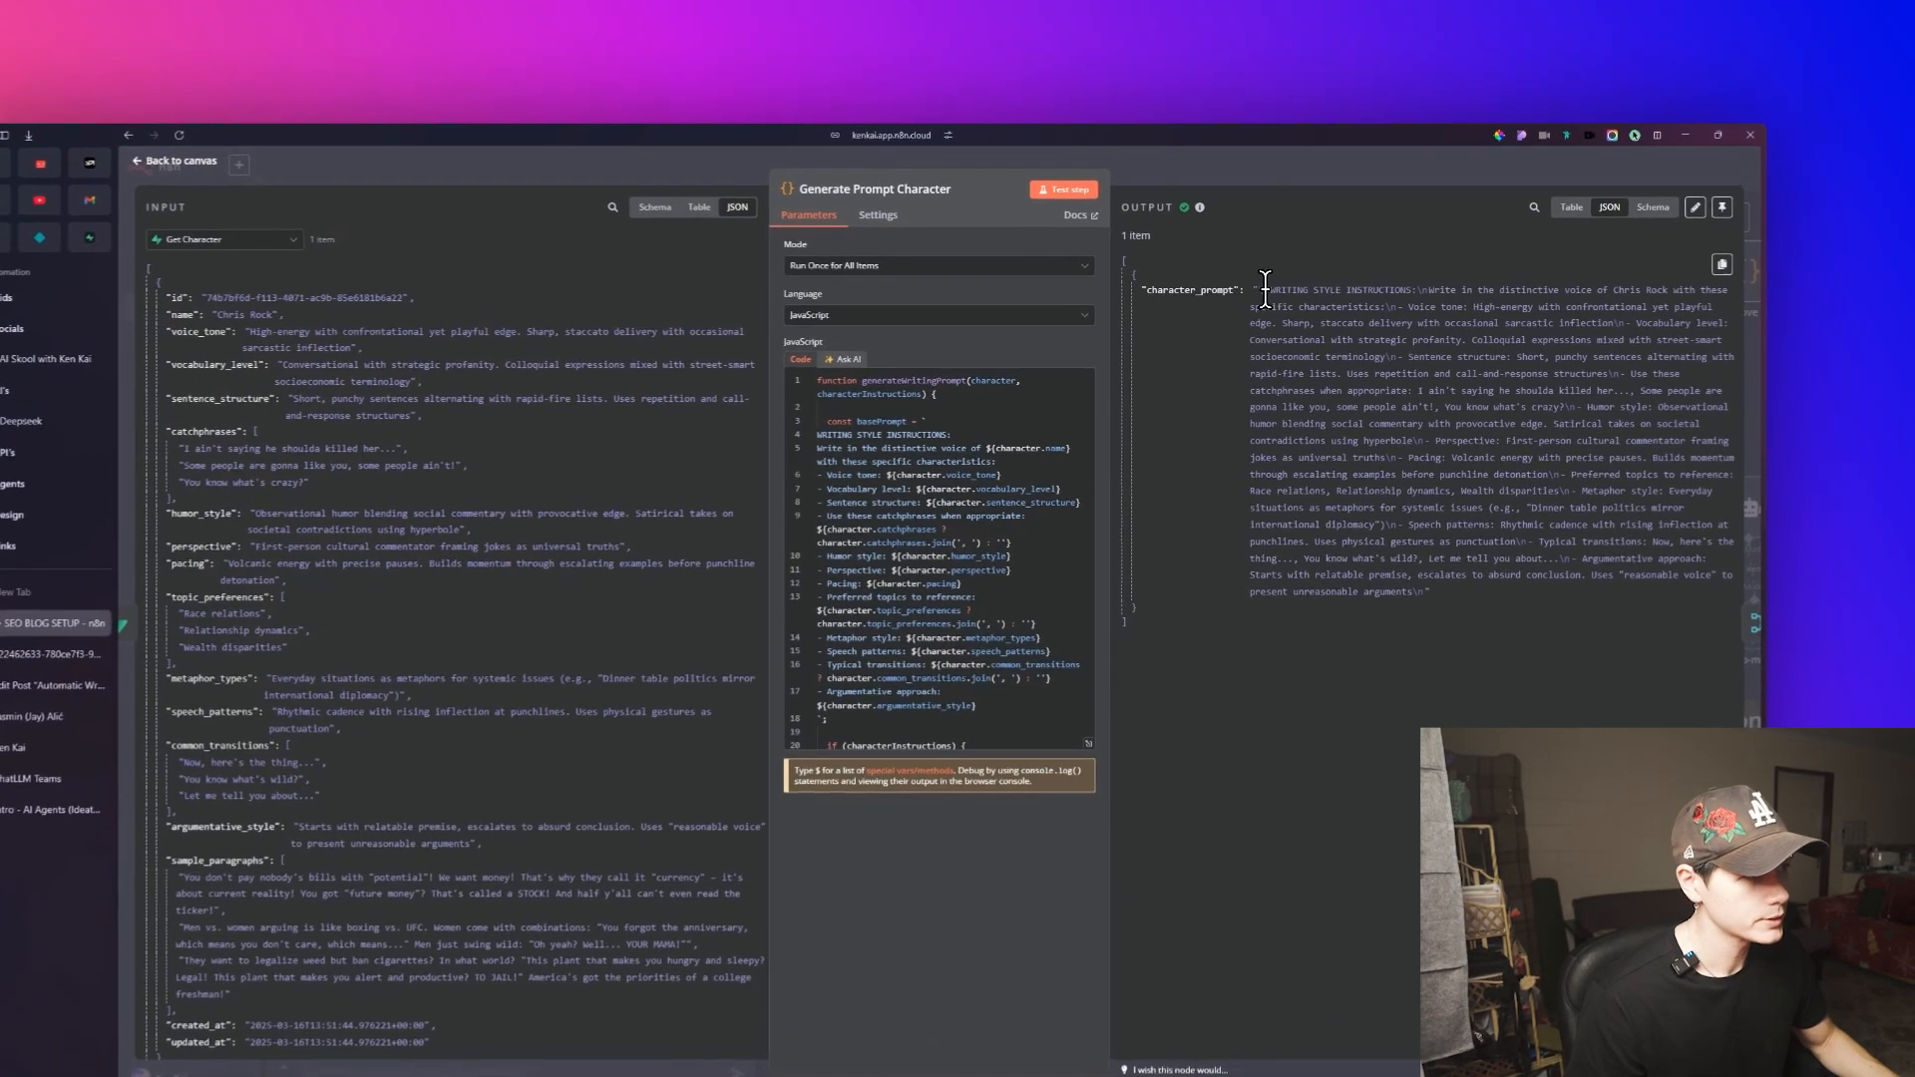
drag(1344, 230, 1398, 225)
drag(1310, 295, 1401, 295)
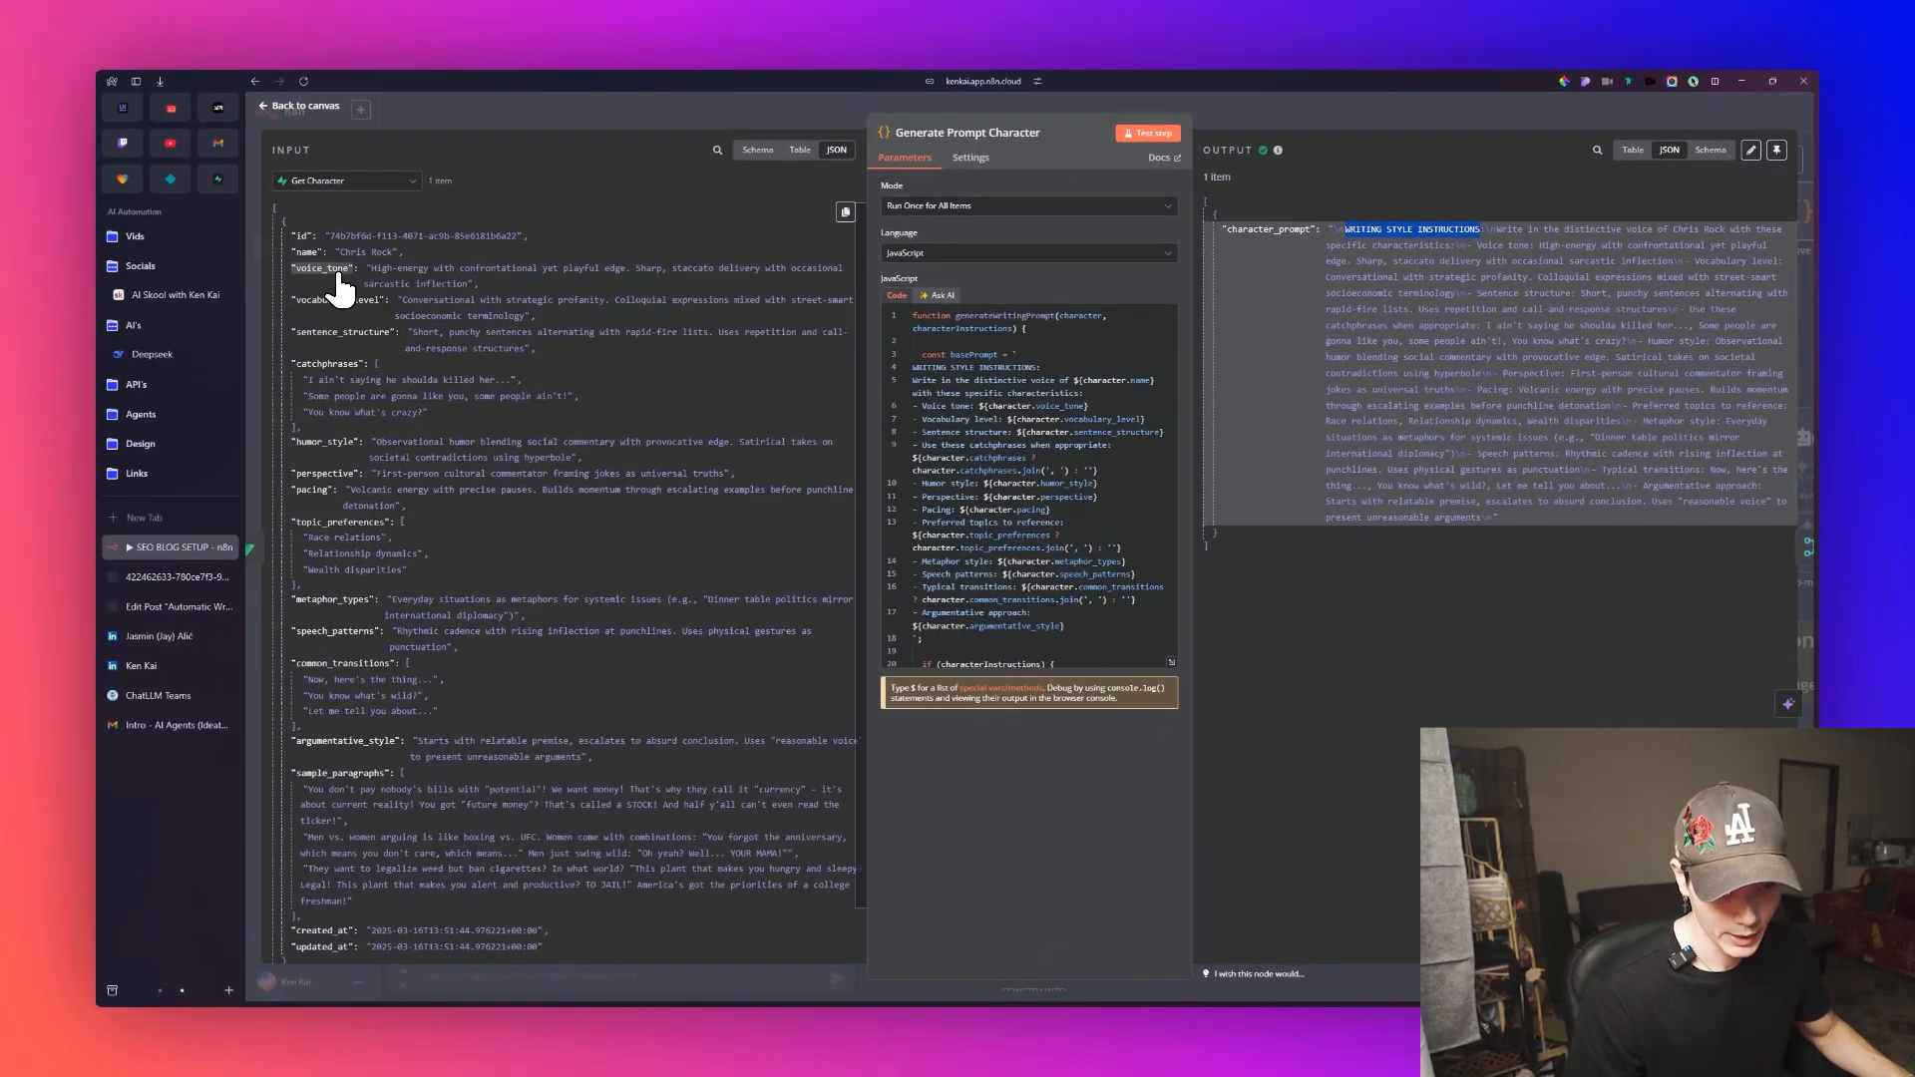
click(344, 107)
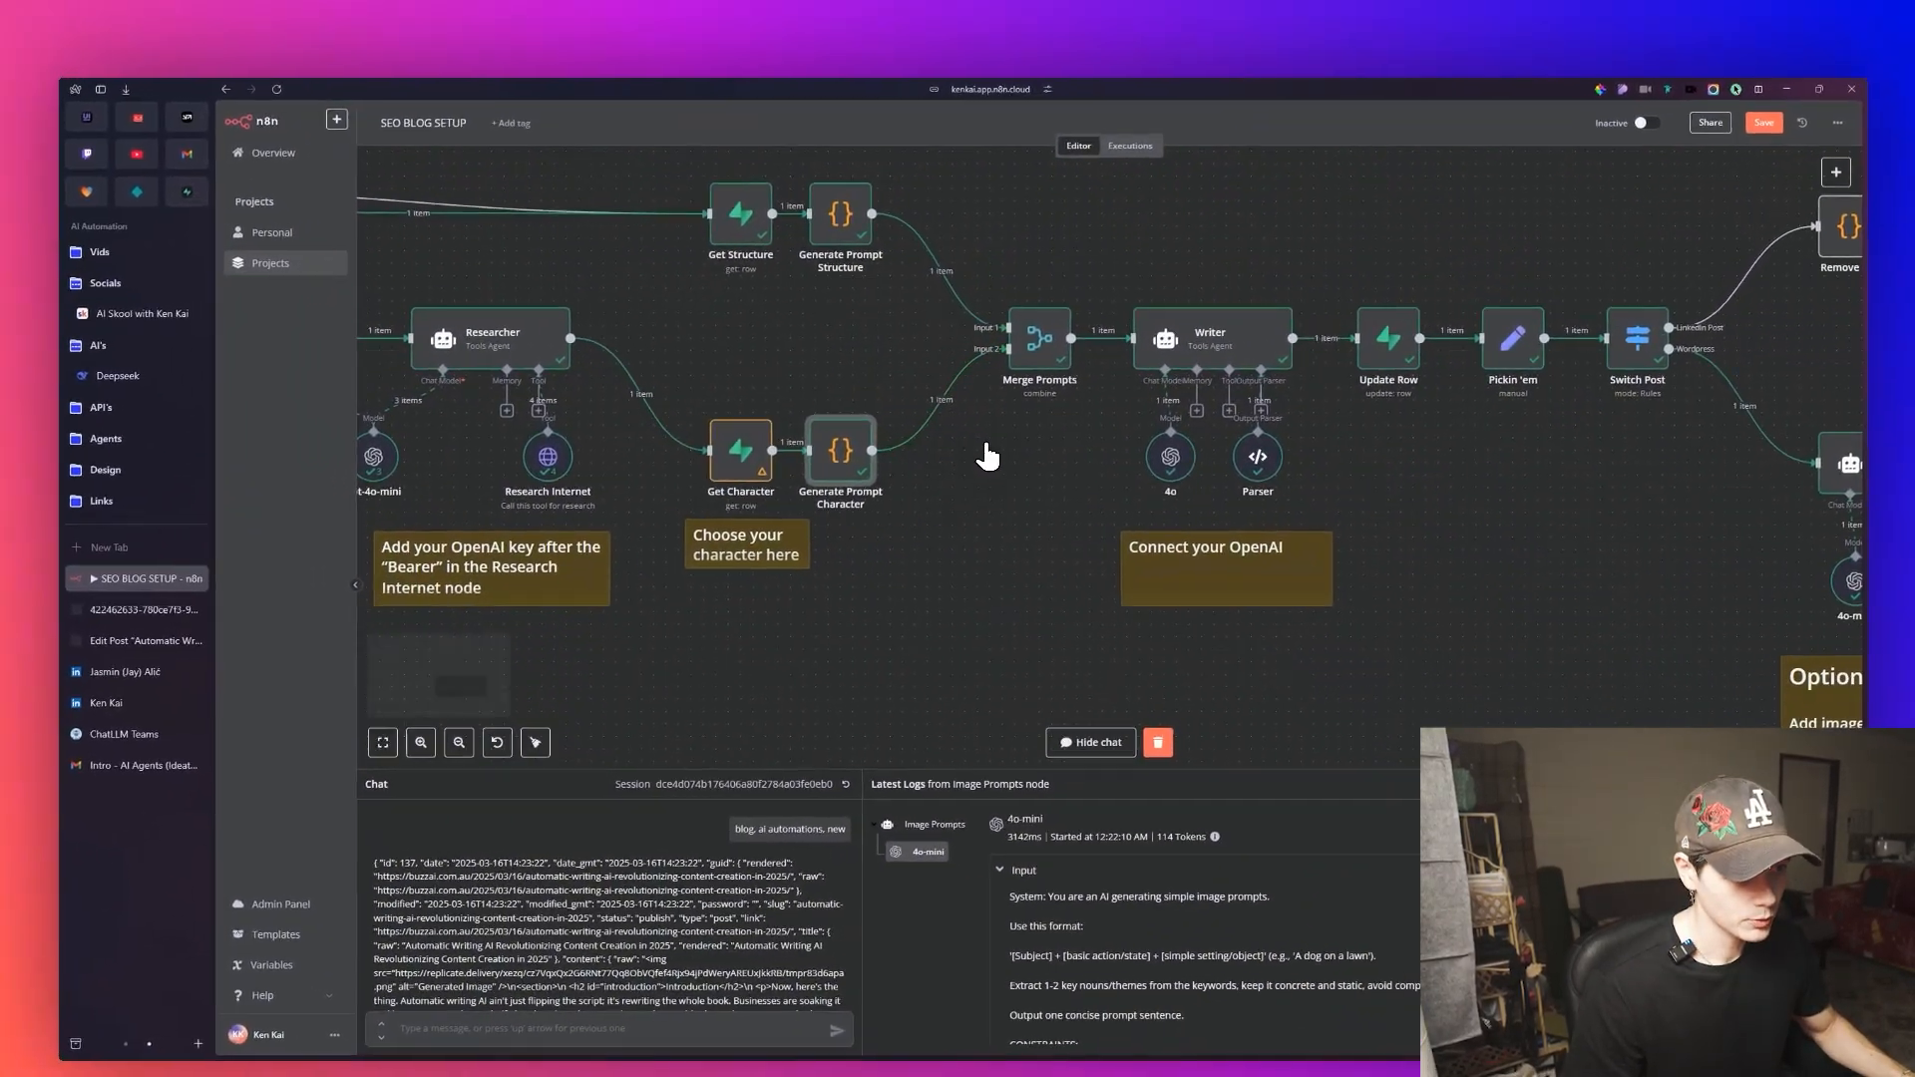
Open the Get Structure node, compare its type_post input with the condition value expression and structure output, and return to the canvas.
drag(1144, 530, 1128, 651)
scroll(966, 371, up, 5)
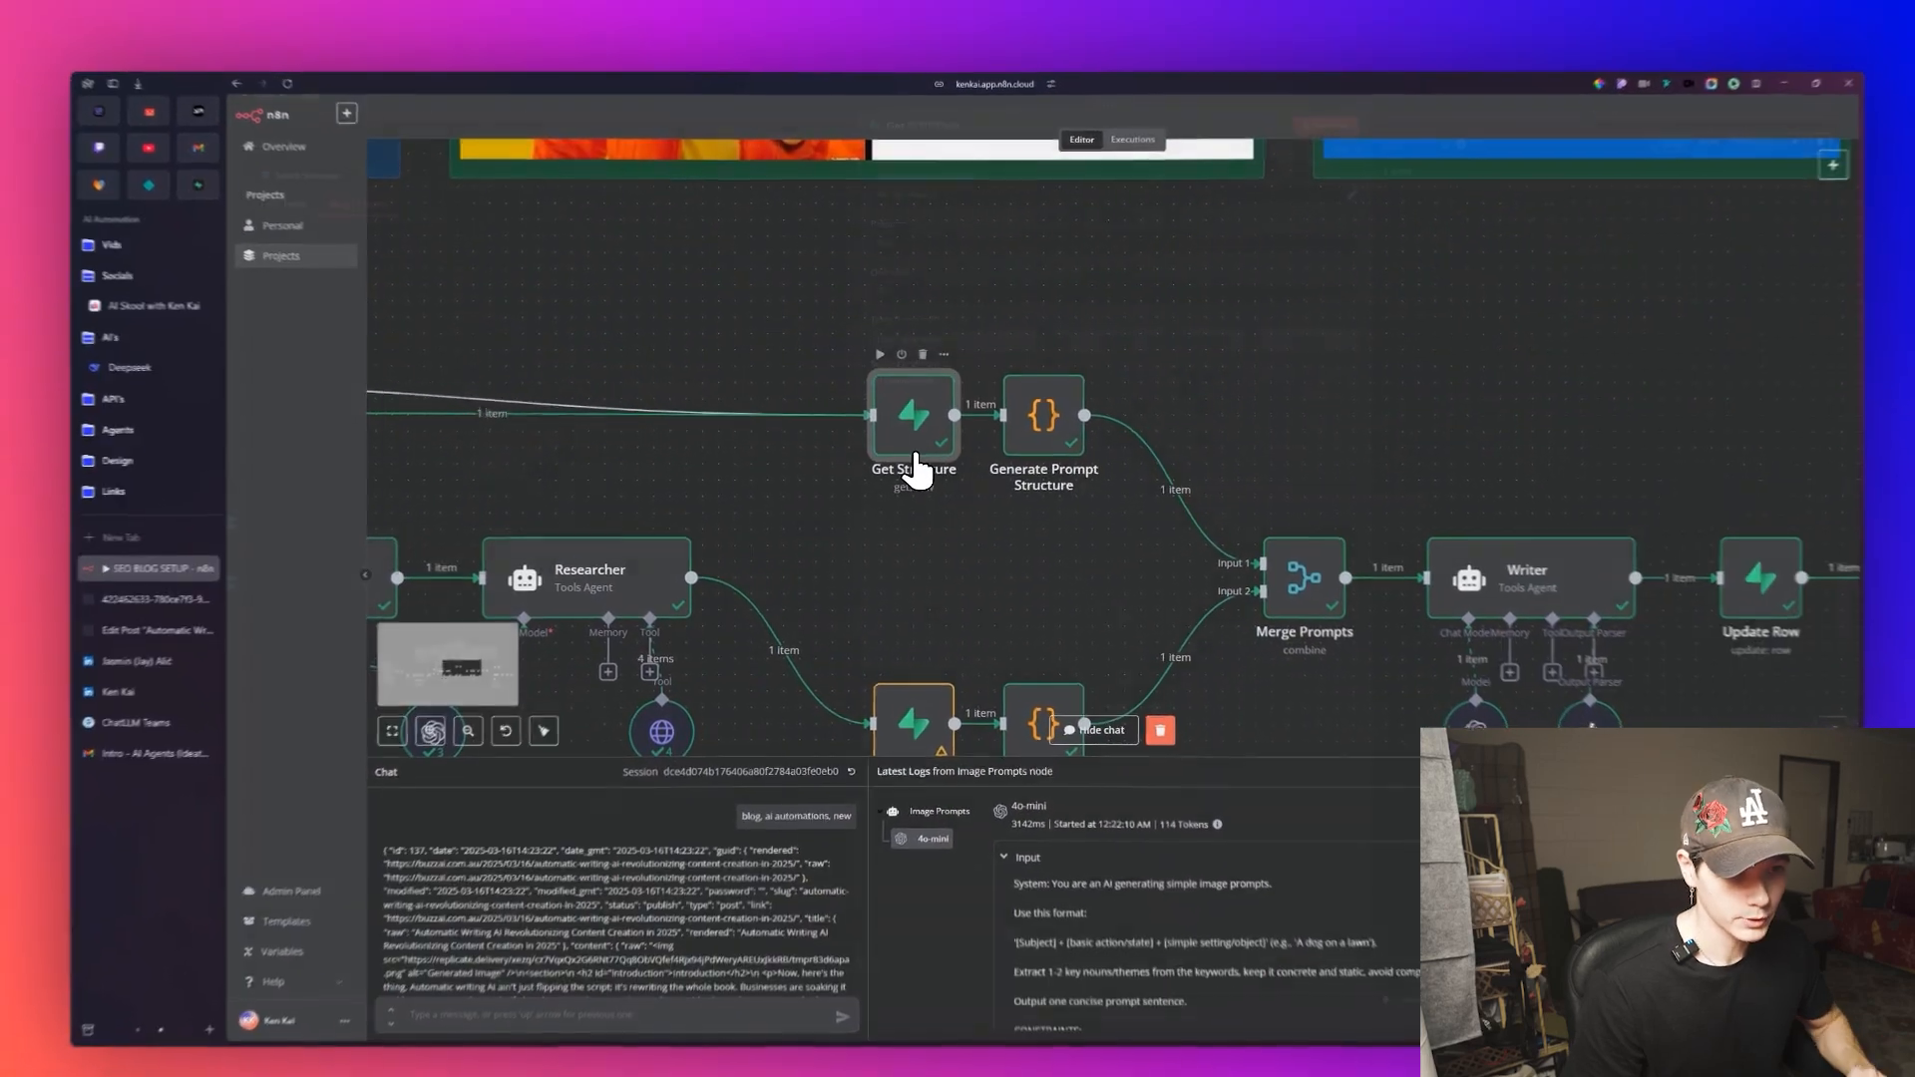
double_click(909, 404)
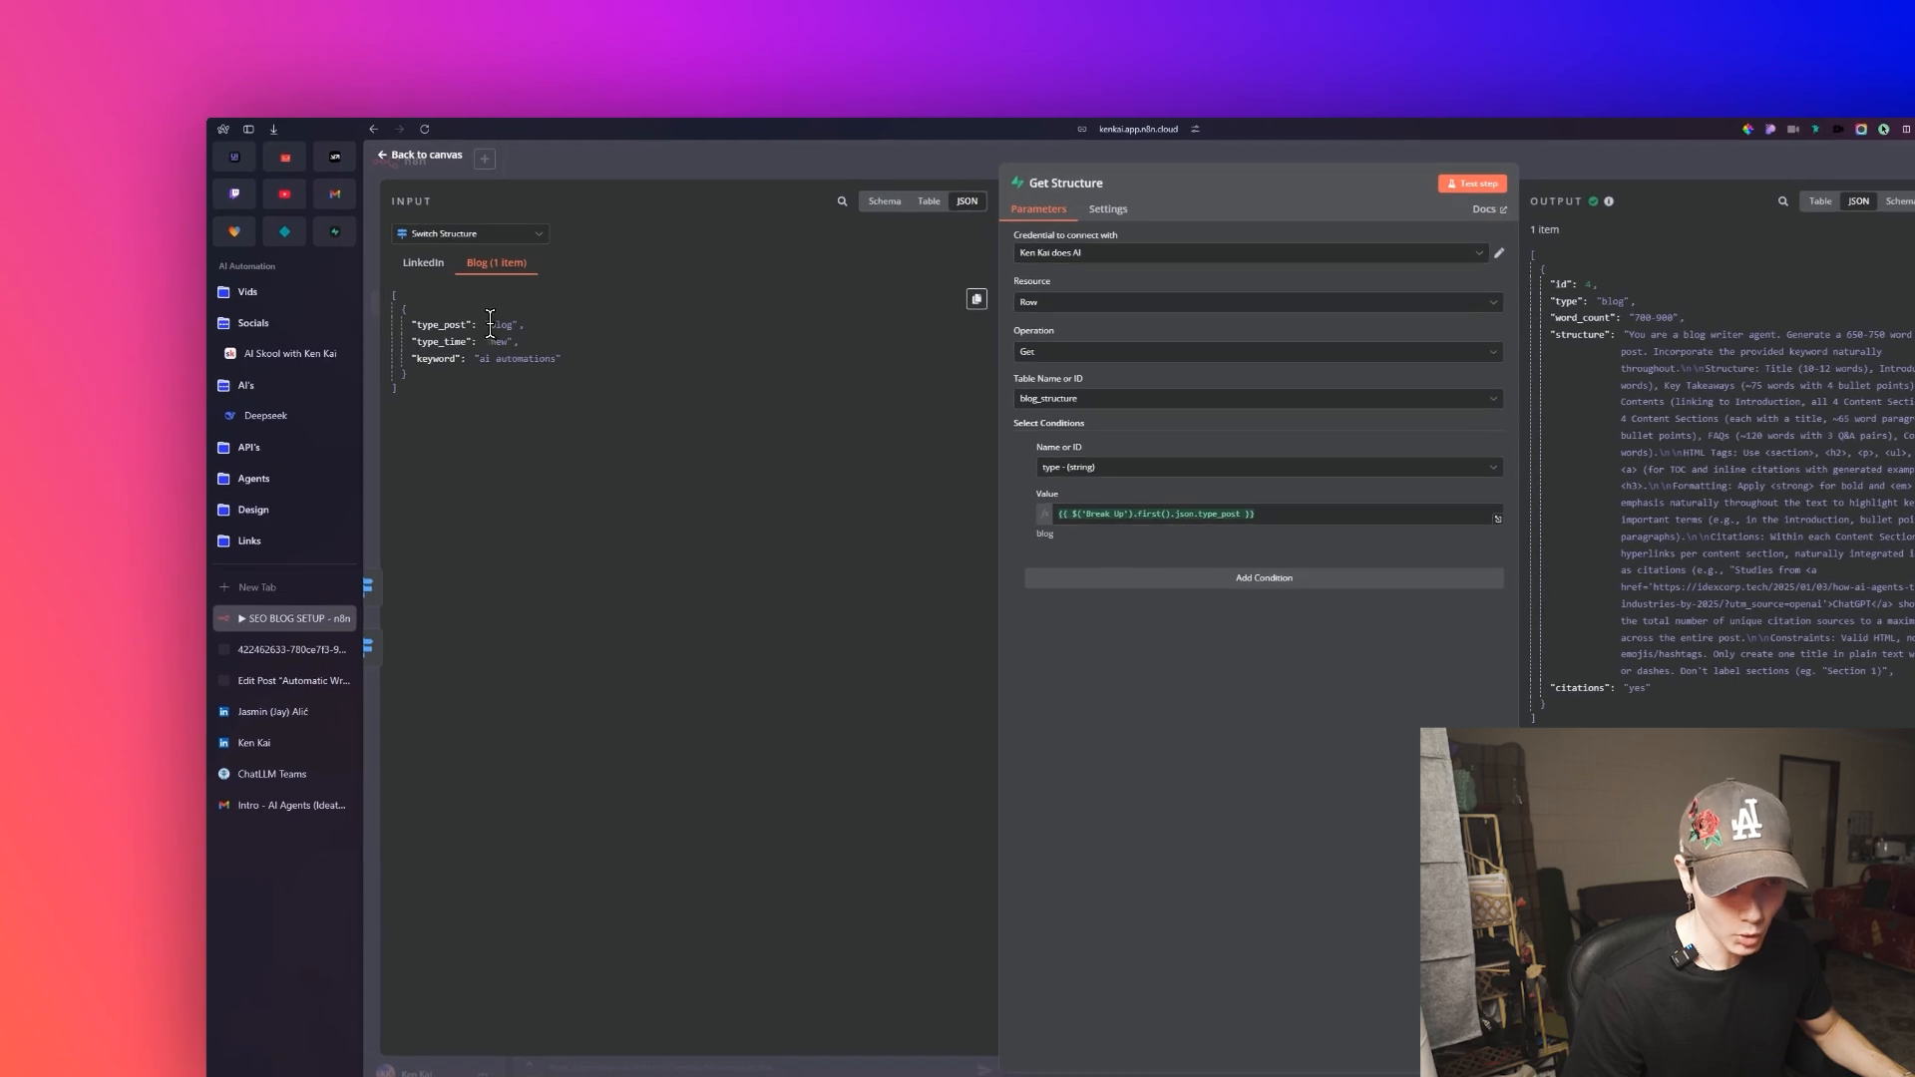
double_click(378, 268)
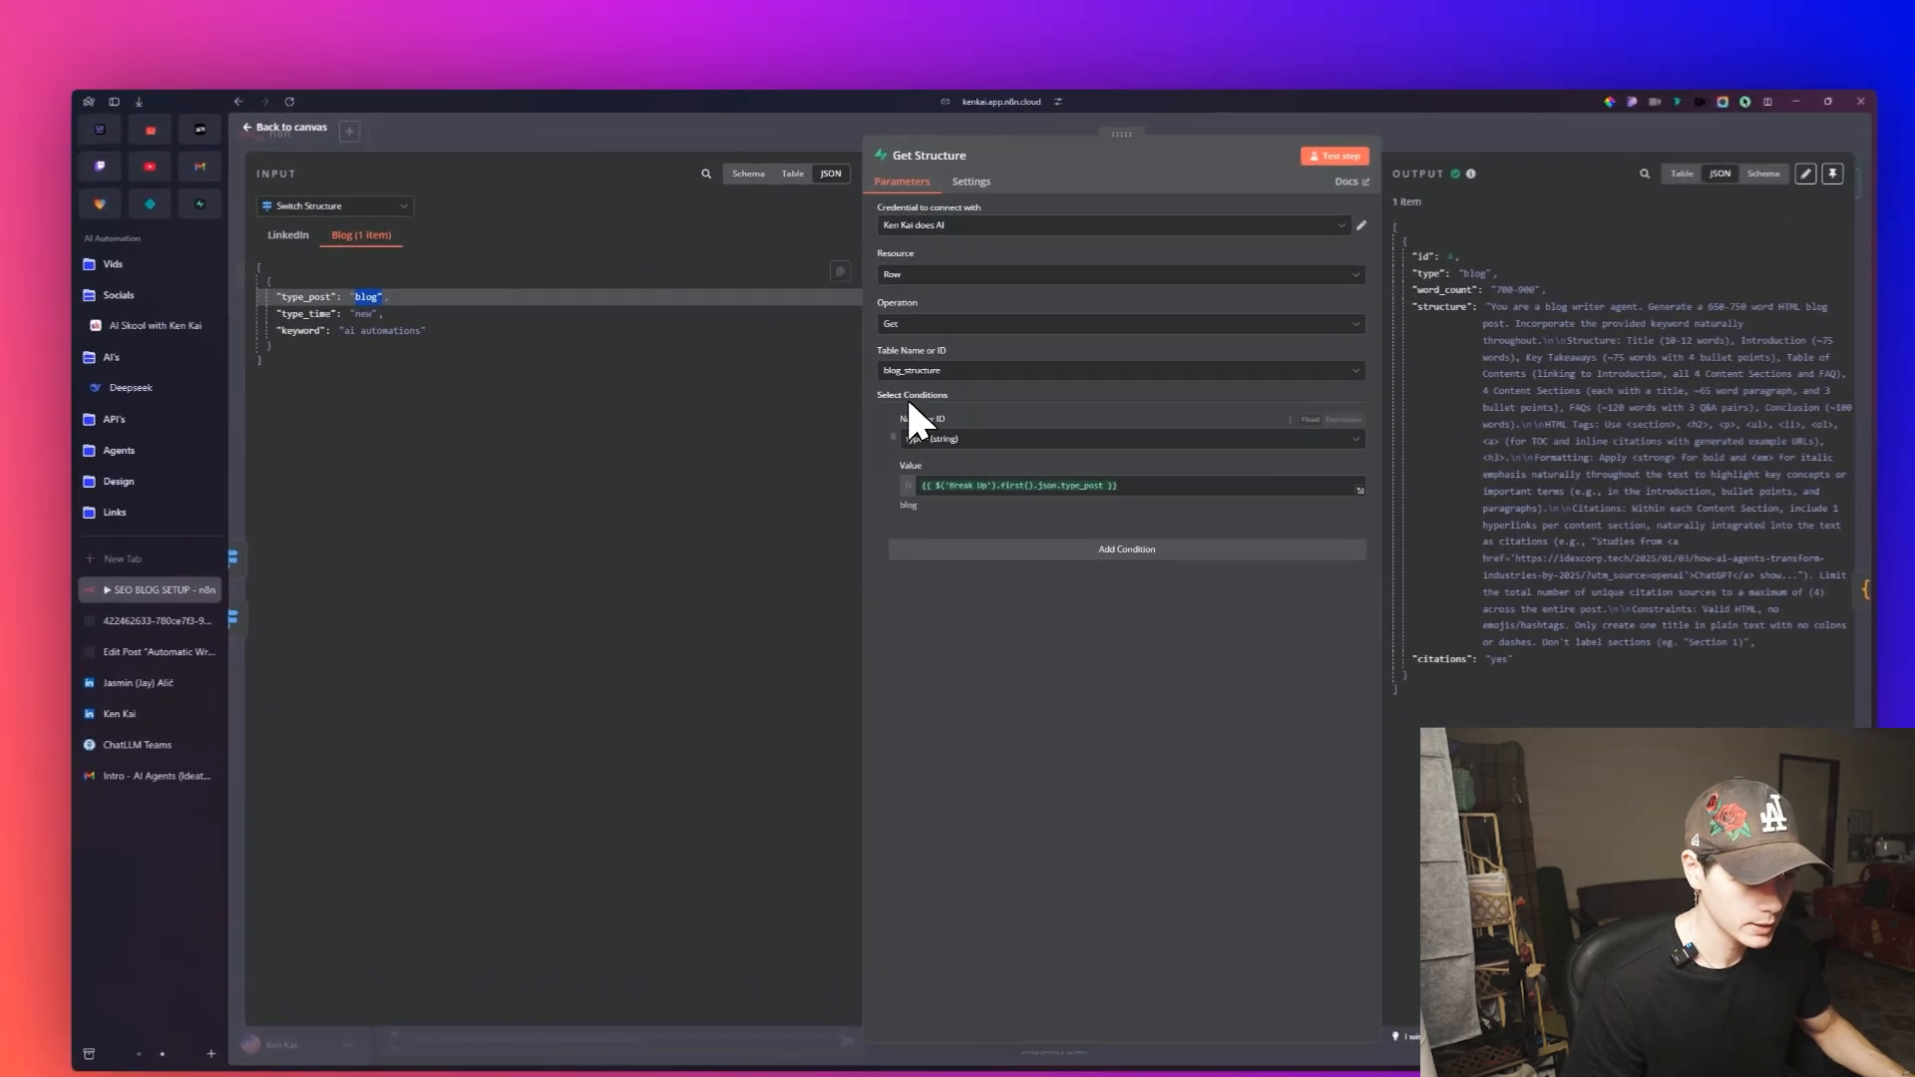
click(955, 449)
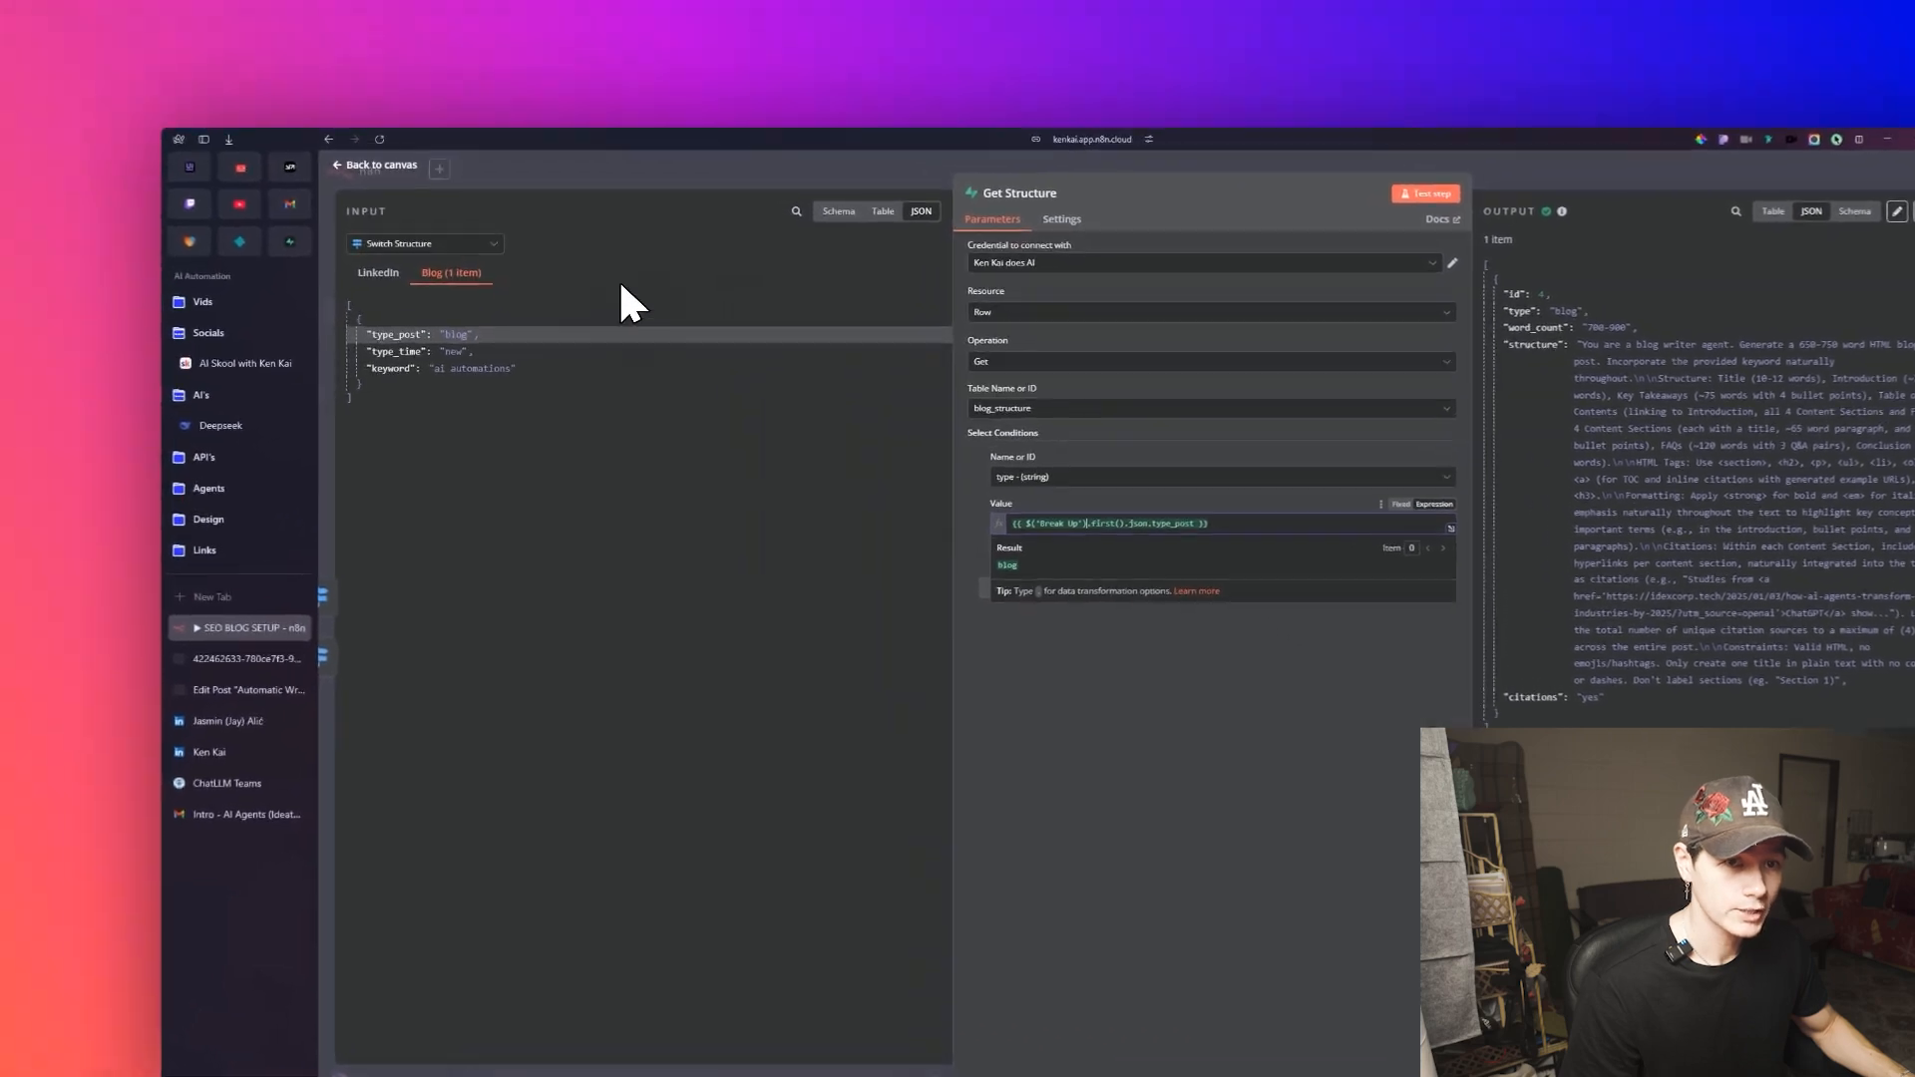
click(290, 241)
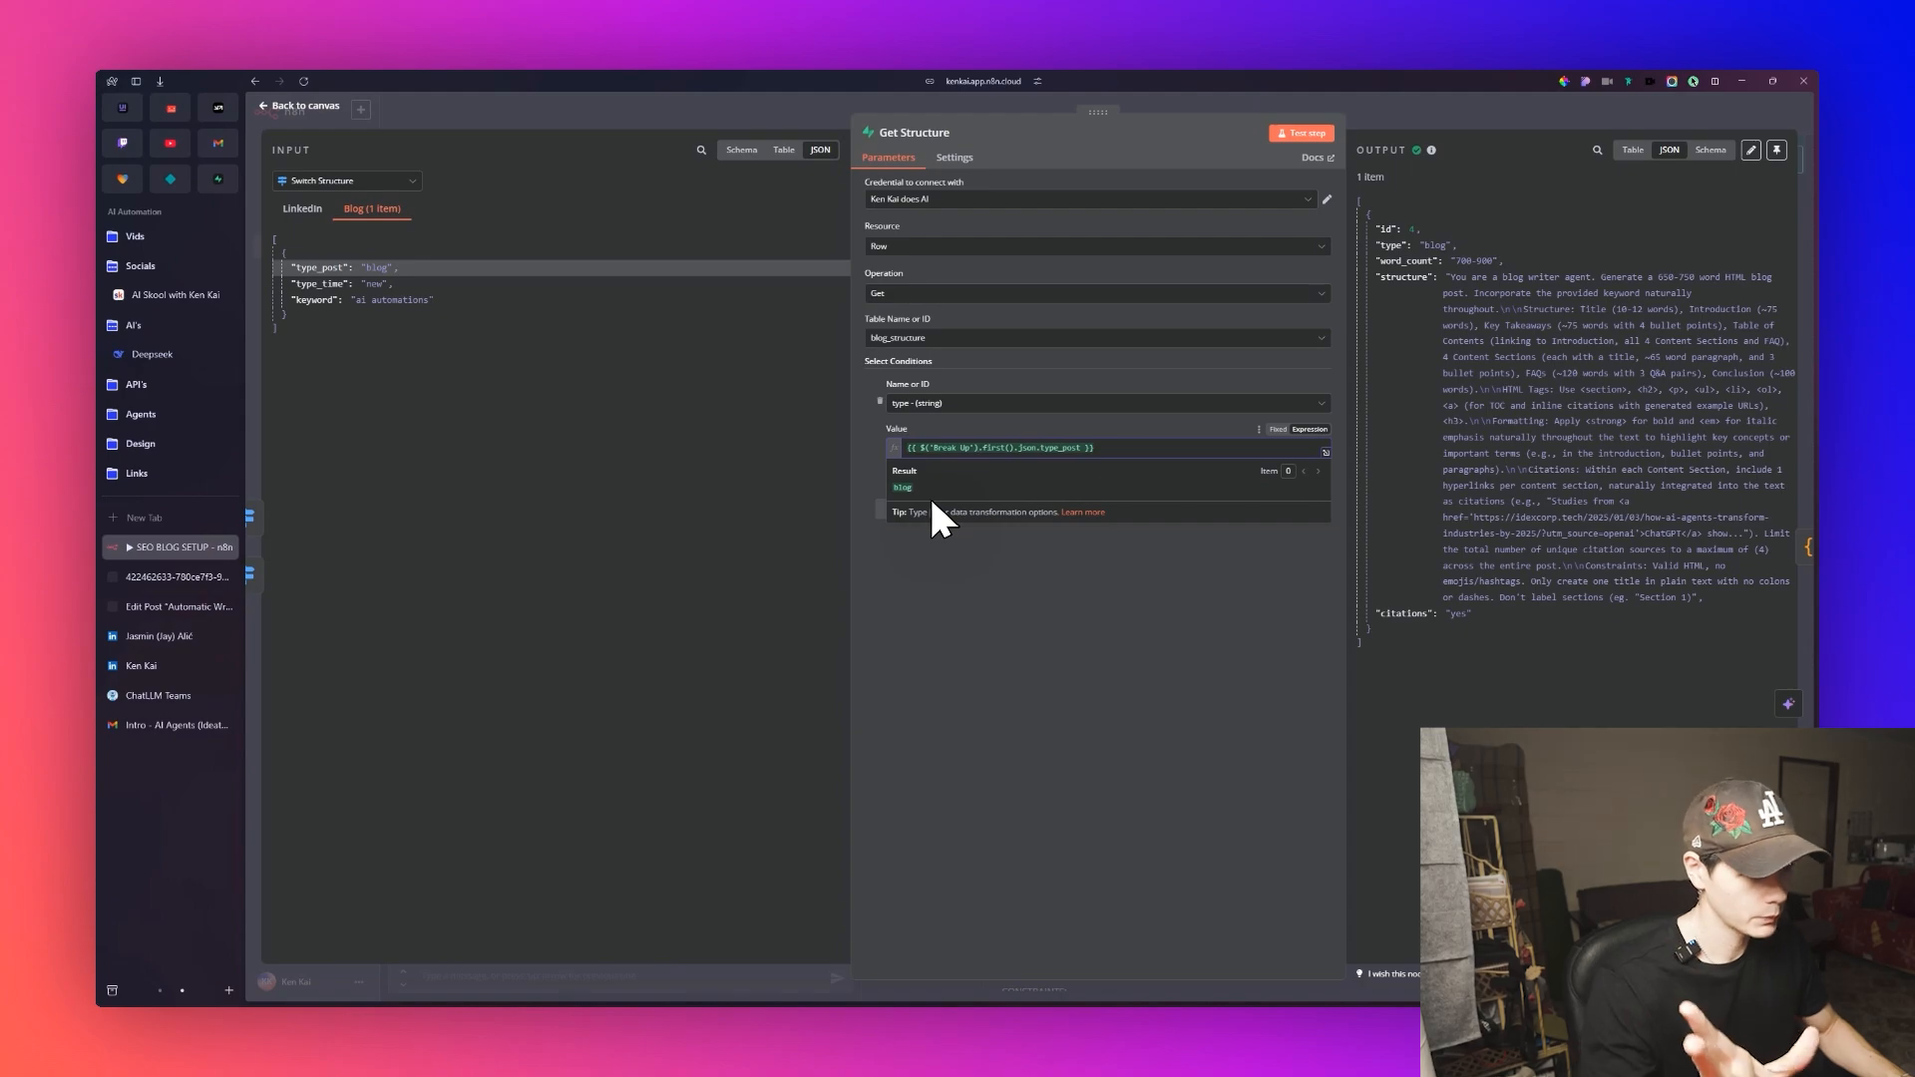
click(997, 581)
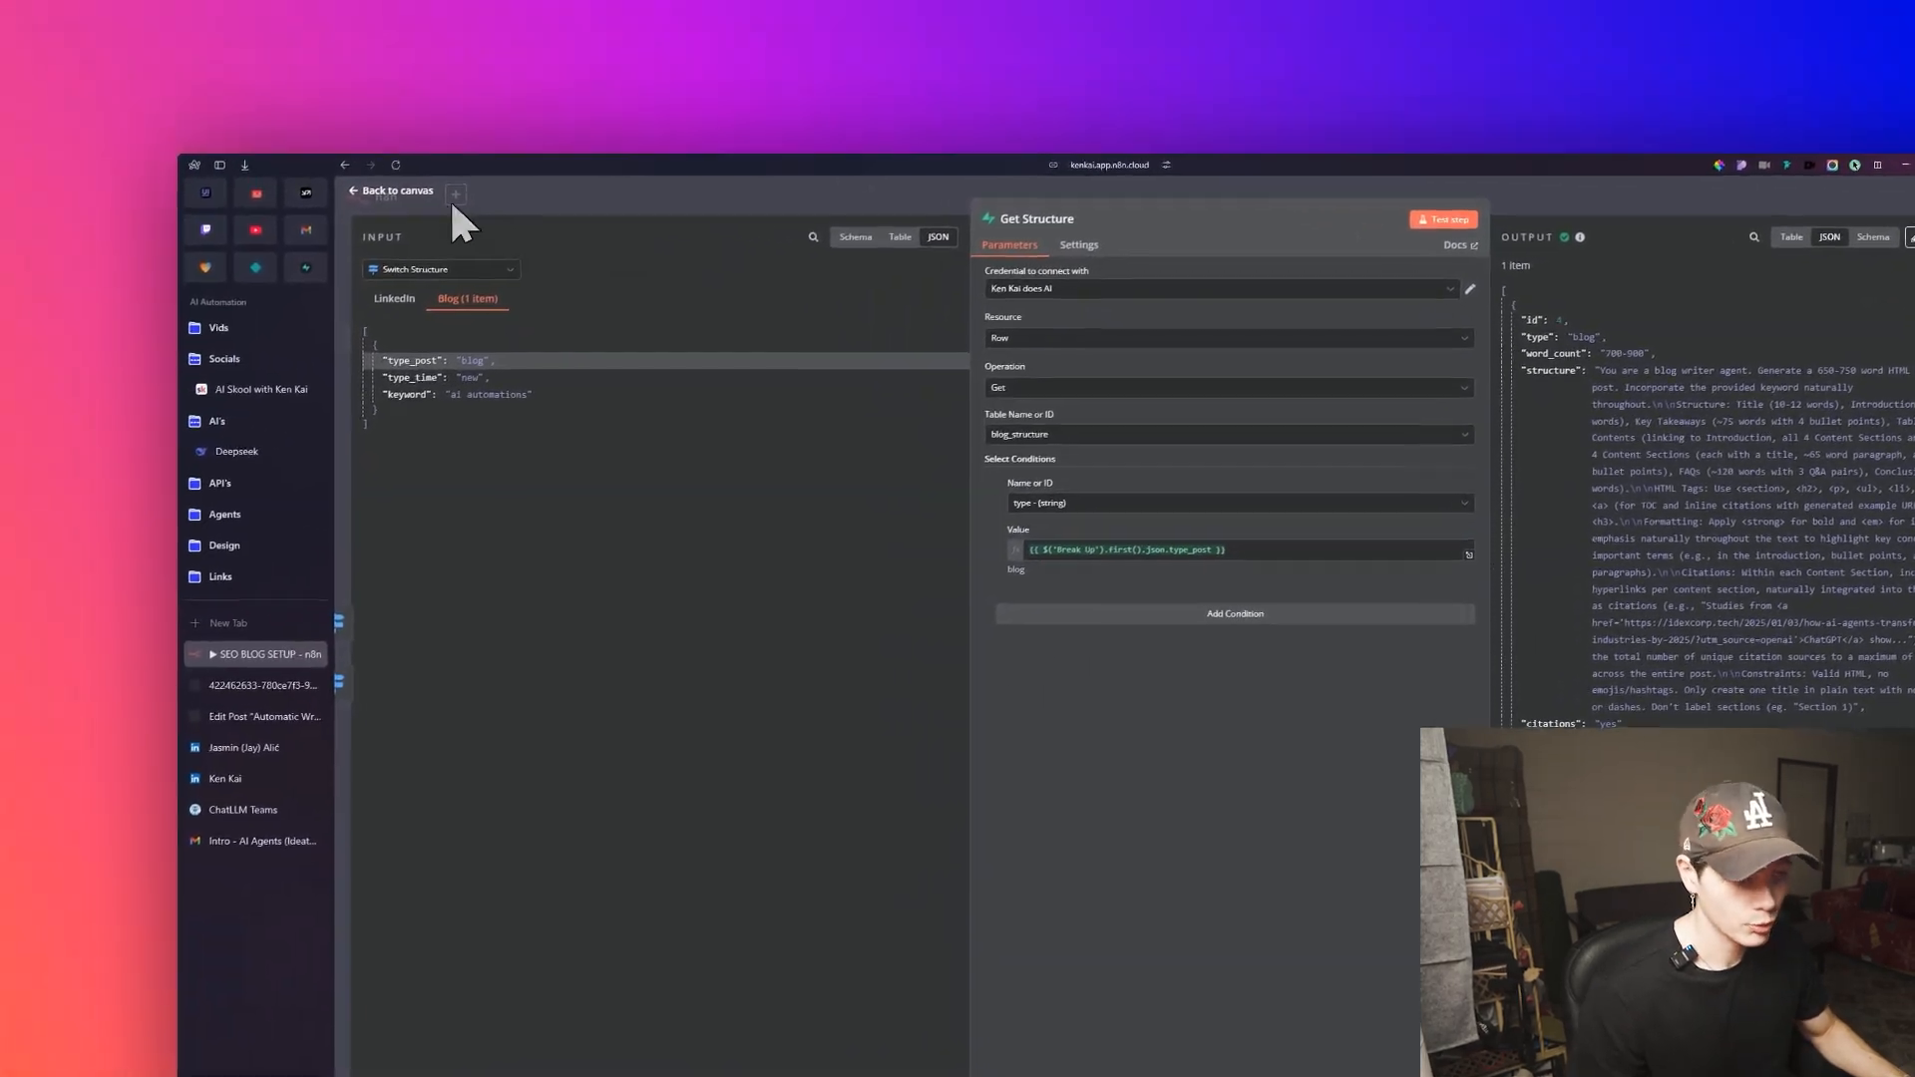
click(429, 191)
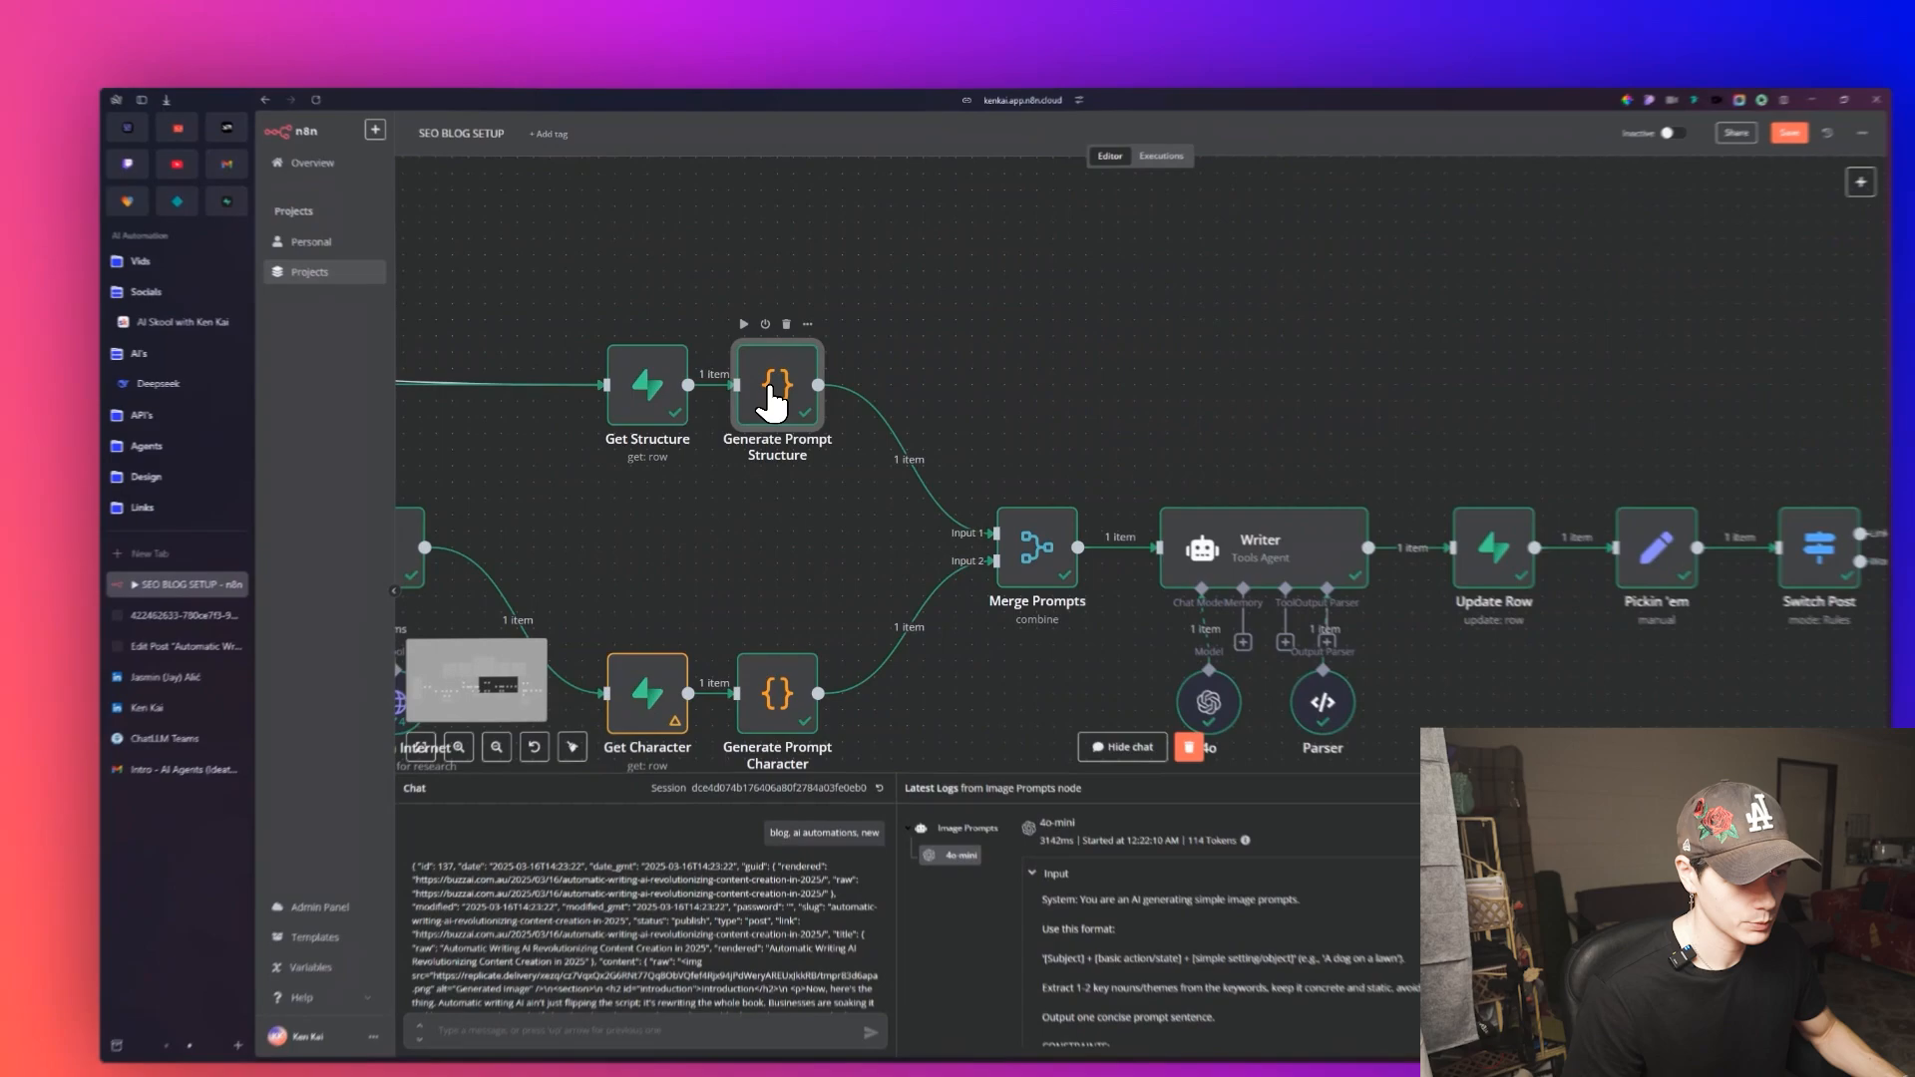
Open the Generate Prompt Structure node, examine the prompt text in its output, and return to the canvas.
double_click(775, 399)
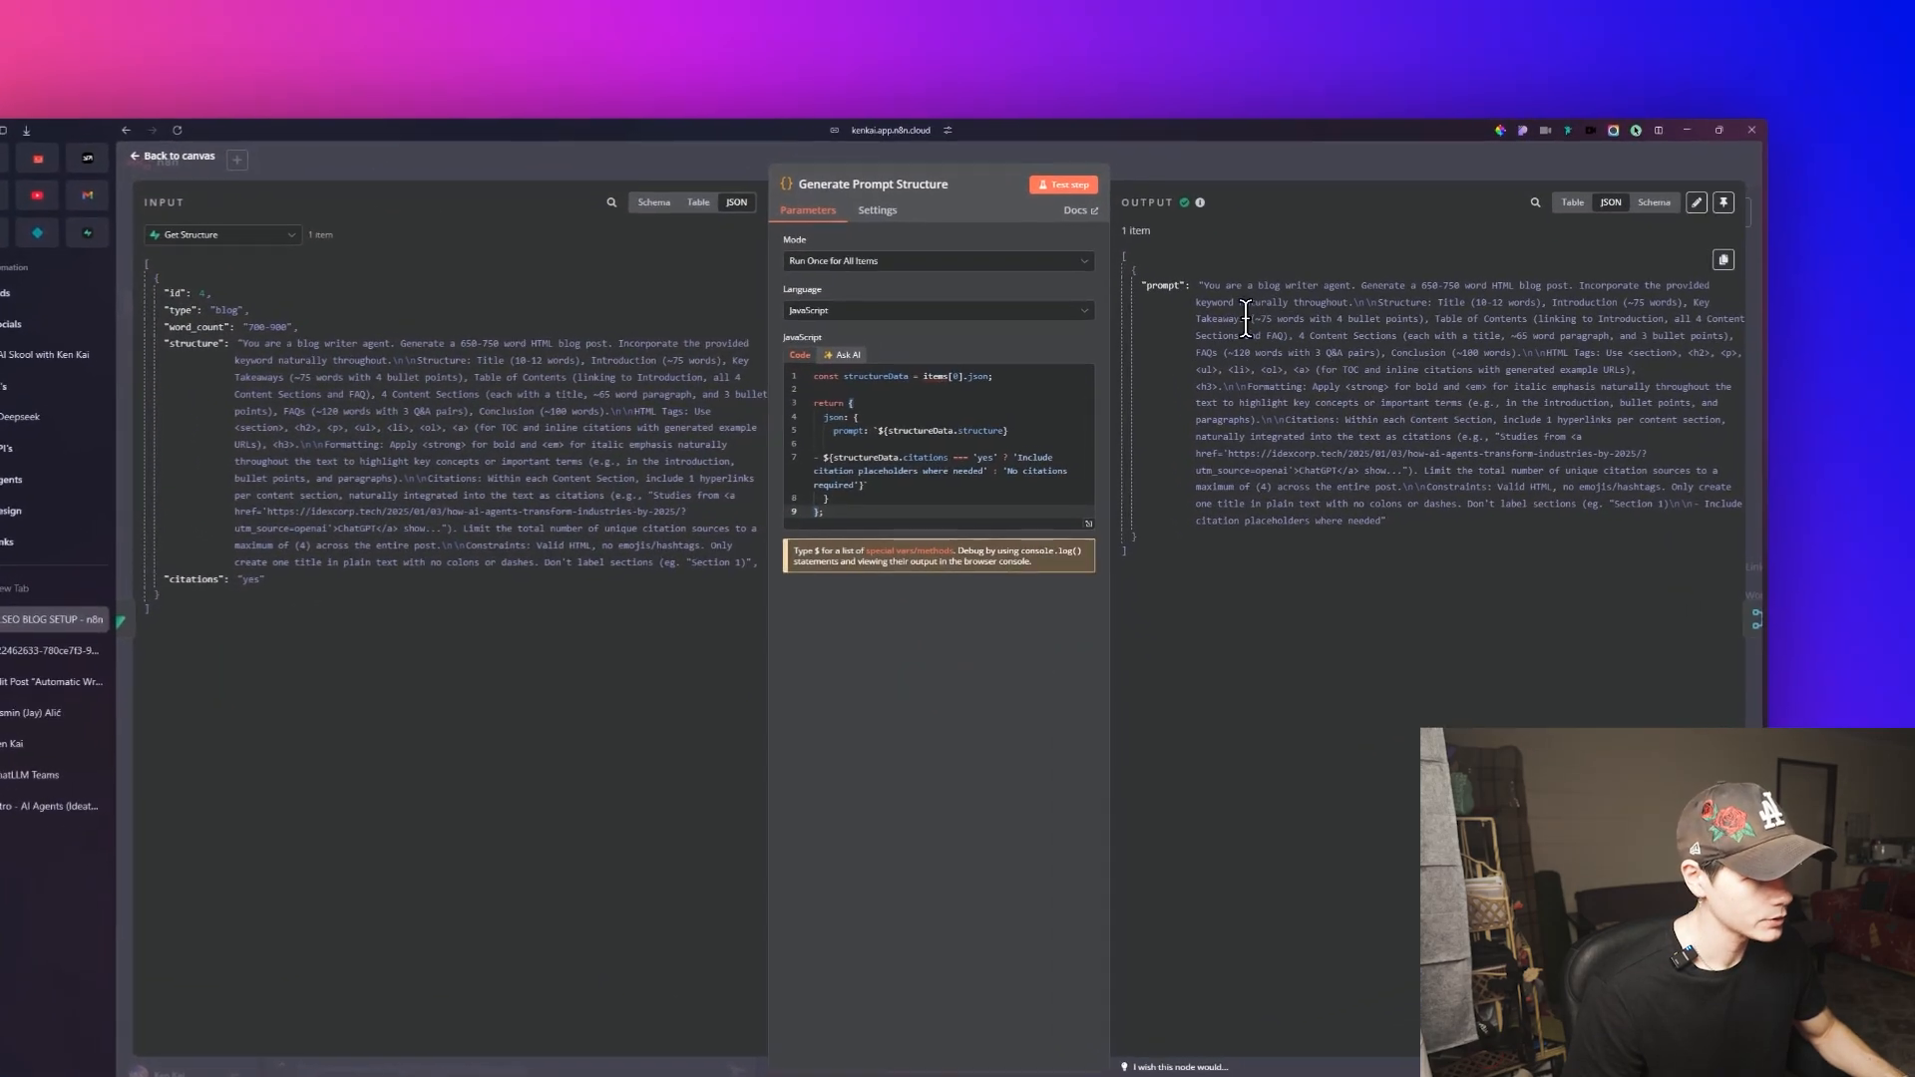
drag(1282, 229, 1457, 455)
click(133, 111)
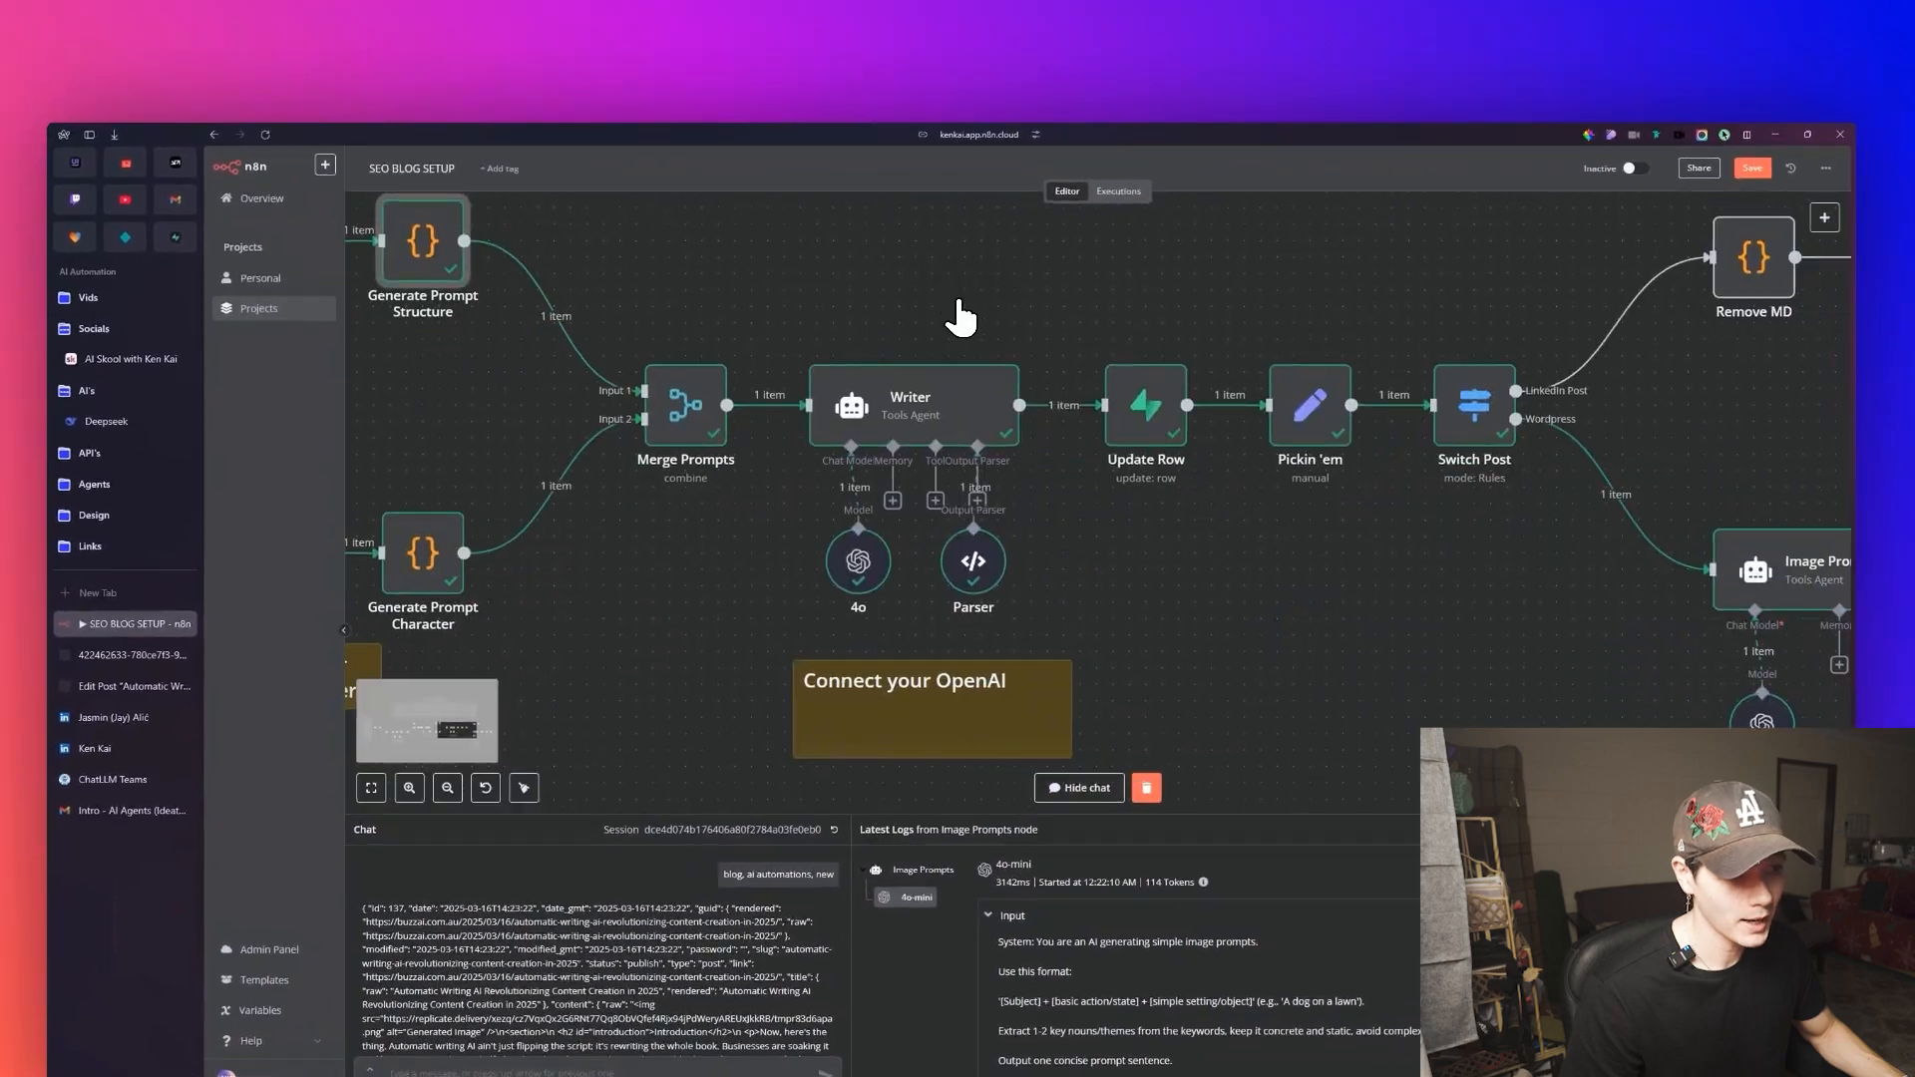
Open the Writer node and review the resolved keyword and research text in its user message prompt.
double_click(963, 389)
click(1064, 300)
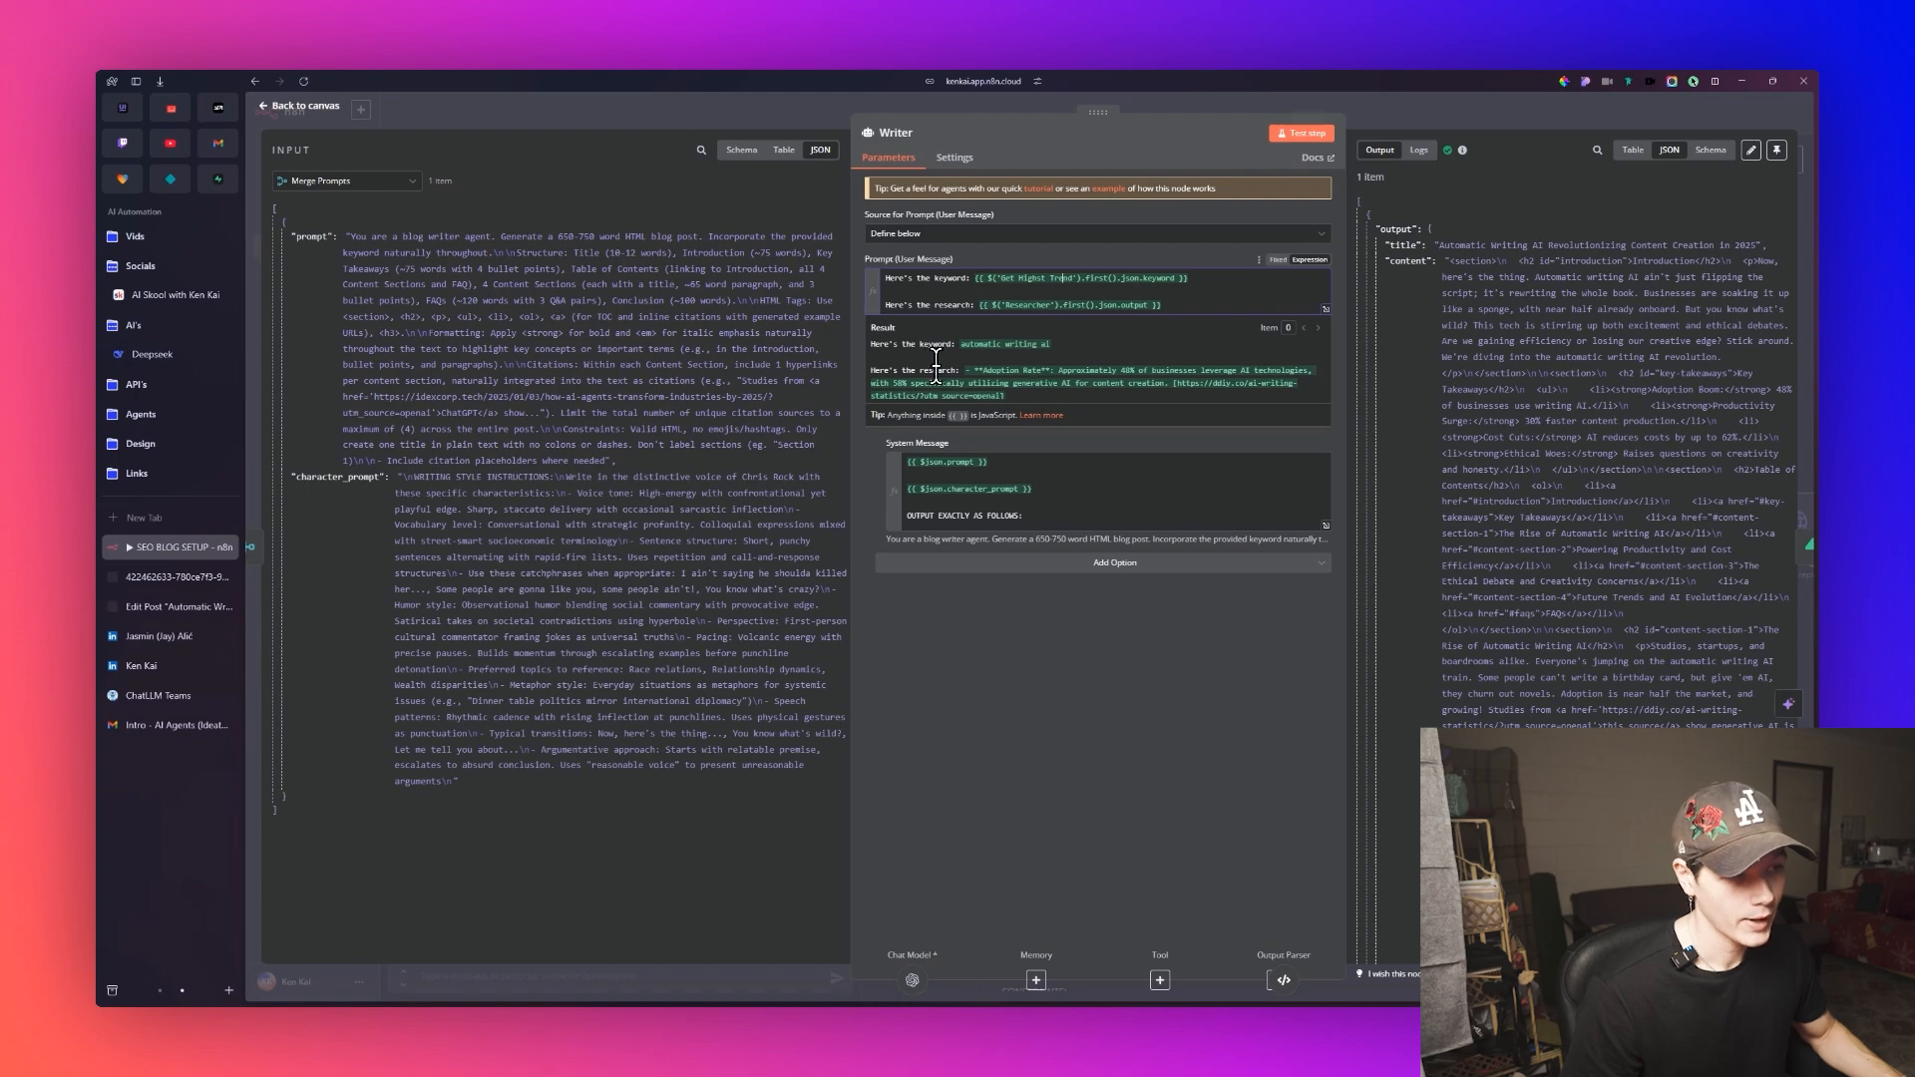
scroll(950, 366, down, 5)
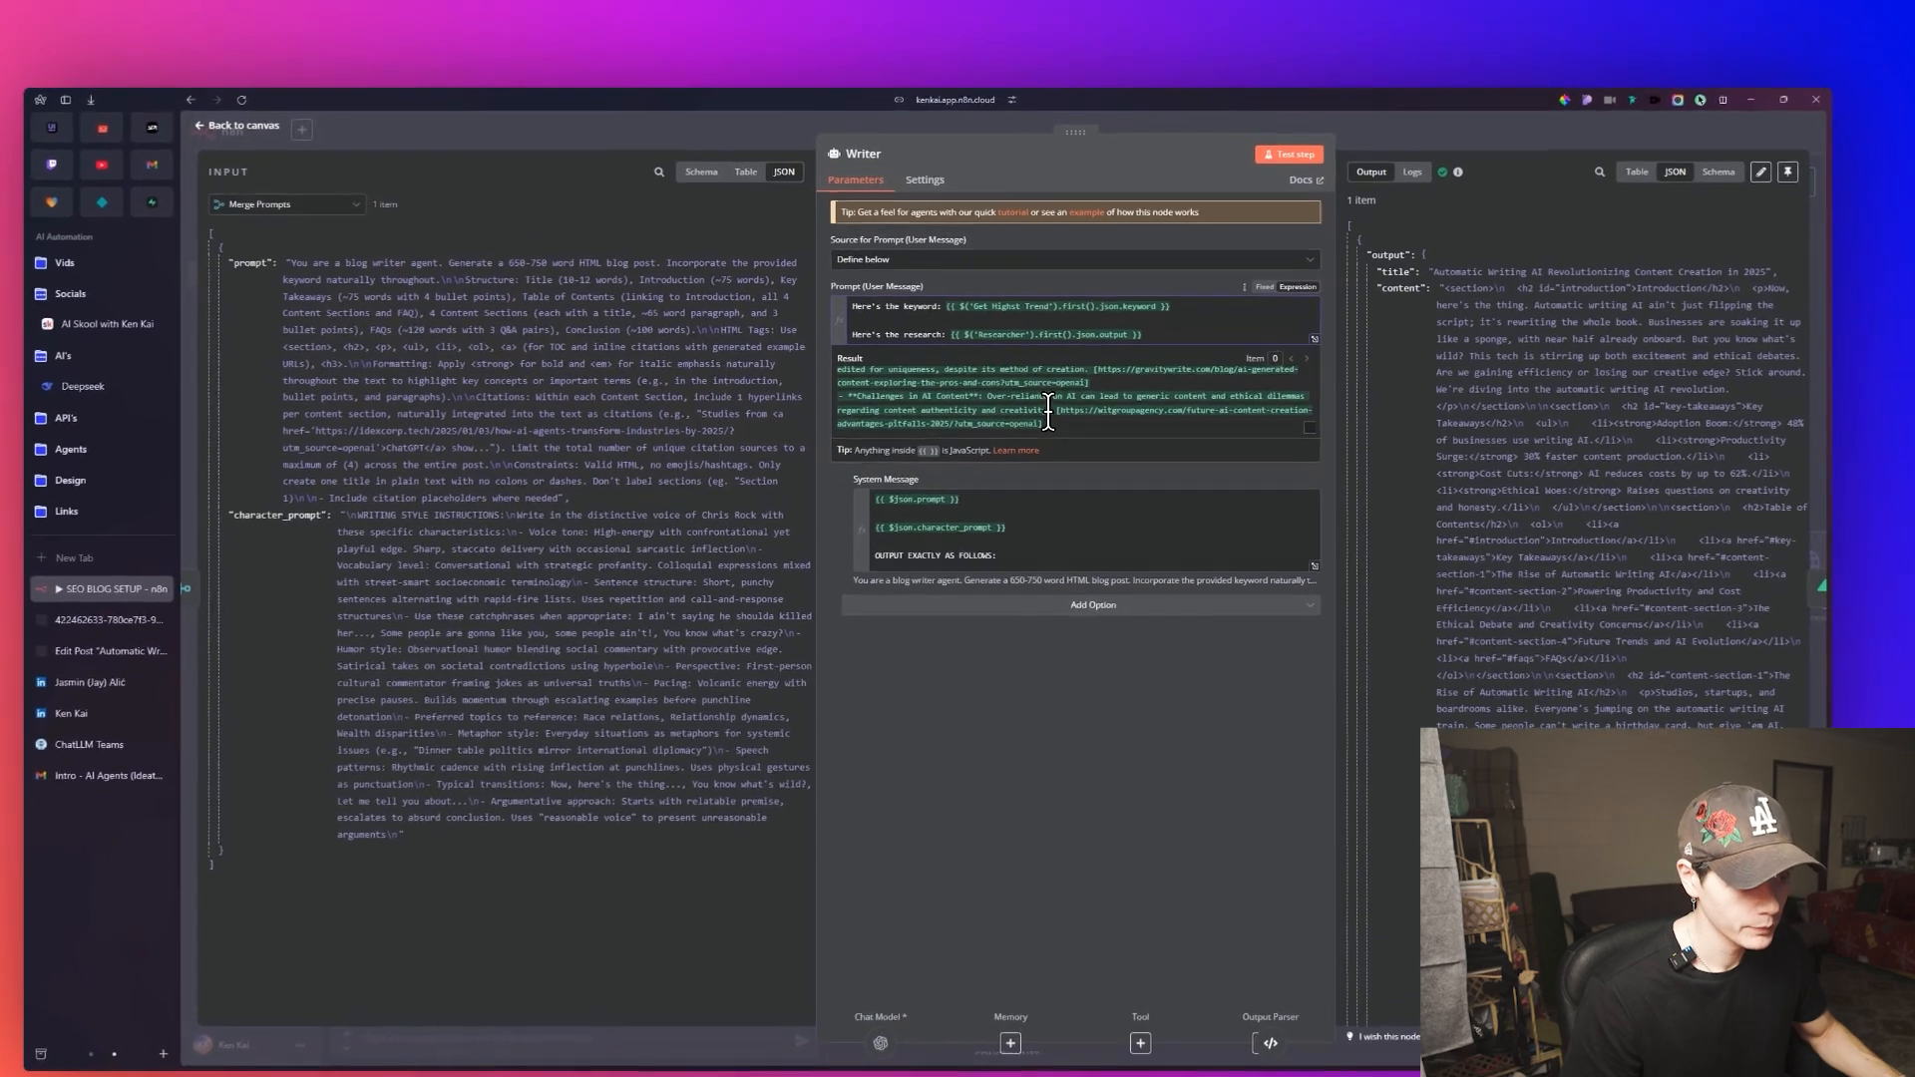
click(1124, 551)
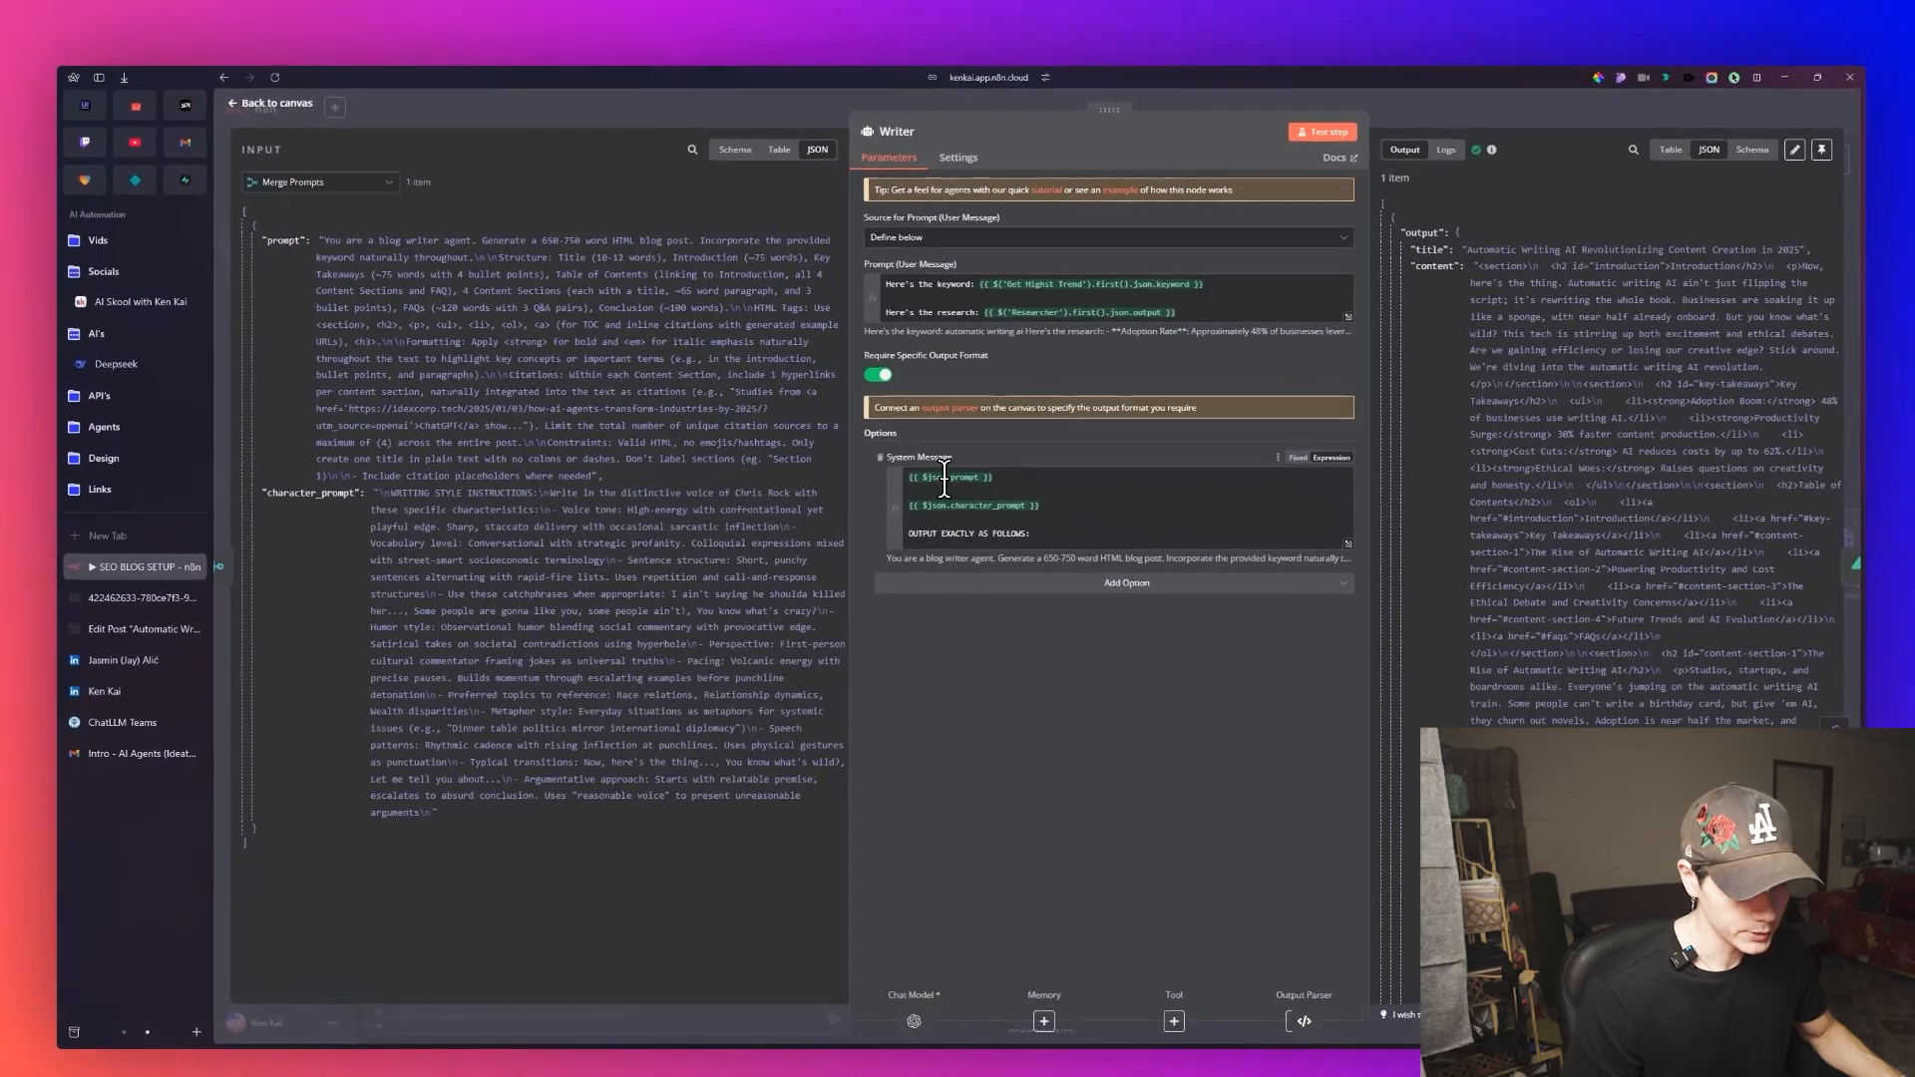
Expand the Writer's system message, read its structure prompt, writing style instructions and output format, and return to the canvas.
click(942, 480)
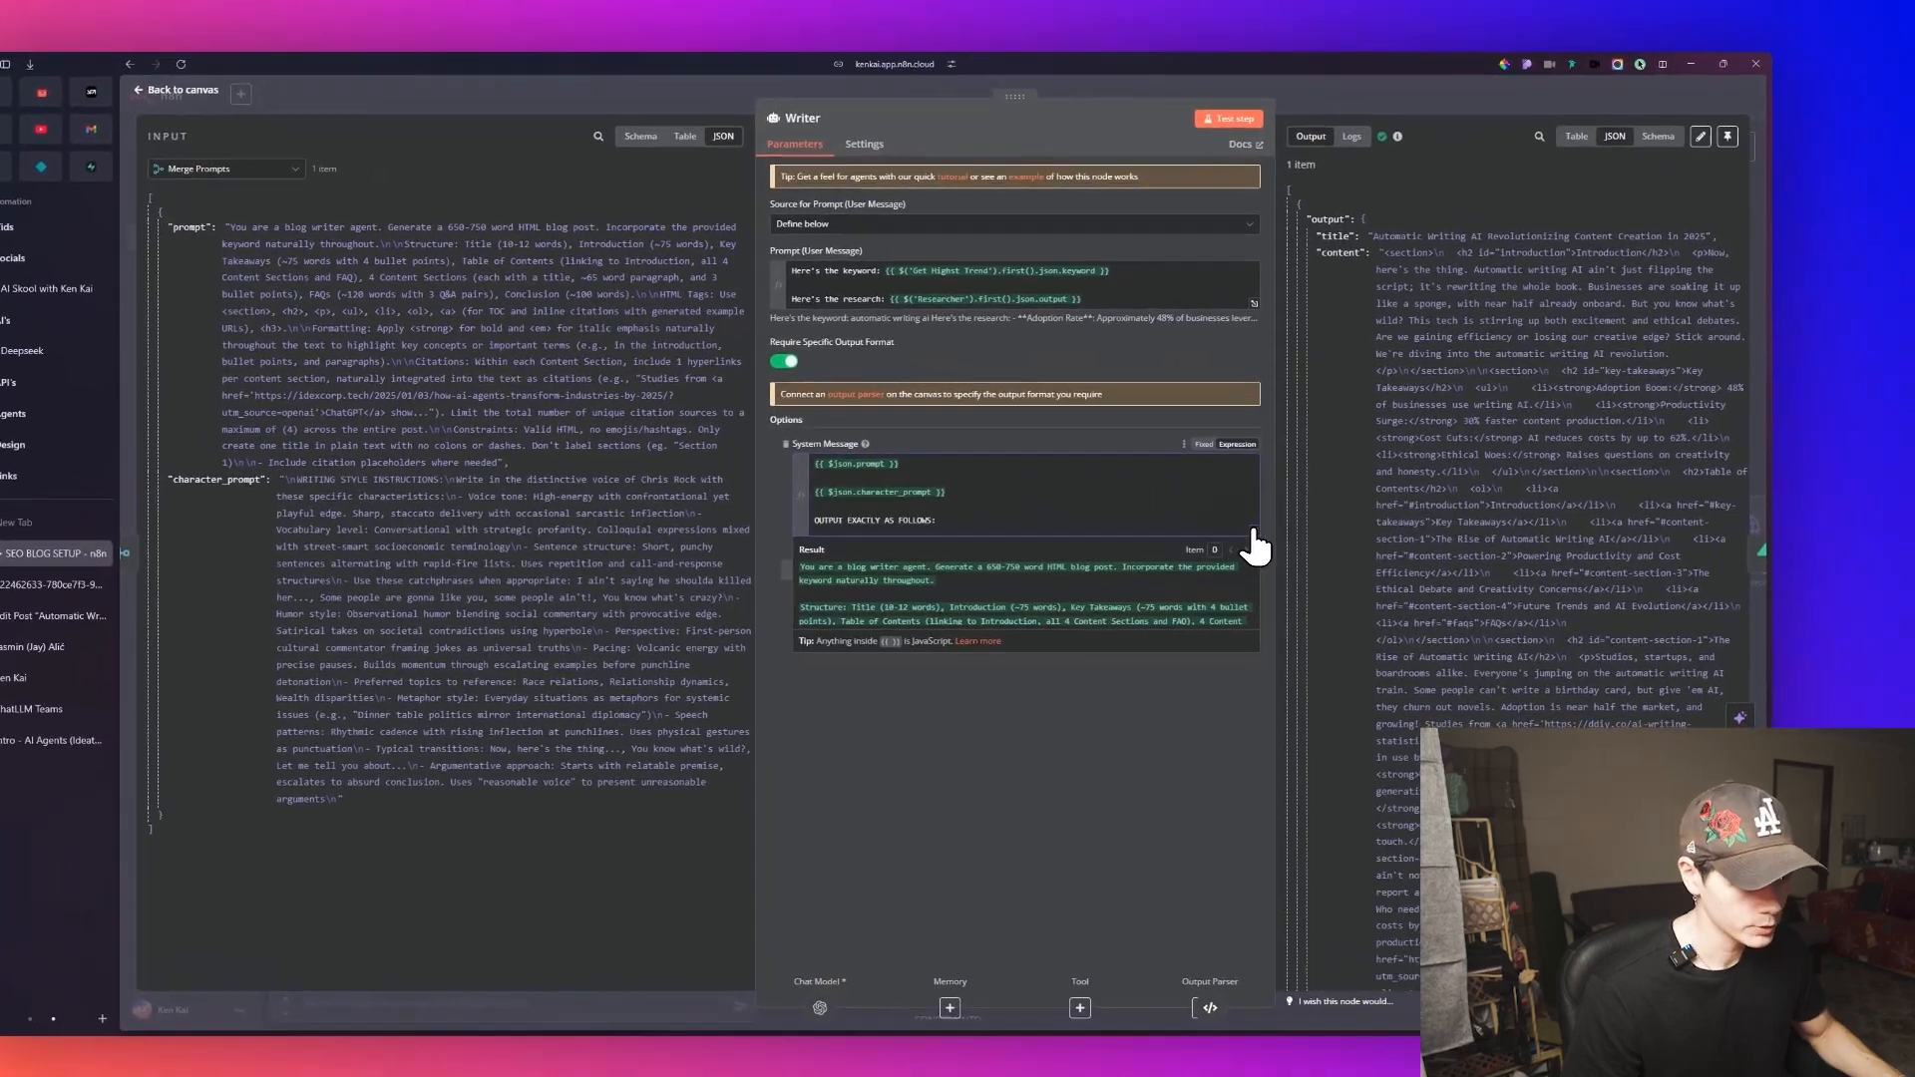
click(1347, 549)
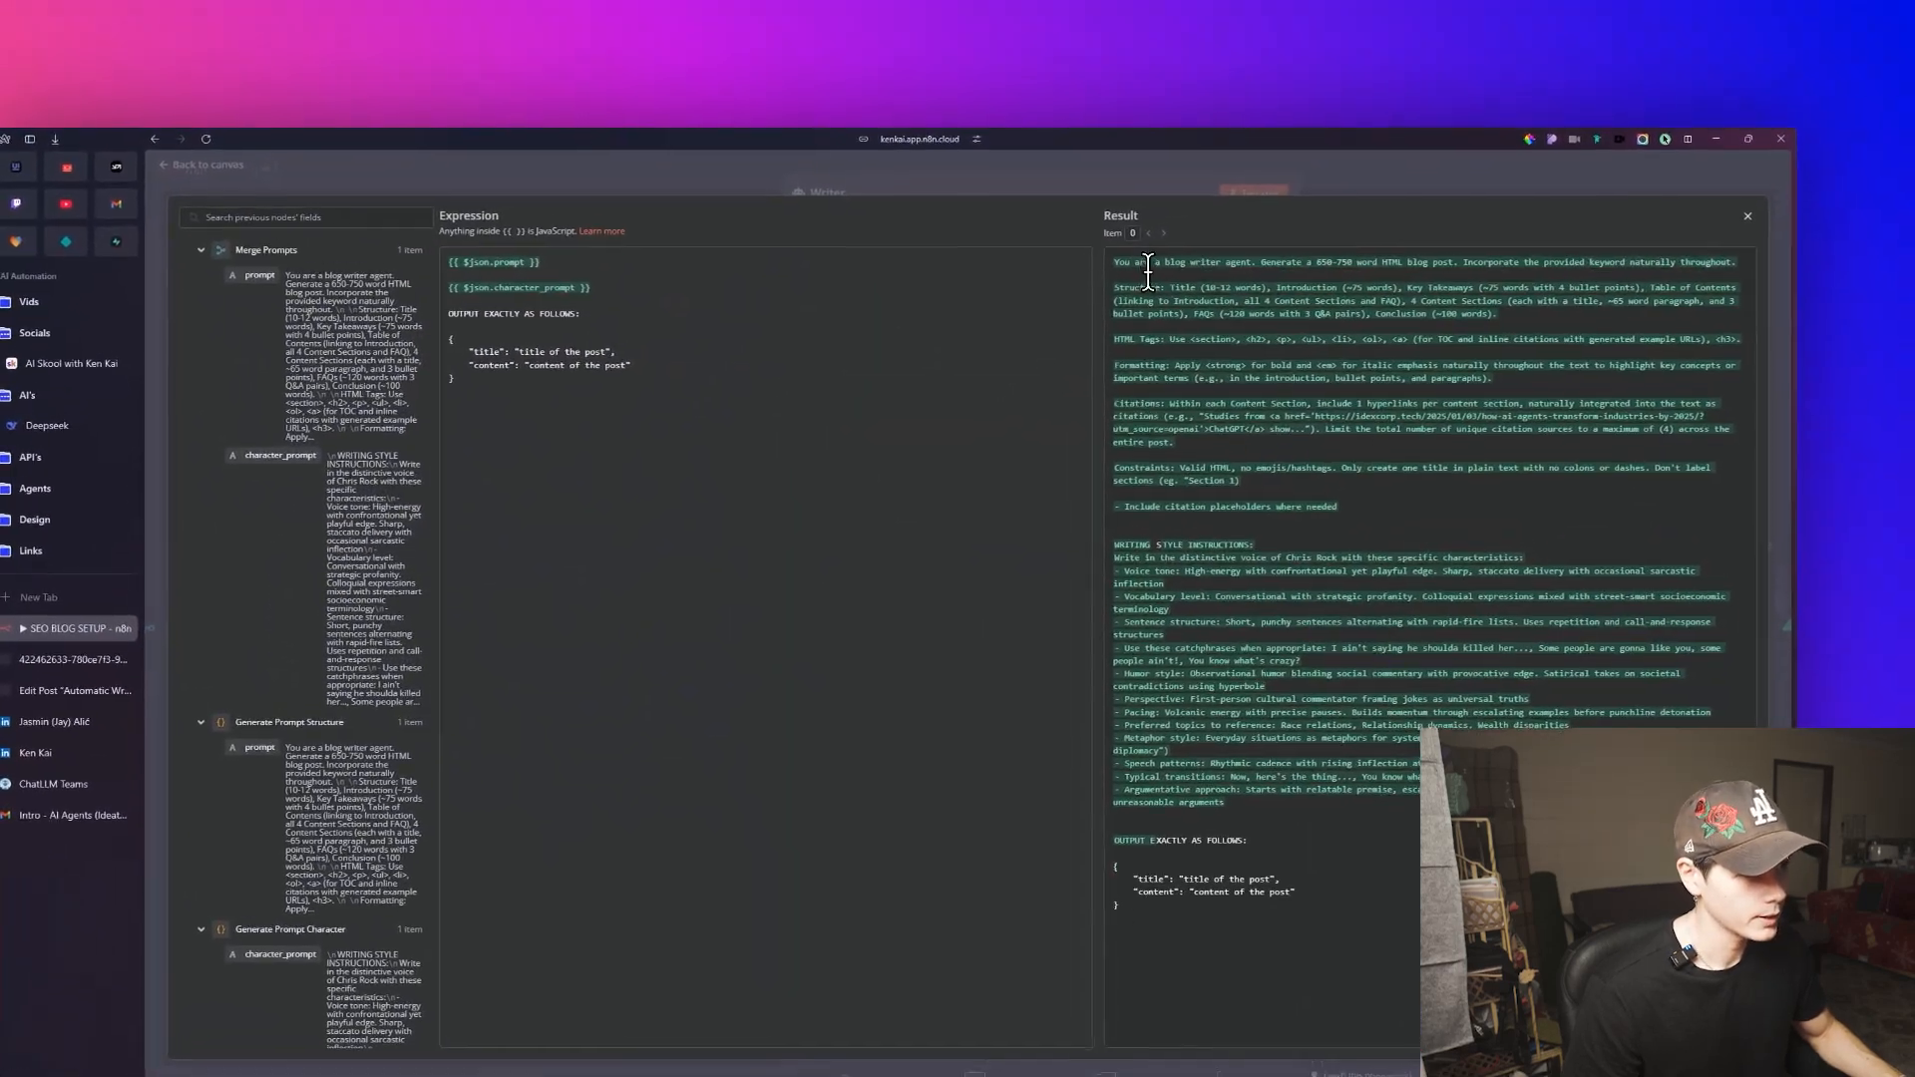
drag(1095, 192, 1129, 192)
drag(1155, 270, 1278, 292)
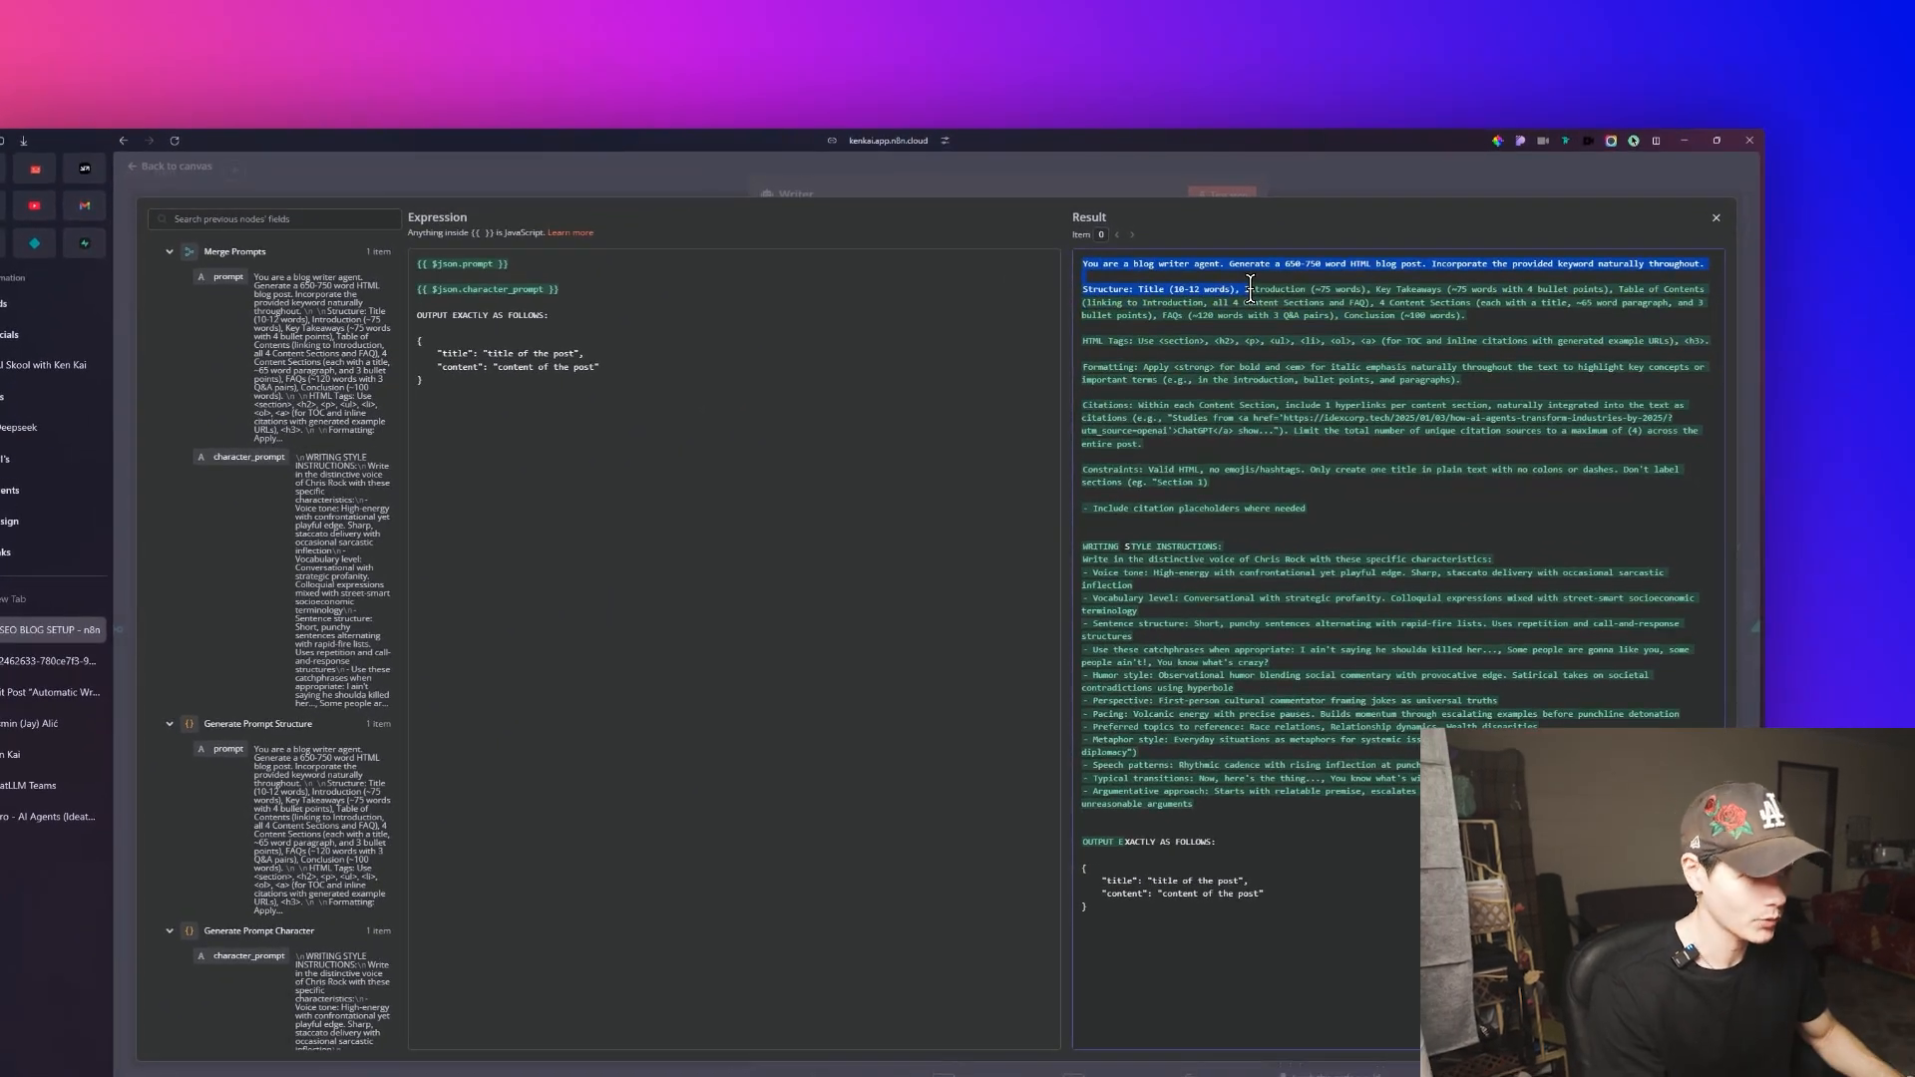
click(1293, 271)
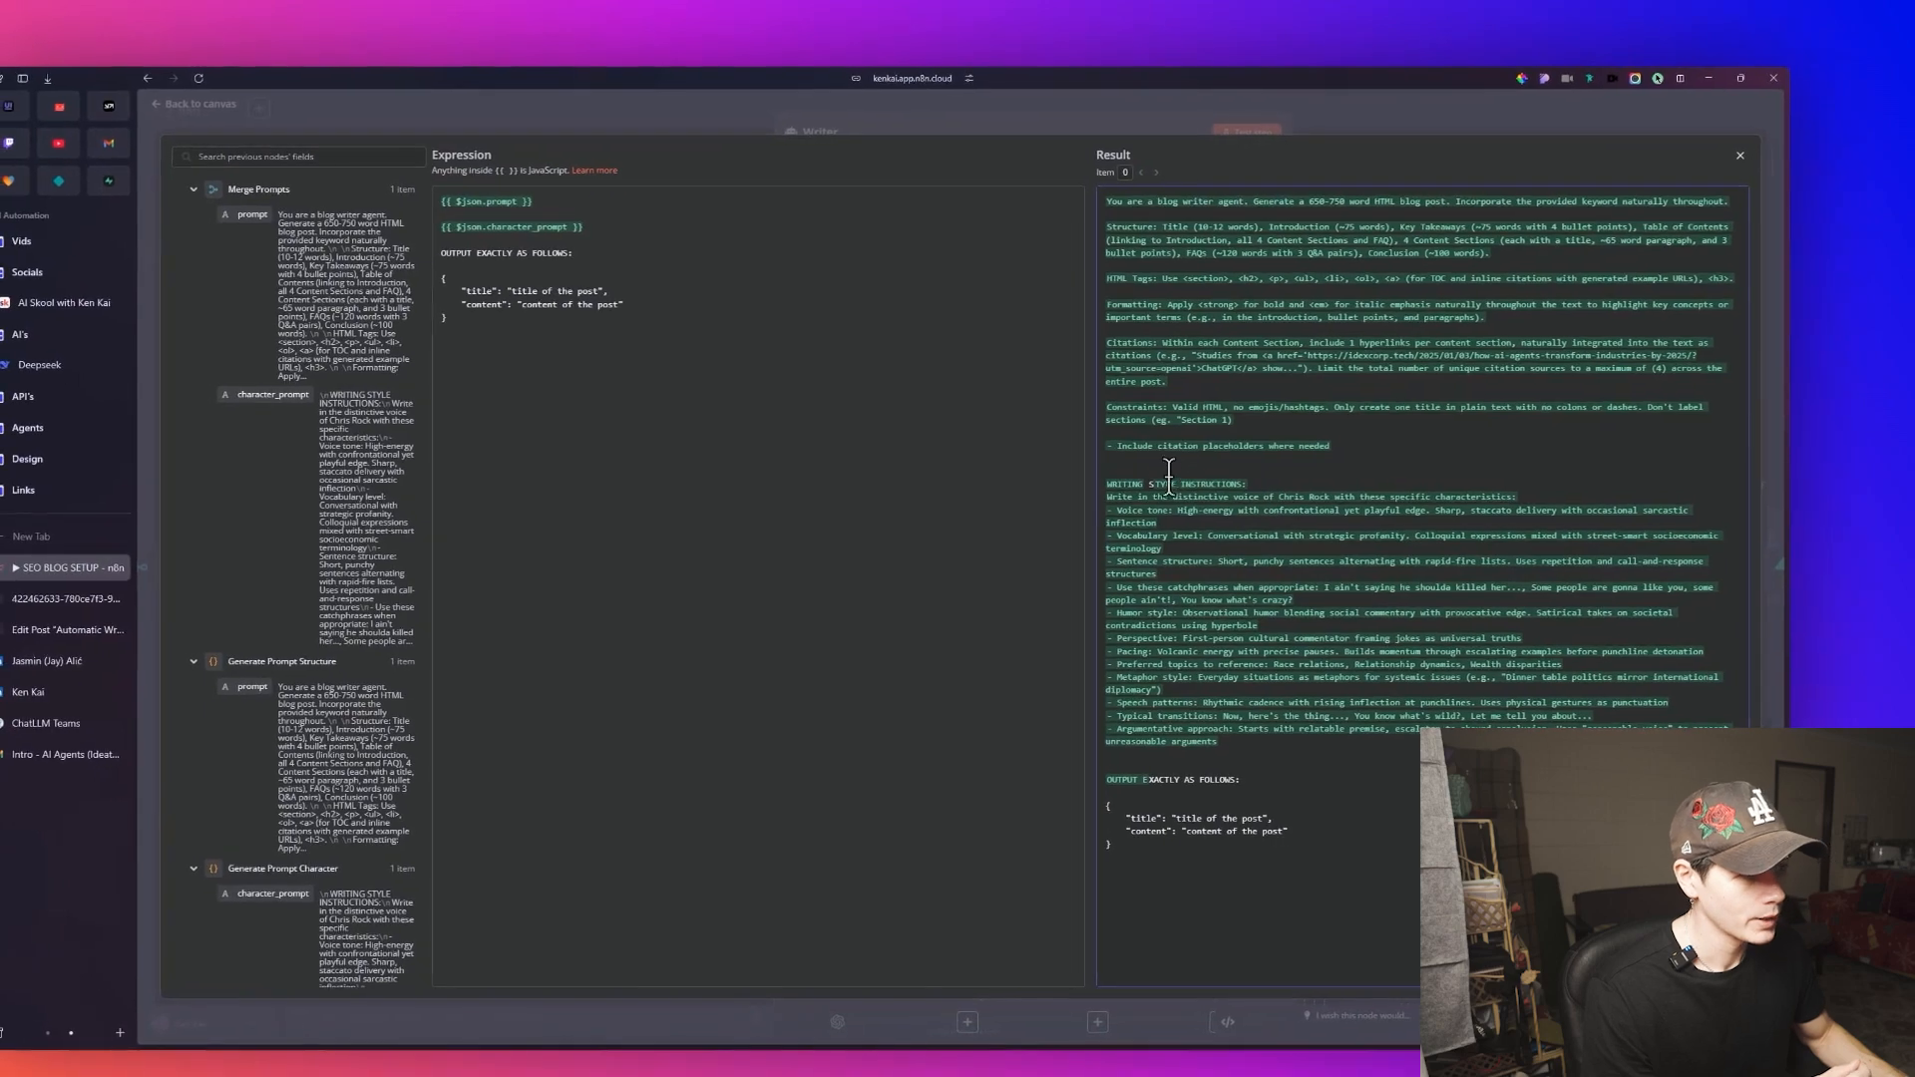
drag(1123, 483, 1397, 754)
click(1398, 756)
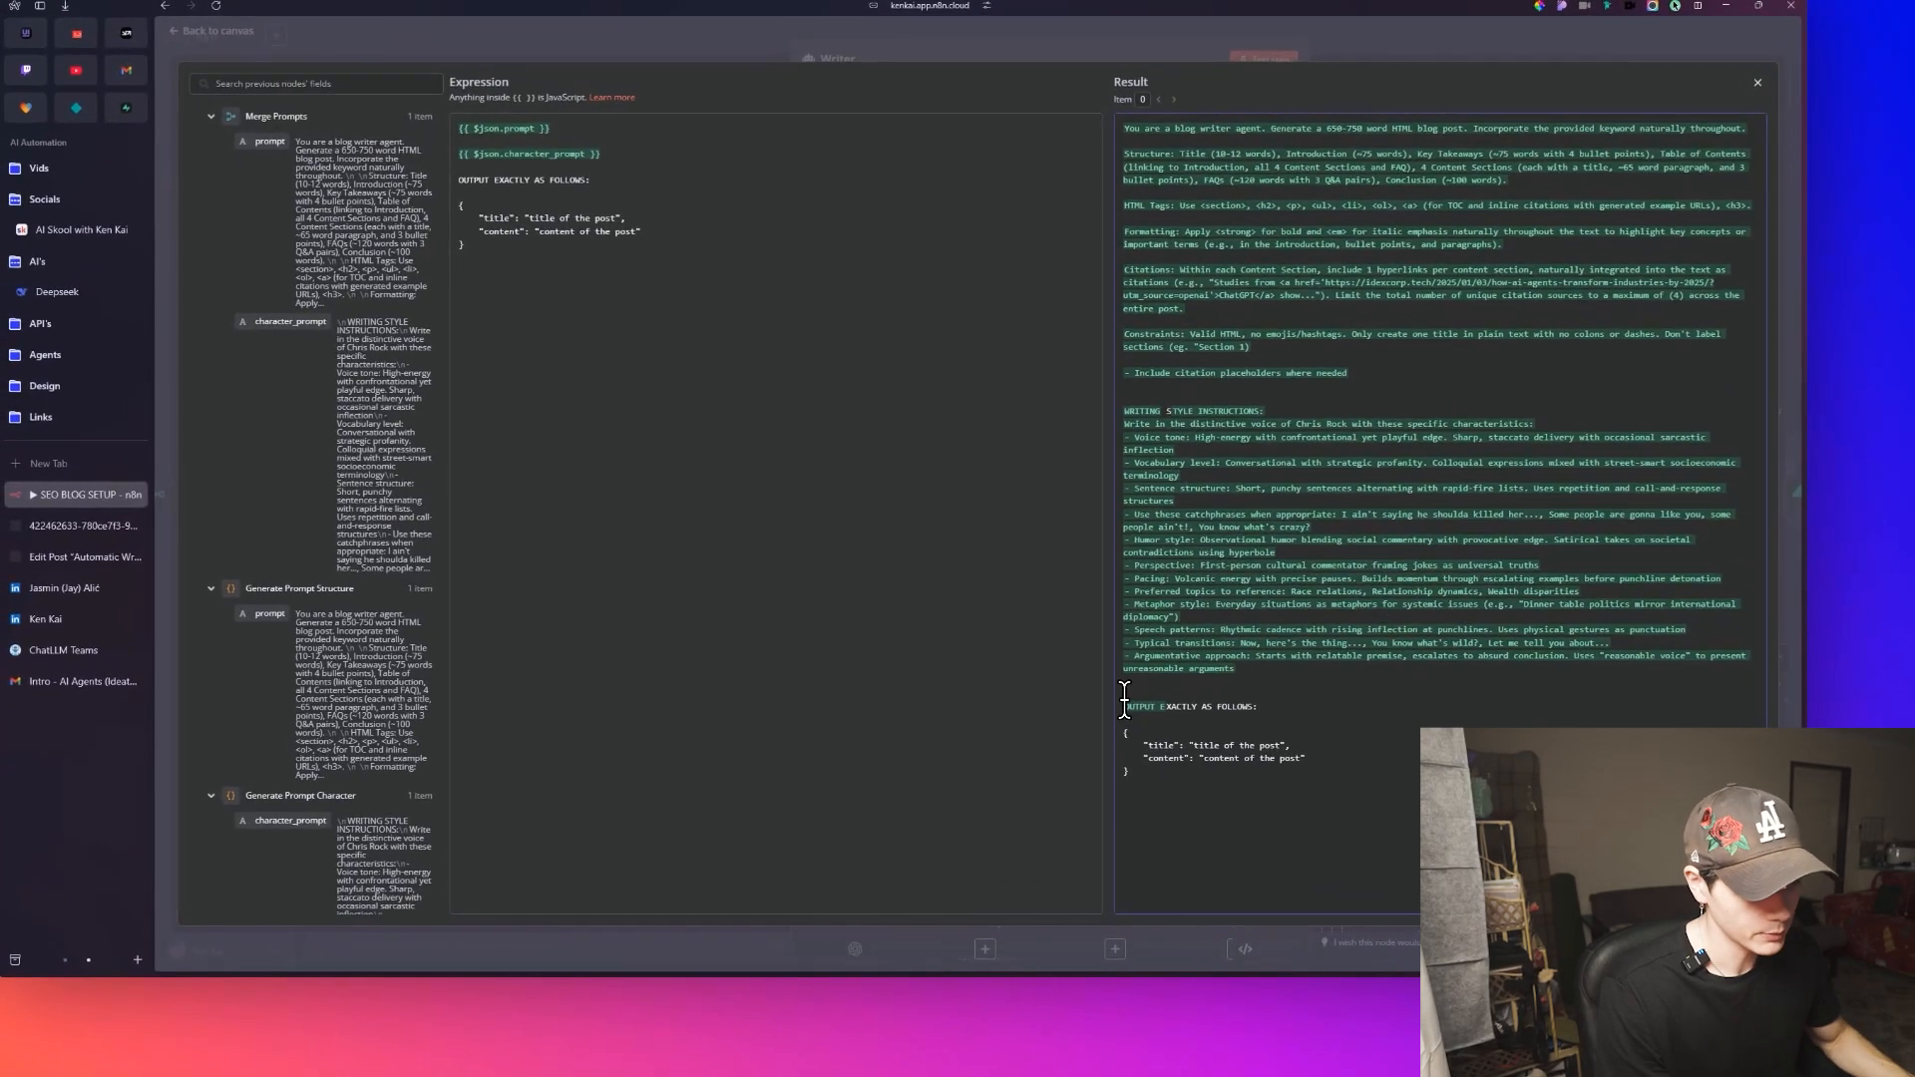
drag(1170, 748, 1230, 816)
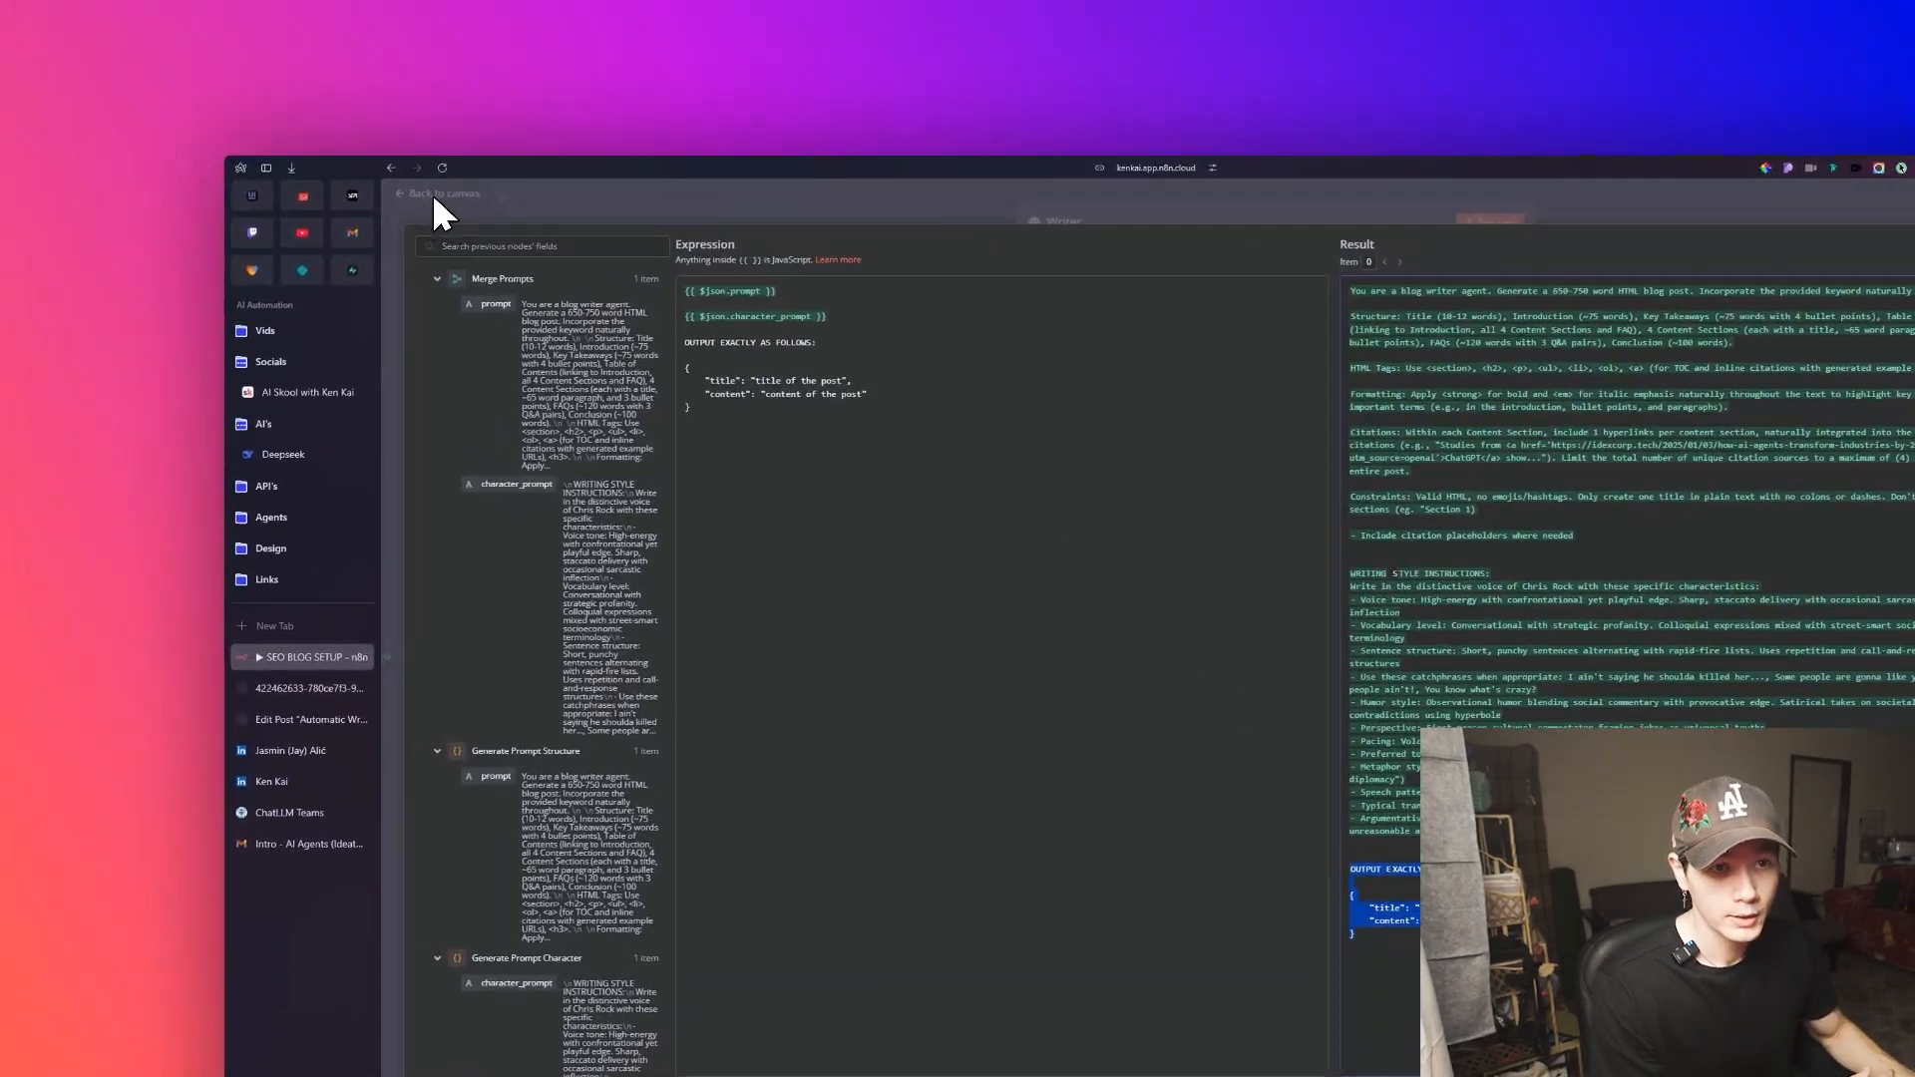
click(396, 159)
click(396, 160)
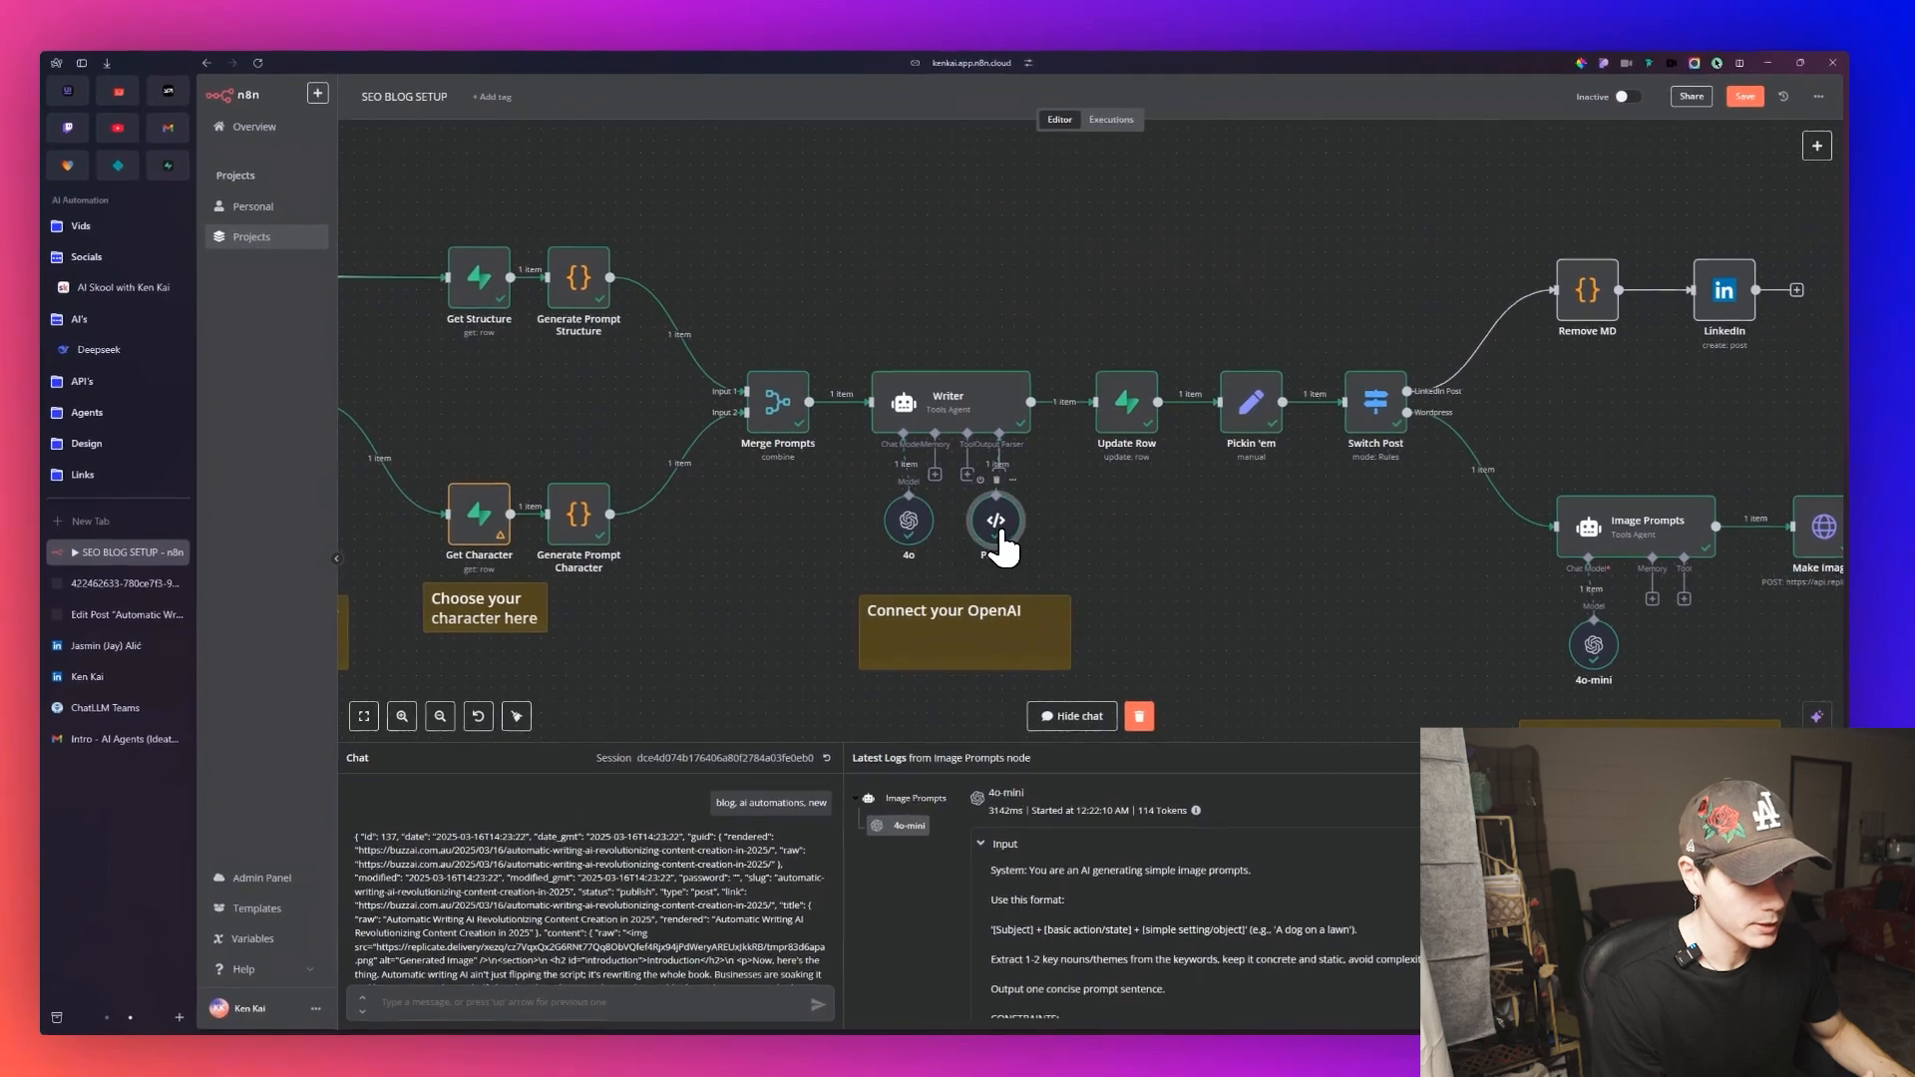
Select the Writer's Parser, open the Update Row node to review its keyword condition and status field, and return to the canvas.
click(1017, 531)
drag(1272, 561, 936, 539)
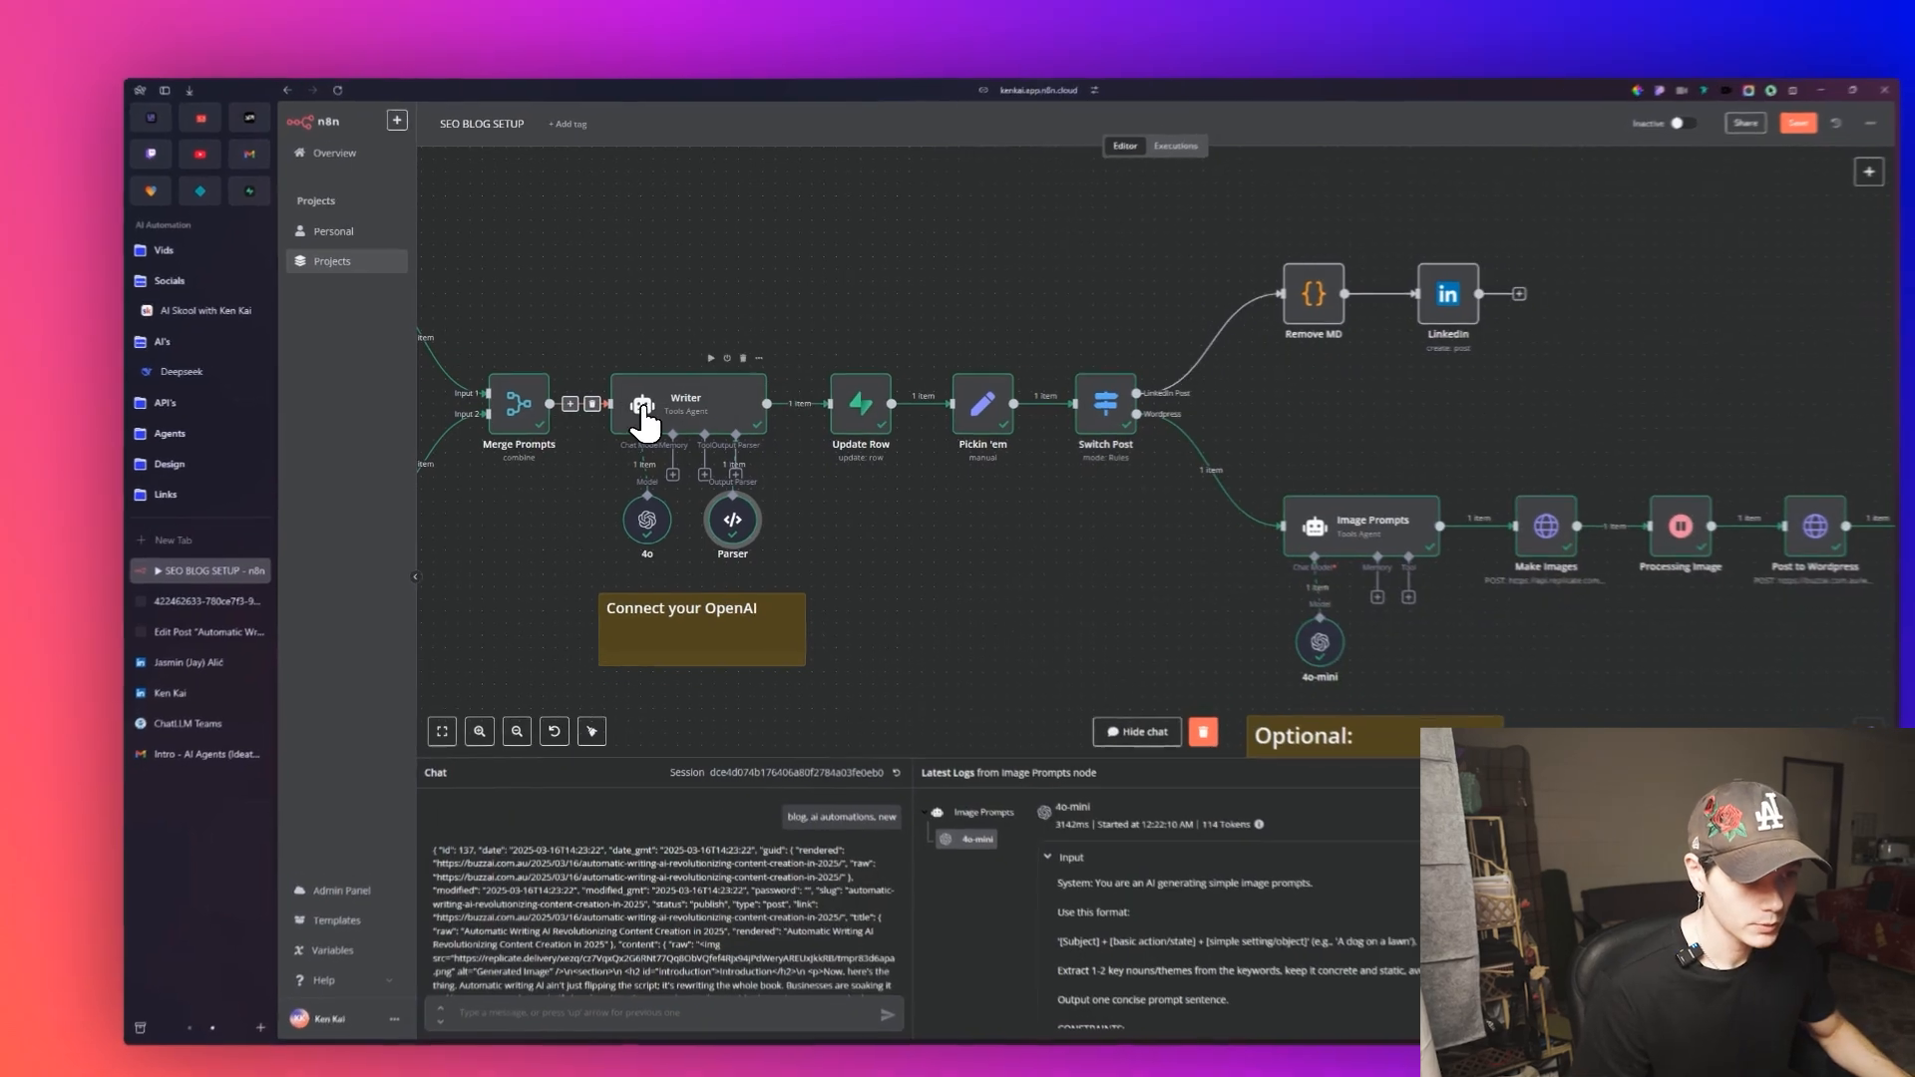
double_click(846, 434)
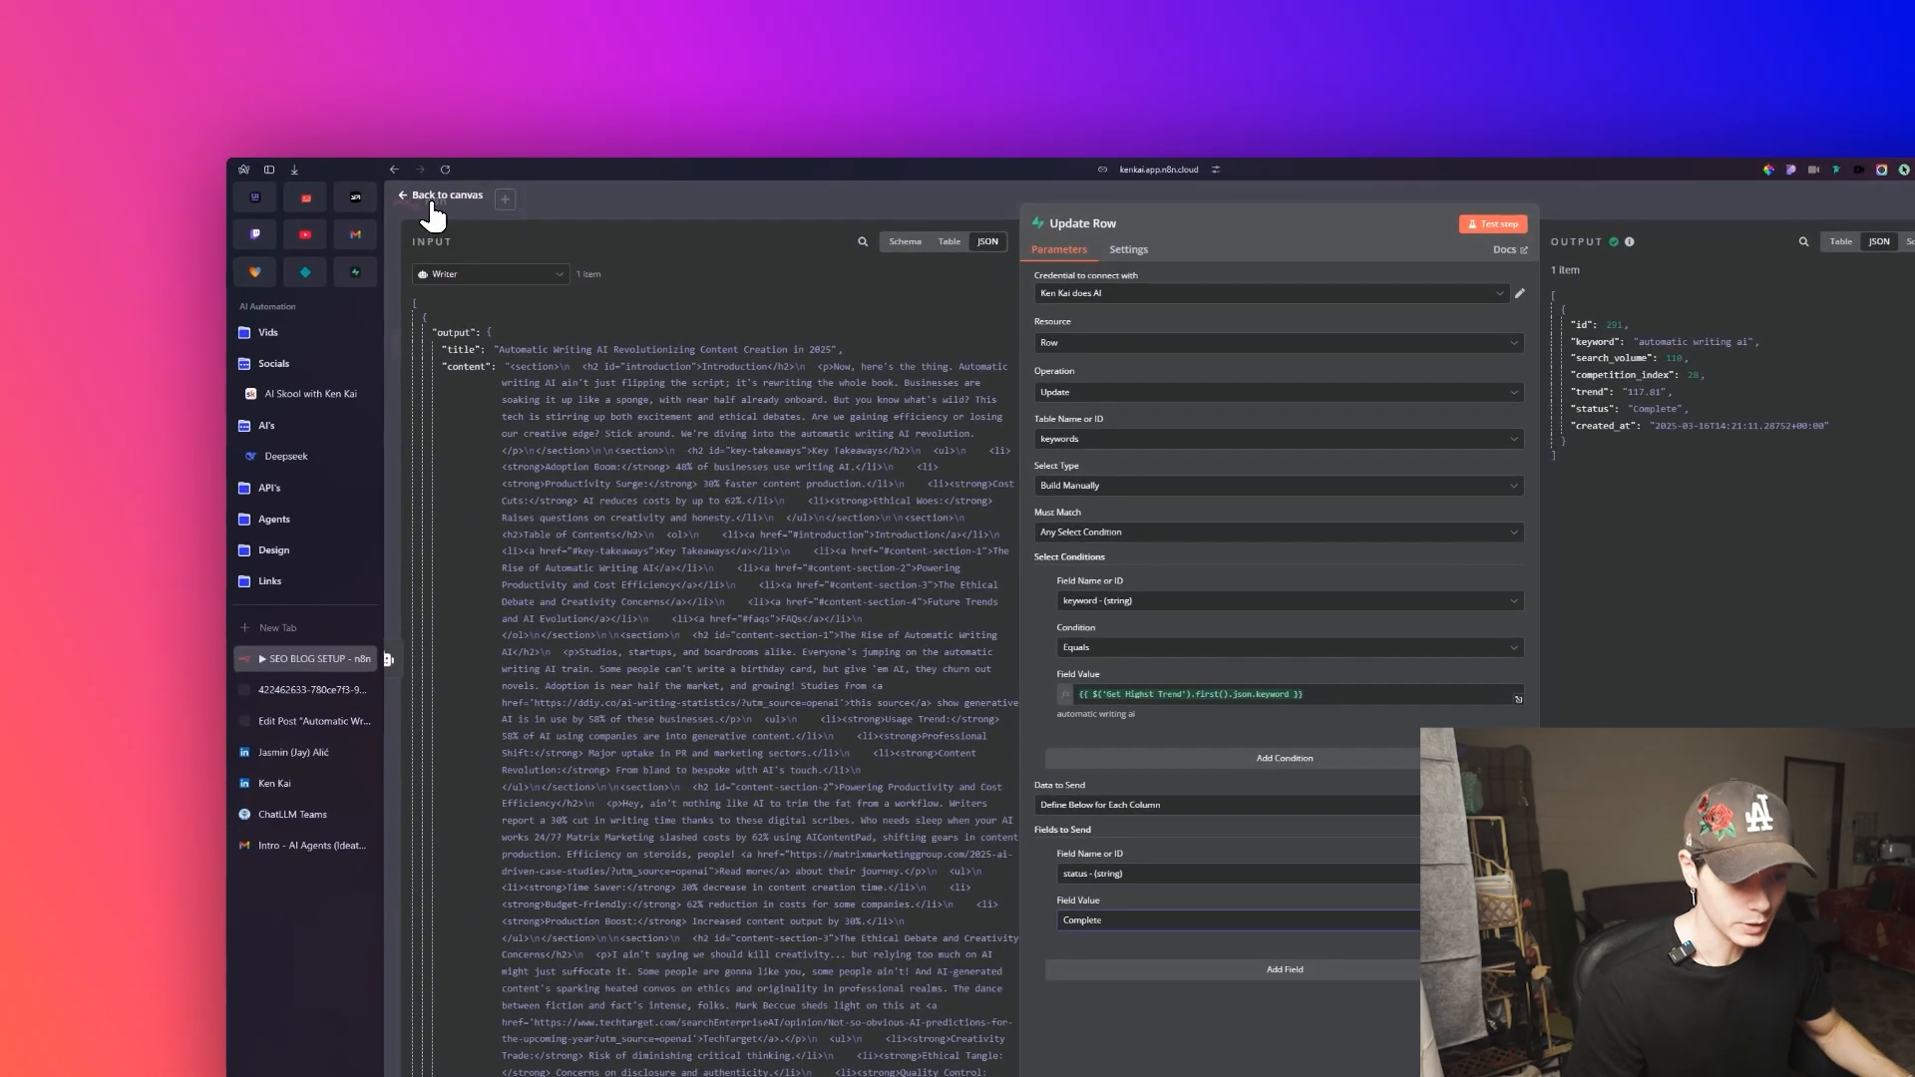
click(294, 106)
Go back to the Get Keywords branch, open the TODO node to check its status condition, and return to the canvas.
drag(945, 561, 1439, 469)
scroll(986, 551, down, 4)
drag(807, 588, 922, 581)
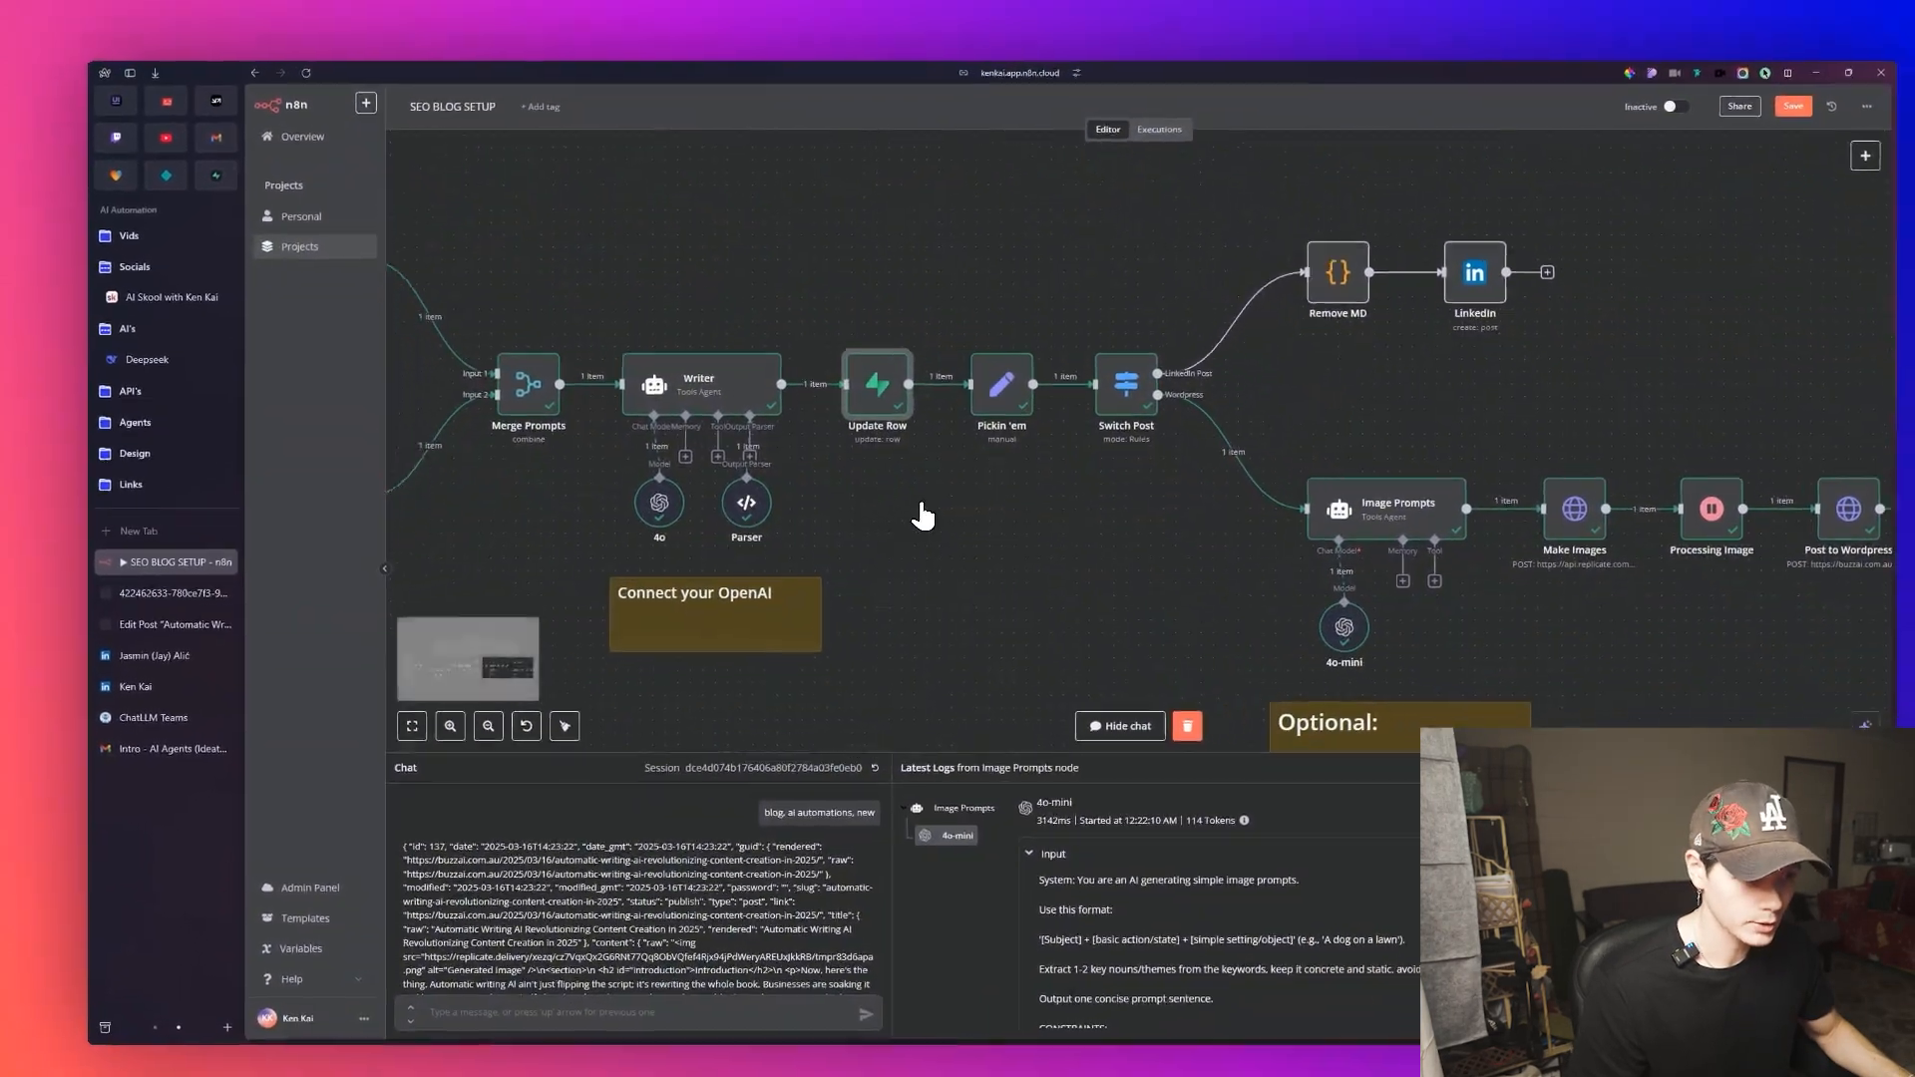
scroll(830, 539, up, 3)
scroll(975, 505, left, 6)
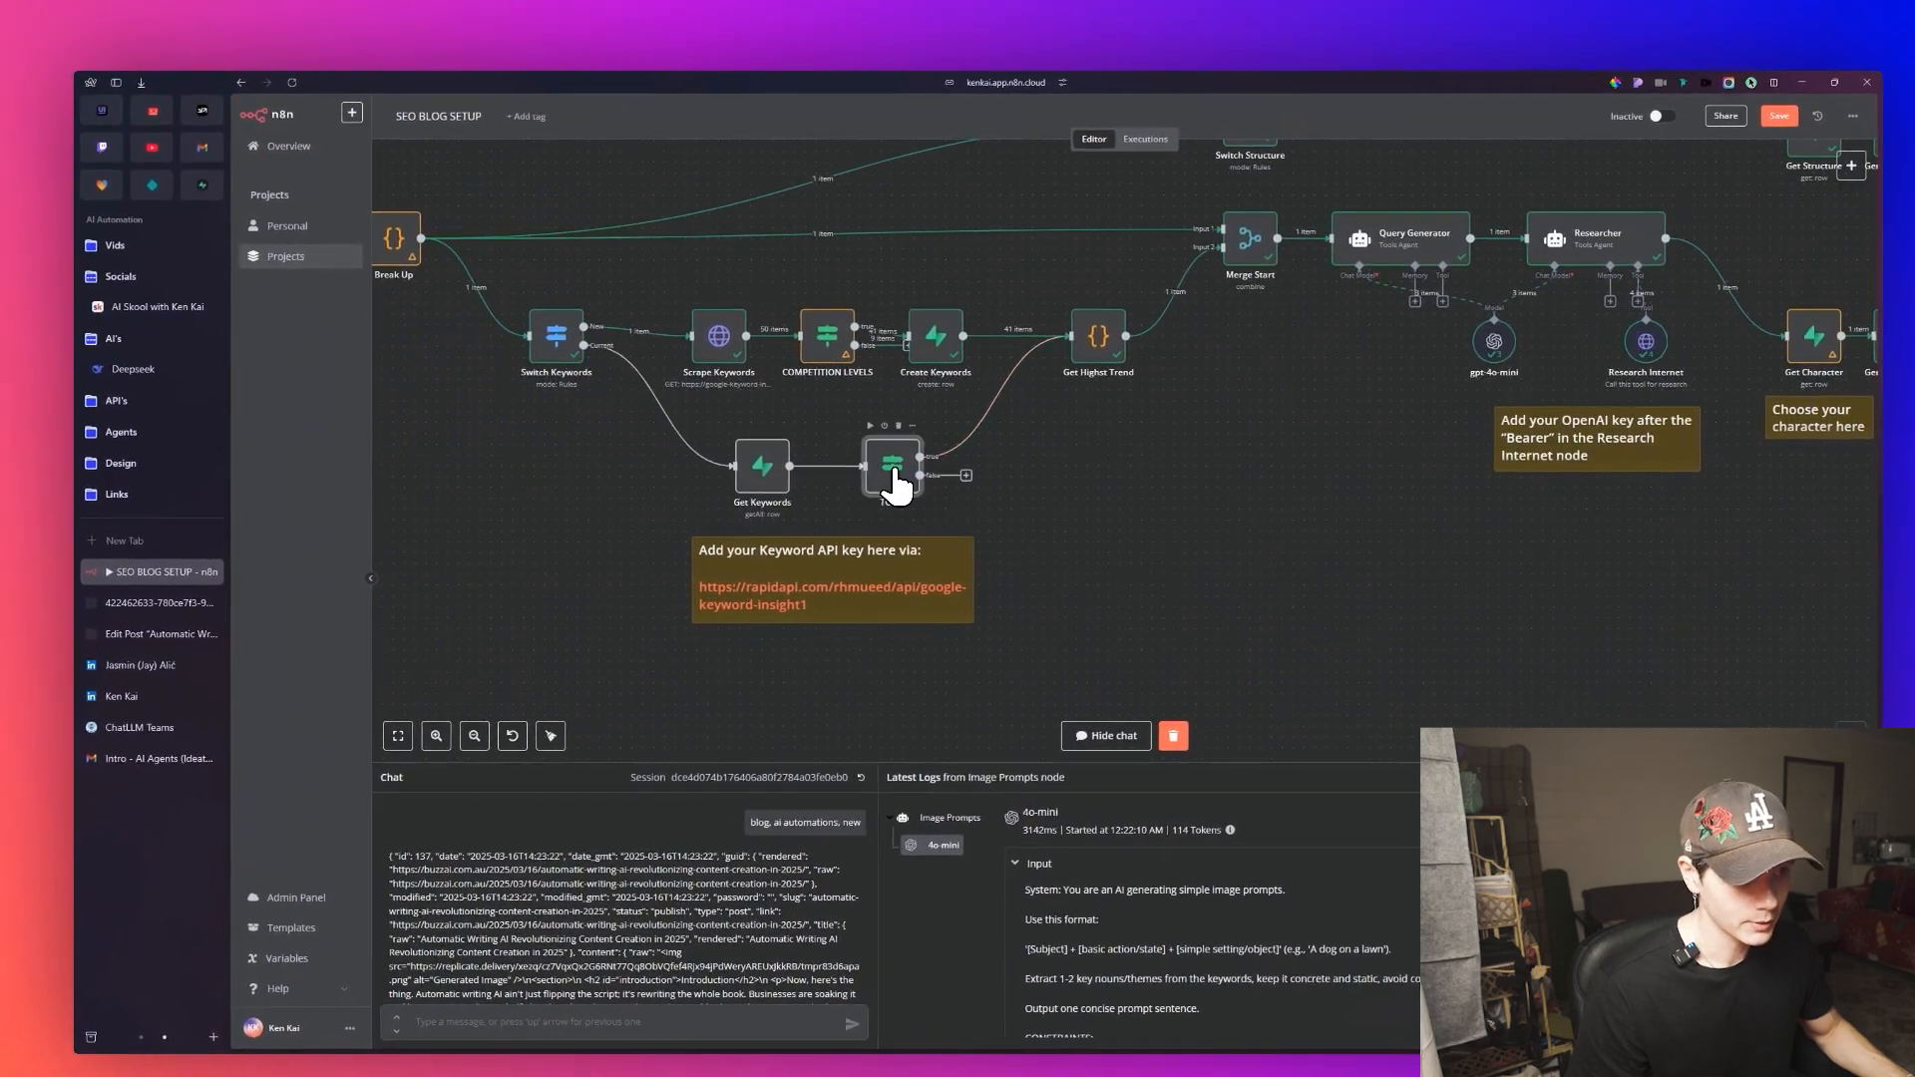
double_click(891, 467)
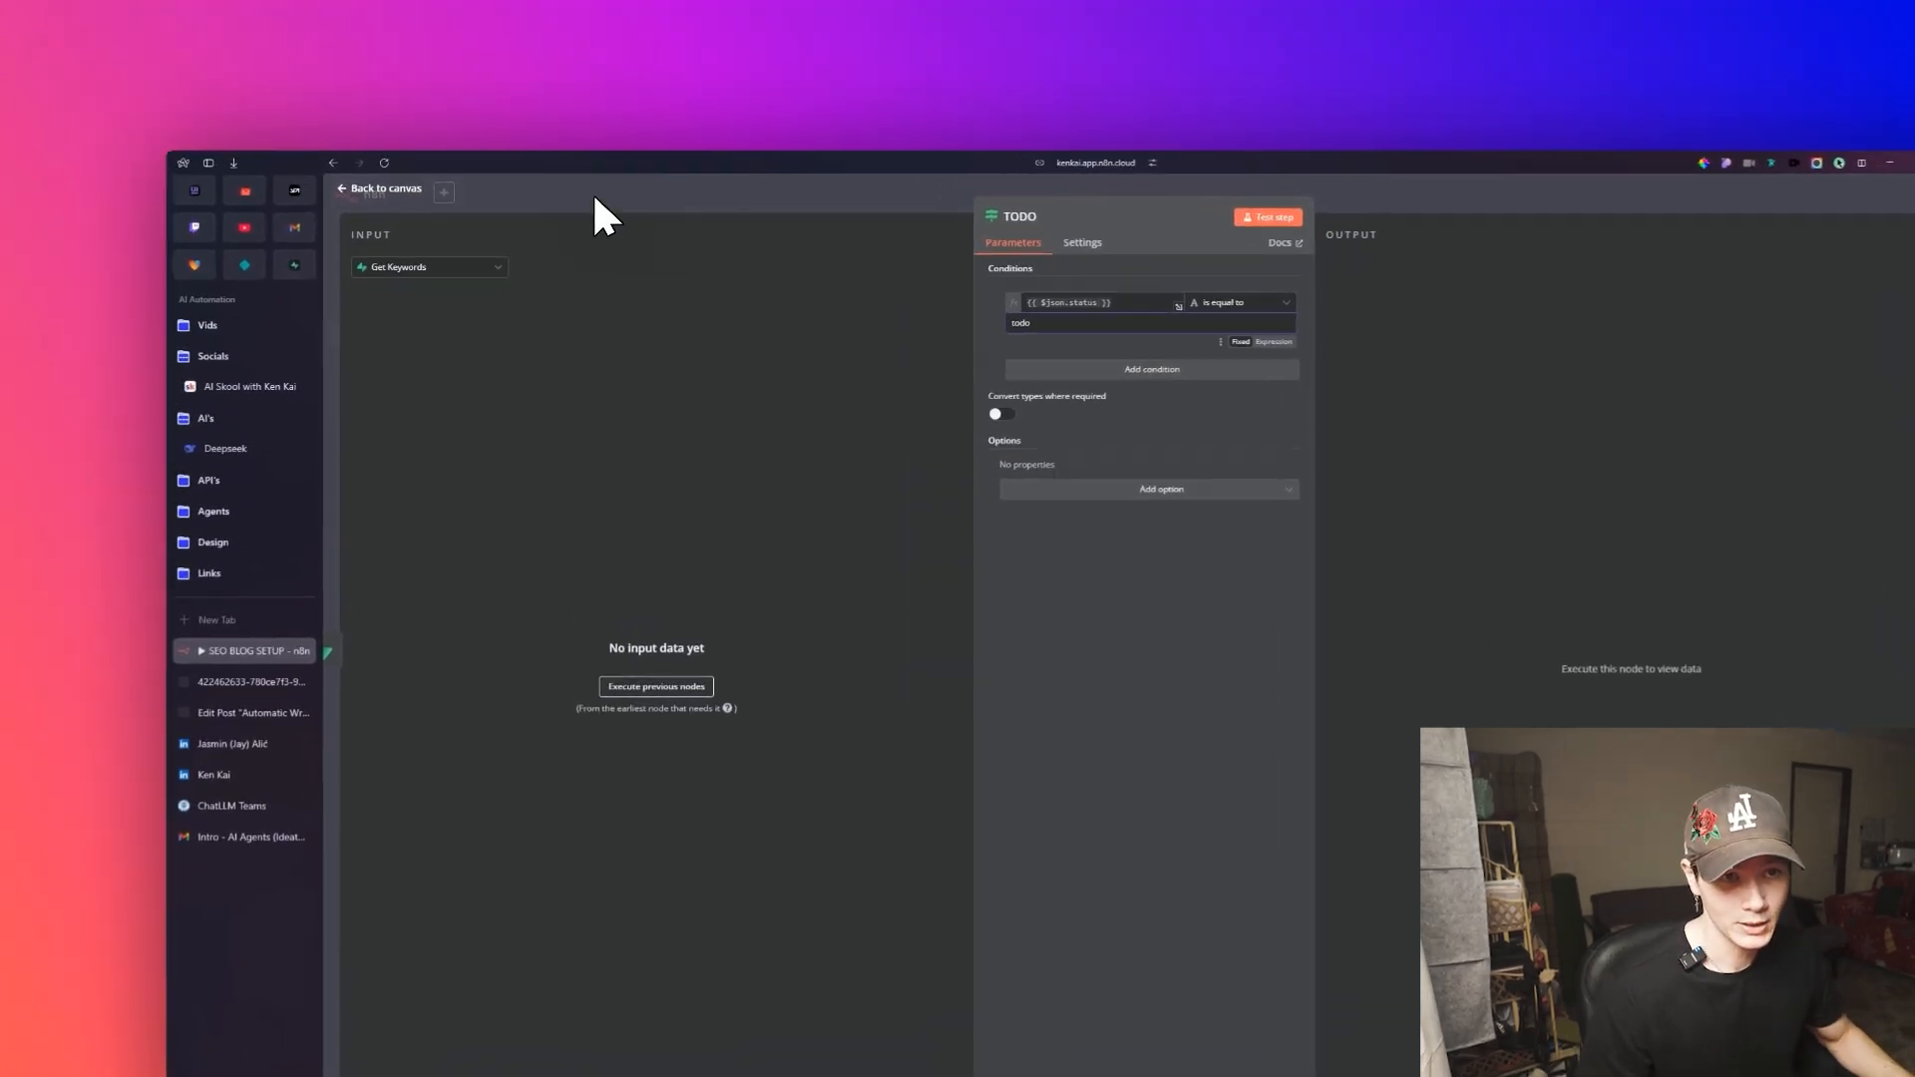
click(299, 106)
Open the Pickin 'em node after Update Row, review its keyword, title and content field mappings, and return to the canvas.
scroll(1097, 449, down, 8)
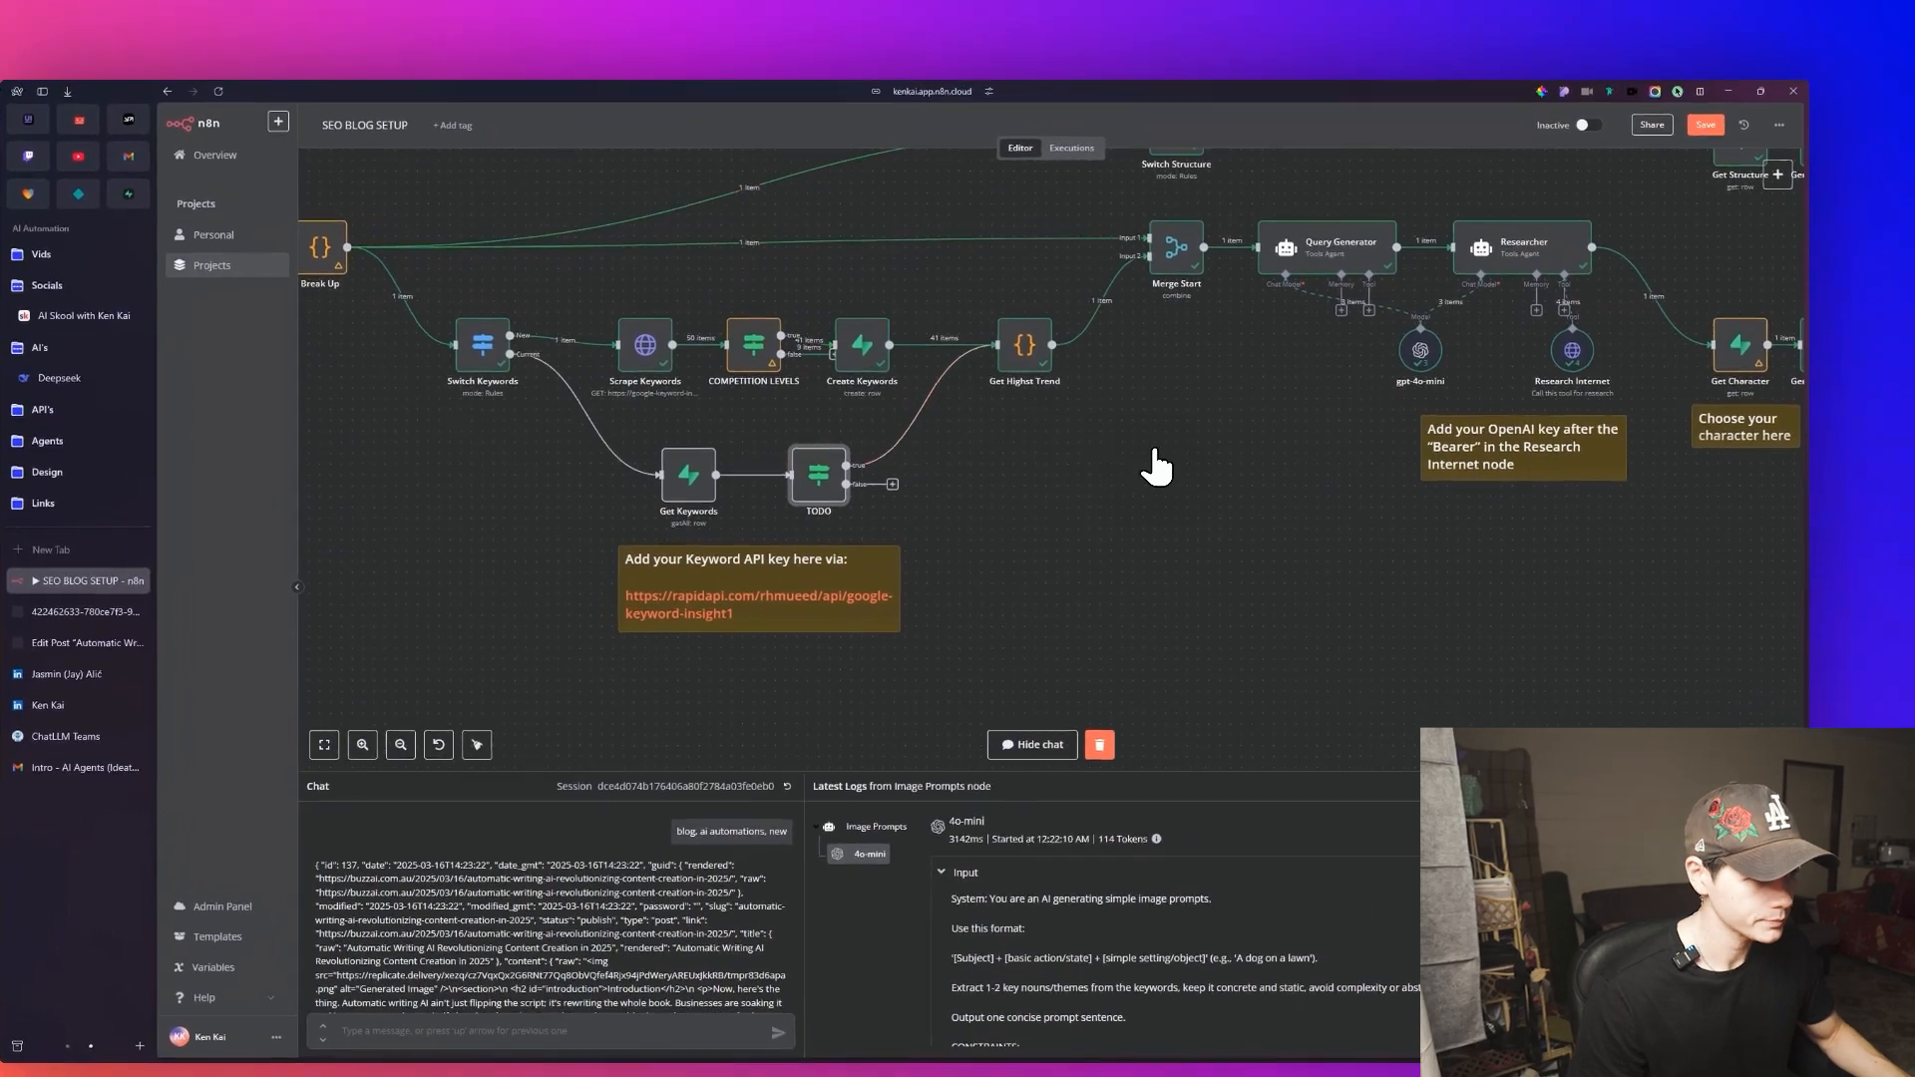
scroll(900, 516, up, 10)
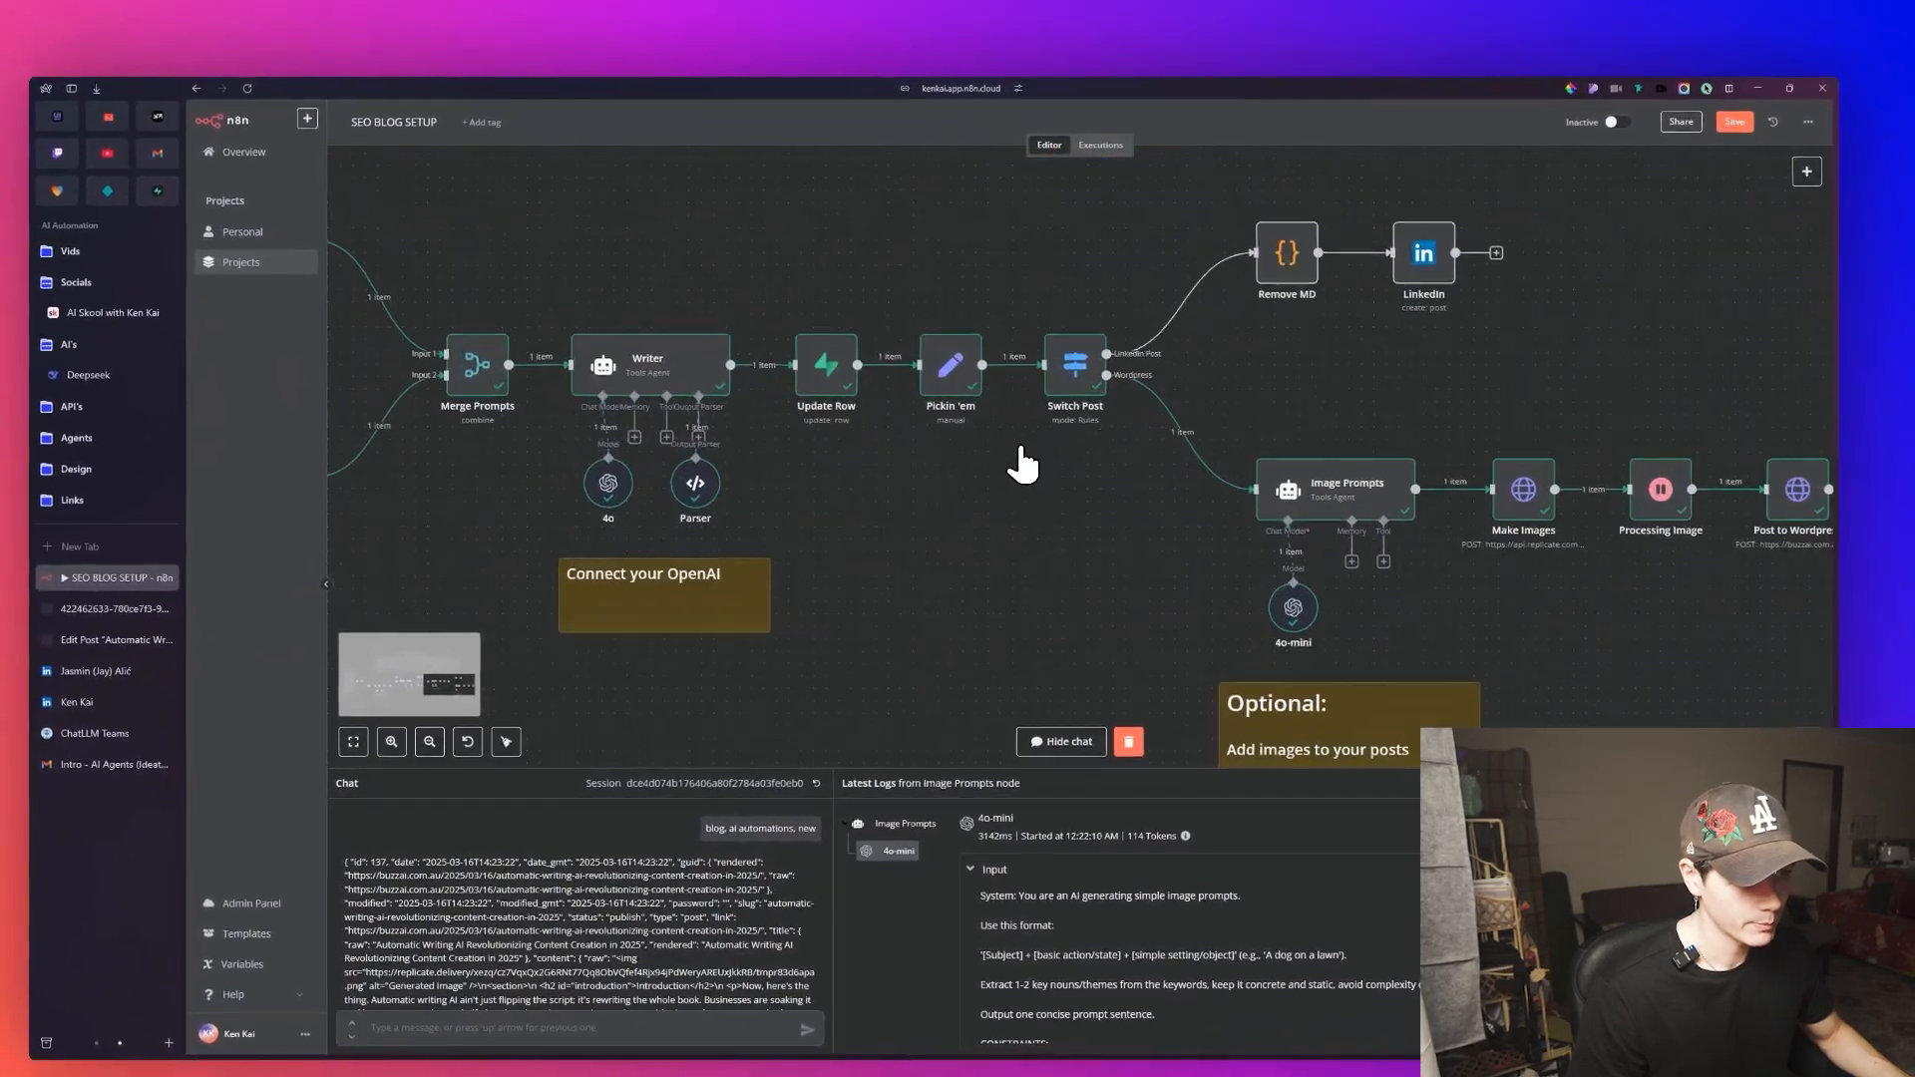
double_click(950, 365)
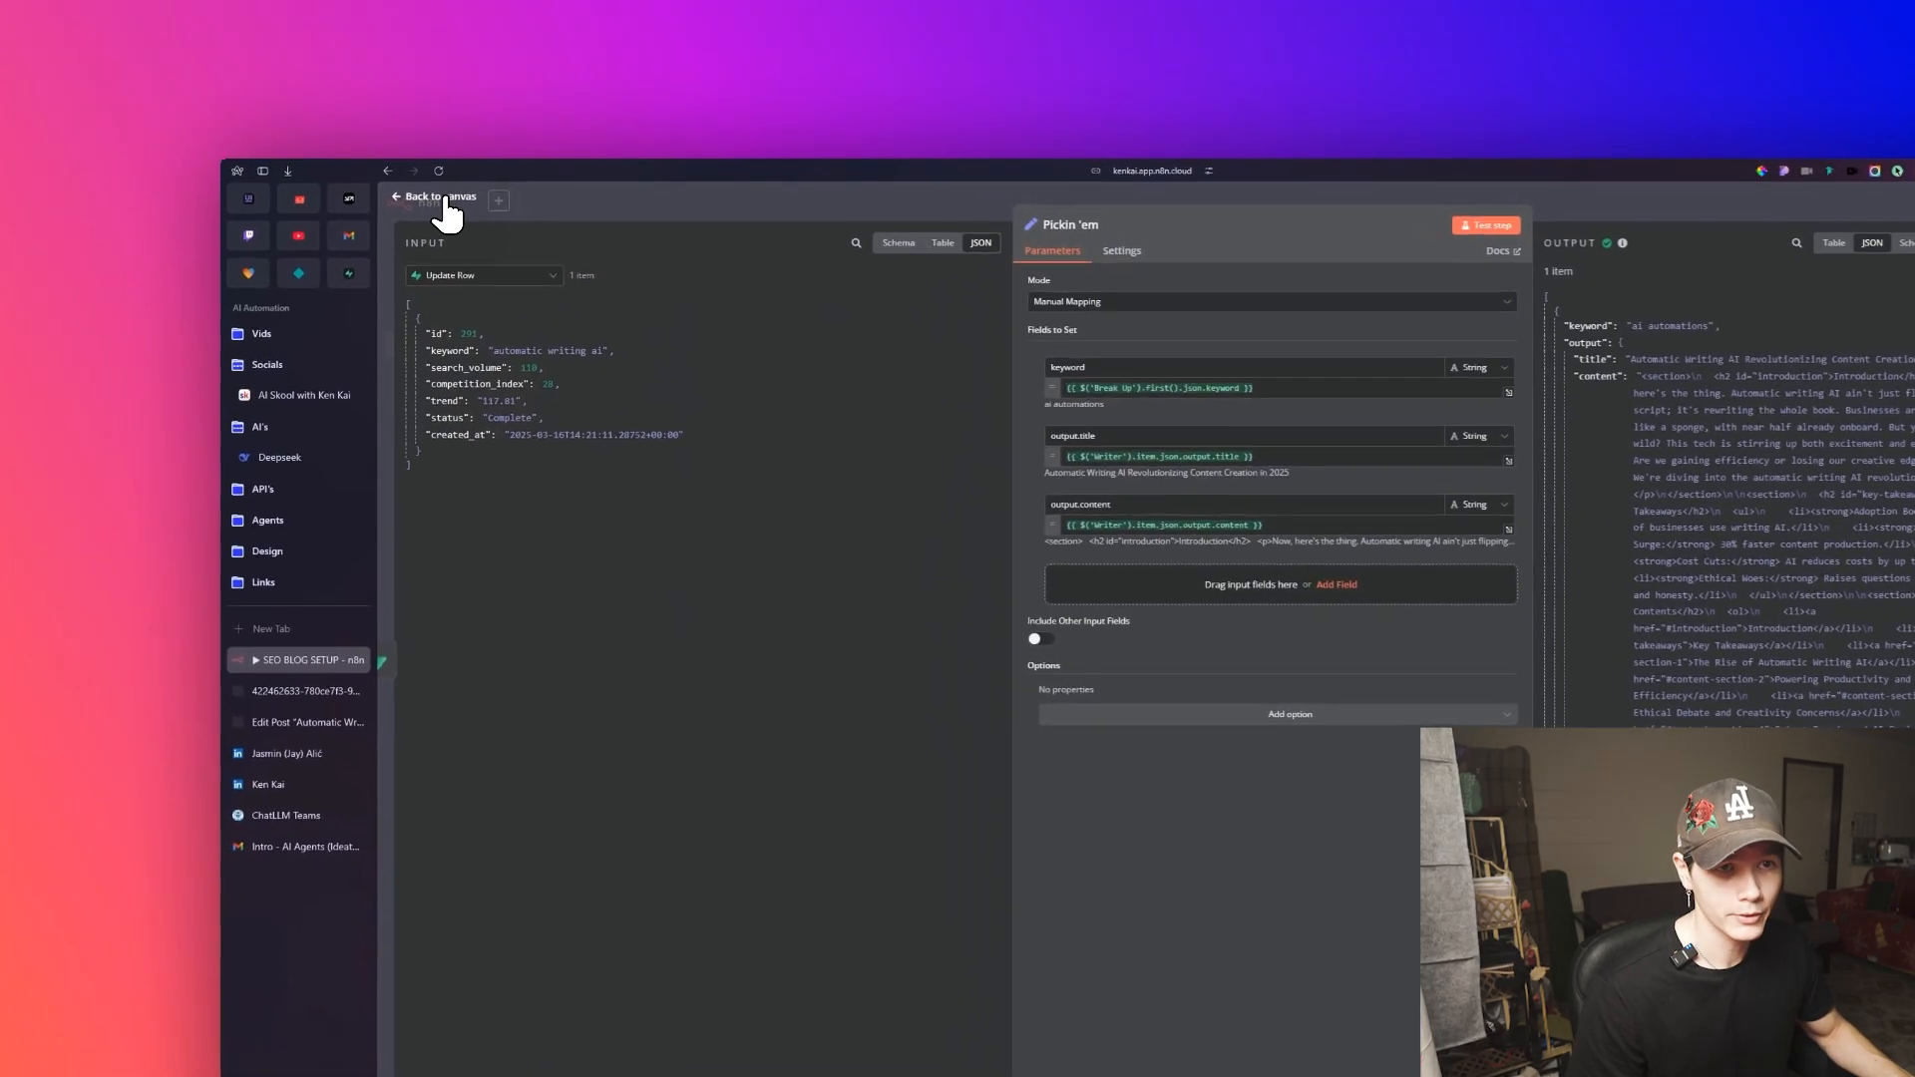
click(324, 107)
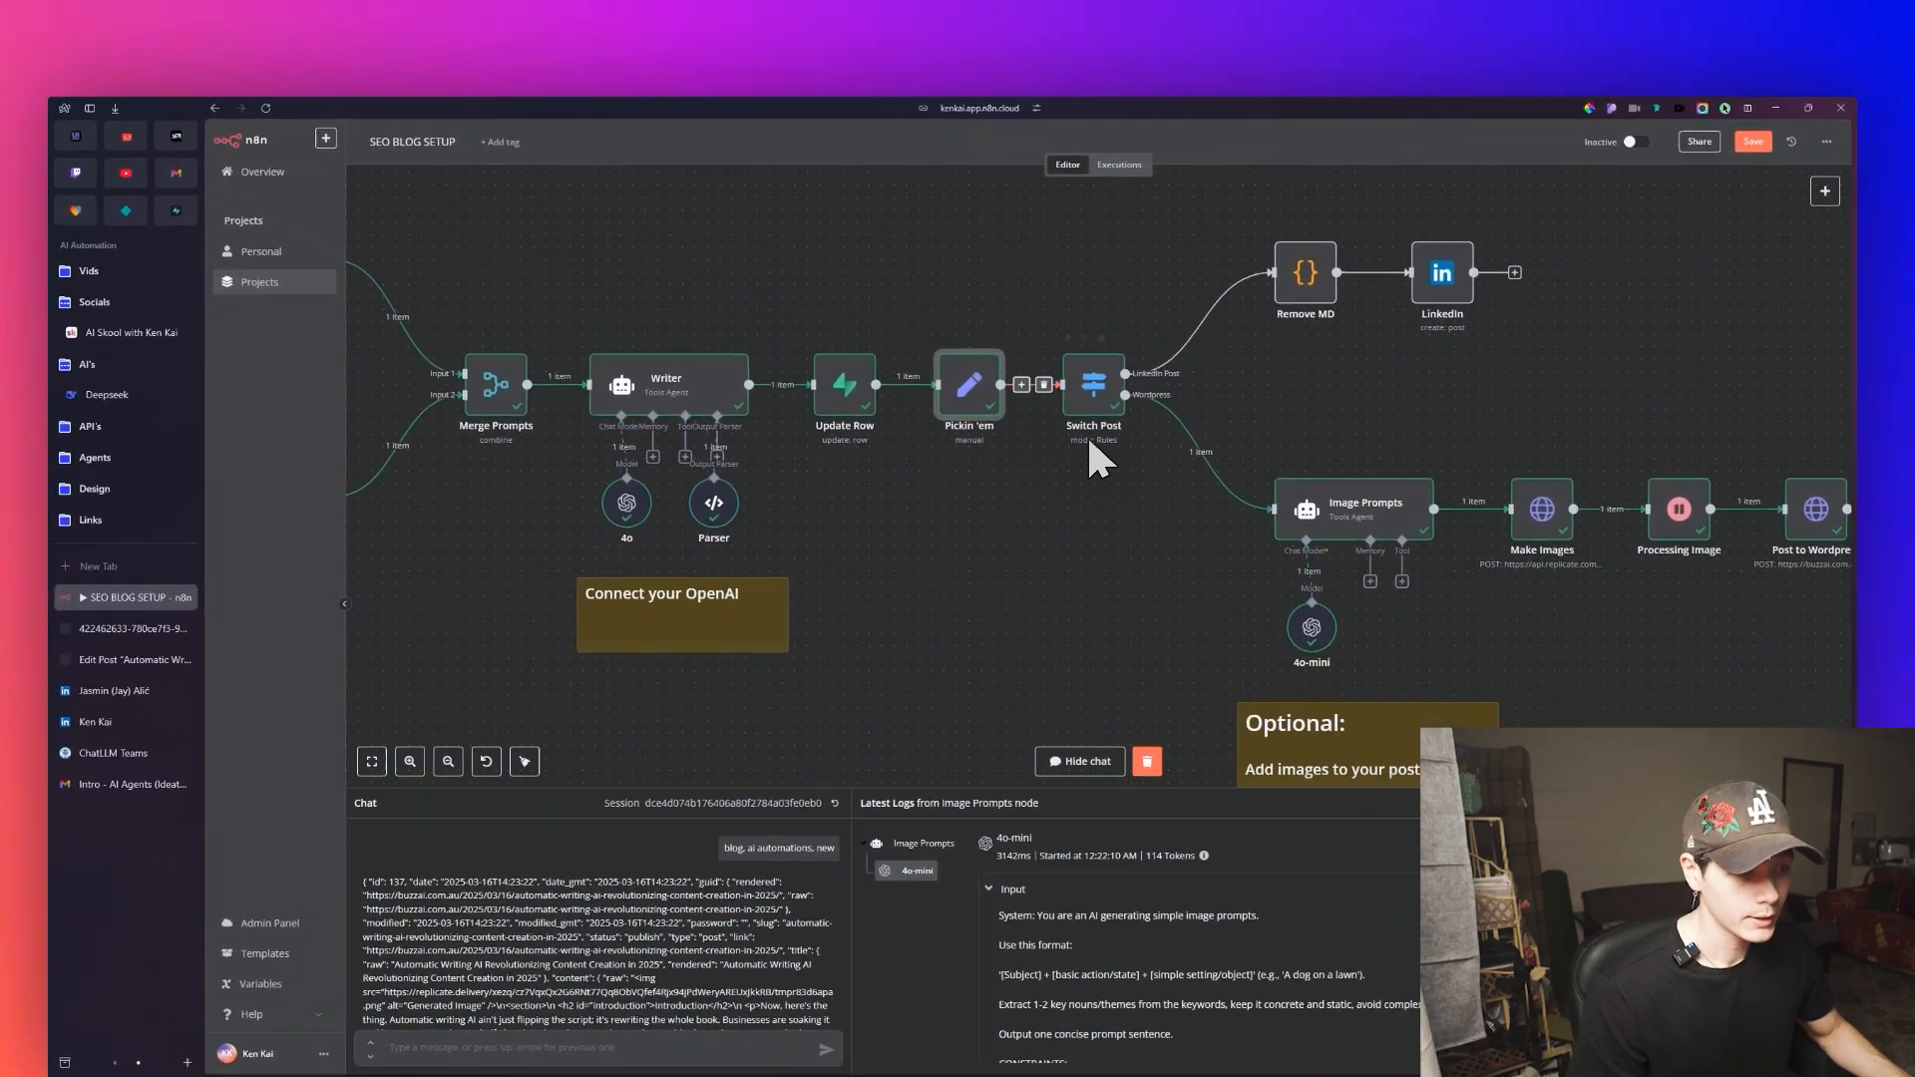
Examine the Switch Post node's LinkedIn Post and Wordpress outputs and the branches they lead to.
scroll(1087, 439, up, 5)
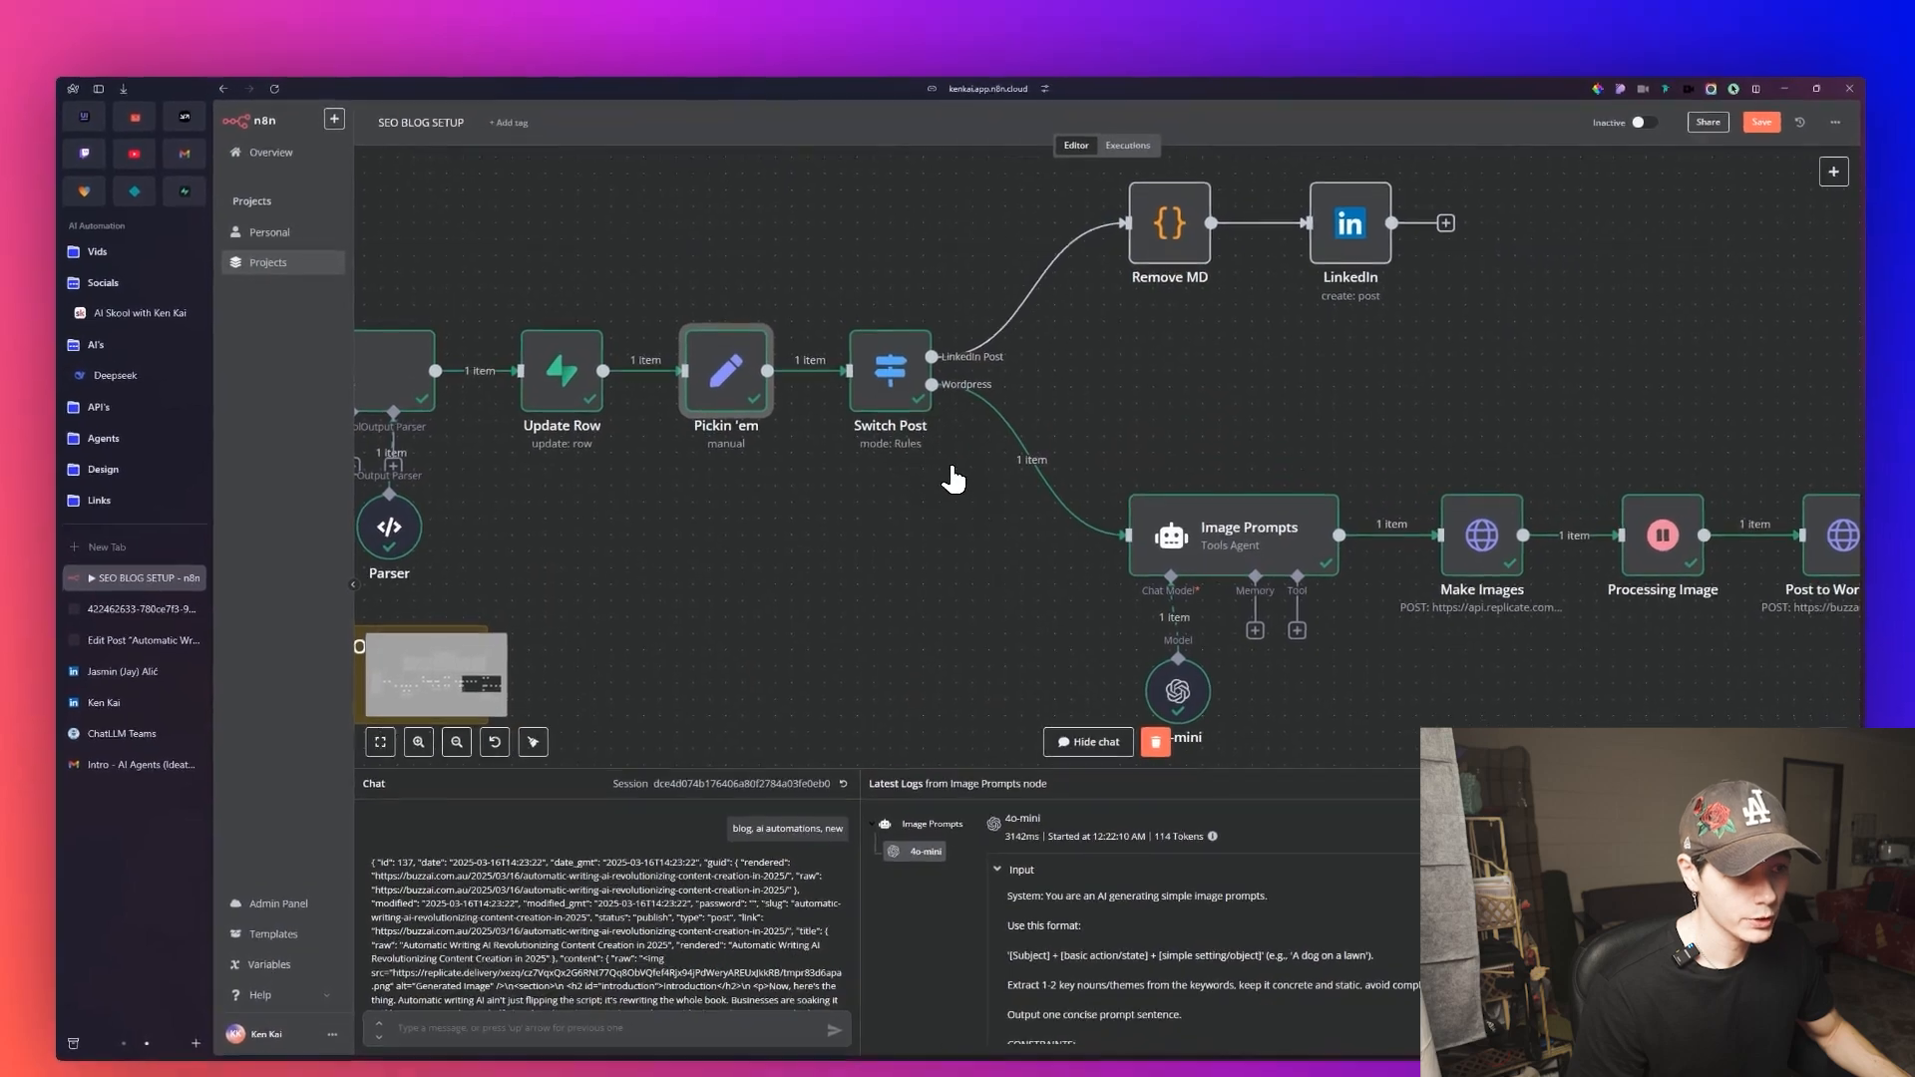
scroll(952, 479, up, 2)
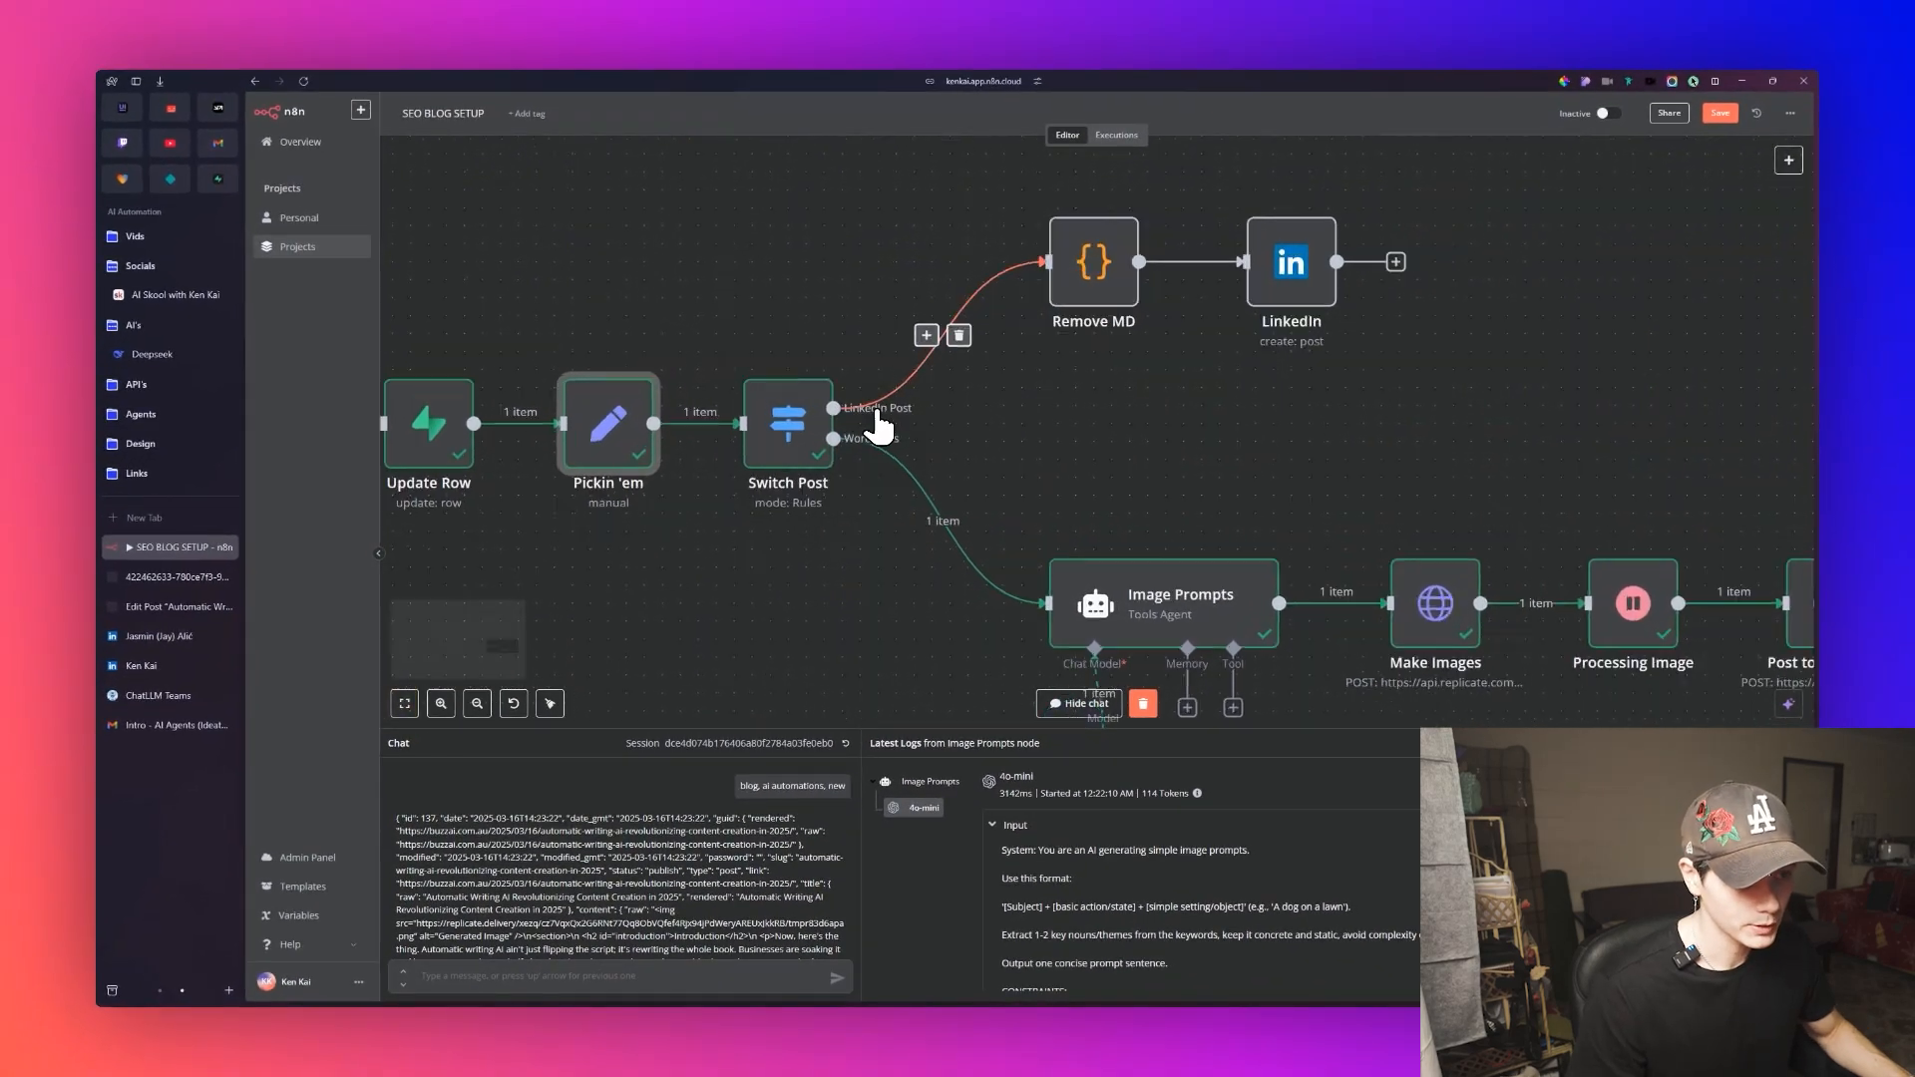
scroll(877, 427, up, 3)
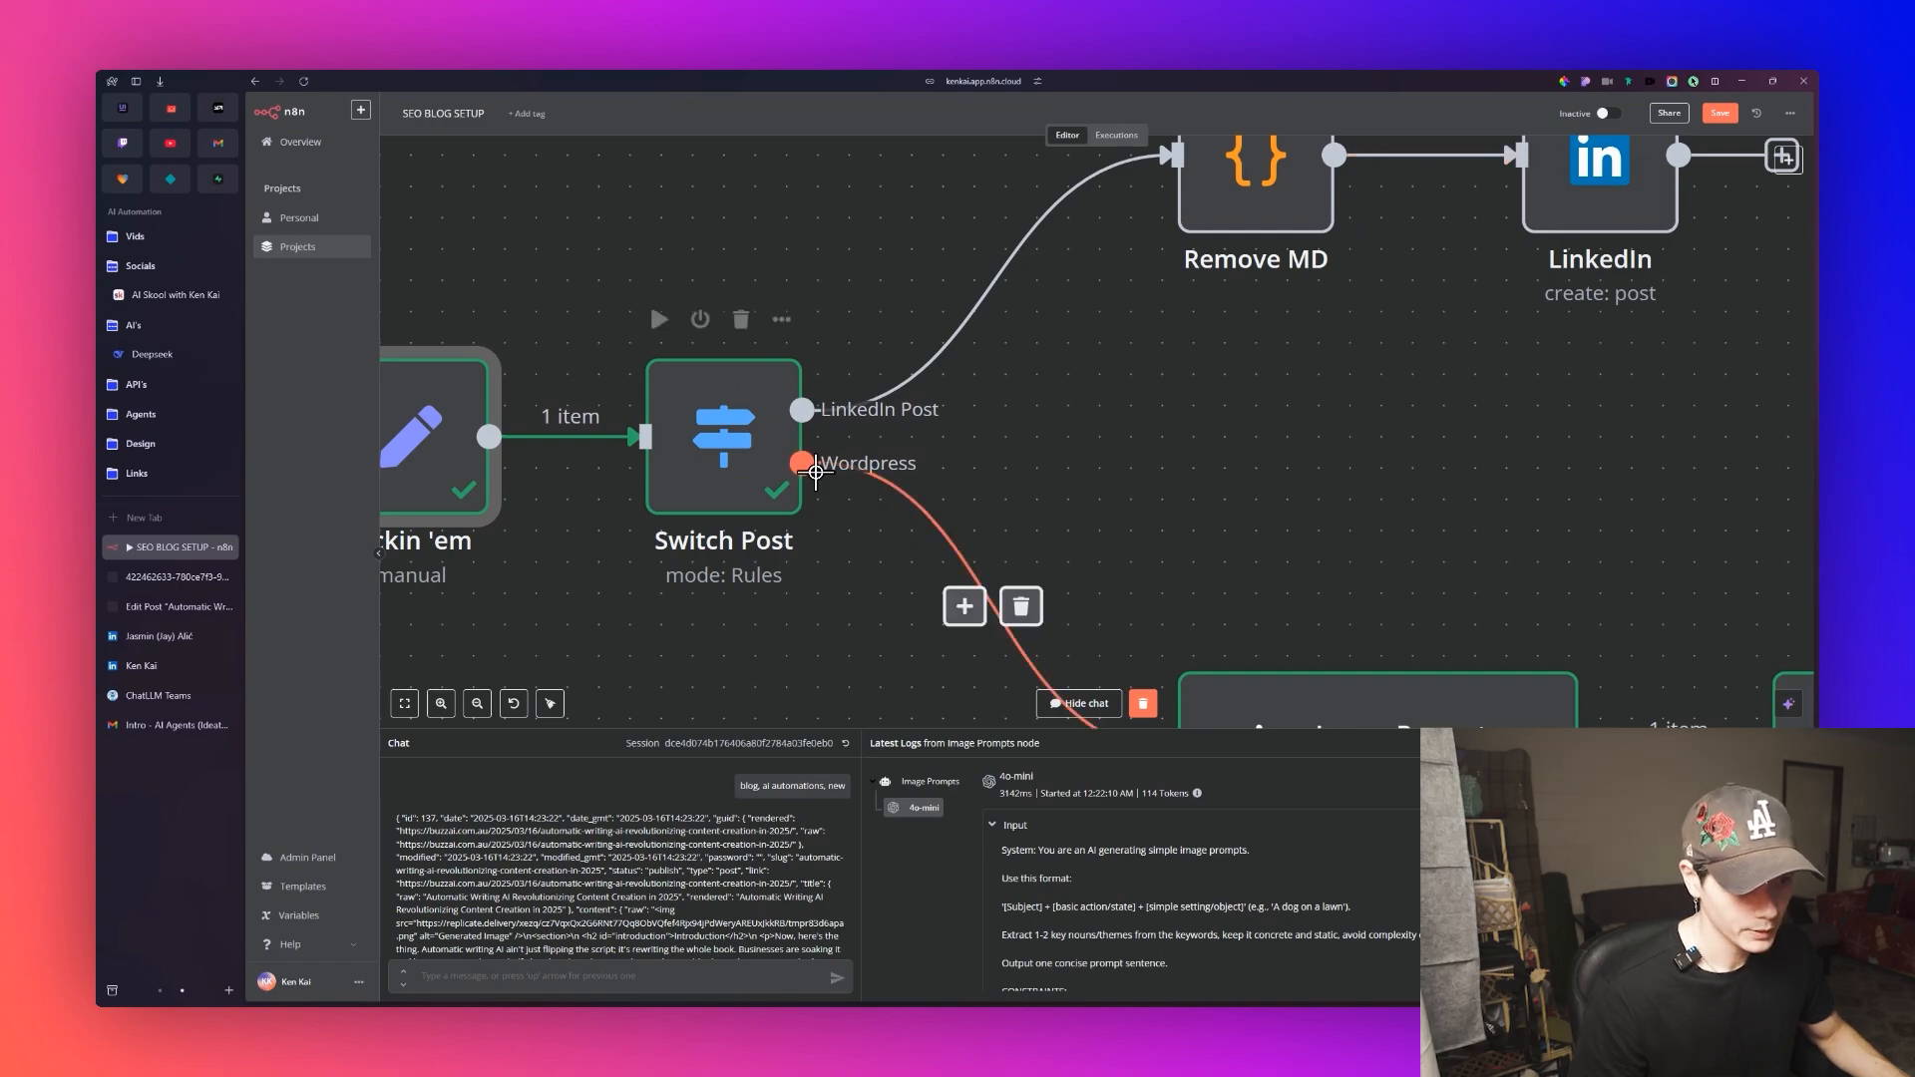
scroll(868, 598, down, 2)
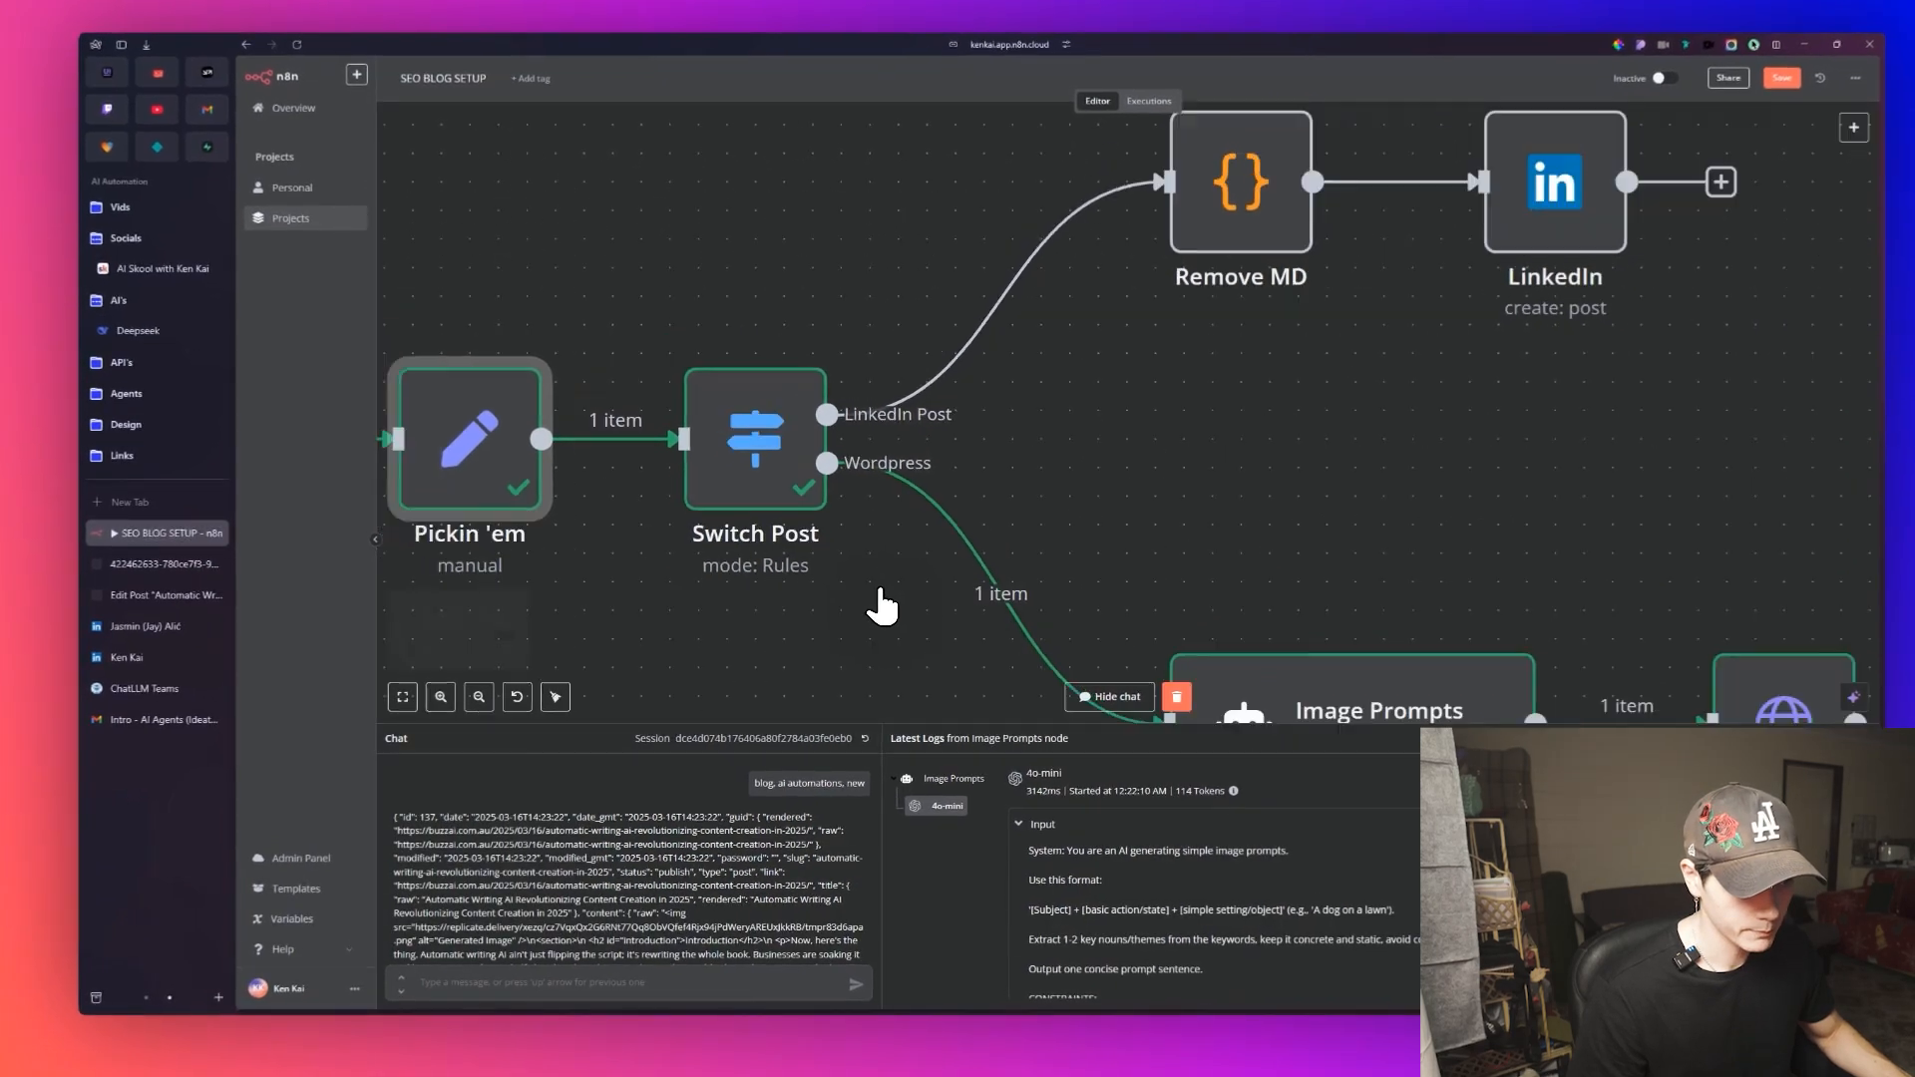
scroll(885, 612, down, 4)
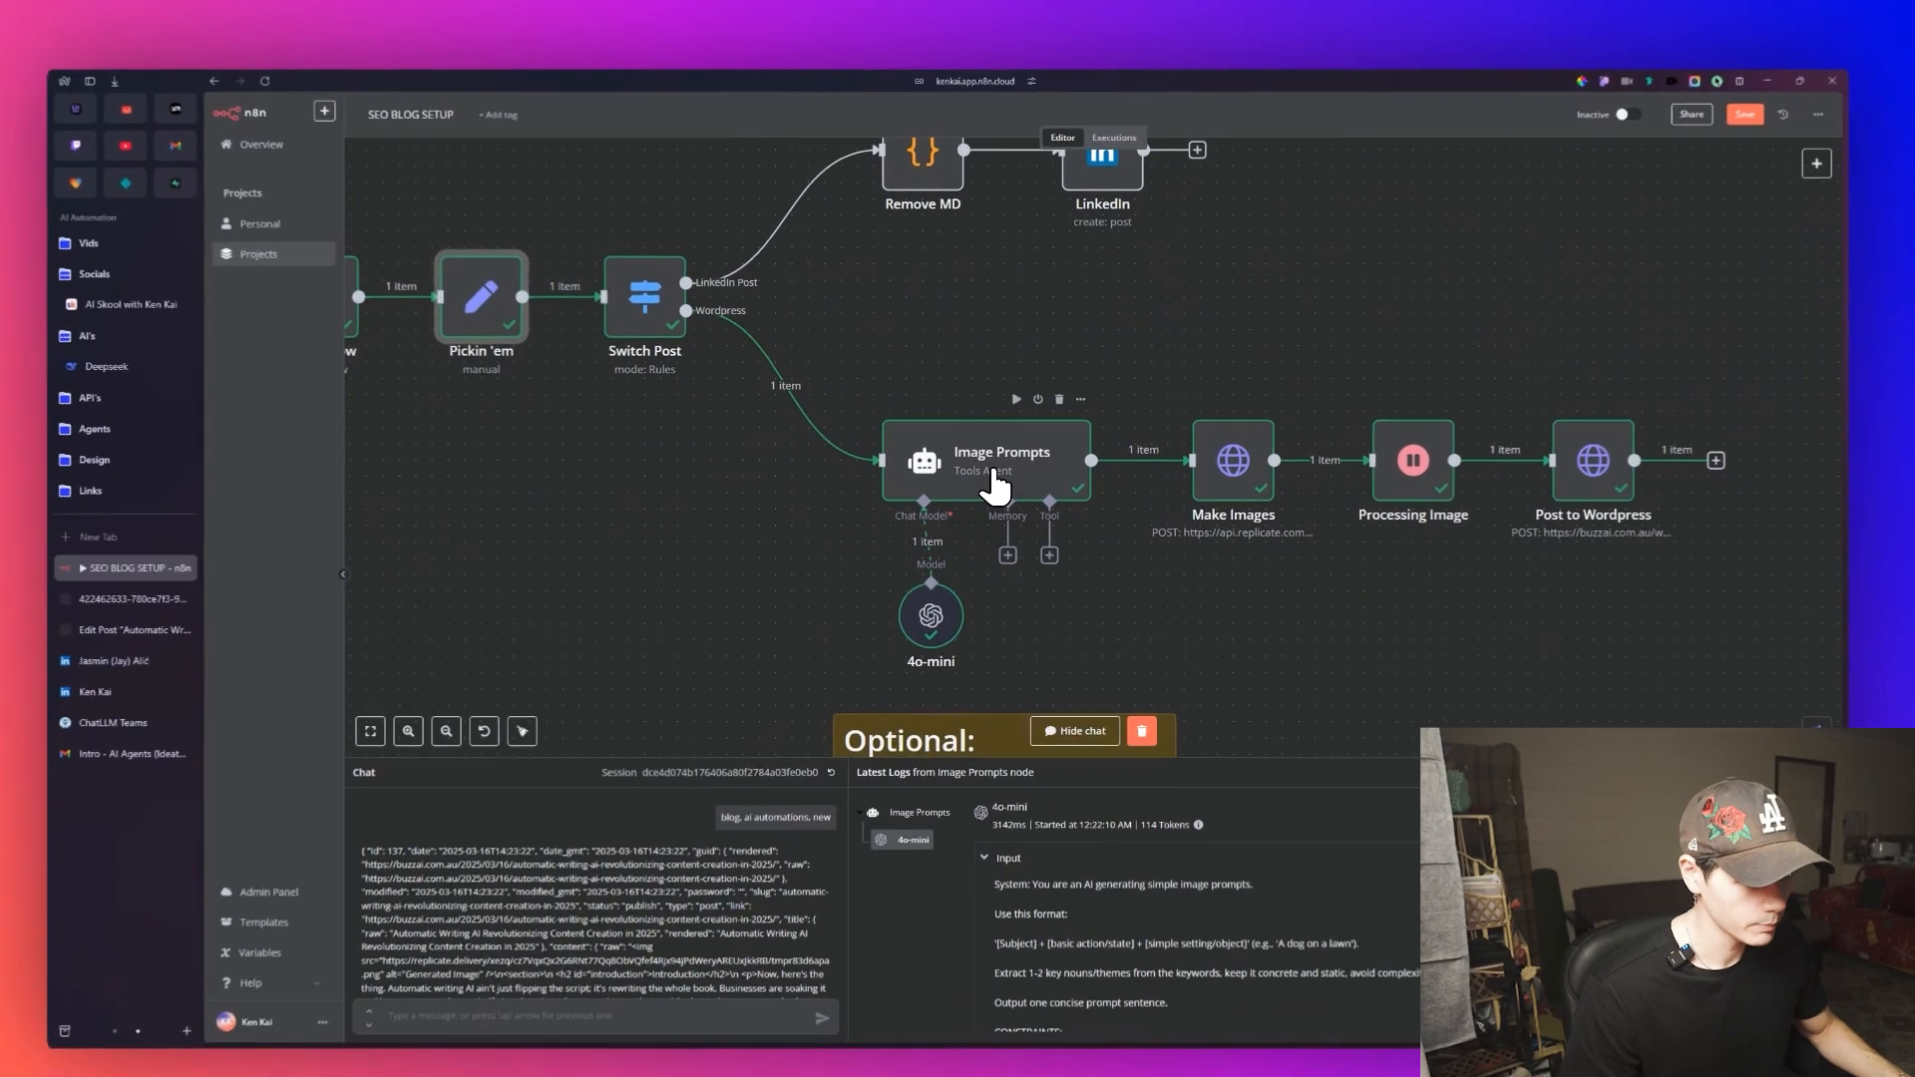
Look over the Wordpress branch through to Post to Wordpress, and select the Image Prompts node.
drag(1357, 595, 1178, 567)
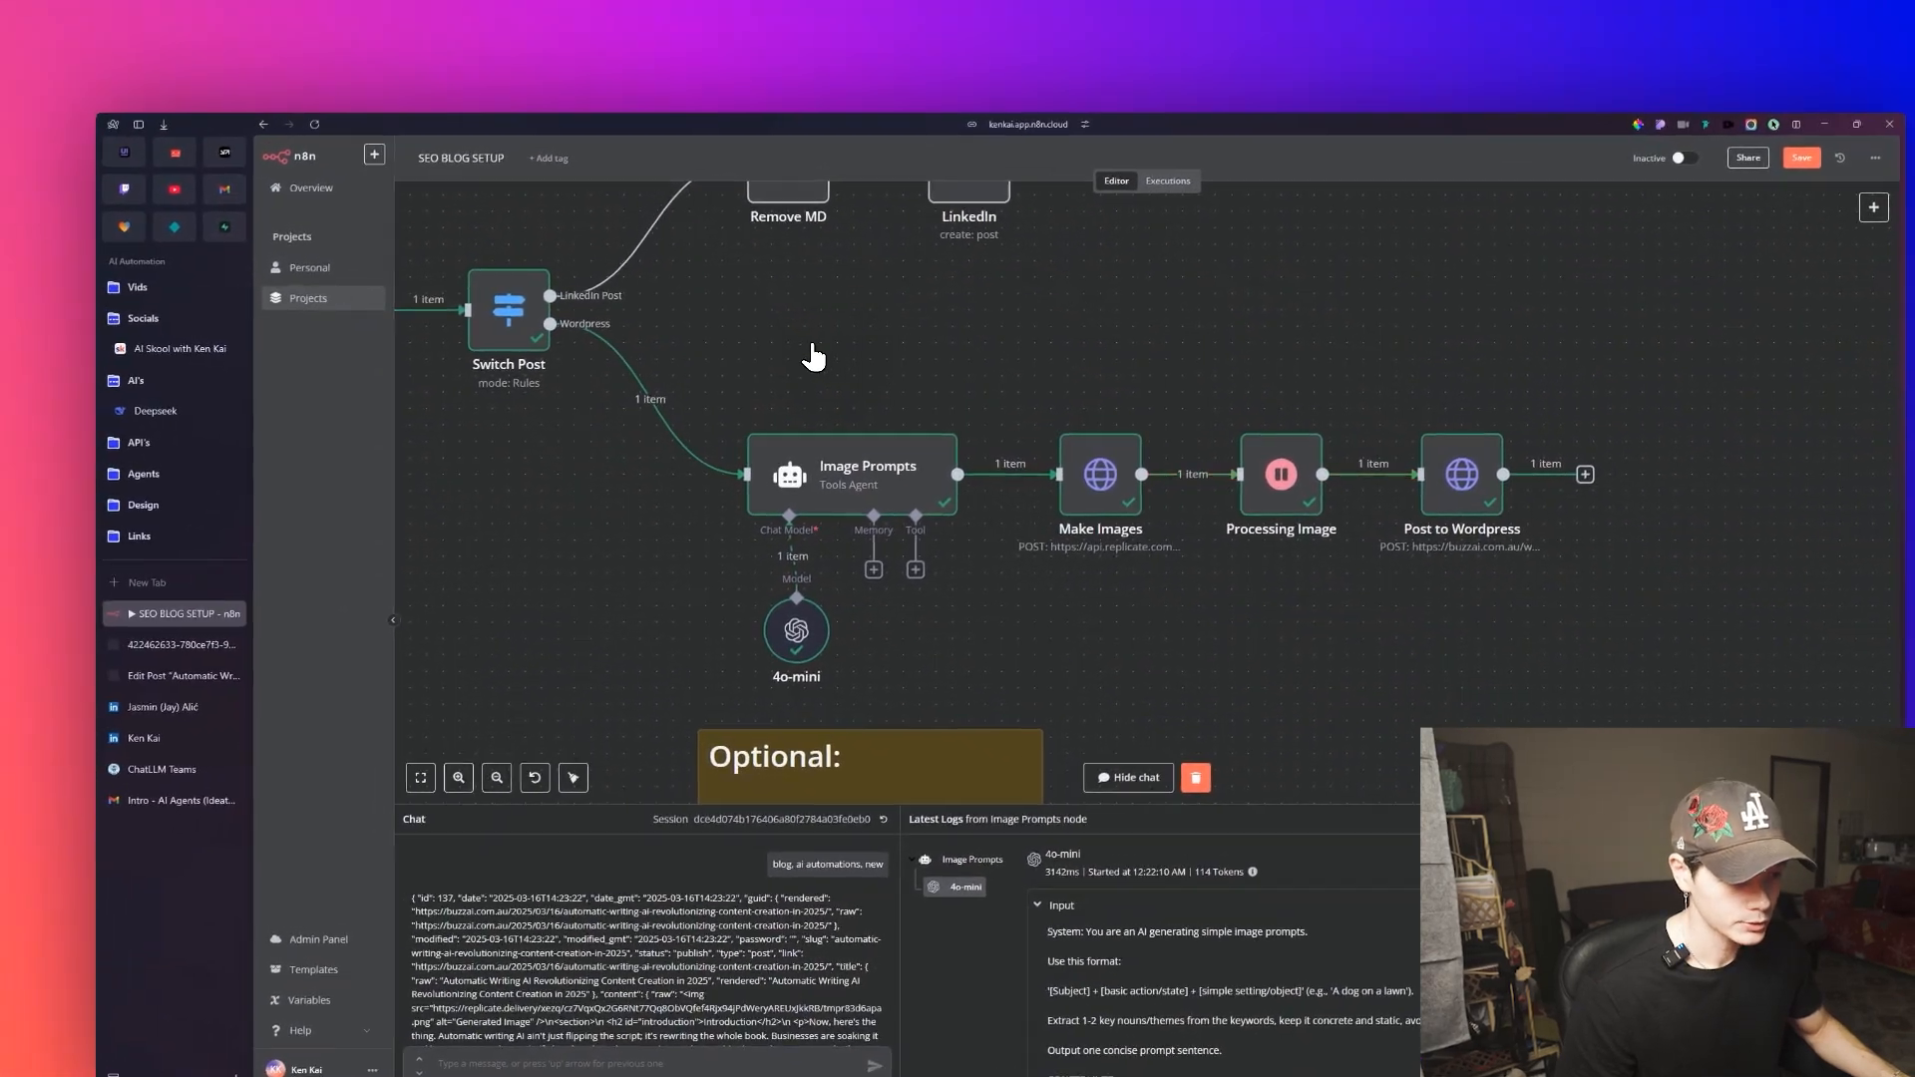
drag(734, 334, 953, 345)
click(1012, 432)
scroll(1028, 434, up, 3)
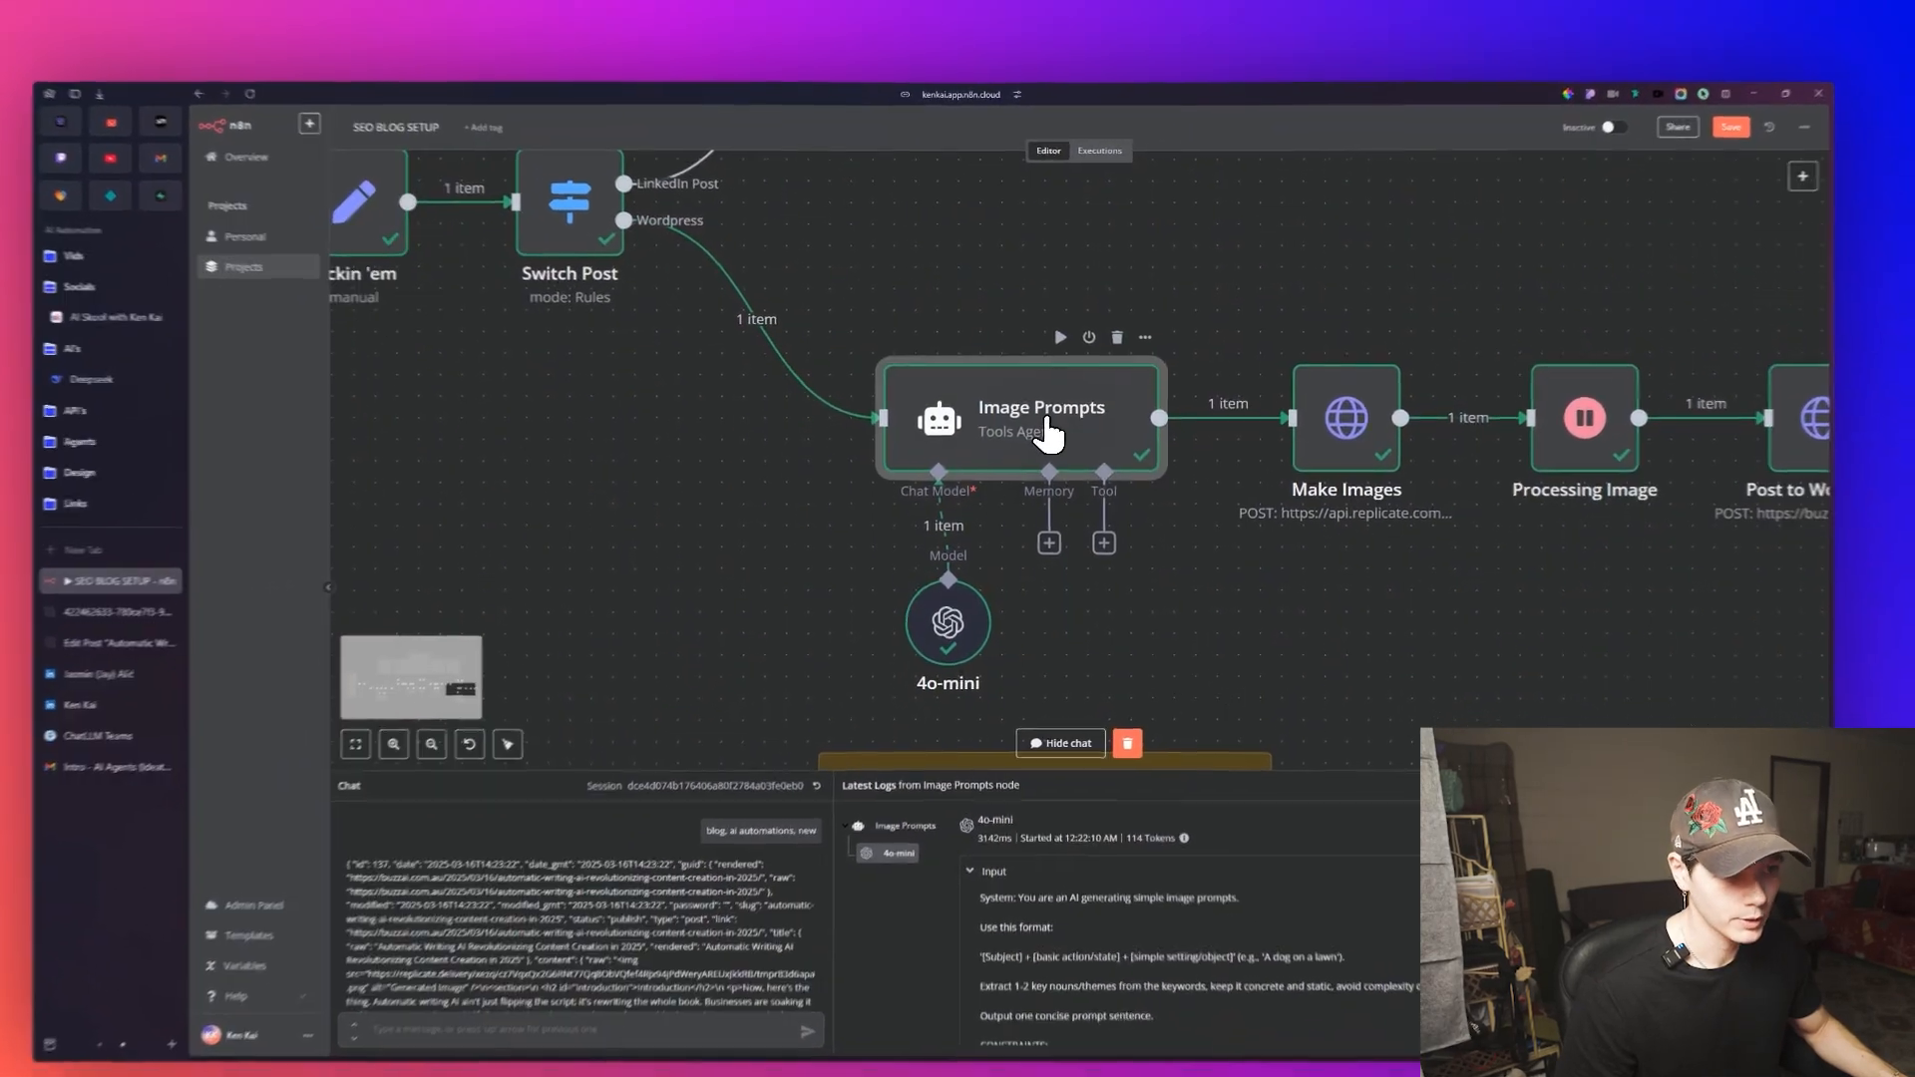
Open the Image Prompts node, read through the prompt format and example in its expanded system message, and close the expression editor.
double_click(1047, 433)
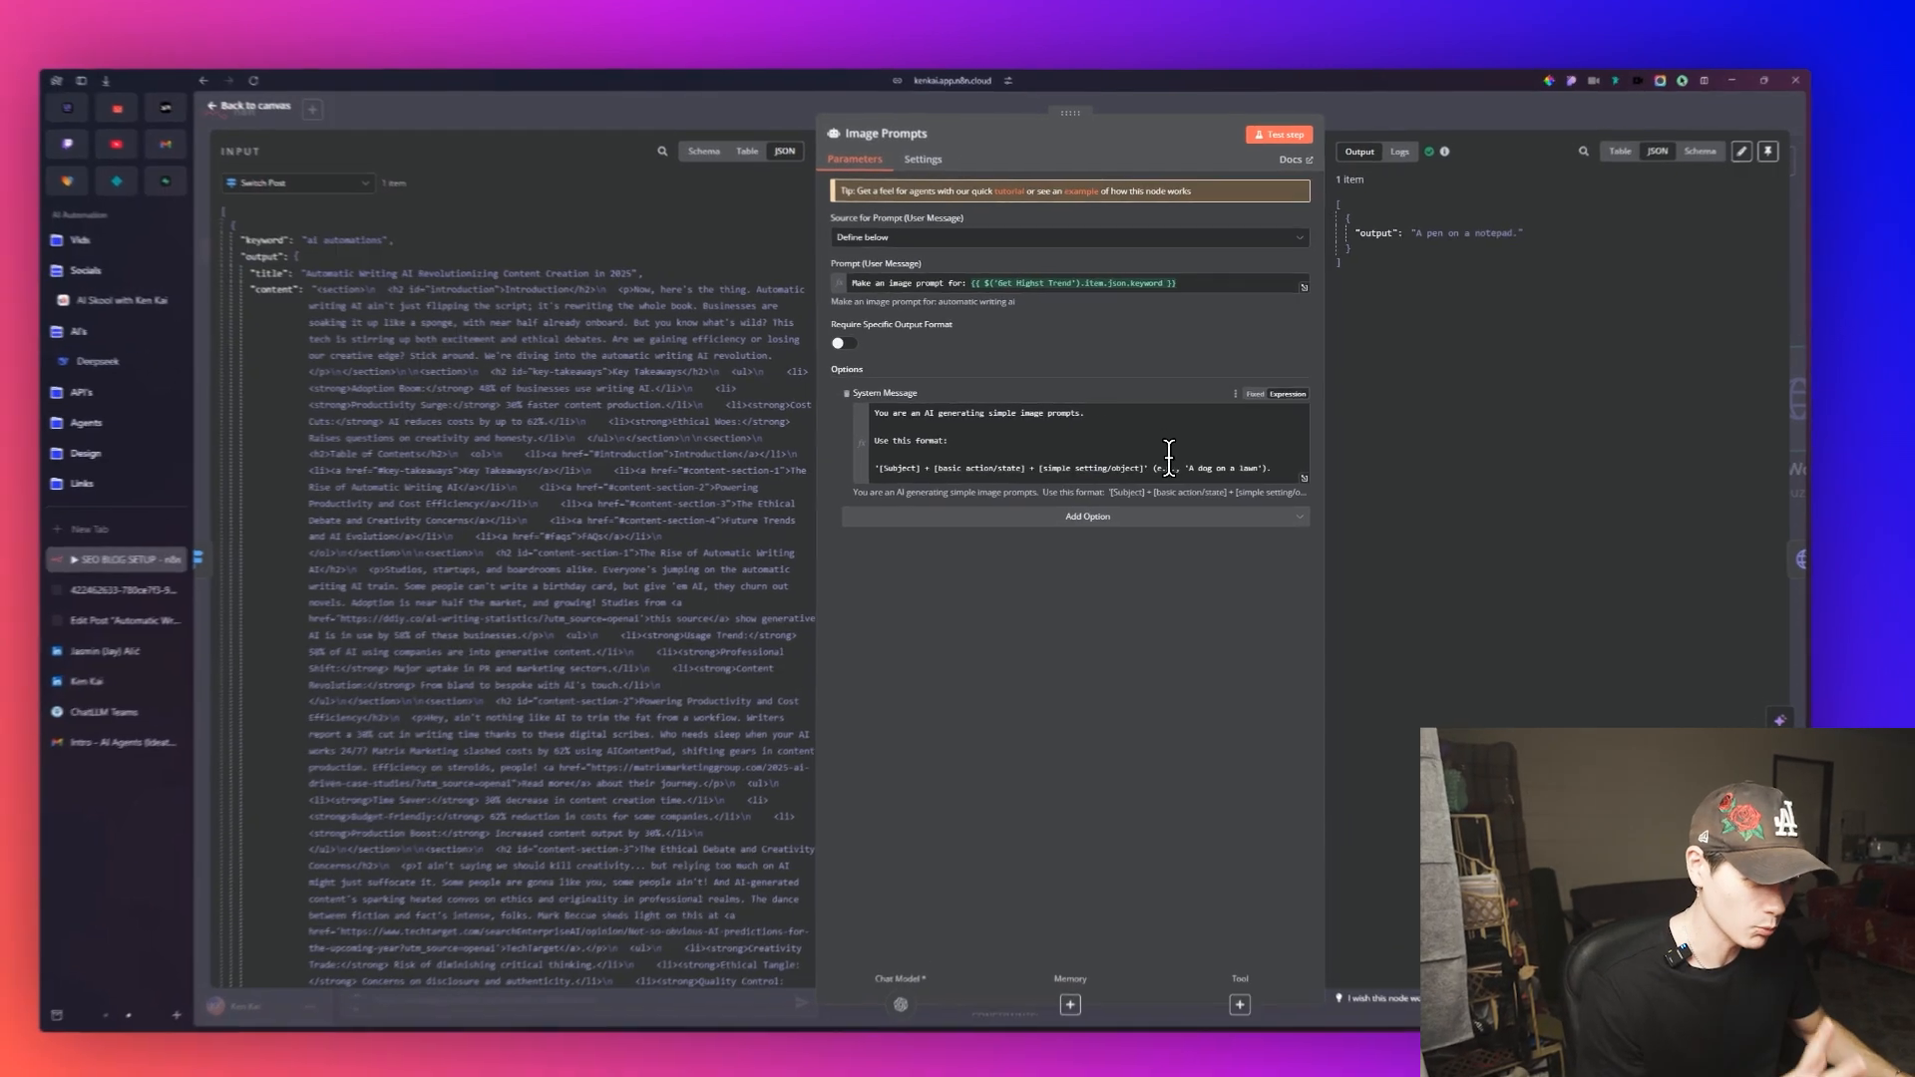
click(1268, 483)
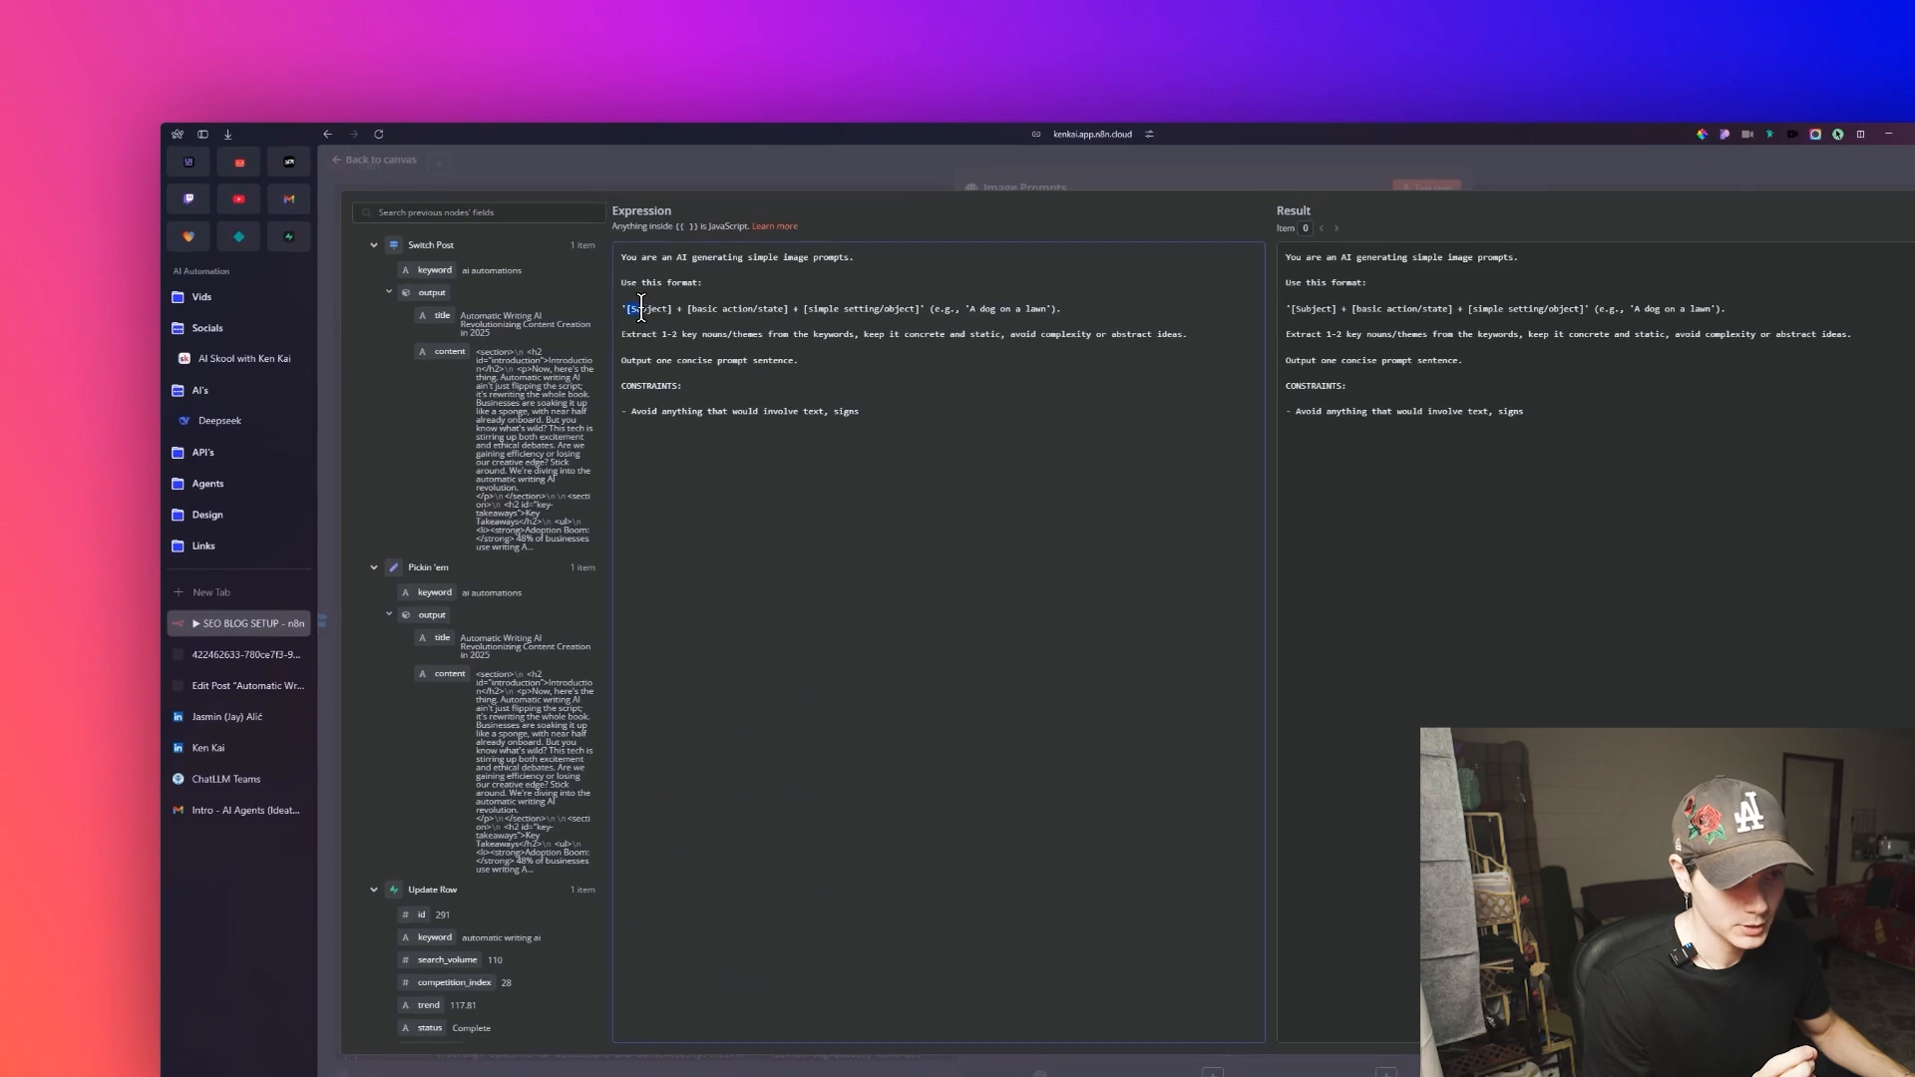
drag(641, 308, 795, 308)
click(697, 310)
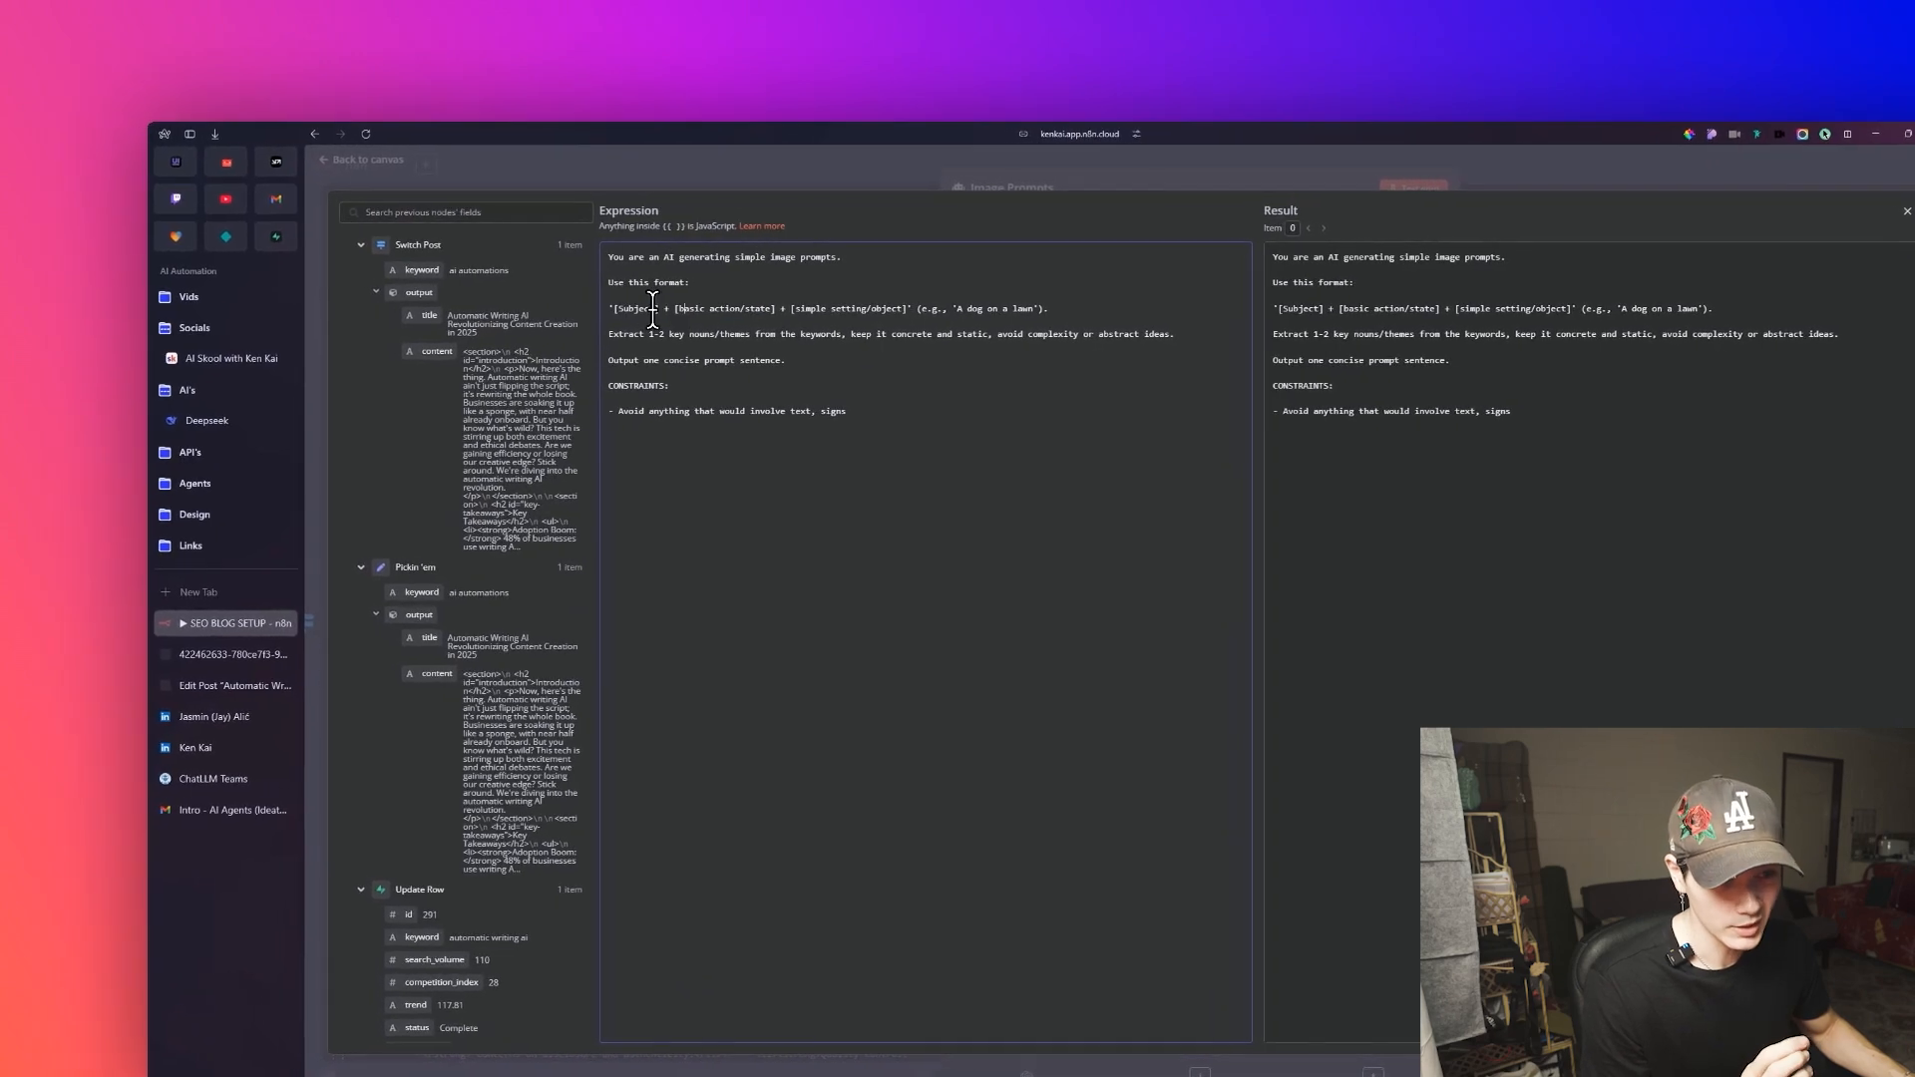
drag(614, 310, 956, 303)
click(676, 319)
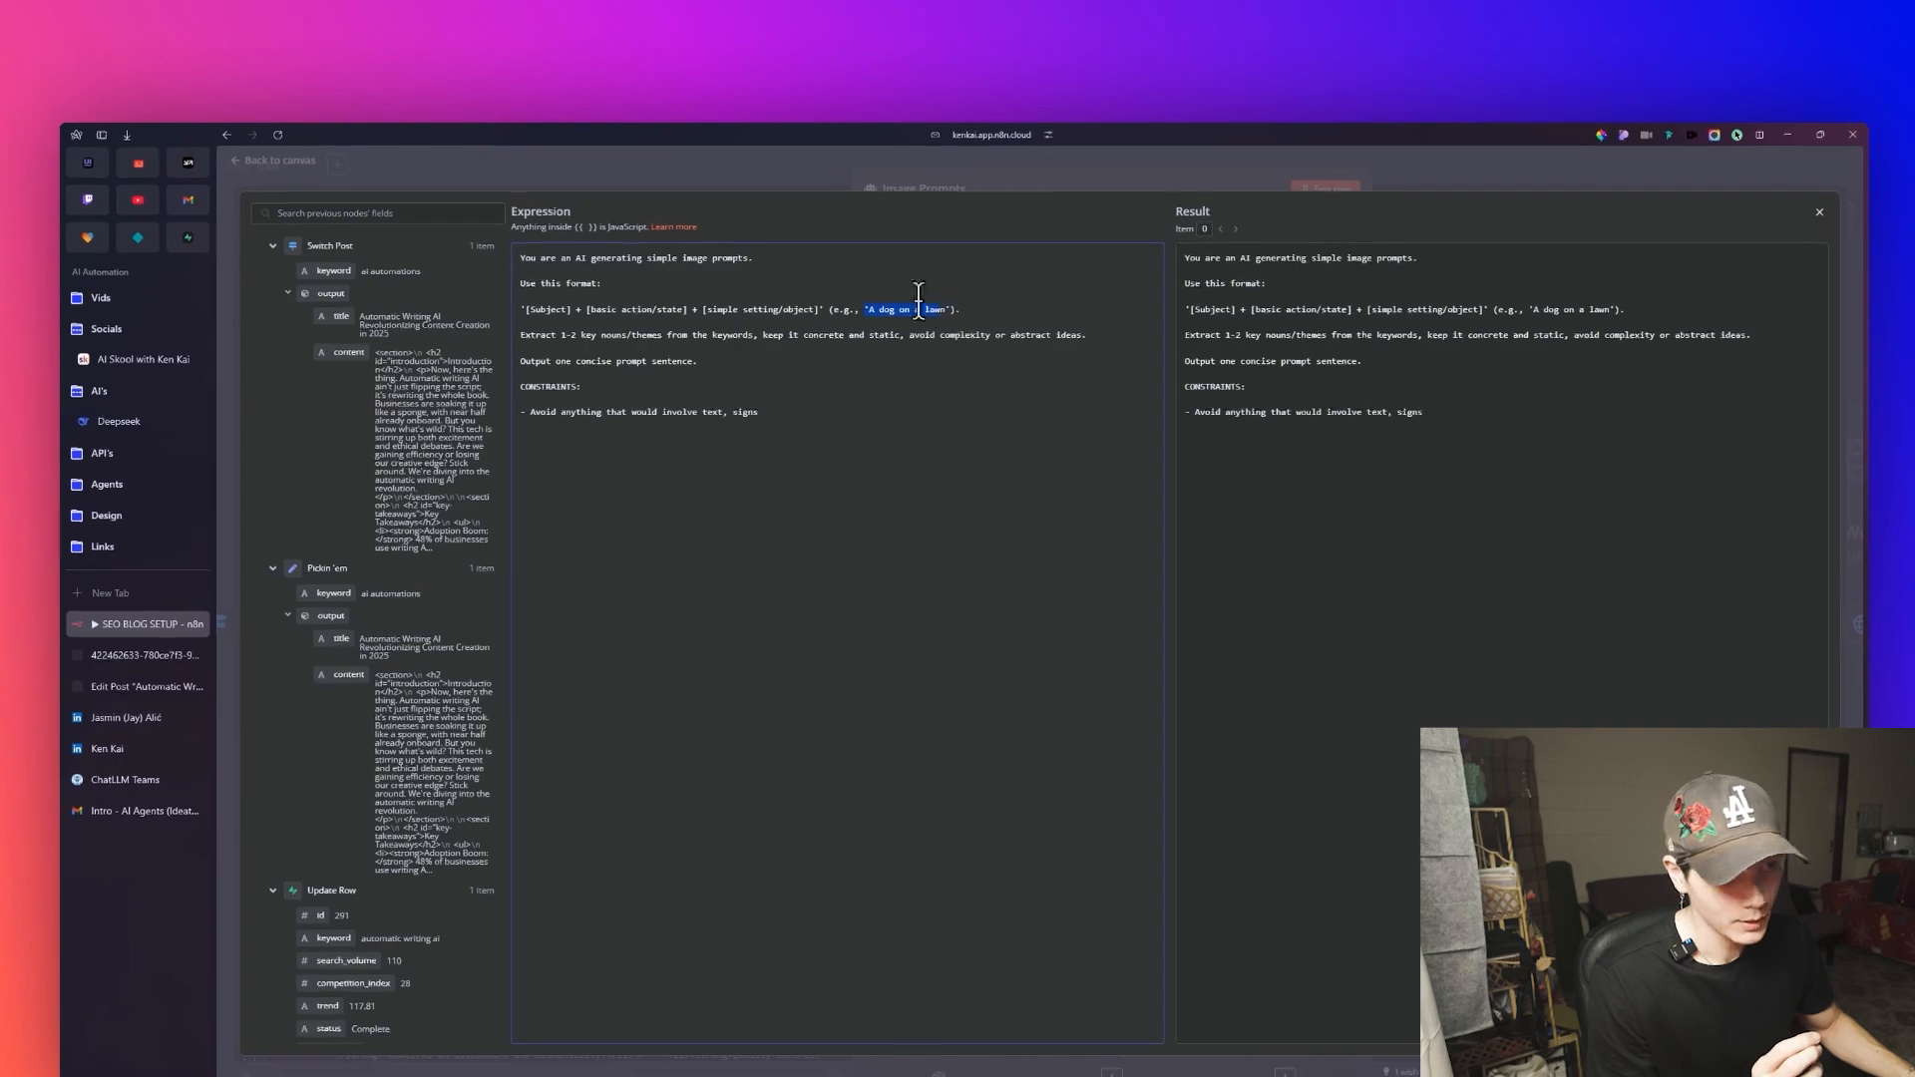
click(335, 177)
click(476, 207)
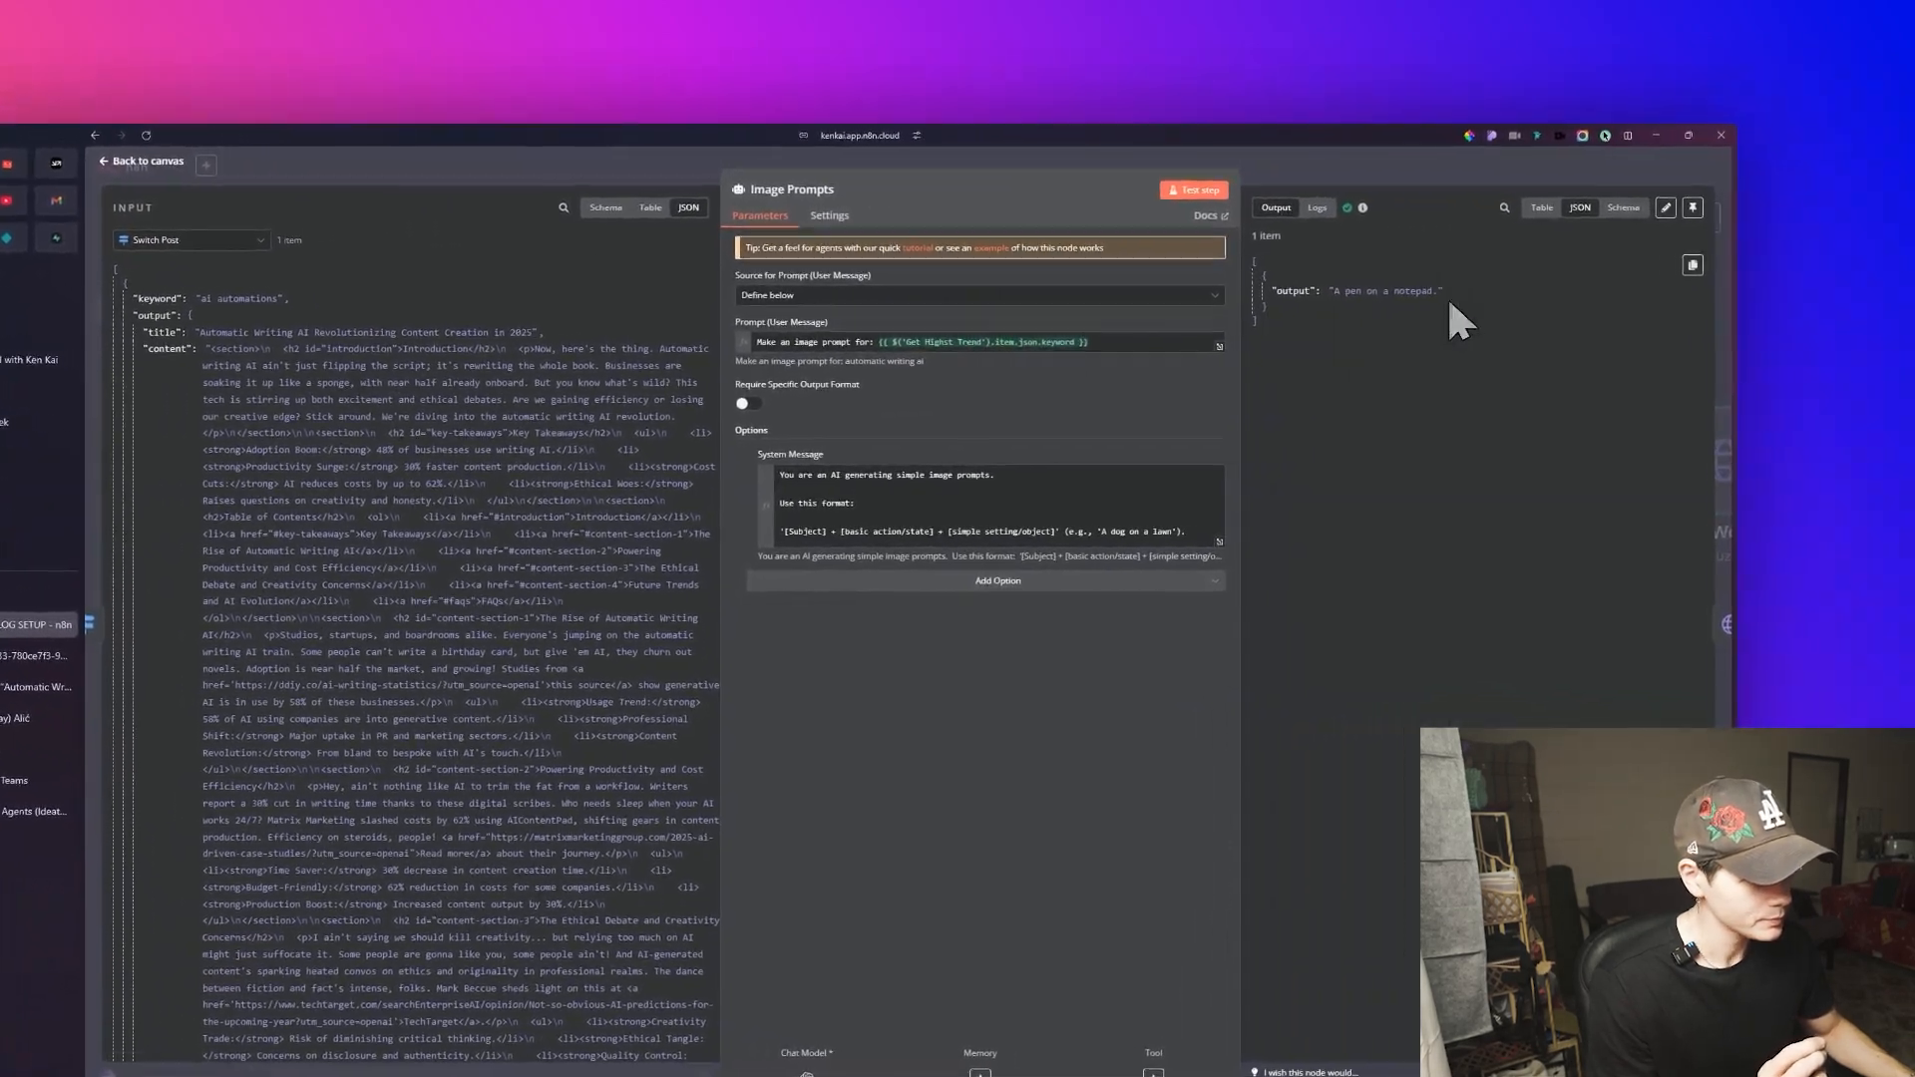
Compare the Image Prompts node's output prompt with the article title in its input, and return to the canvas.
drag(1446, 291, 1334, 290)
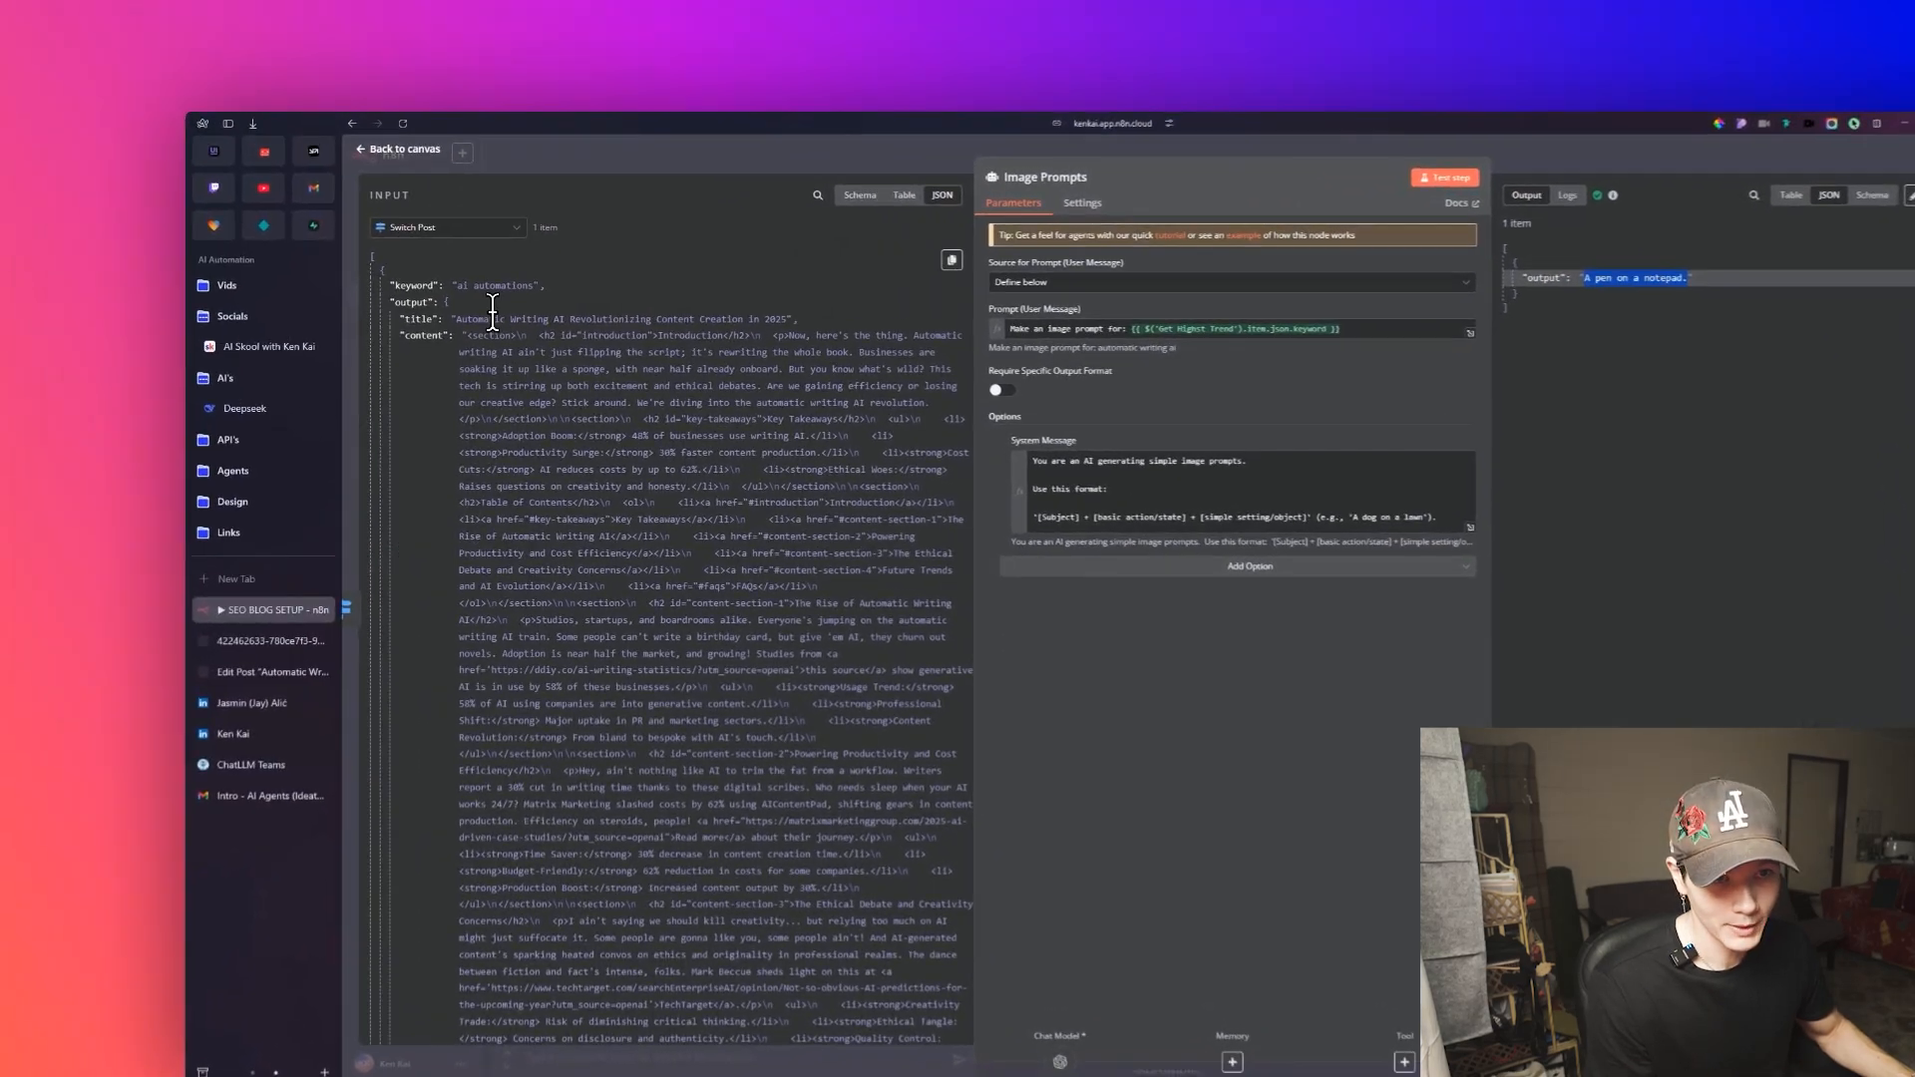
drag(355, 269, 379, 269)
drag(506, 325, 569, 326)
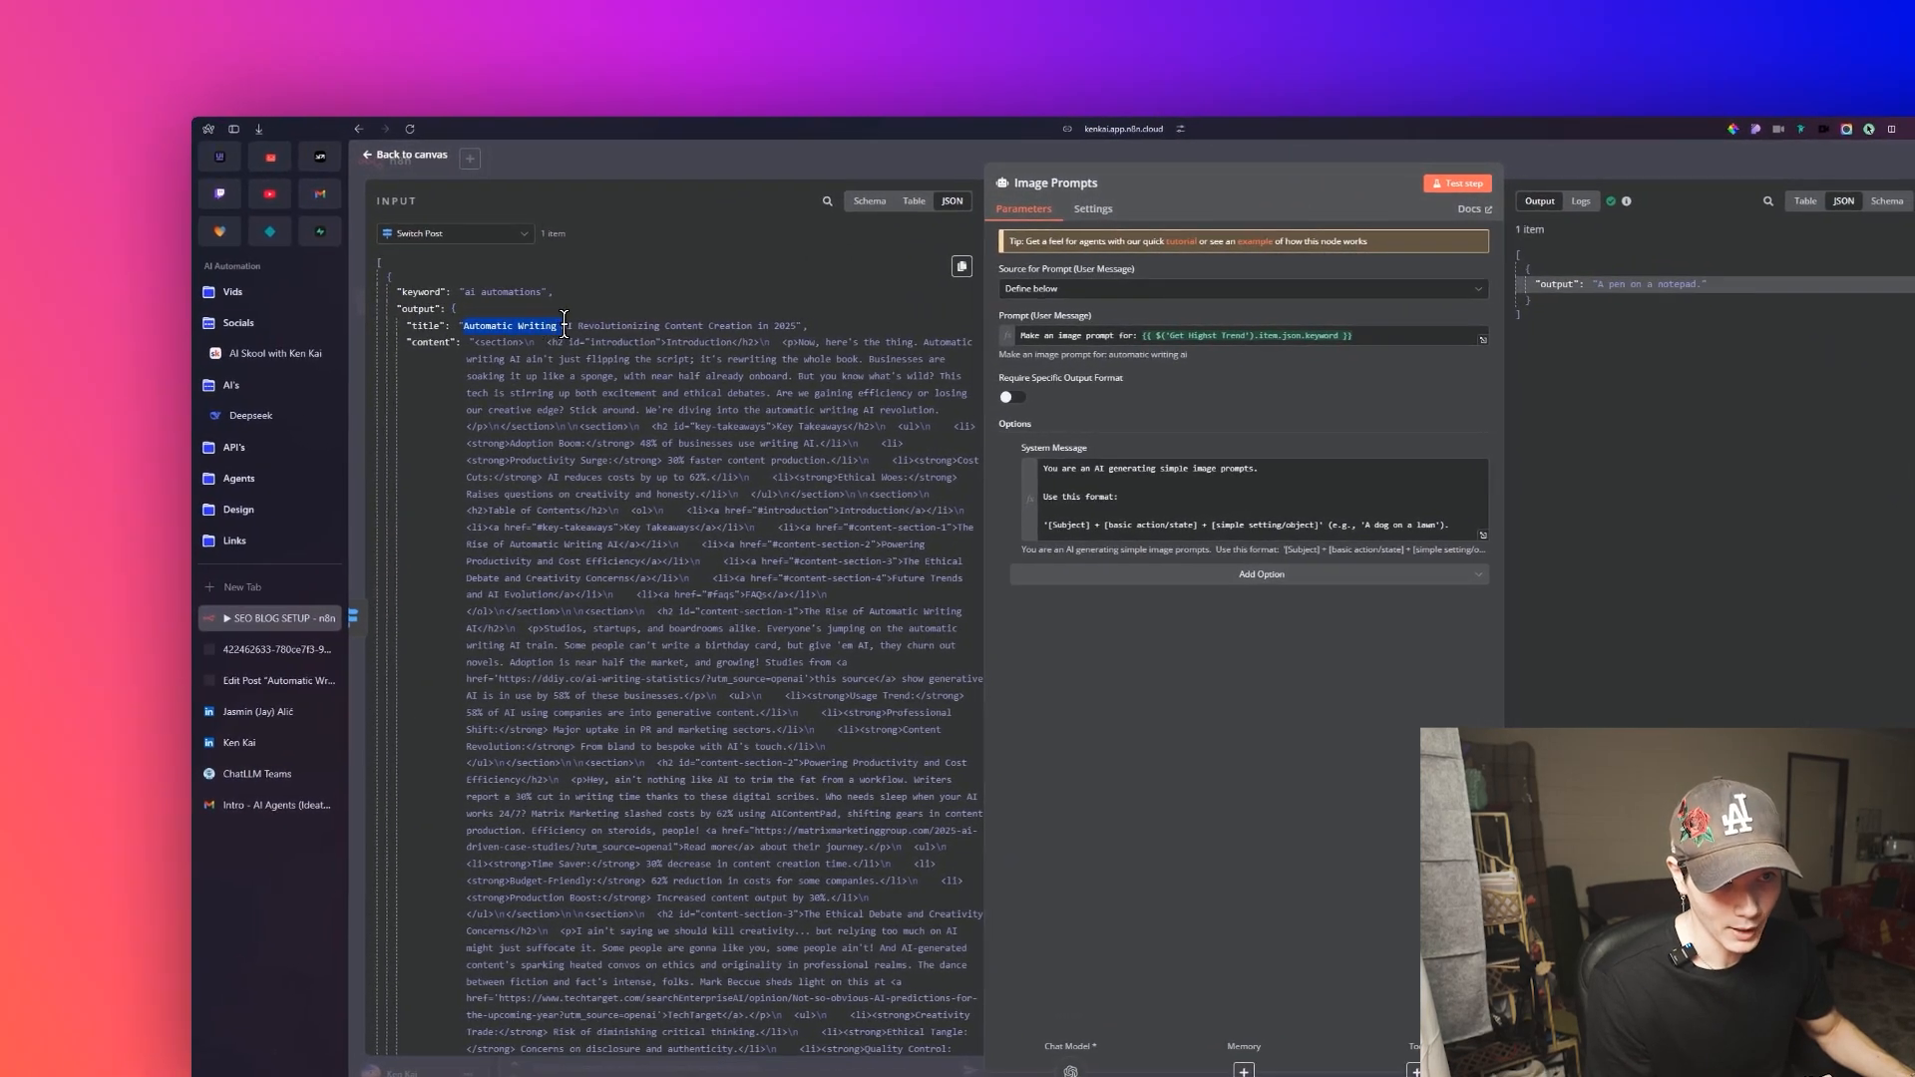
click(405, 155)
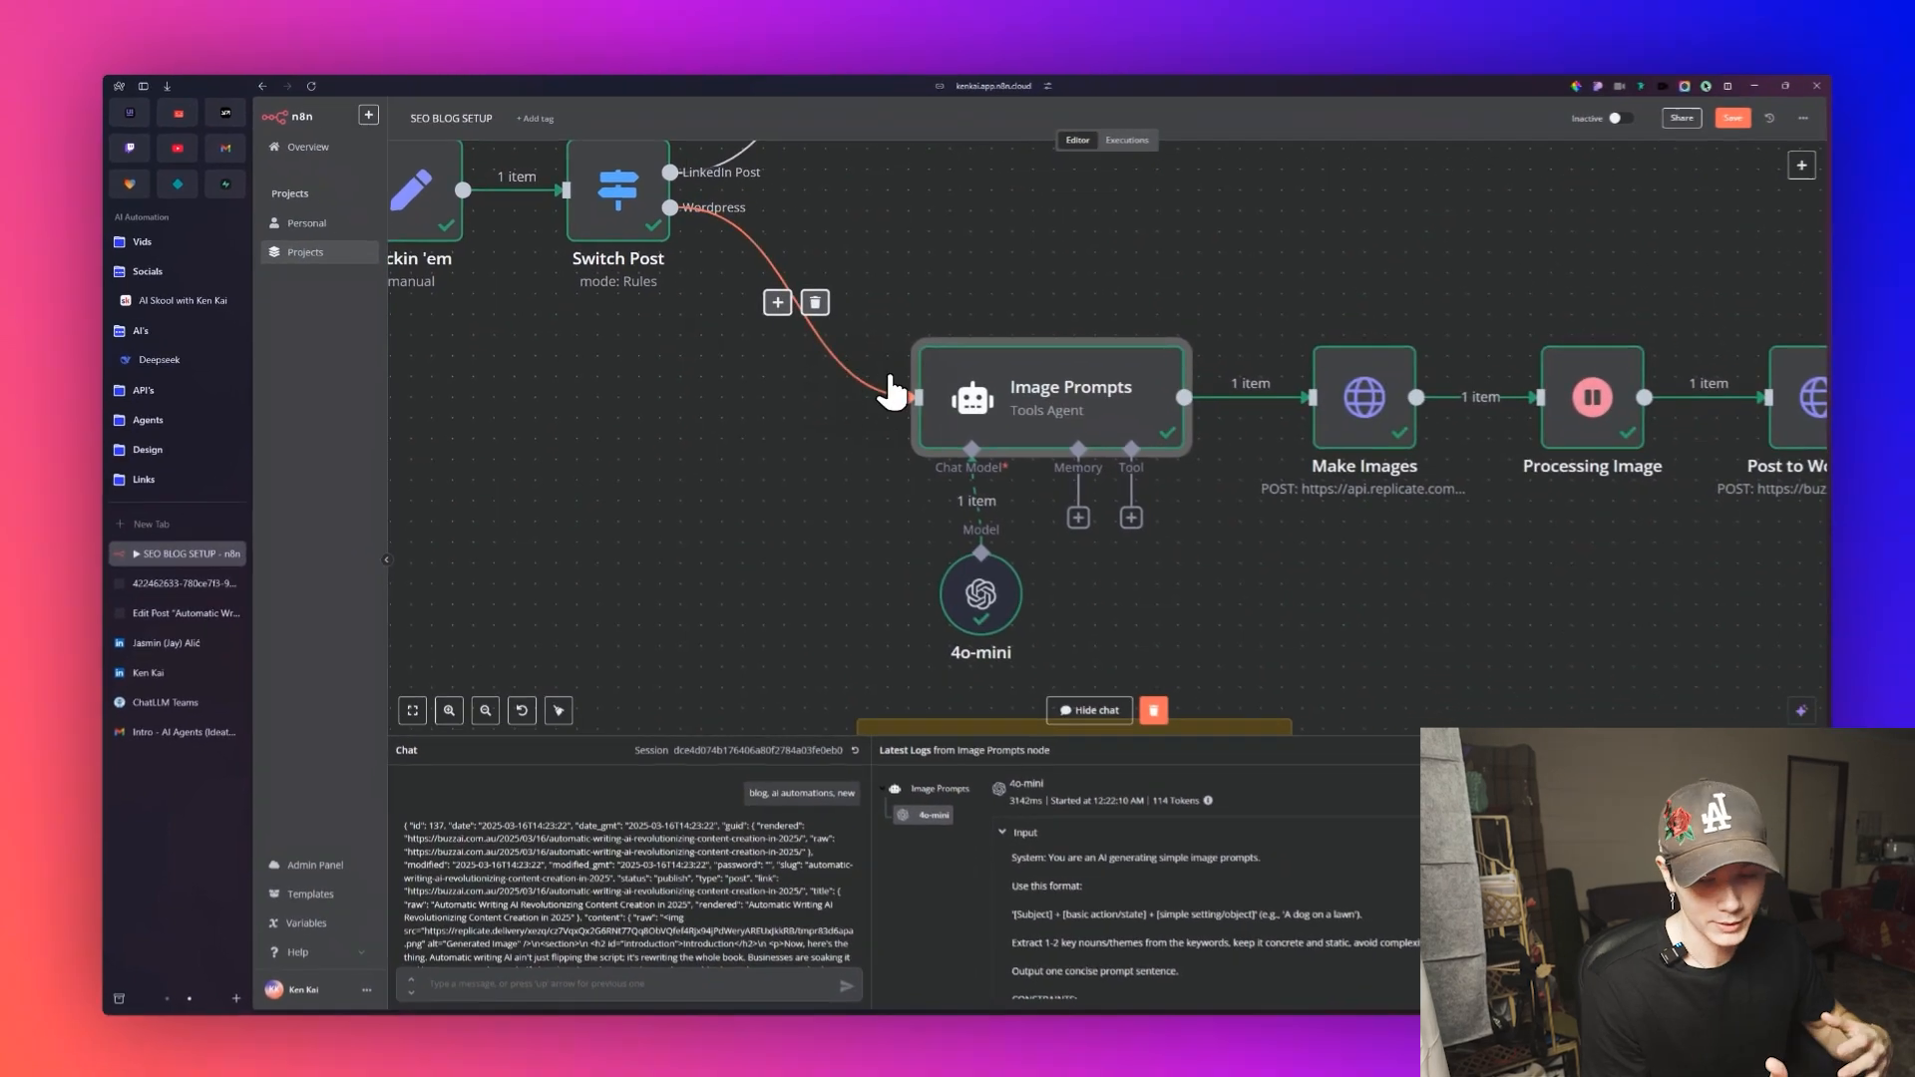
mouse_move(935, 387)
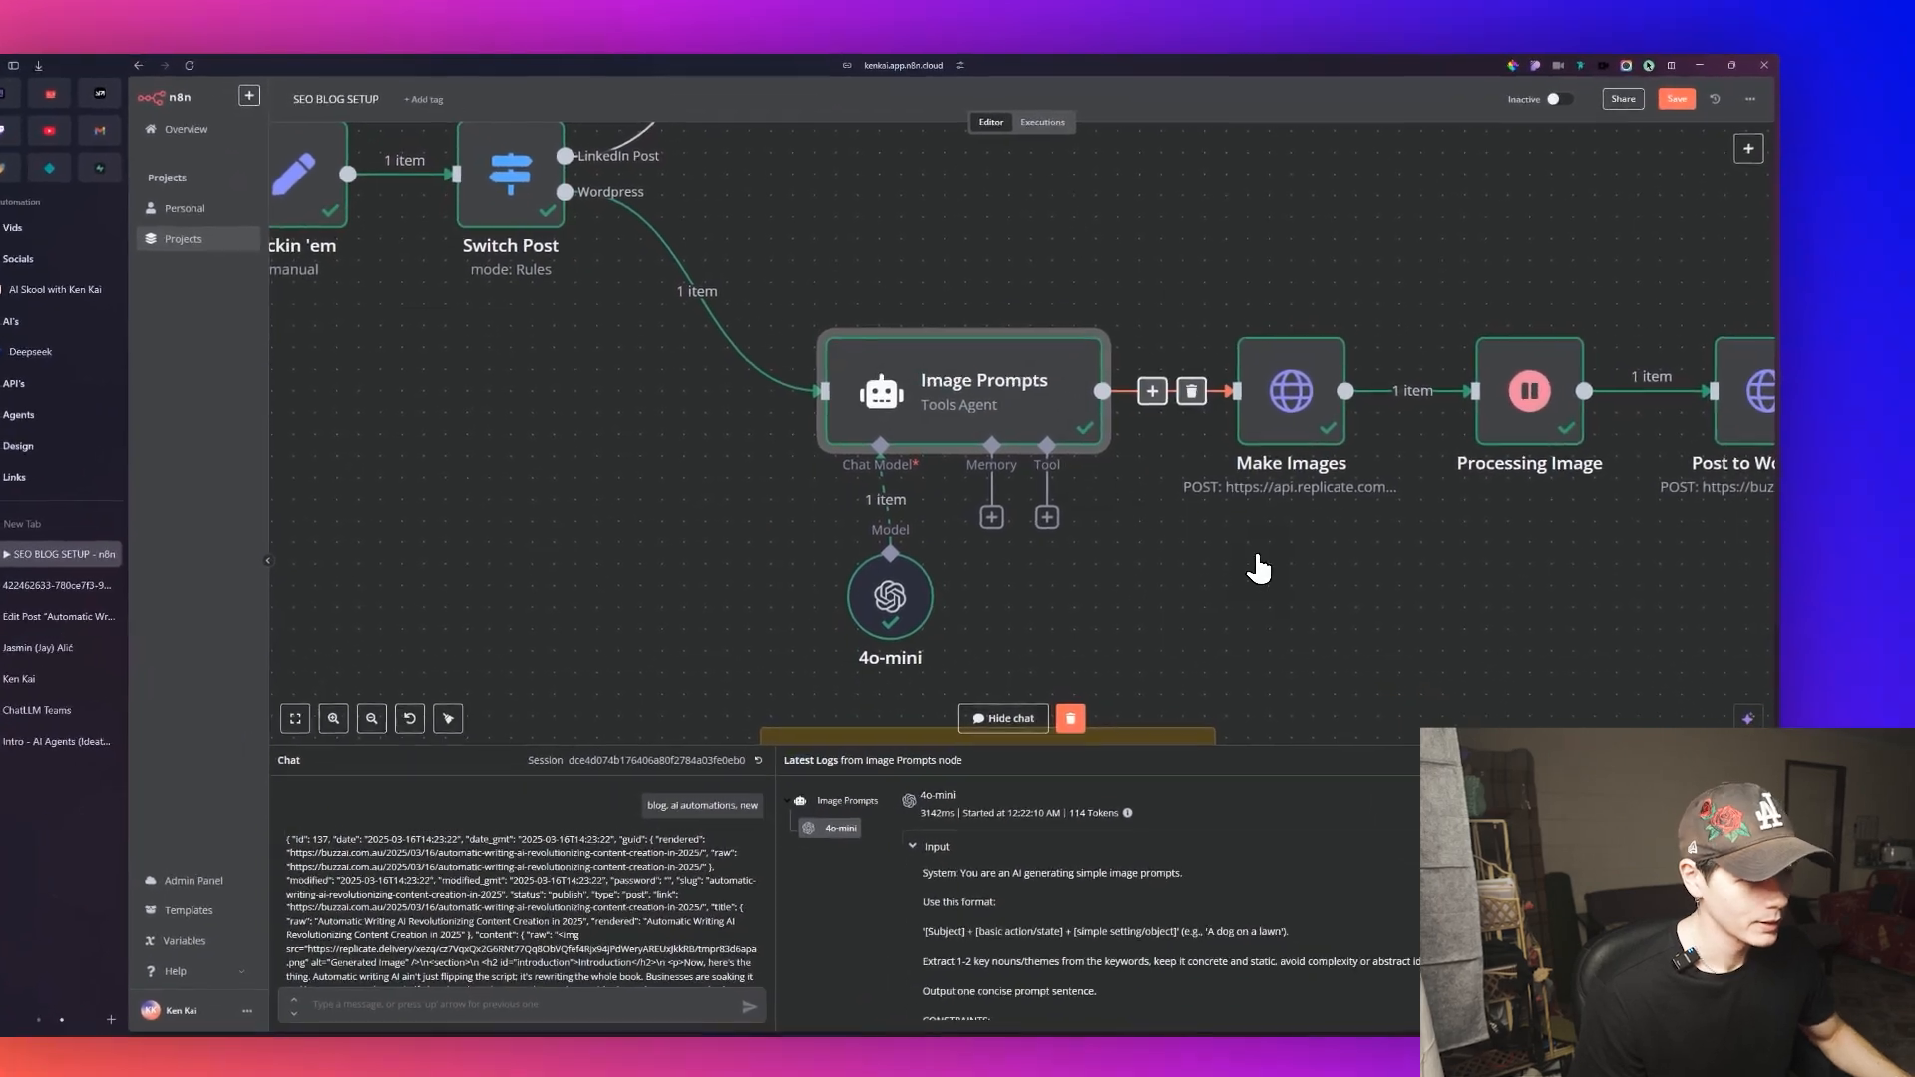
Open the Processing Image node, check its wait amount, and return to the canvas.
drag(1417, 596, 963, 529)
scroll(1028, 493, up, 1)
scroll(1048, 467, down, 1)
scroll(963, 529, down, 3)
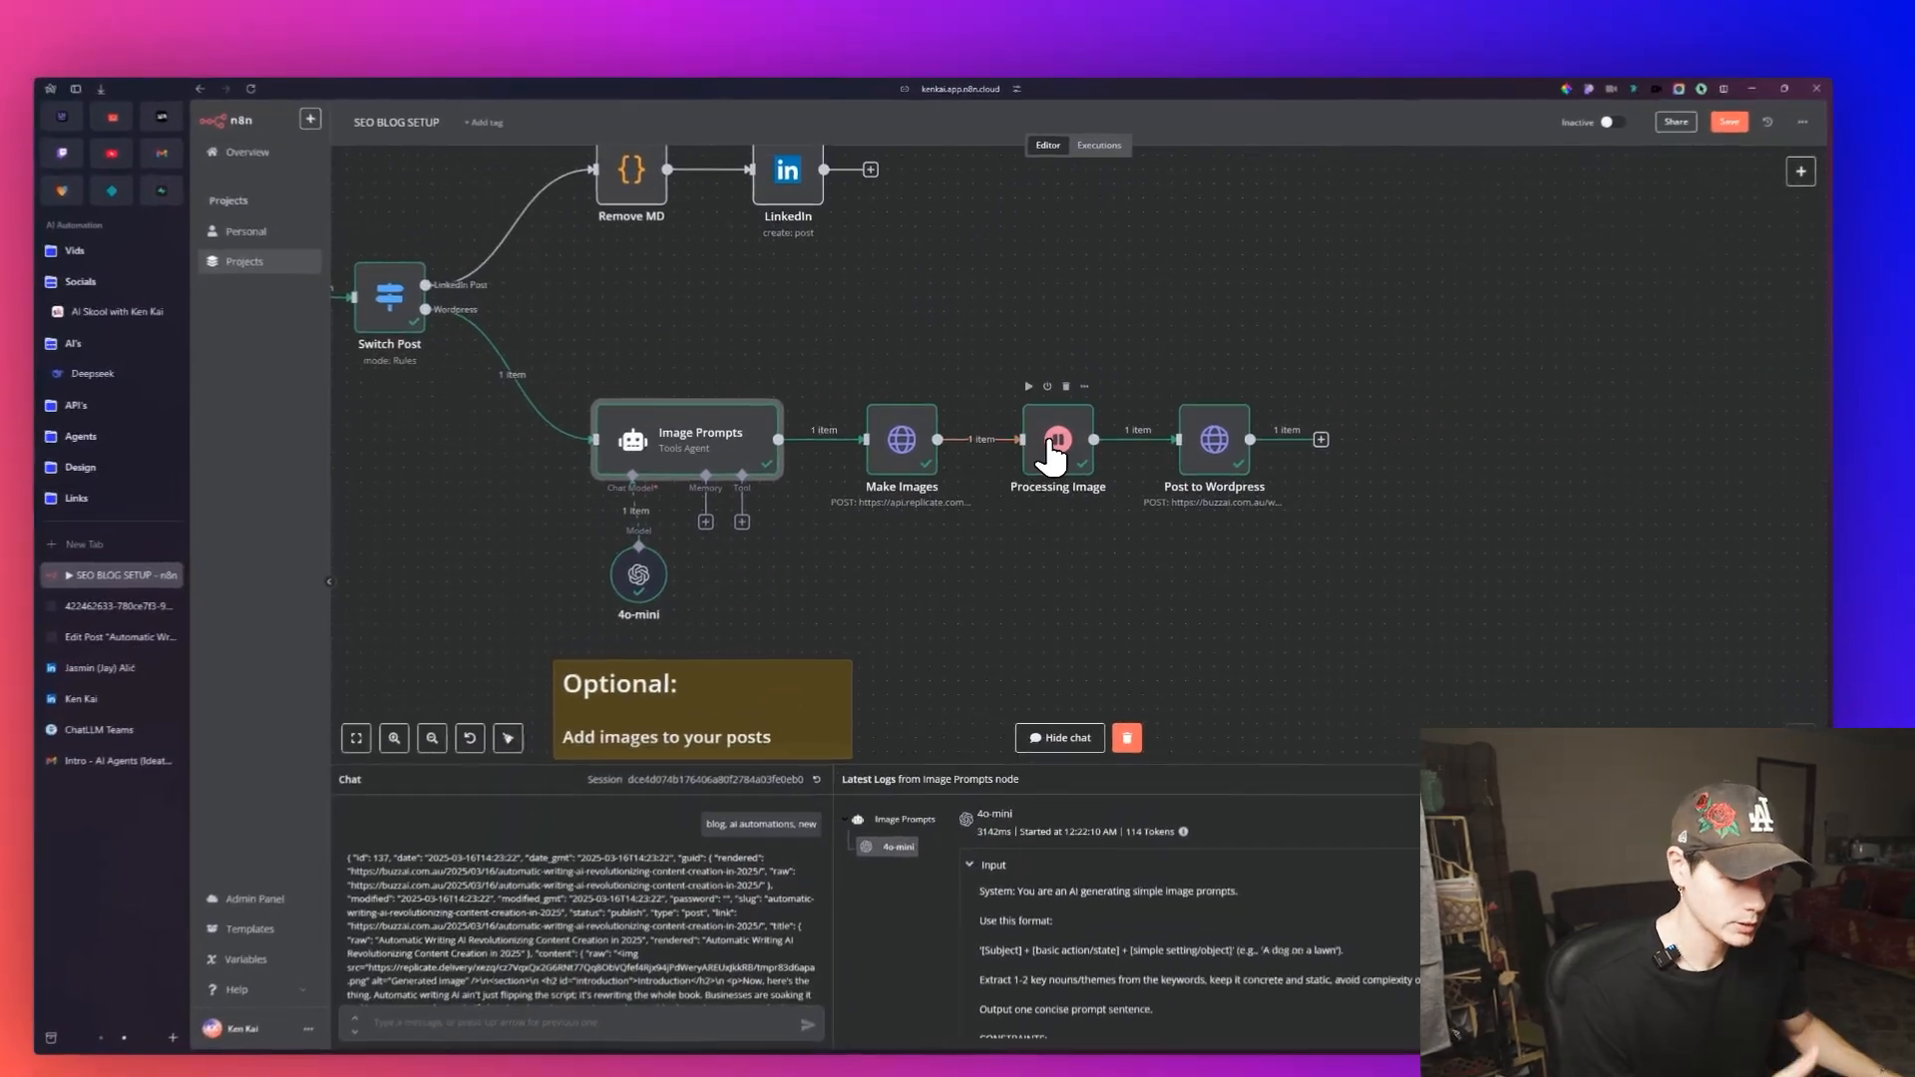
double_click(1052, 457)
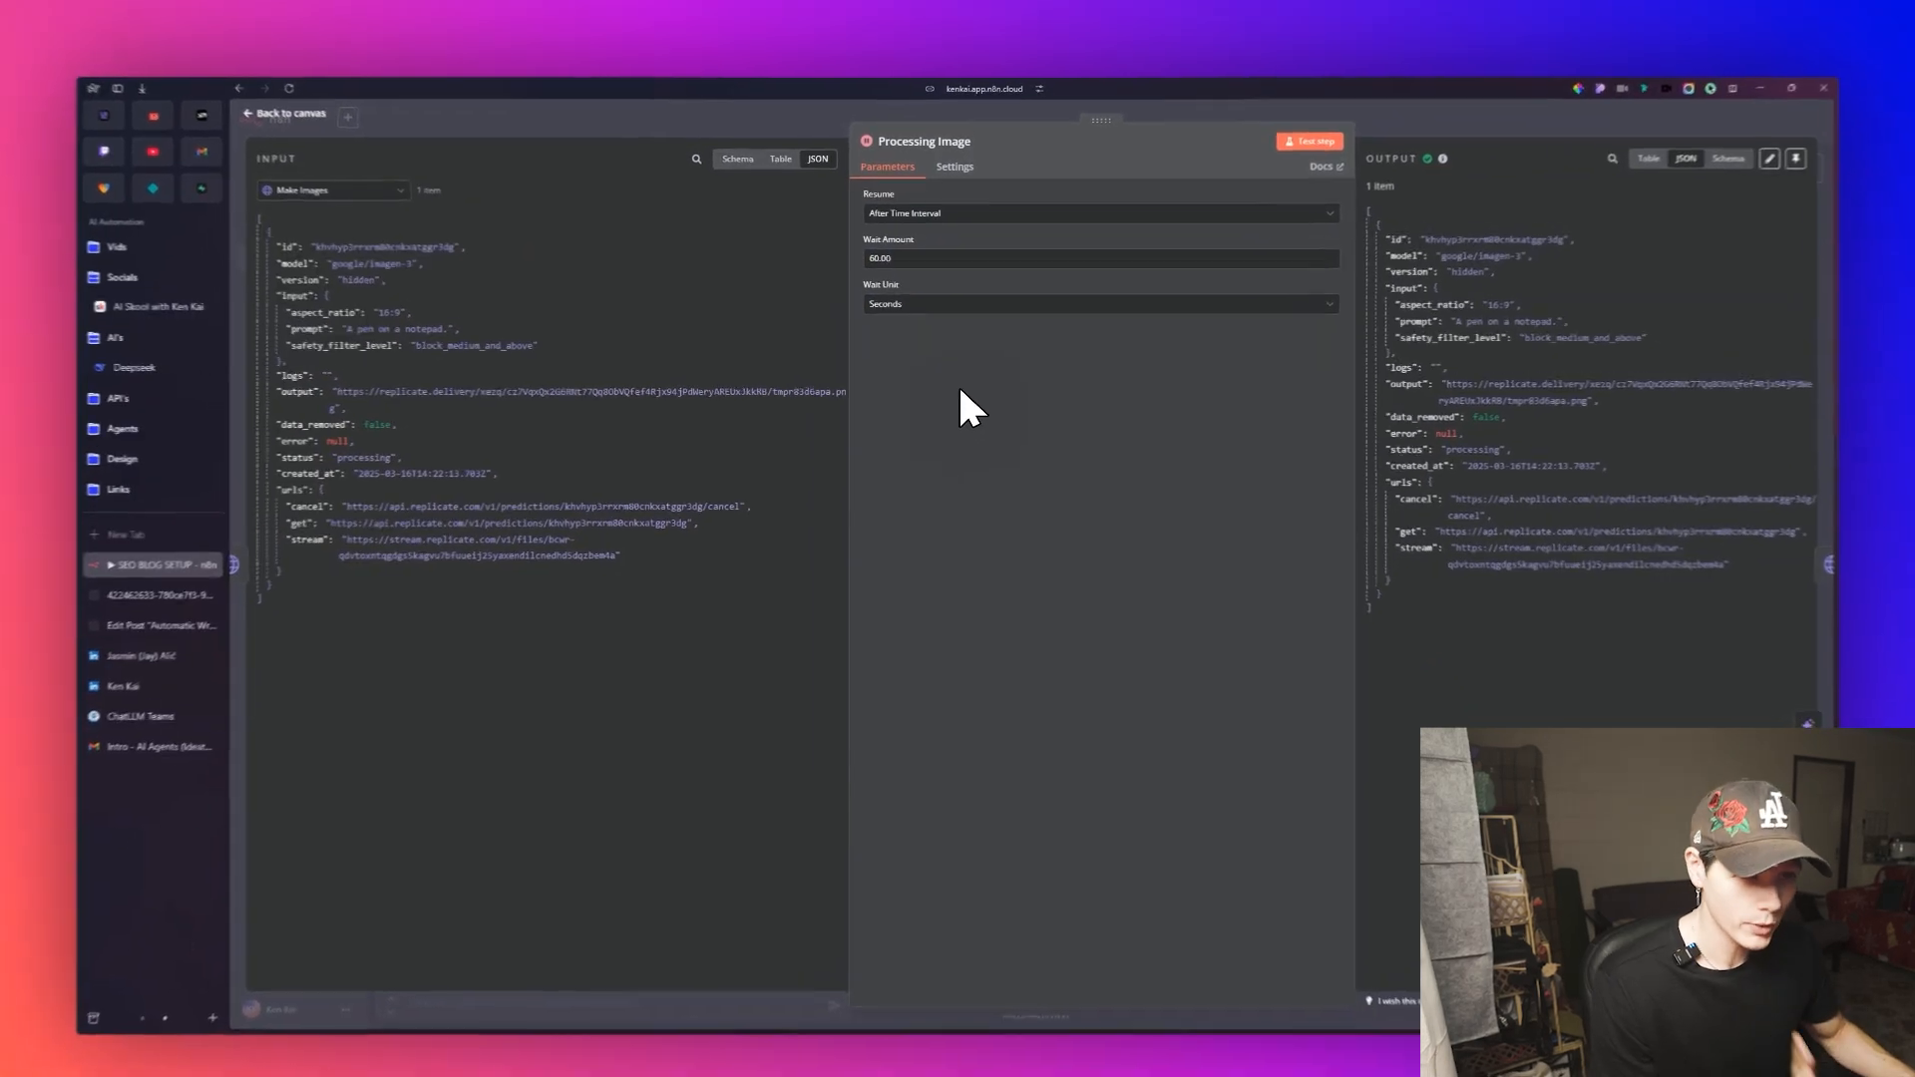
drag(894, 248, 851, 253)
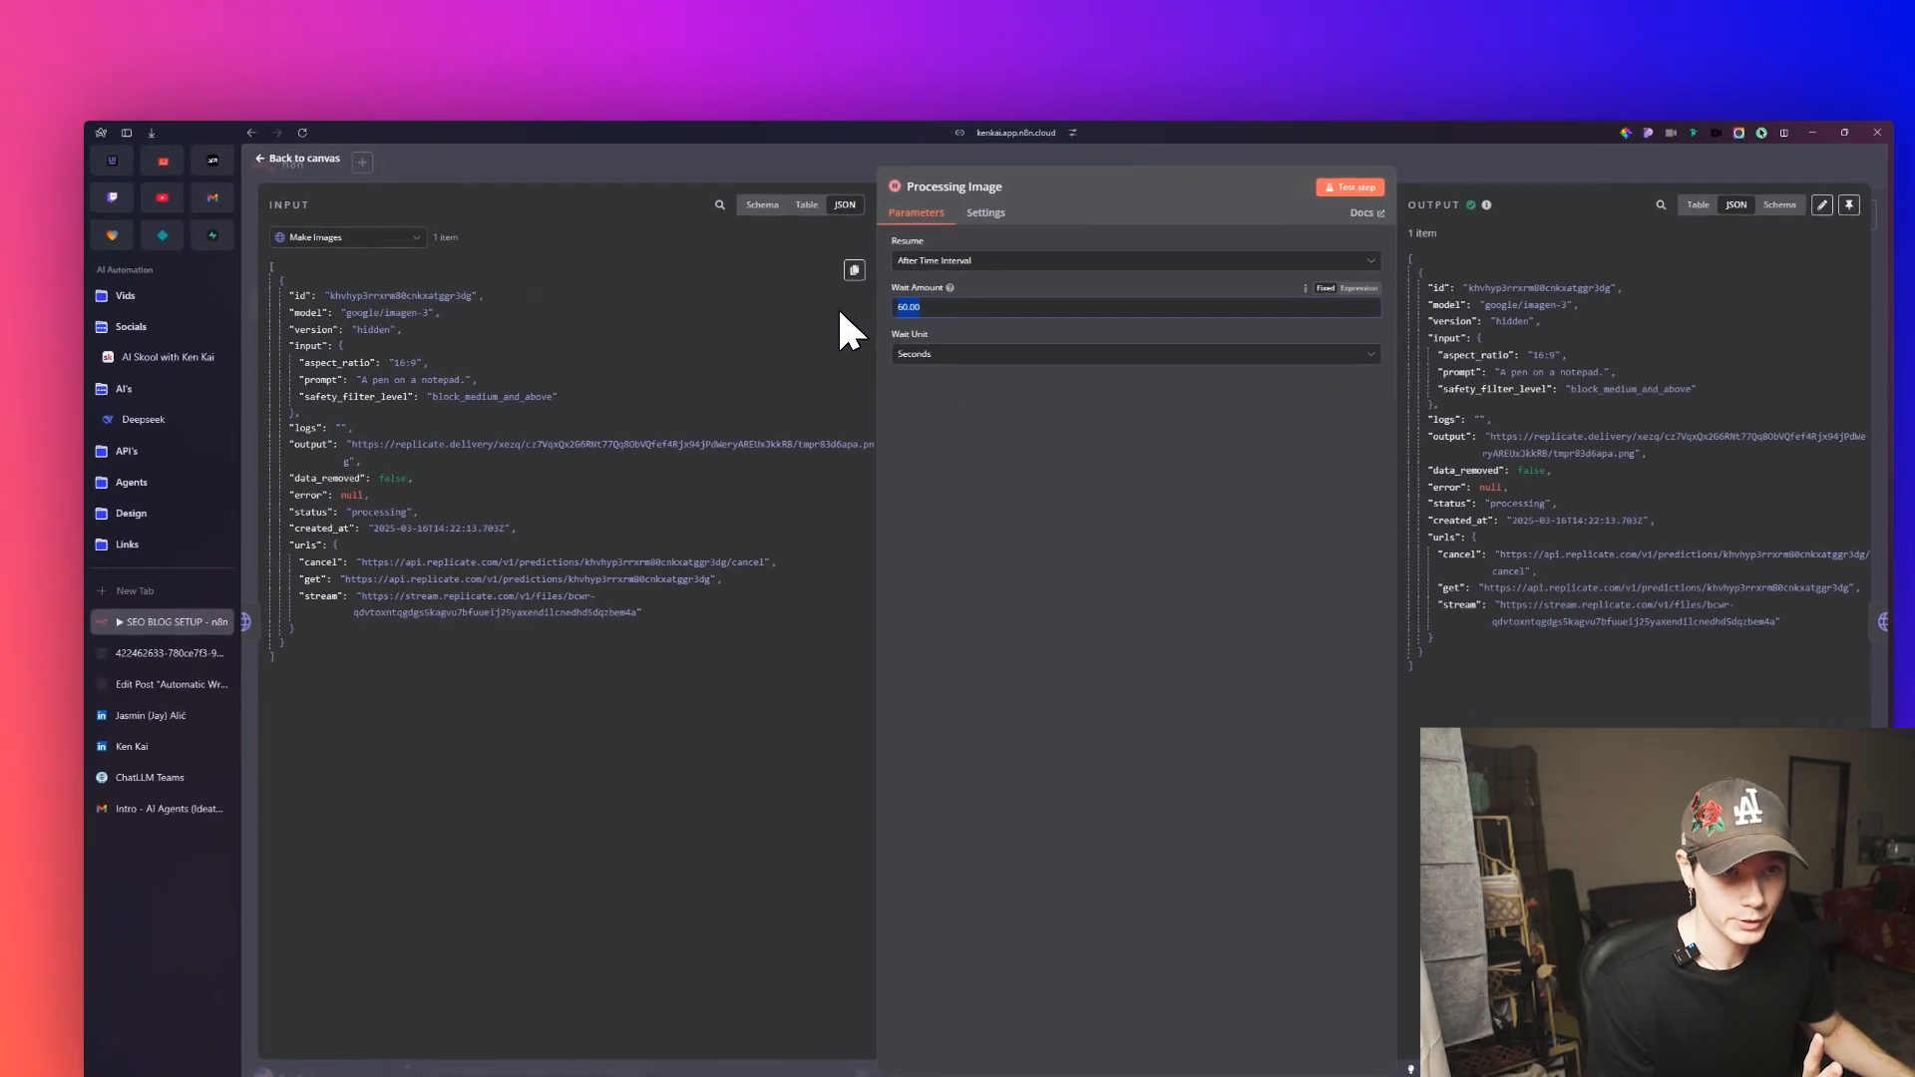
key(Escape)
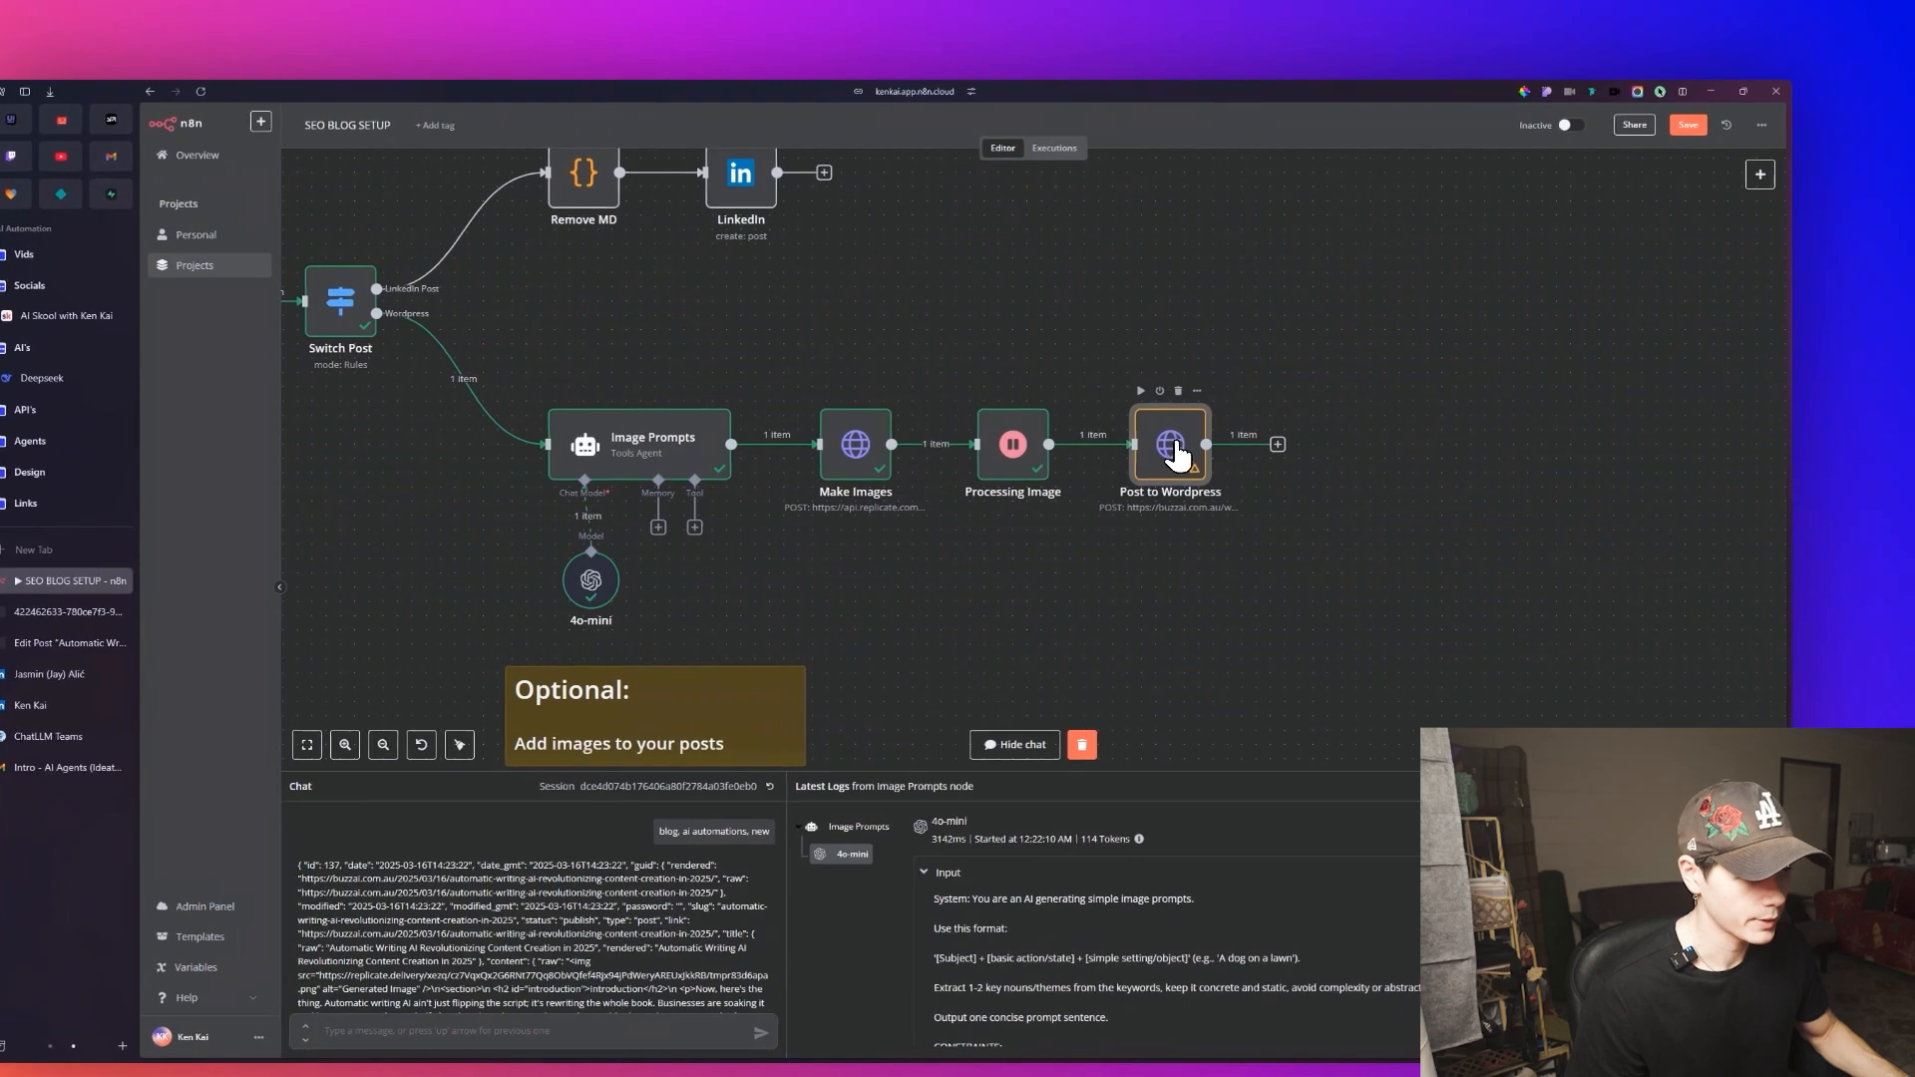
Open the Post to Wordpress node and review its request URL and the Authorization and Content-type header parameters.
double_click(1169, 449)
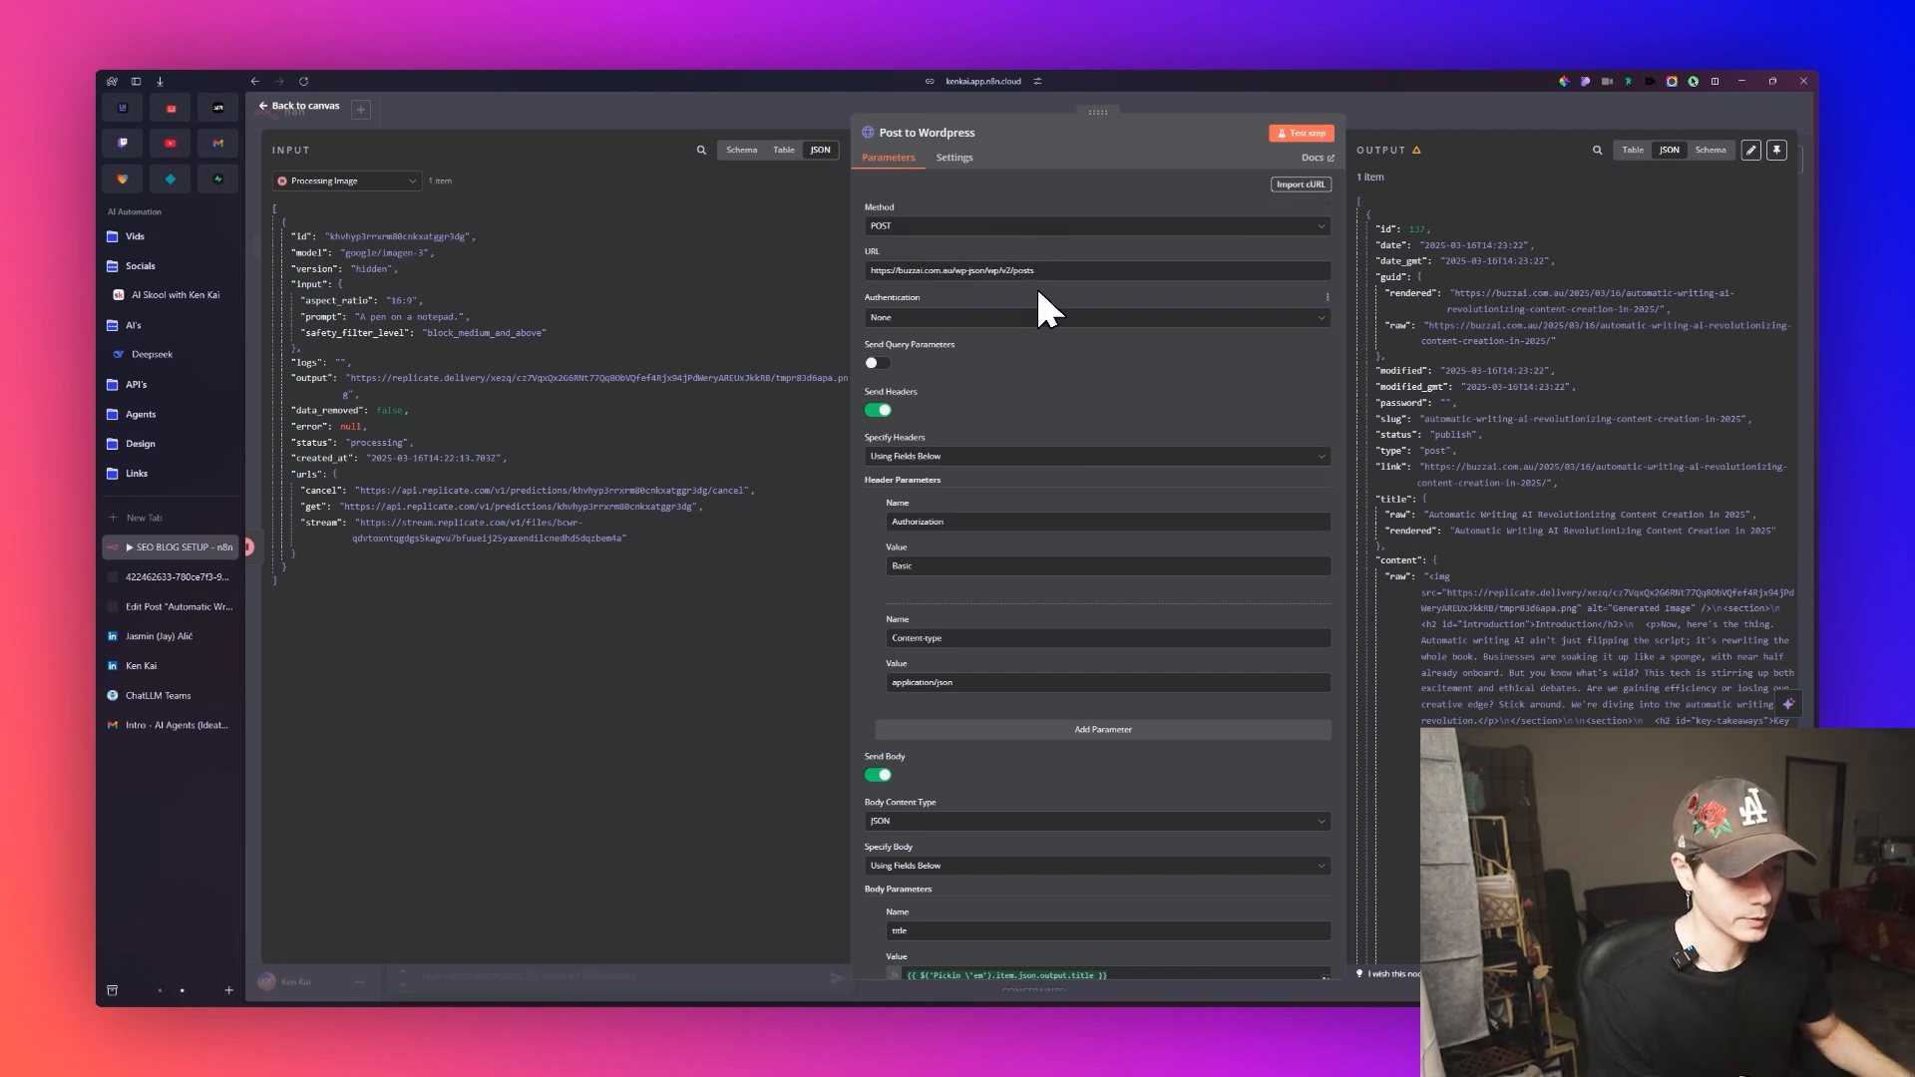
scroll(1038, 292, down, 2)
scroll(1037, 292, up, 2)
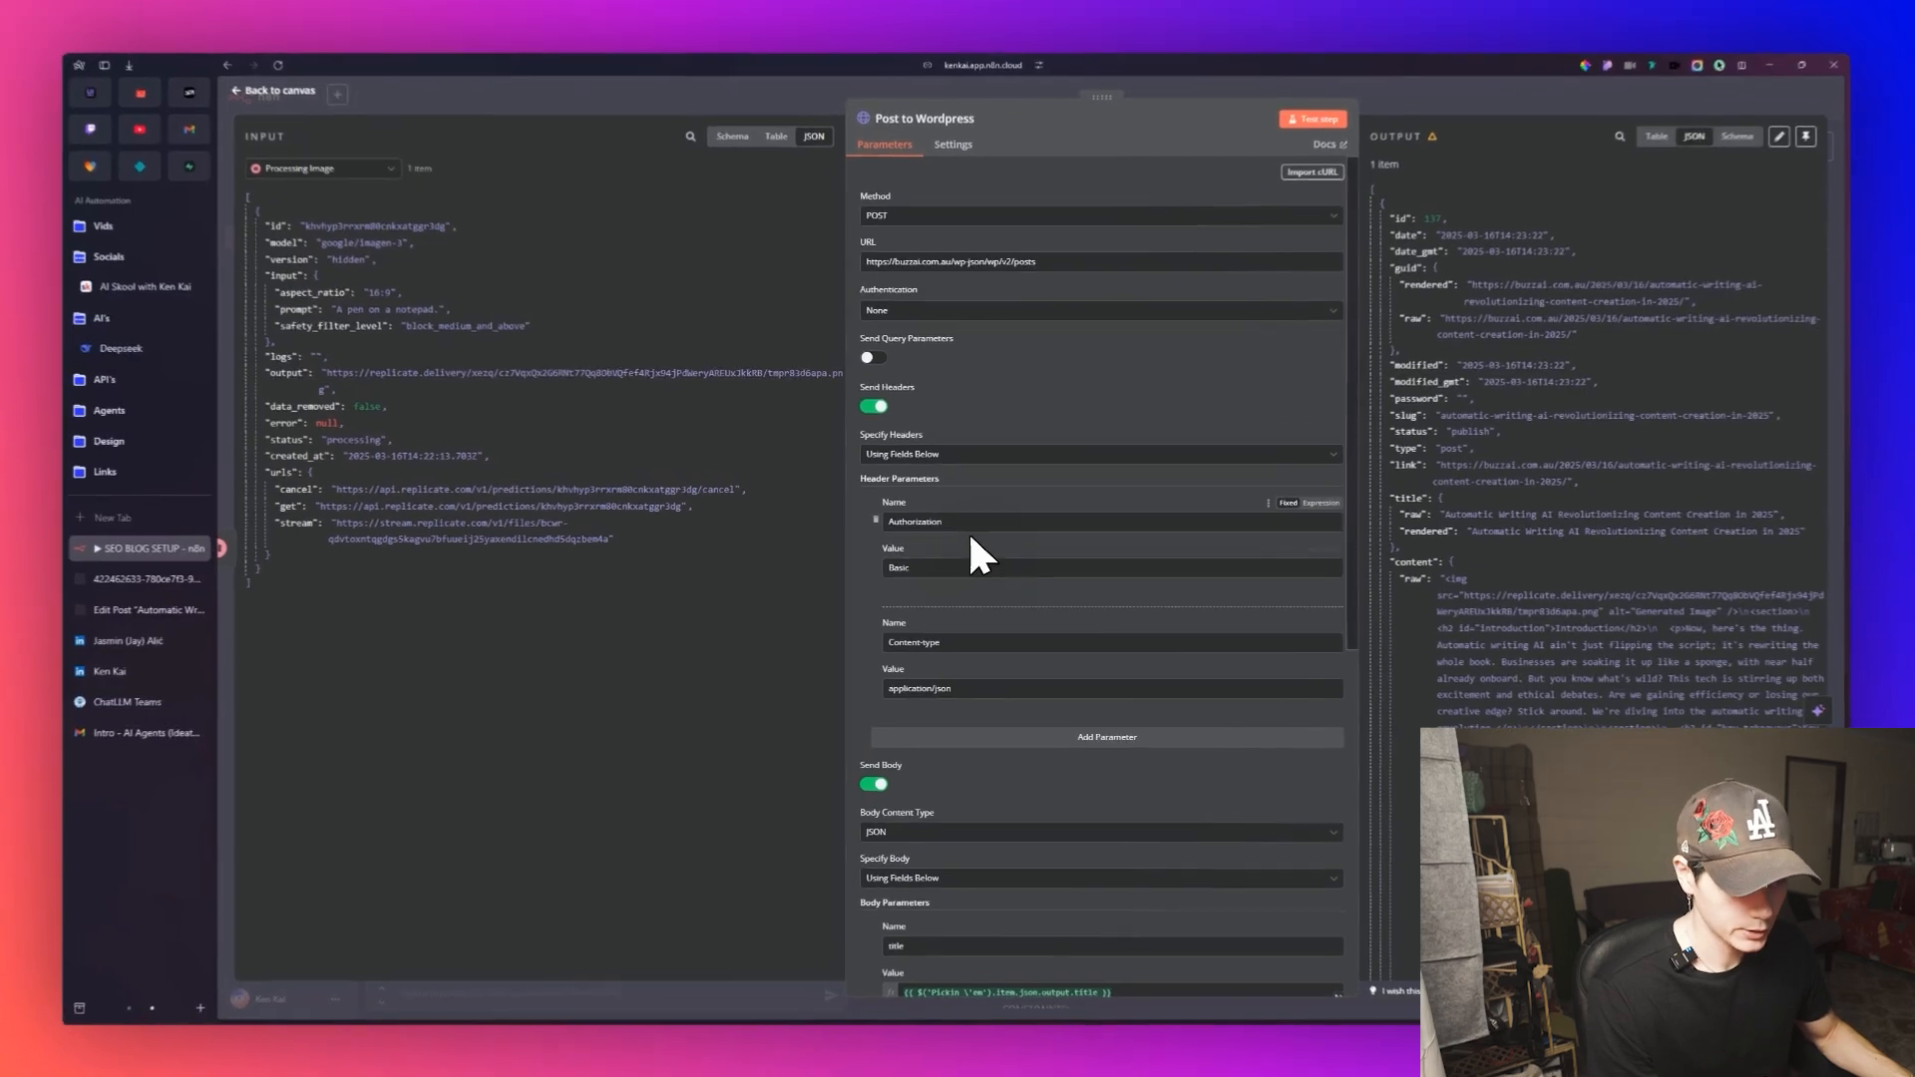
click(935, 560)
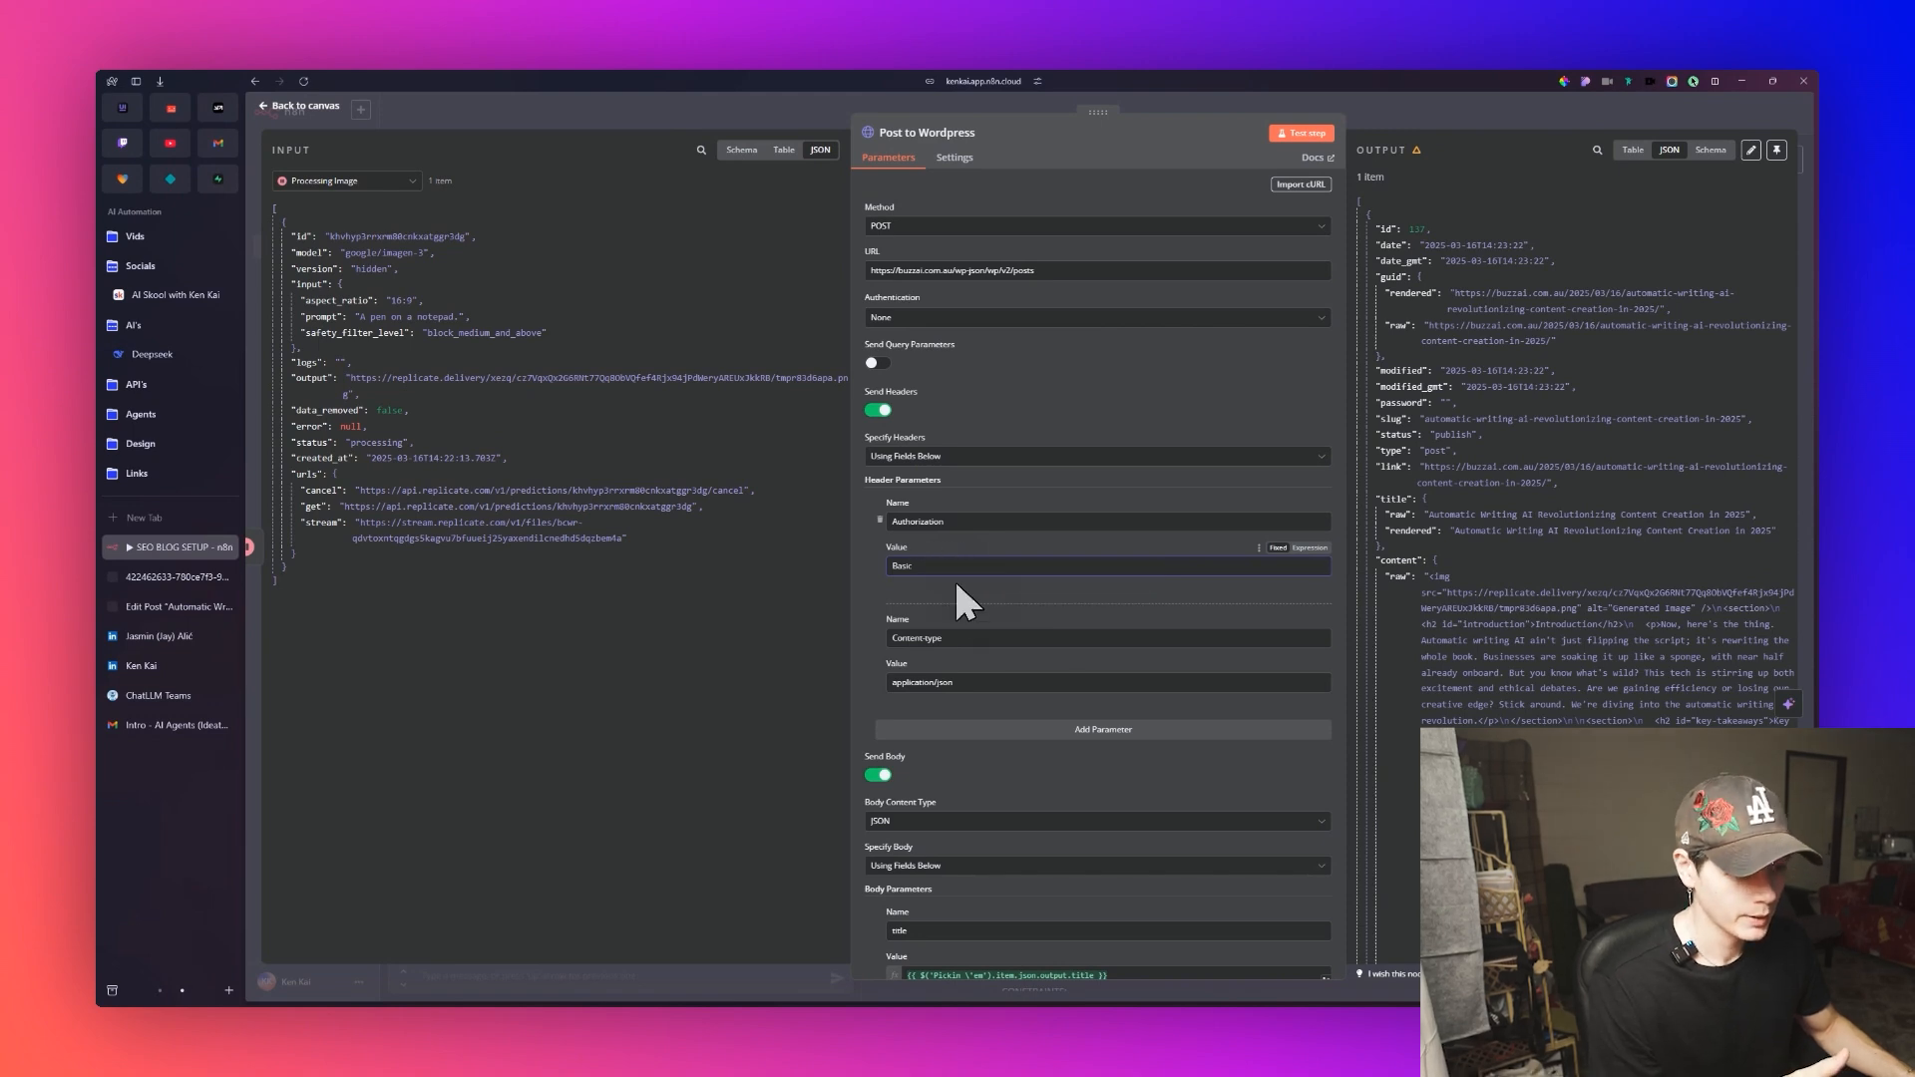
scroll(958, 586, down, 1)
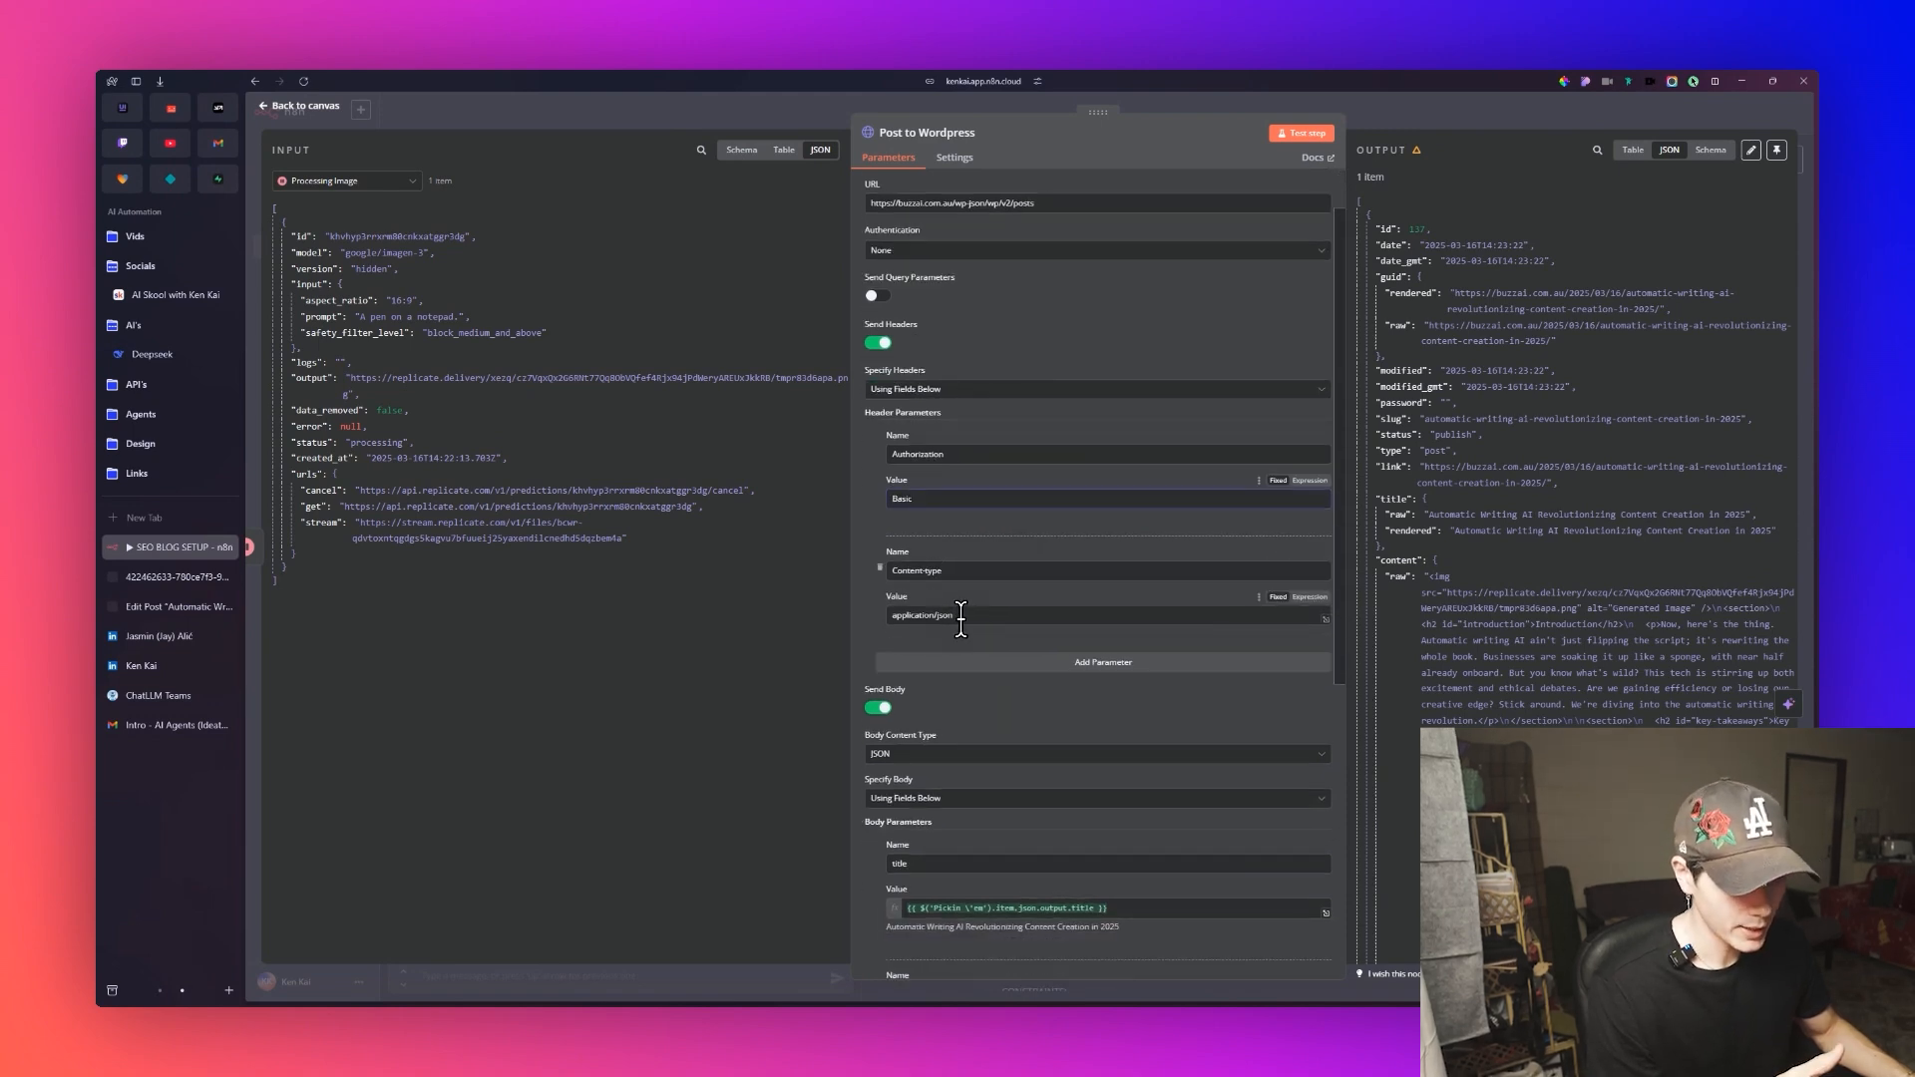
Review the title, status and Author body parameters of the Post to Wordpress request.
scroll(963, 616, down, 6)
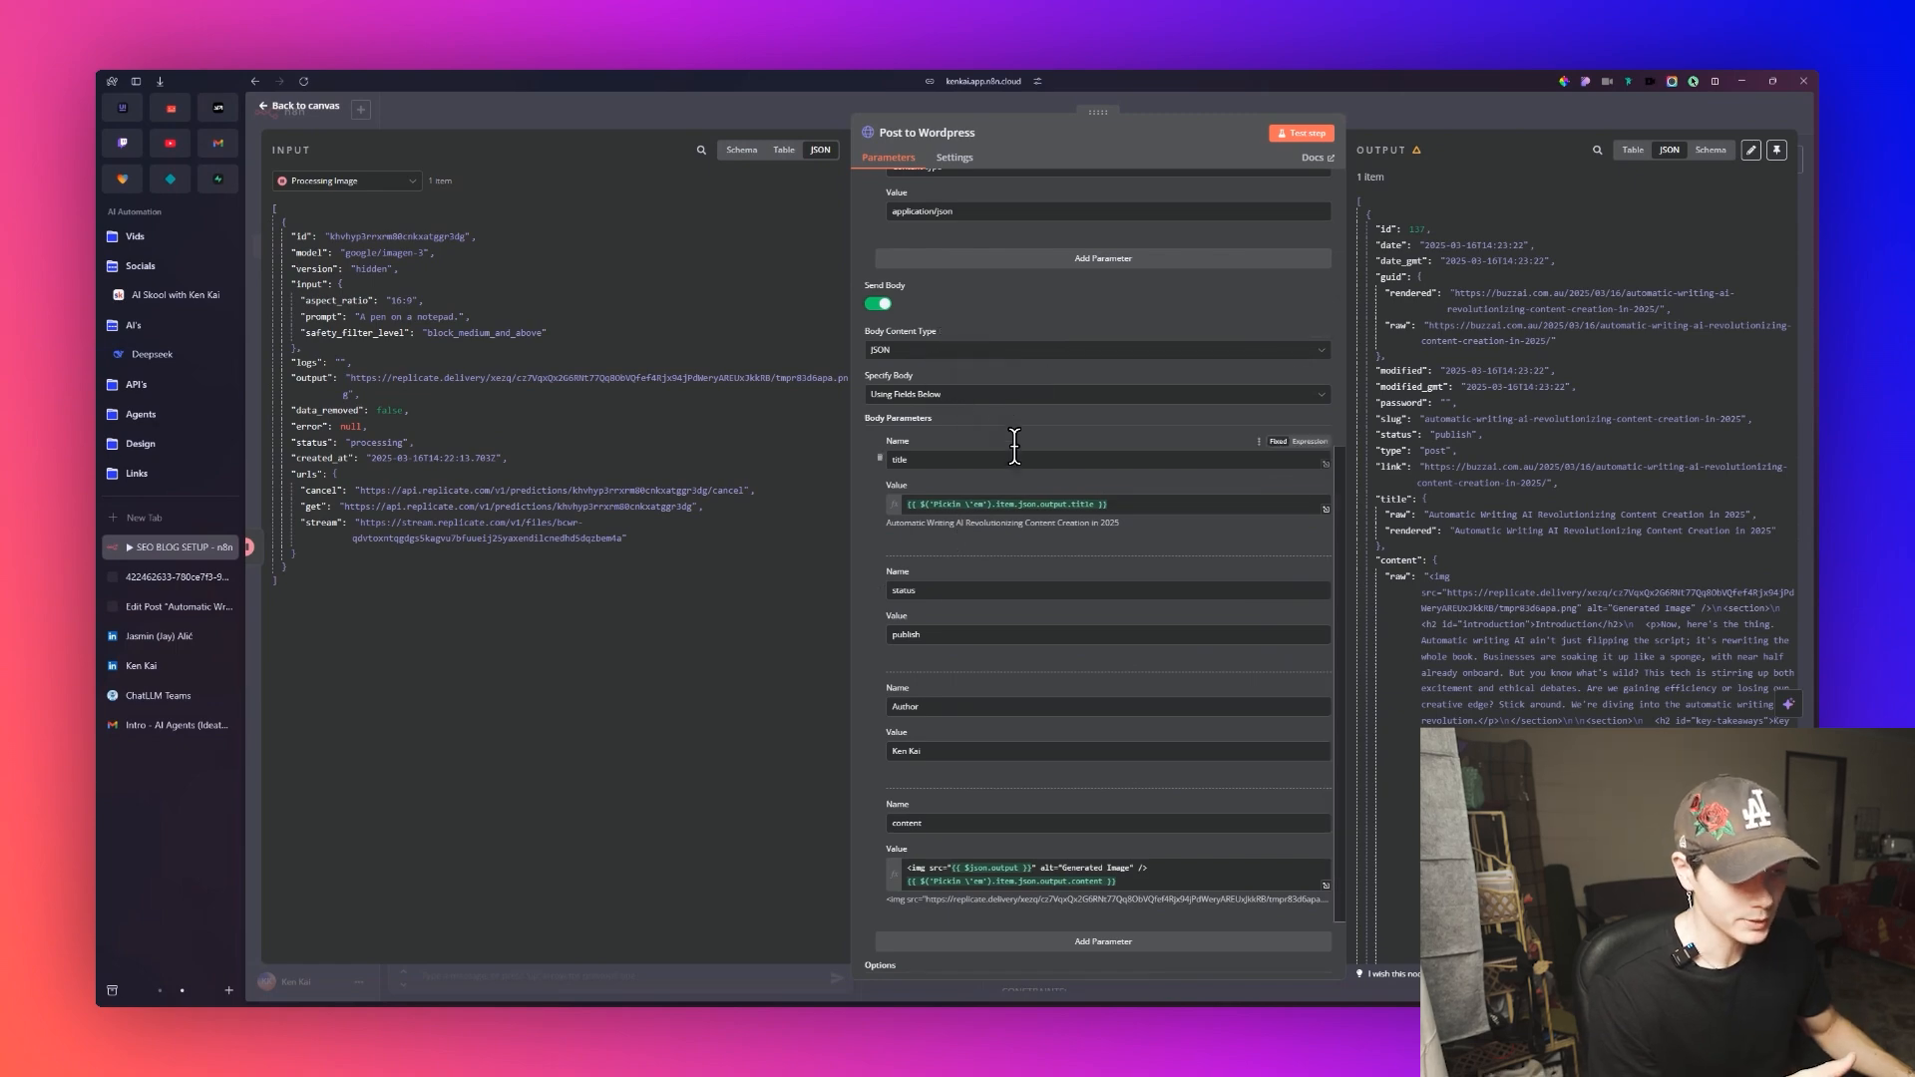
scroll(1011, 446, down, 2)
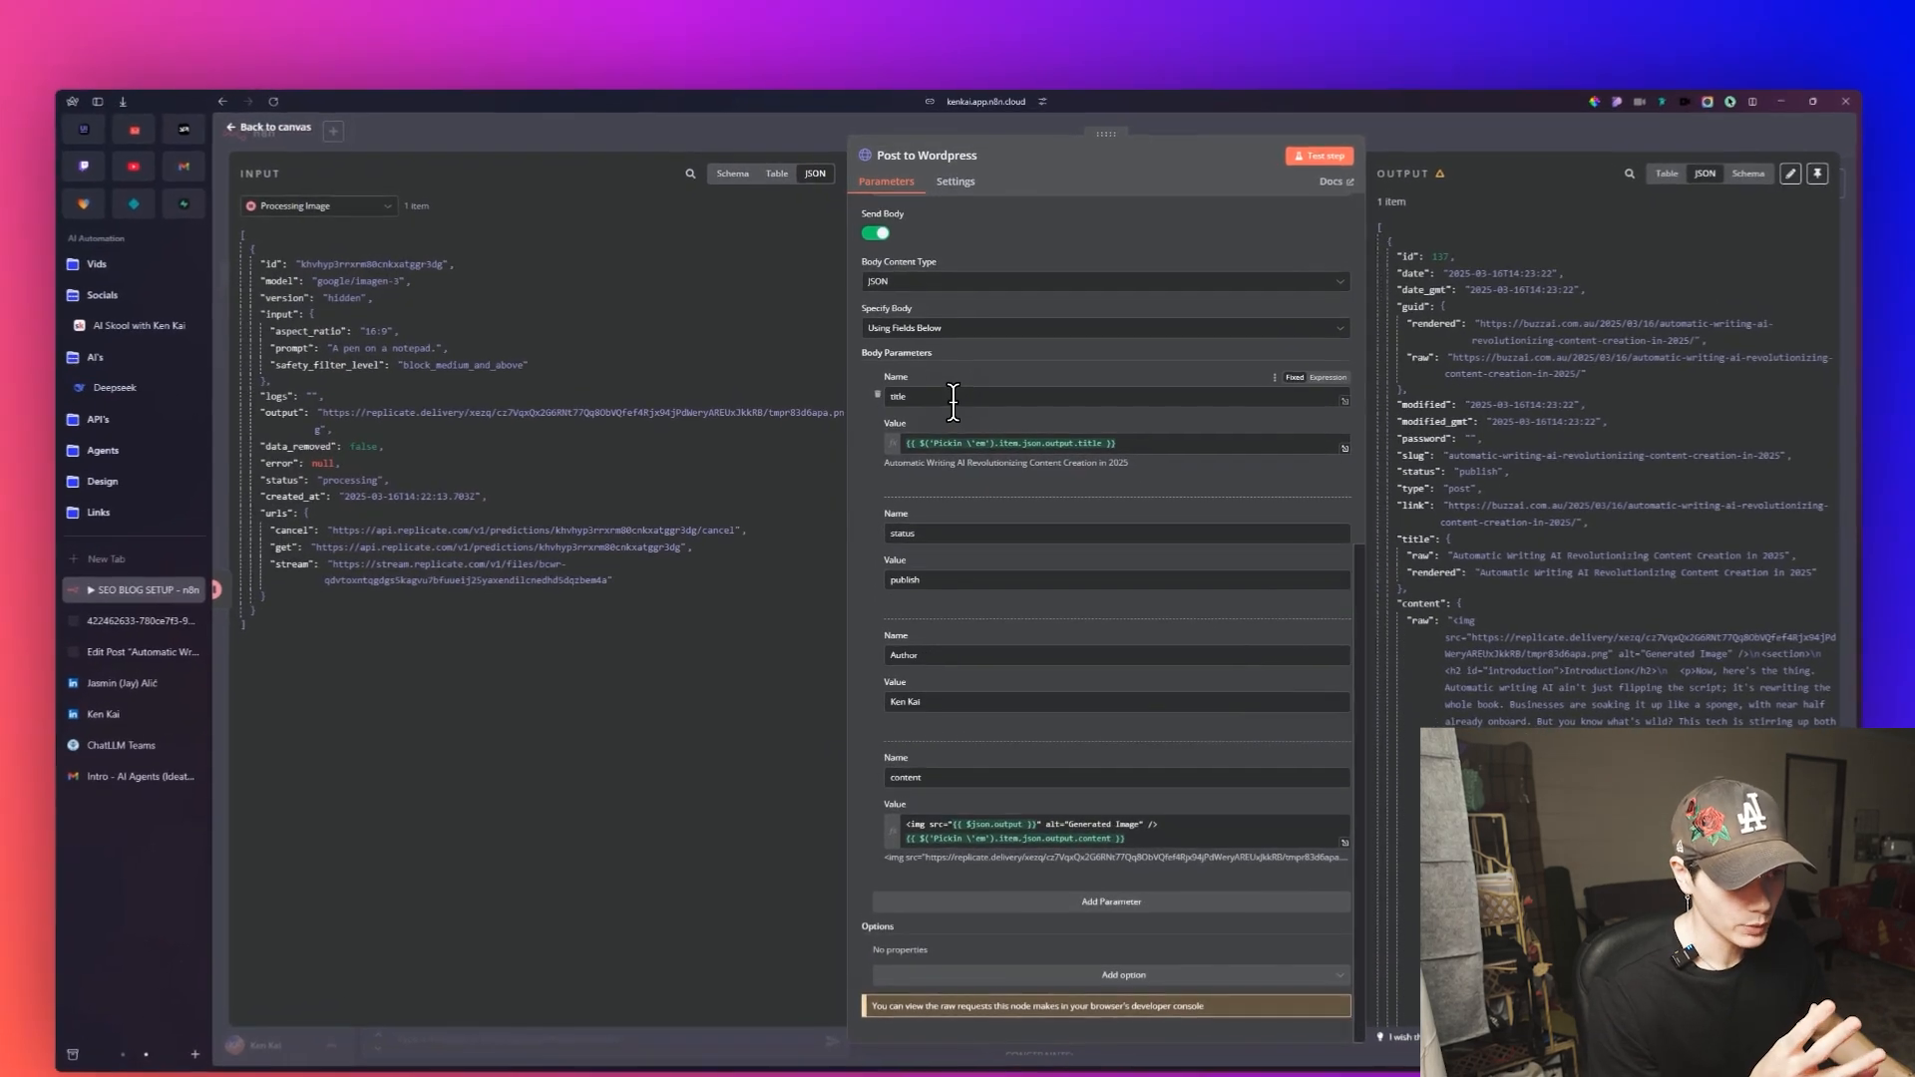
click(972, 446)
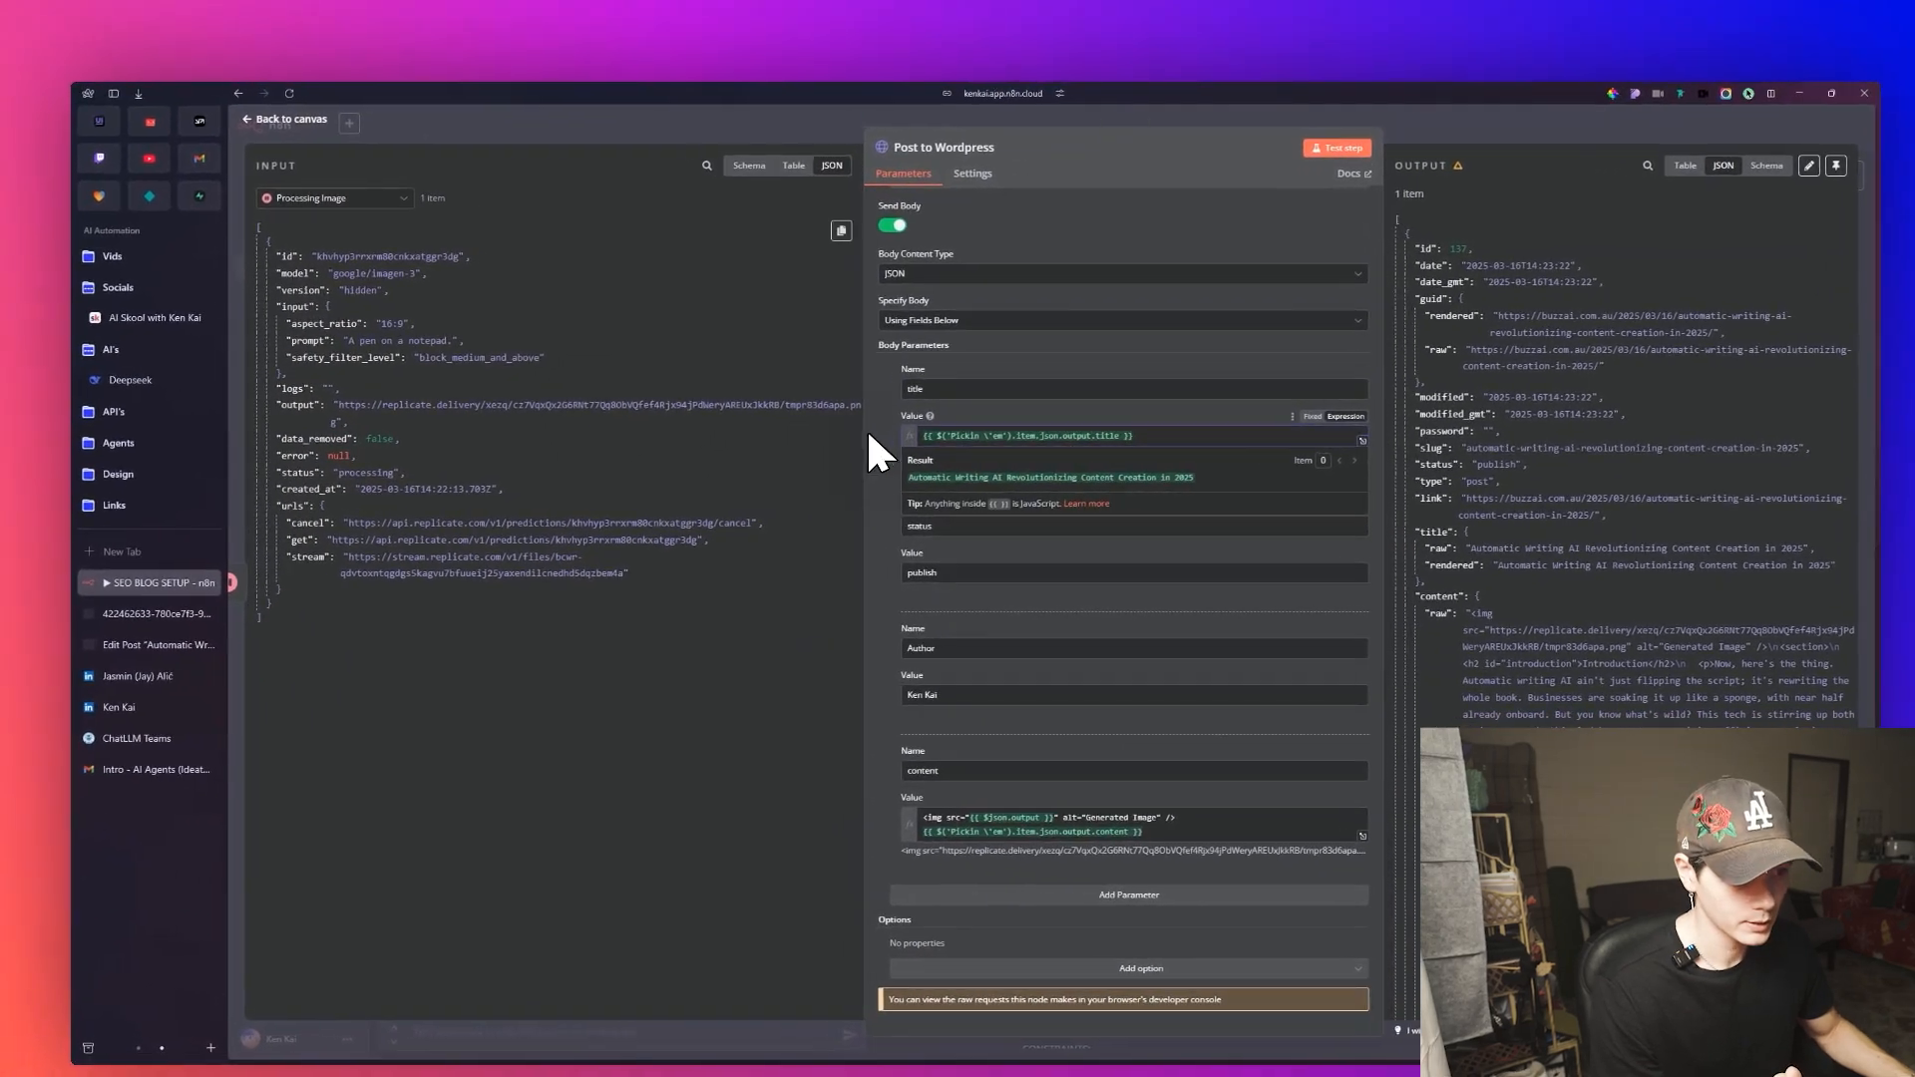
click(930, 467)
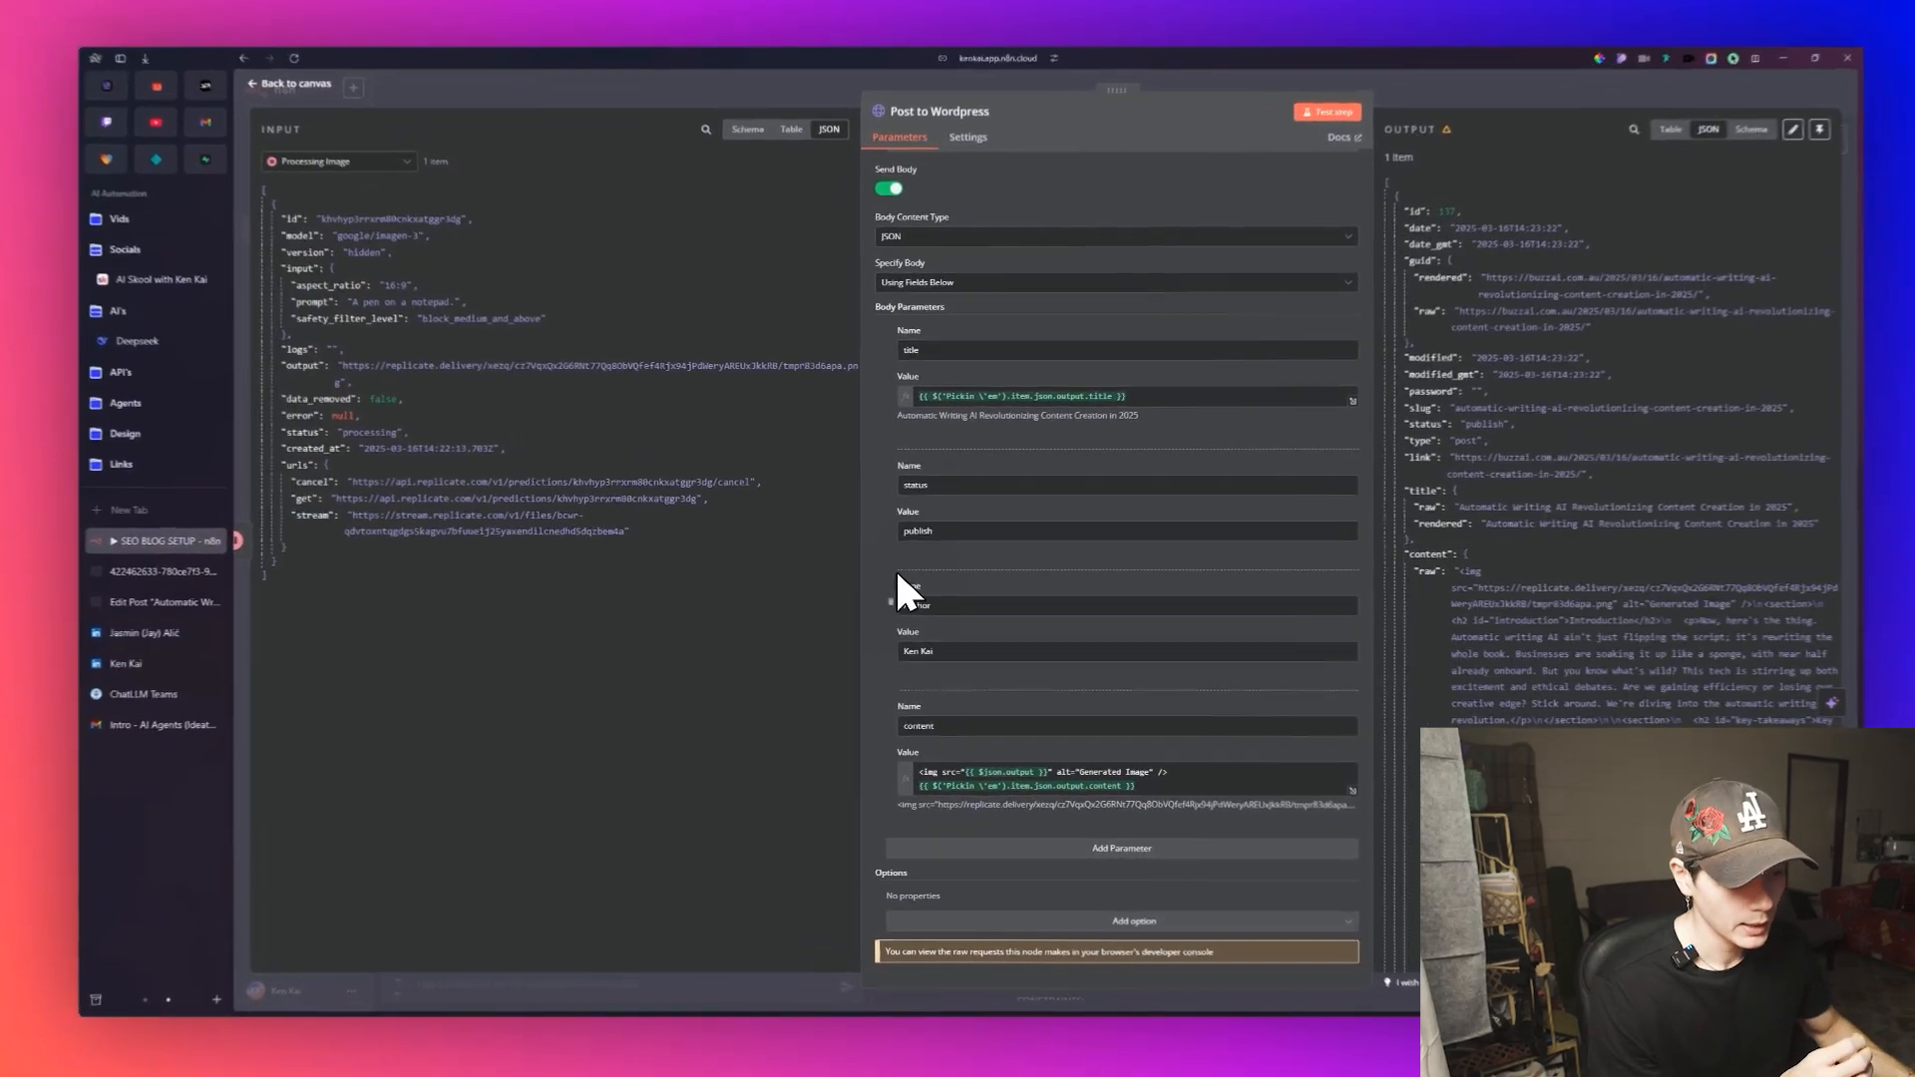
click(941, 604)
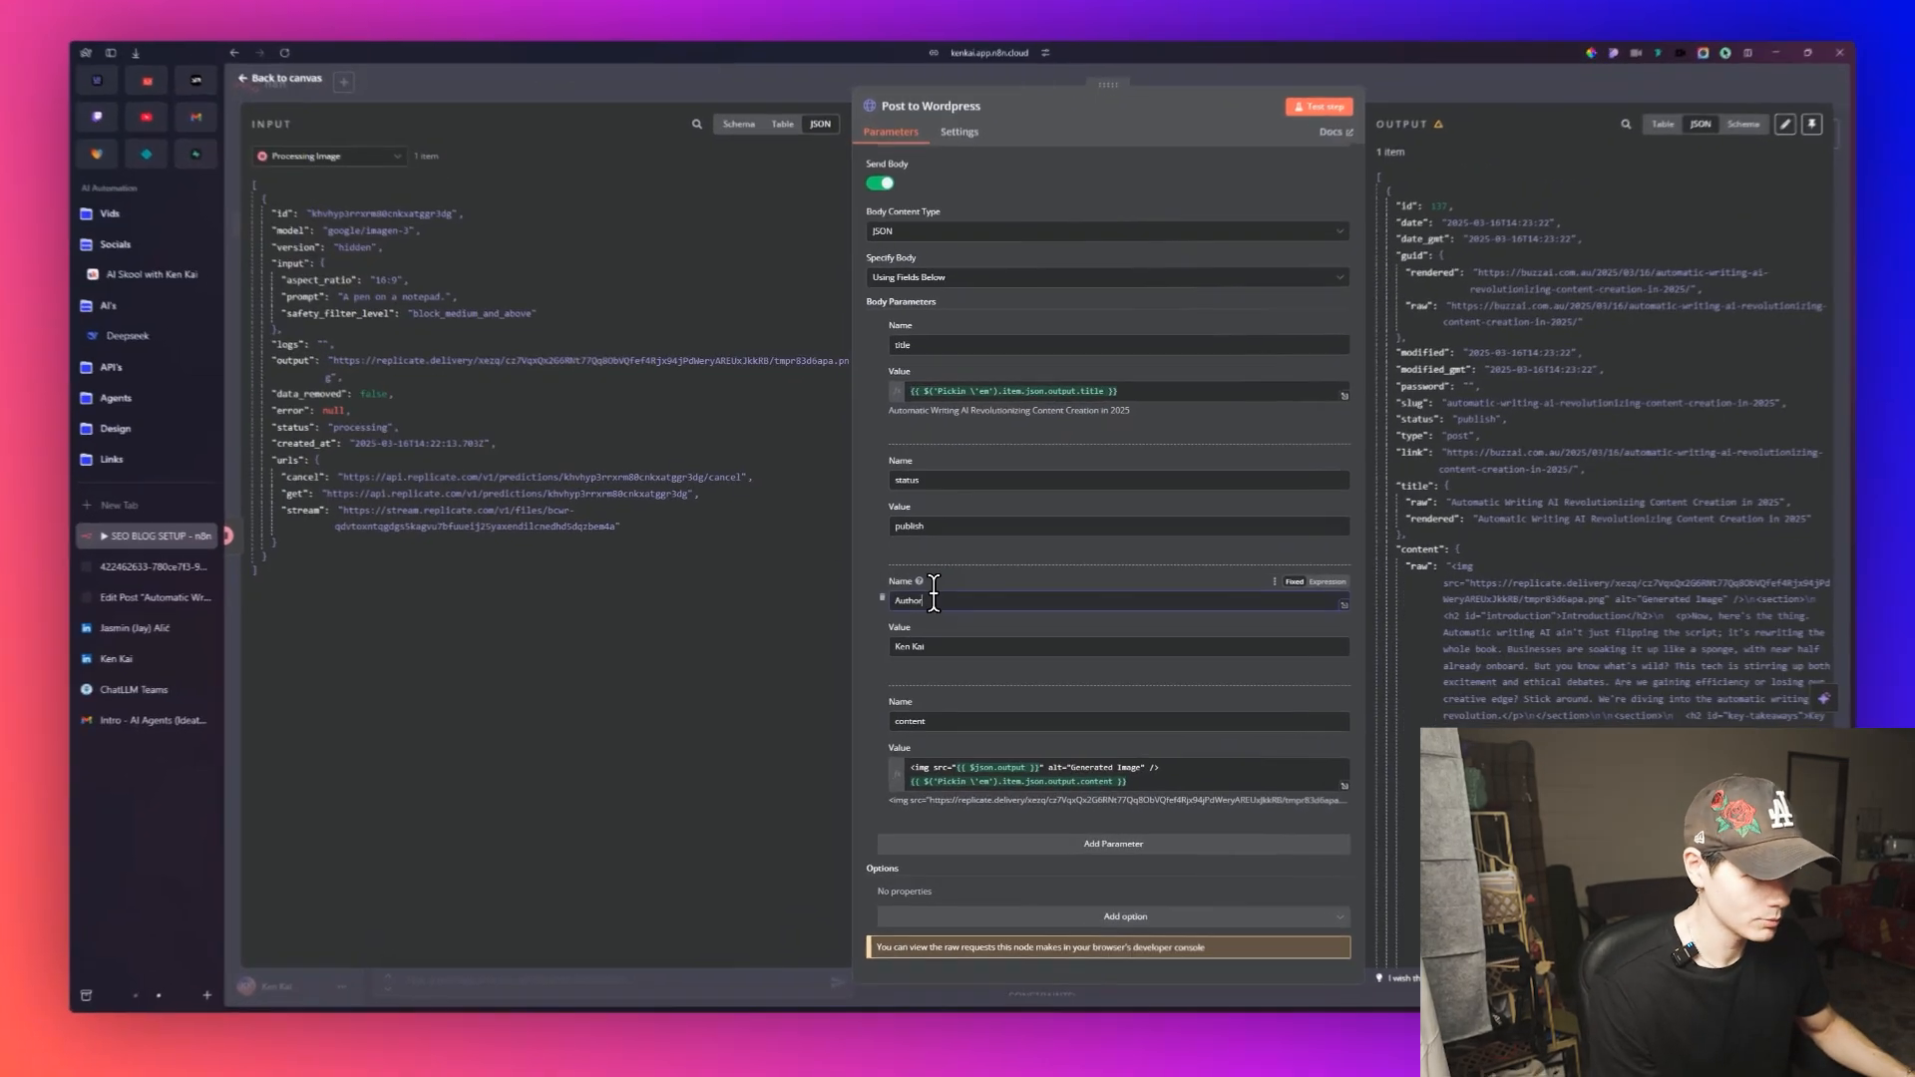
click(924, 654)
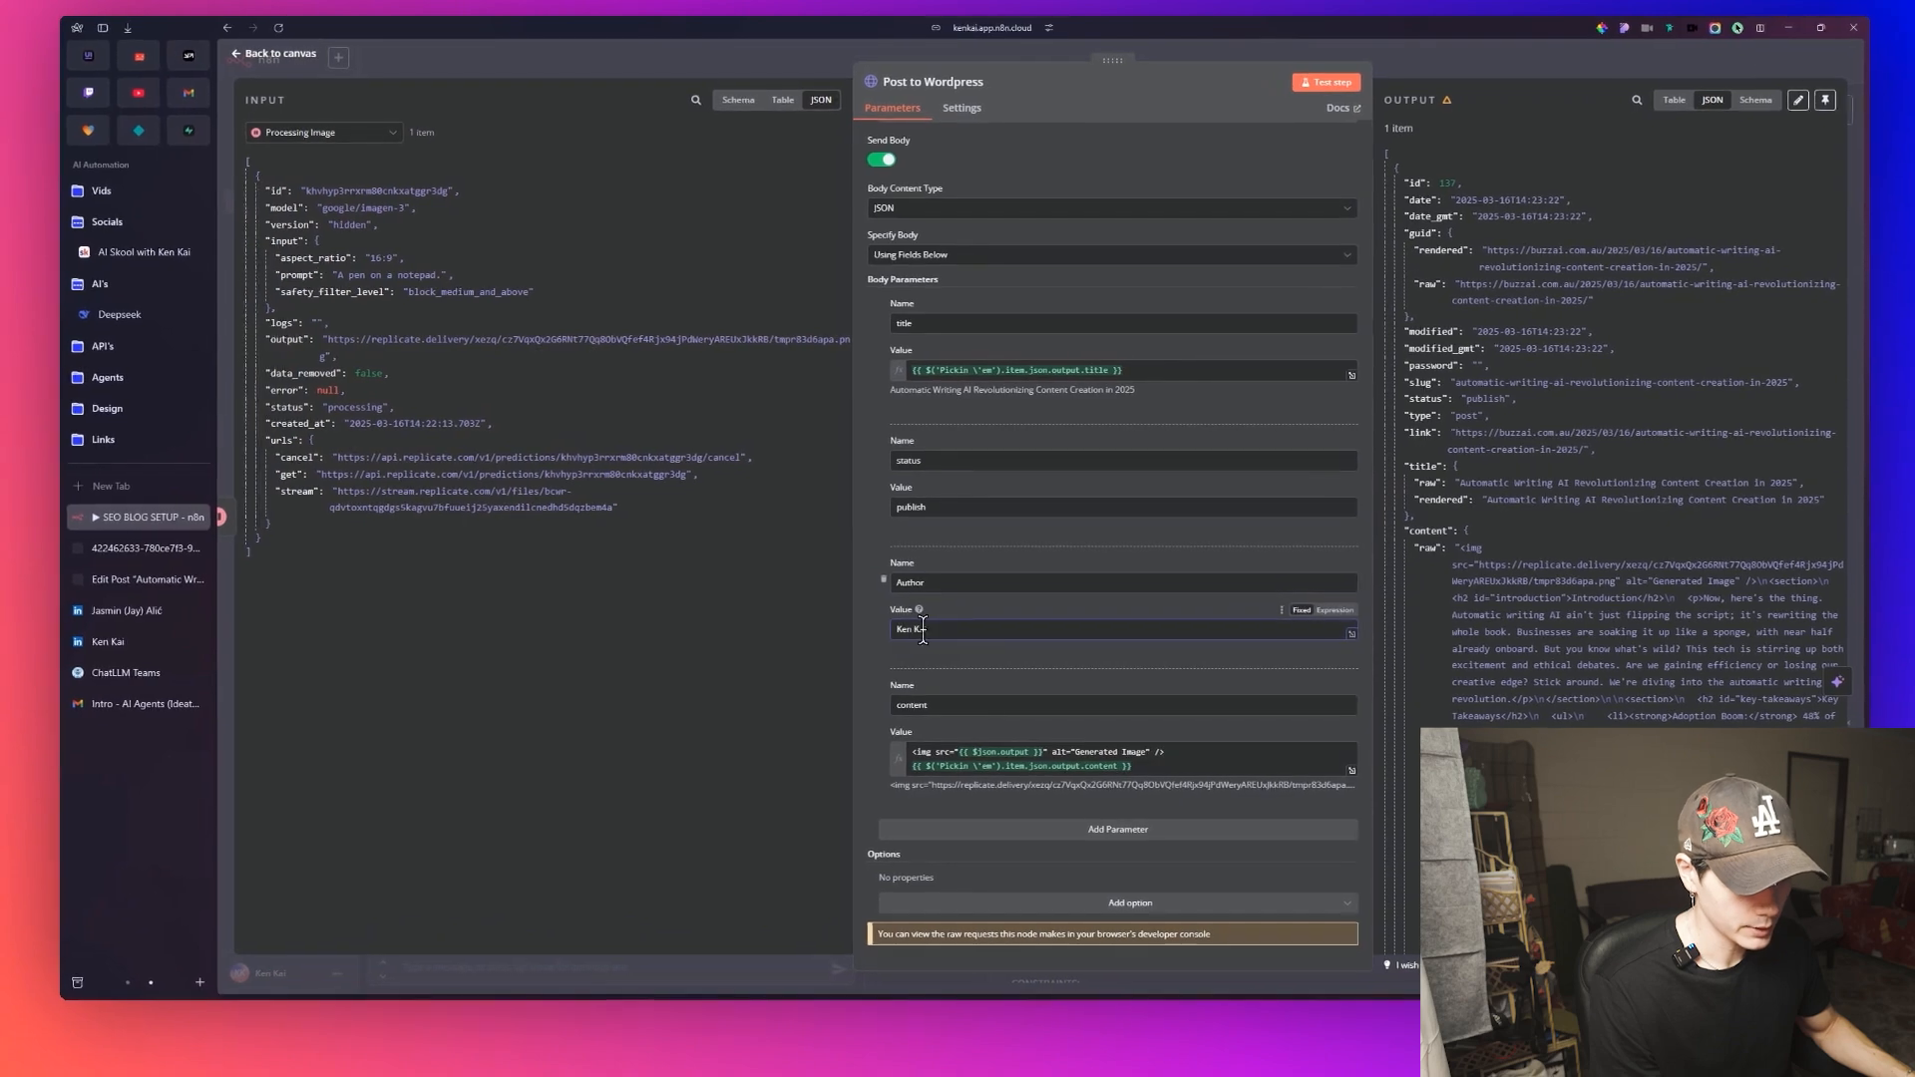
drag(927, 631, 882, 637)
click(881, 641)
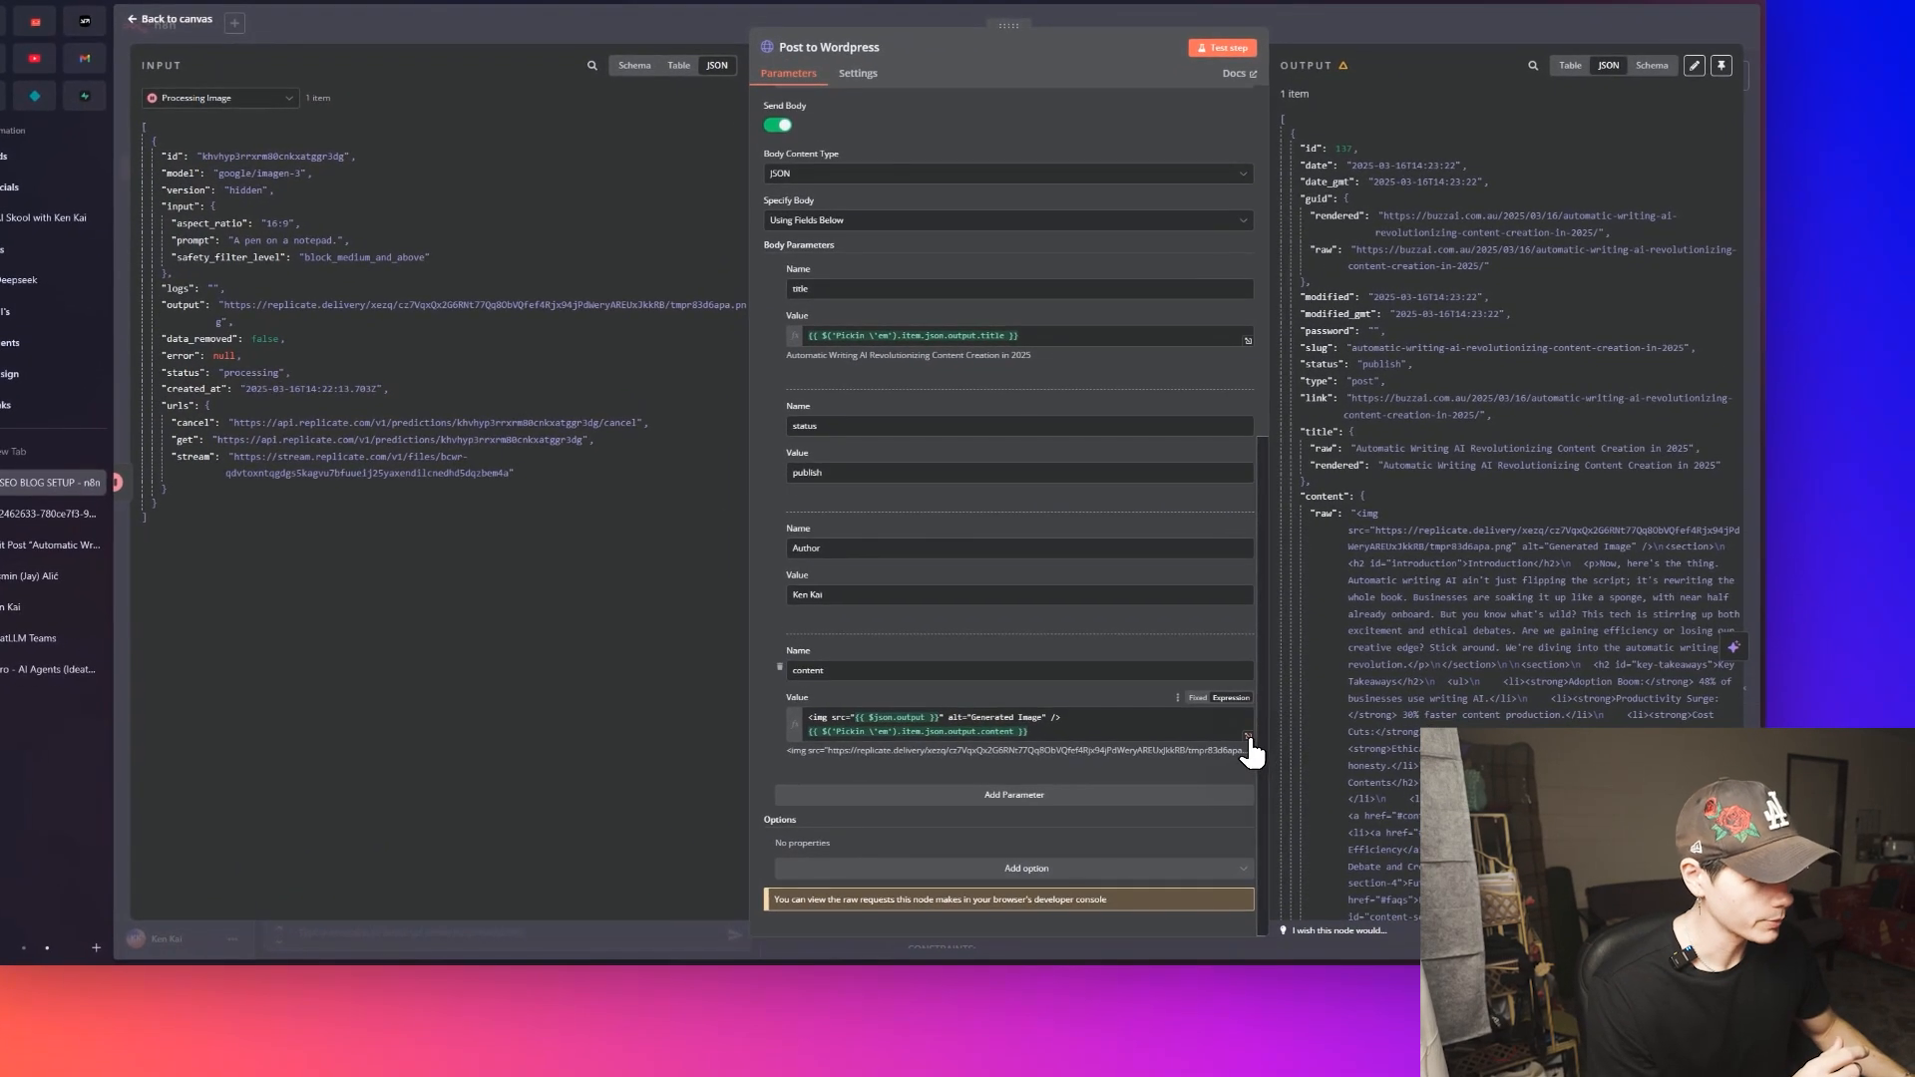
Expand the content body parameter's expression, examine the image tag and article HTML in its result, and return to the canvas.
click(1325, 788)
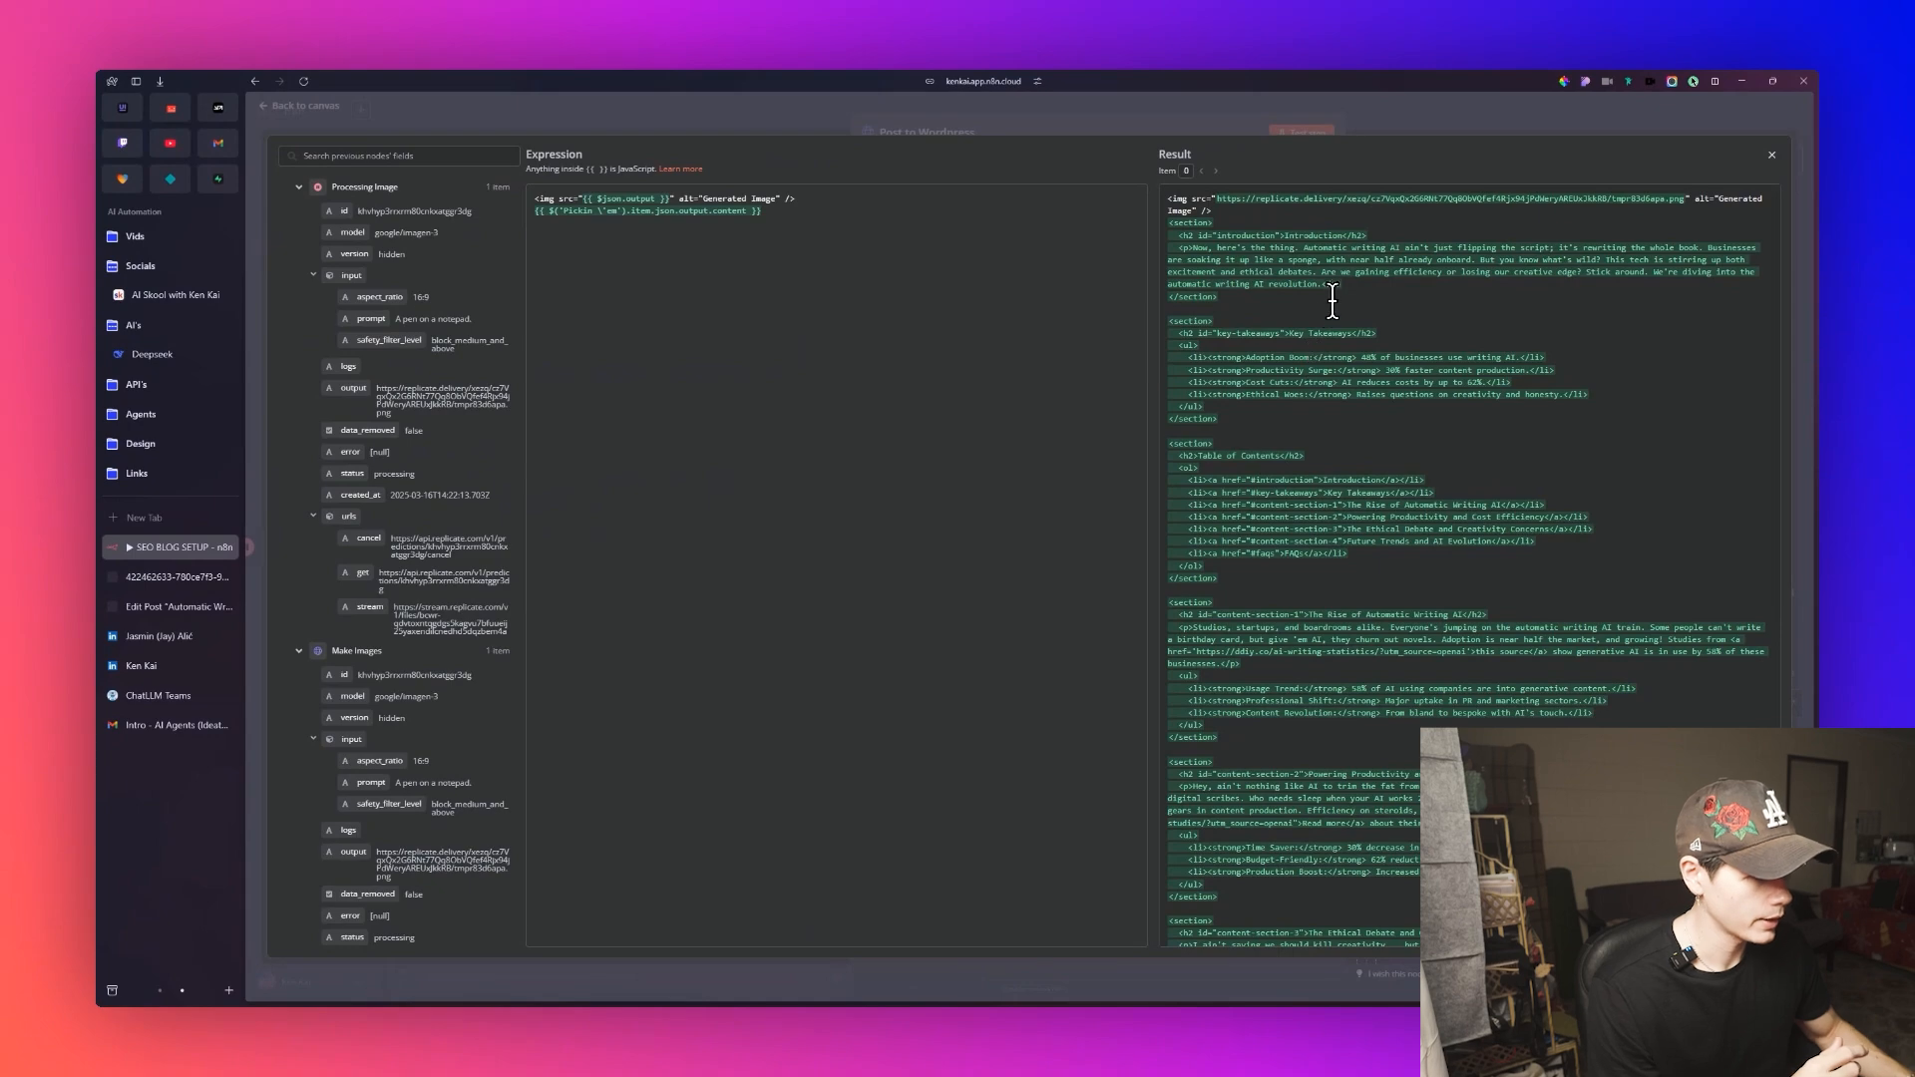
scroll(1331, 300, down, 5)
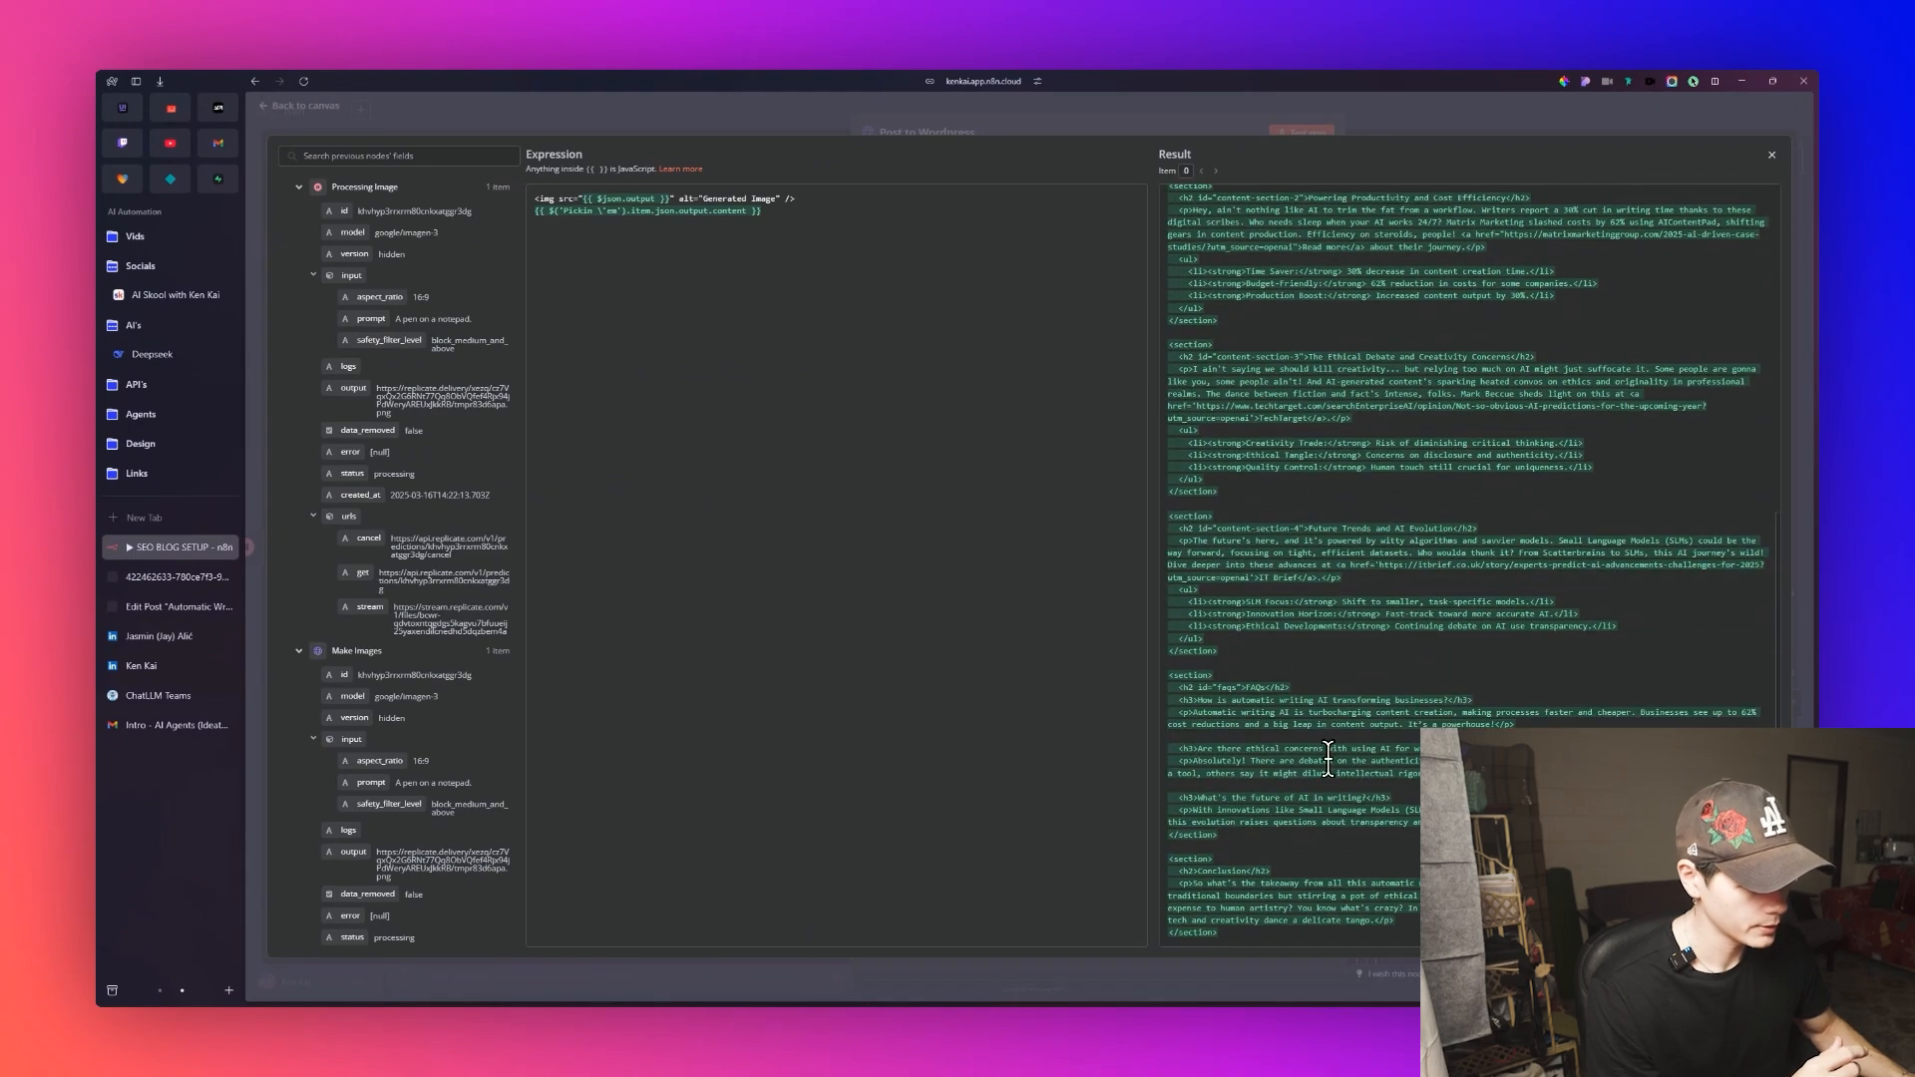
scroll(1281, 841, up, 5)
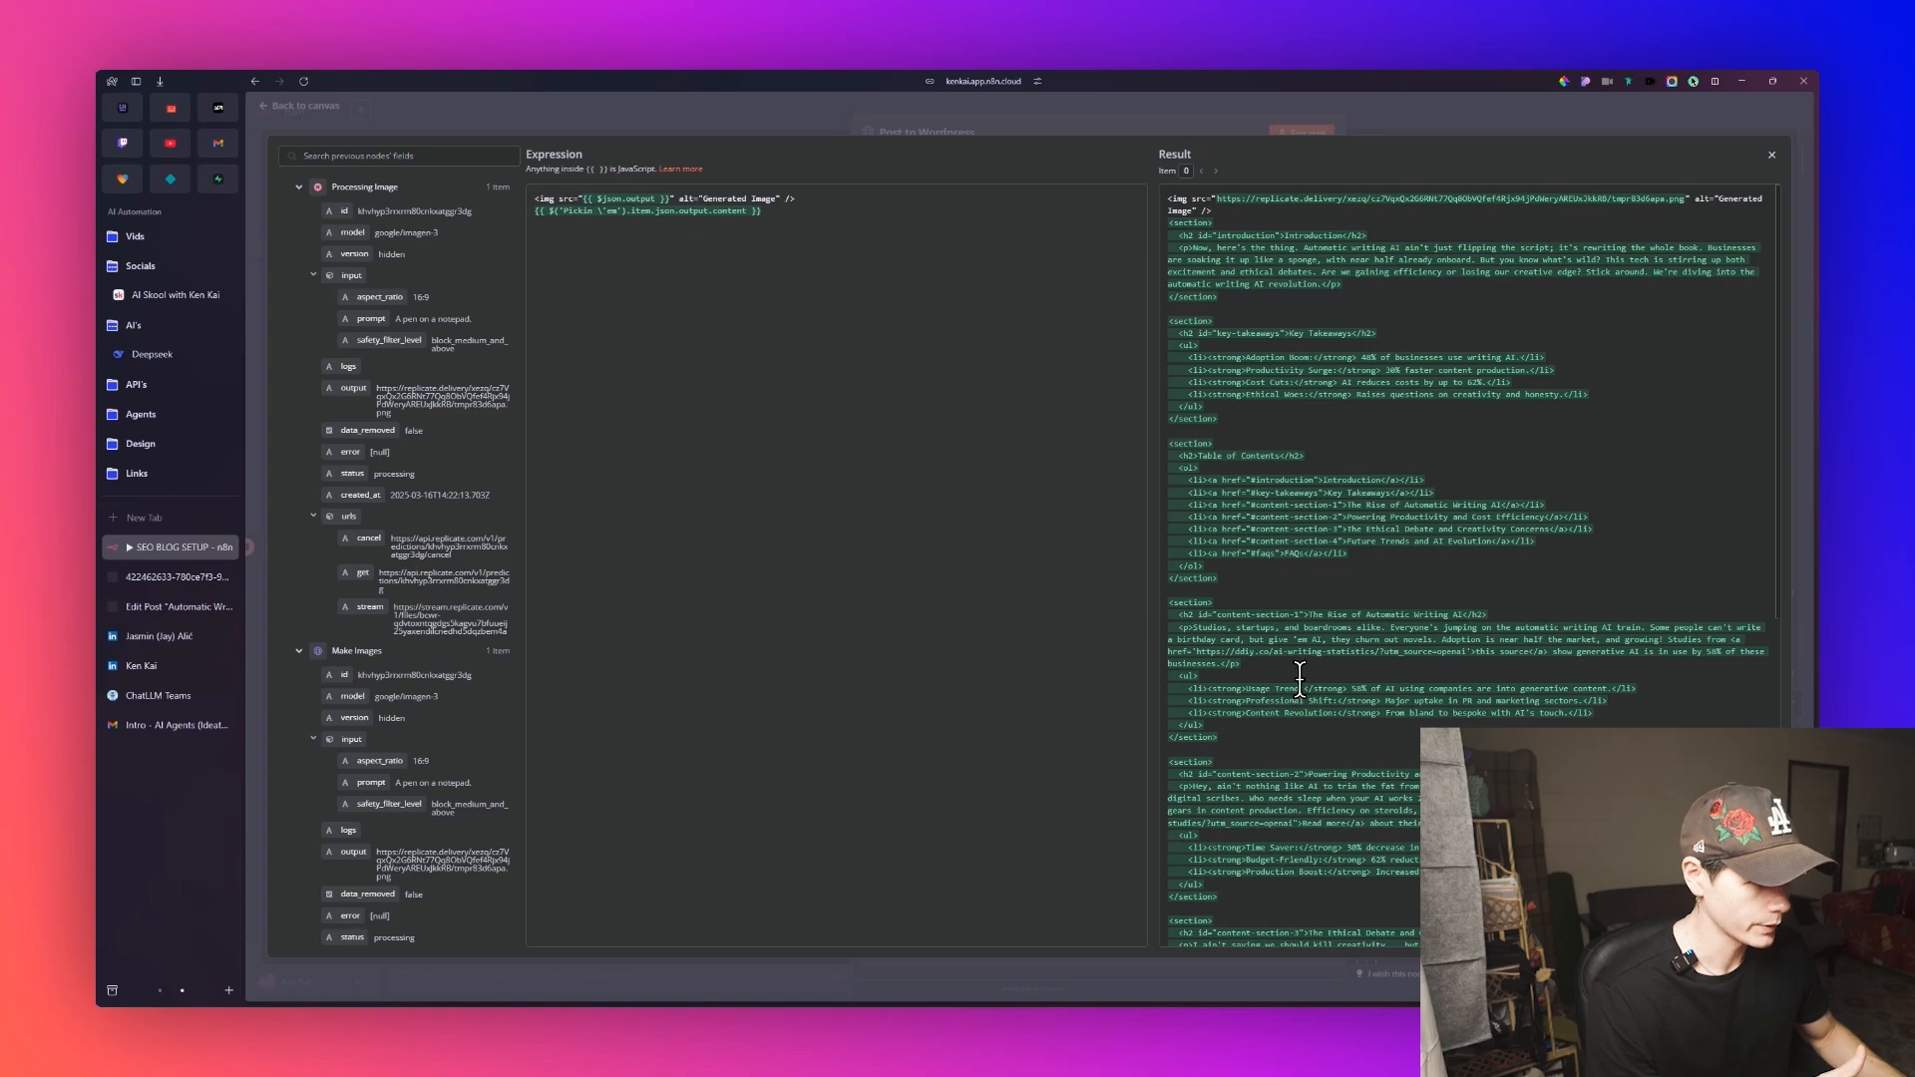
scroll(1300, 679, down, 5)
scroll(1298, 668, up, 5)
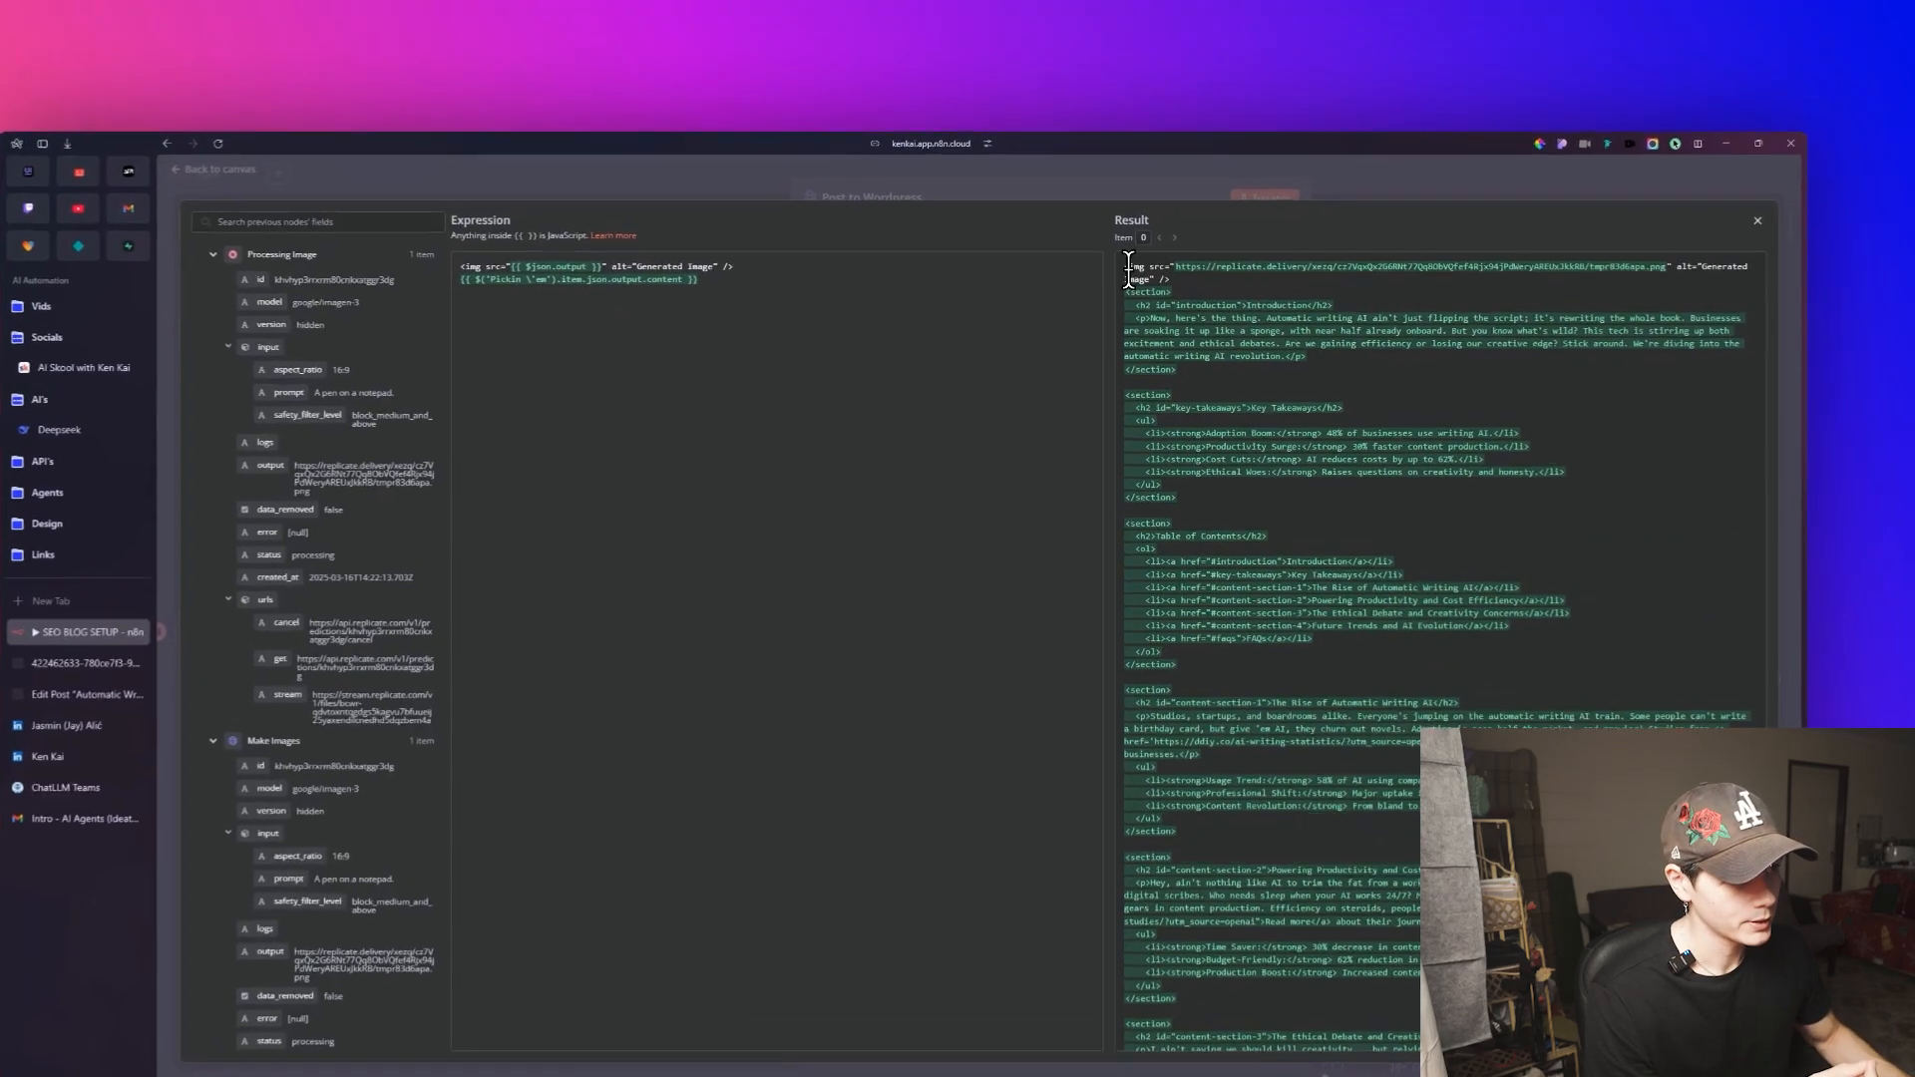
triple_click(1223, 211)
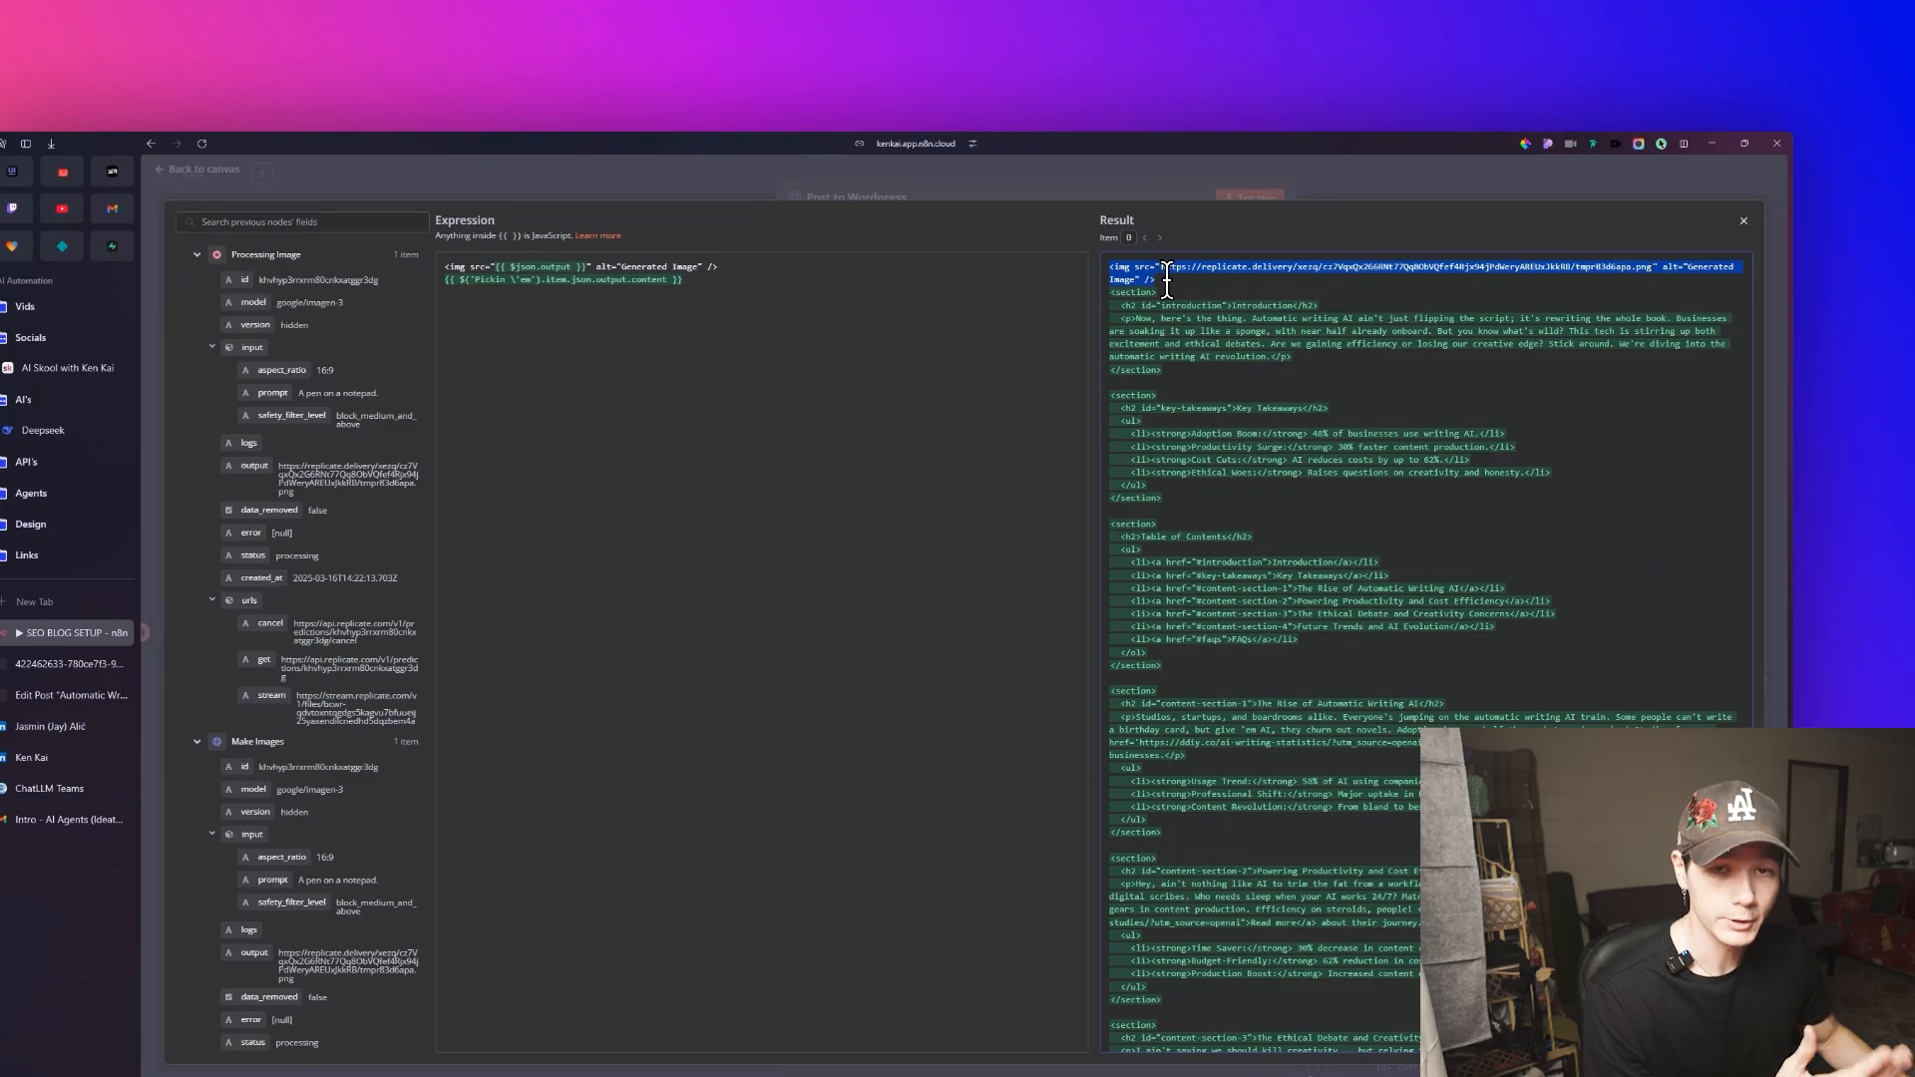
key(Escape)
key(Escape)
Set the name condition in the Get Character node to Kim Kardashian and return to the canvas.
scroll(826, 466, down, 4)
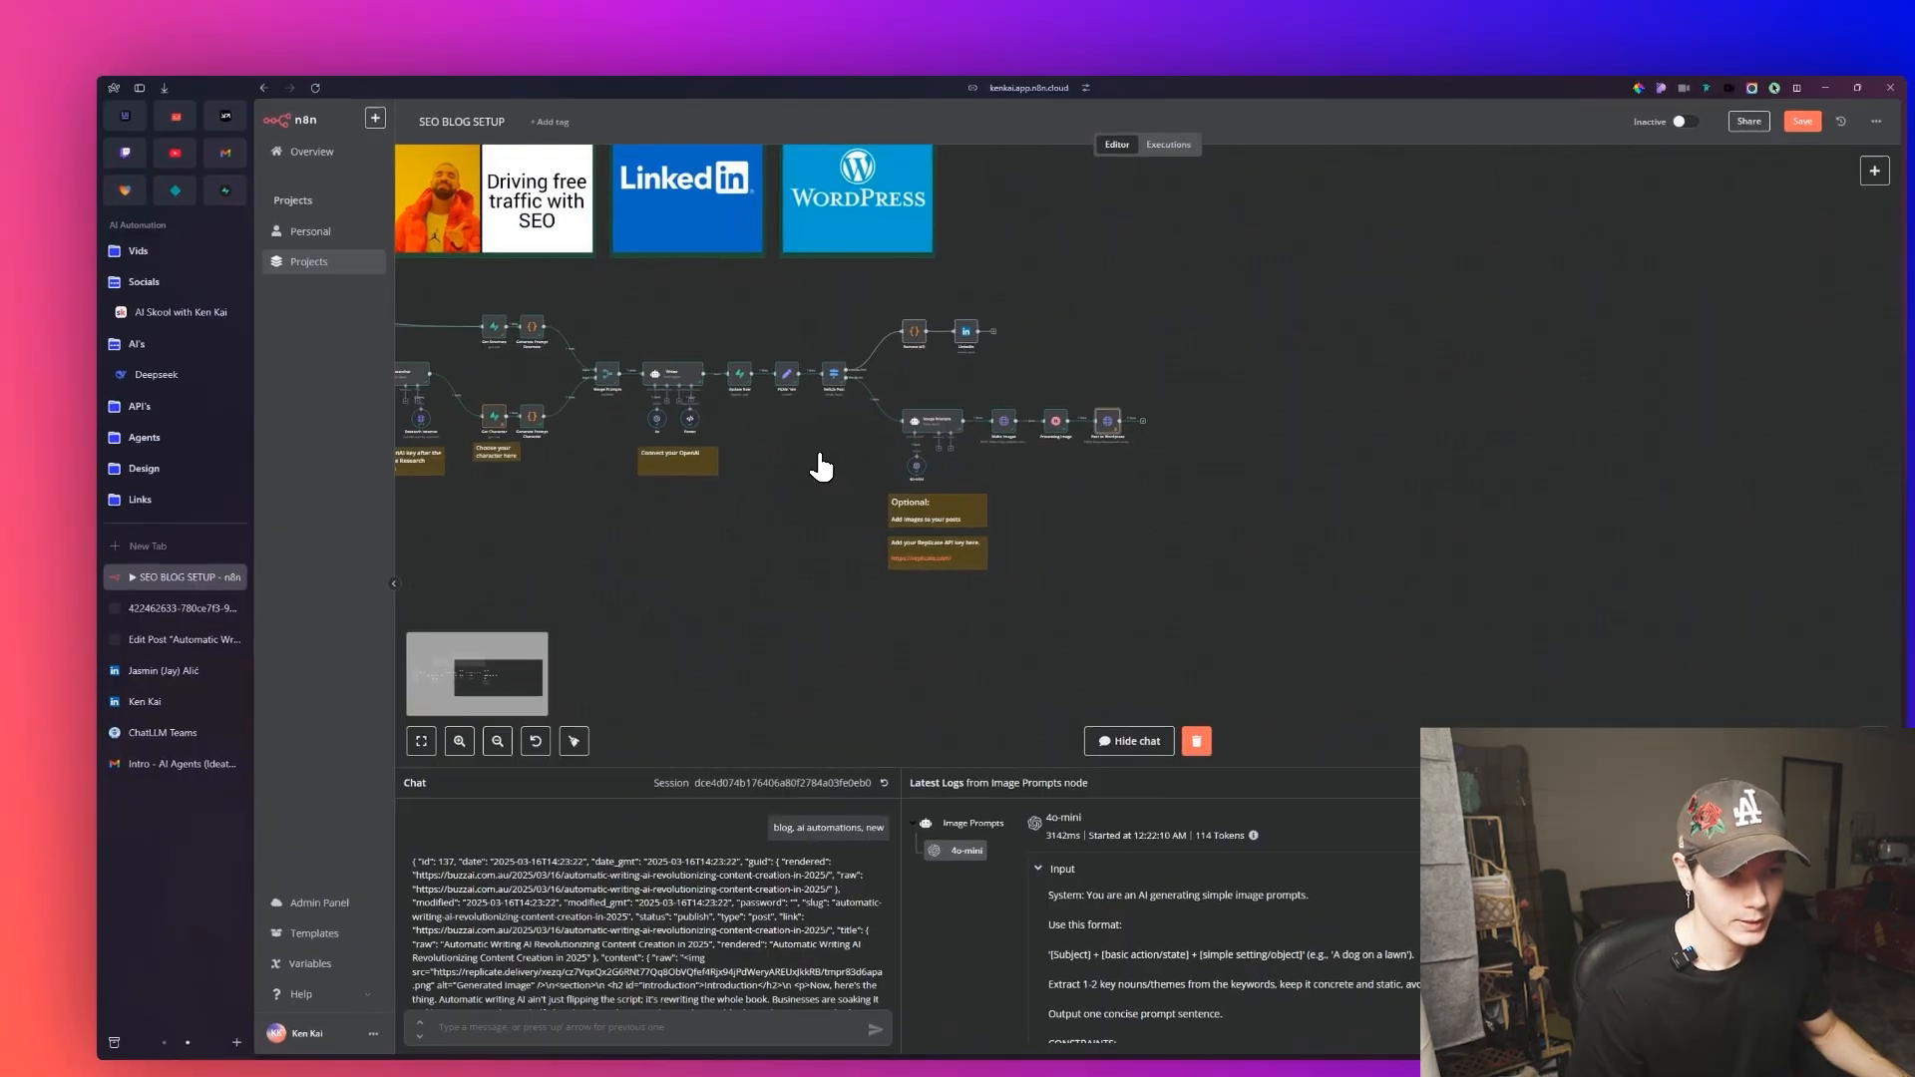
drag(589, 493, 936, 578)
scroll(818, 473, up, 2)
scroll(1160, 508, up, 3)
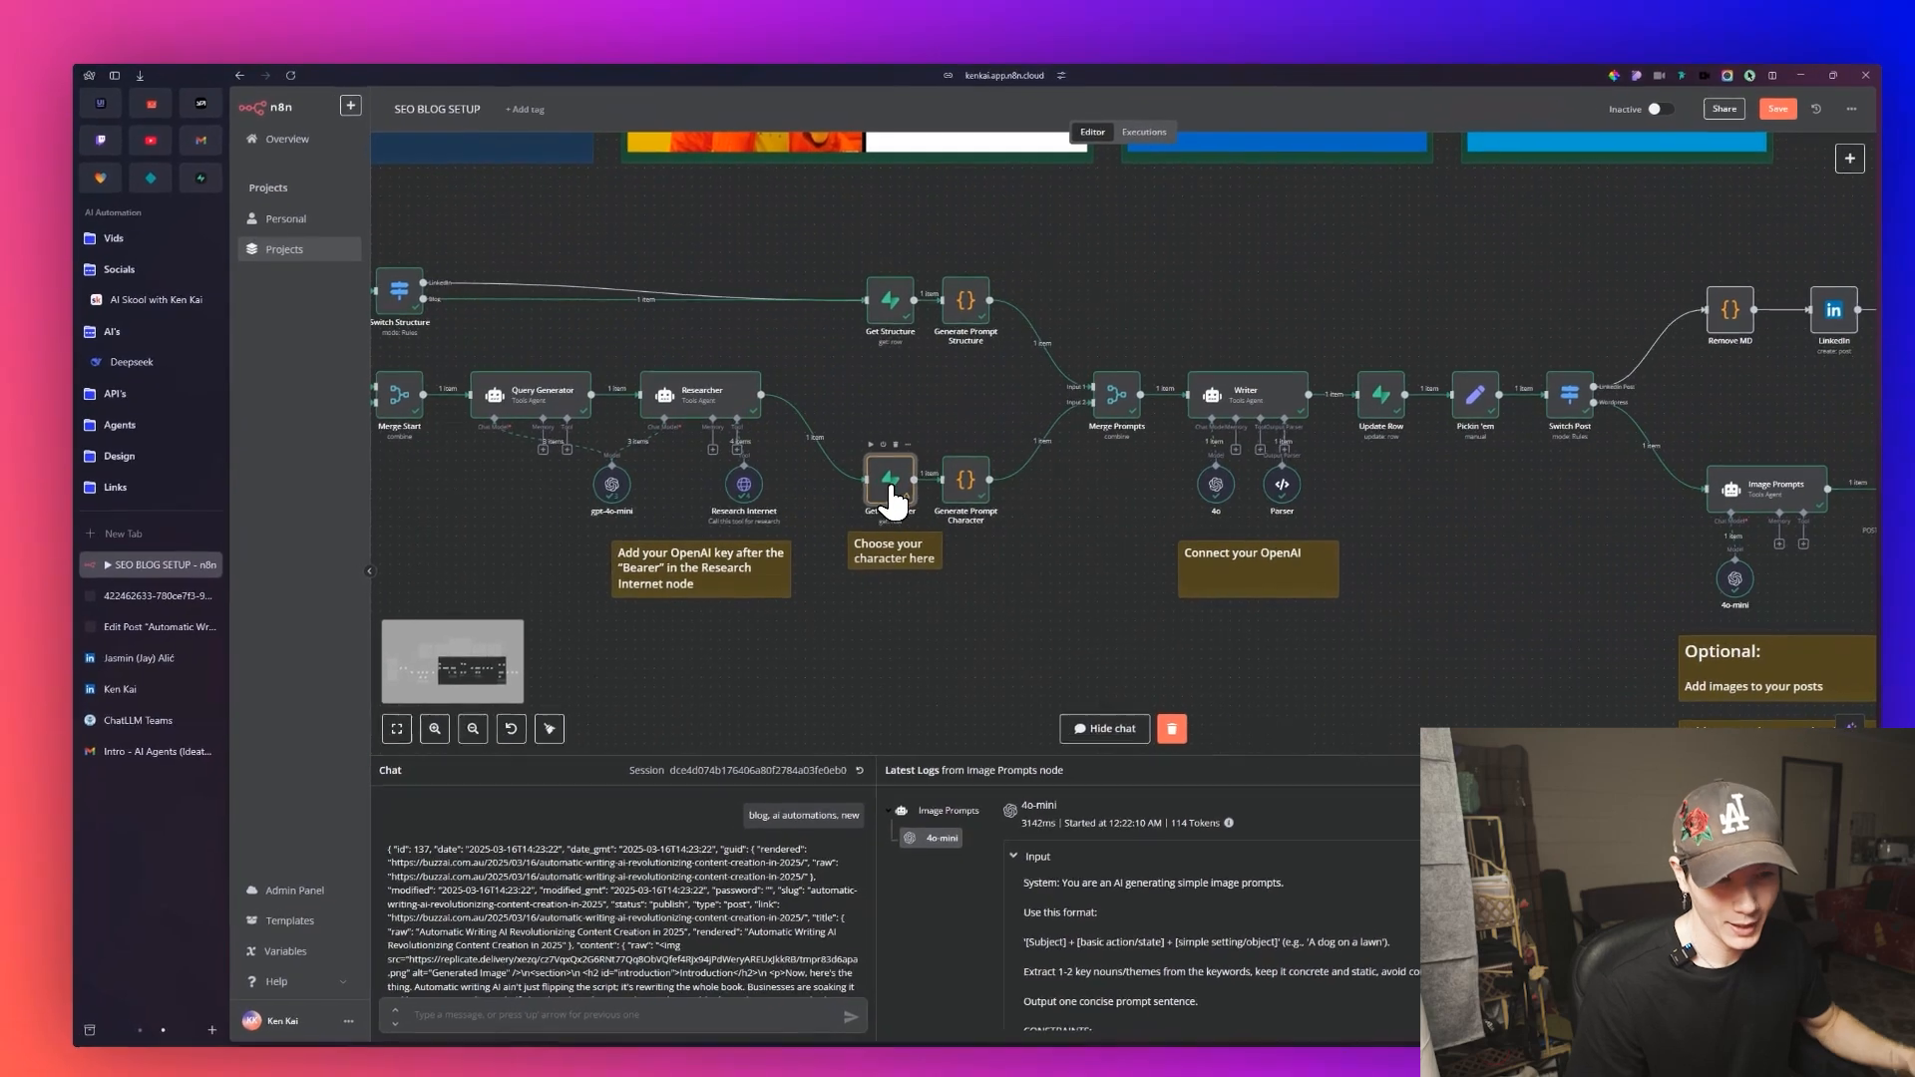
double_click(826, 489)
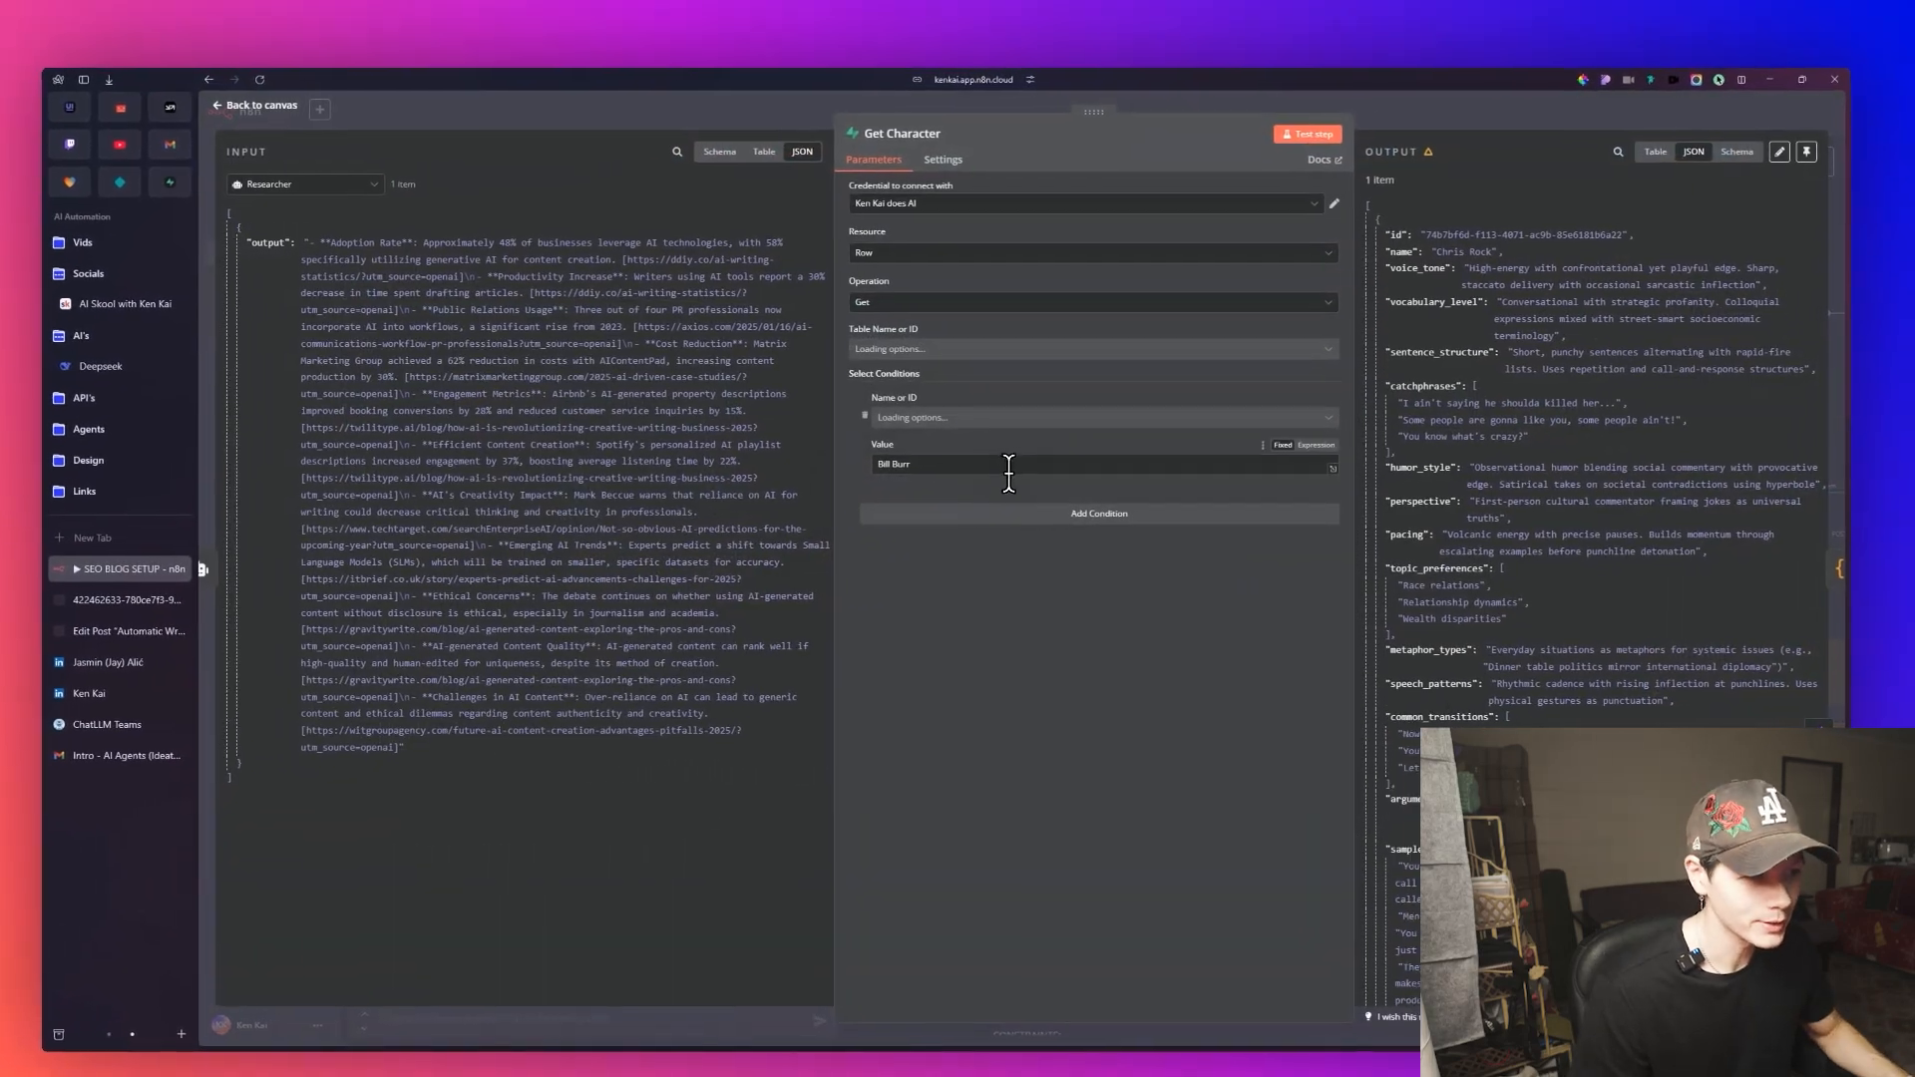
key(ctrl+a)
text(Kim Kardh)
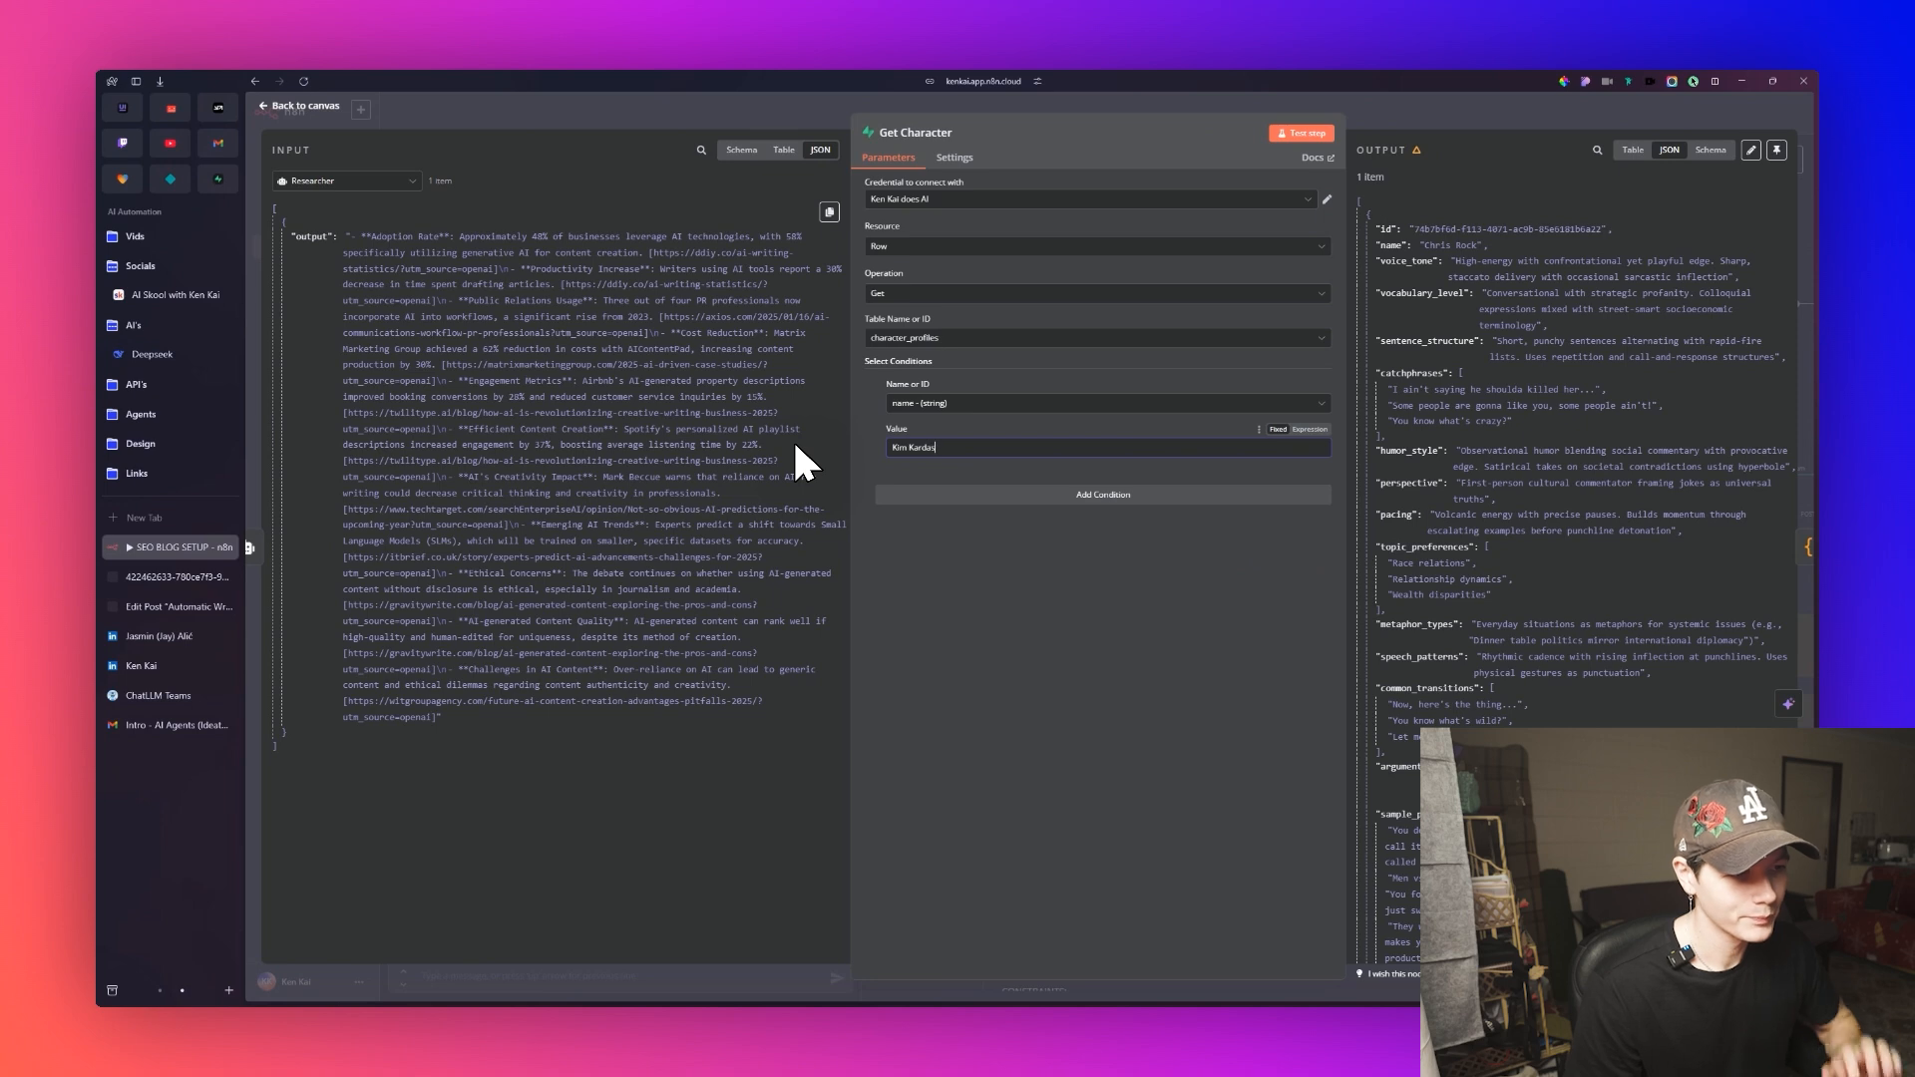
text(ashian)
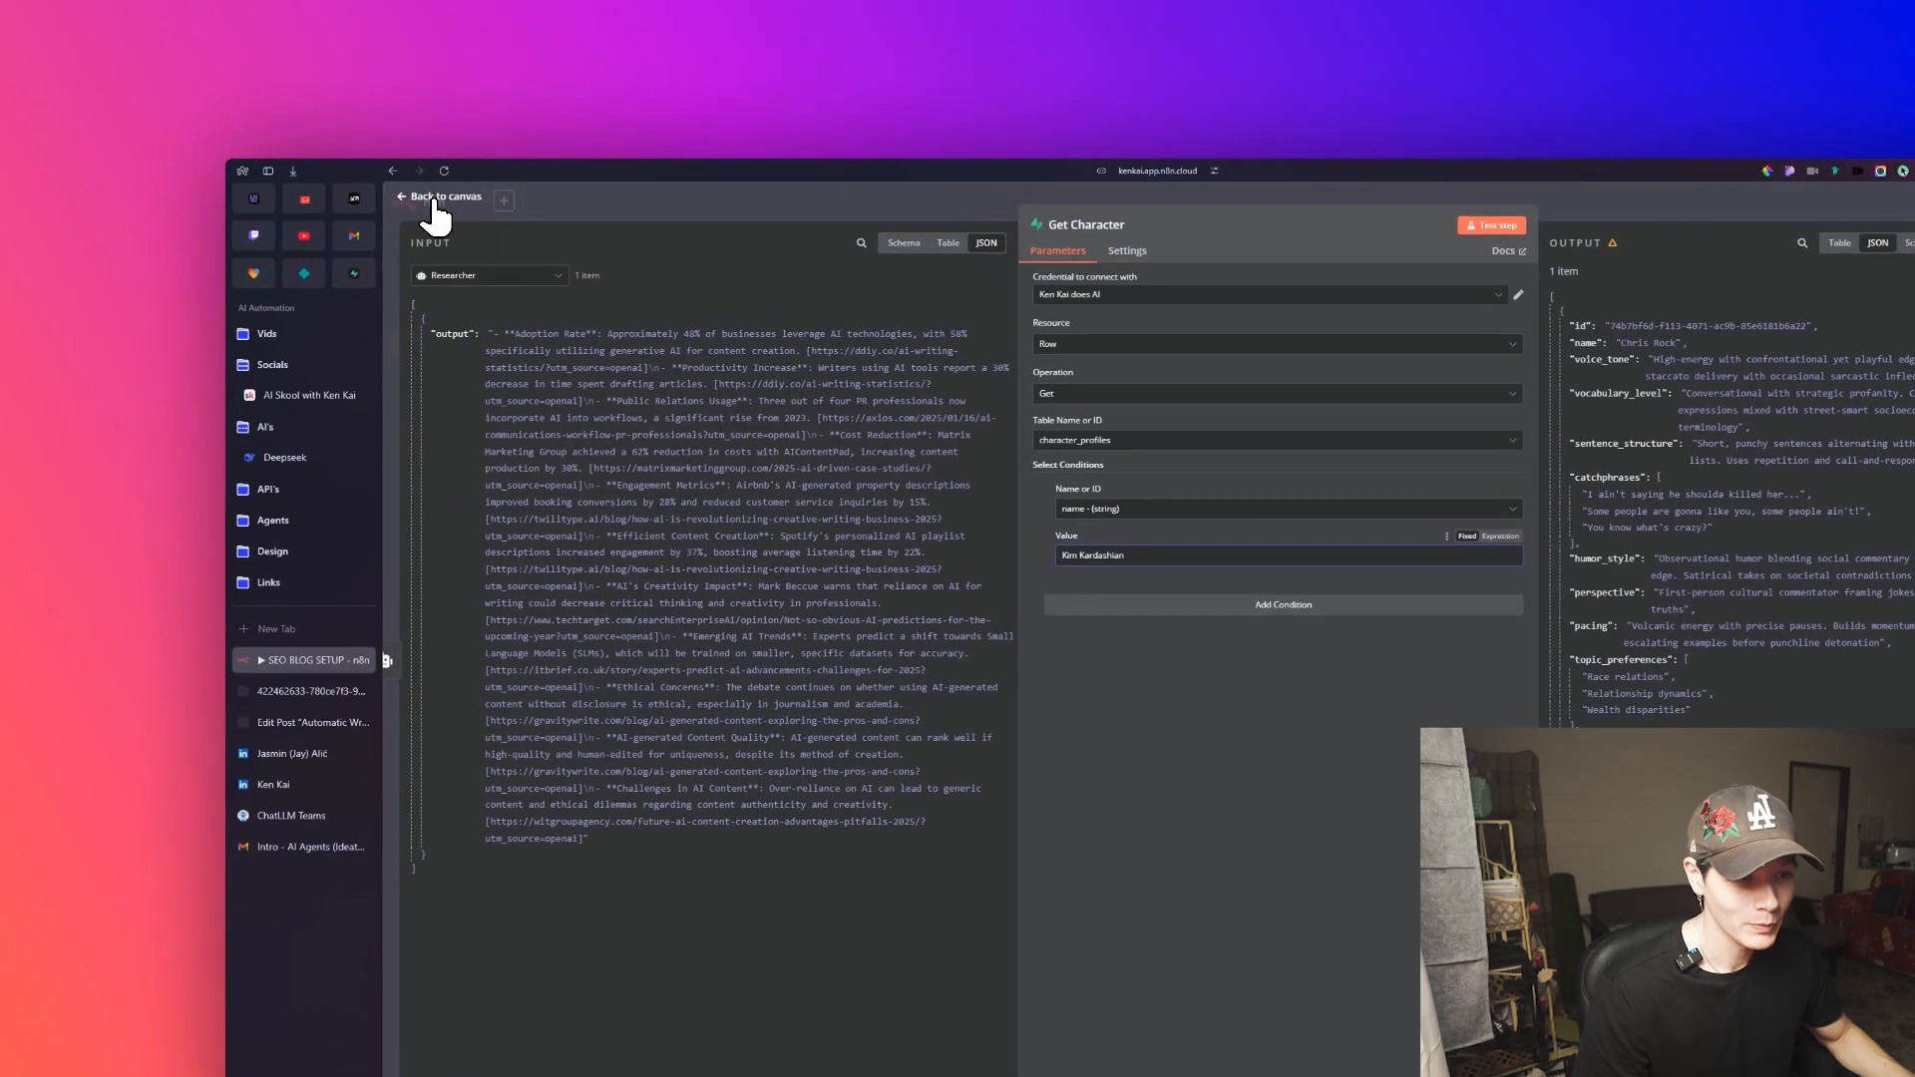
click(299, 105)
scroll(1120, 620, down, 6)
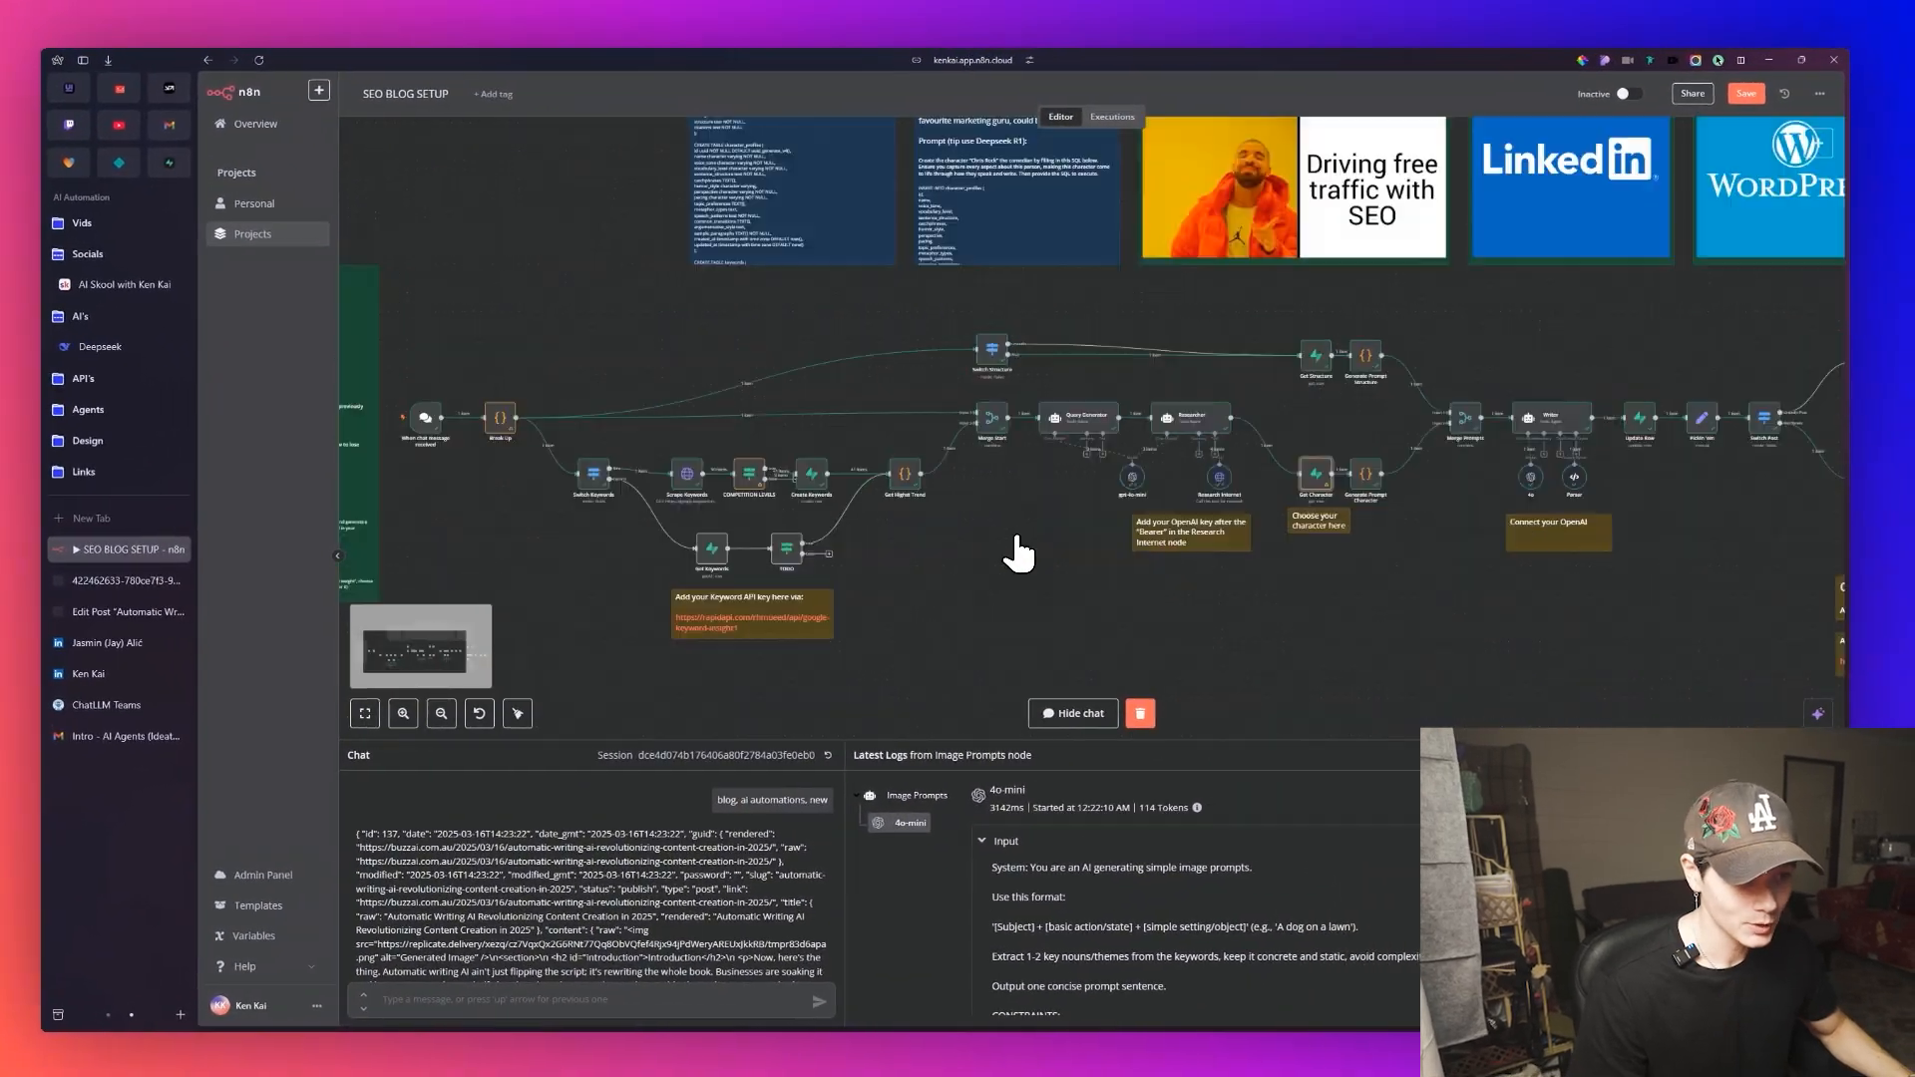
Check the structure types and keywords in Supabase, and send the chat message "linkedin normal, ai automations, current" to run the workflow.
drag(863, 658, 1042, 628)
drag(940, 556, 900, 571)
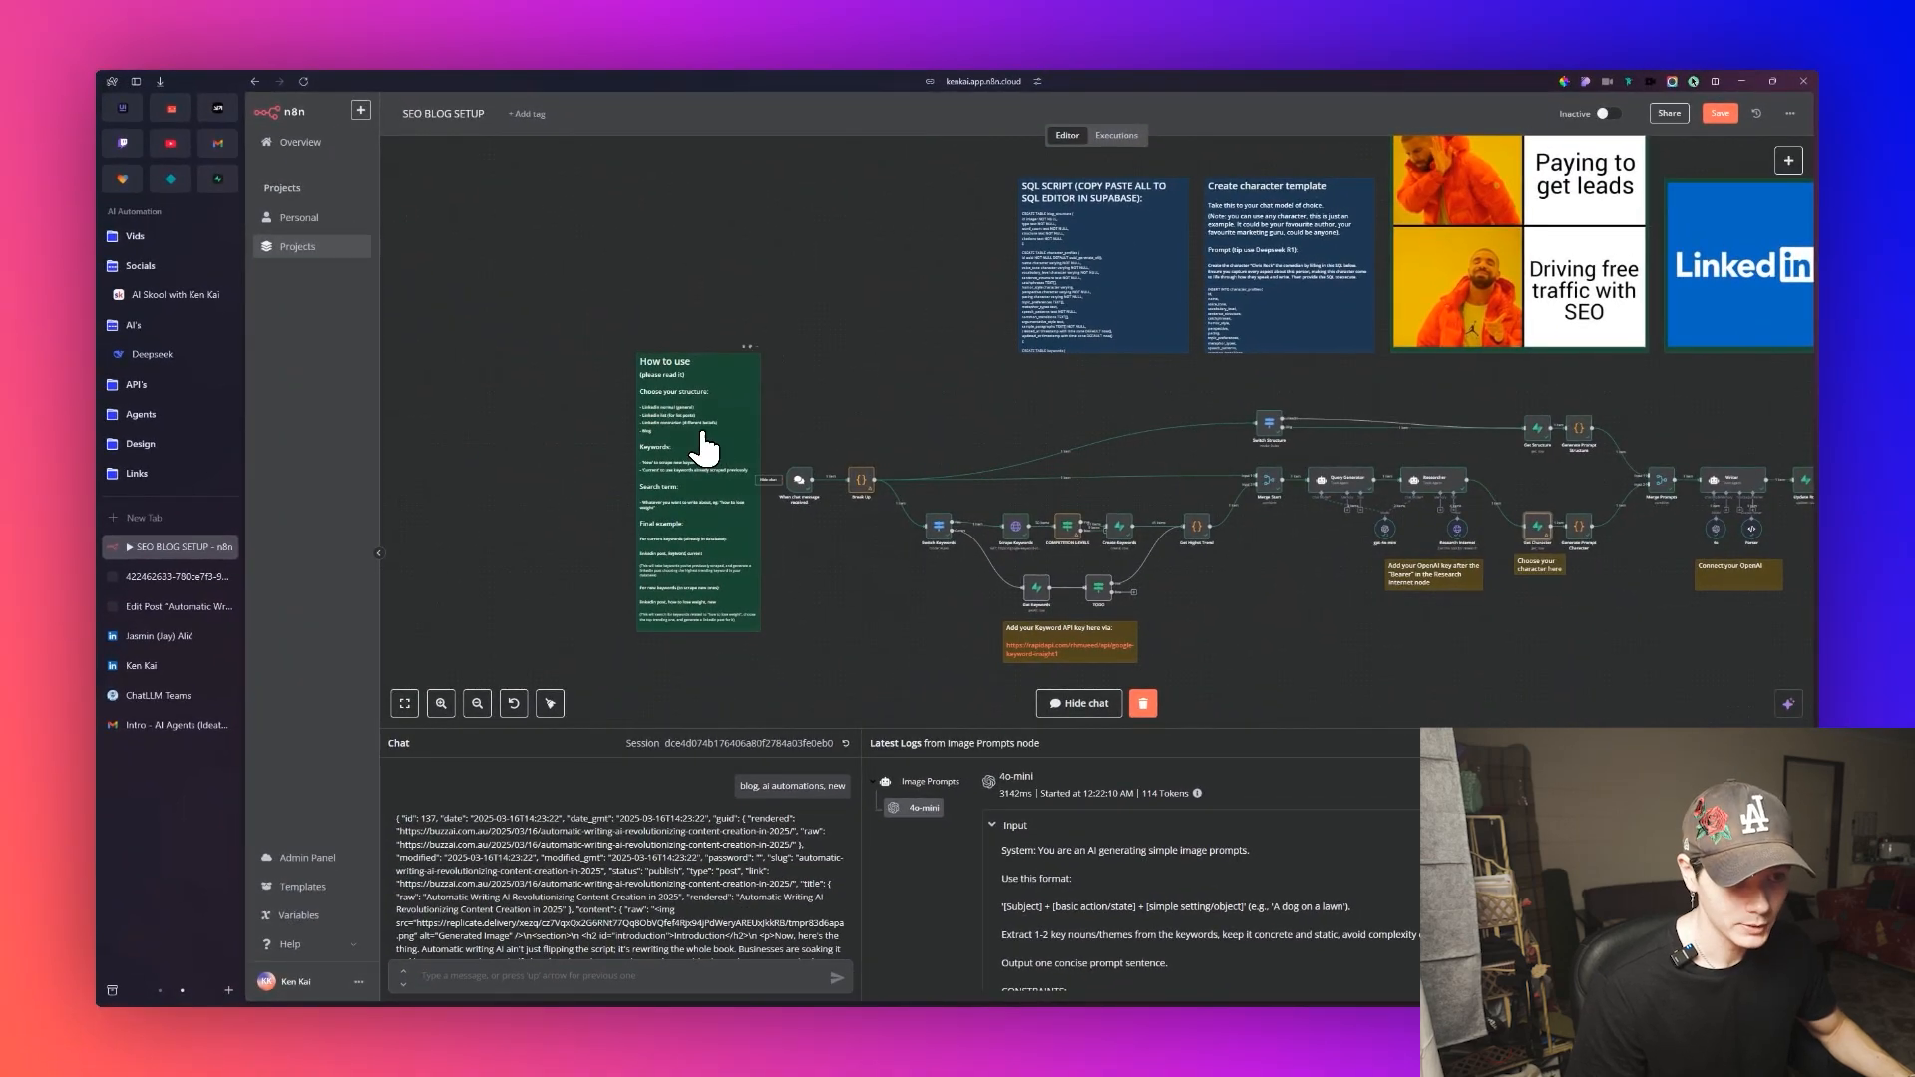
scroll(684, 428, up, 5)
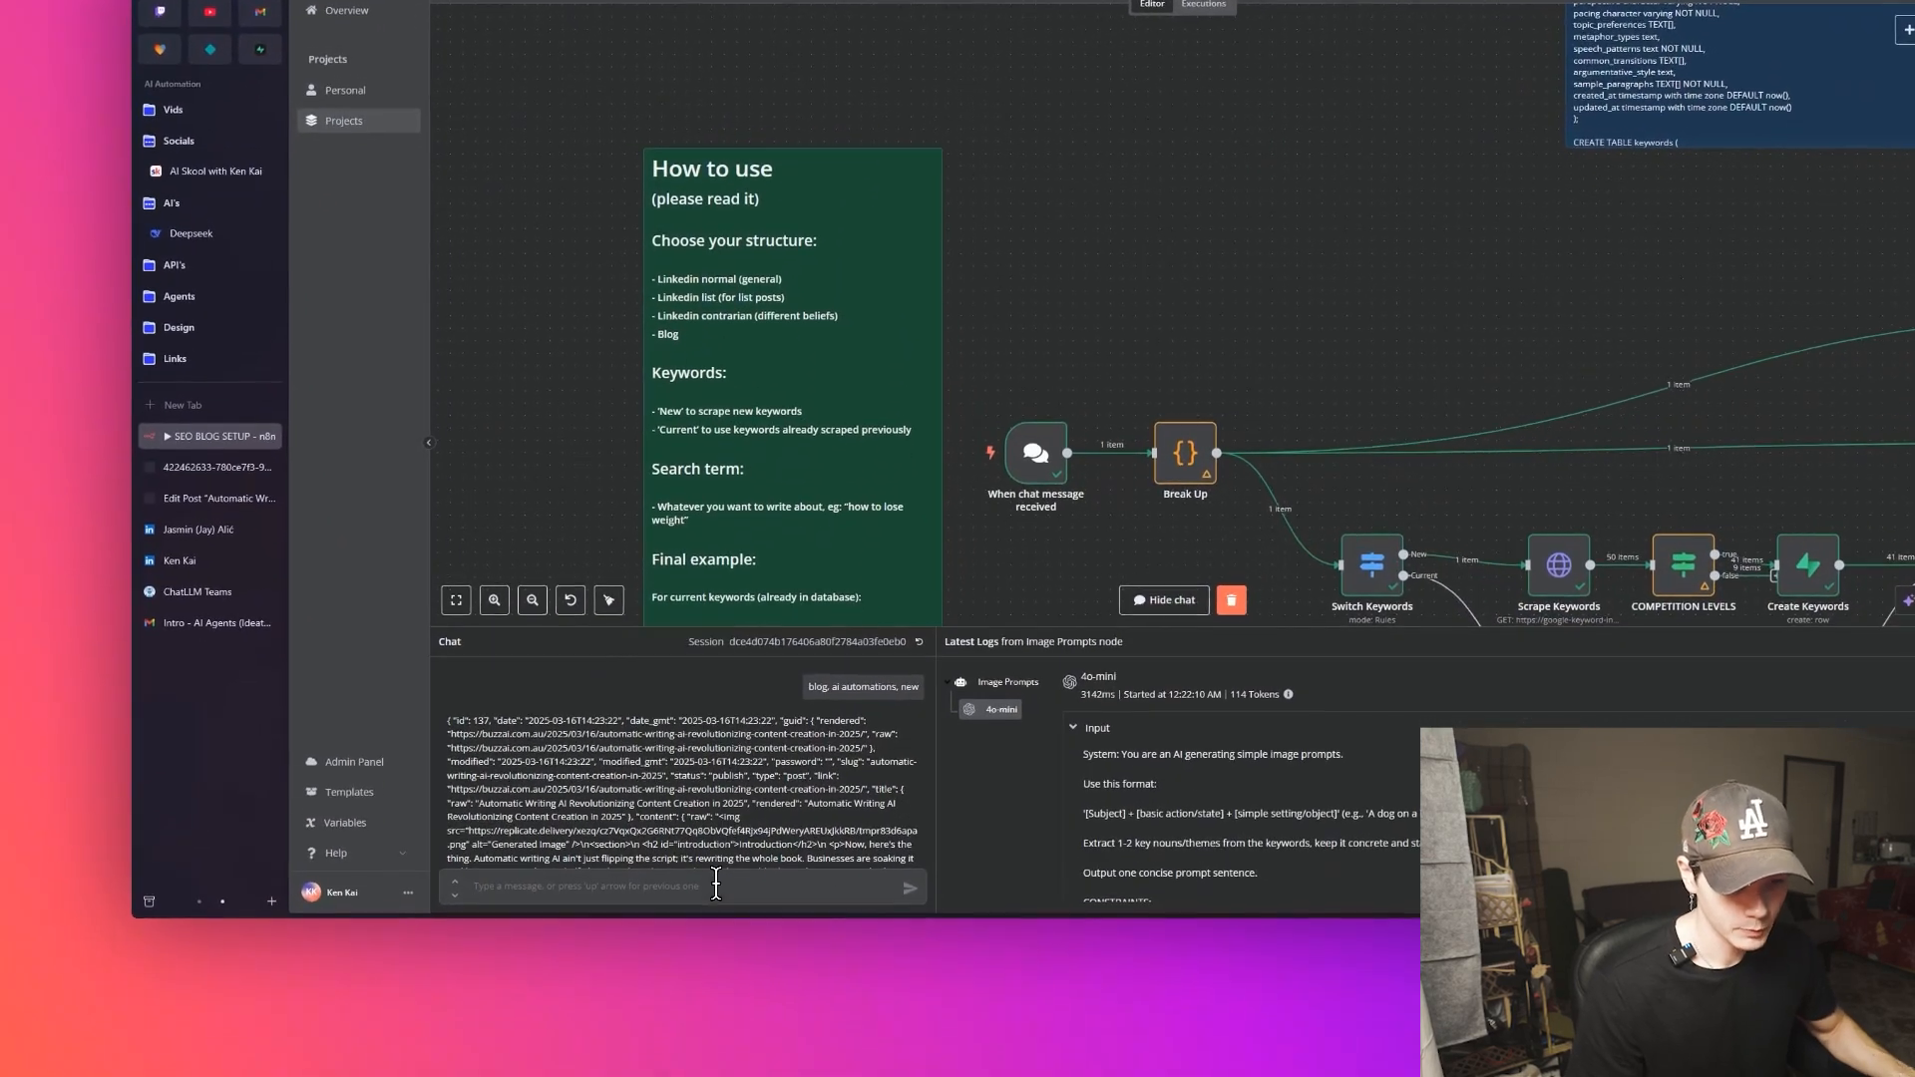
click(653, 970)
text(lin)
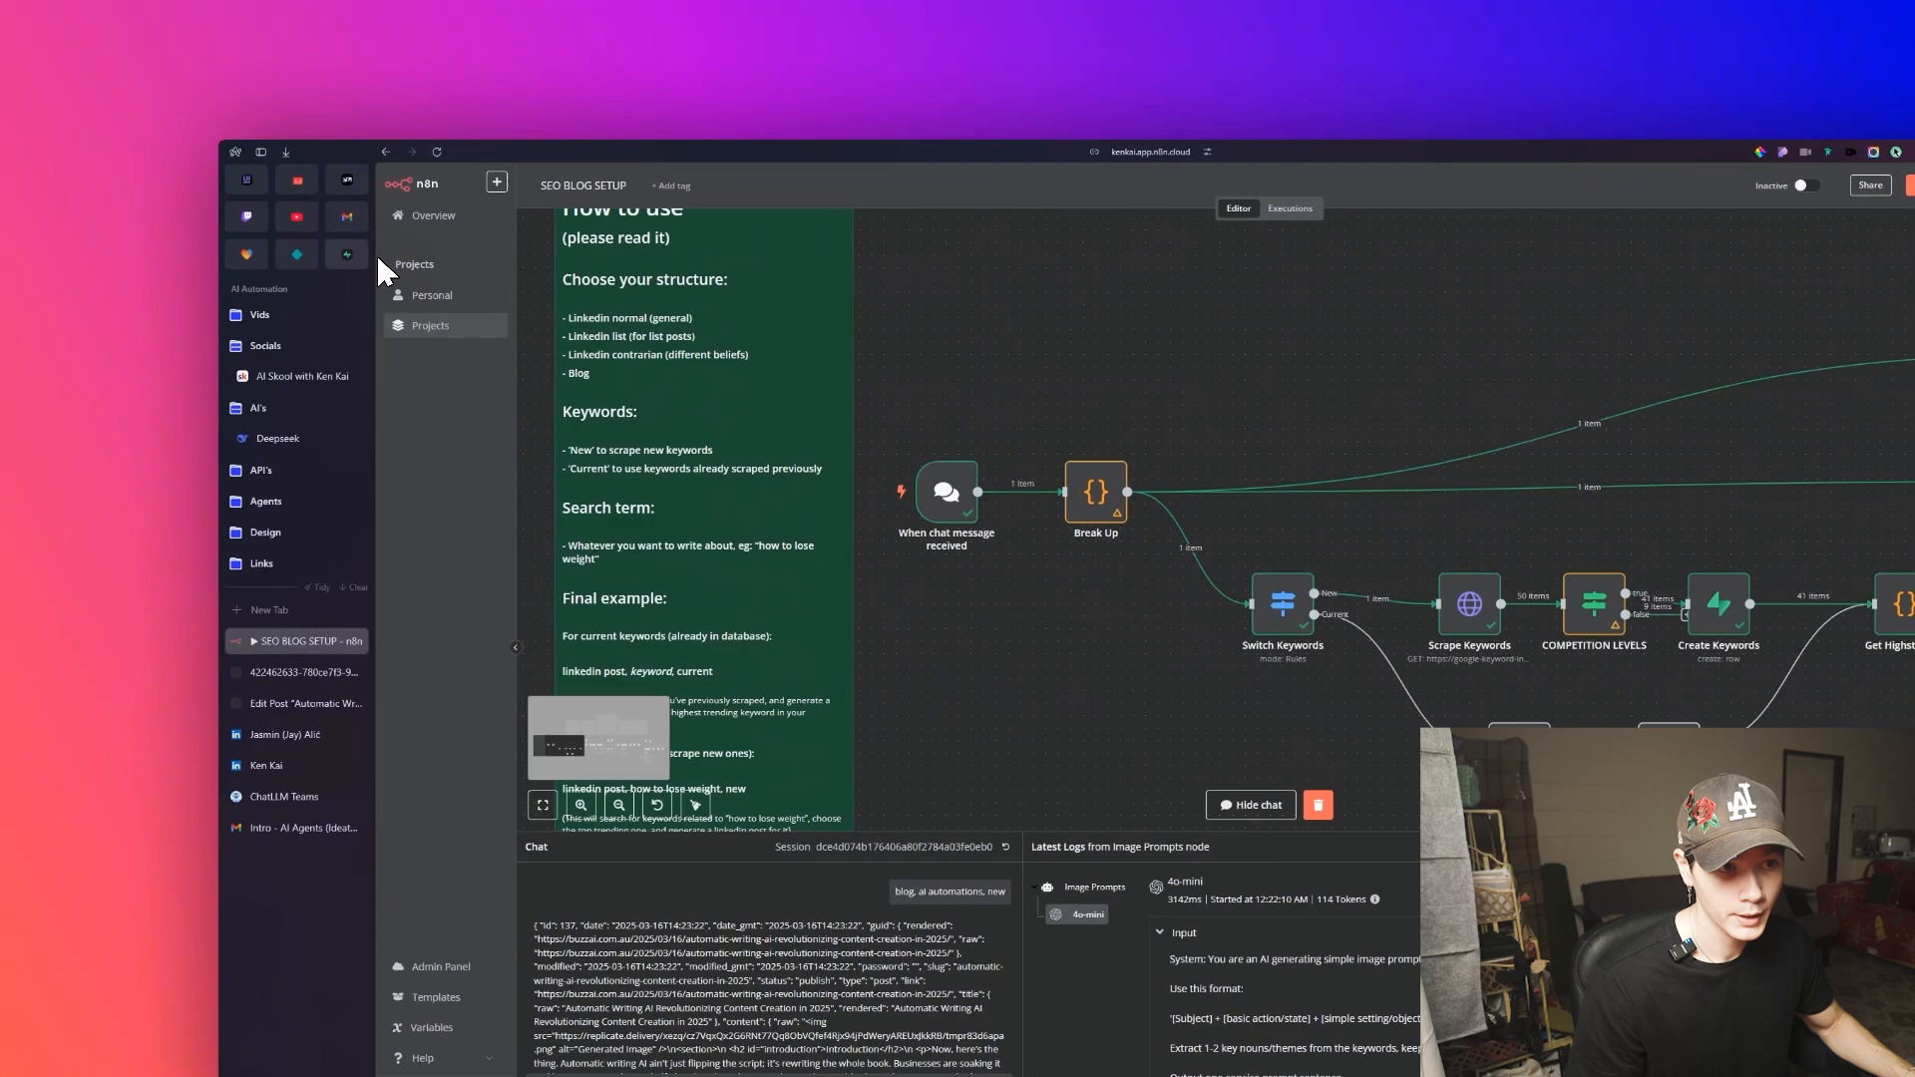
click(114, 201)
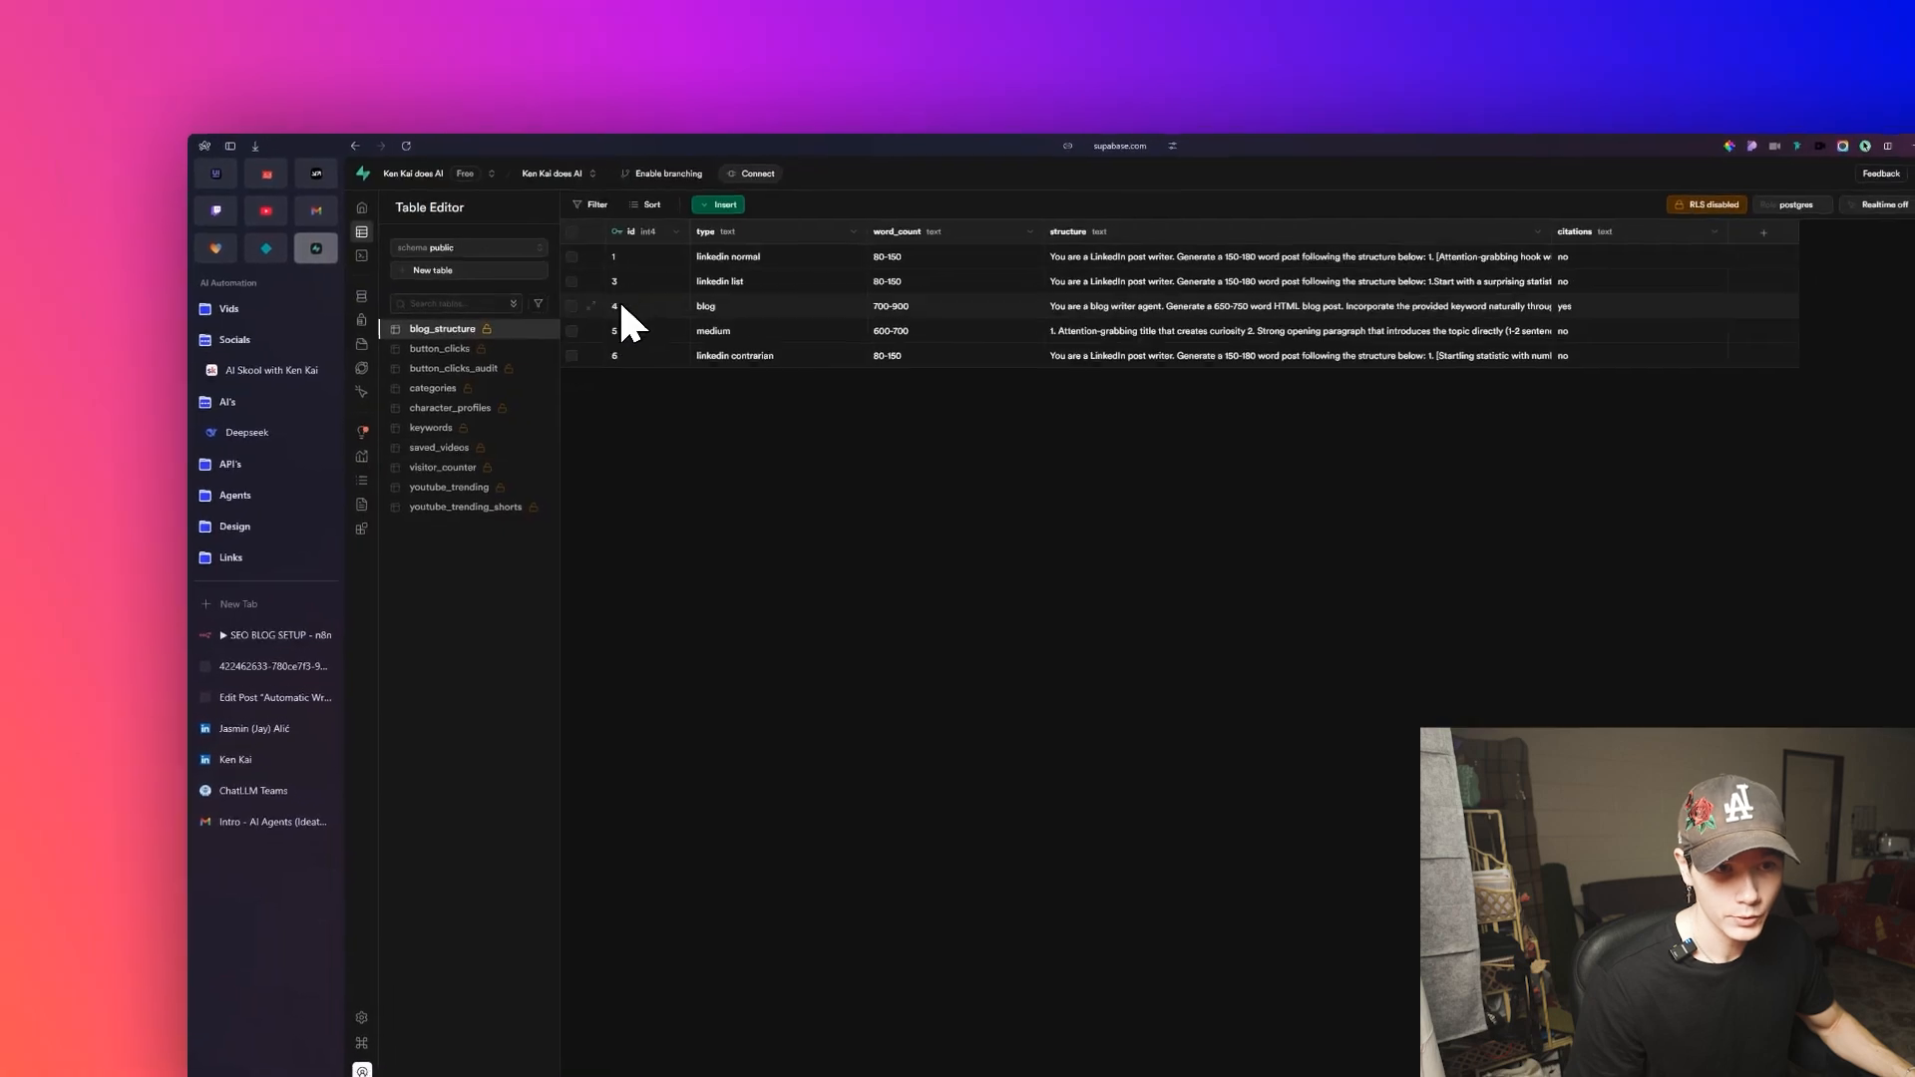
click(431, 427)
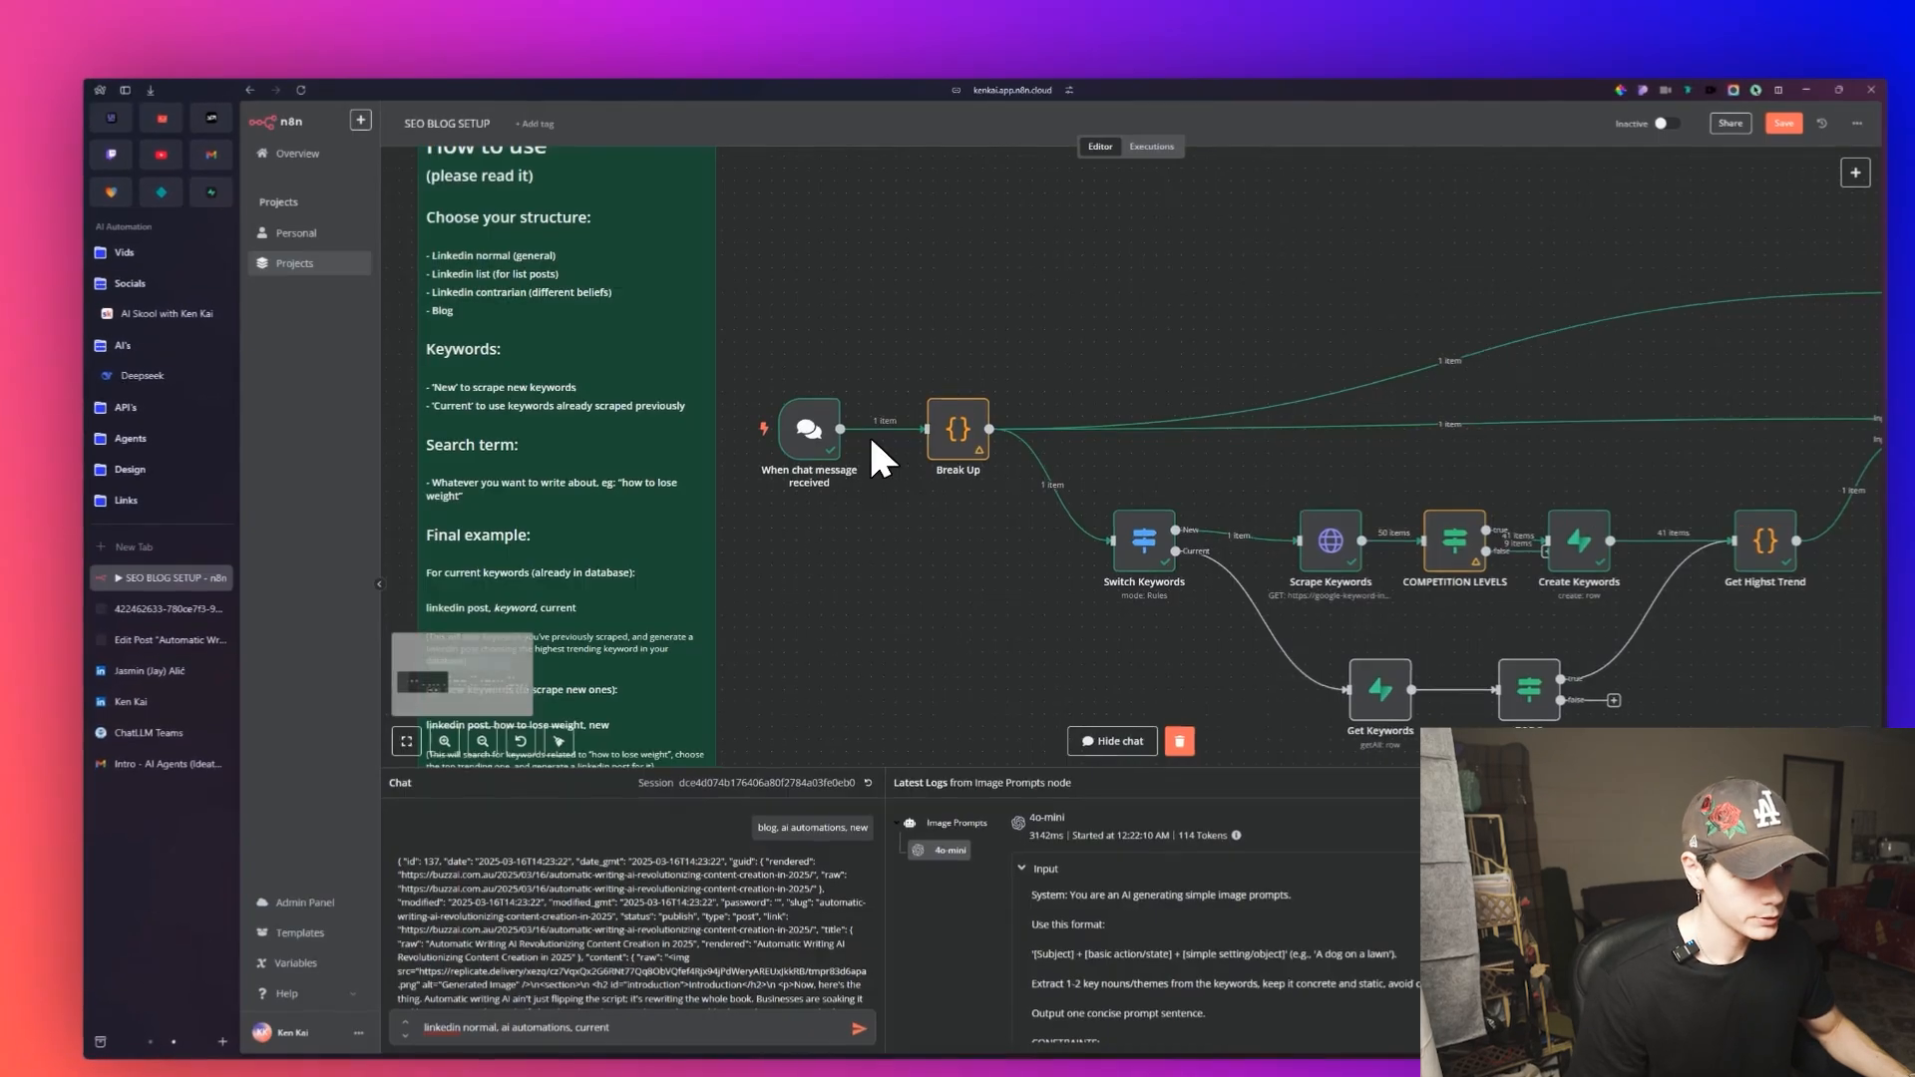
scroll(1210, 398, down, 5)
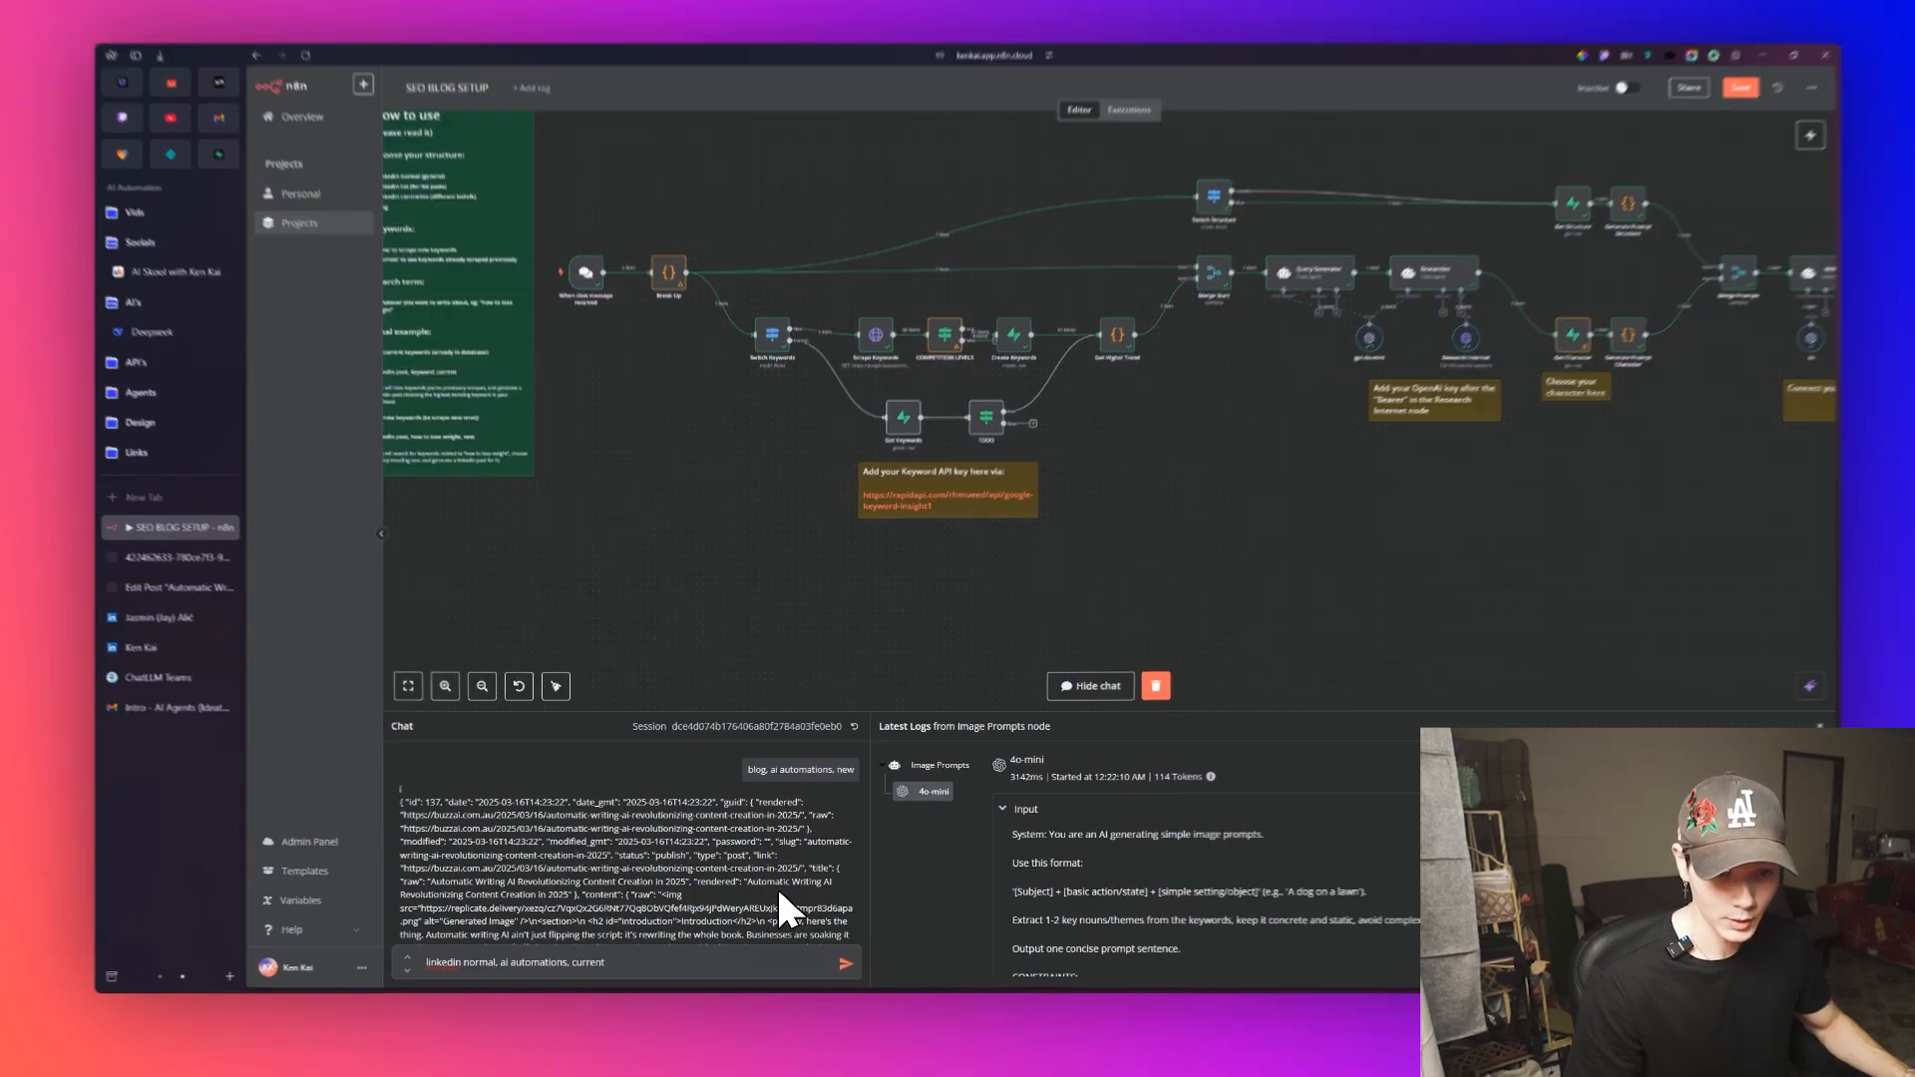
click(837, 979)
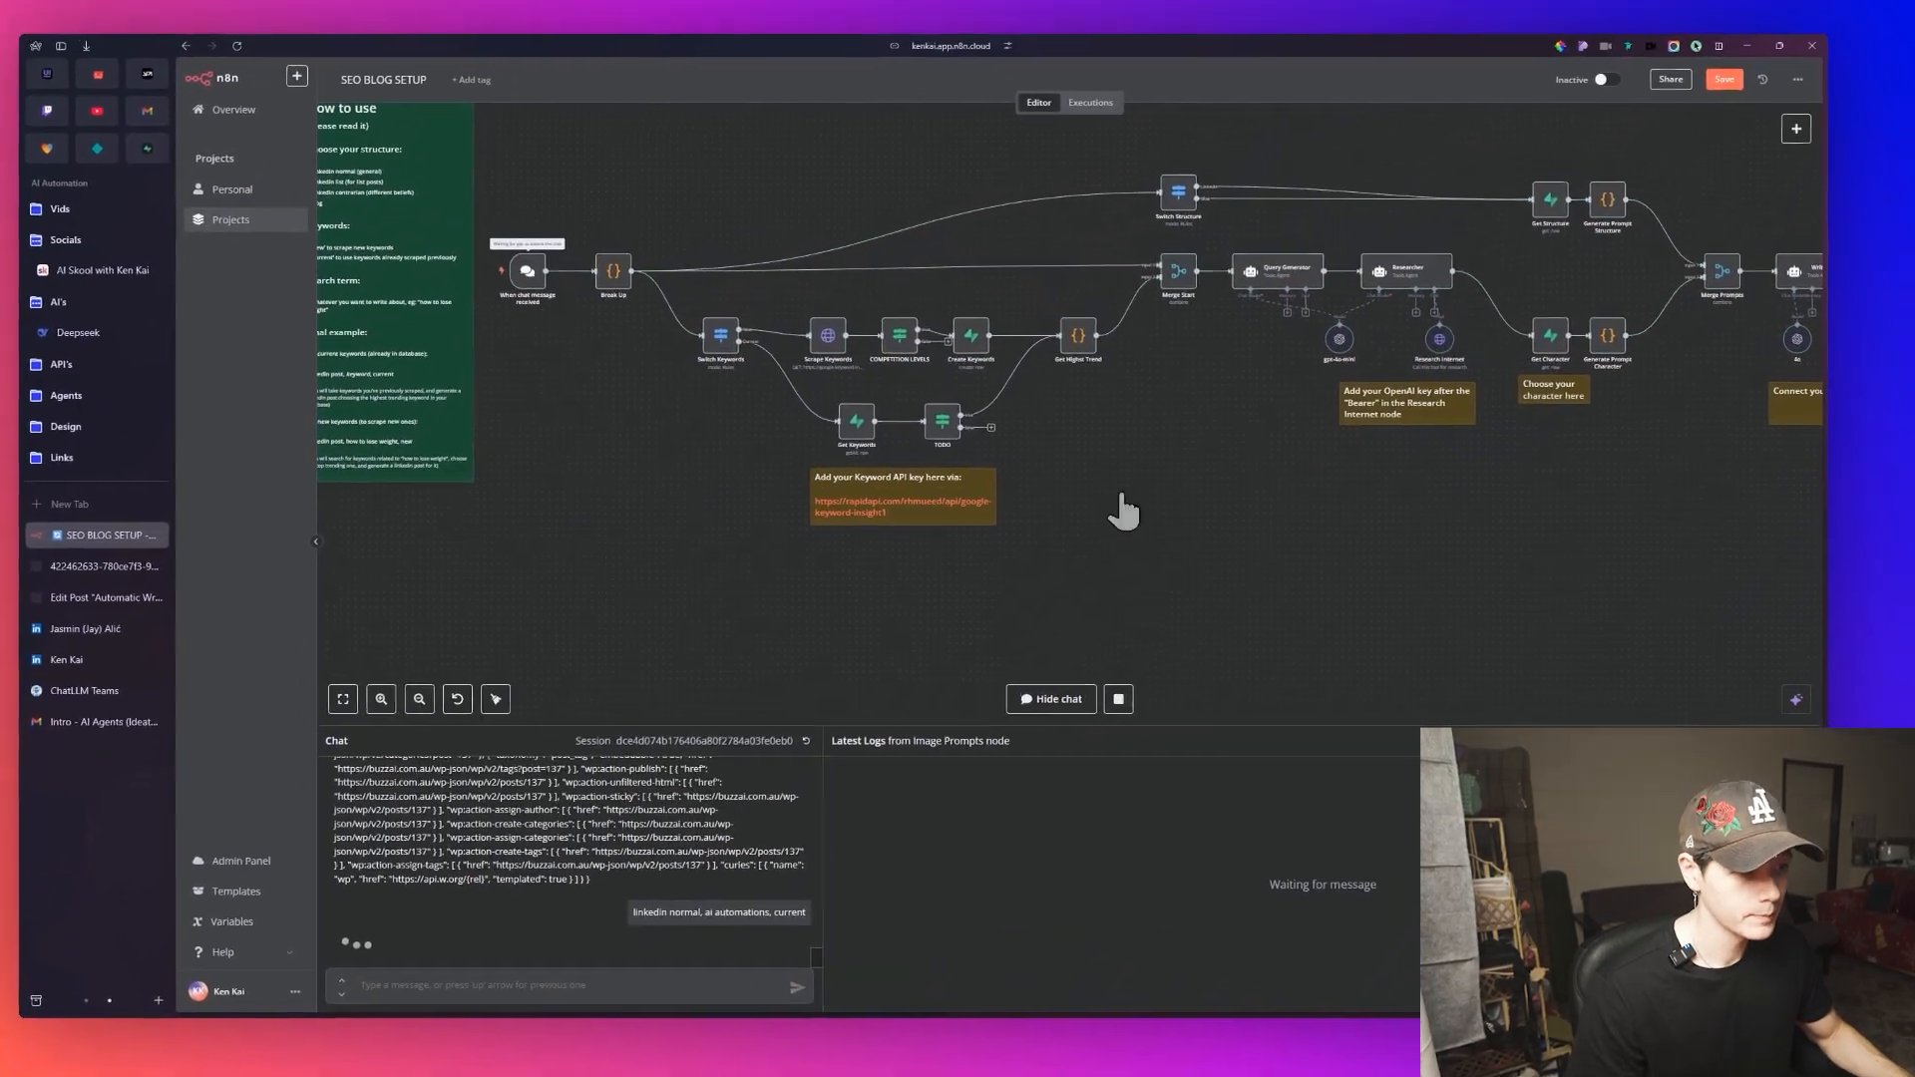
Open the Get Highst Trend node during the run, examine its maxTrend and keyword output, and return to the canvas.
scroll(1177, 391, down, 3)
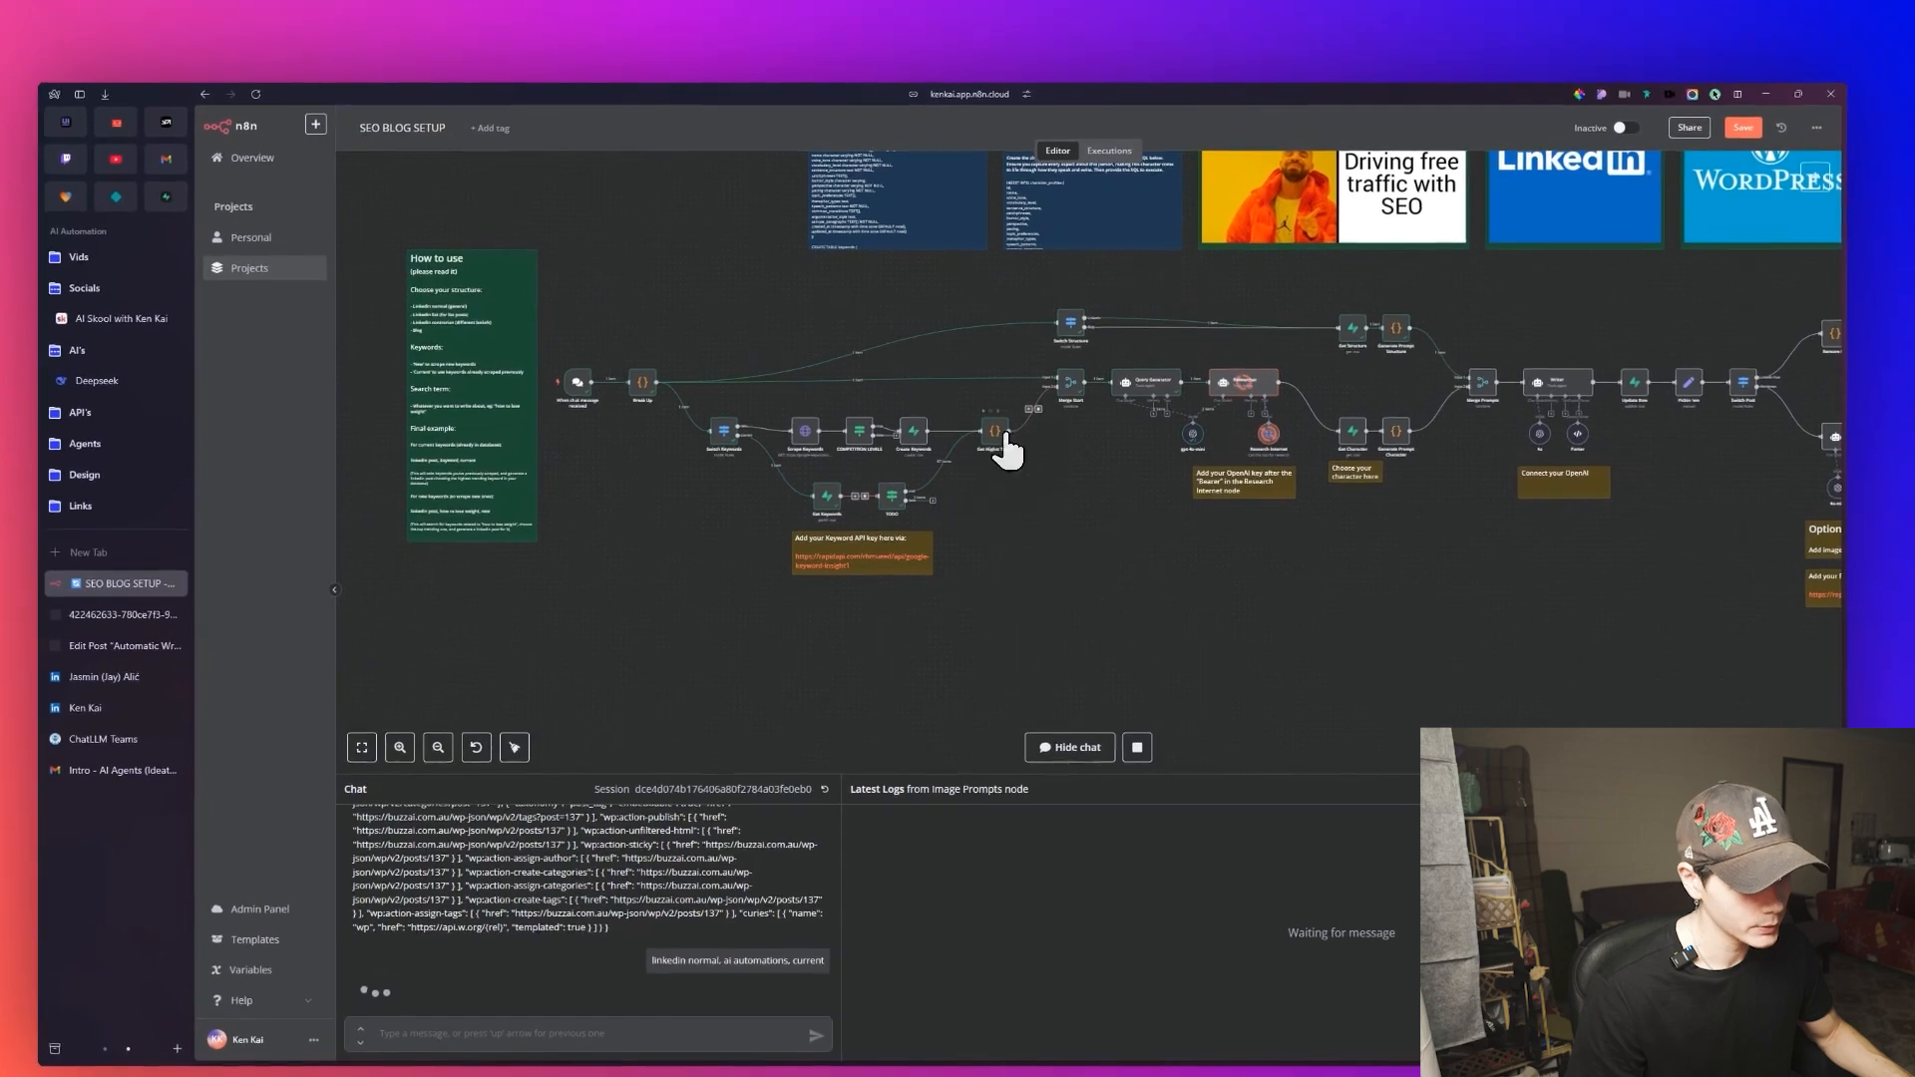
double_click(999, 429)
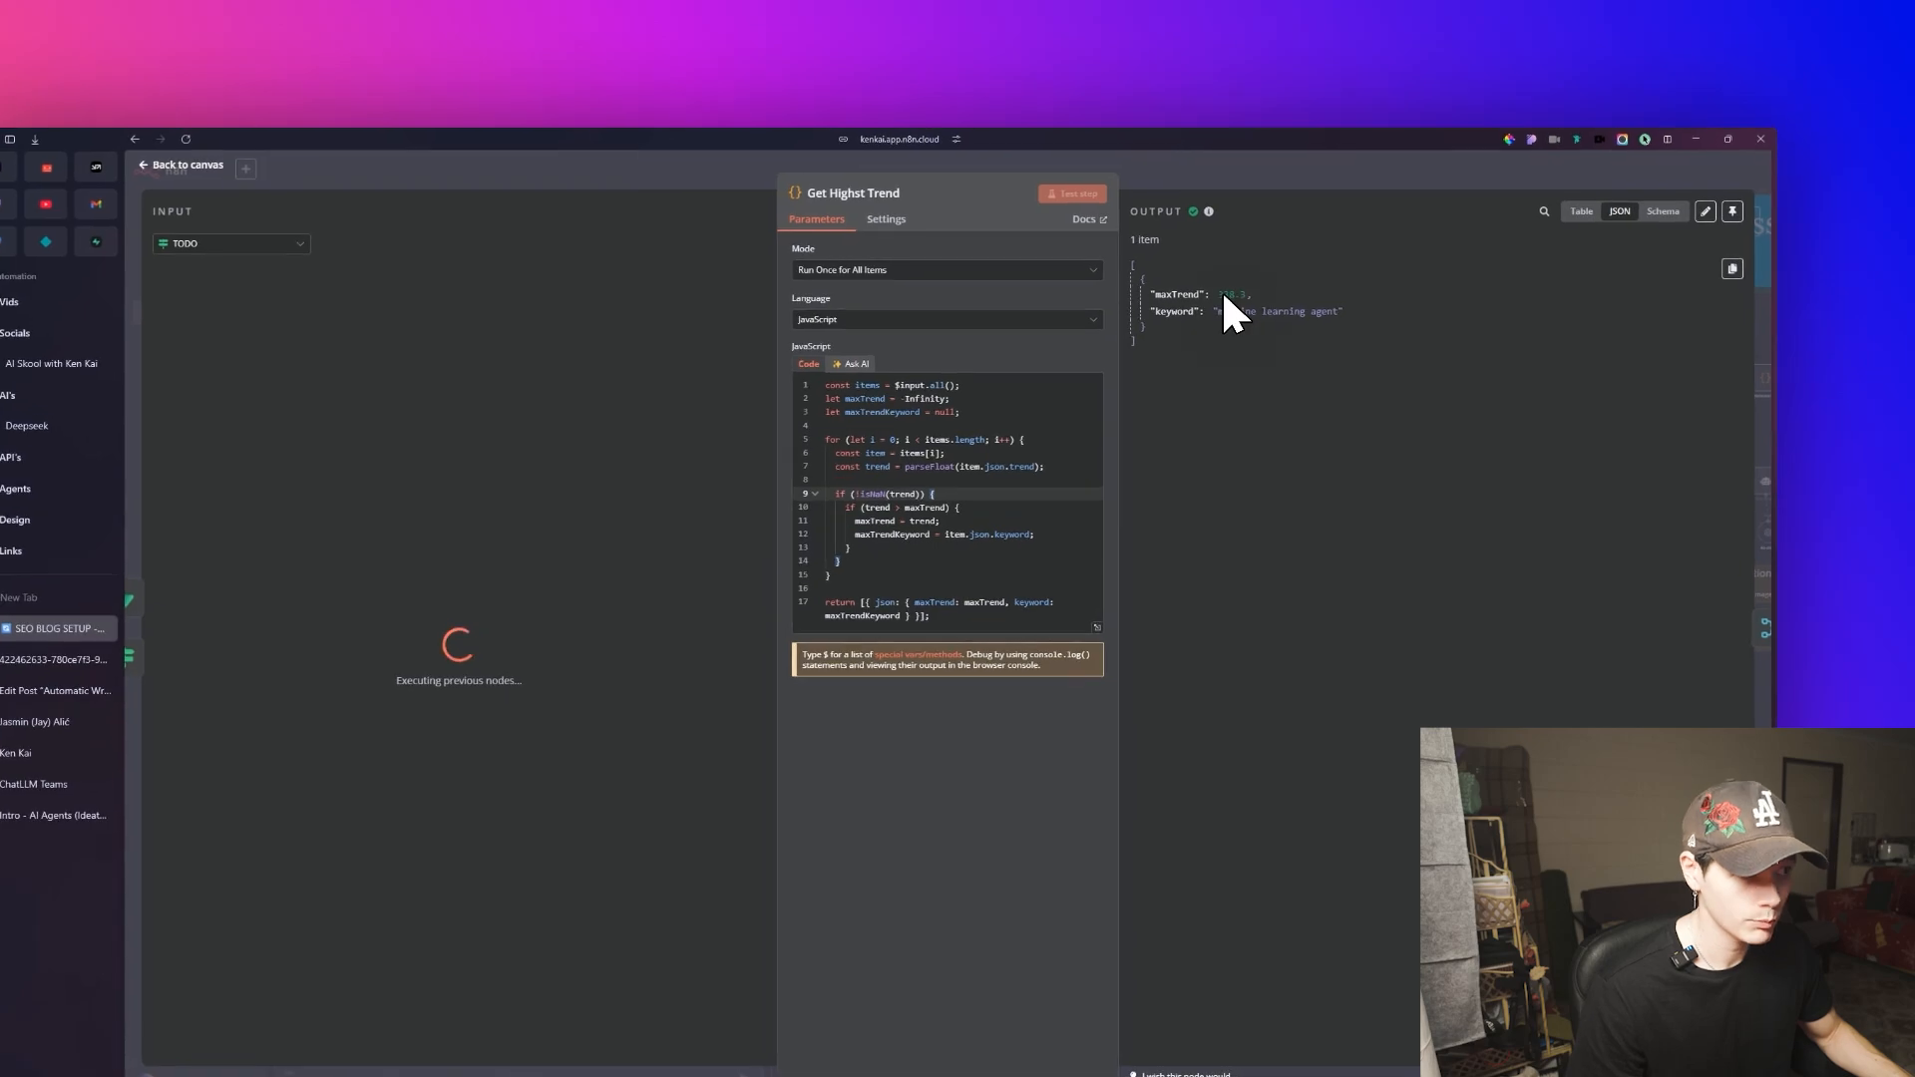
double_click(1298, 228)
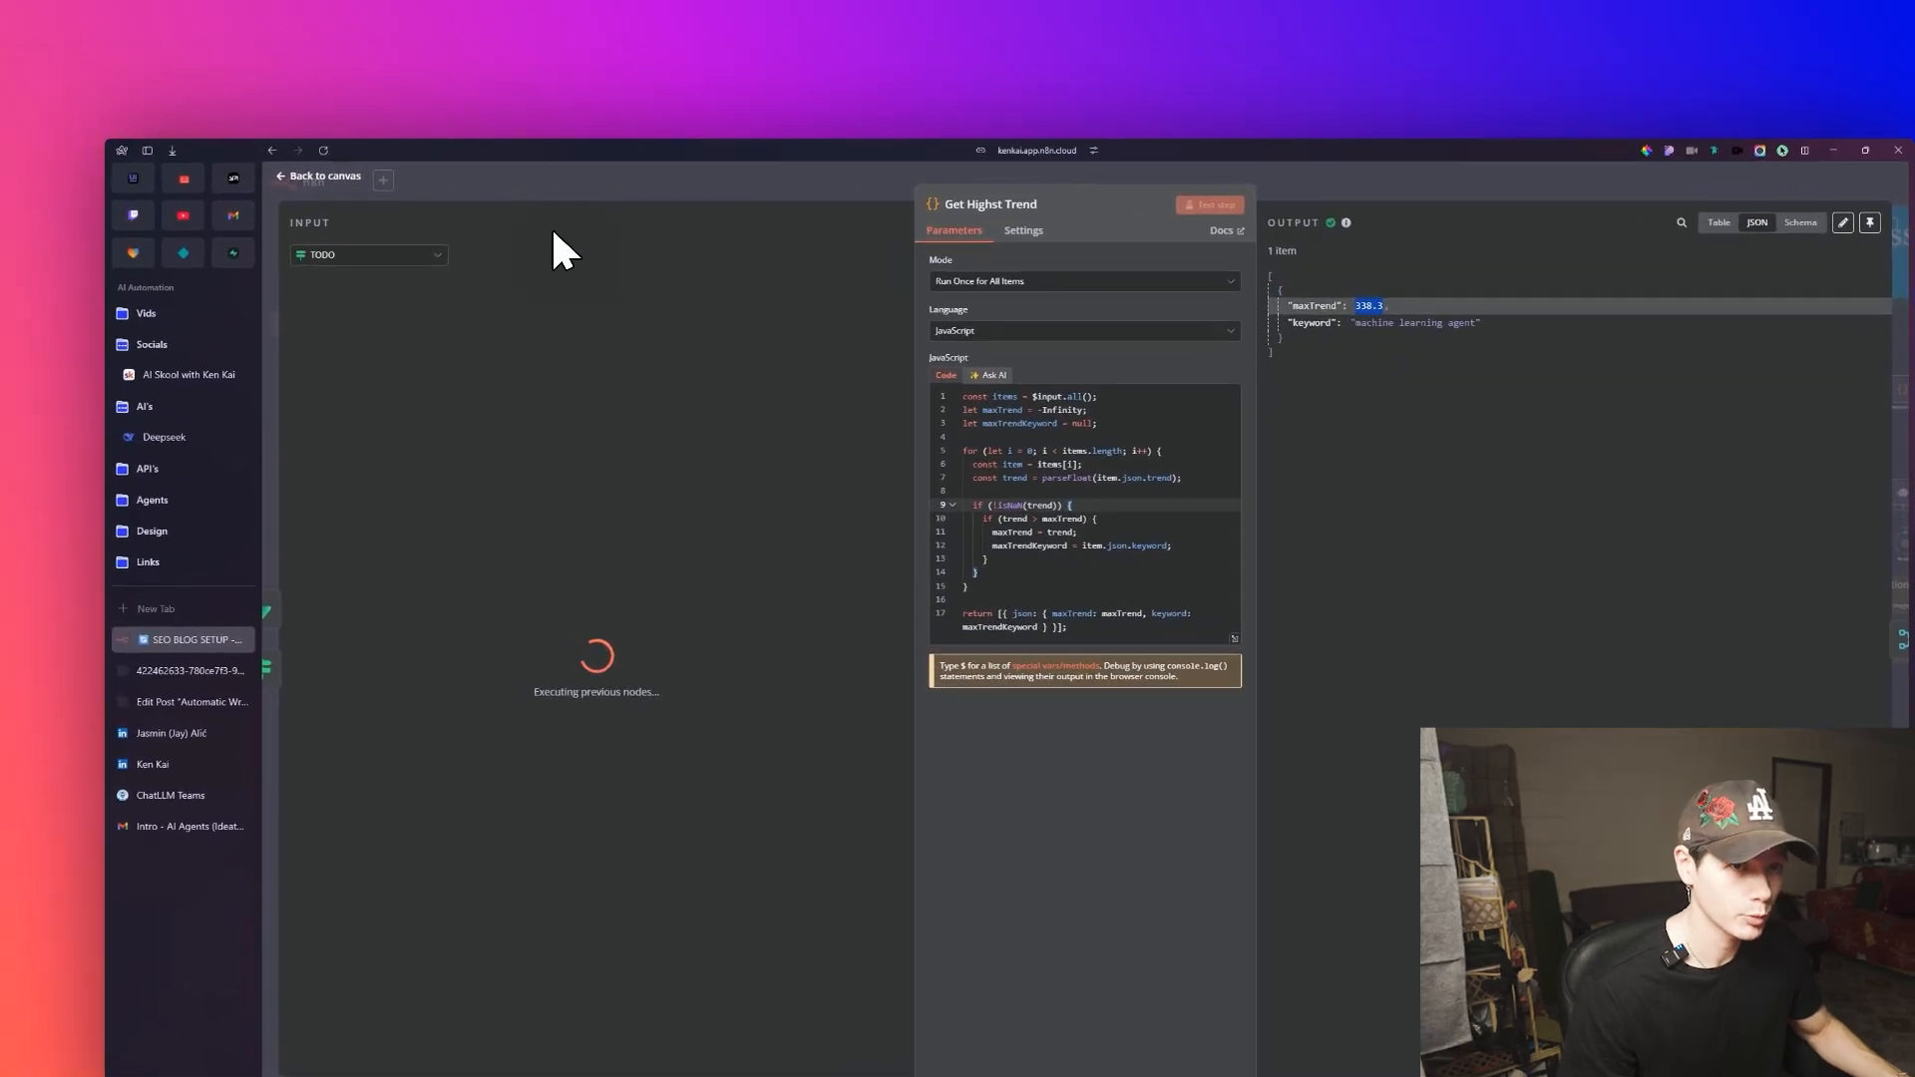
click(444, 195)
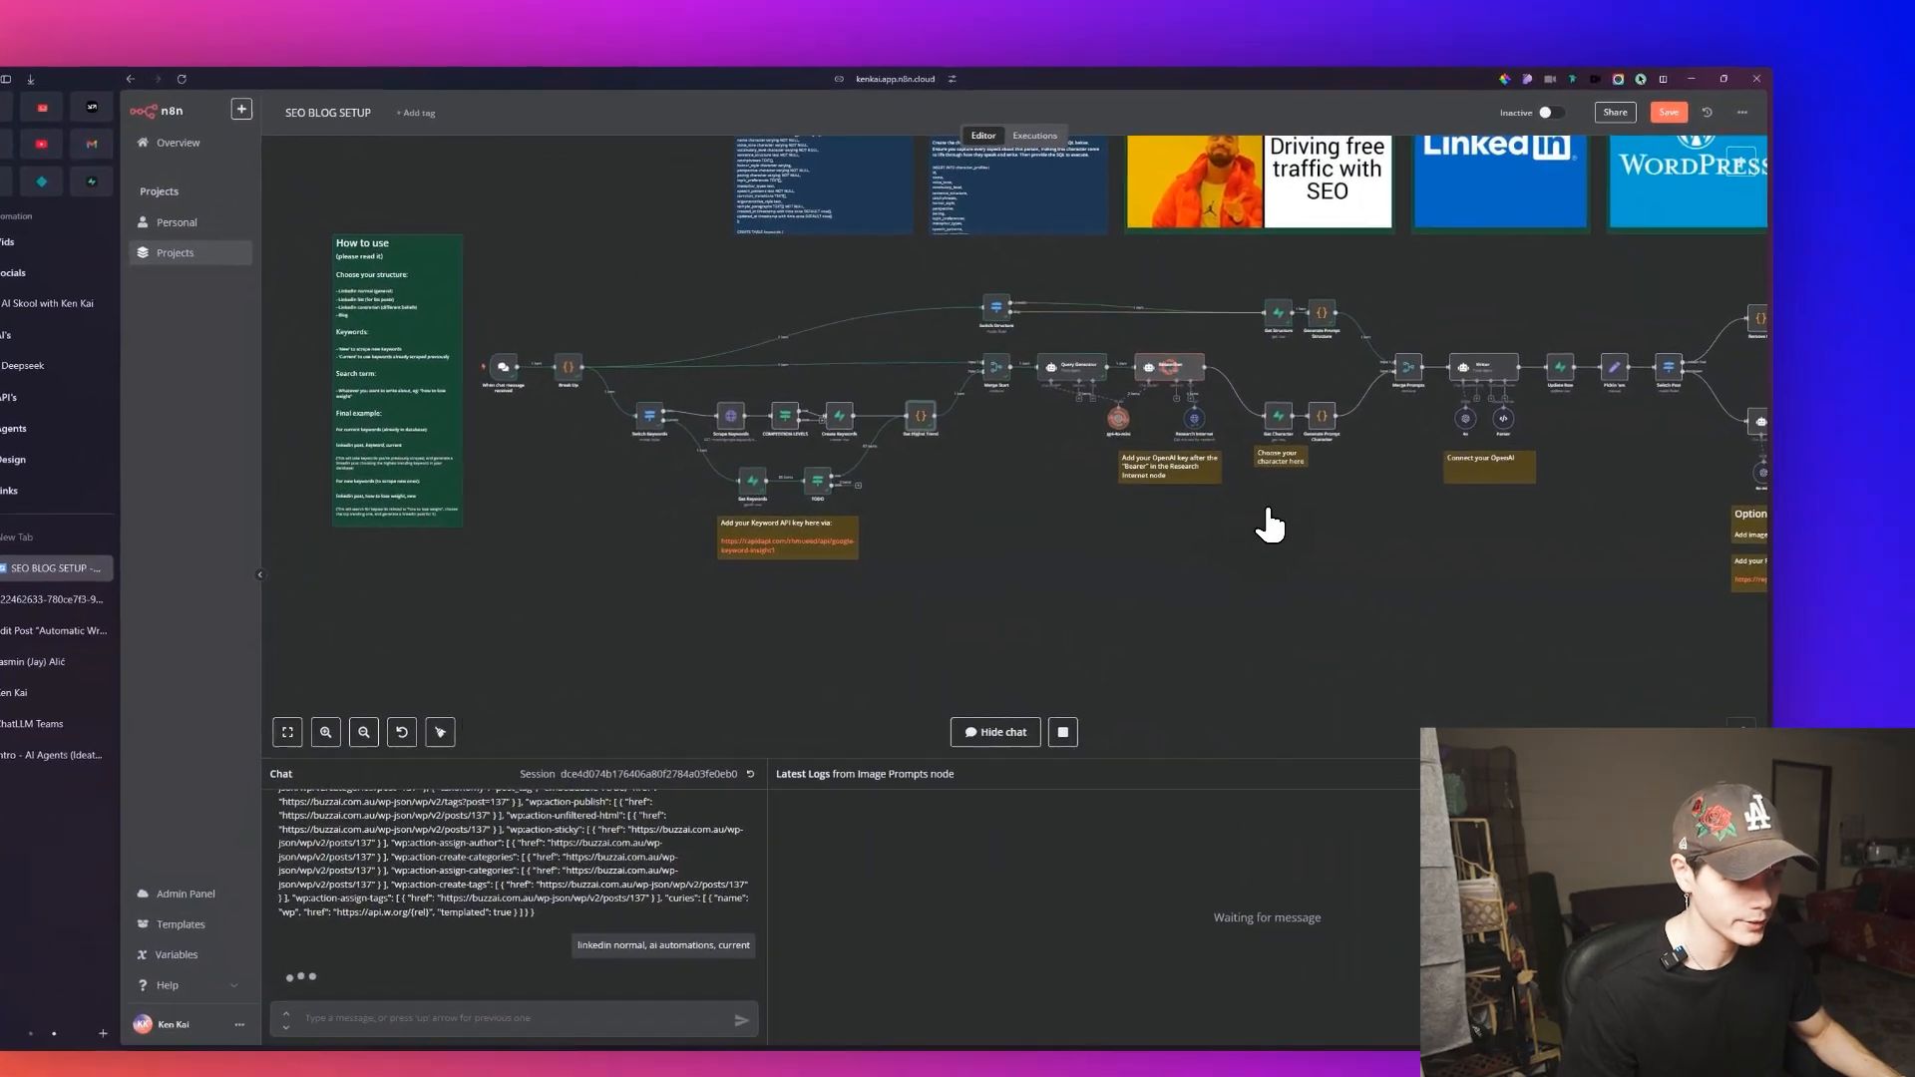
Follow the execution along the canvas from the Researcher through Merge Prompts and Writer to the LinkedIn node.
scroll(893, 372, up, 3)
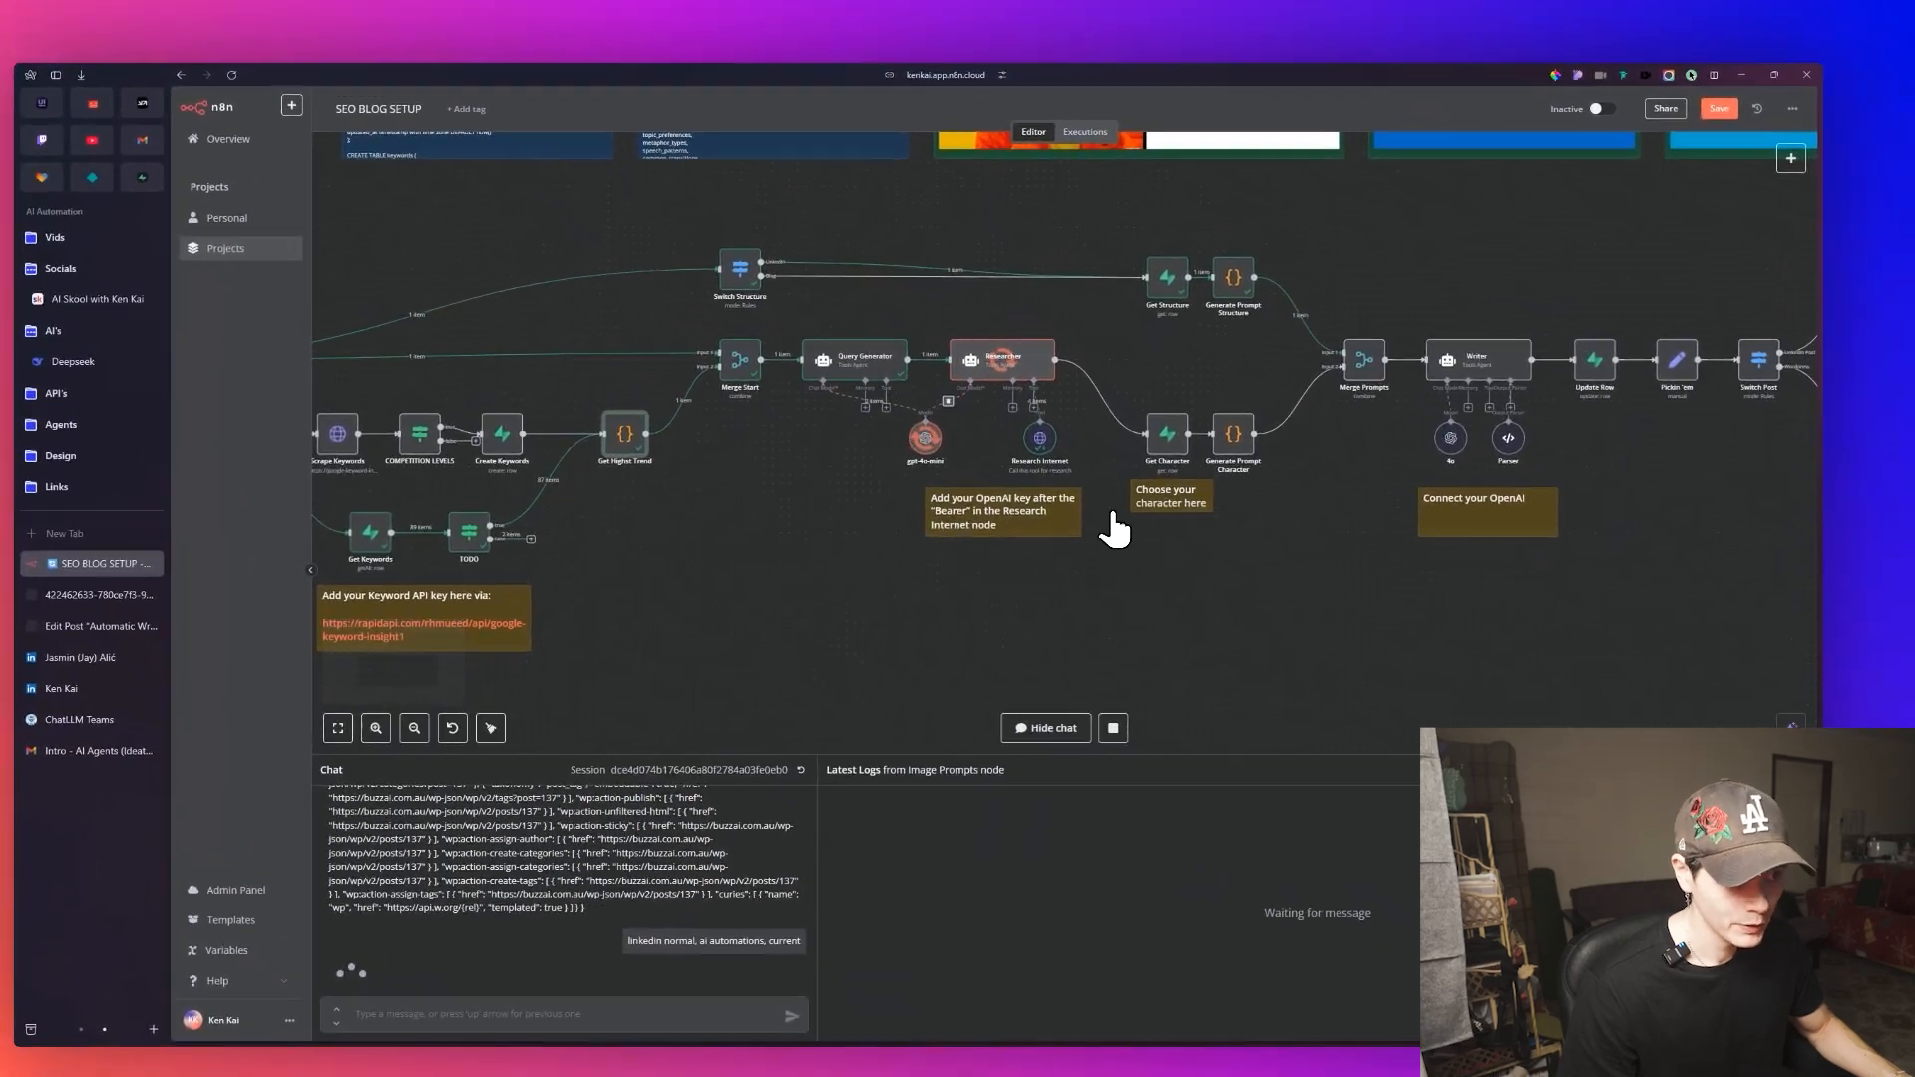
drag(1232, 558, 945, 544)
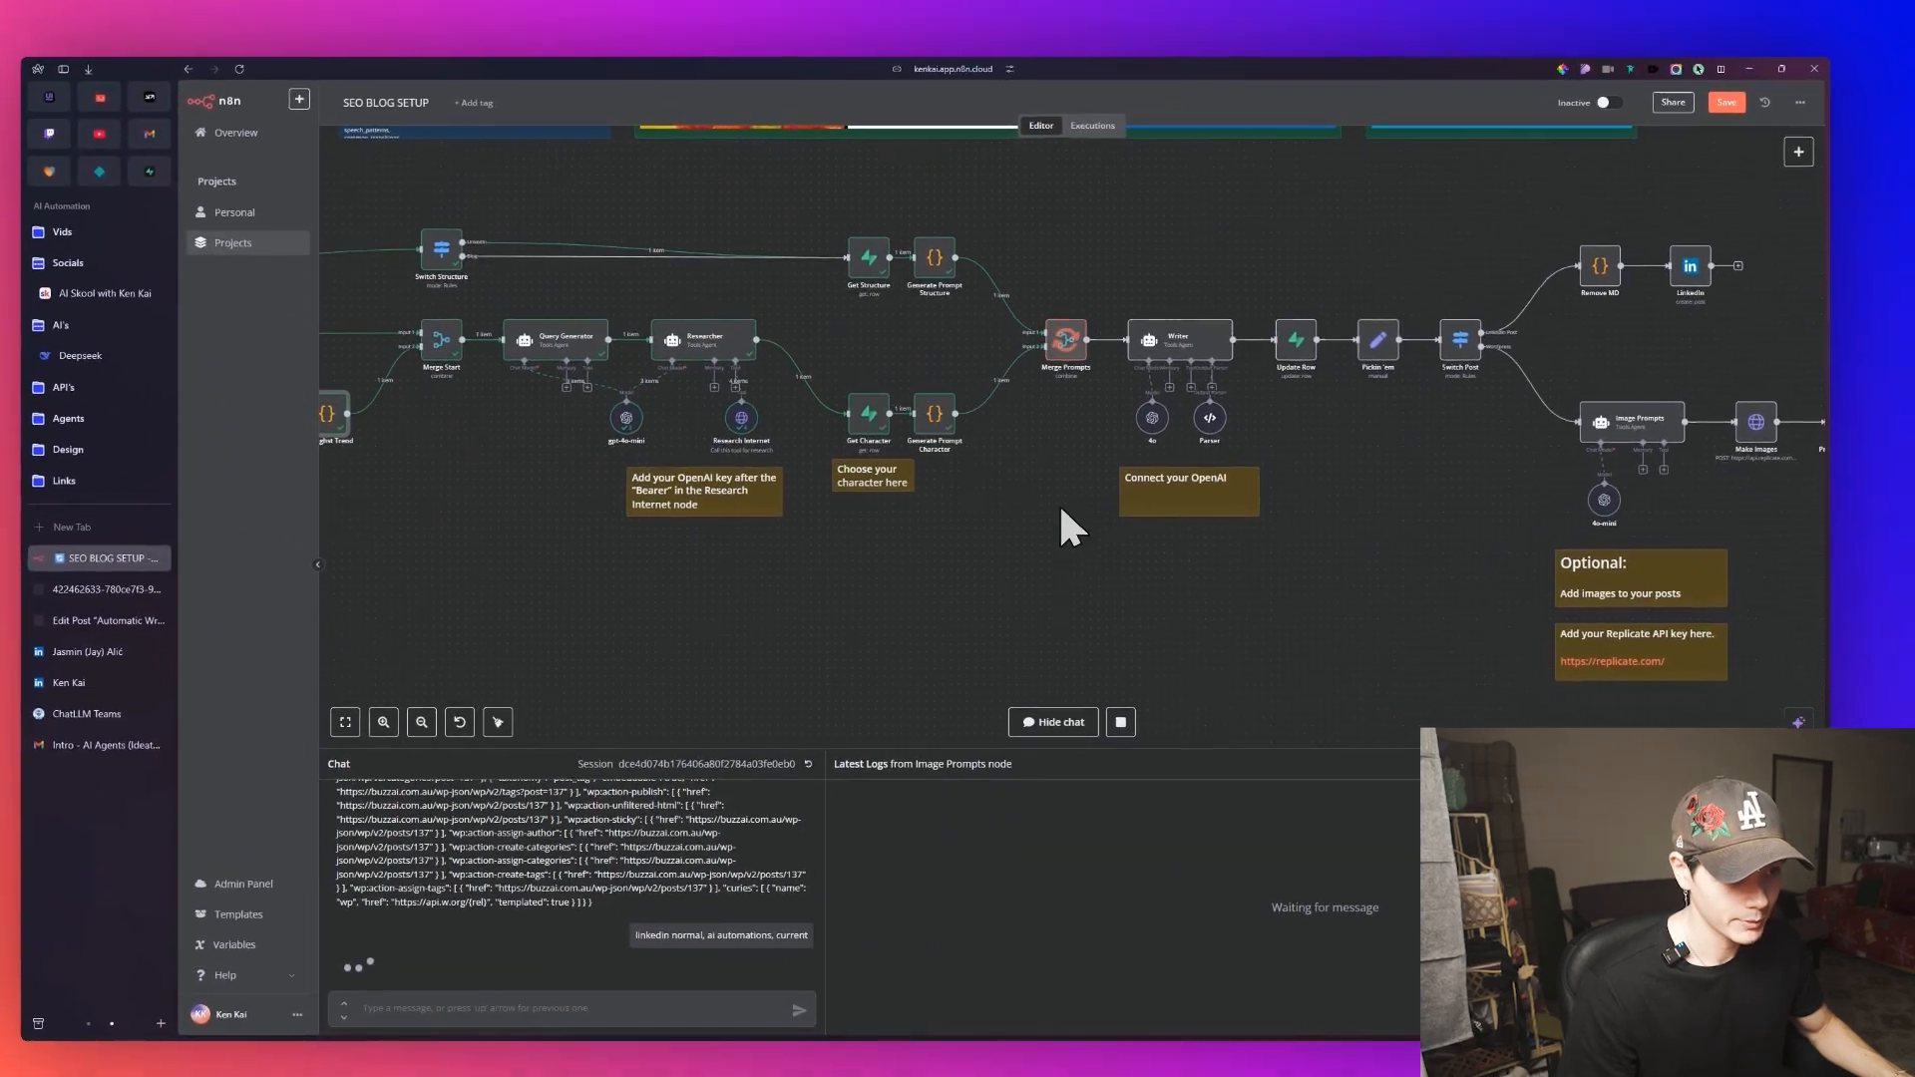
drag(1072, 529, 928, 522)
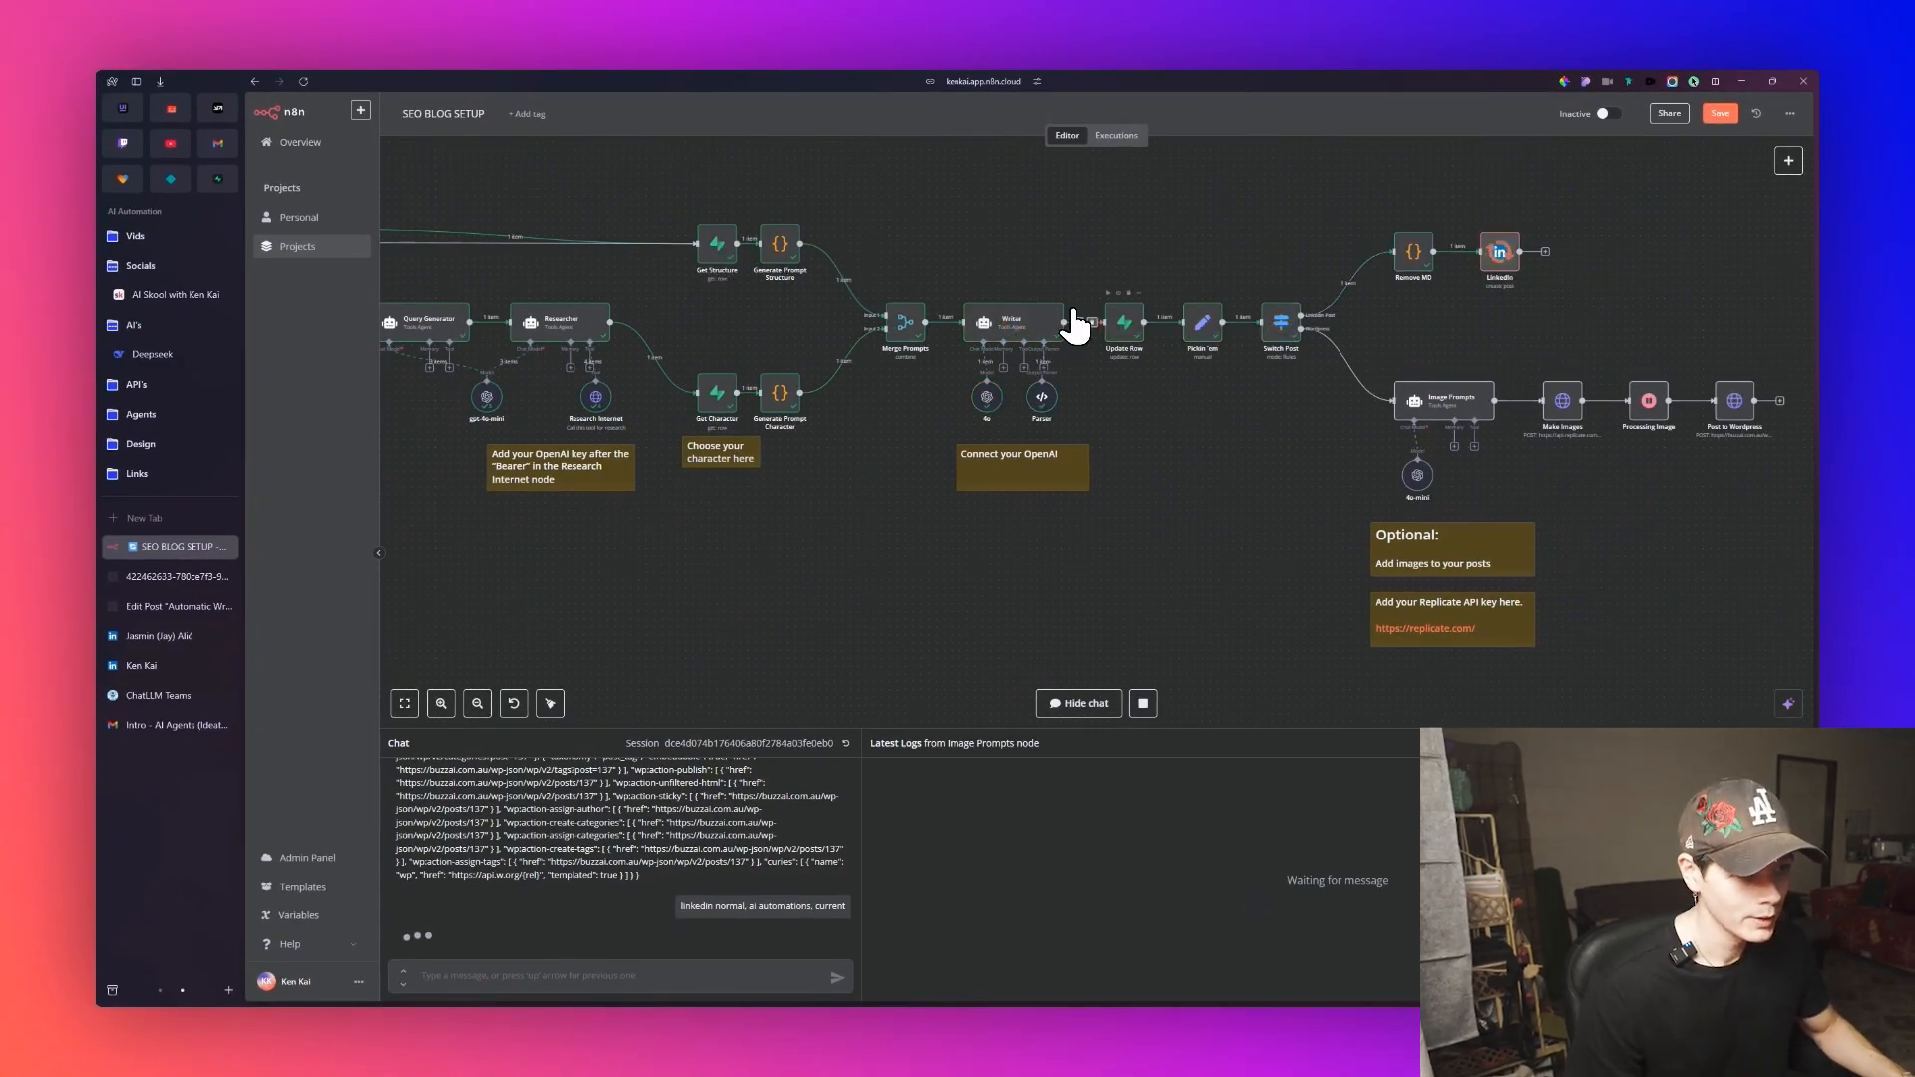
drag(1328, 316, 1025, 384)
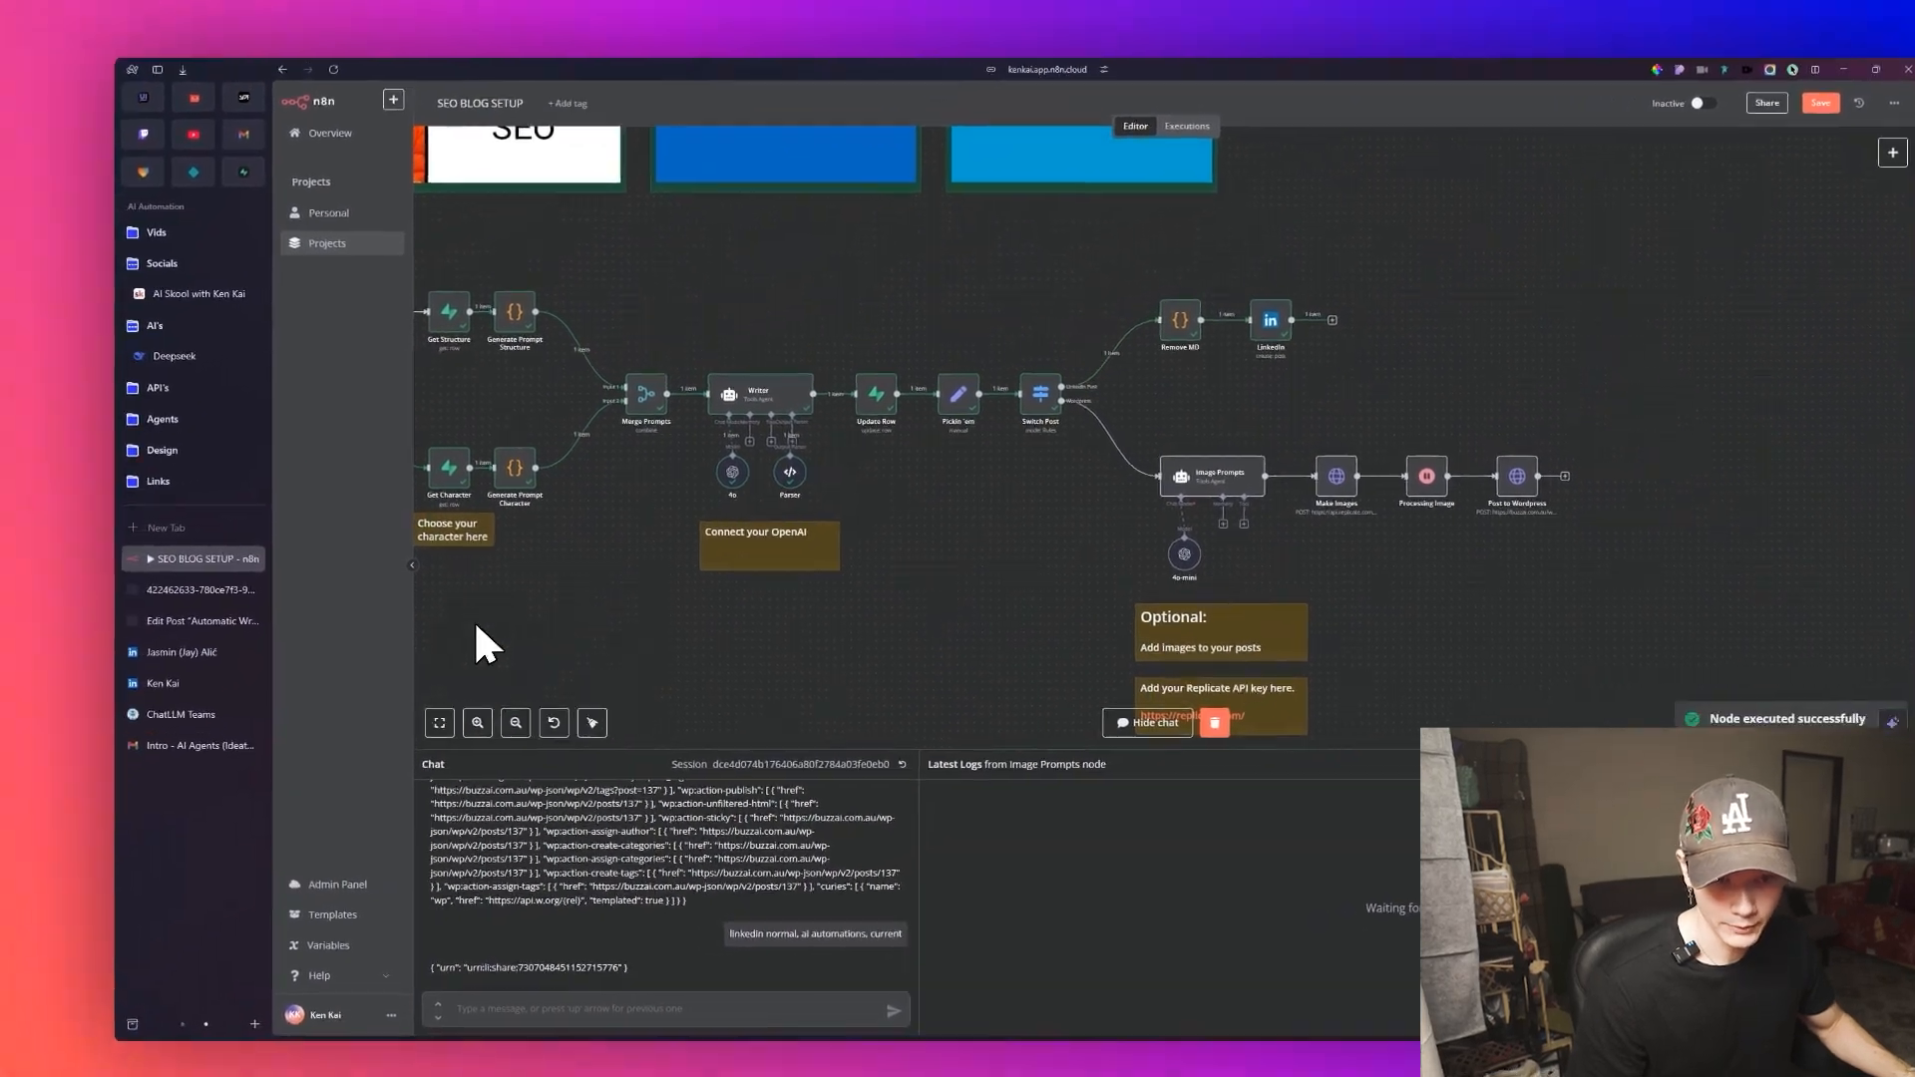
Switch to the own LinkedIn profile, open the newest post in its activity, and read the wording of its first paragraph.
click(150, 704)
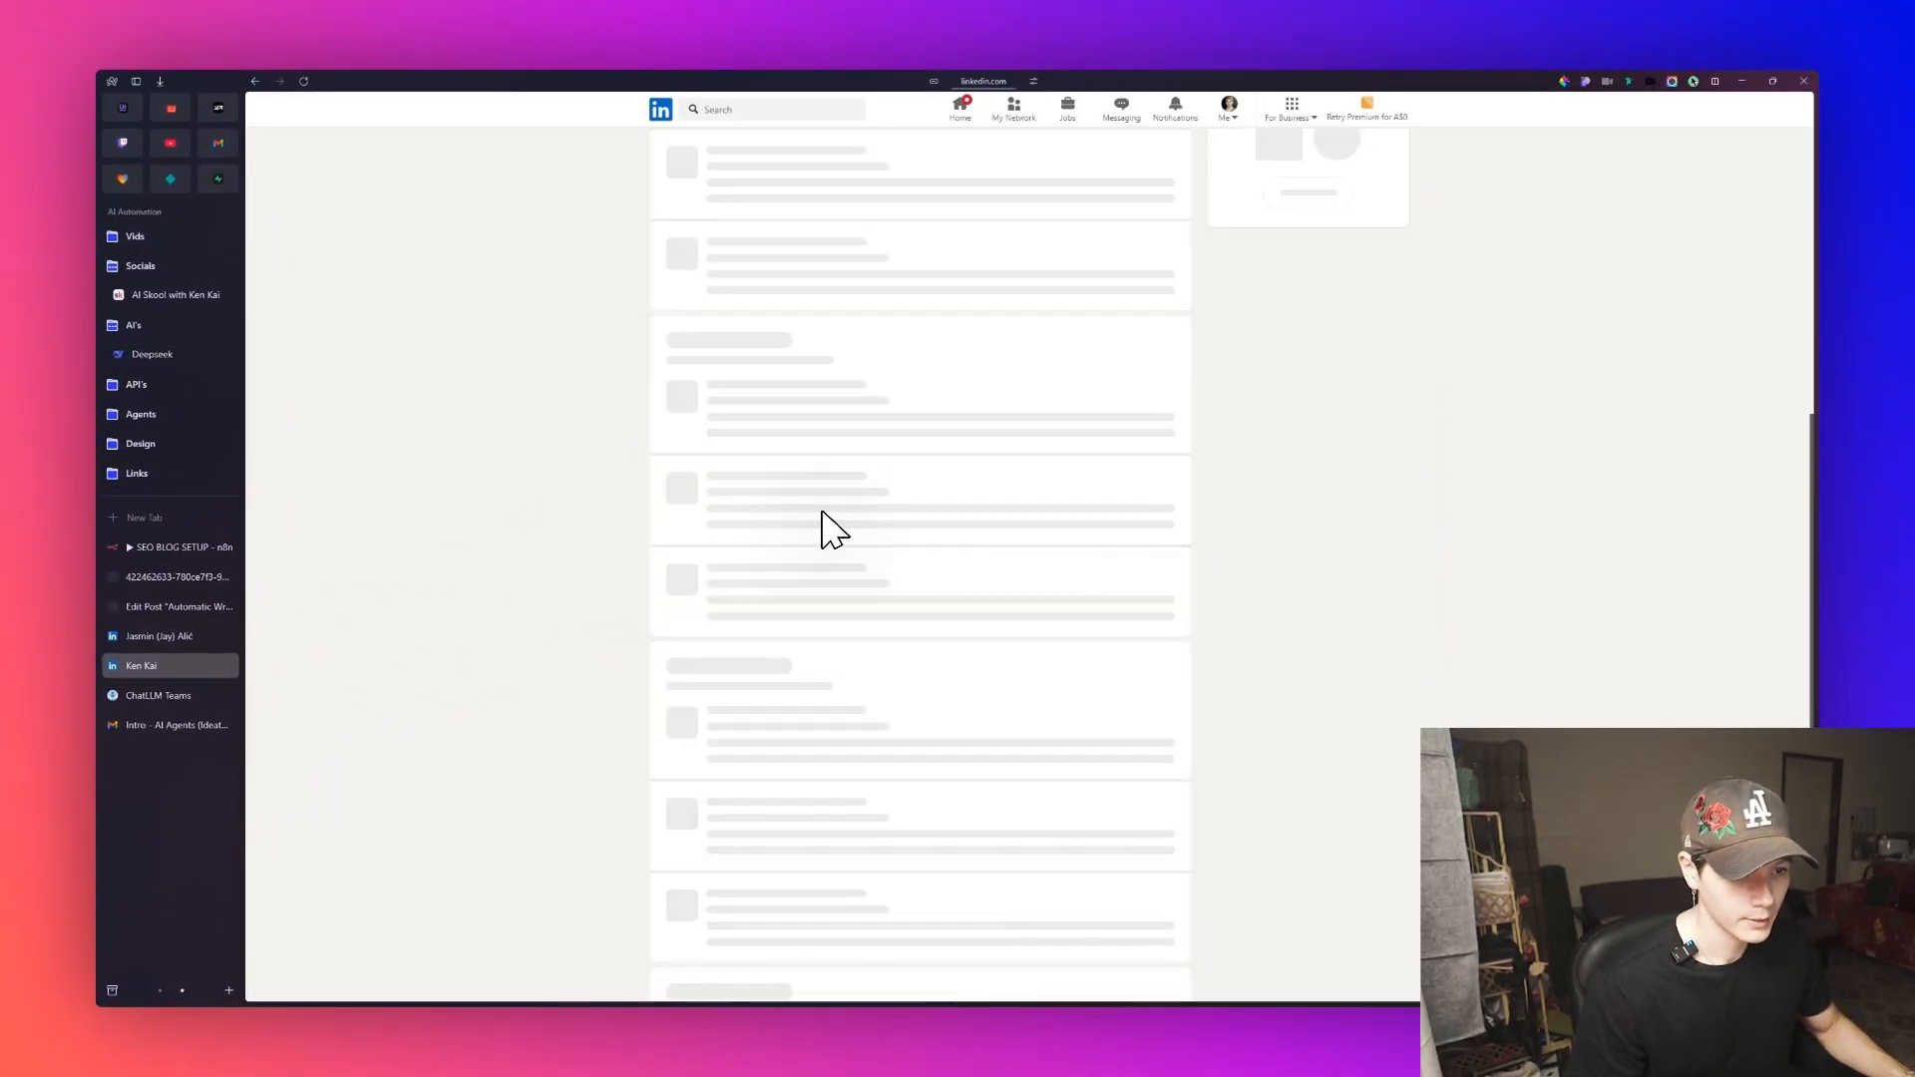
scroll(828, 528, down, 3)
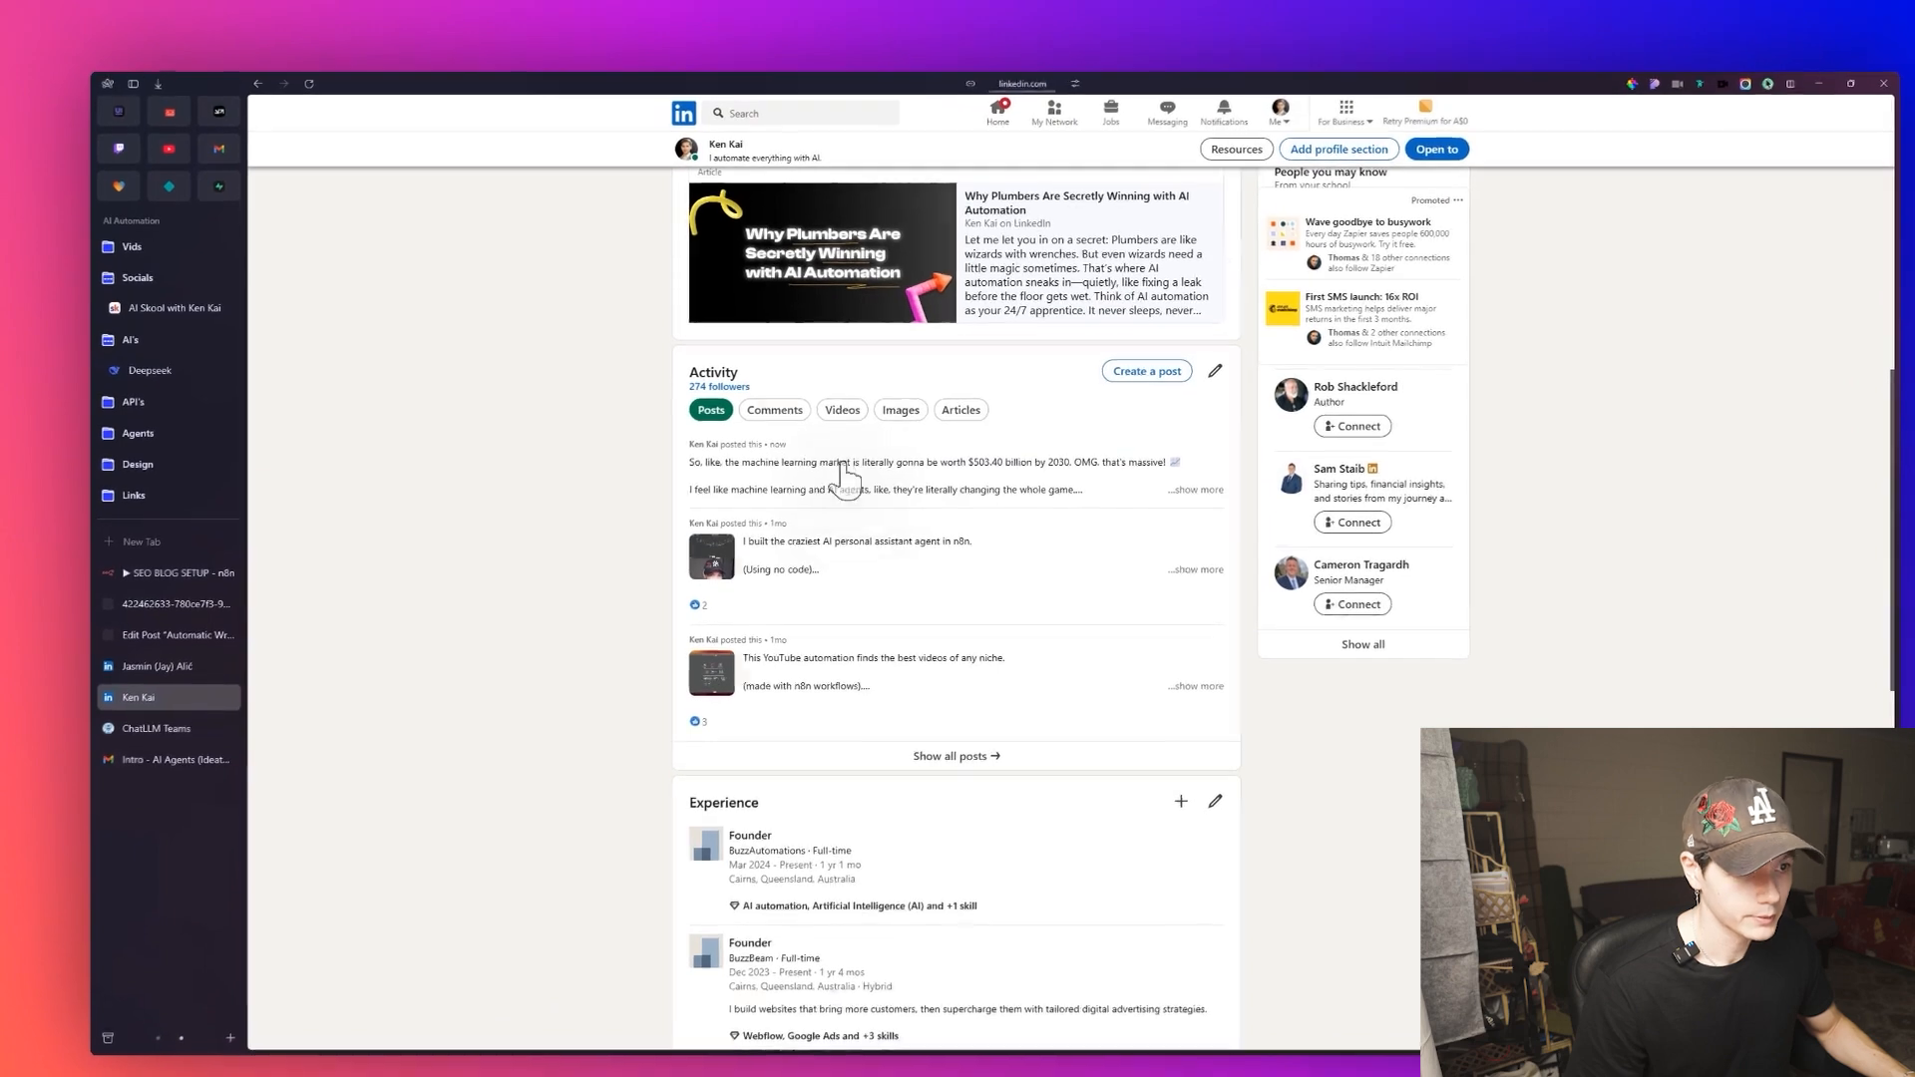
click(843, 474)
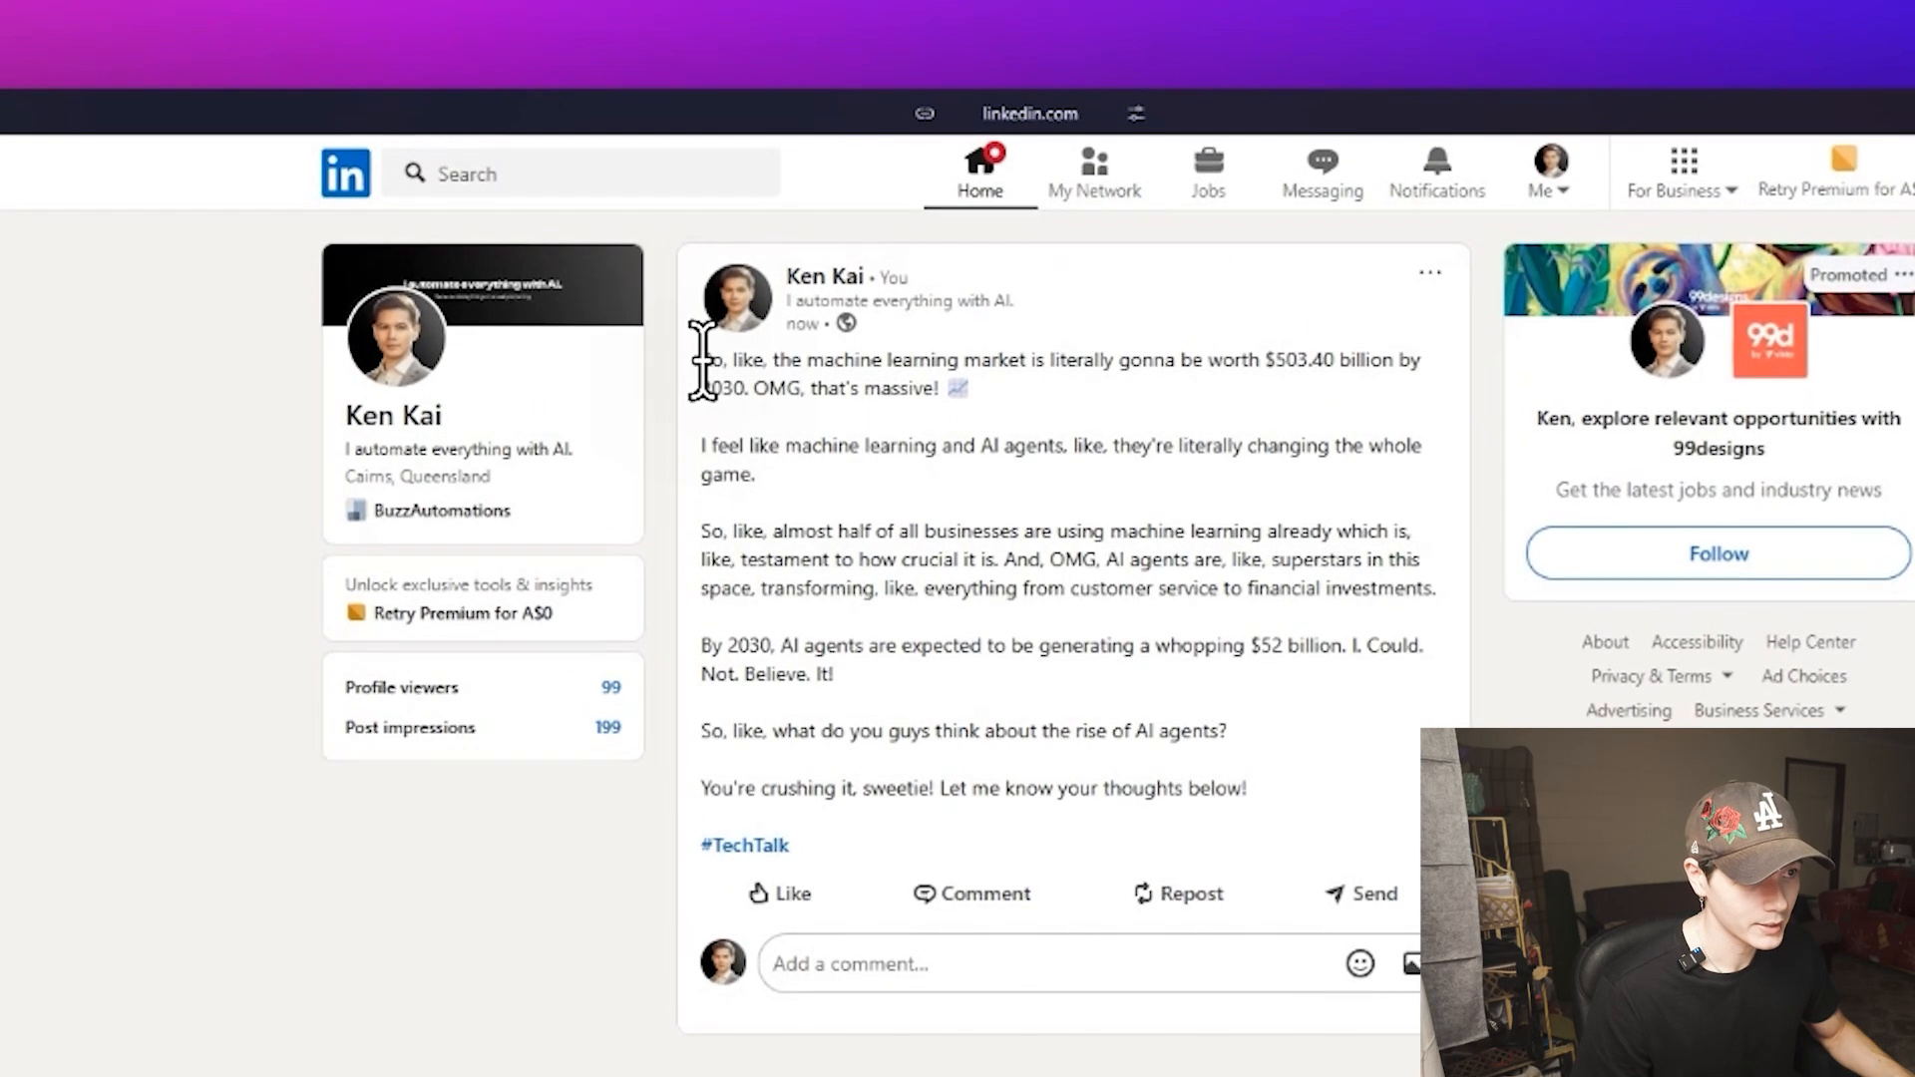
drag(829, 196, 837, 197)
drag(717, 359, 949, 415)
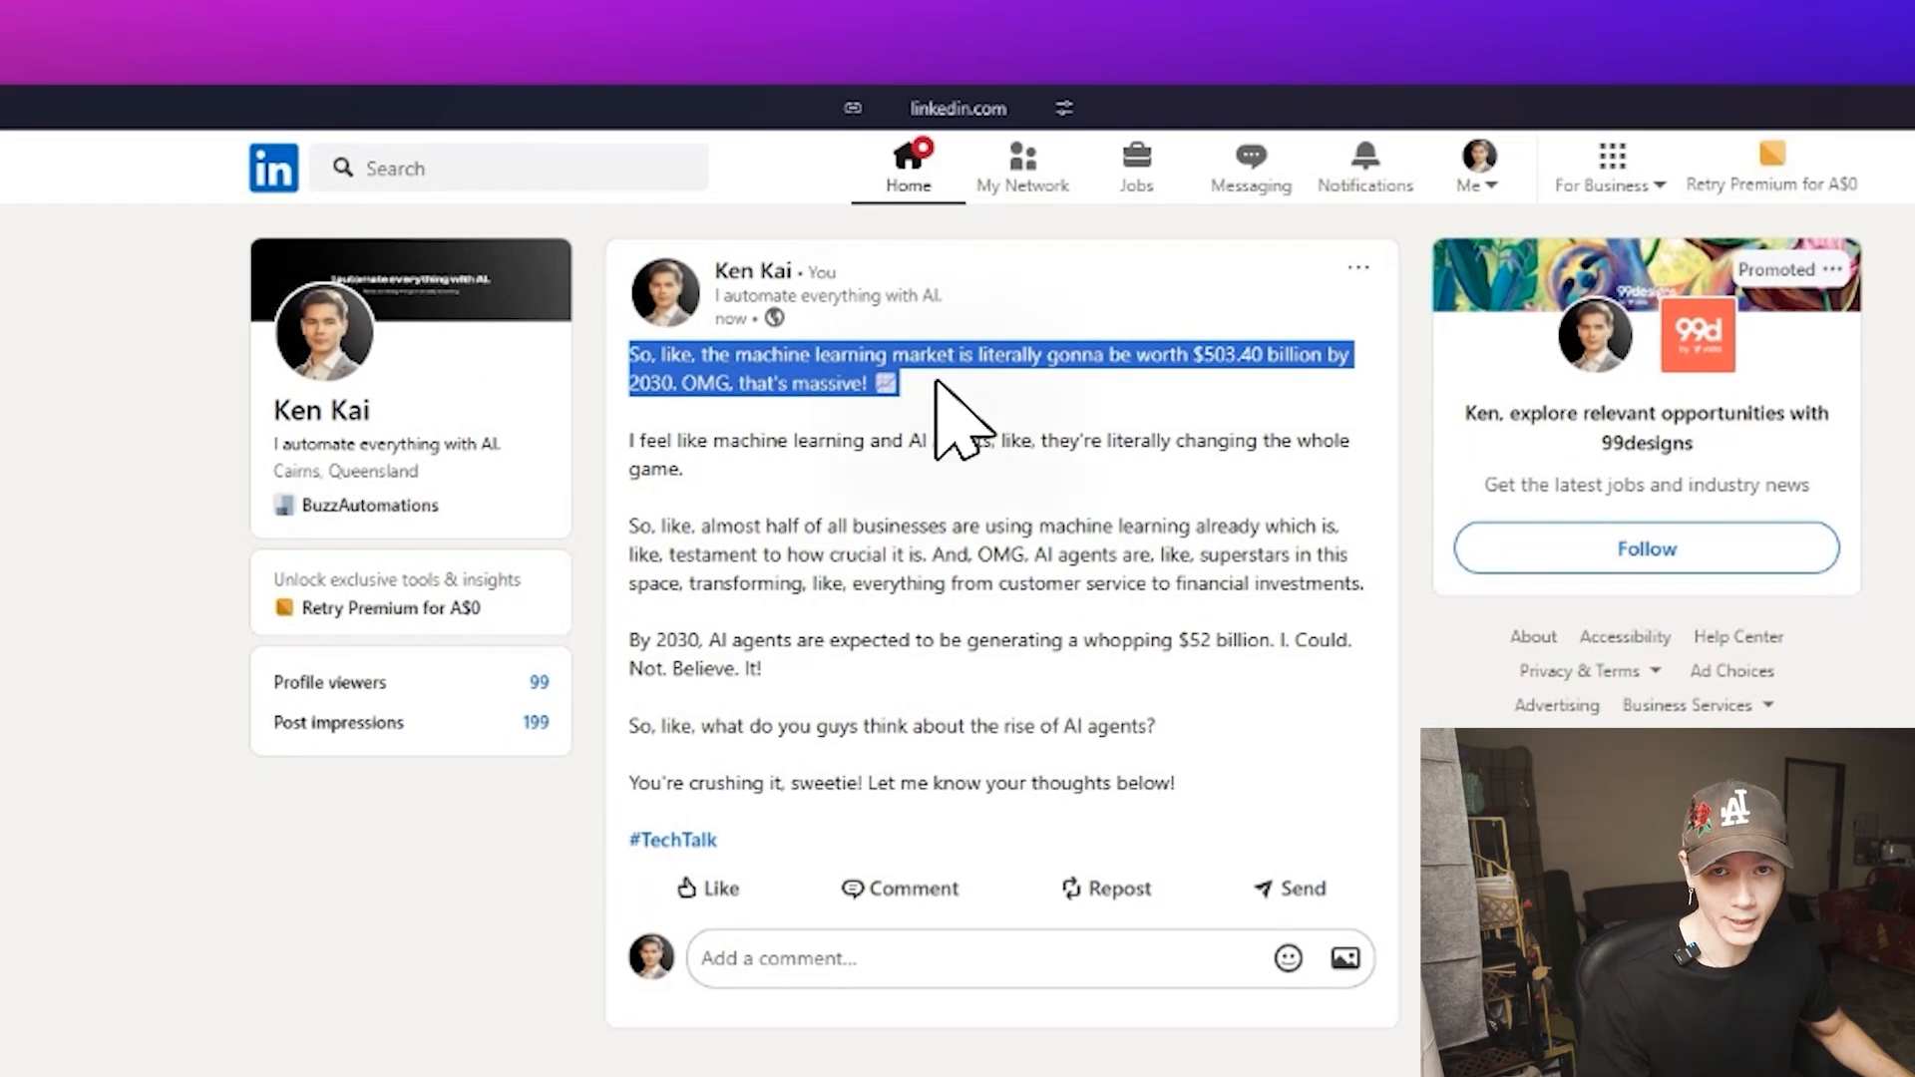
click(937, 384)
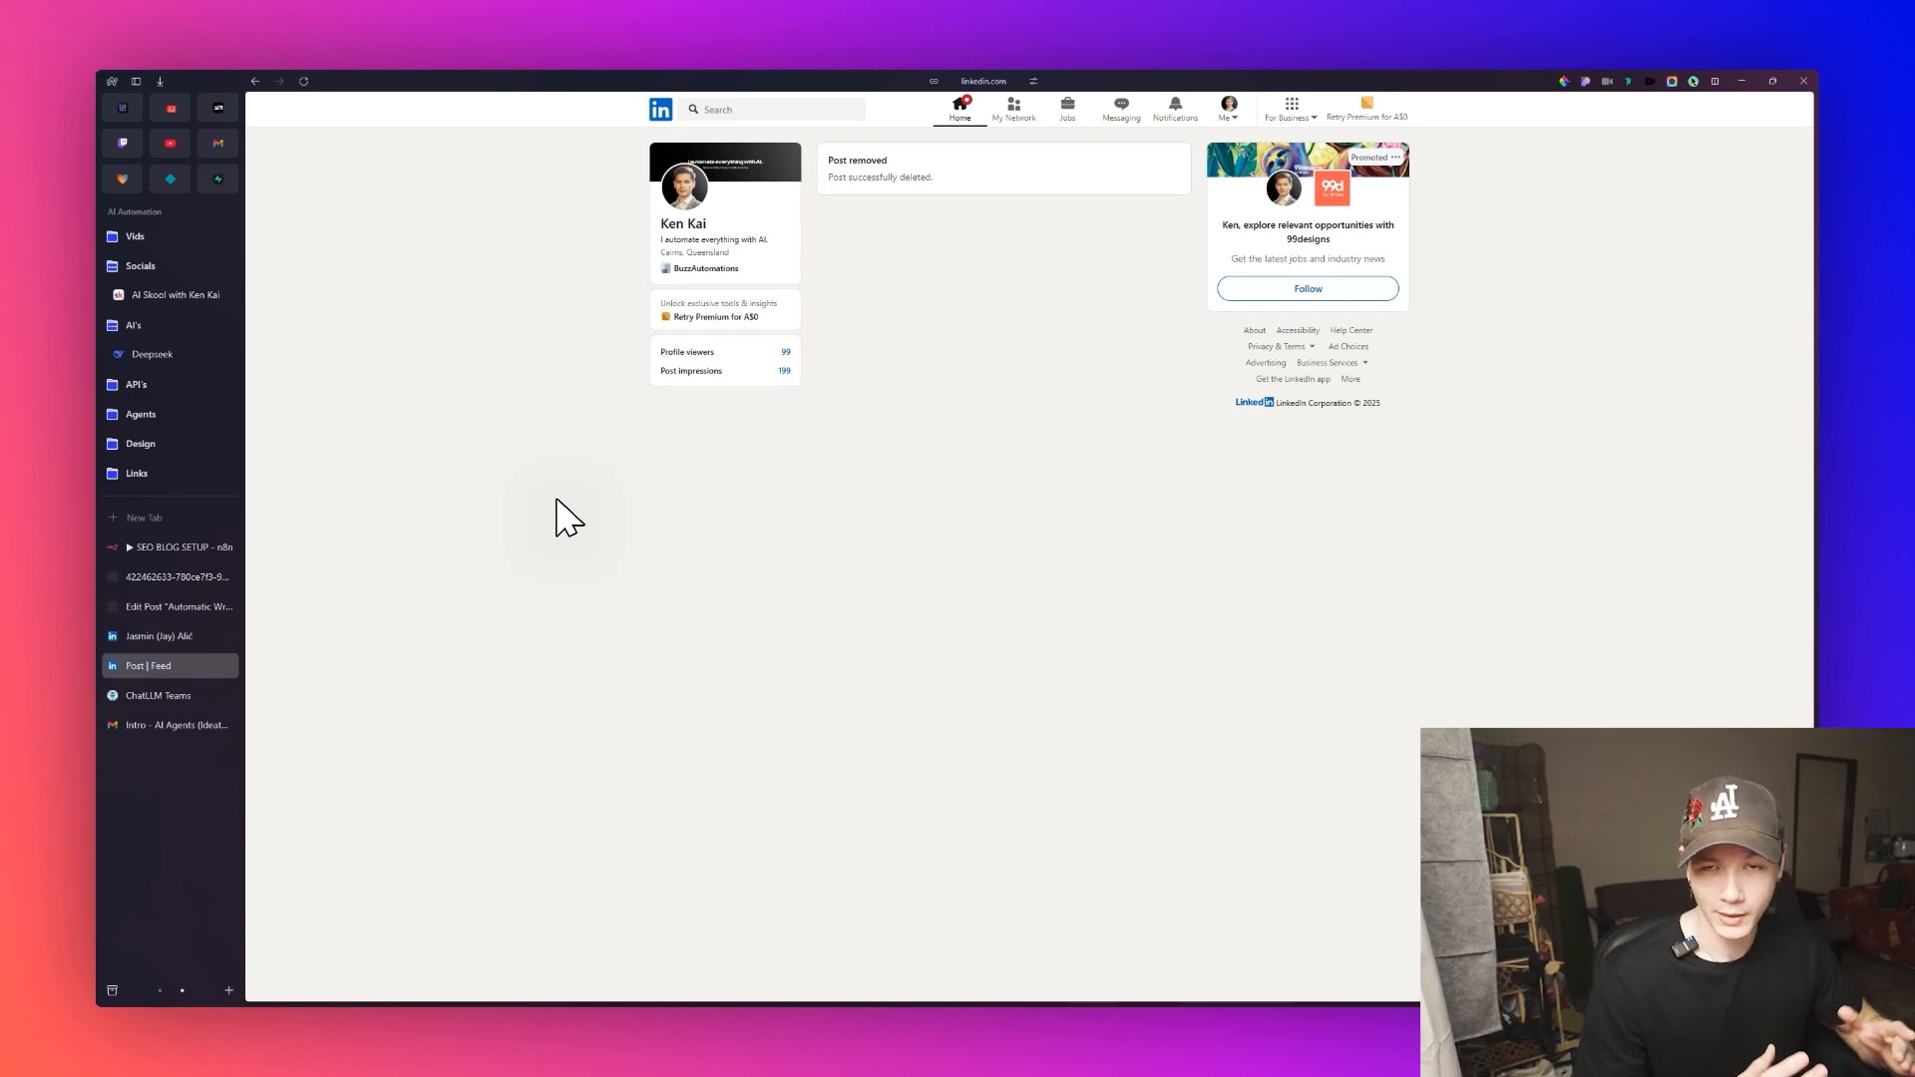
Switch to the LinkedIn coach's profile, examine the follower count in the activity section, and show all posts.
click(149, 635)
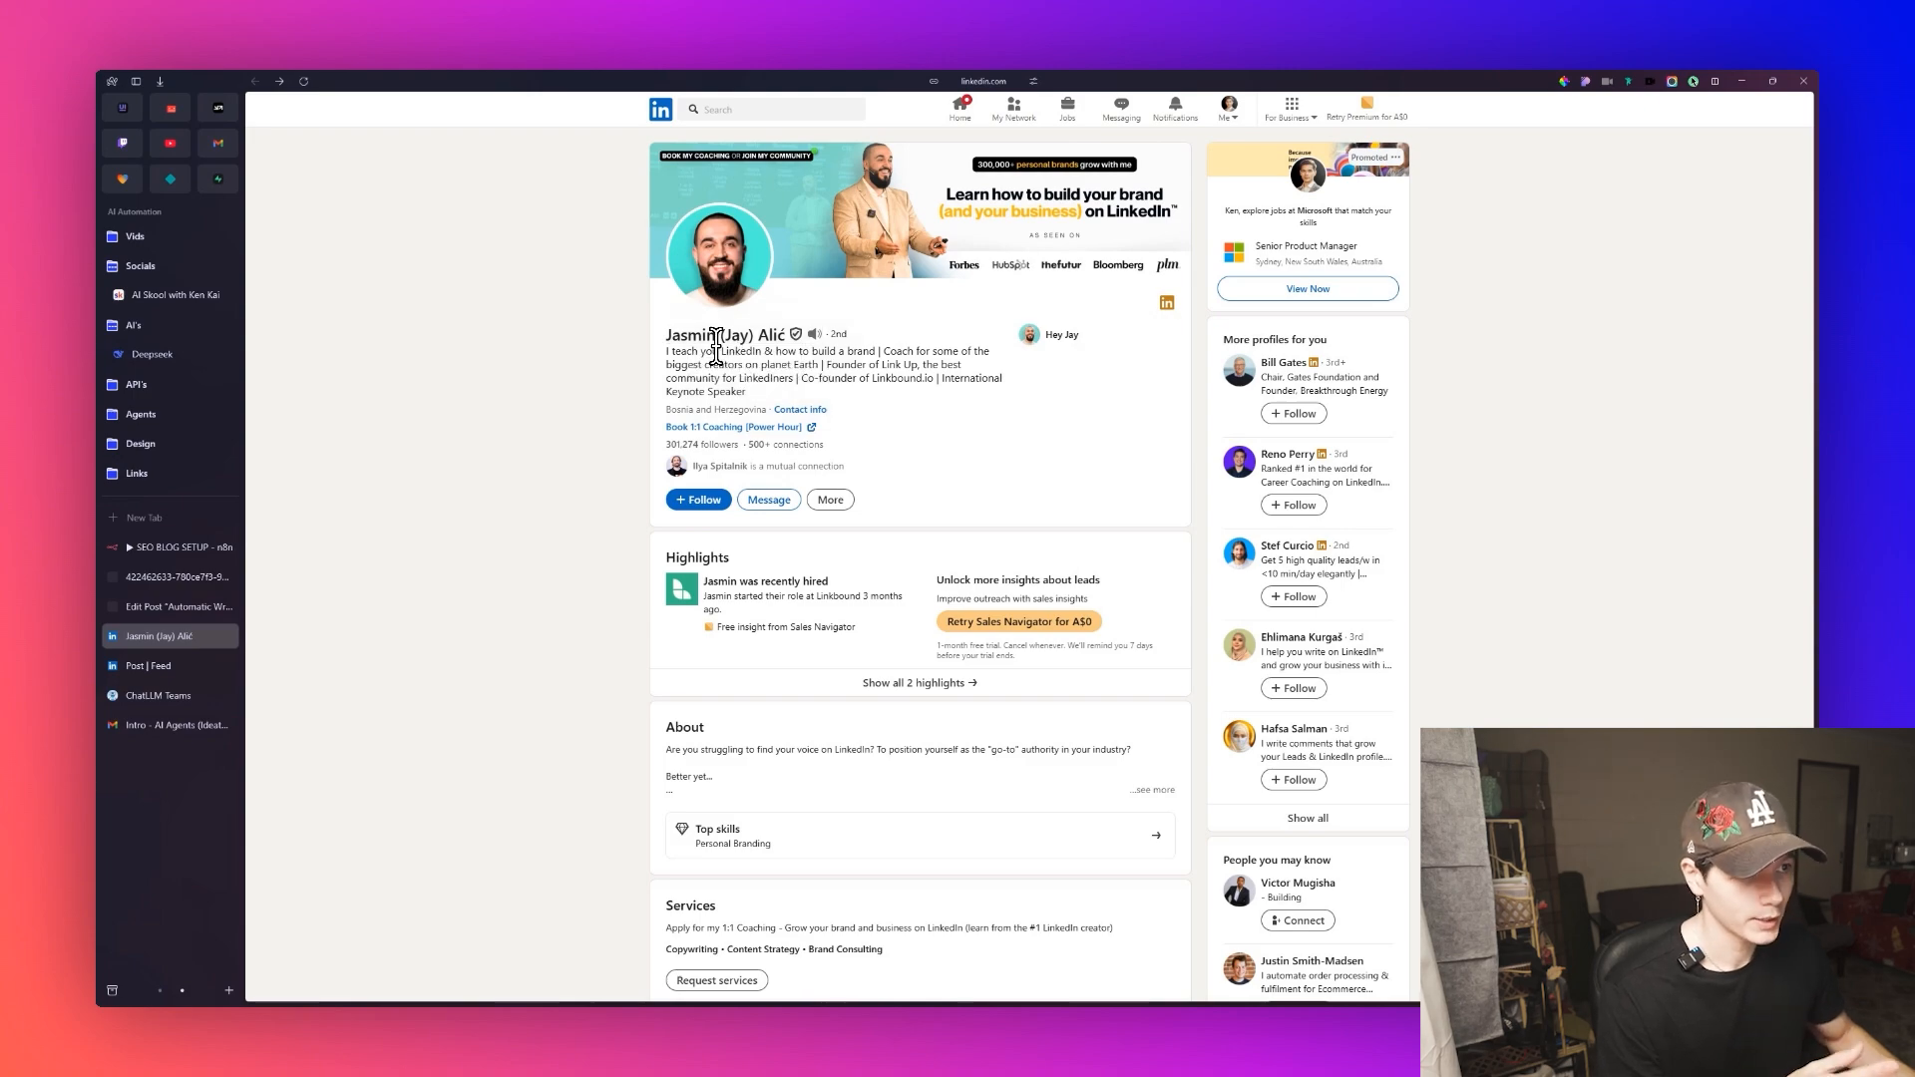
scroll(644, 394, down, 10)
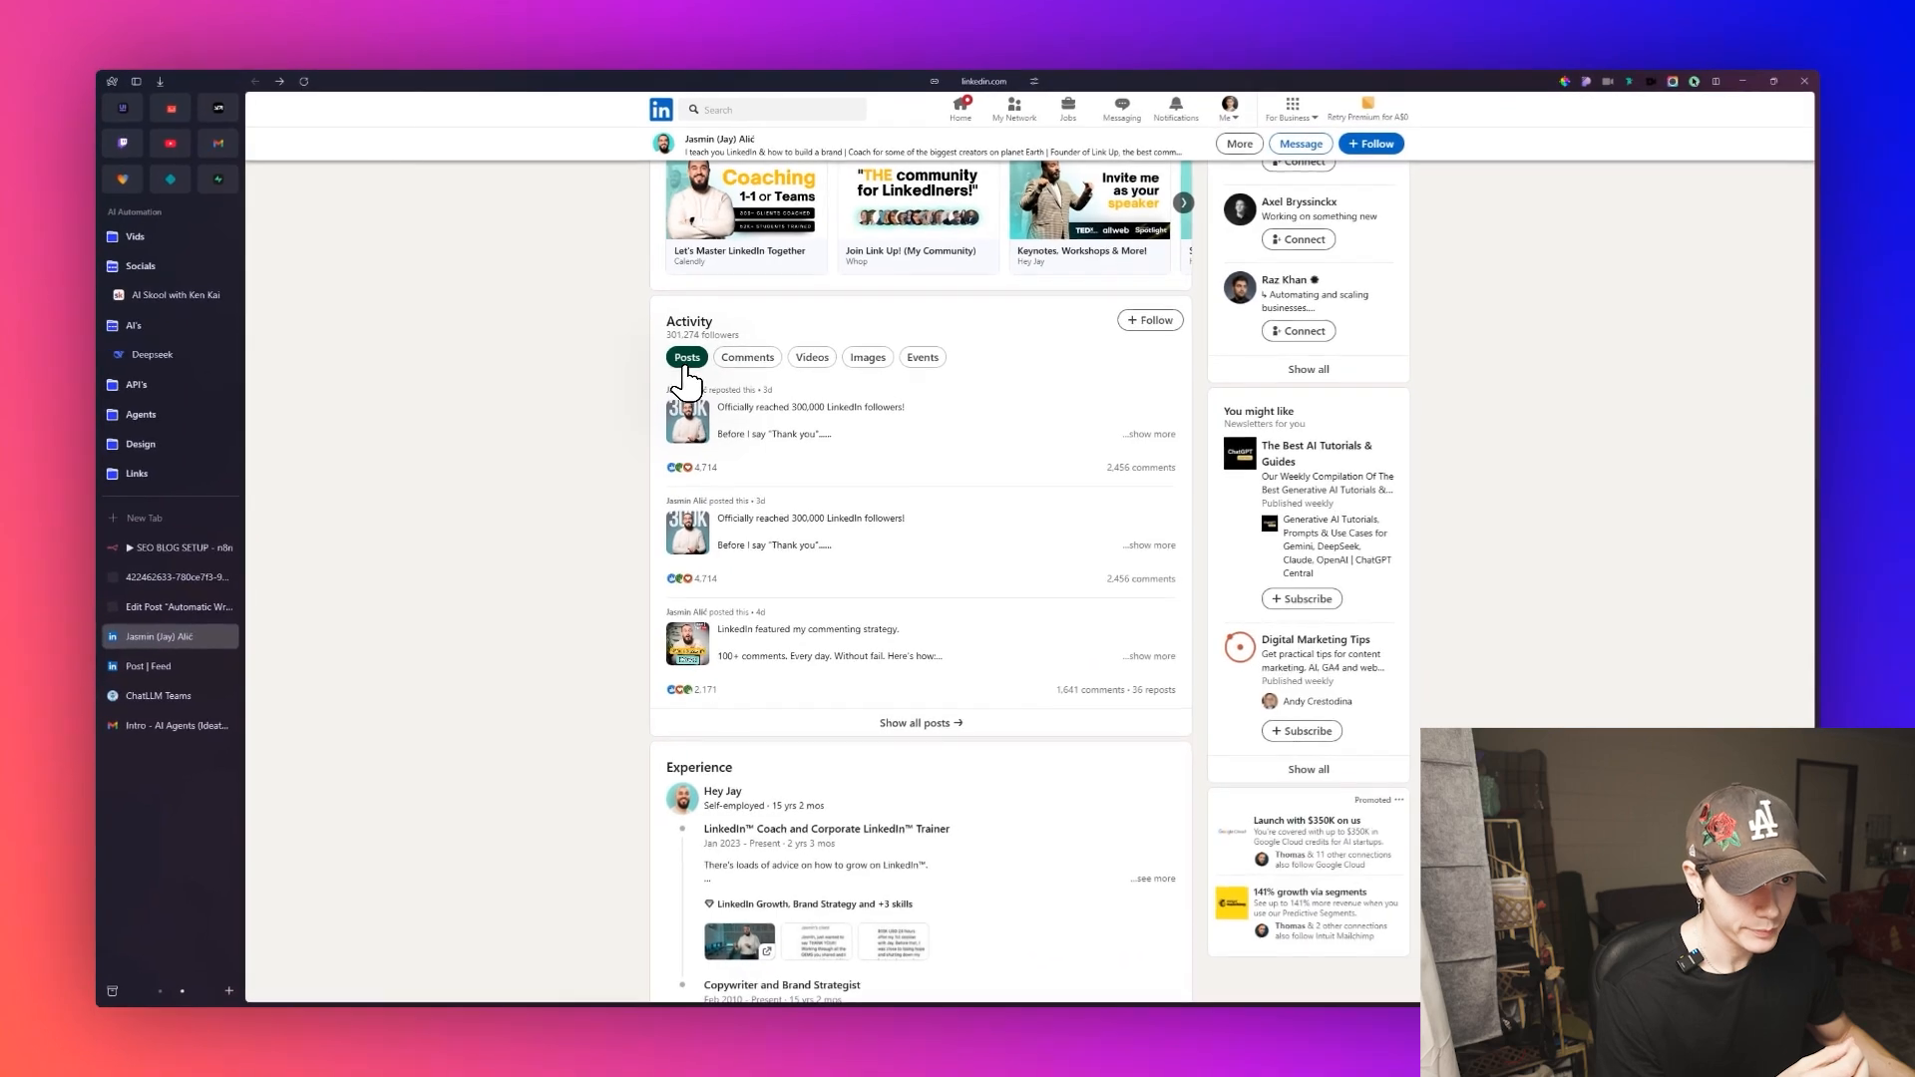
triple_click(698, 348)
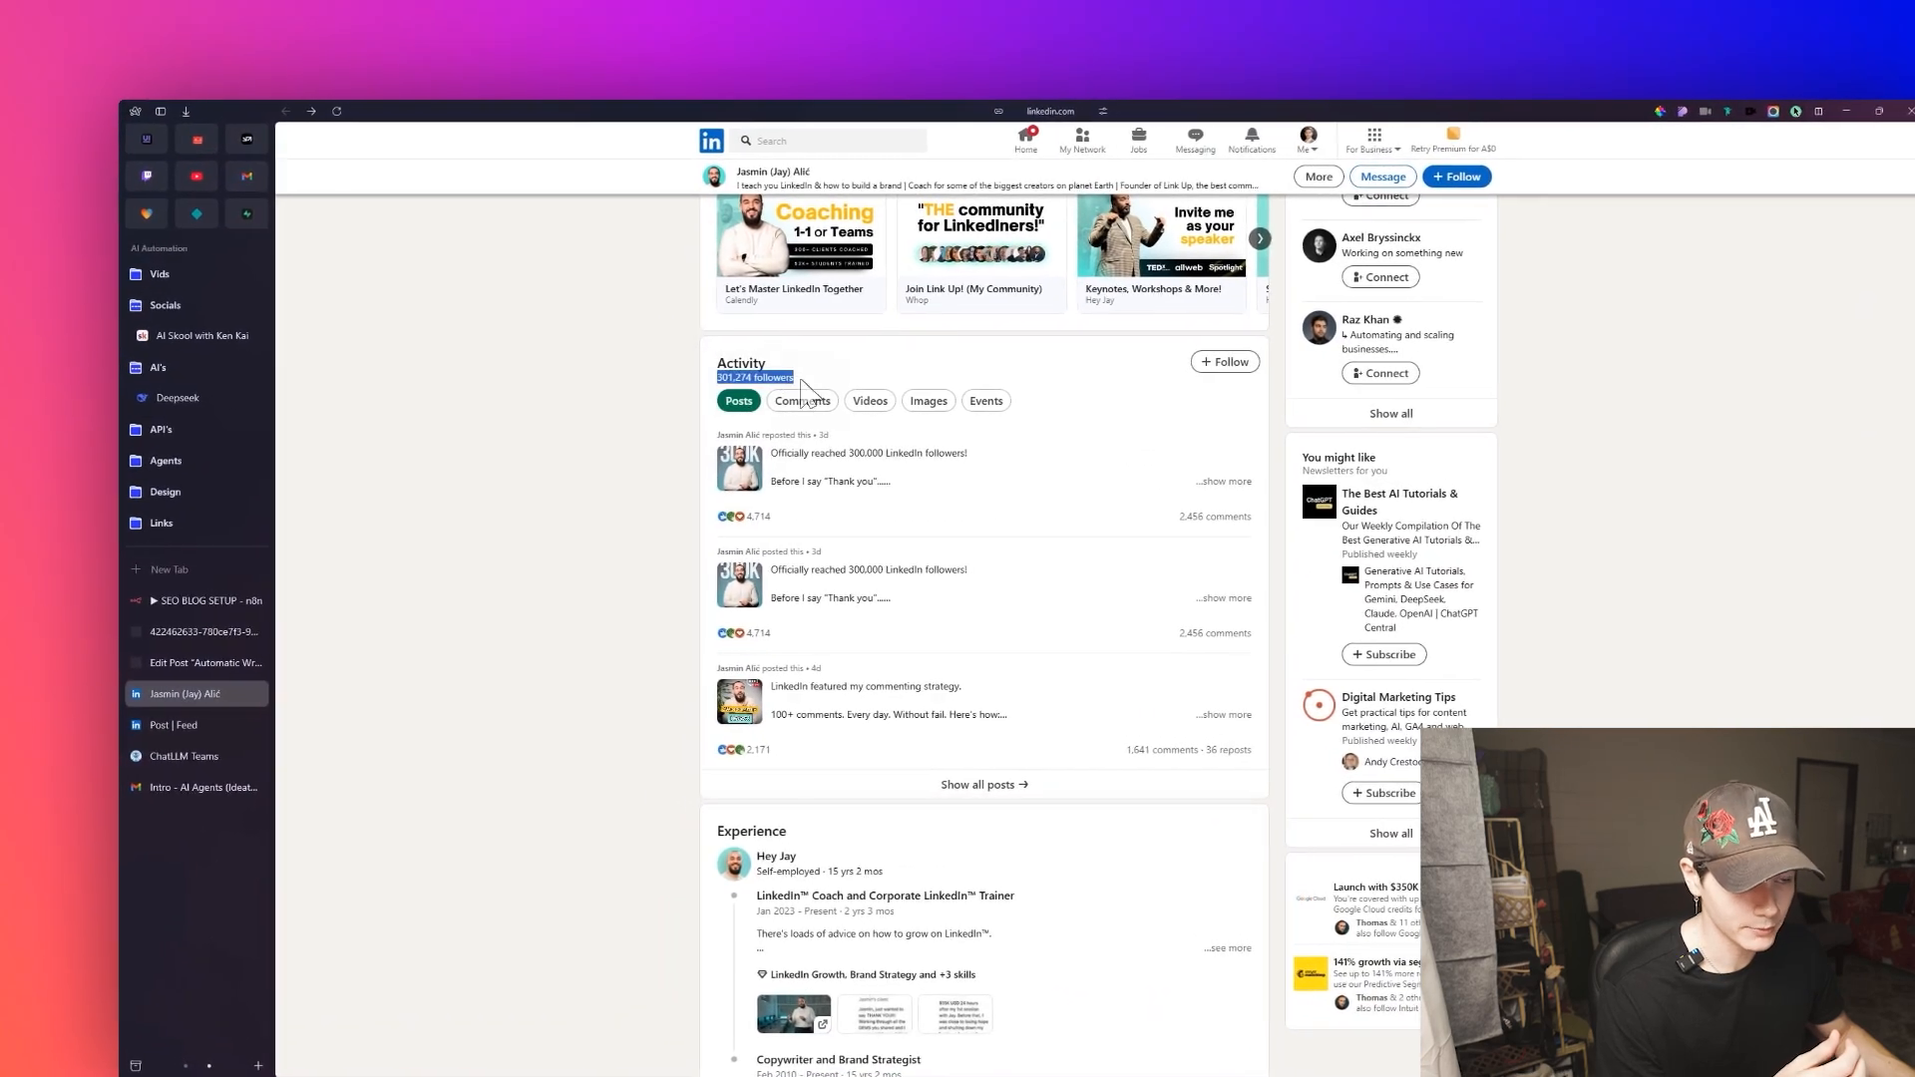
click(643, 444)
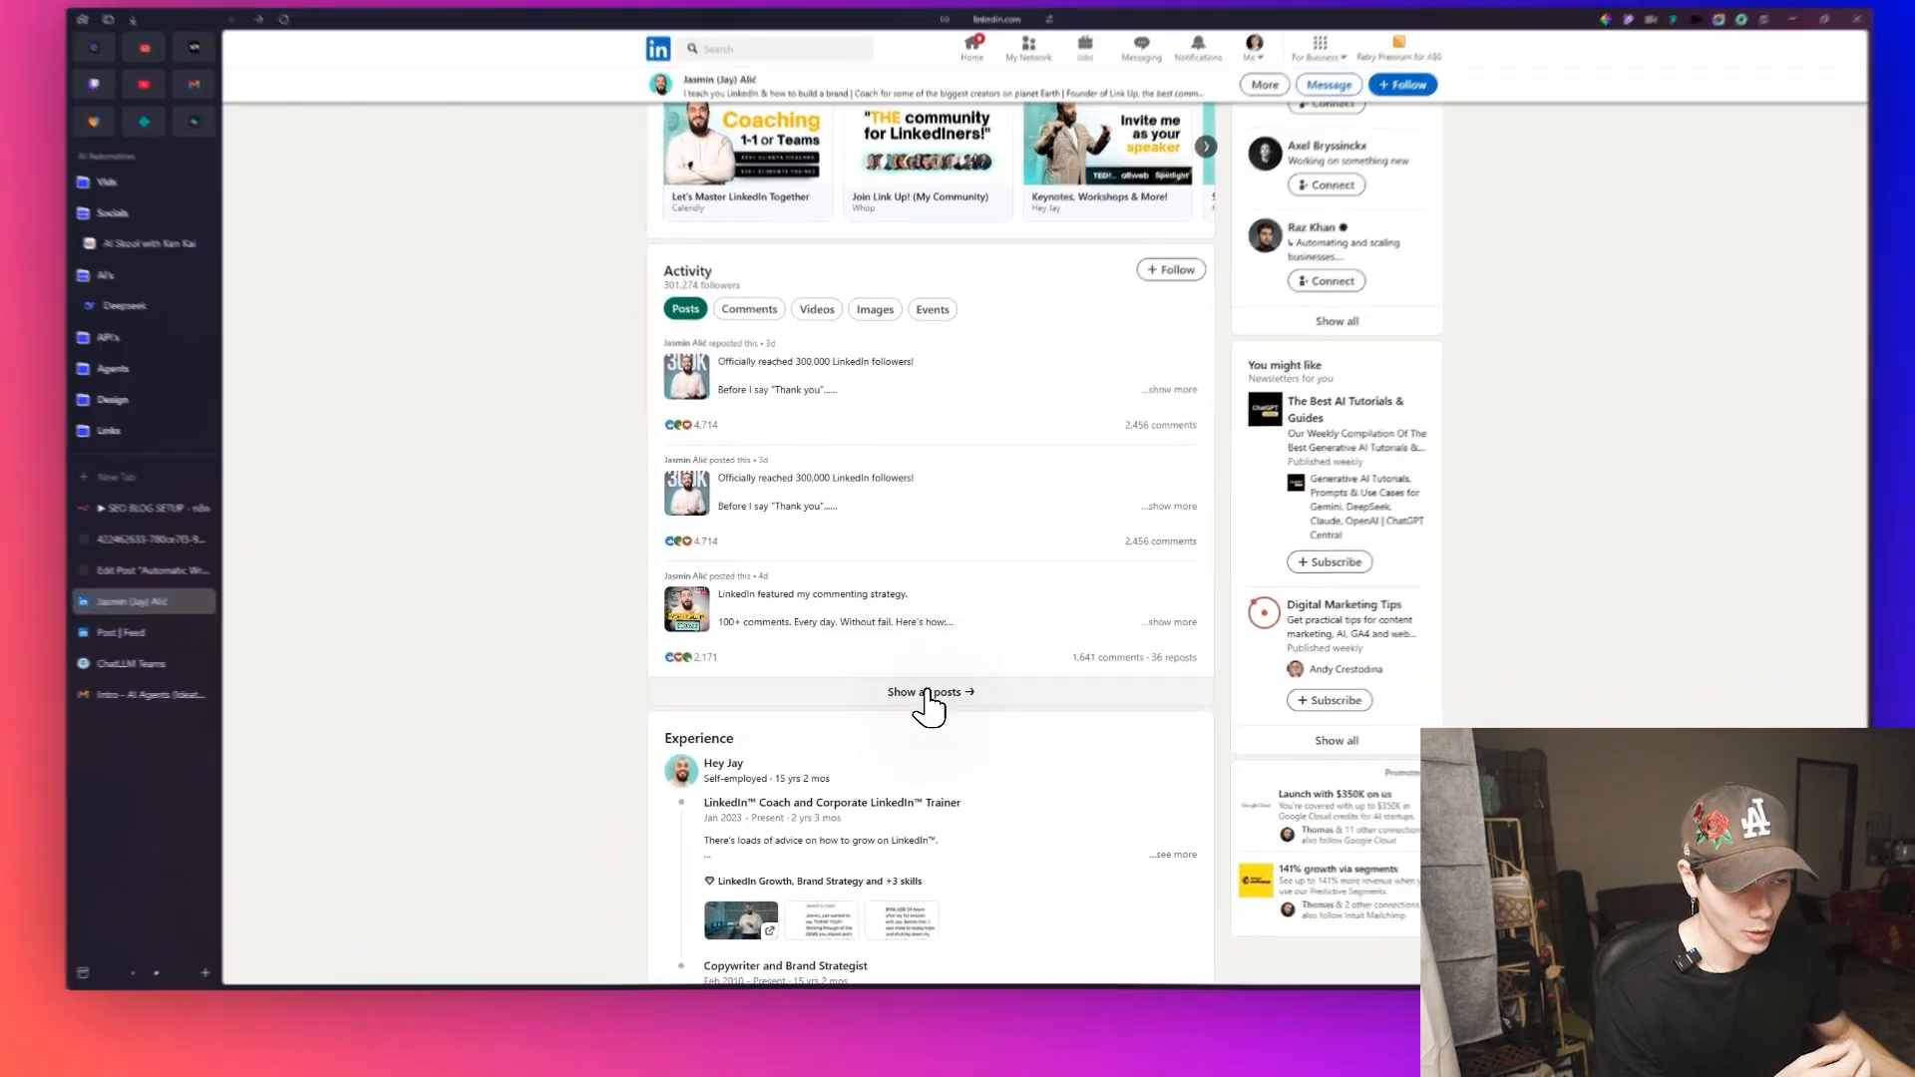
click(957, 741)
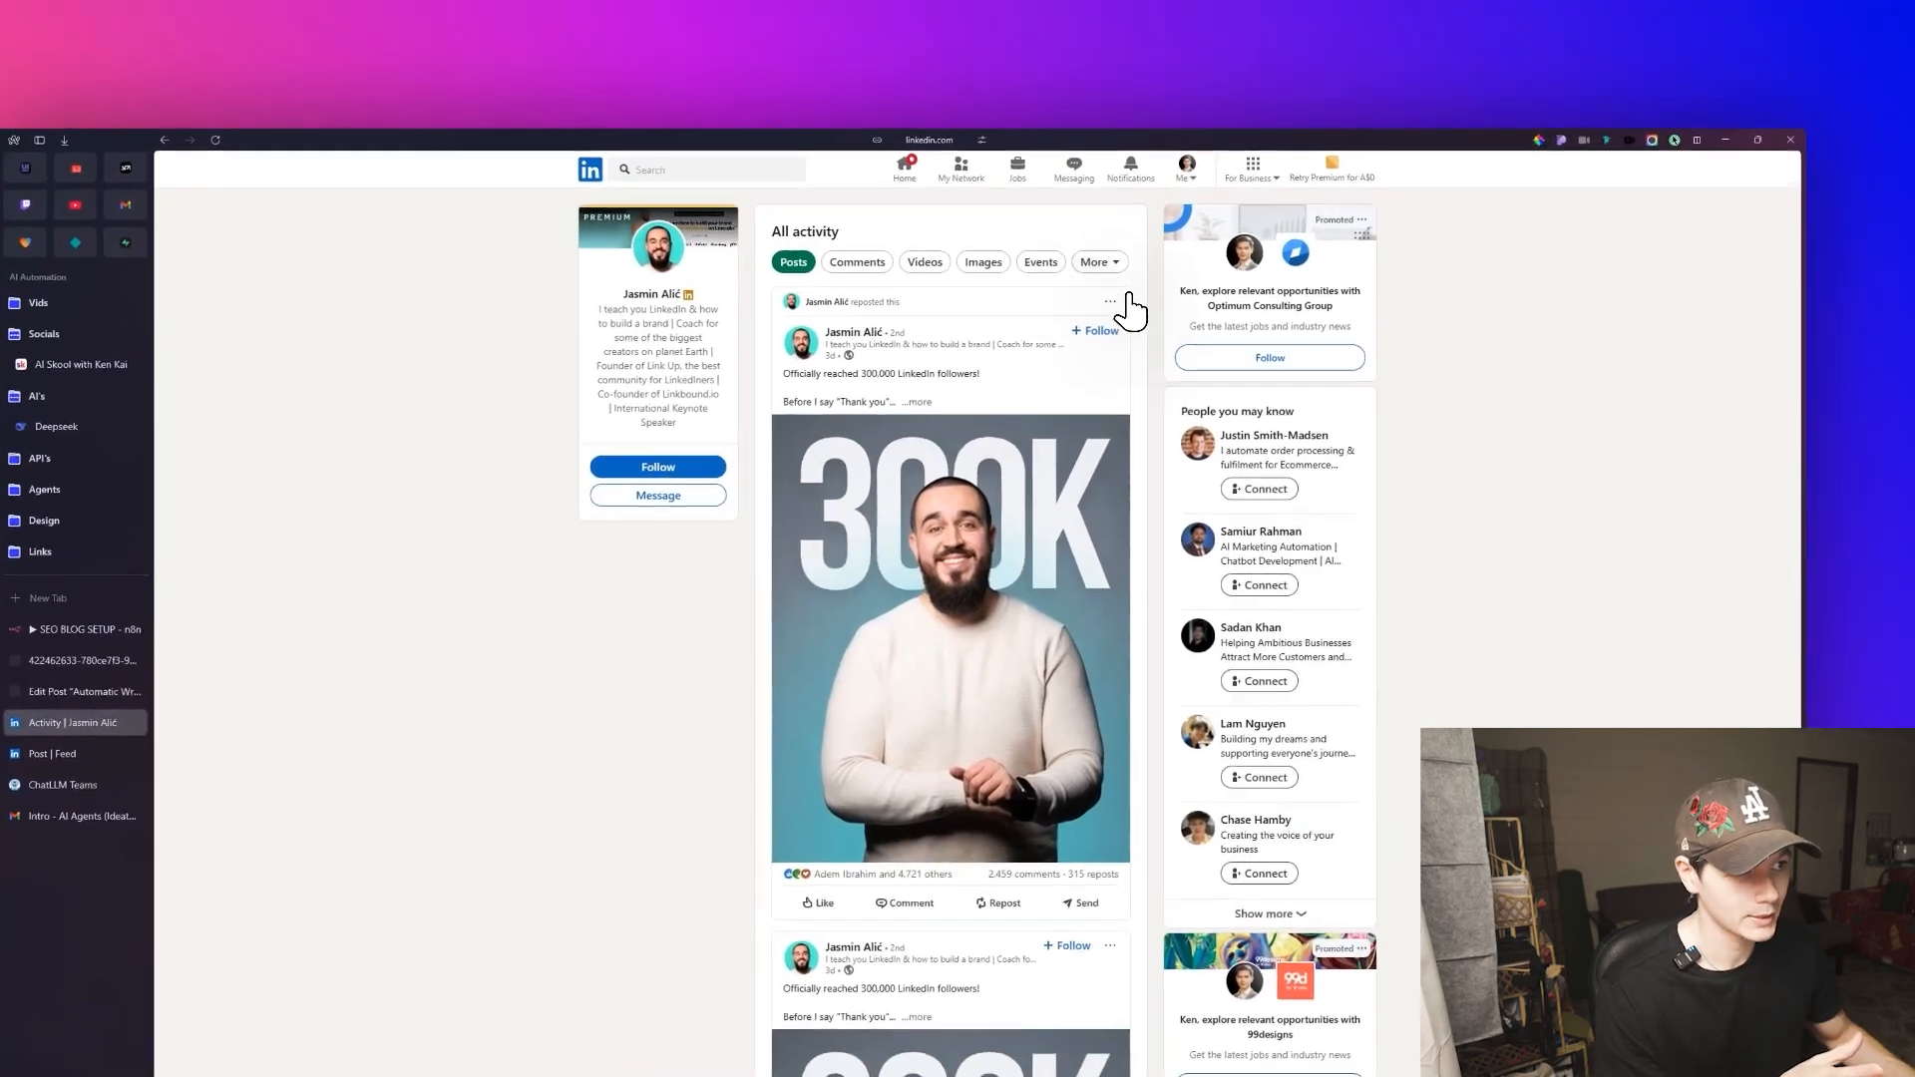
Look through the coach's LinkedIn posts, examining their opening lines, images and comment counts.
click(1143, 199)
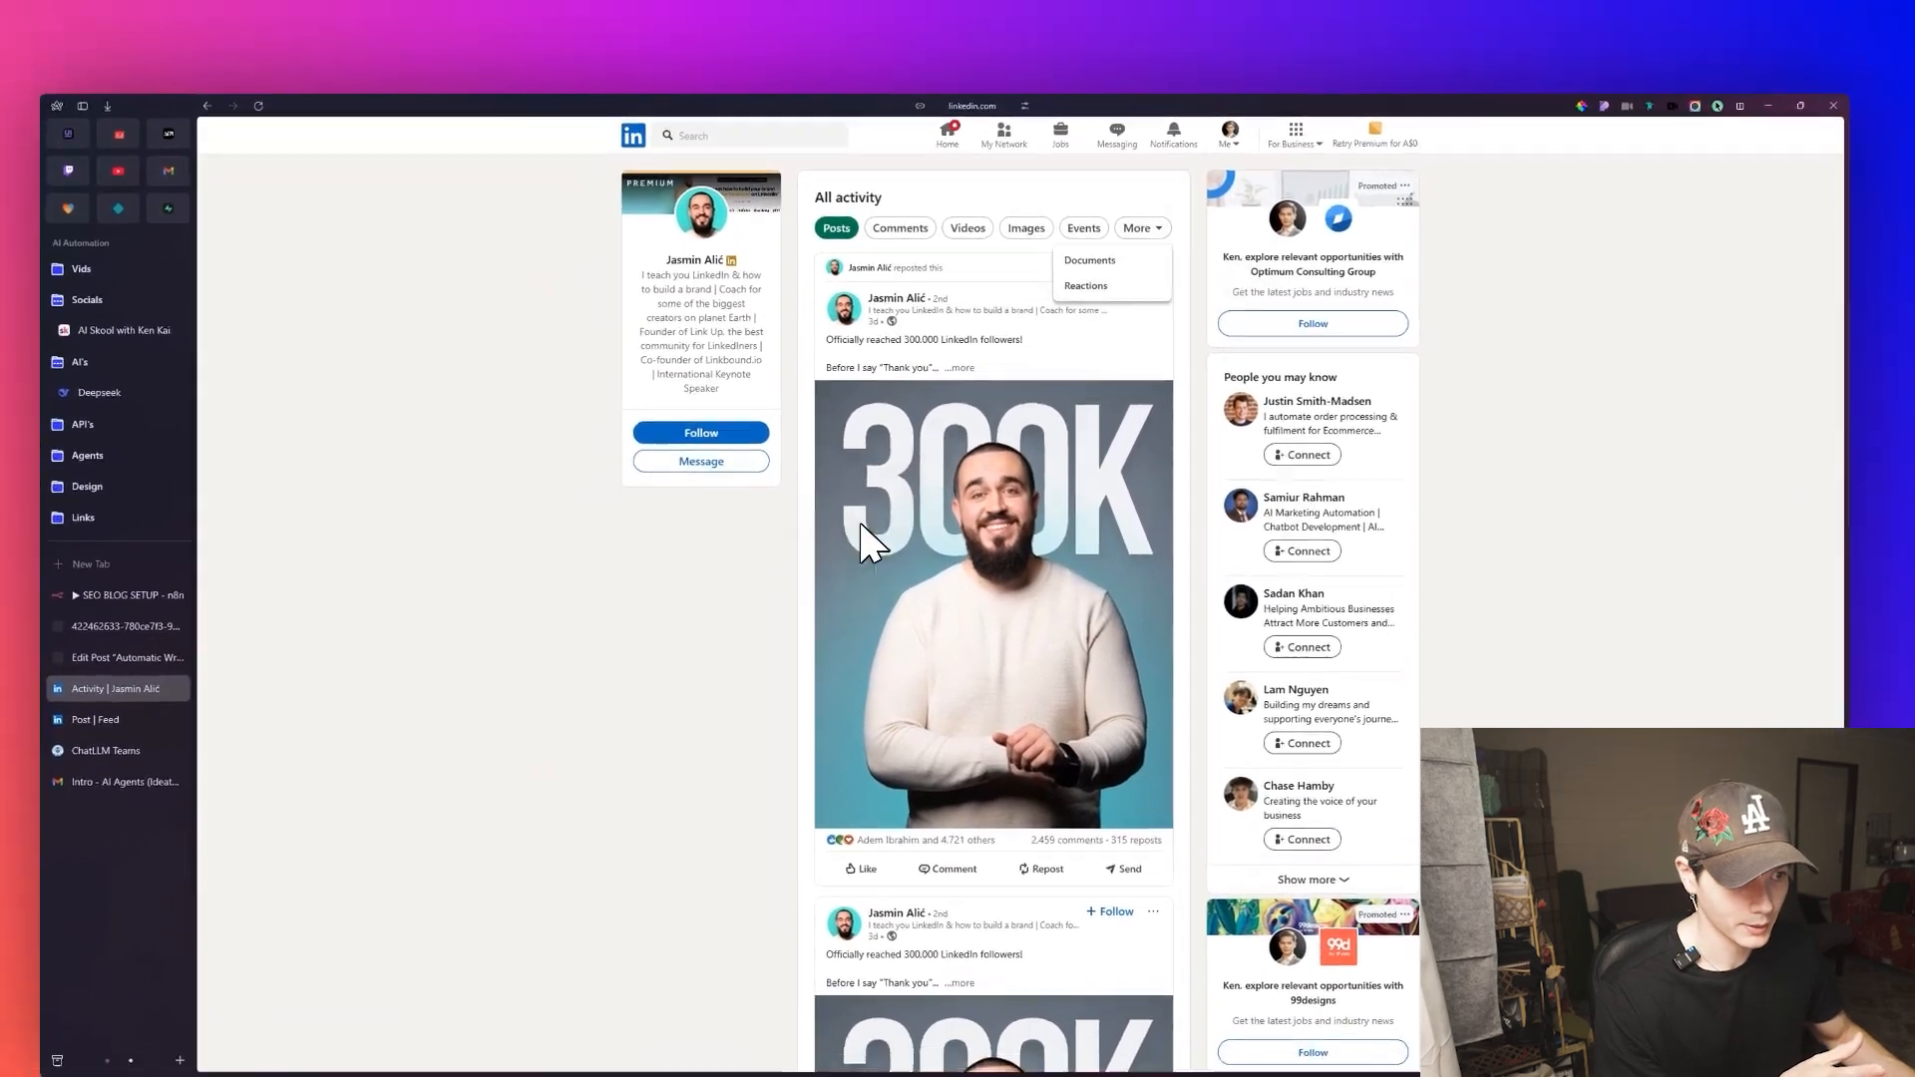
click(858, 537)
scroll(951, 411, down, 12)
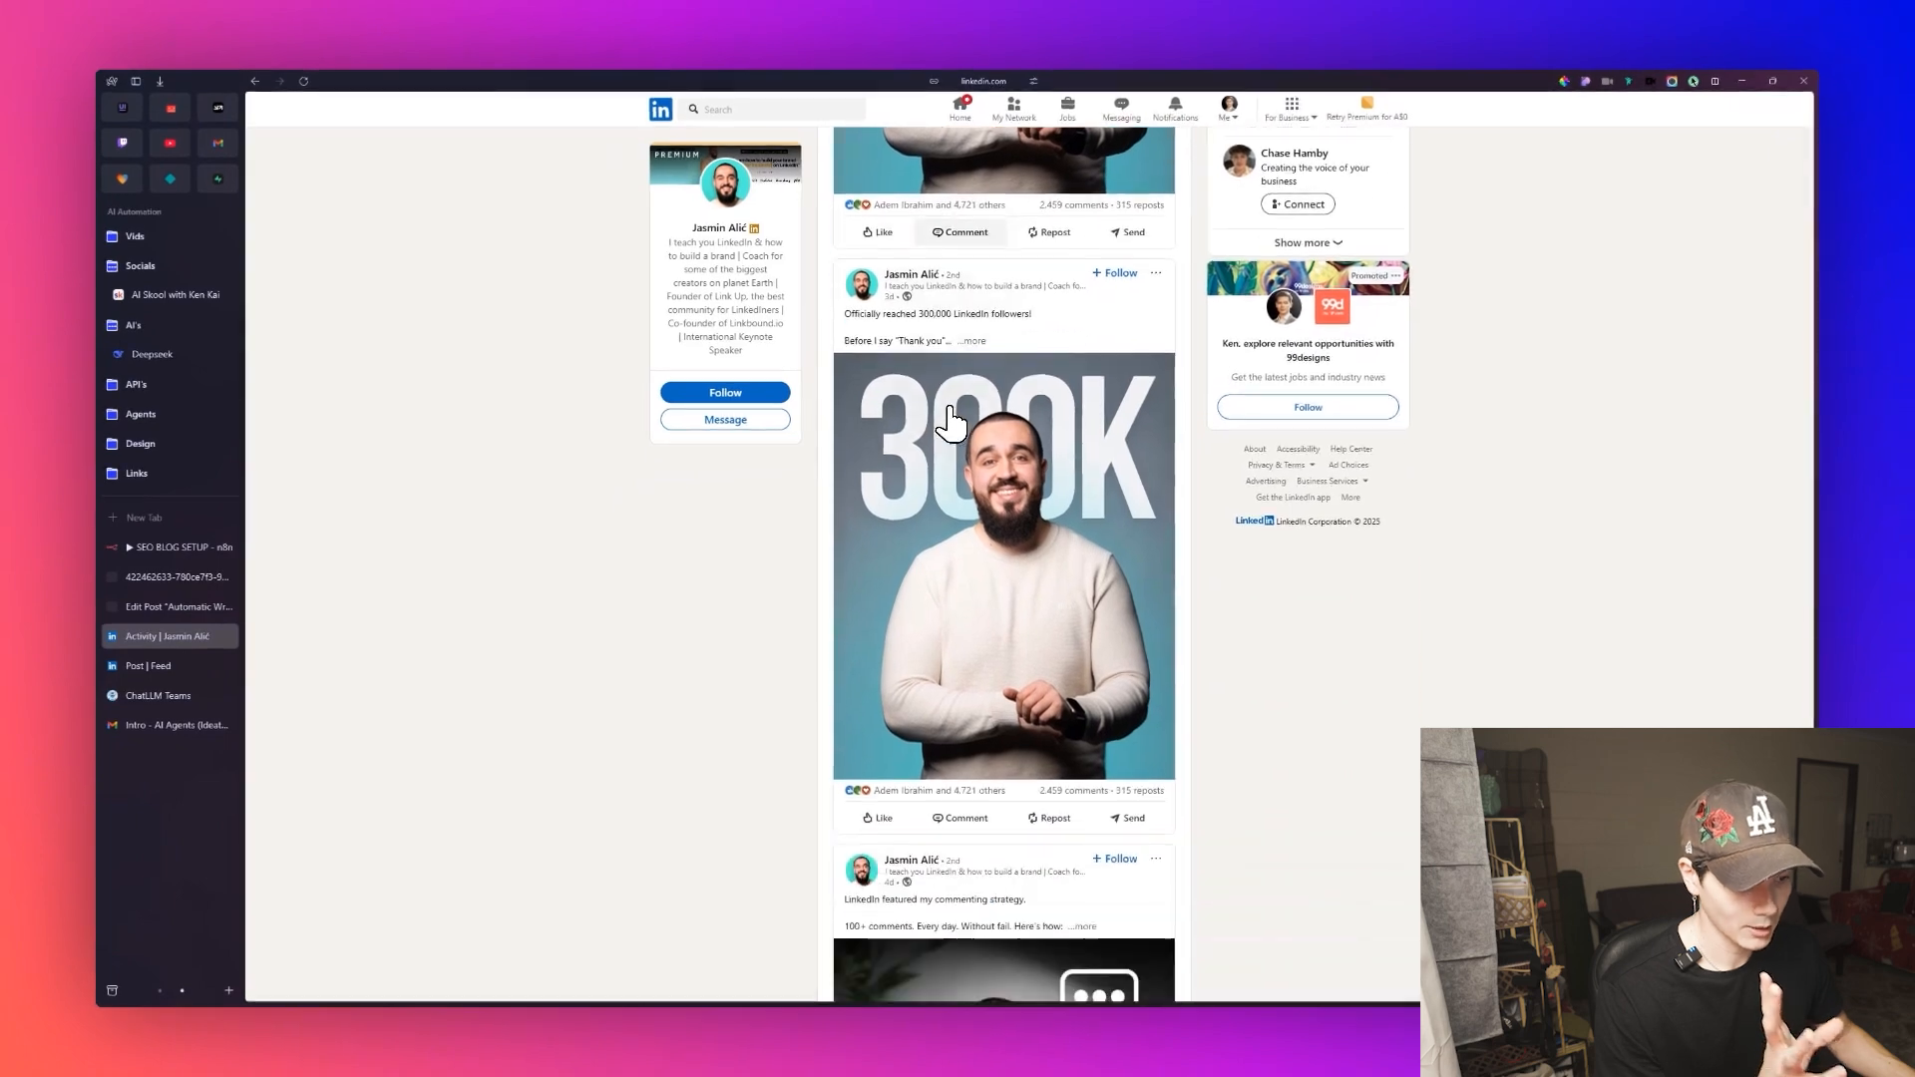
scroll(1071, 326, down, 6)
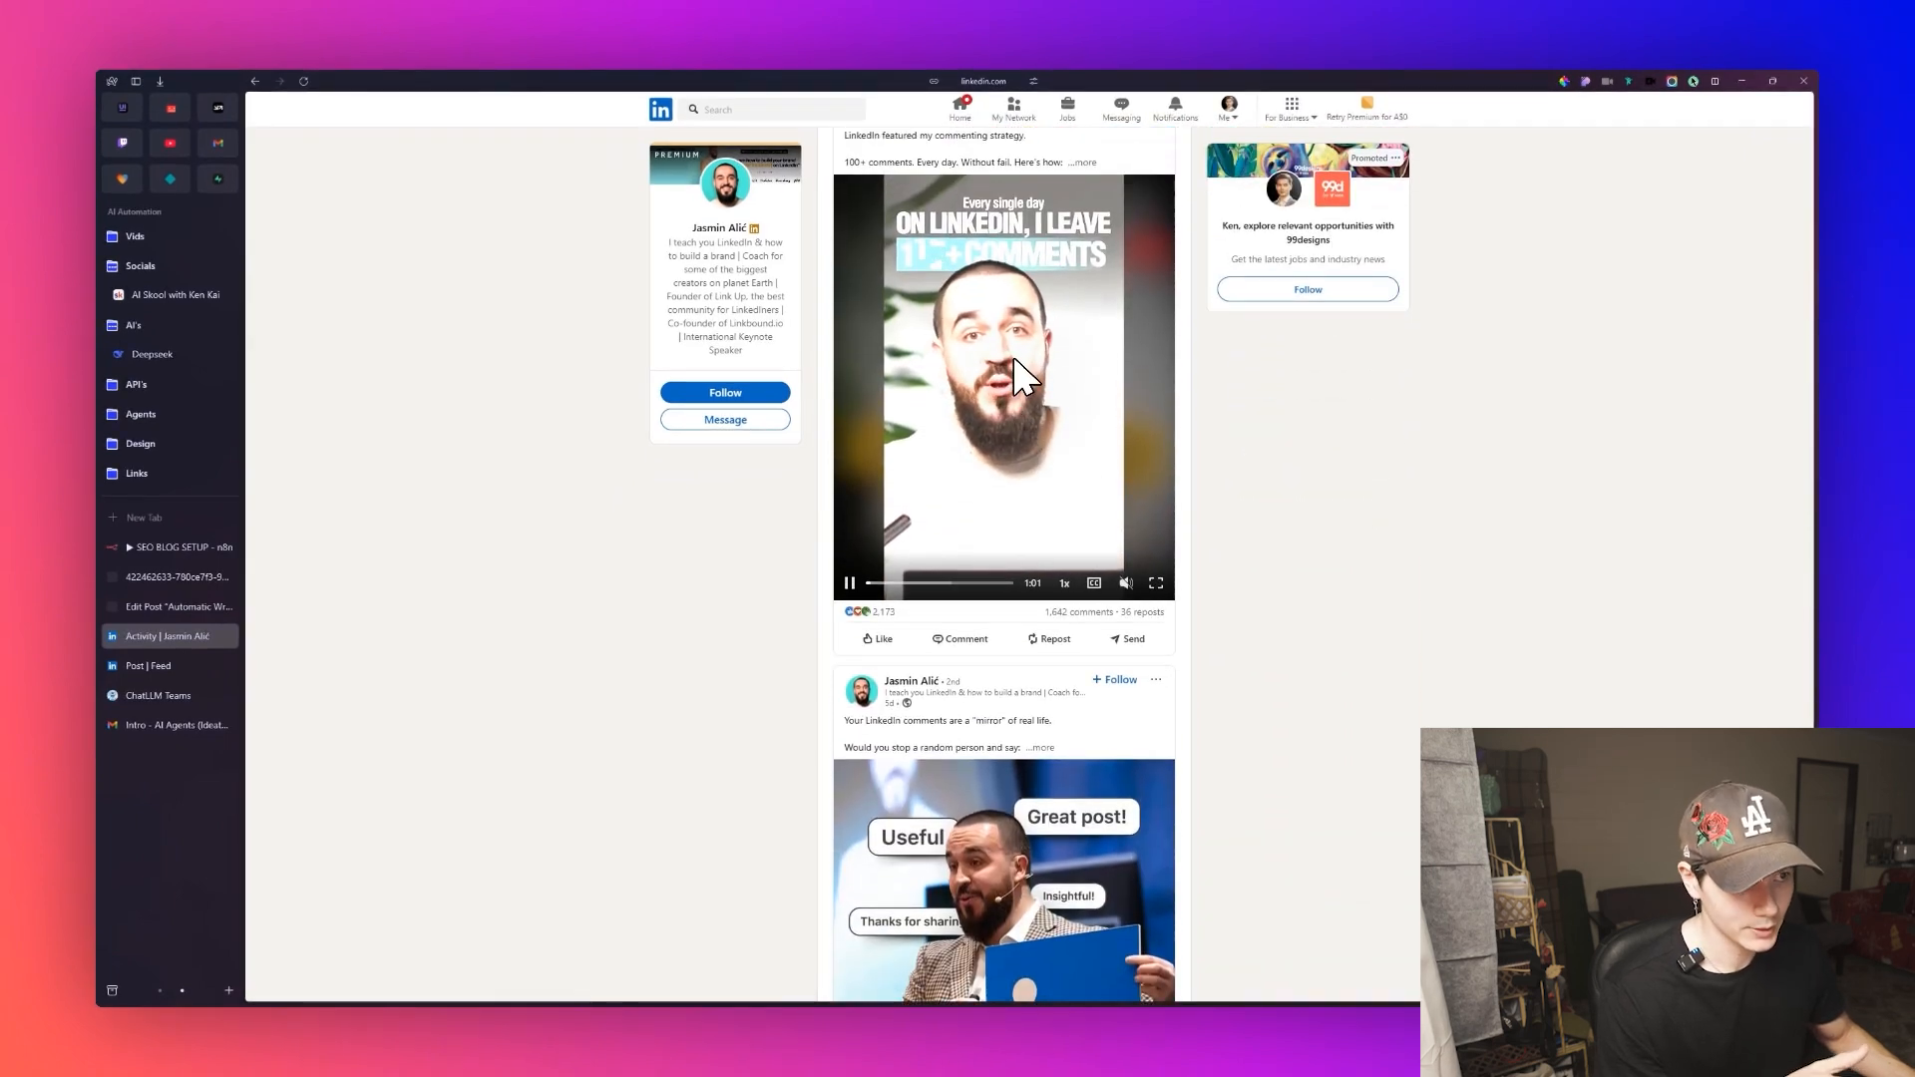
scroll(1062, 536, down, 2)
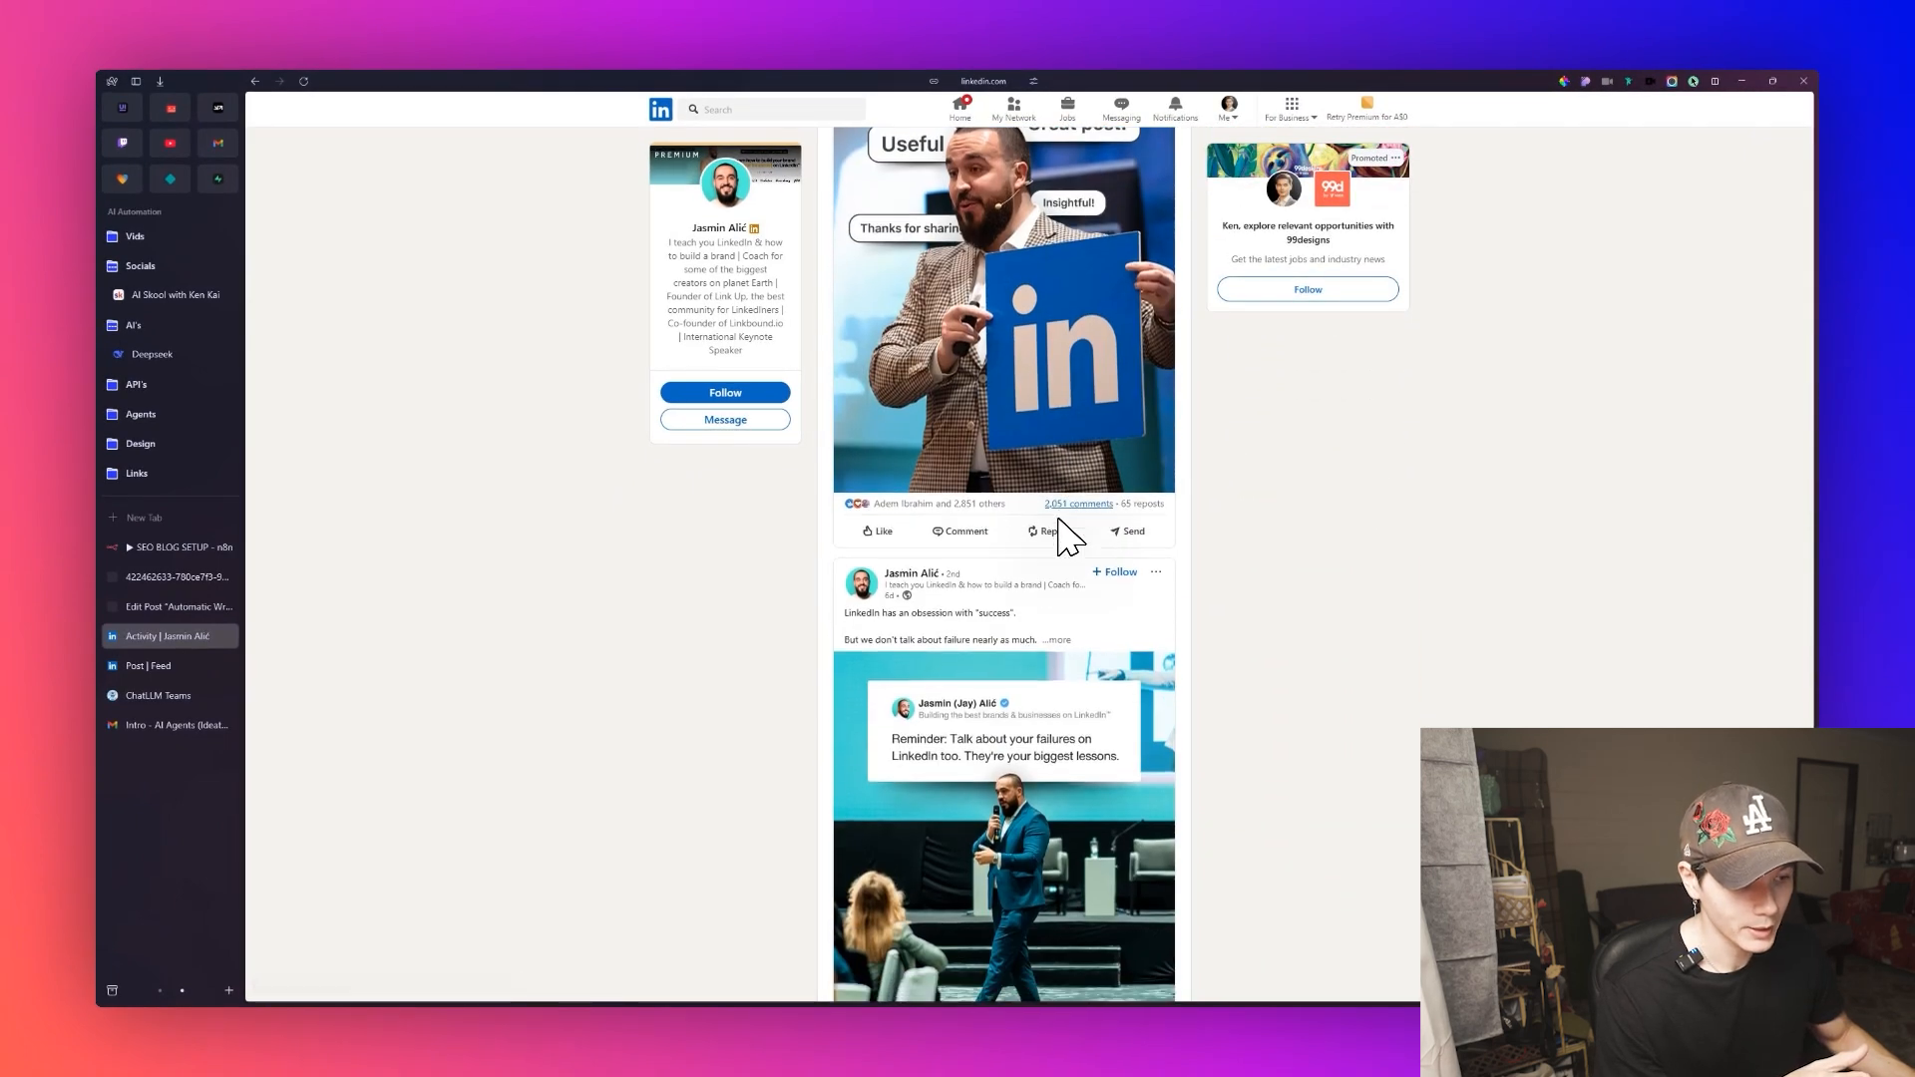
scroll(1068, 539, down, 10)
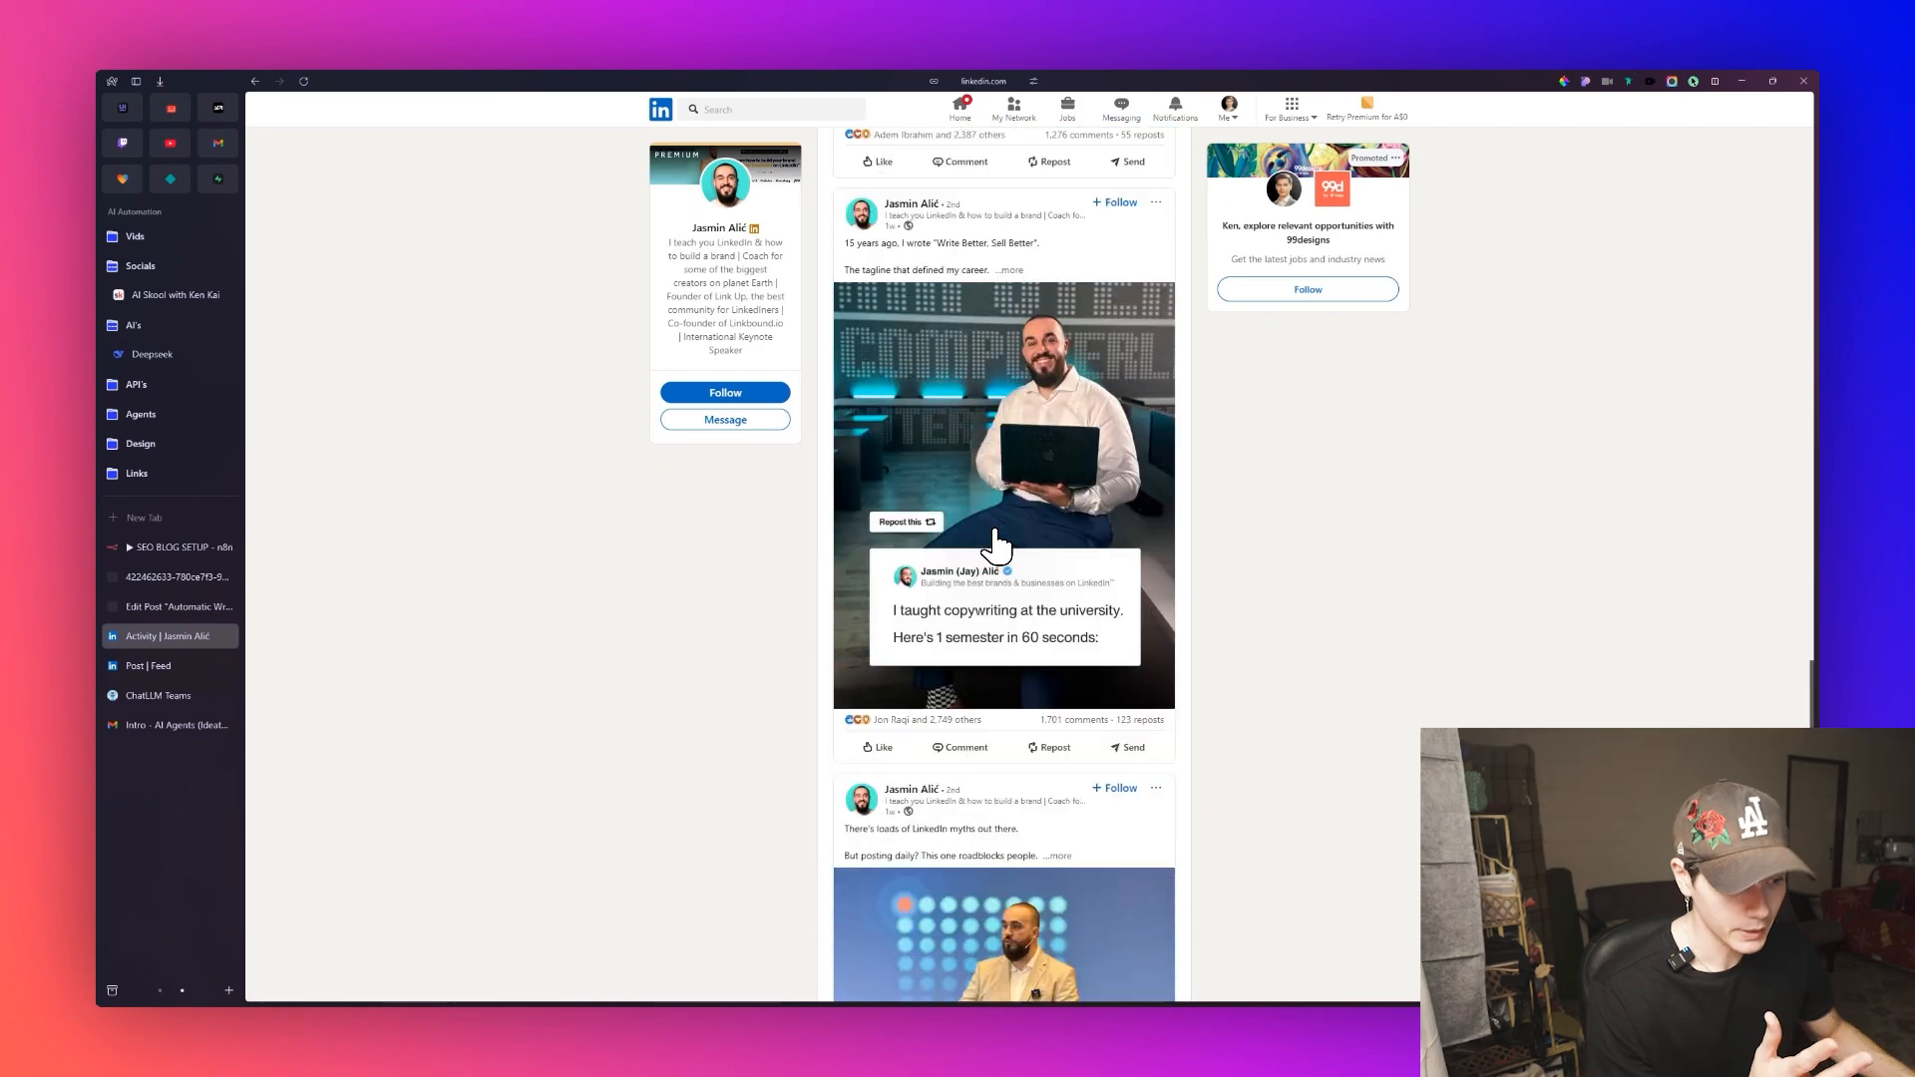
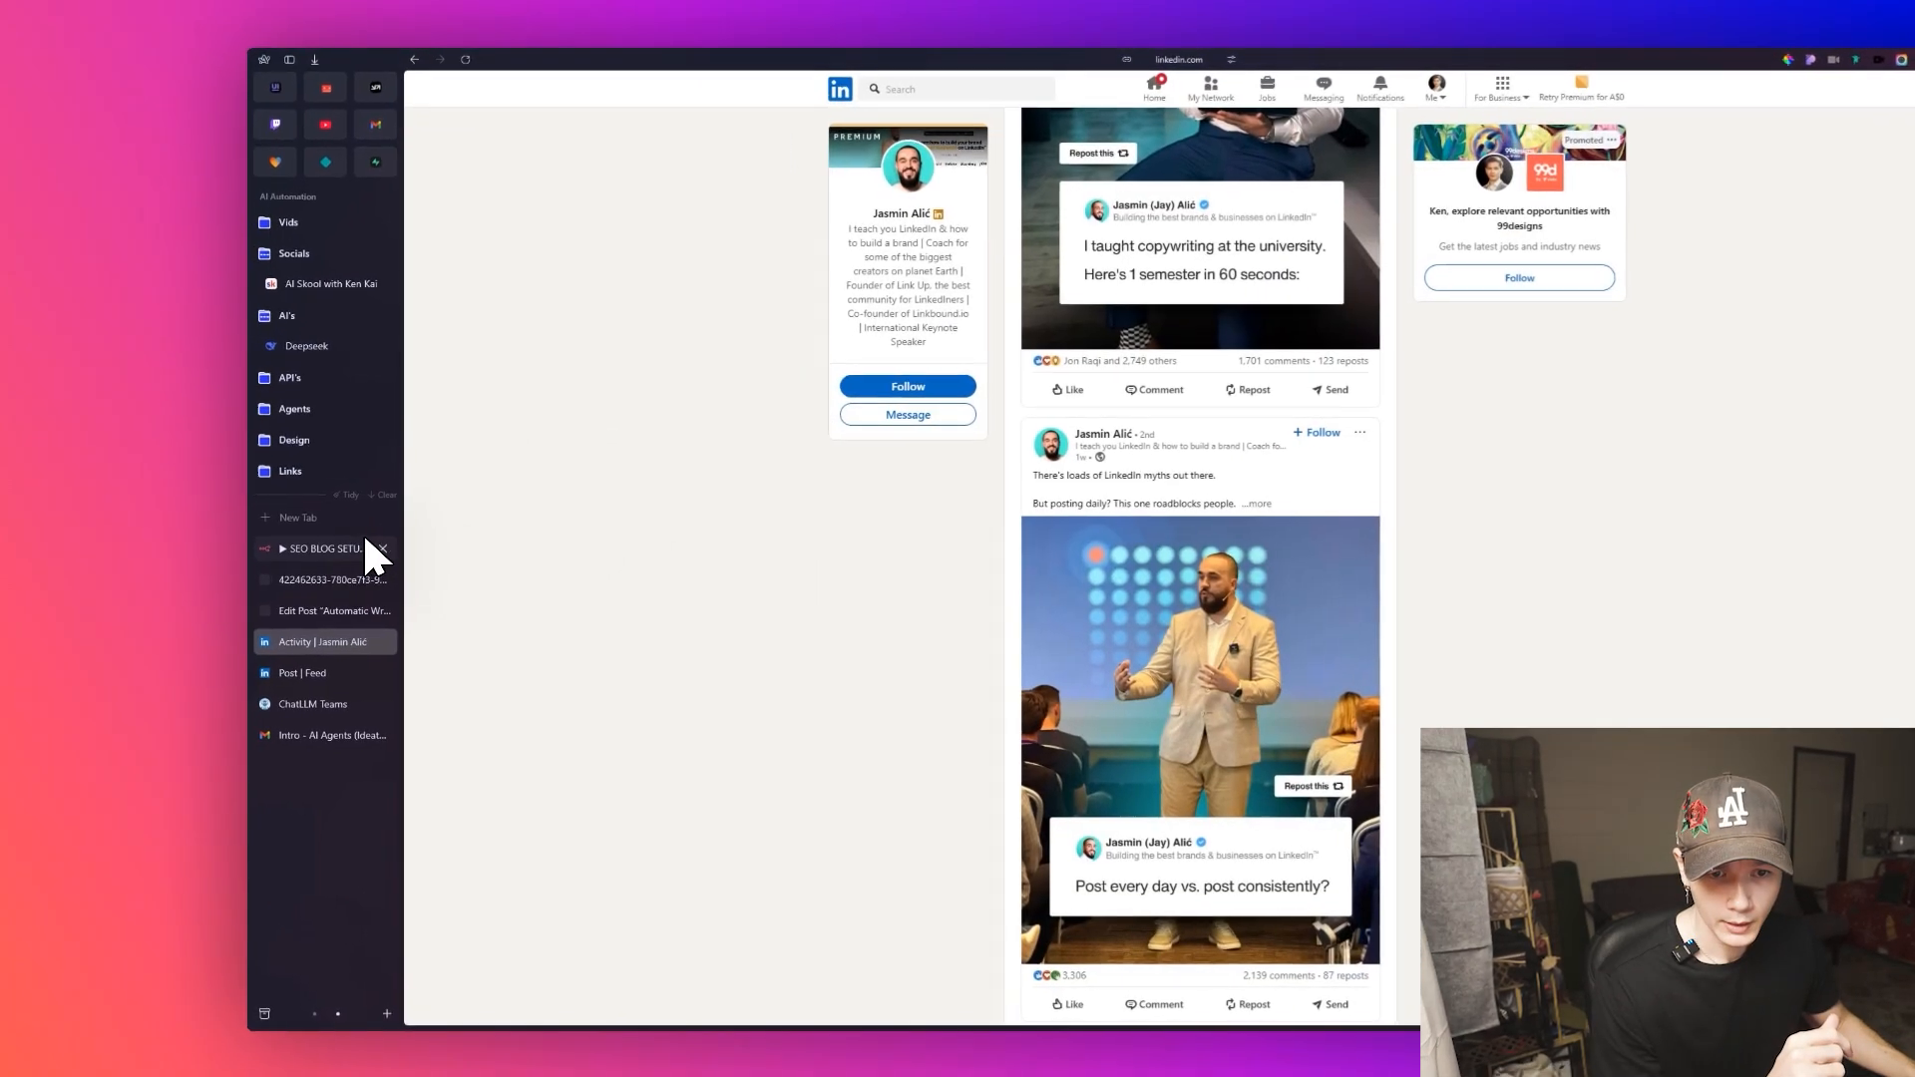
Return to the n8n workflow, open the Create character template note for editing, and select its prompt text through the end.
click(205, 548)
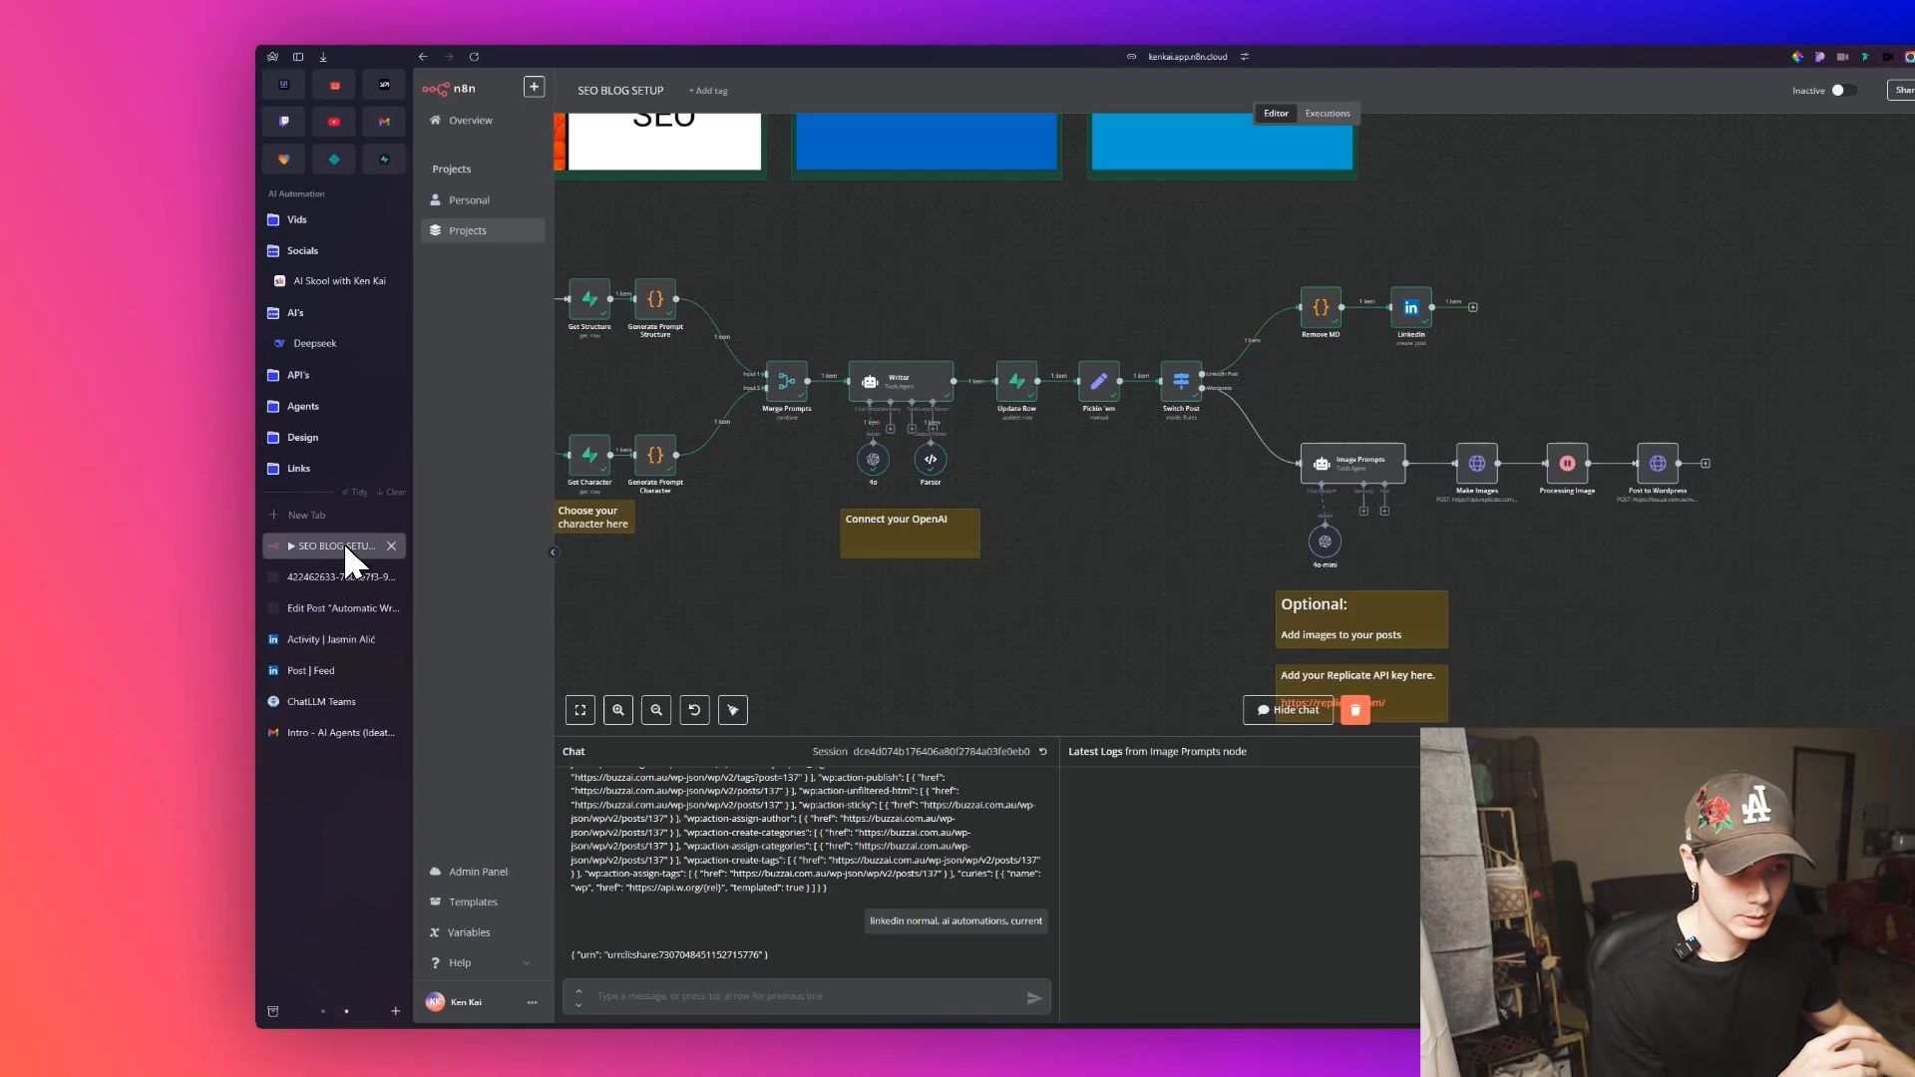
drag(625, 569, 952, 528)
drag(733, 529, 860, 613)
drag(702, 269, 938, 419)
drag(870, 477, 936, 564)
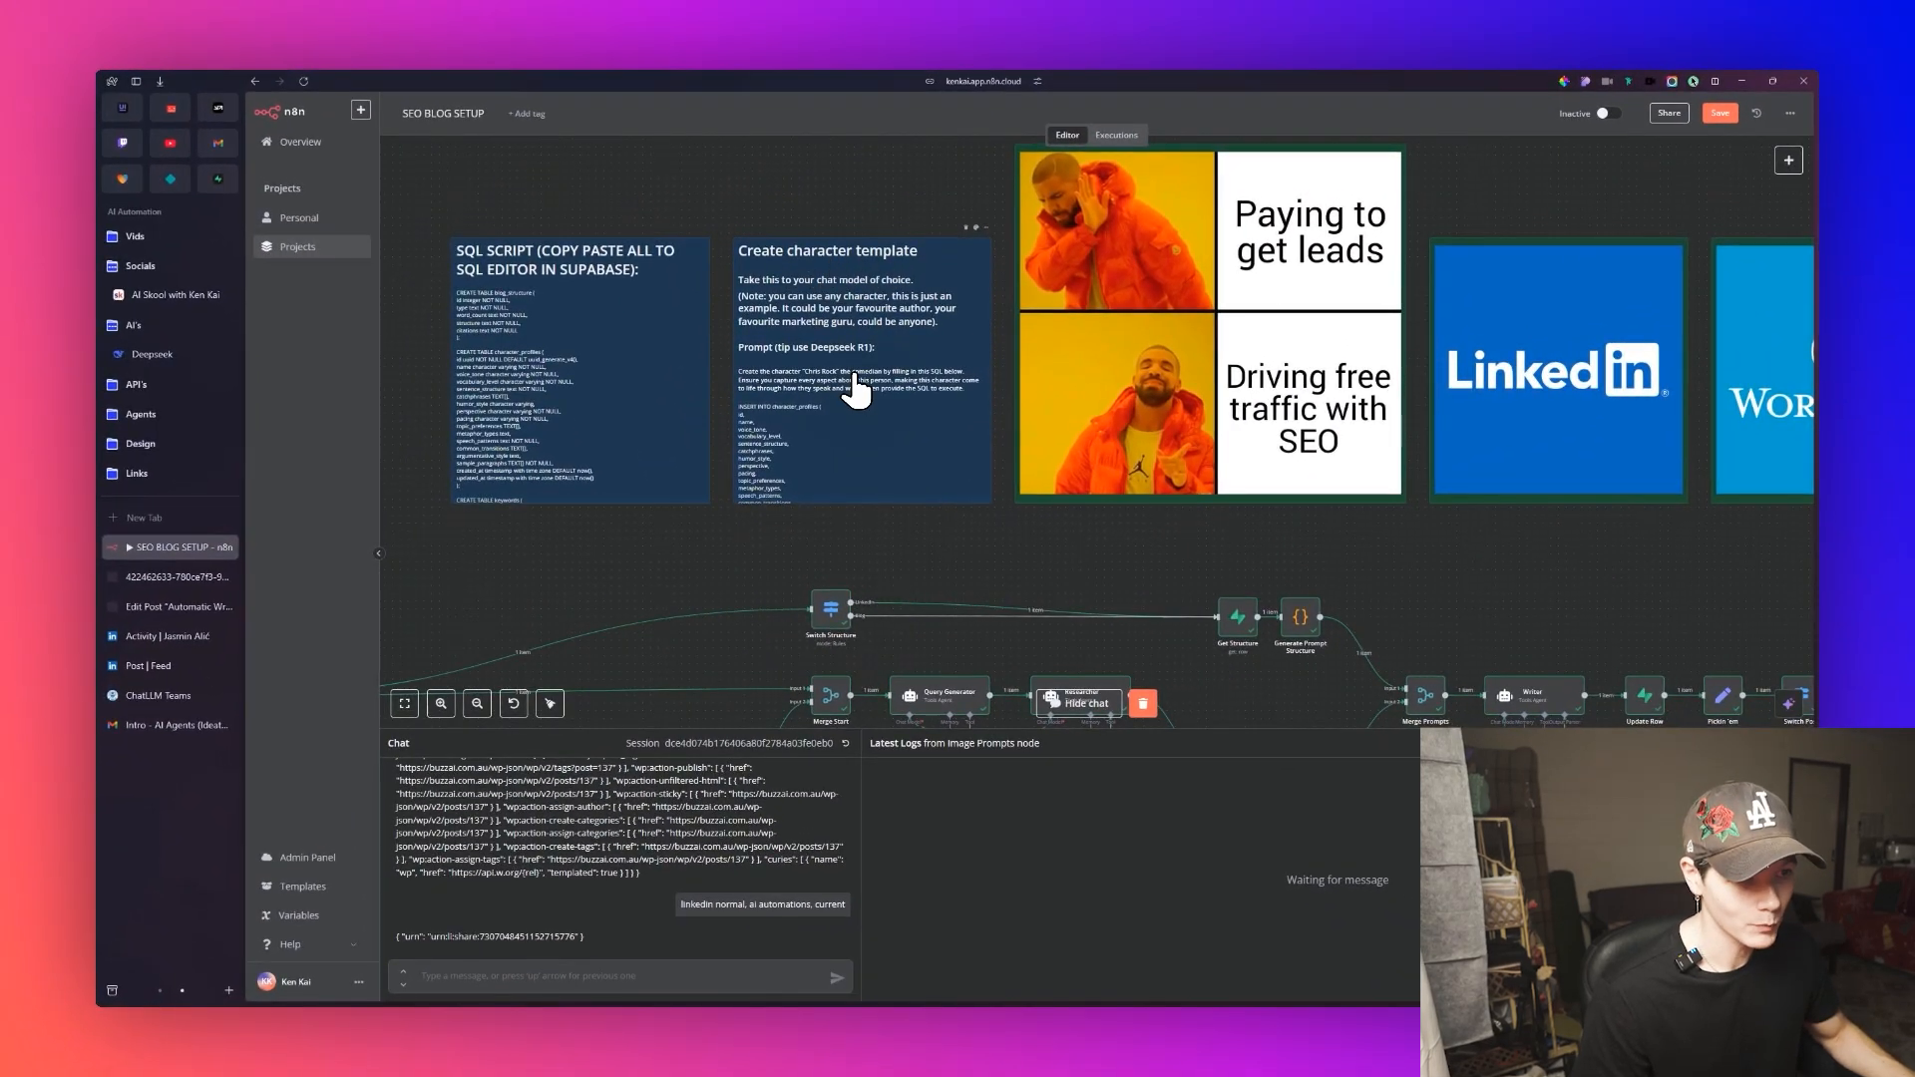
double_click(843, 384)
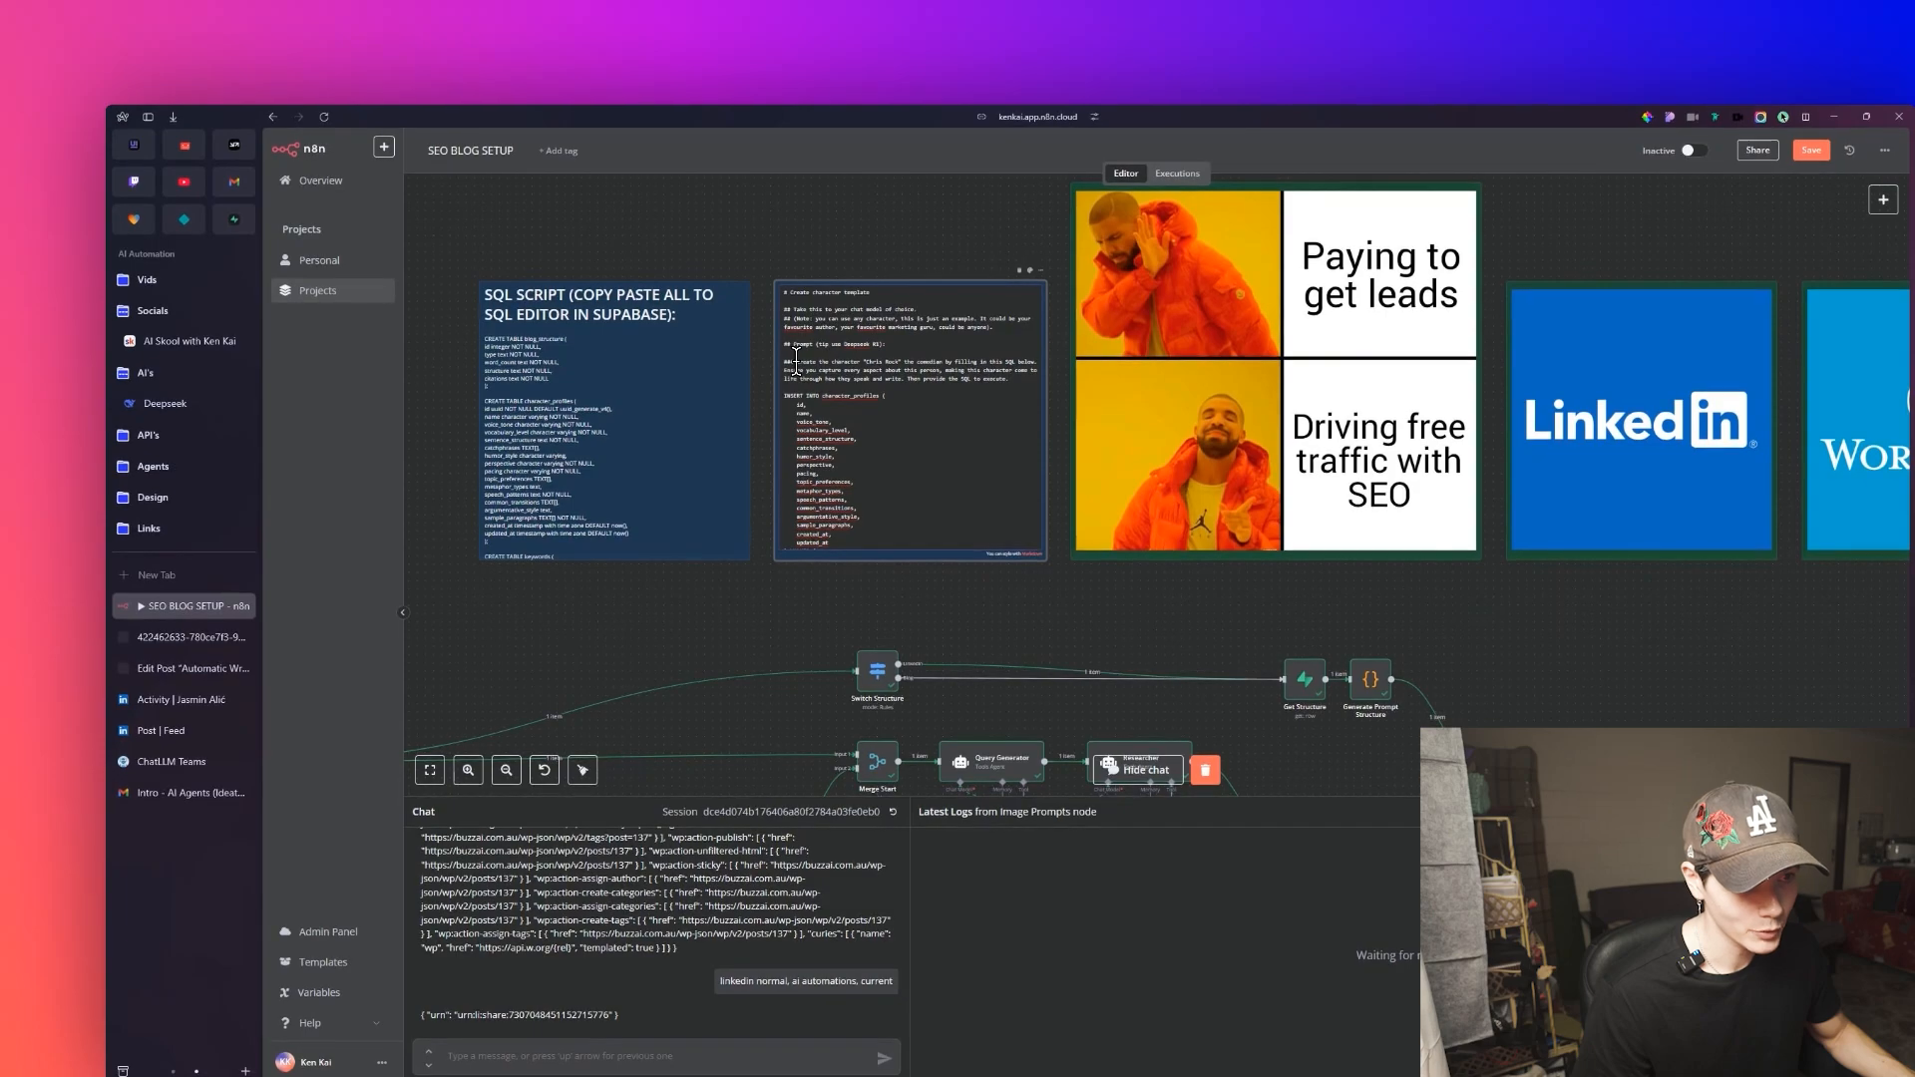
drag(782, 362, 826, 514)
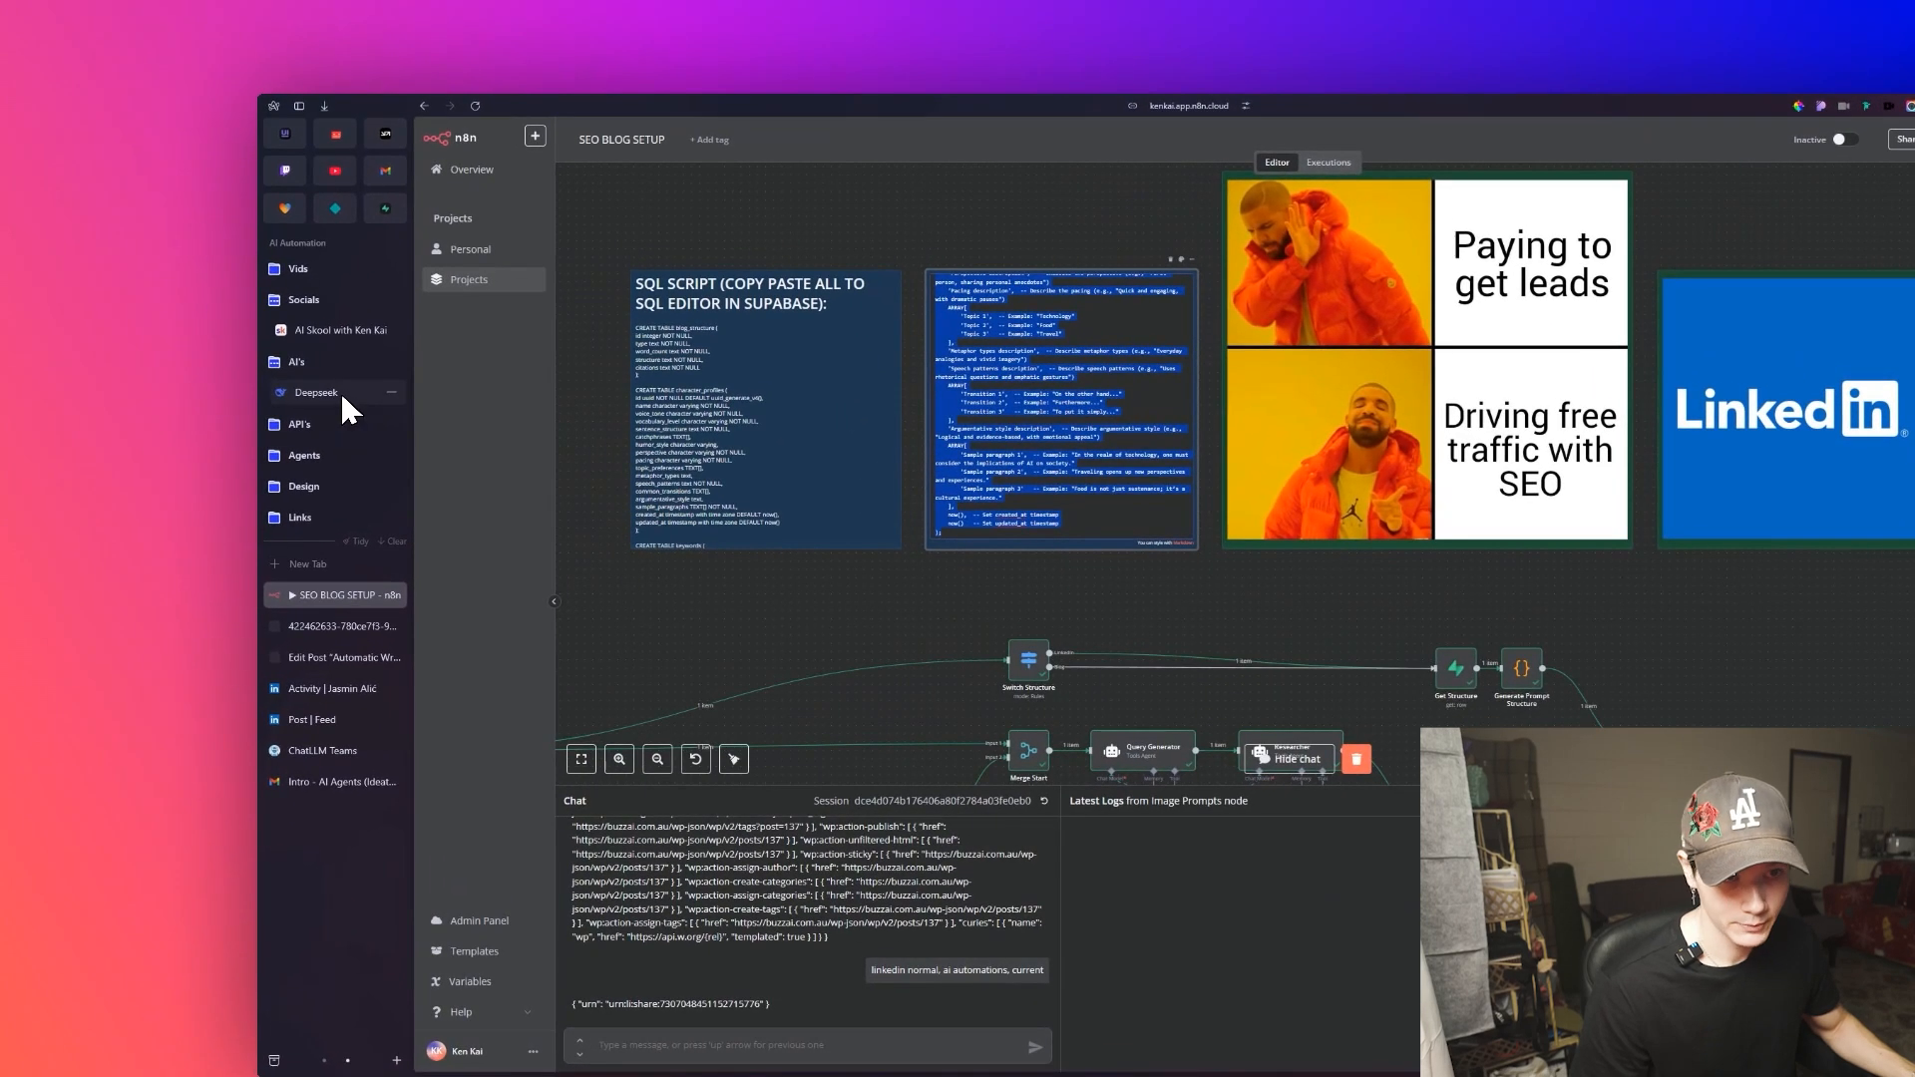
Switch to DeepSeek and paste the copied character creation prompt into a new chat message.
click(153, 354)
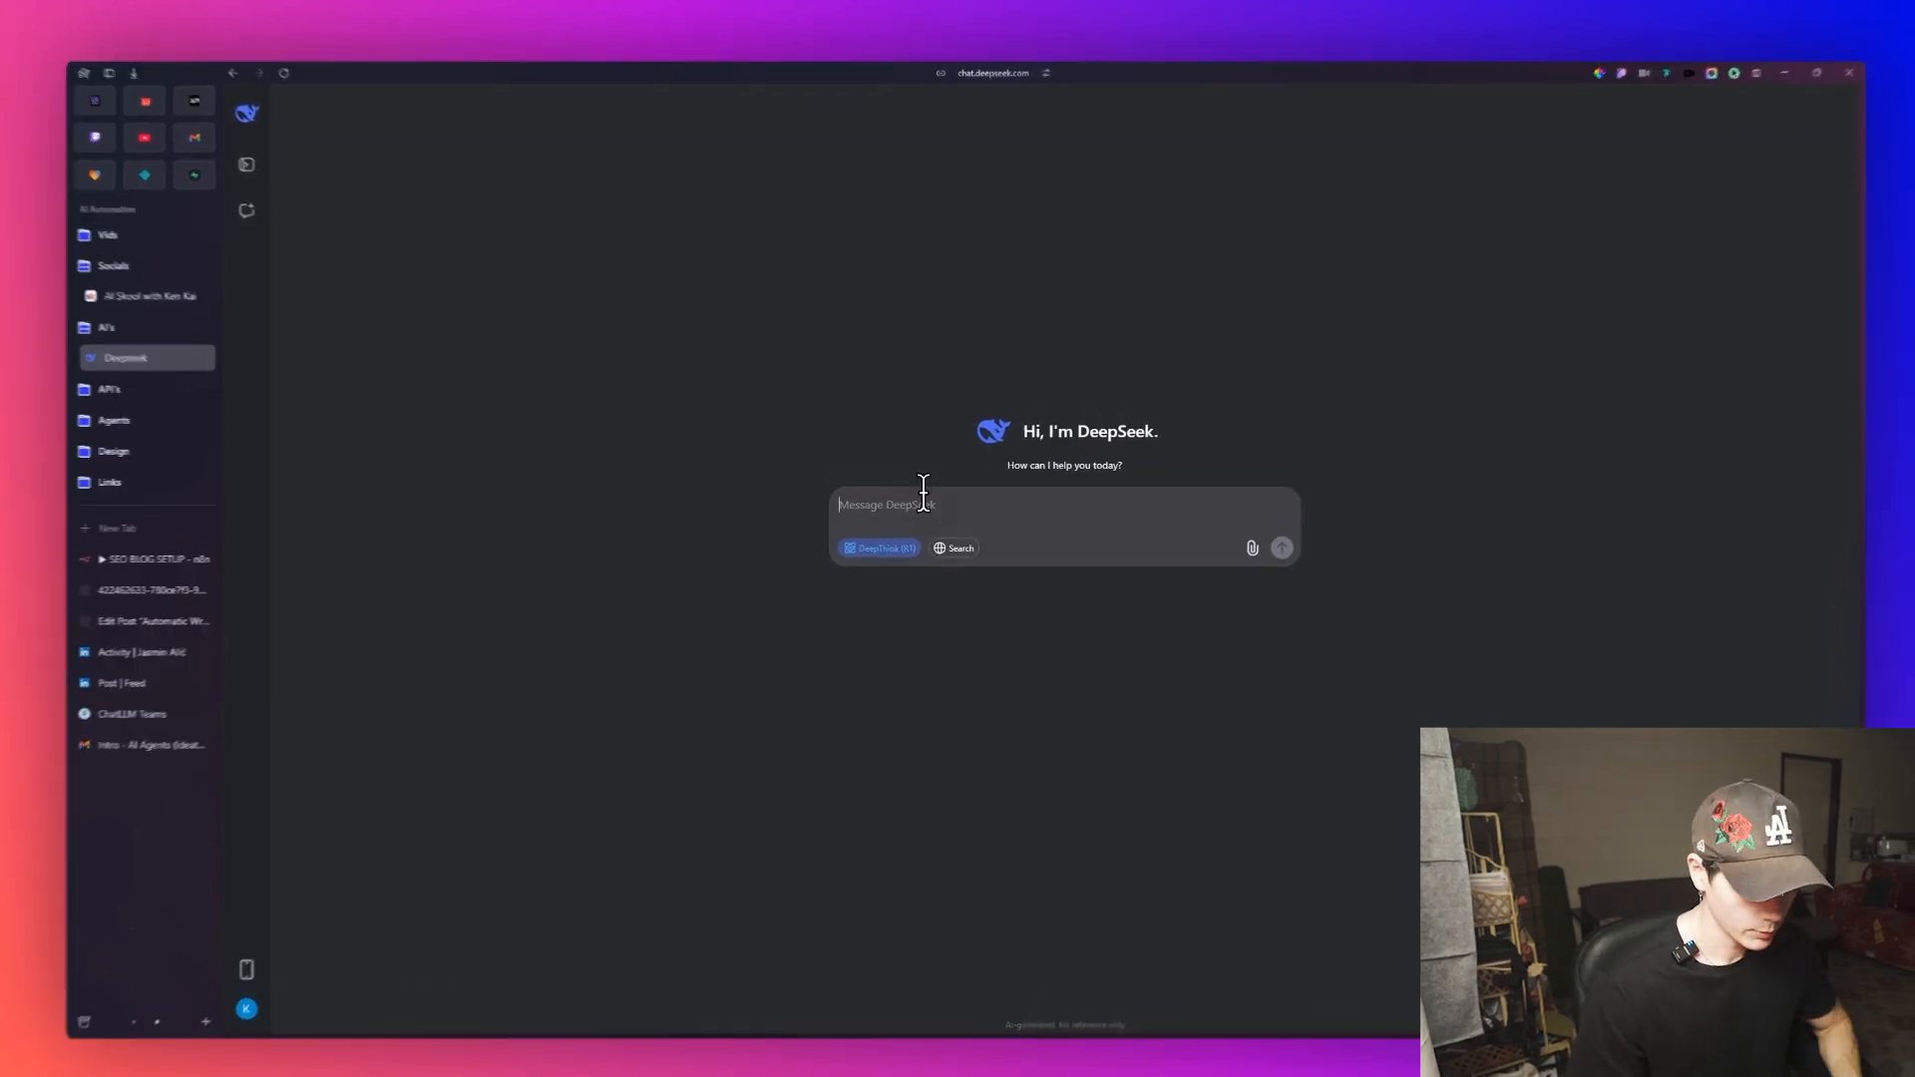
key(ctrl+v)
scroll(969, 495, up, 10)
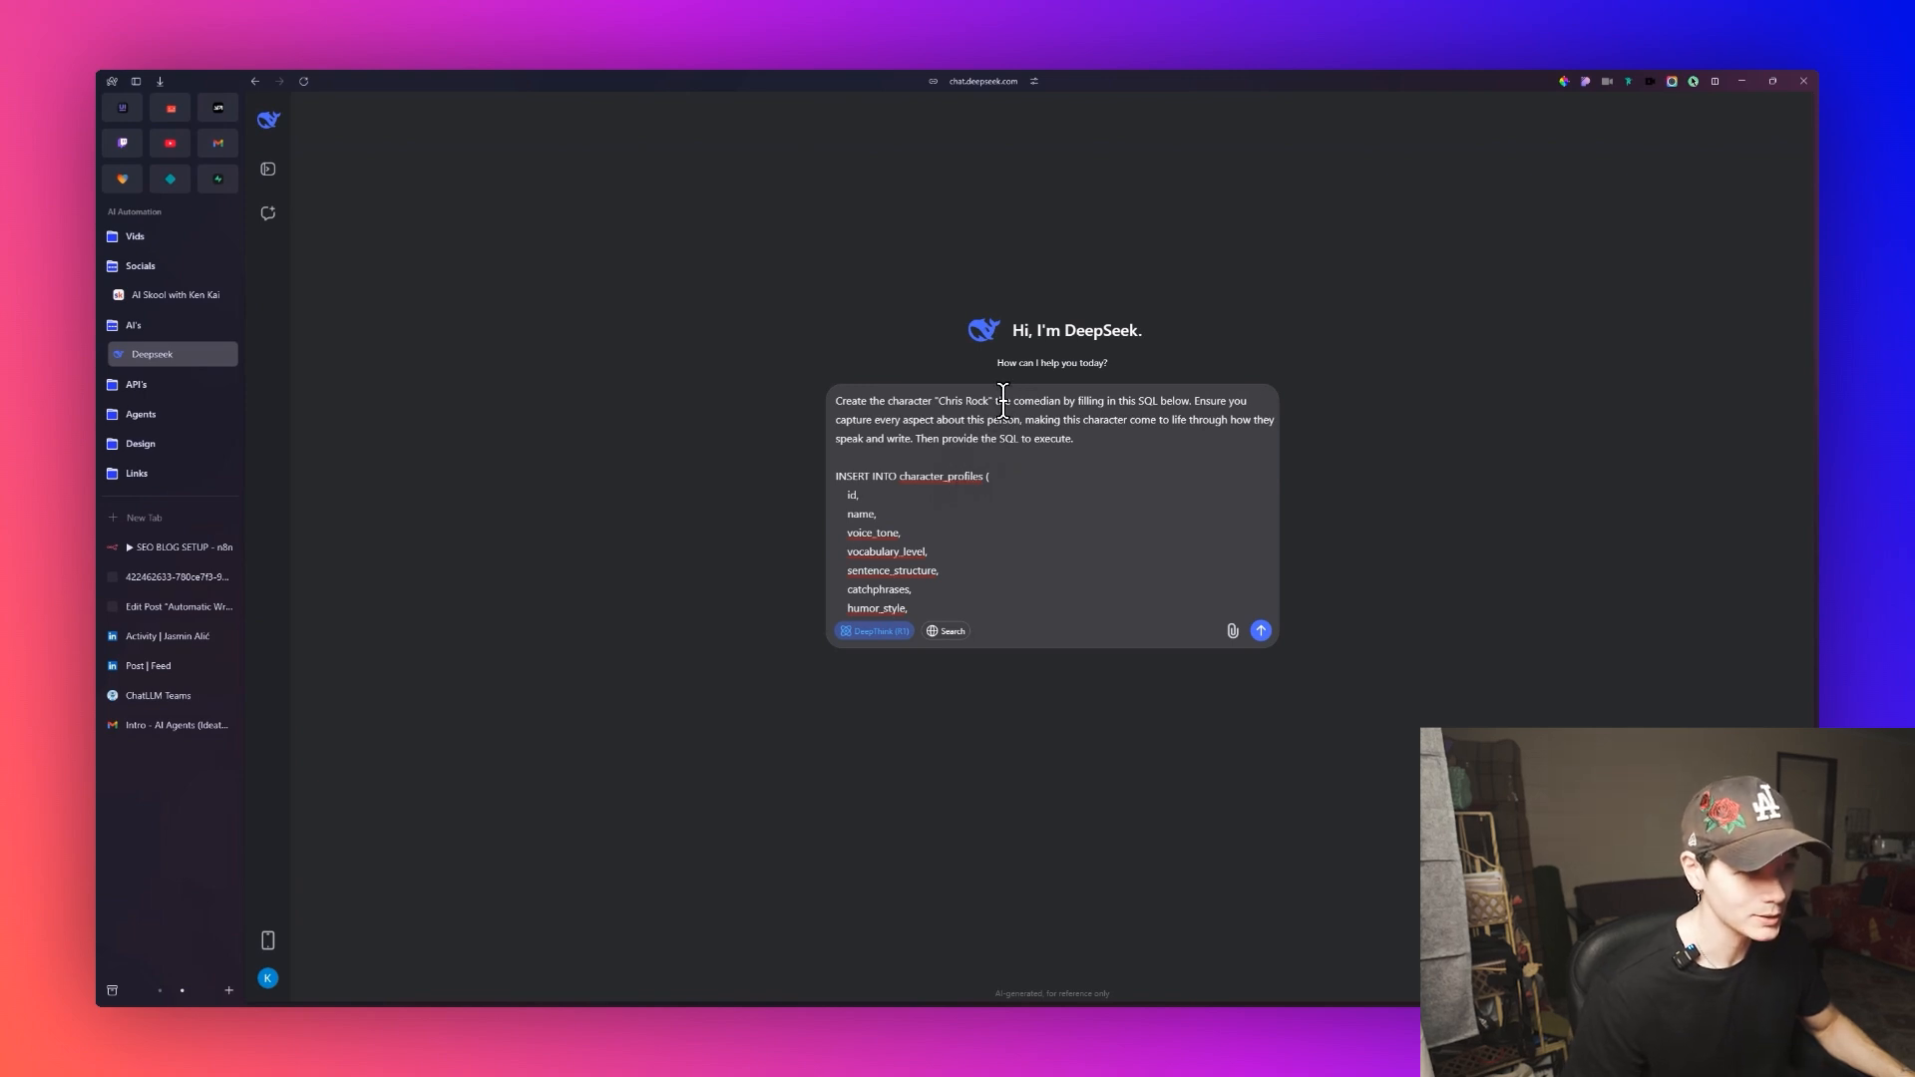
Change the character in the prompt to "Adam Sandler" the actor and comedian, and send the message.
drag(989, 401, 943, 401)
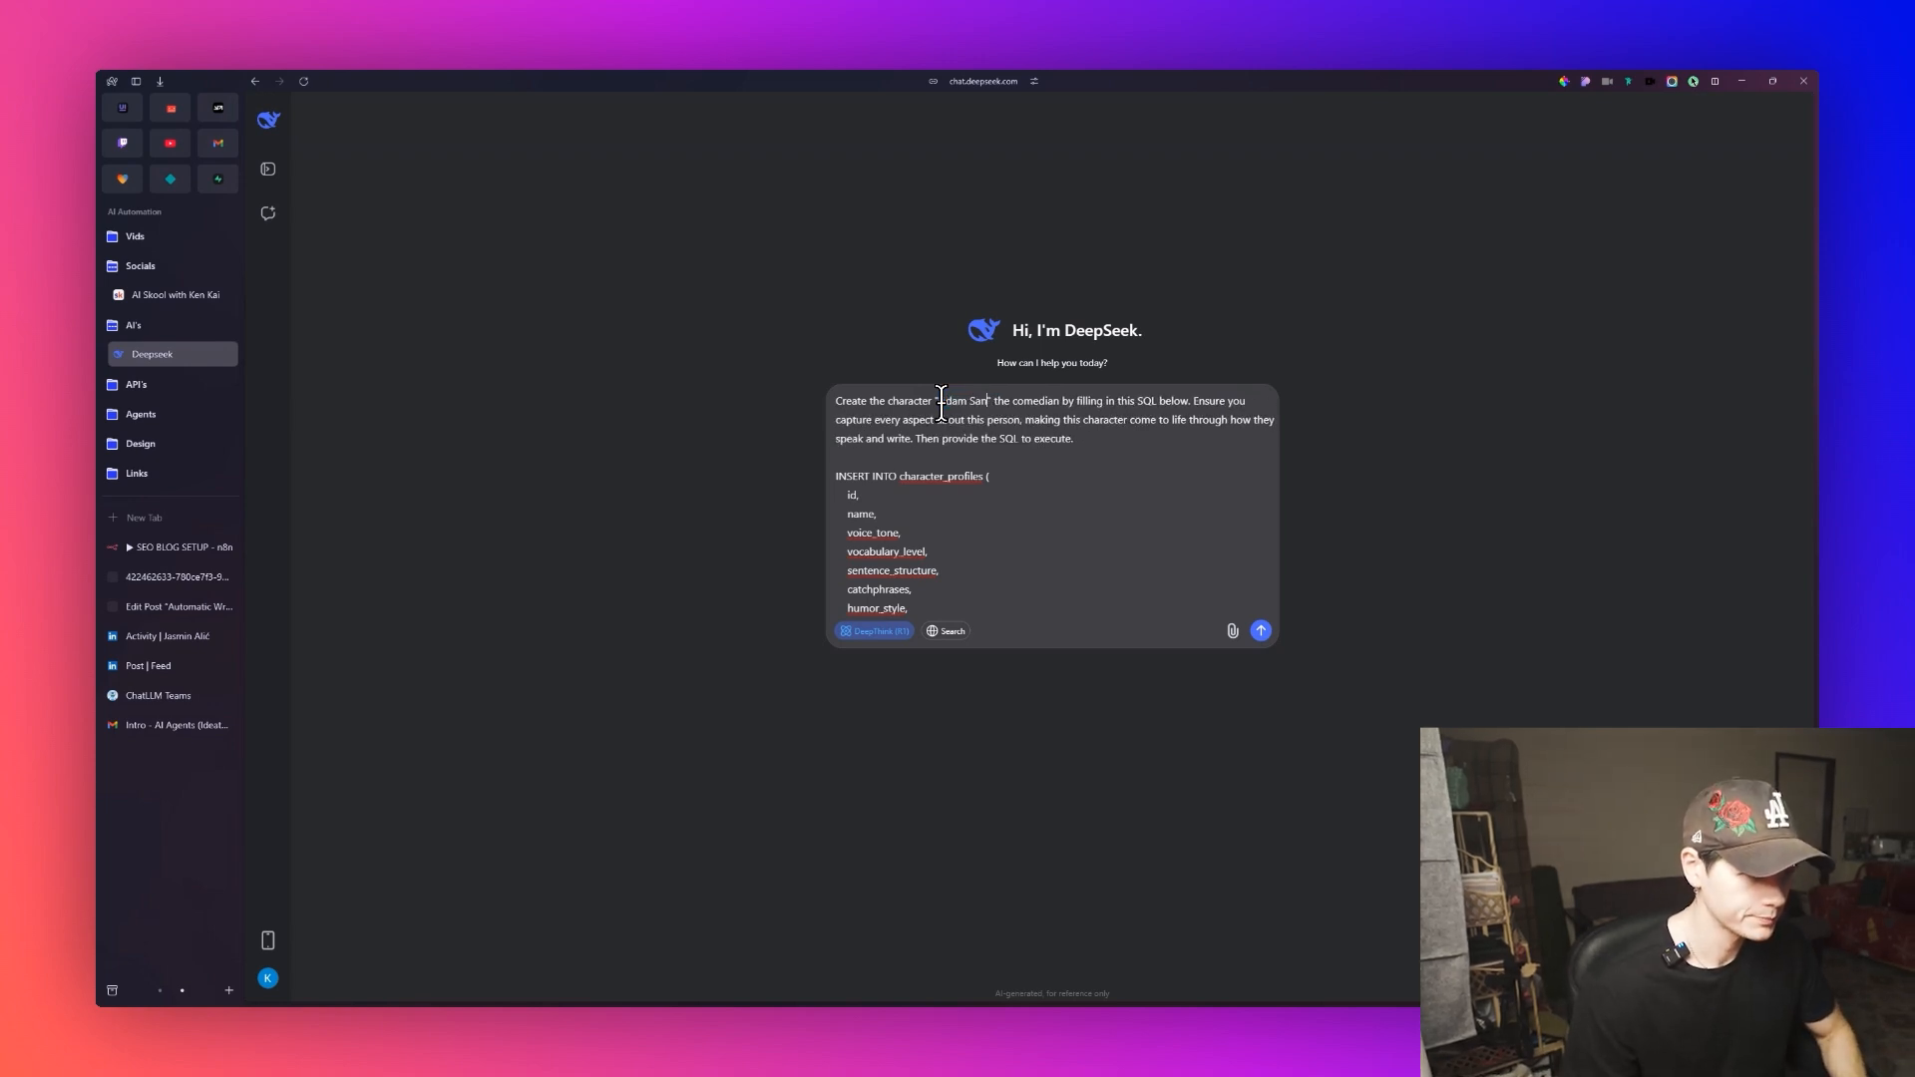
text(r" the )
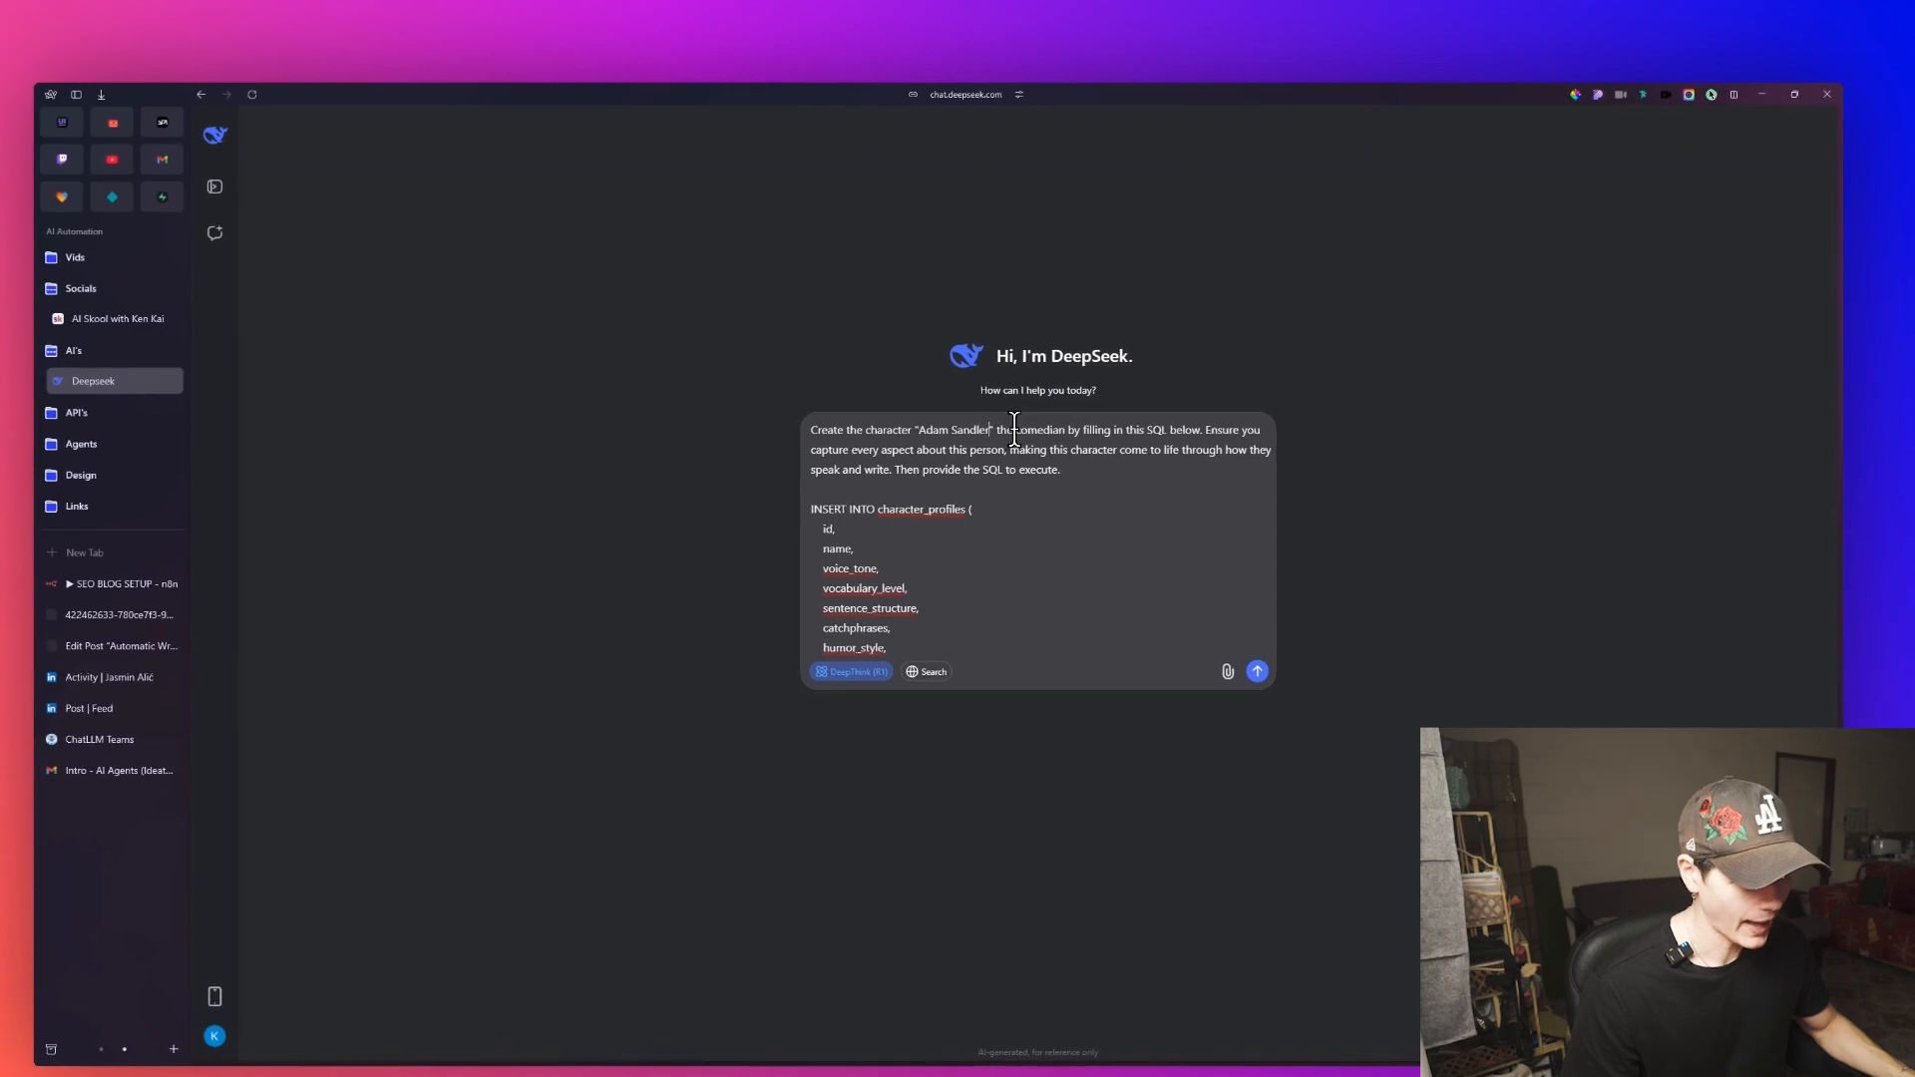
text(actor and)
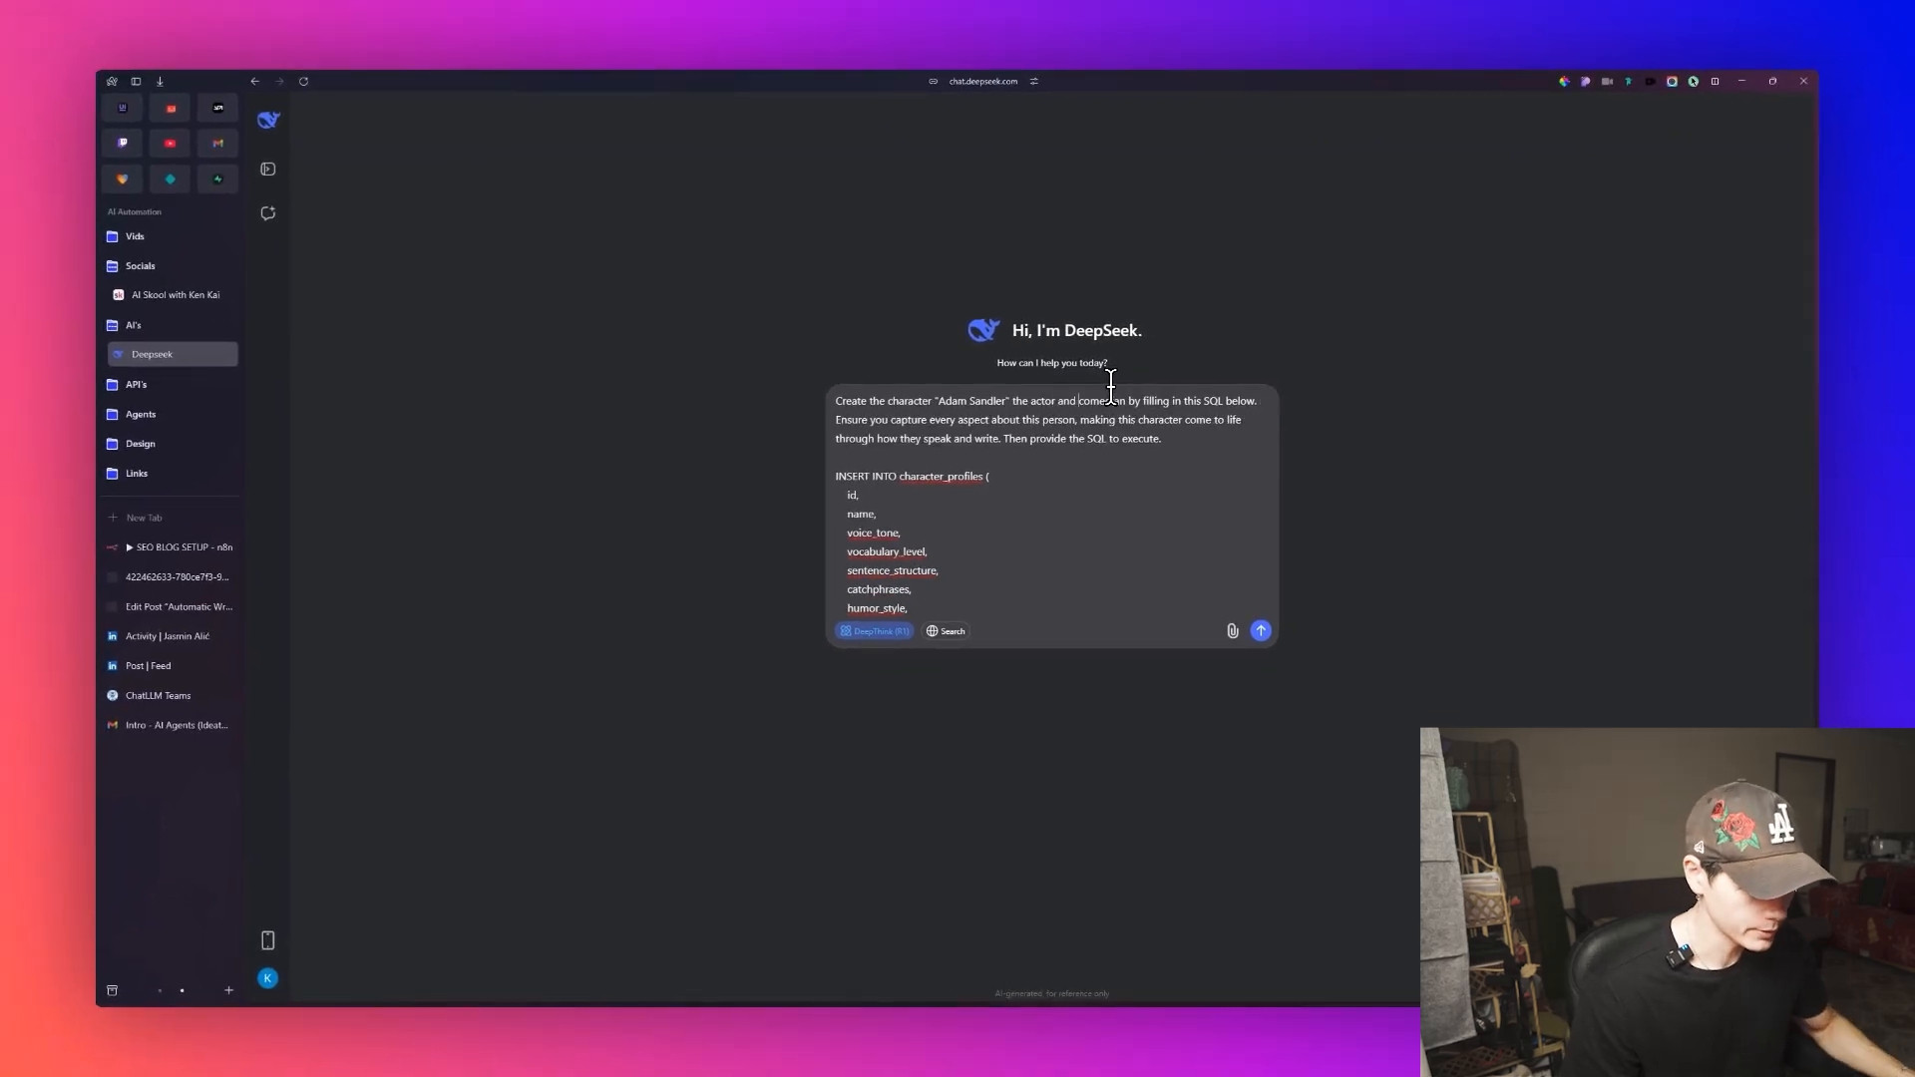
click(1261, 630)
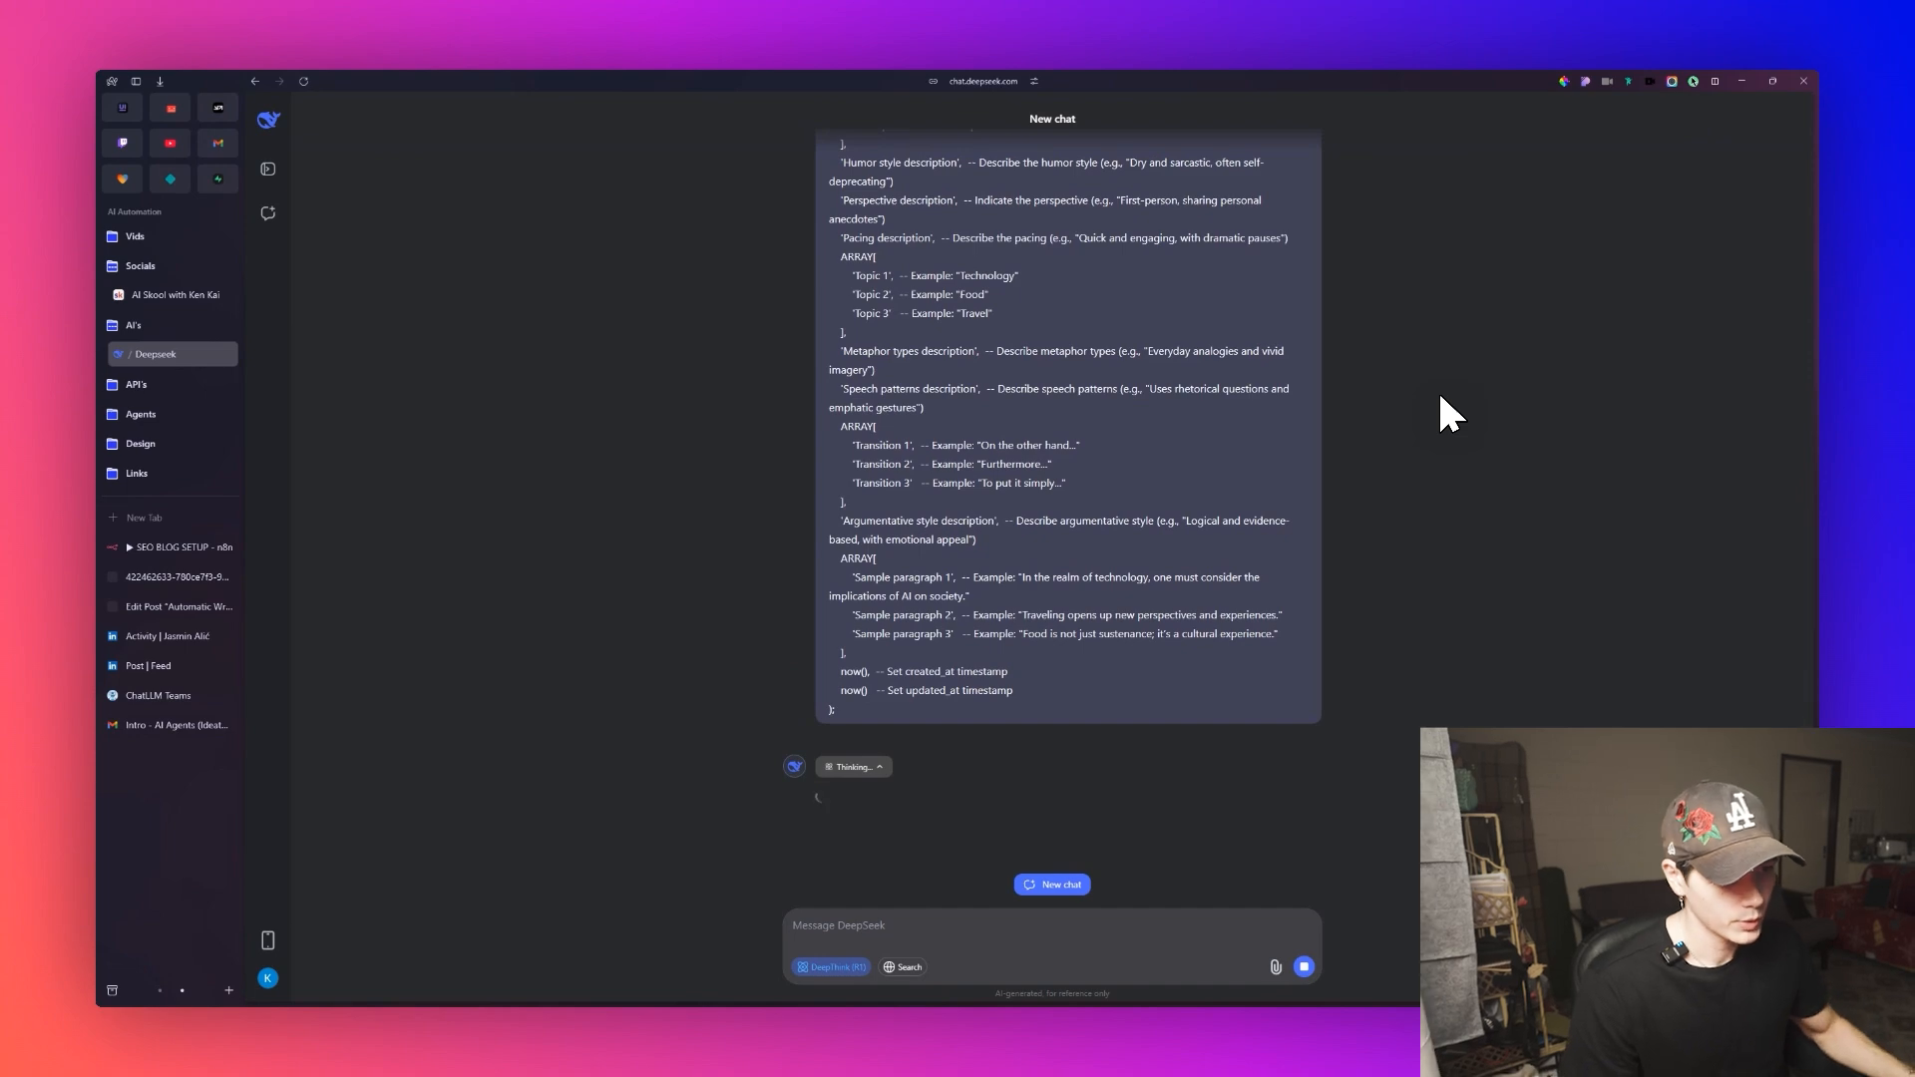
Review the sent prompt and the generated character SQL, including its catchphrases, topics, transitions and sample paragraphs.
scroll(1297, 404, up, 7)
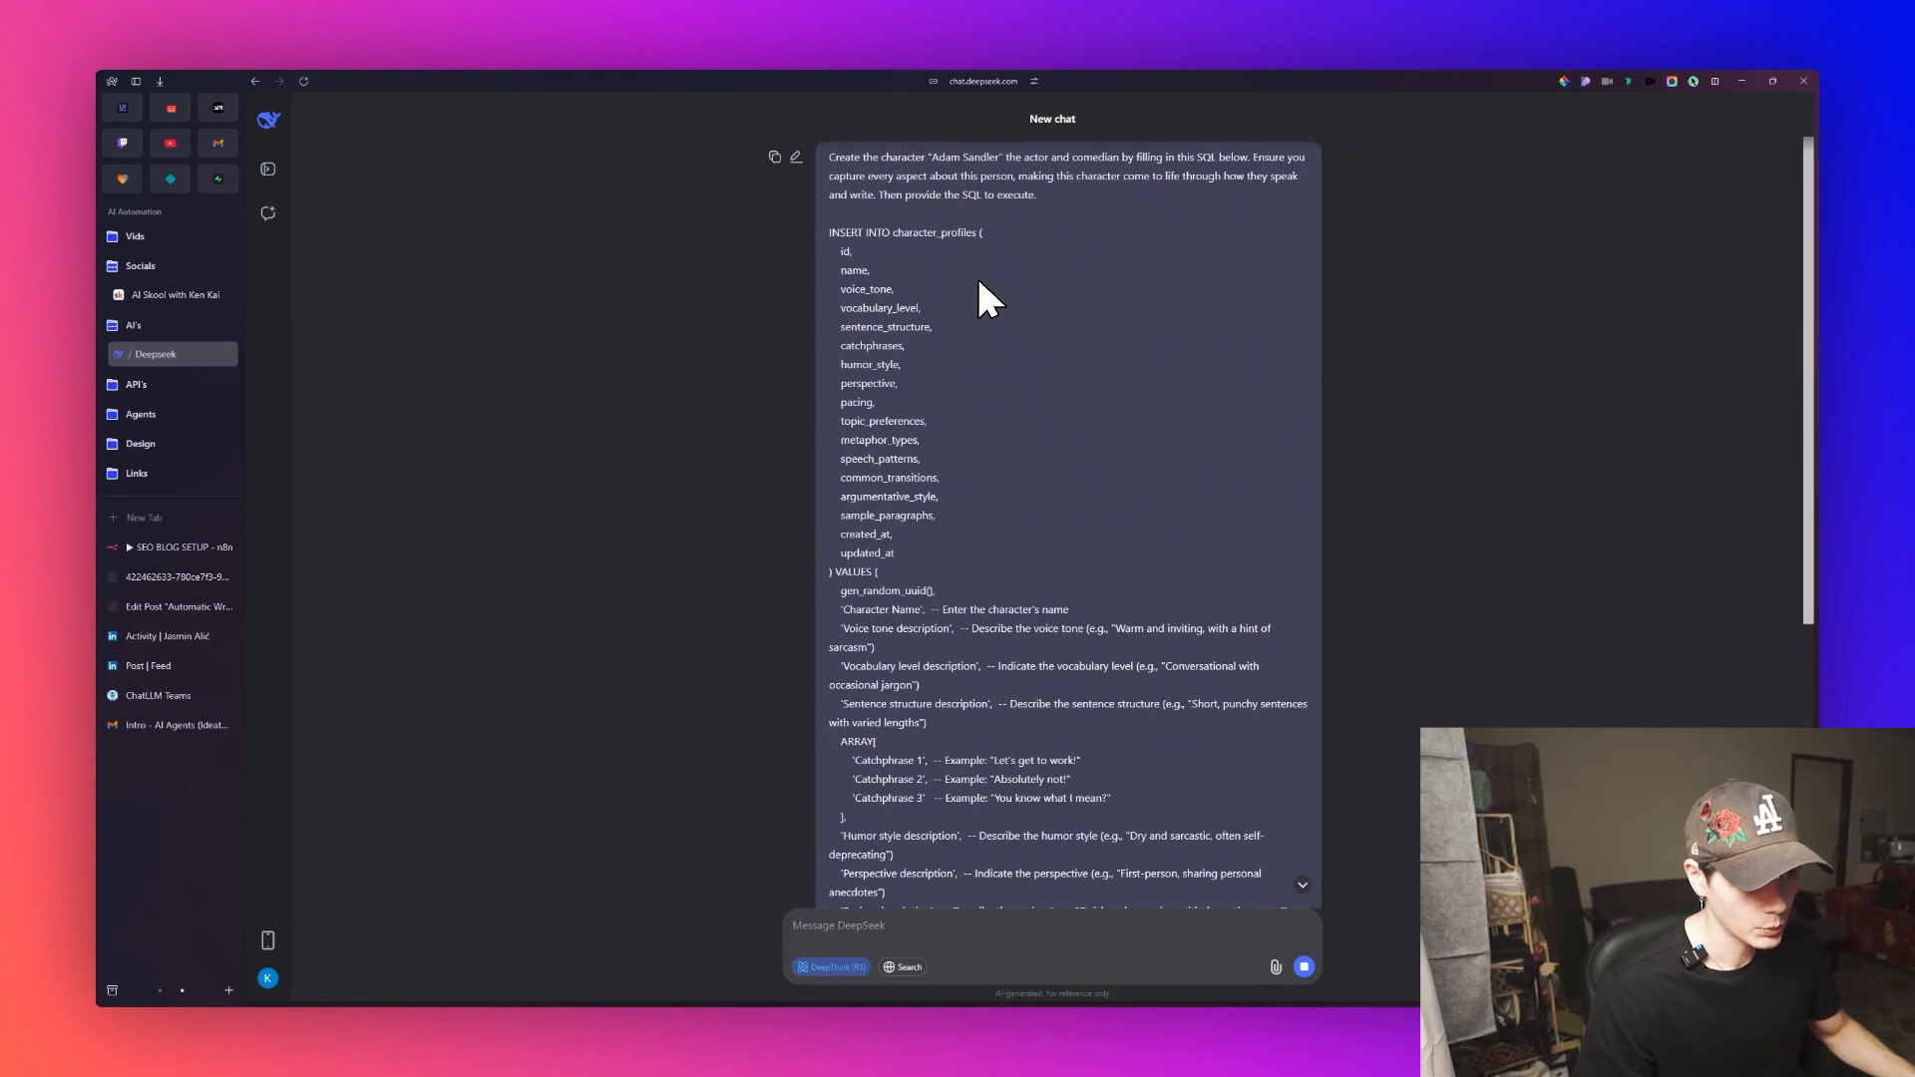
scroll(876, 309, down, 3)
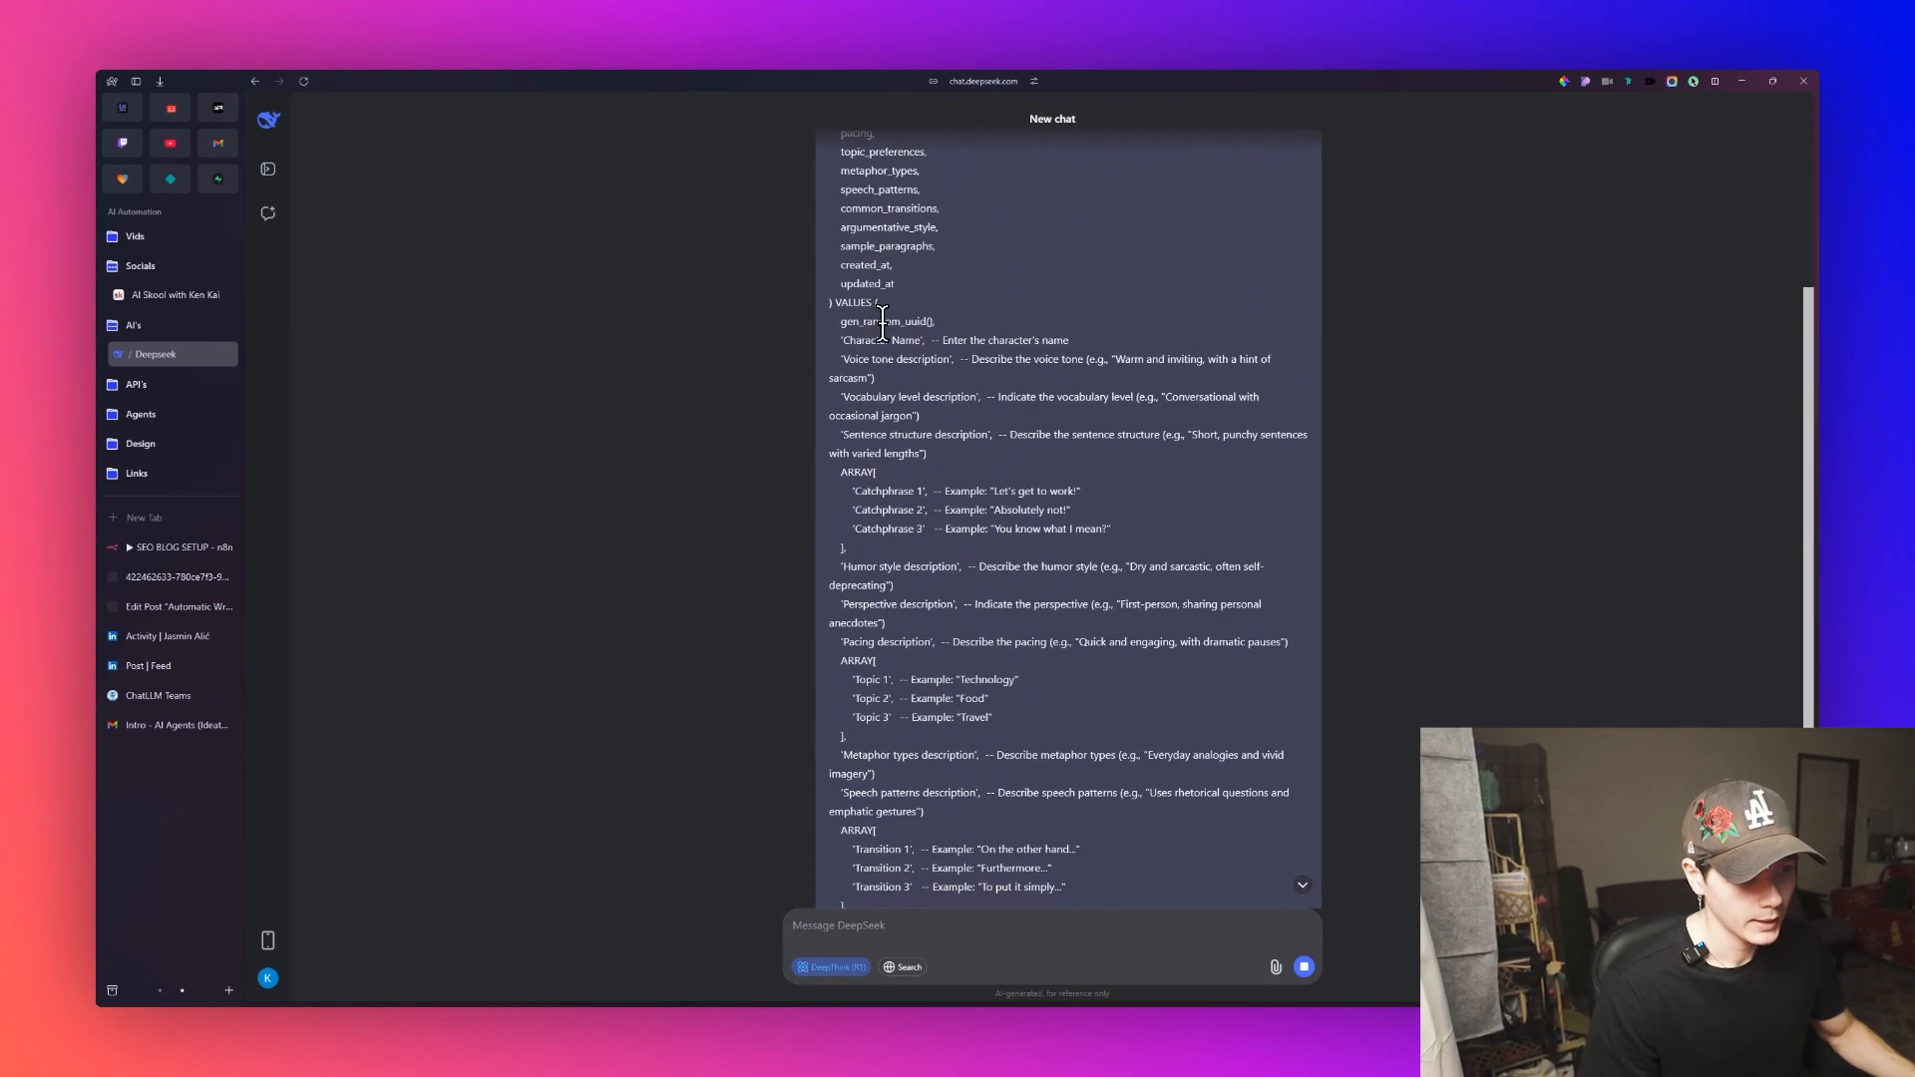
scroll(886, 318, down, 2)
scroll(997, 419, down, 2)
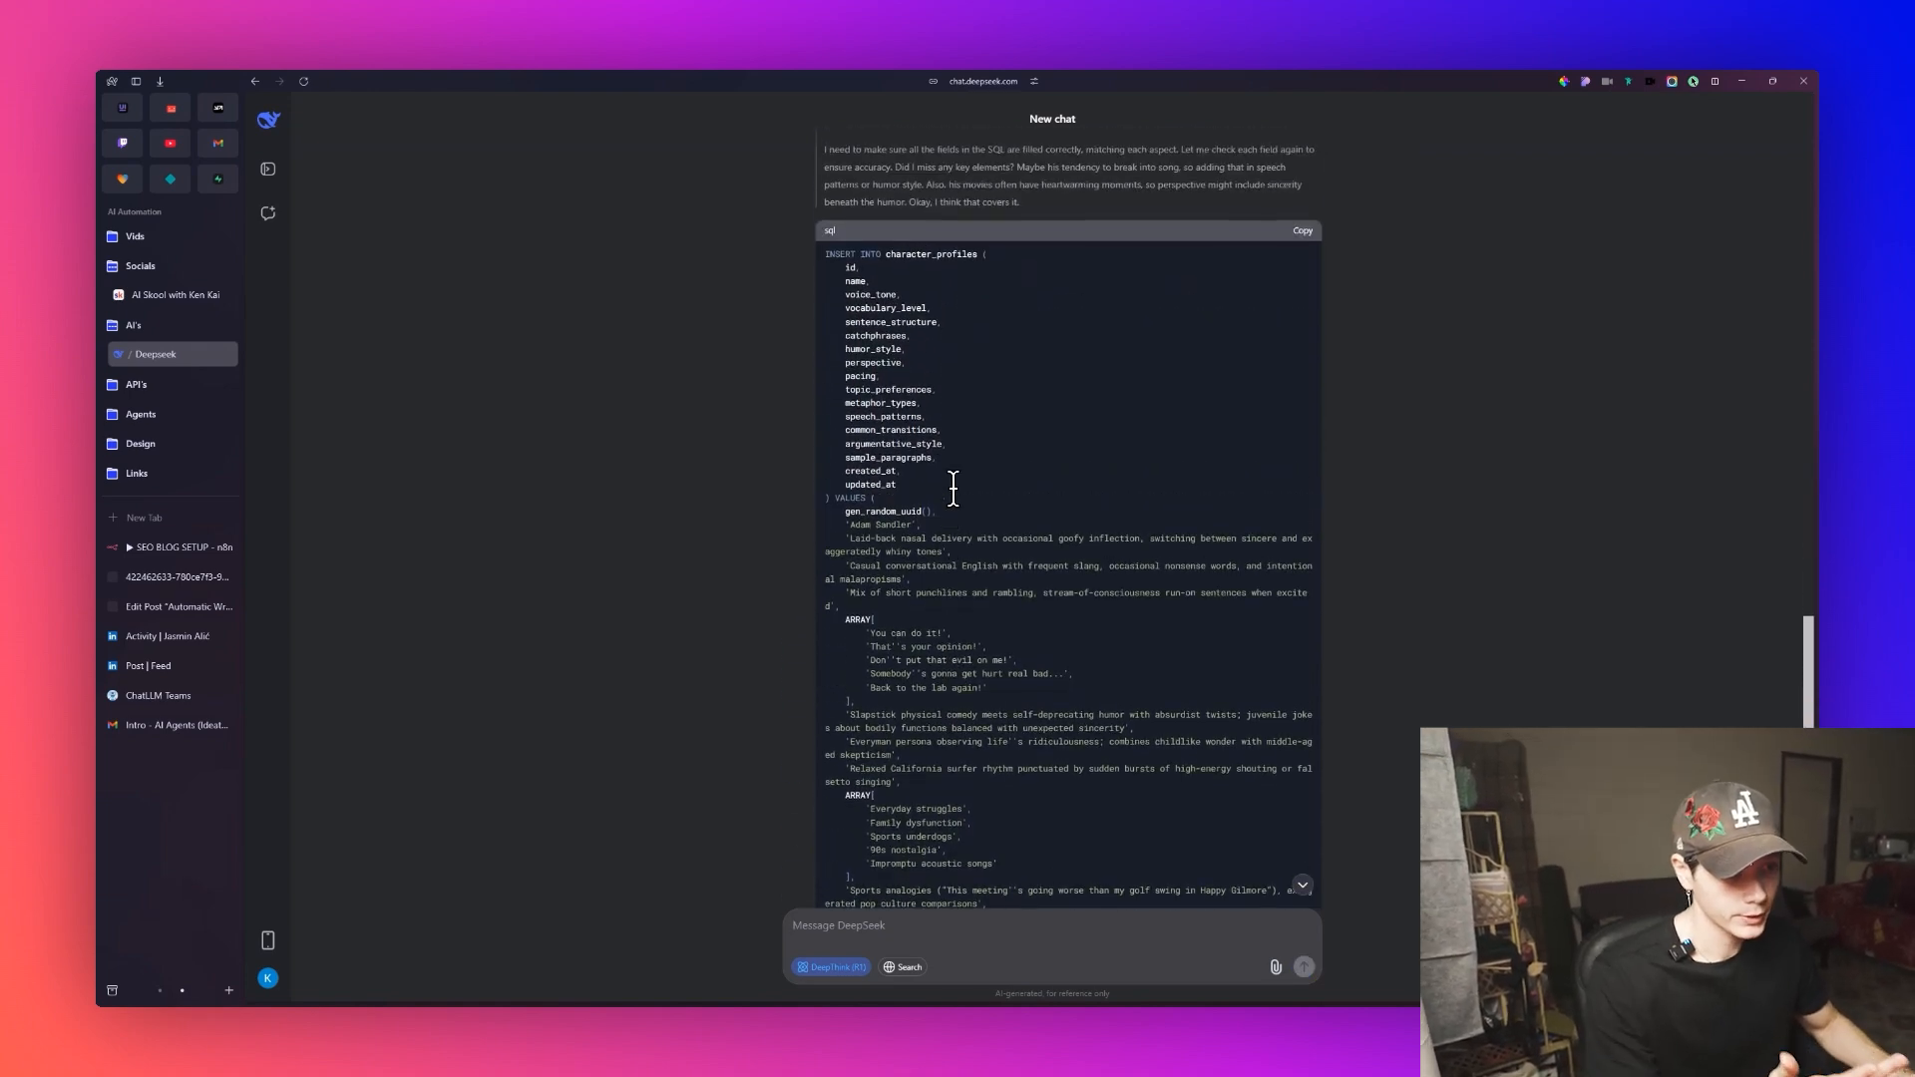
scroll(958, 483, up, 2)
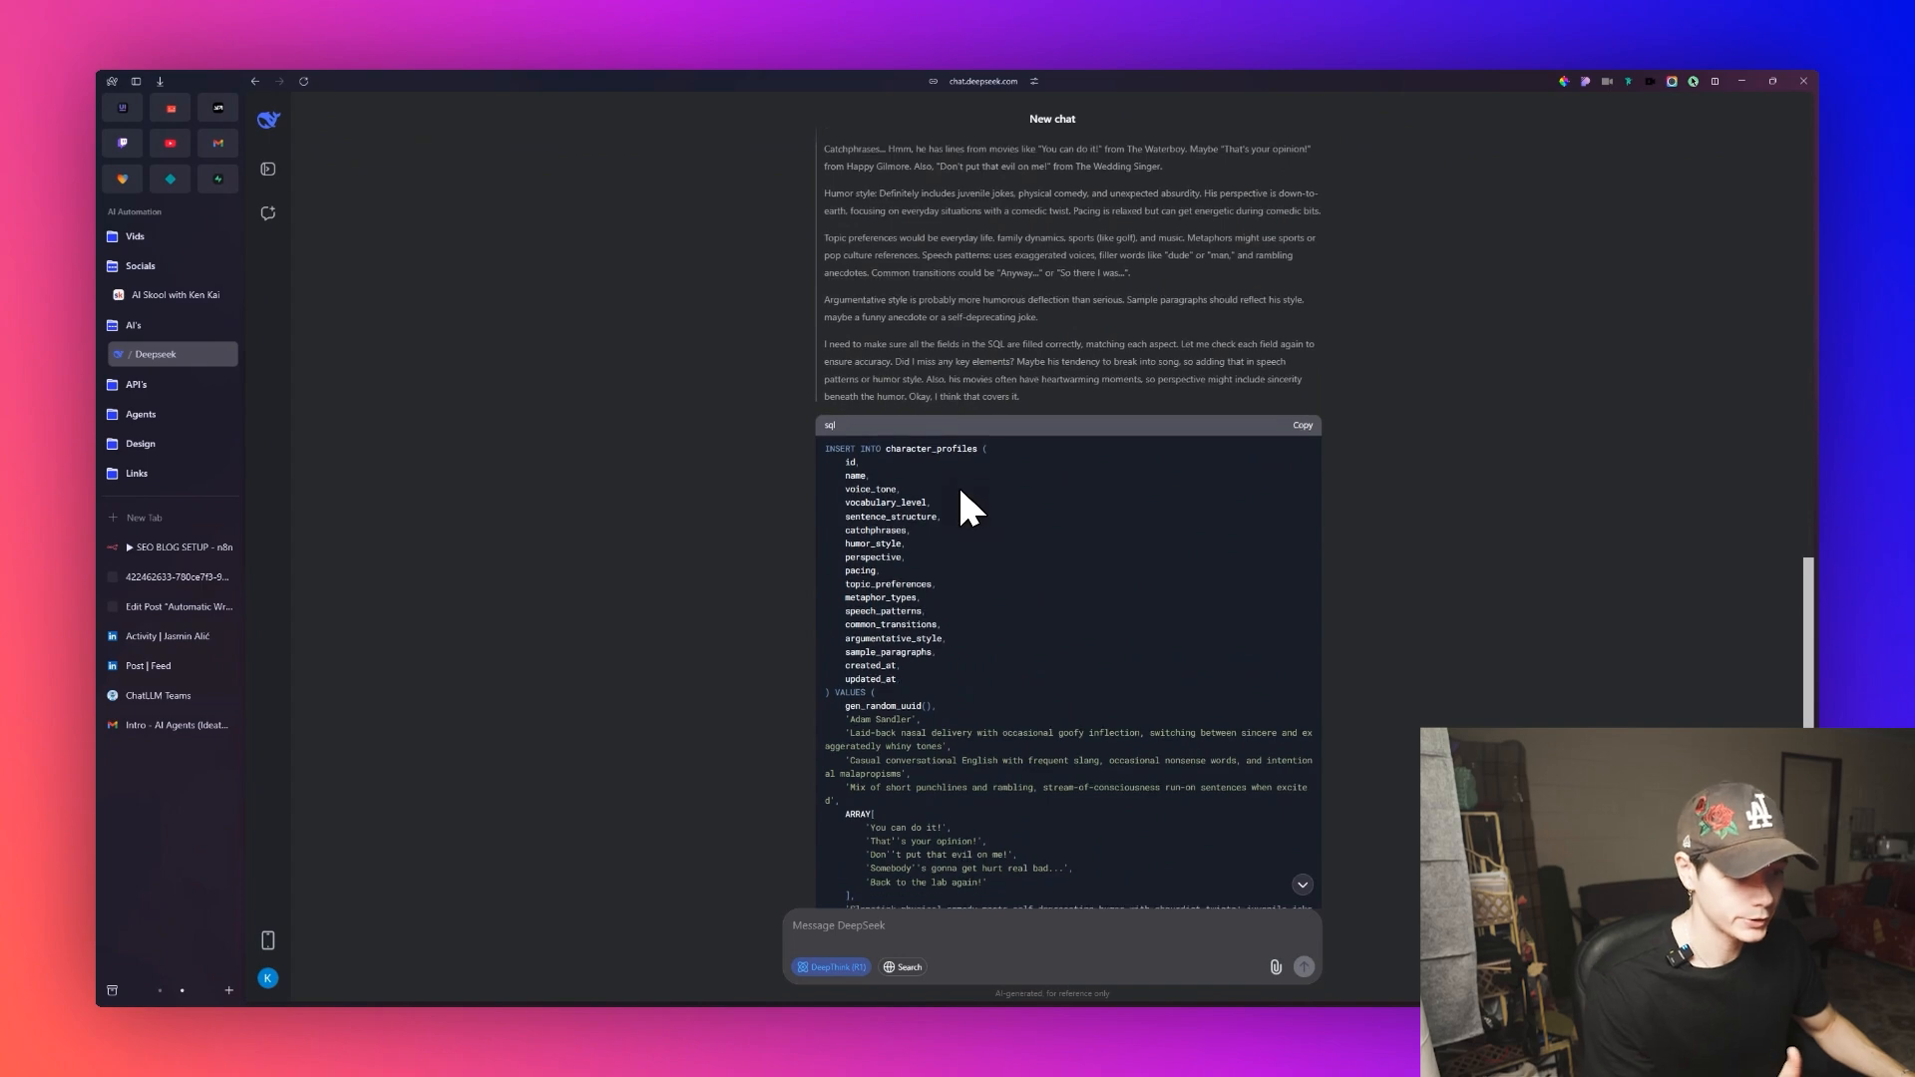
scroll(961, 491, down, 5)
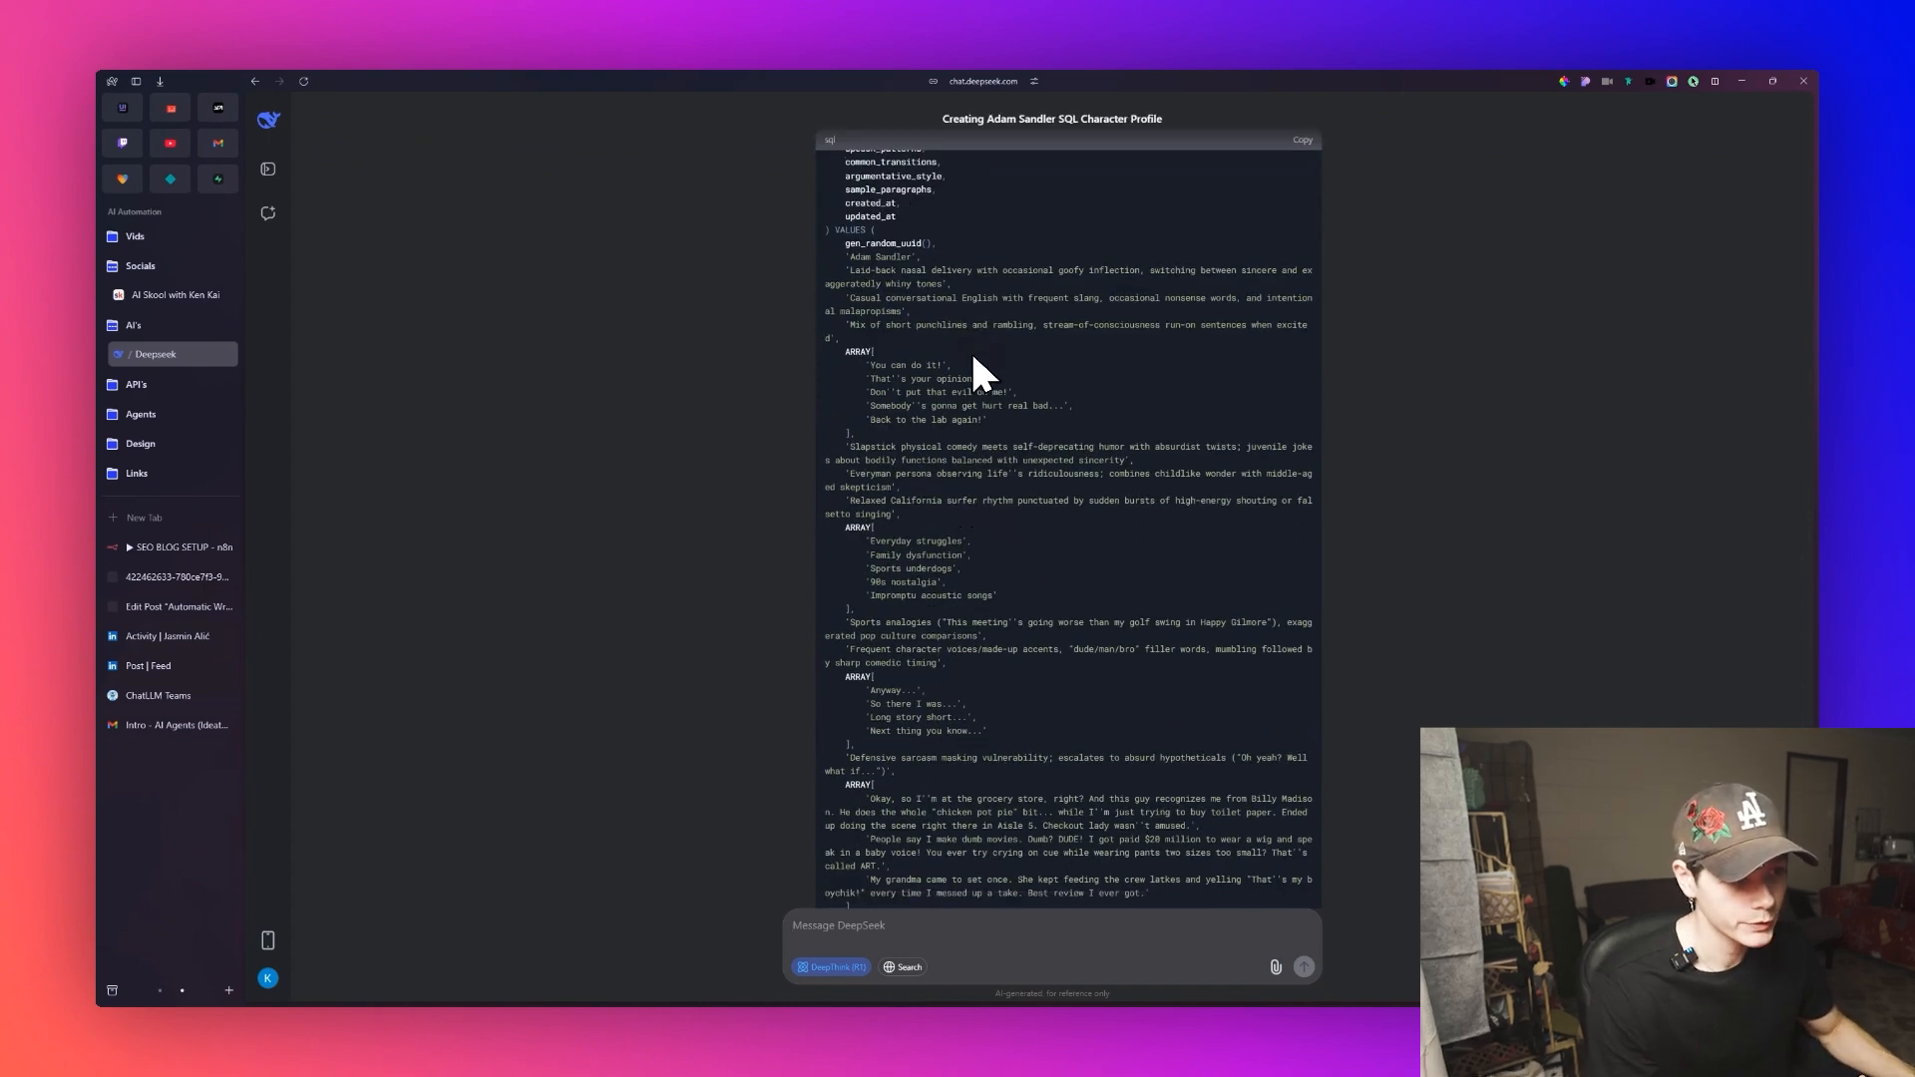
scroll(972, 358, down, 2)
scroll(970, 359, up, 2)
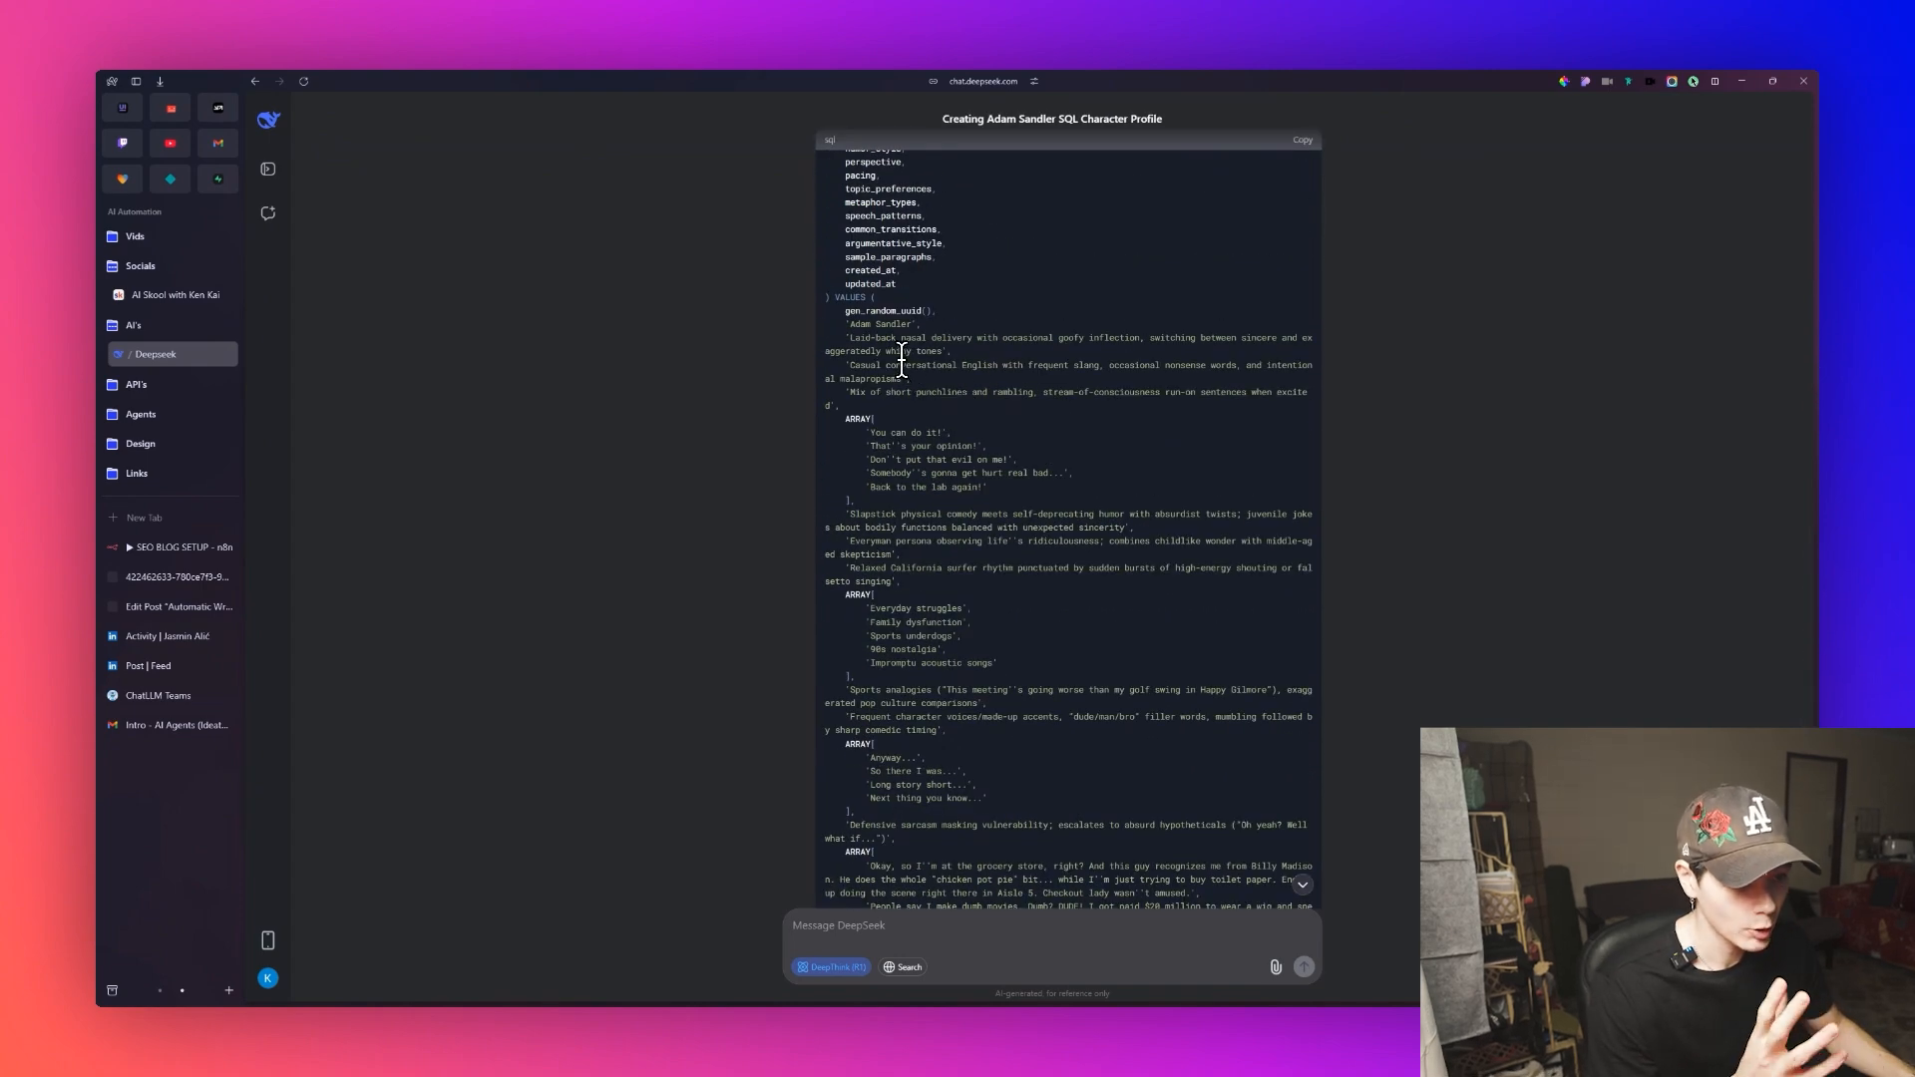
scroll(908, 367, down, 2)
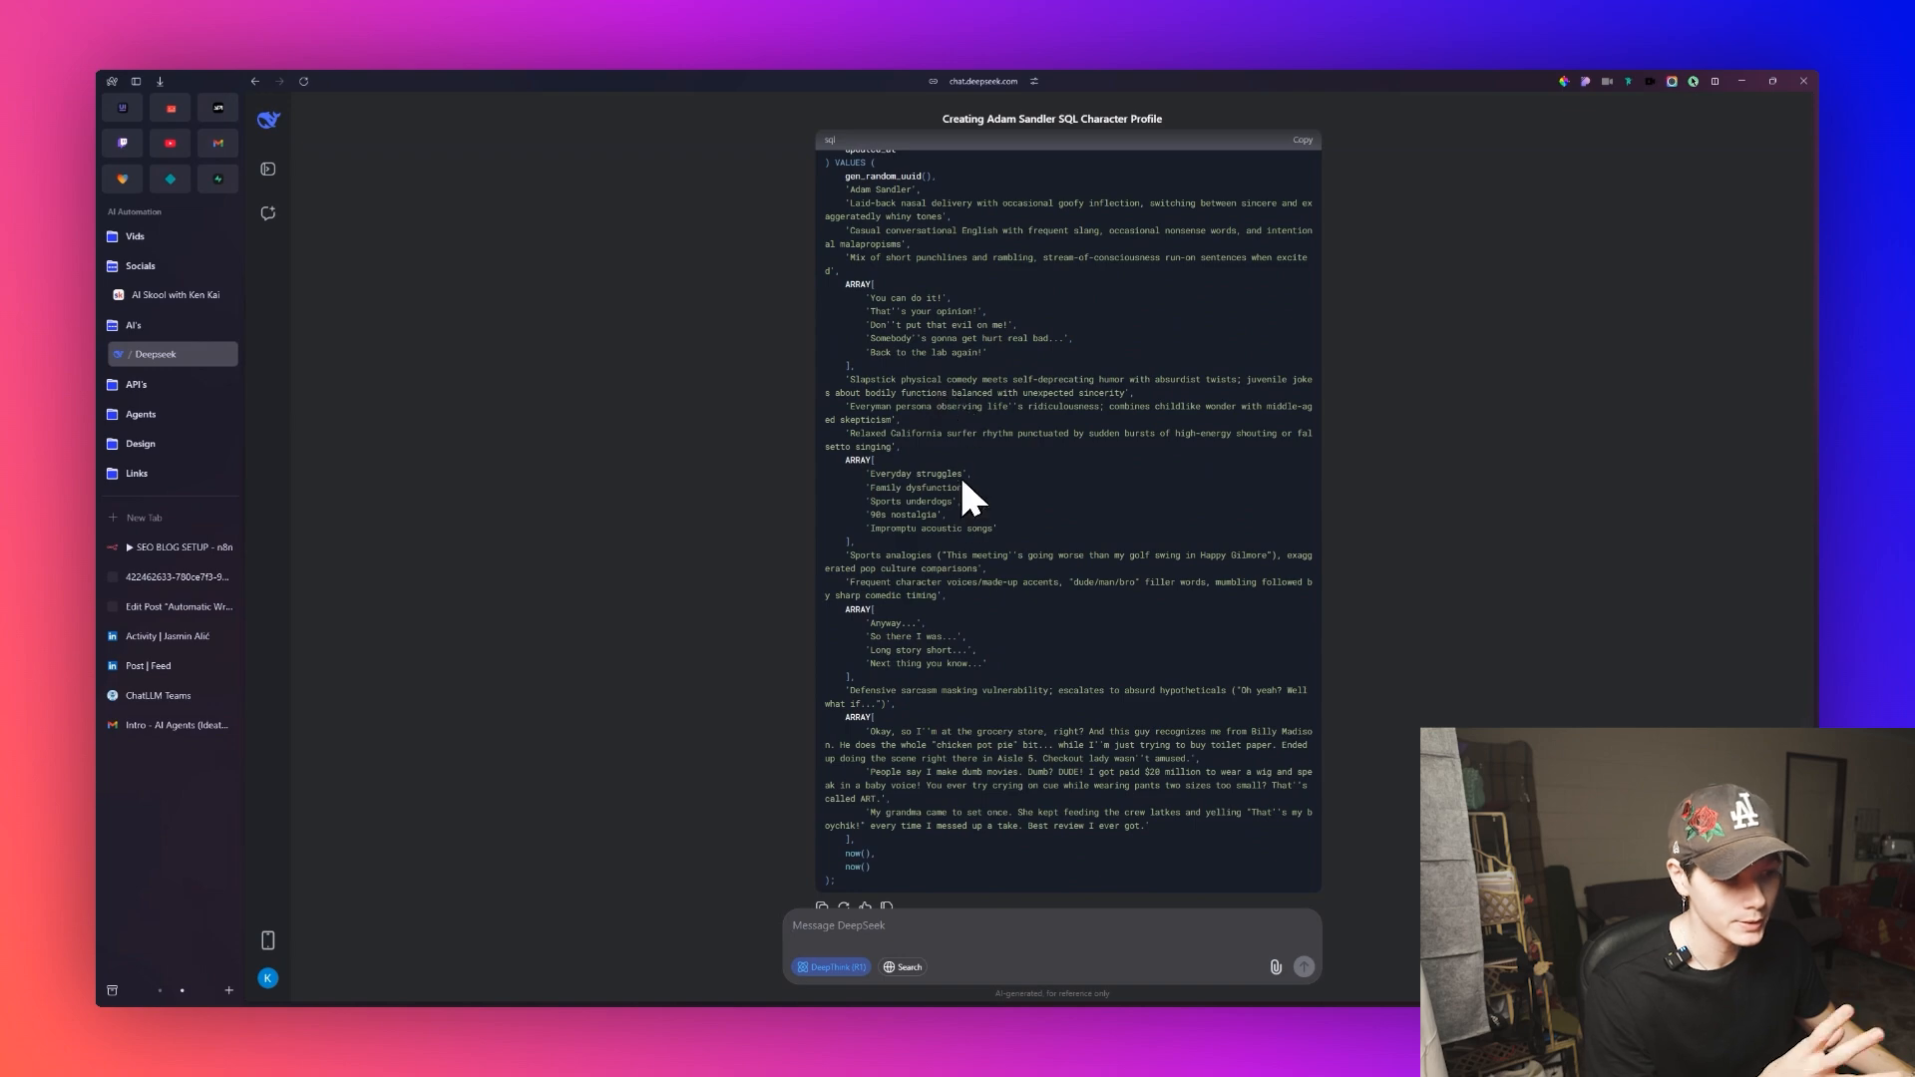
scroll(965, 533, down, 1)
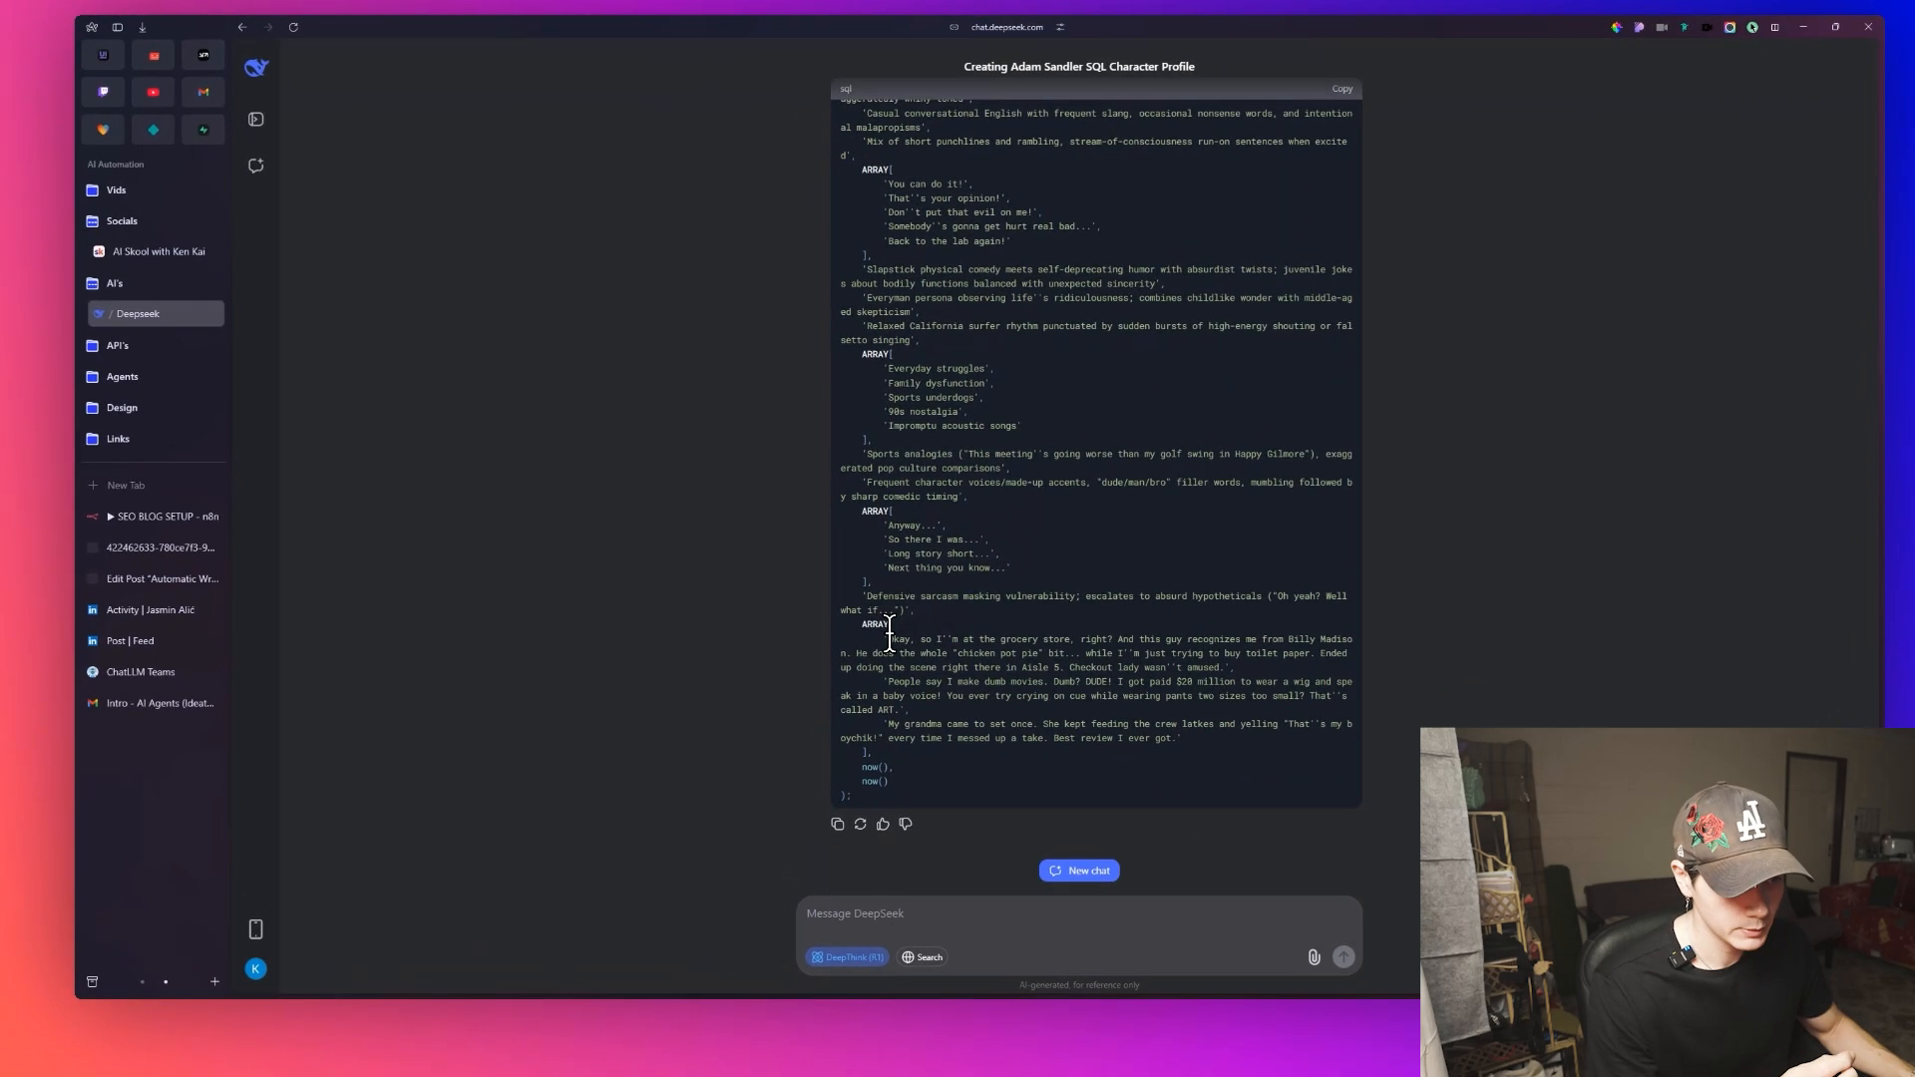
drag(888, 635, 1199, 653)
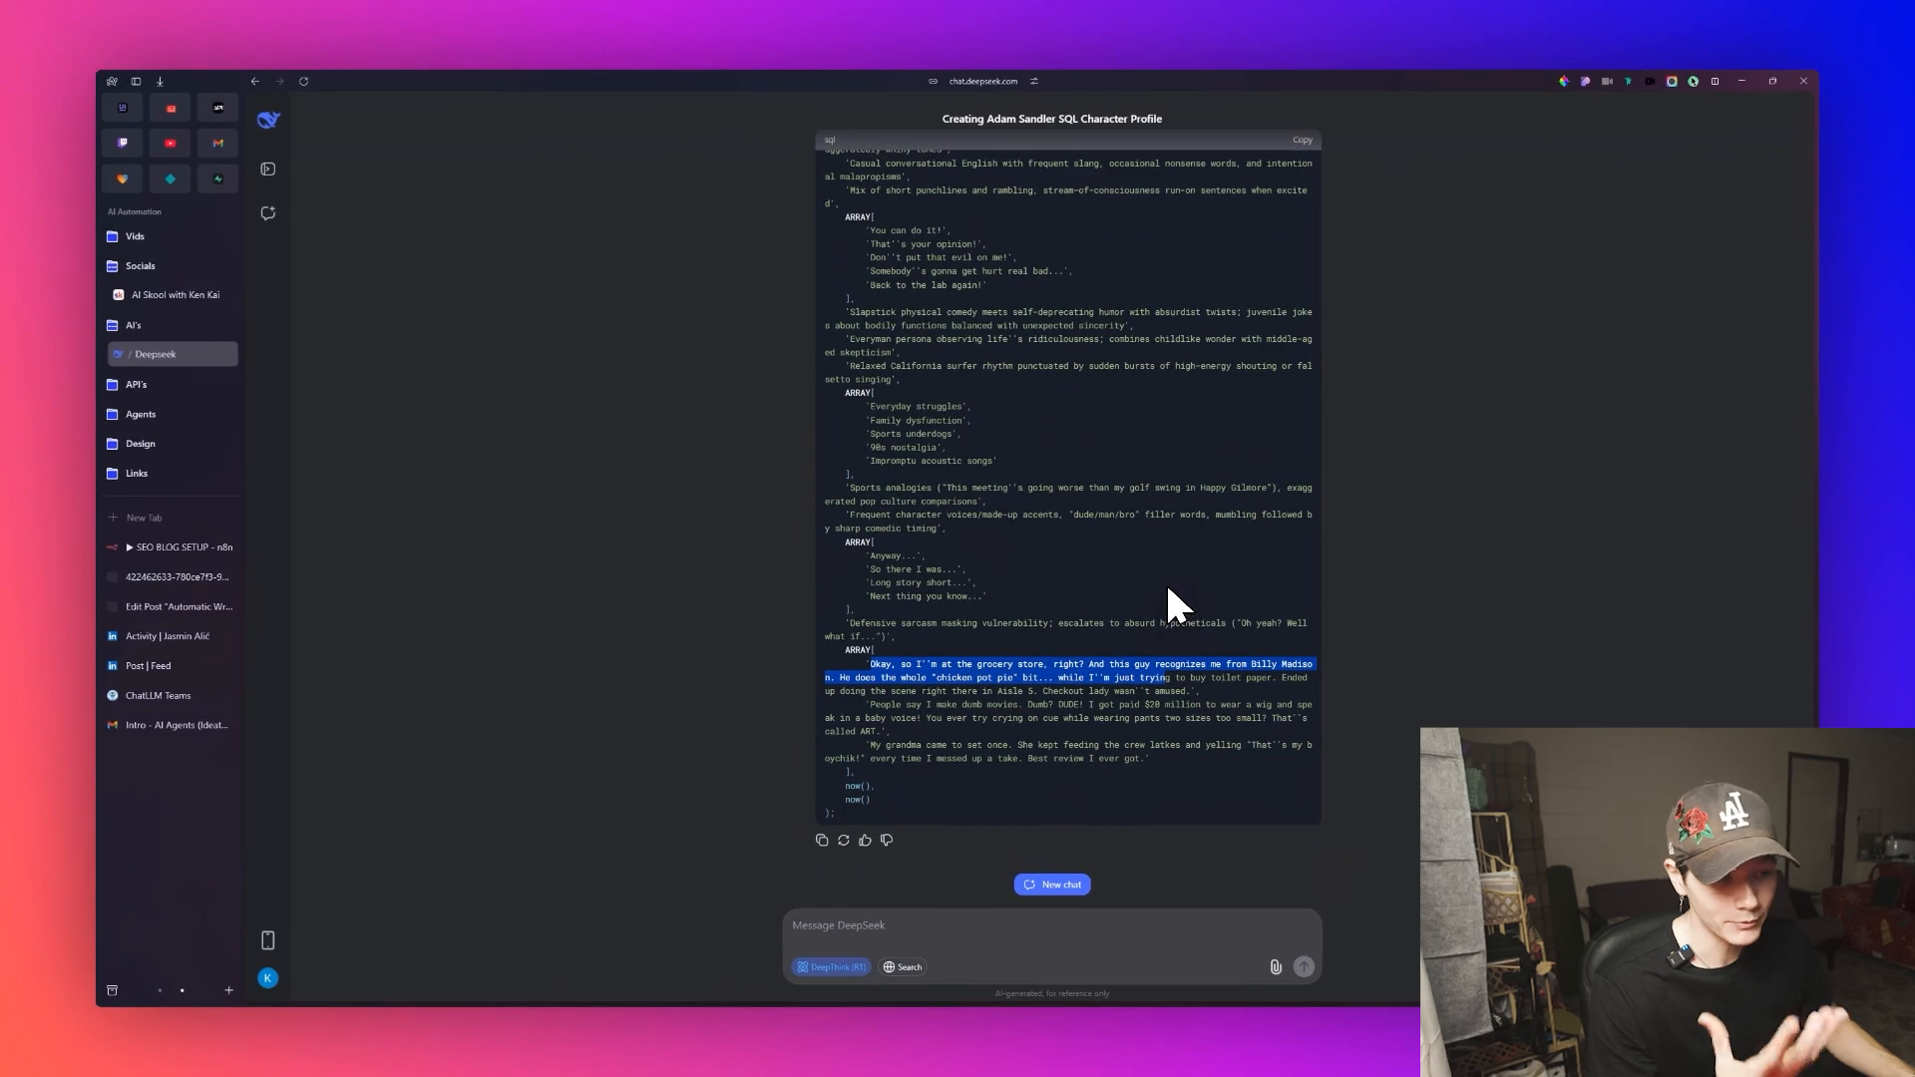
scroll(1171, 540, up, 5)
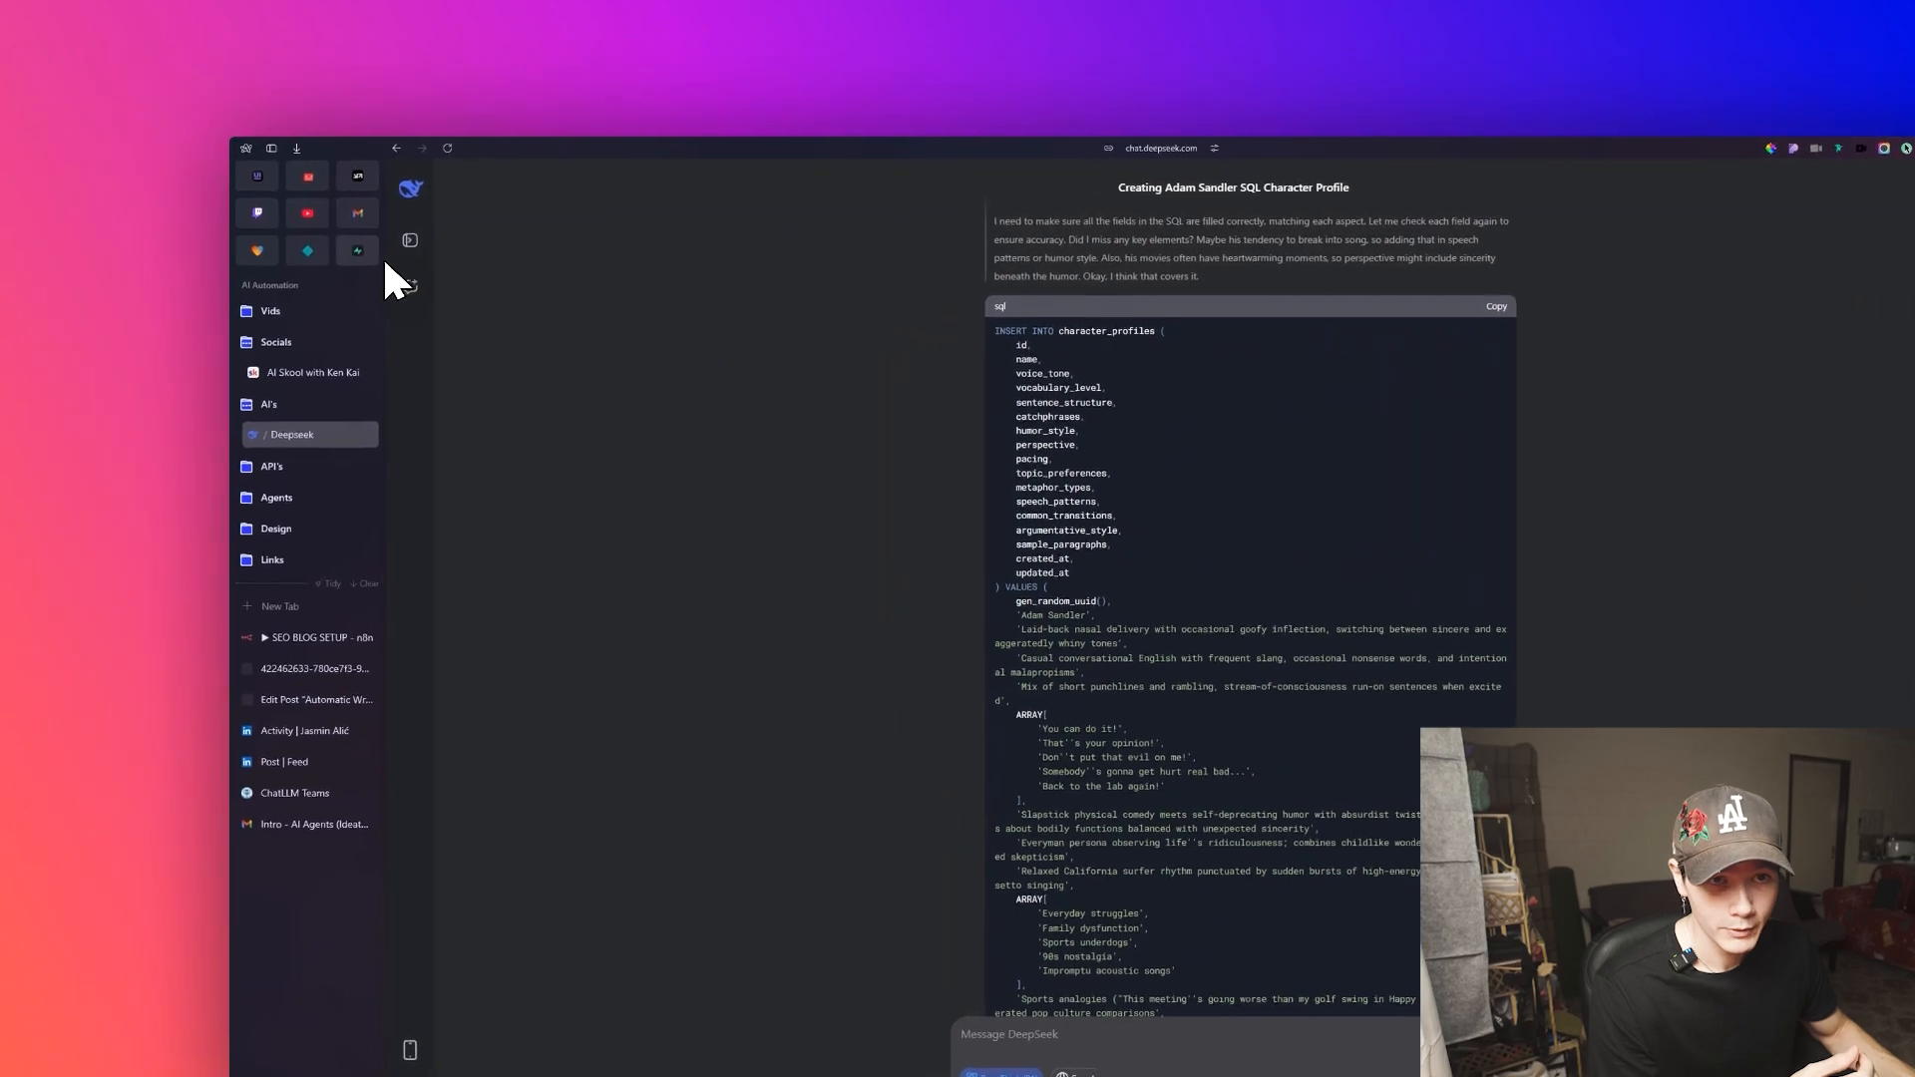
Switch to Supabase's SQL Editor, replace the existing query with the generated Adam Sandler insert statement, and run it.
click(379, 254)
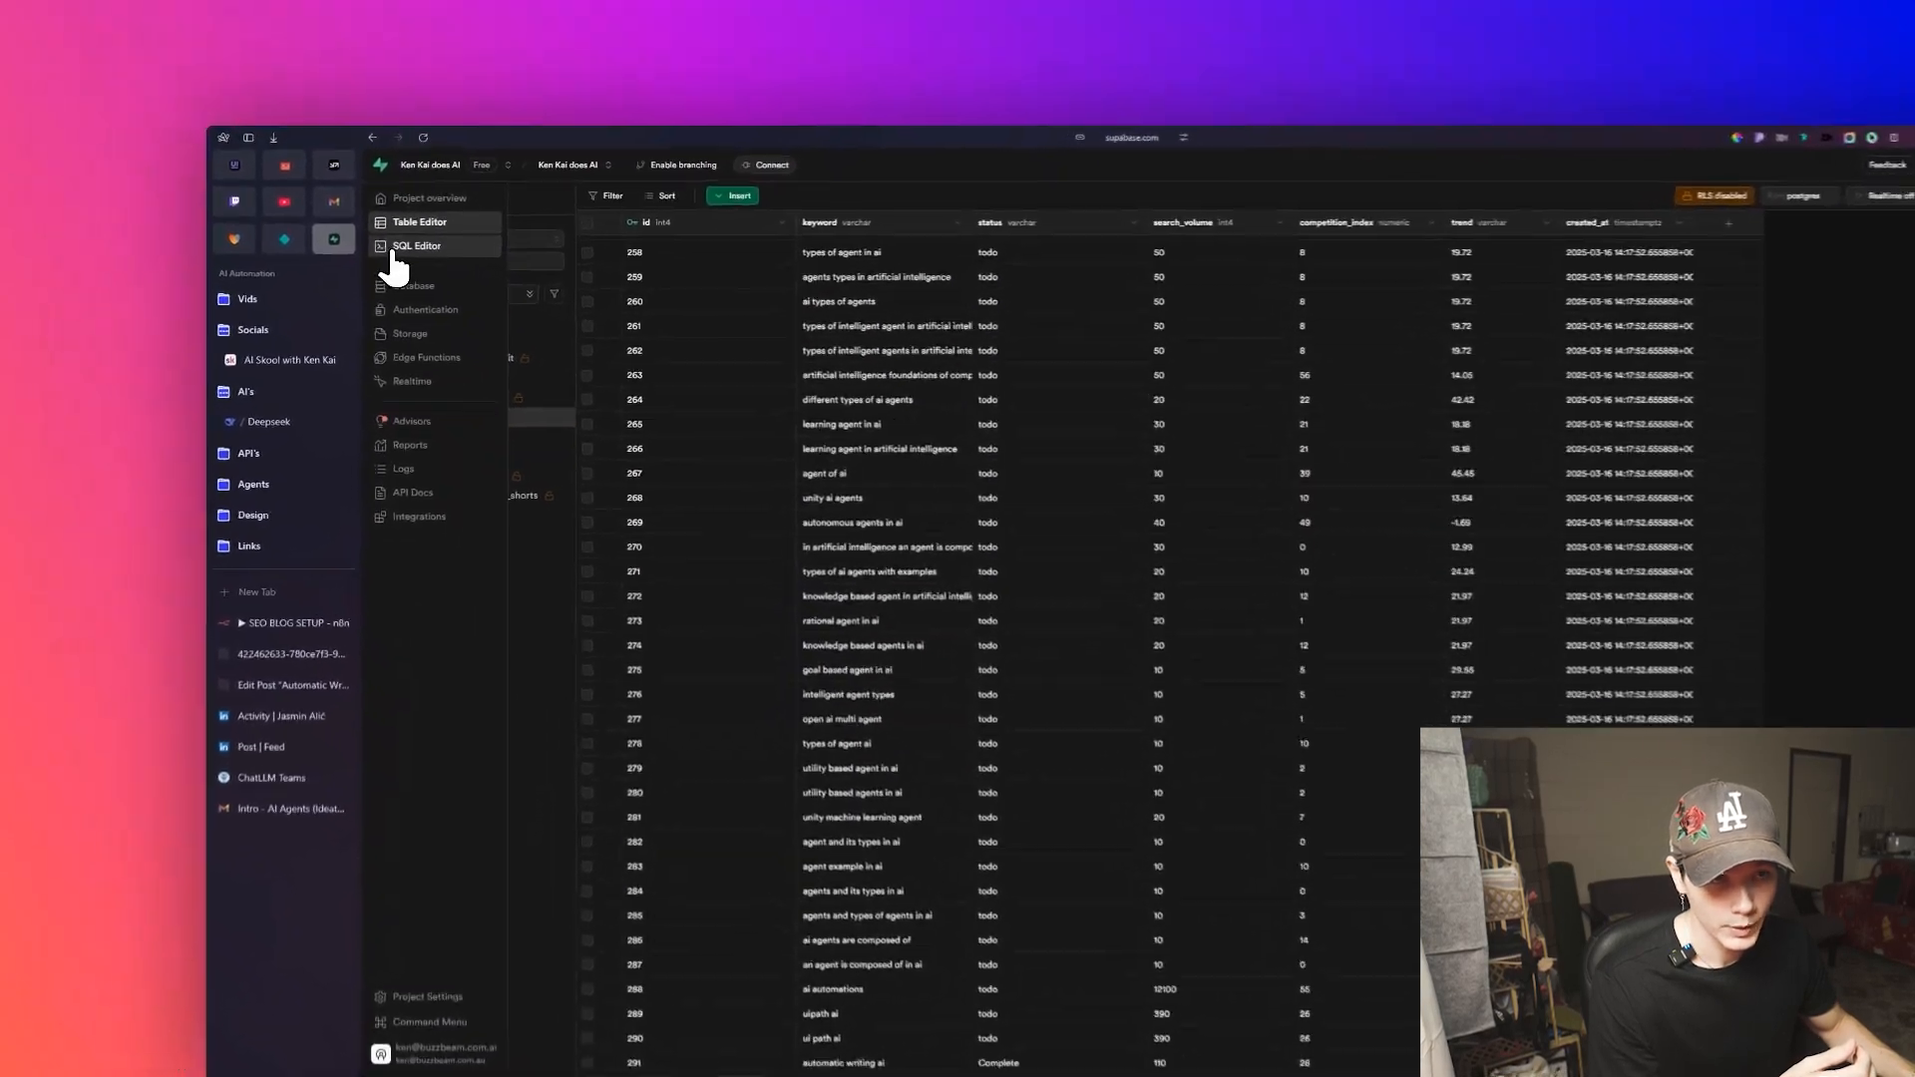
click(395, 249)
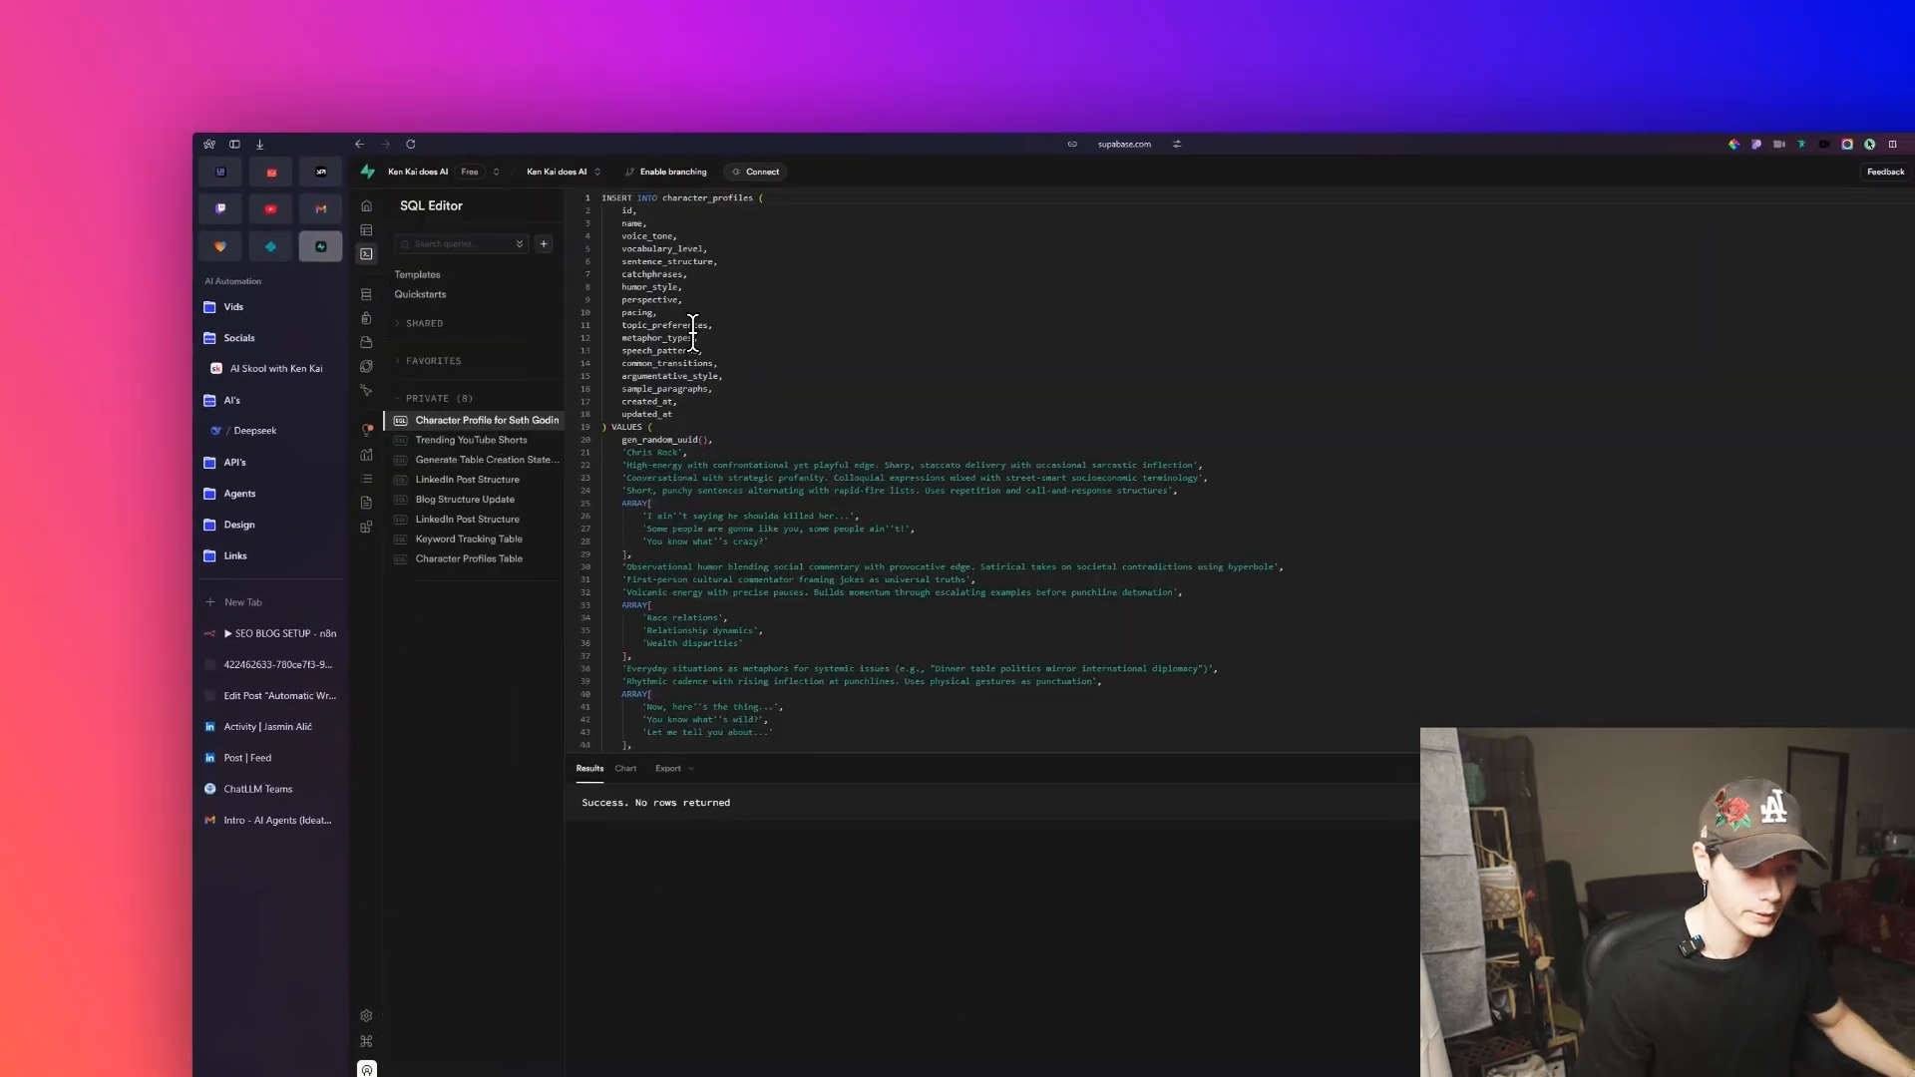
key(ctrl+a)
key(BackSpace)
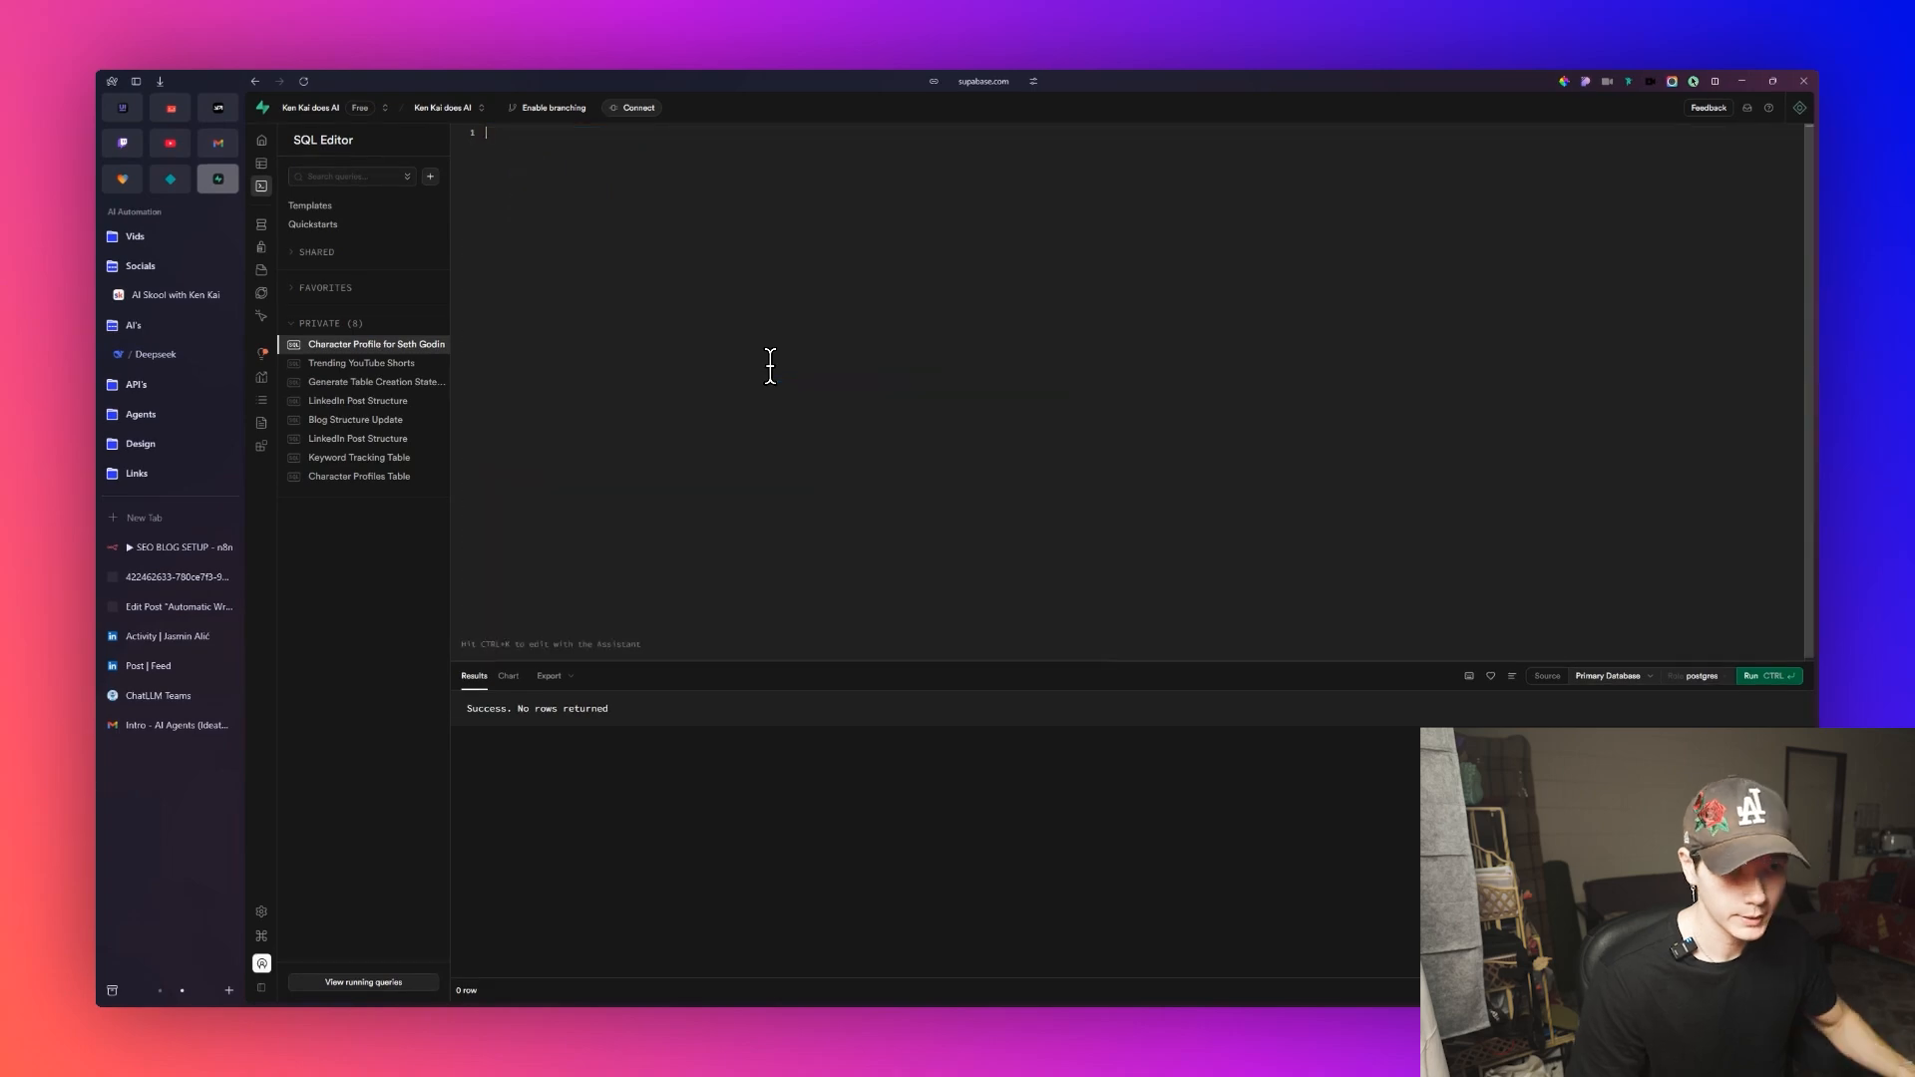
key(ctrl+v)
scroll(864, 475, up, 3)
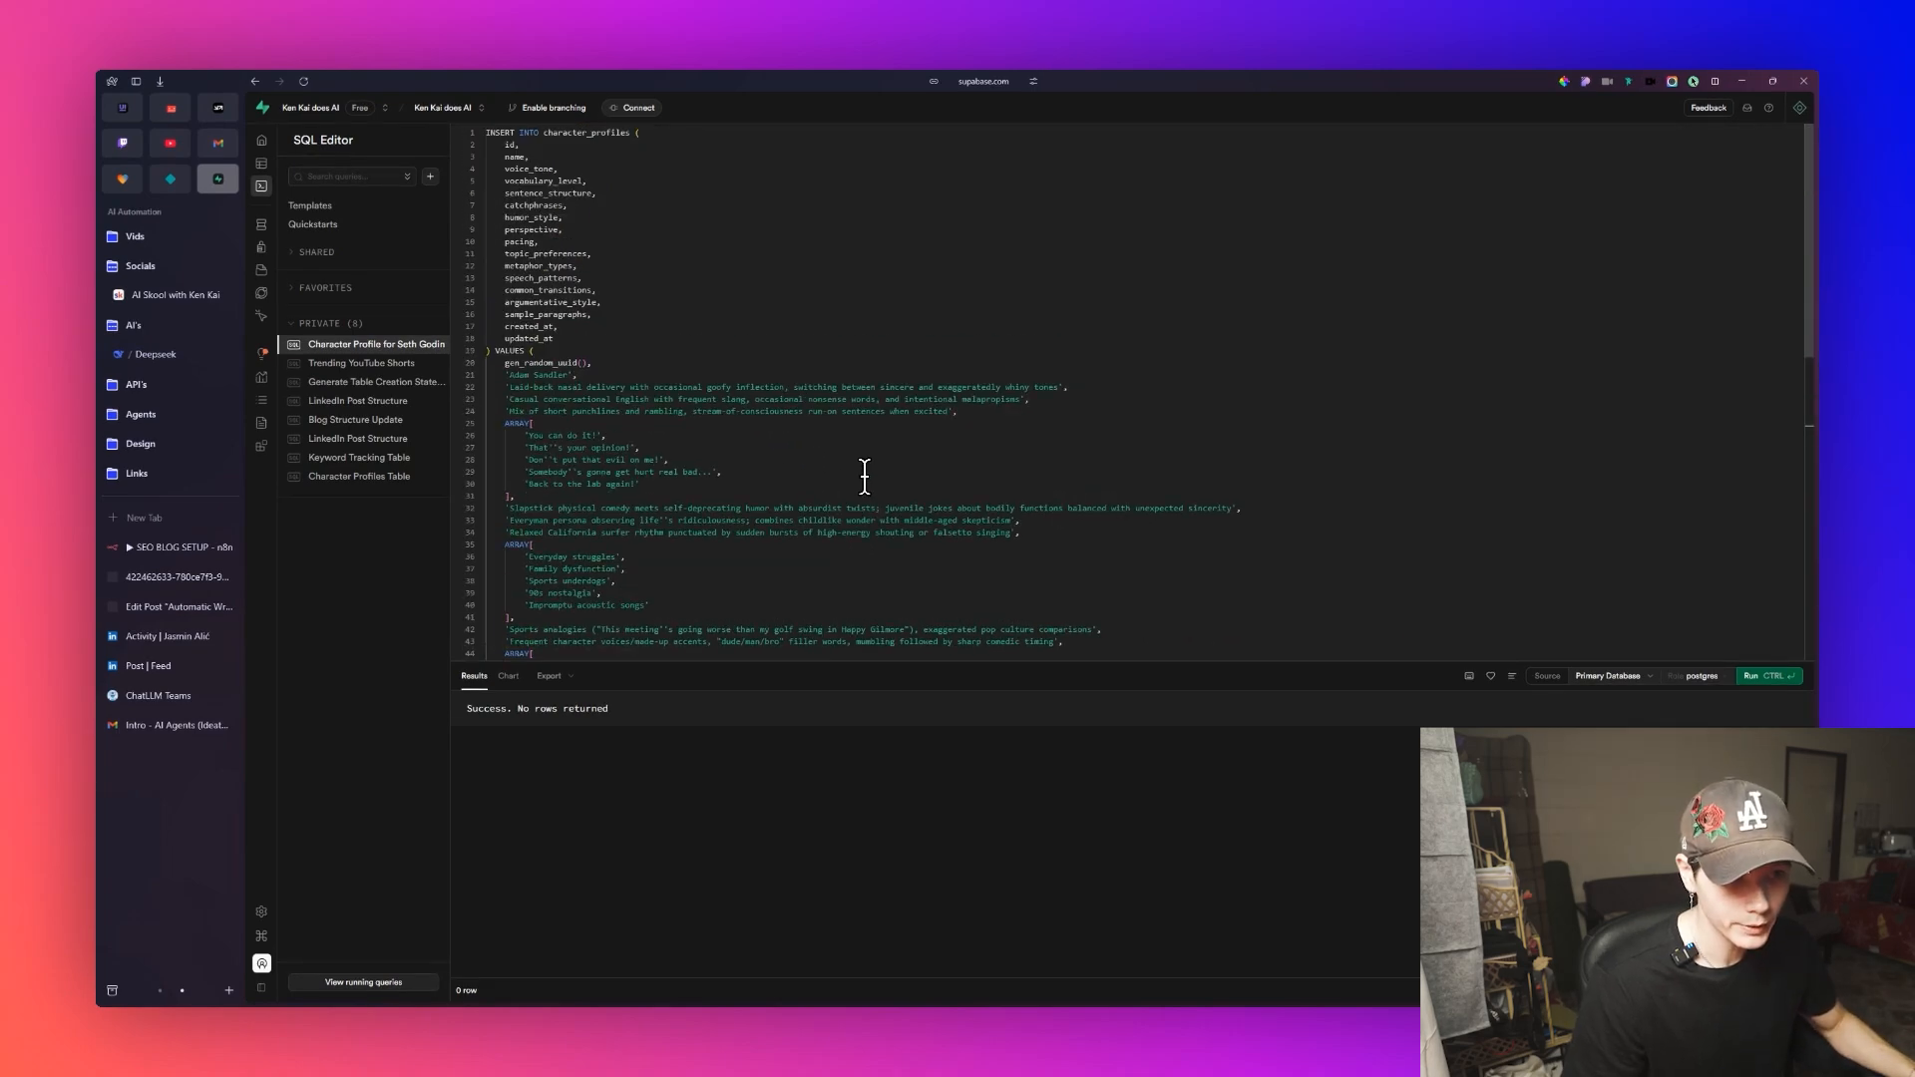
scroll(608, 406, down, 4)
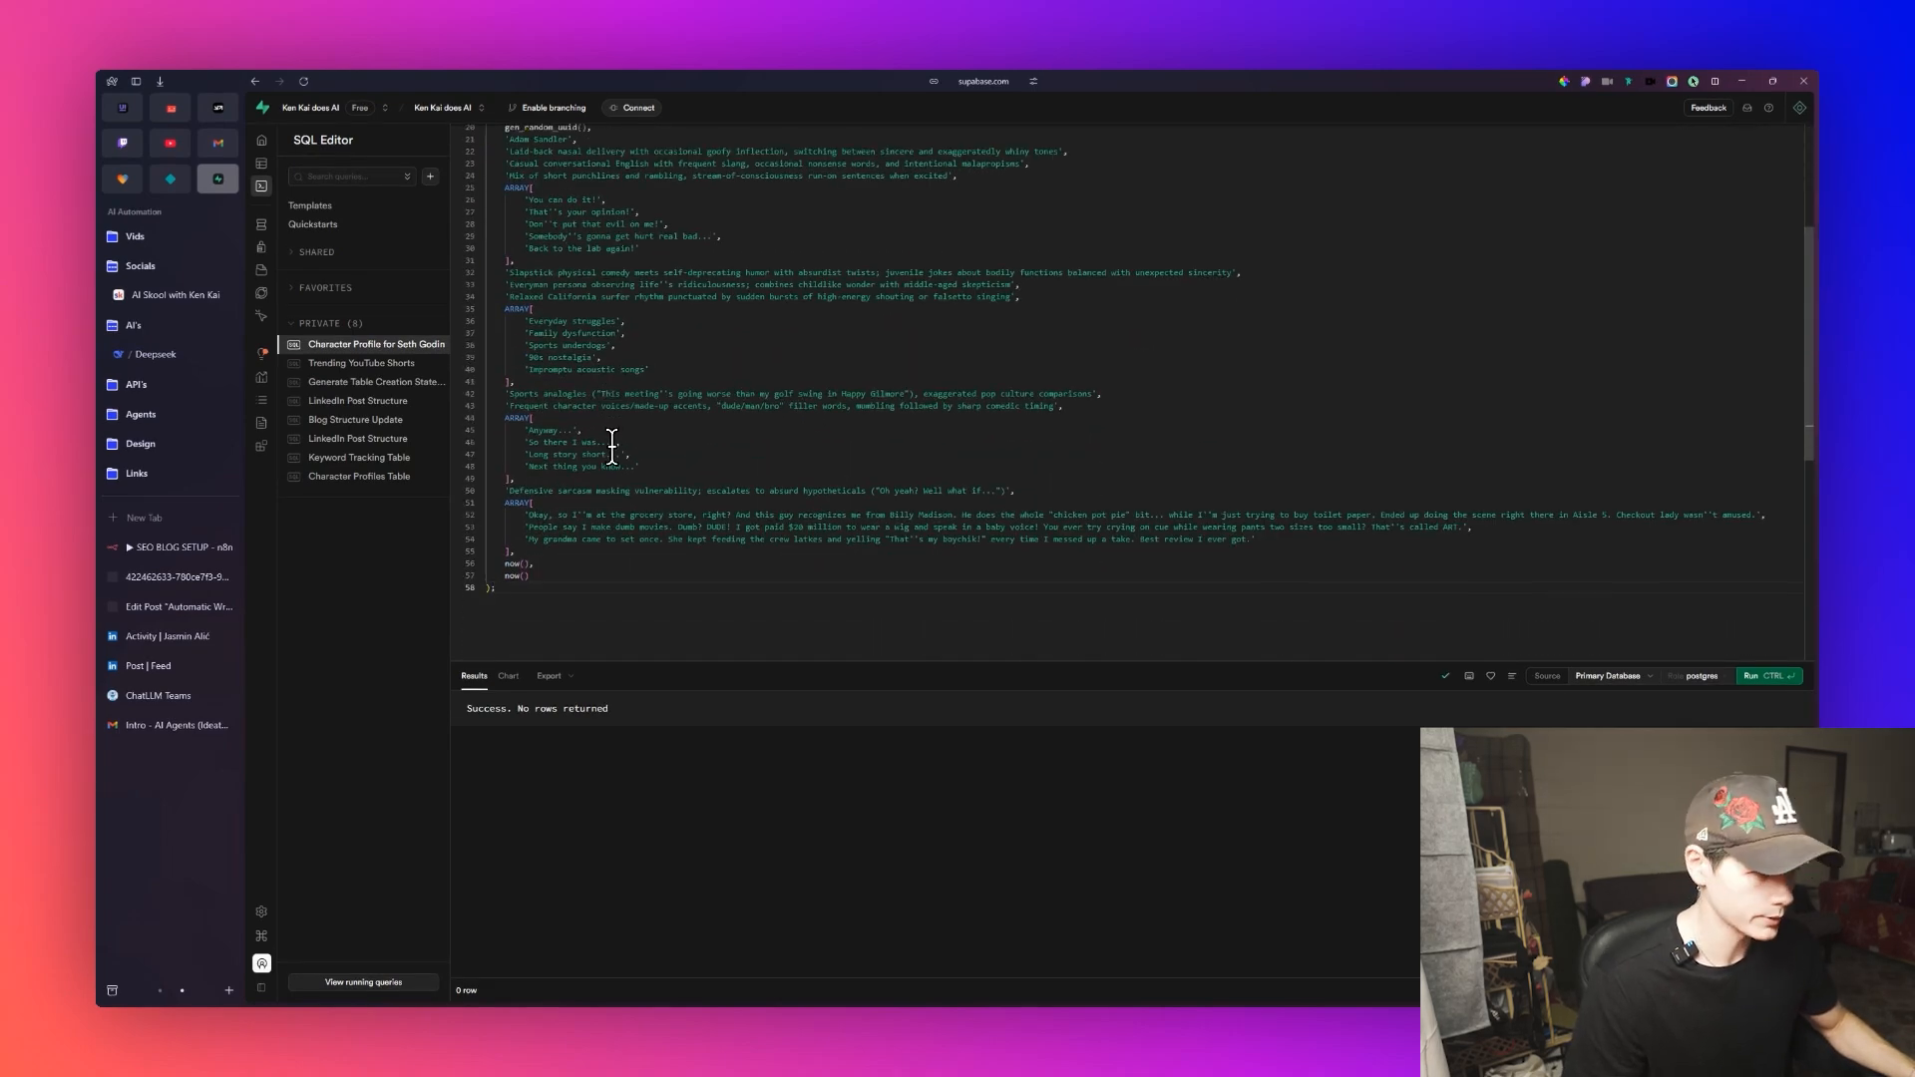
click(1754, 676)
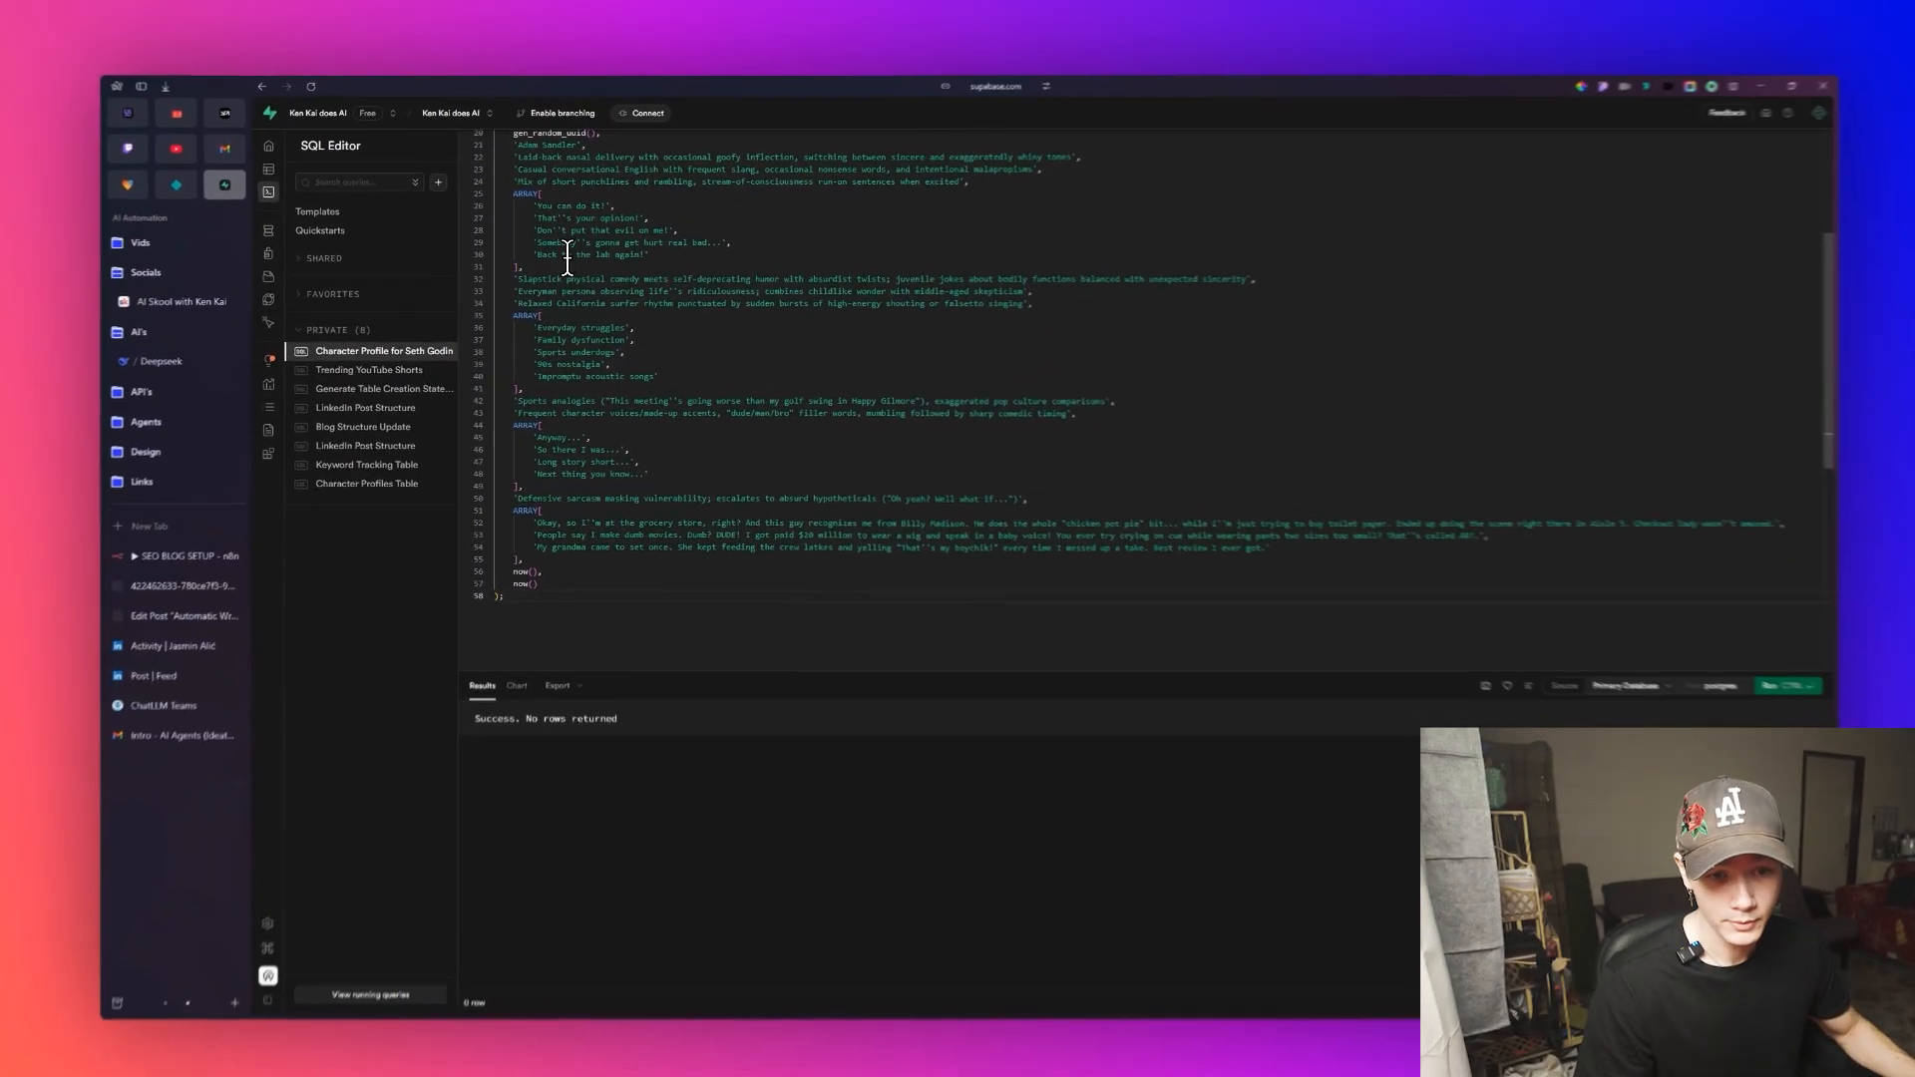
Return to the n8n workflow, set the Get Character node's name condition to Adam Sandler, and test the node.
click(179, 547)
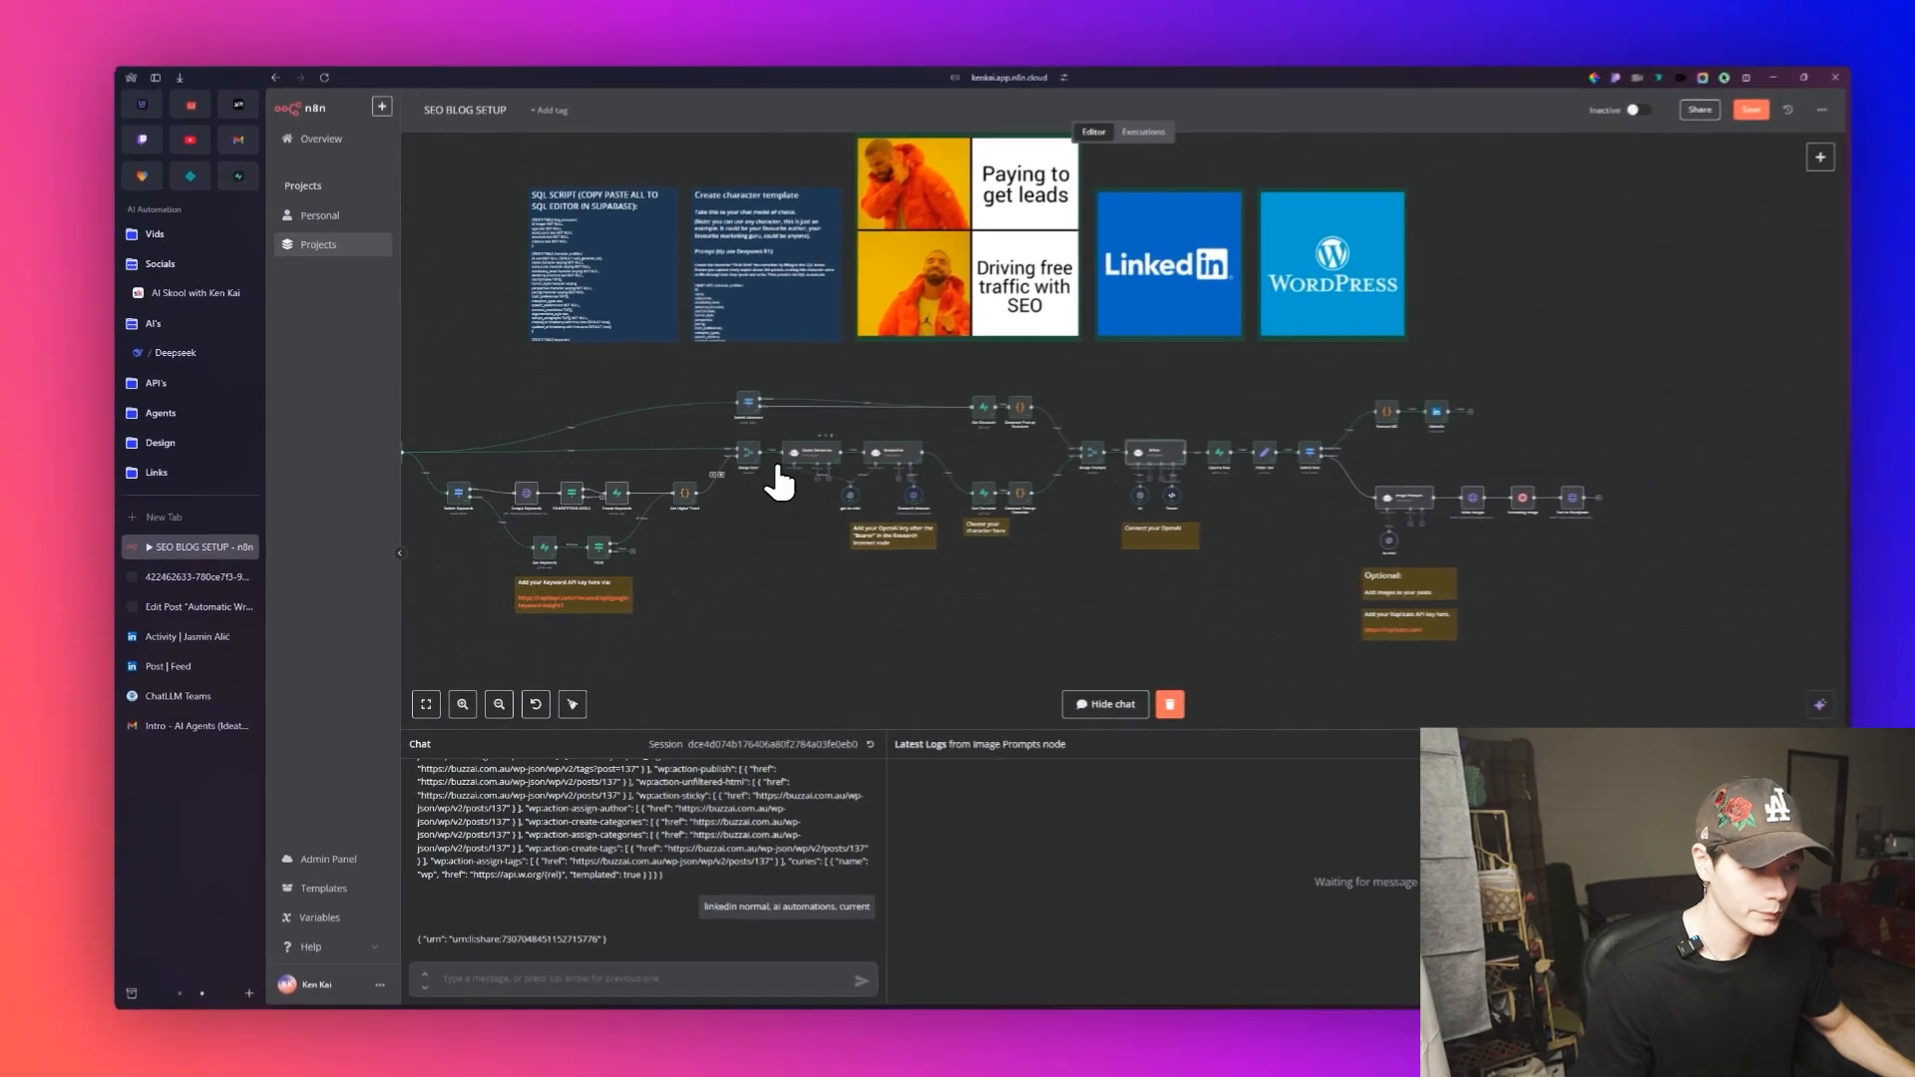
scroll(974, 514, up, 5)
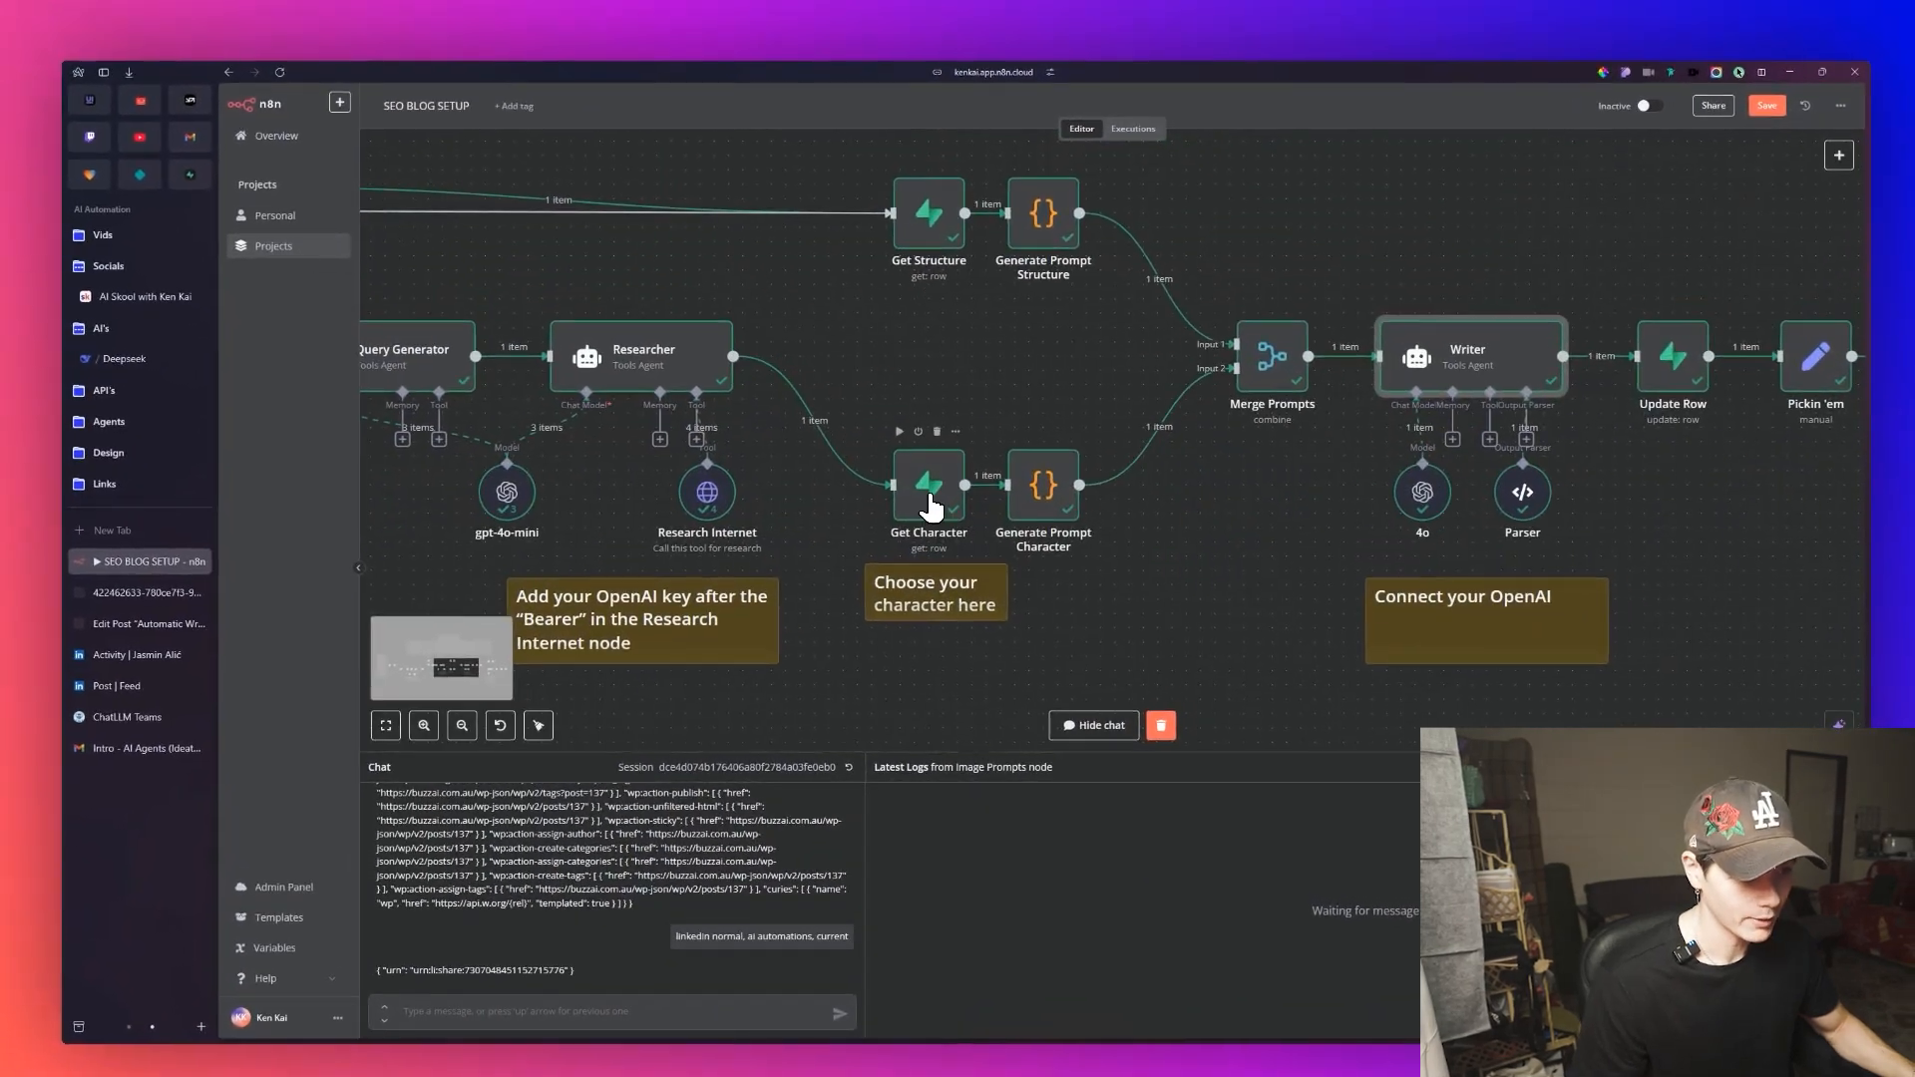
double_click(916, 481)
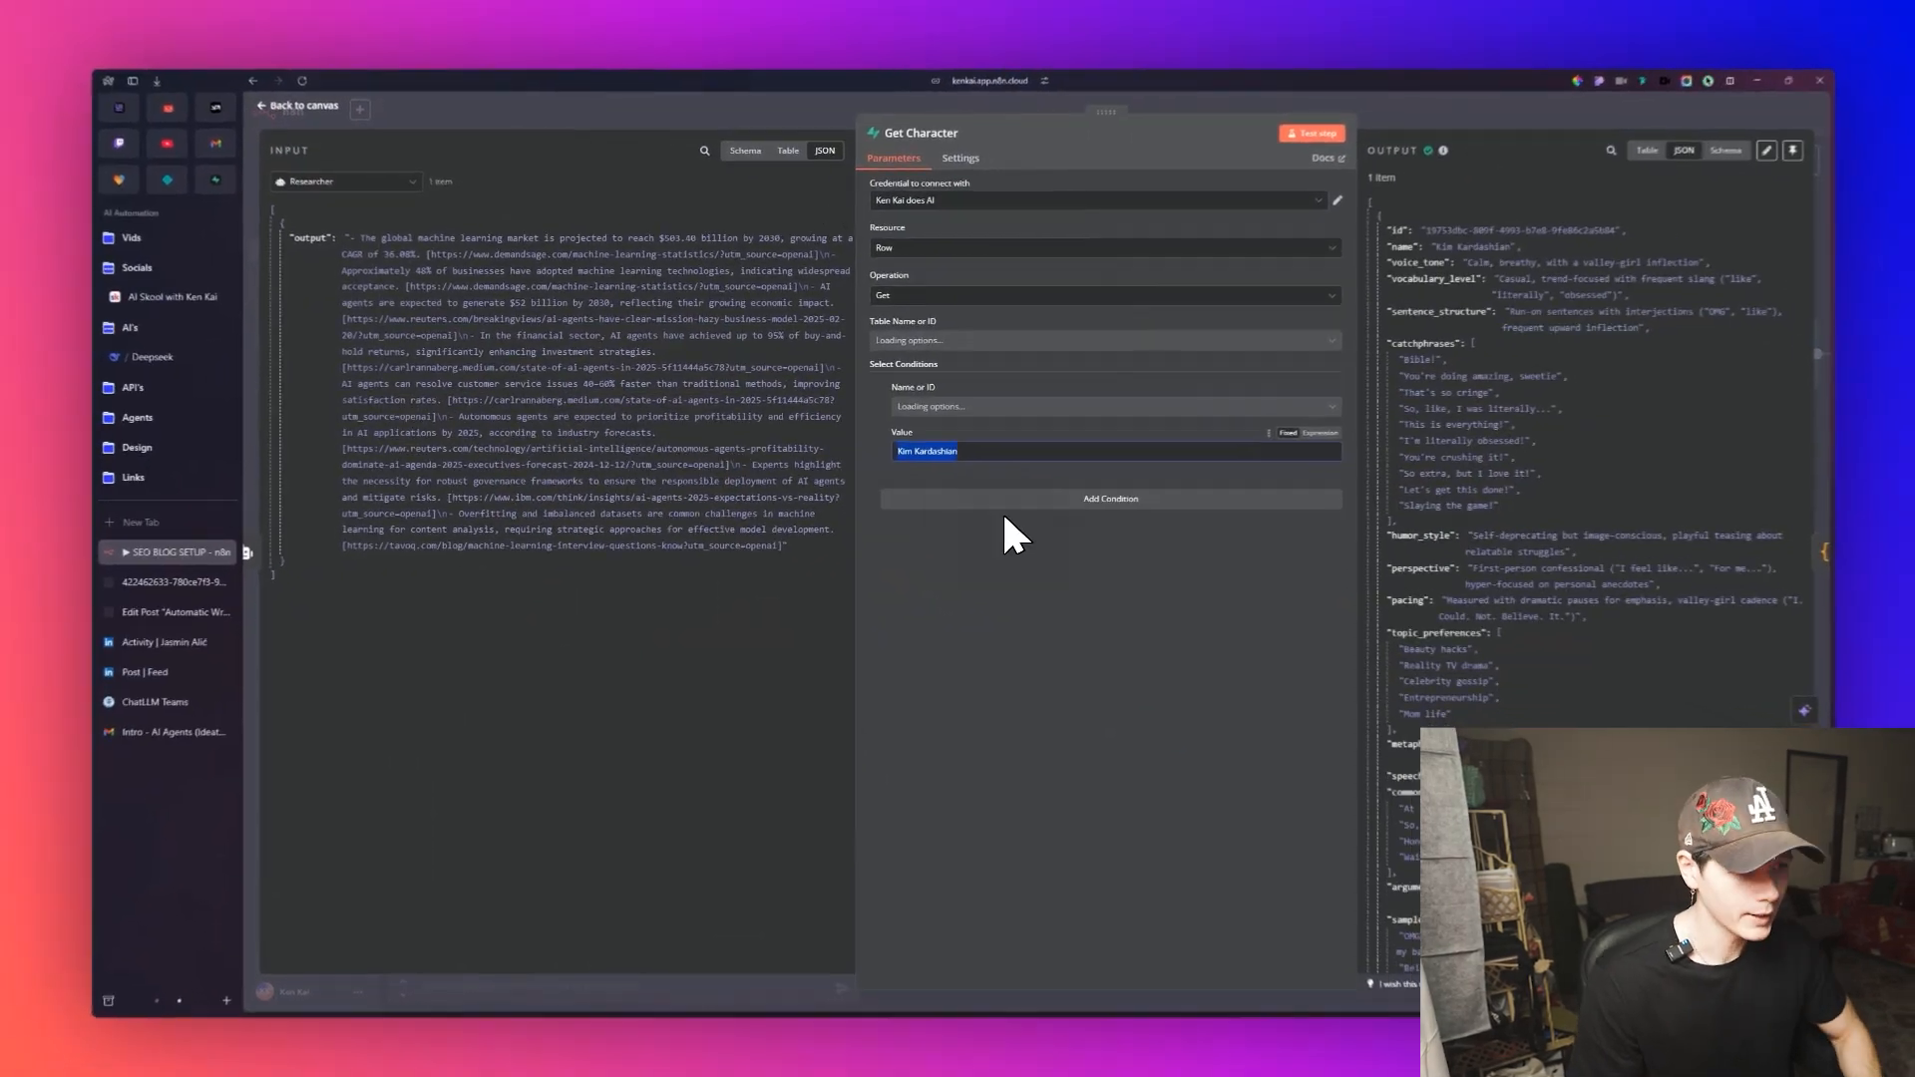
text(Adam Sandler)
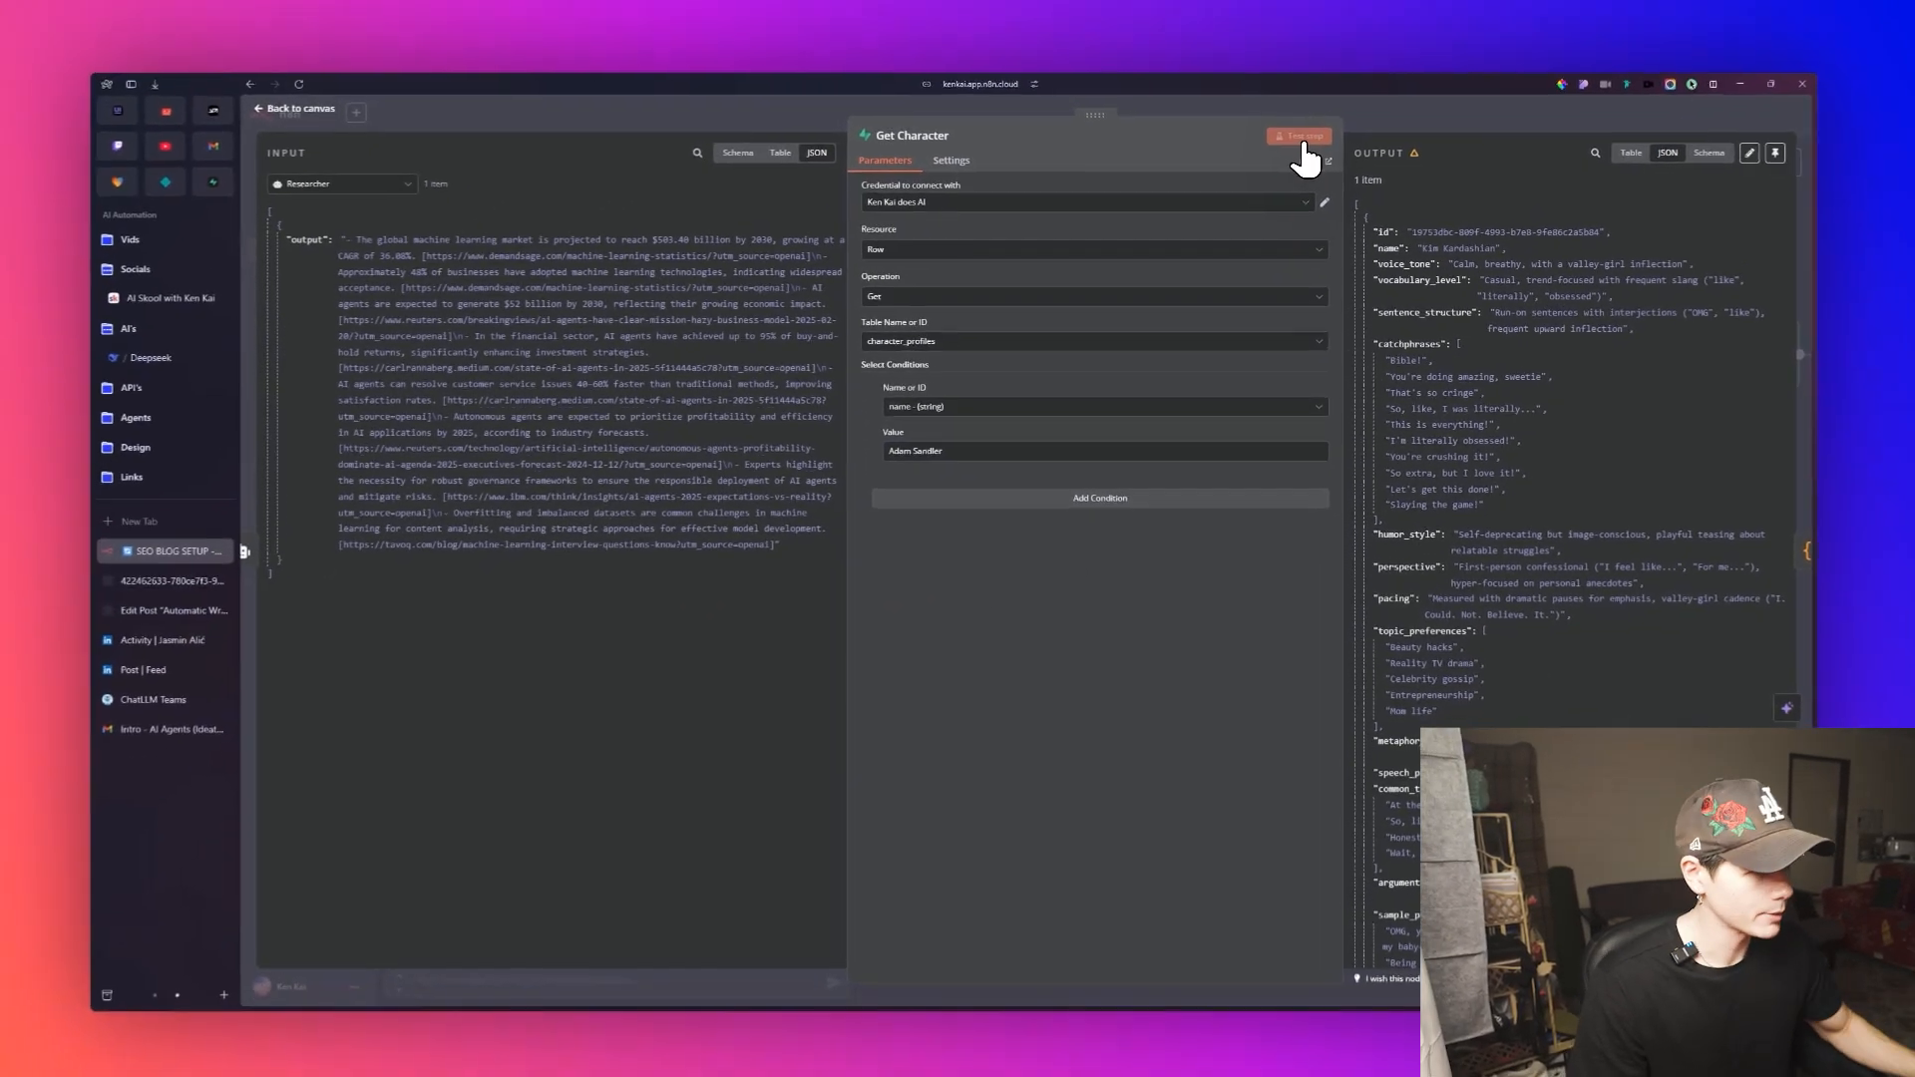
click(1231, 218)
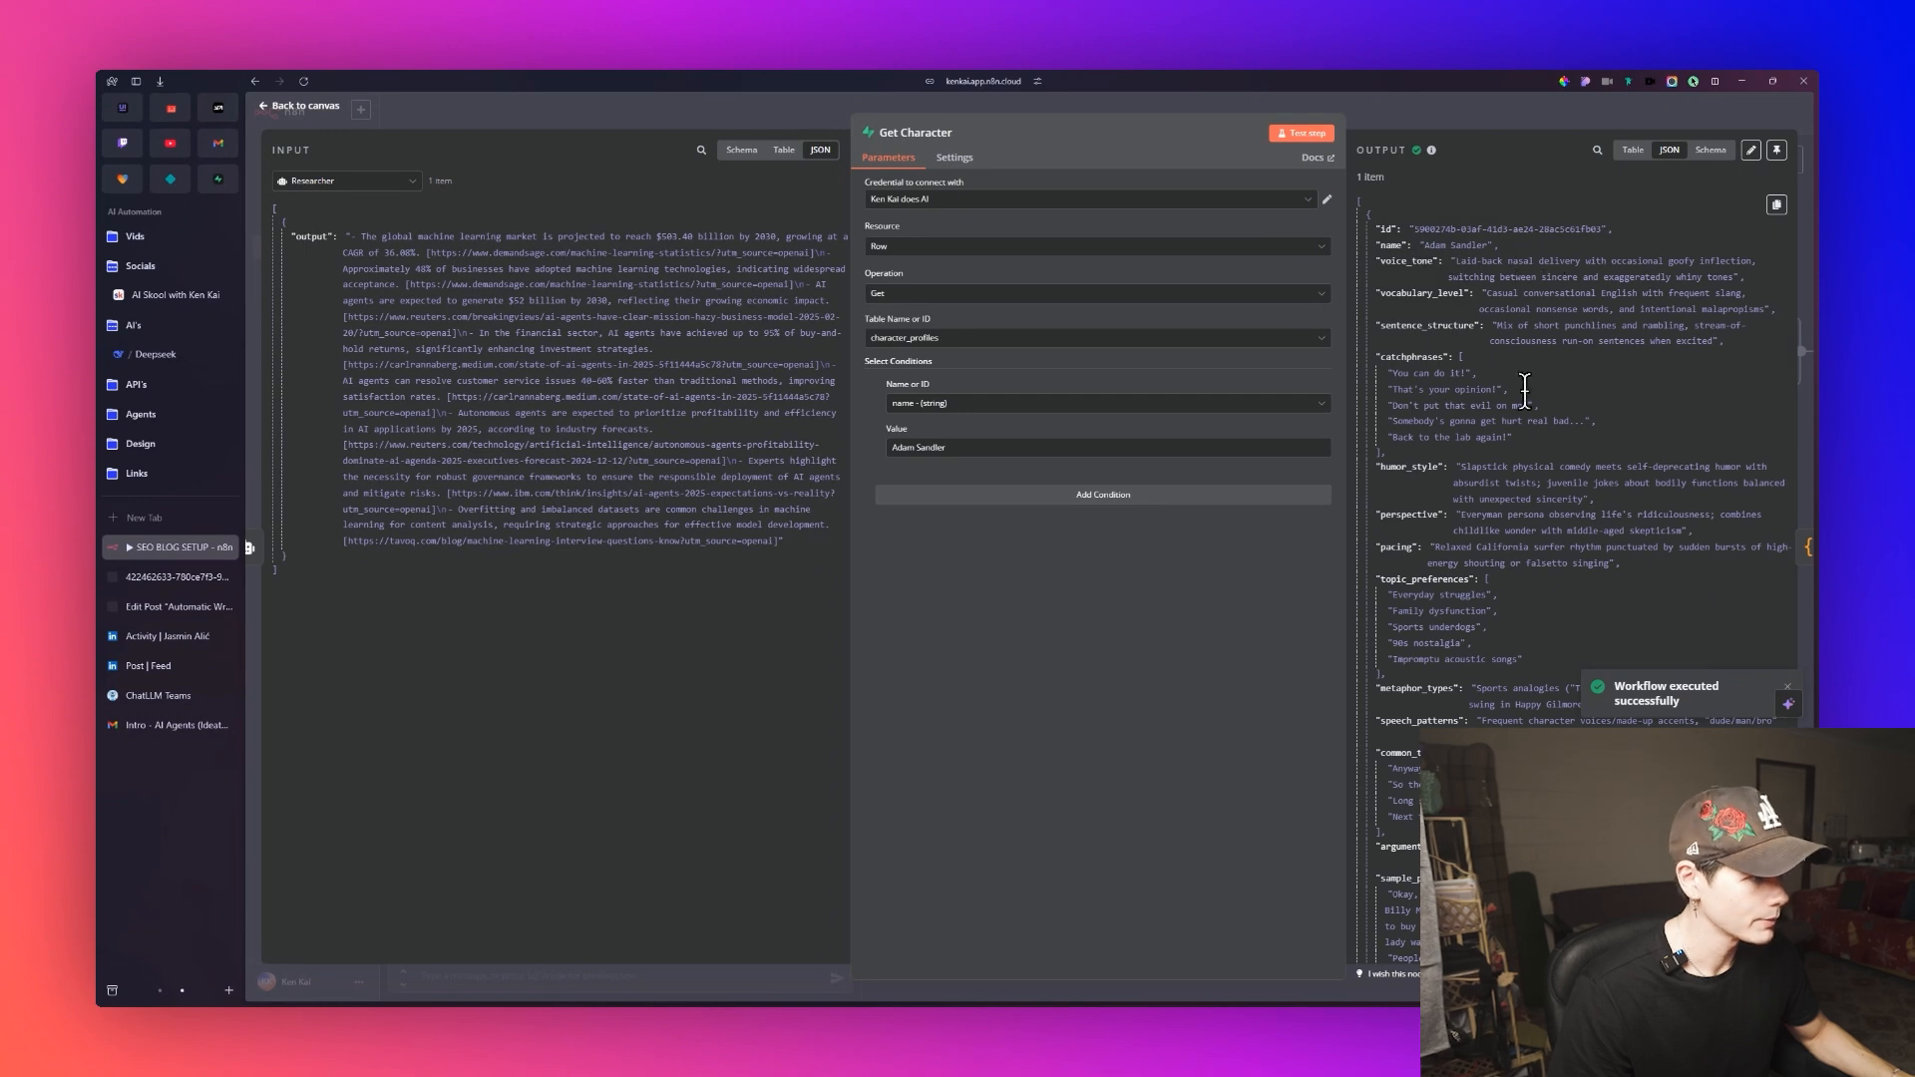
scroll(1520, 419, down, 3)
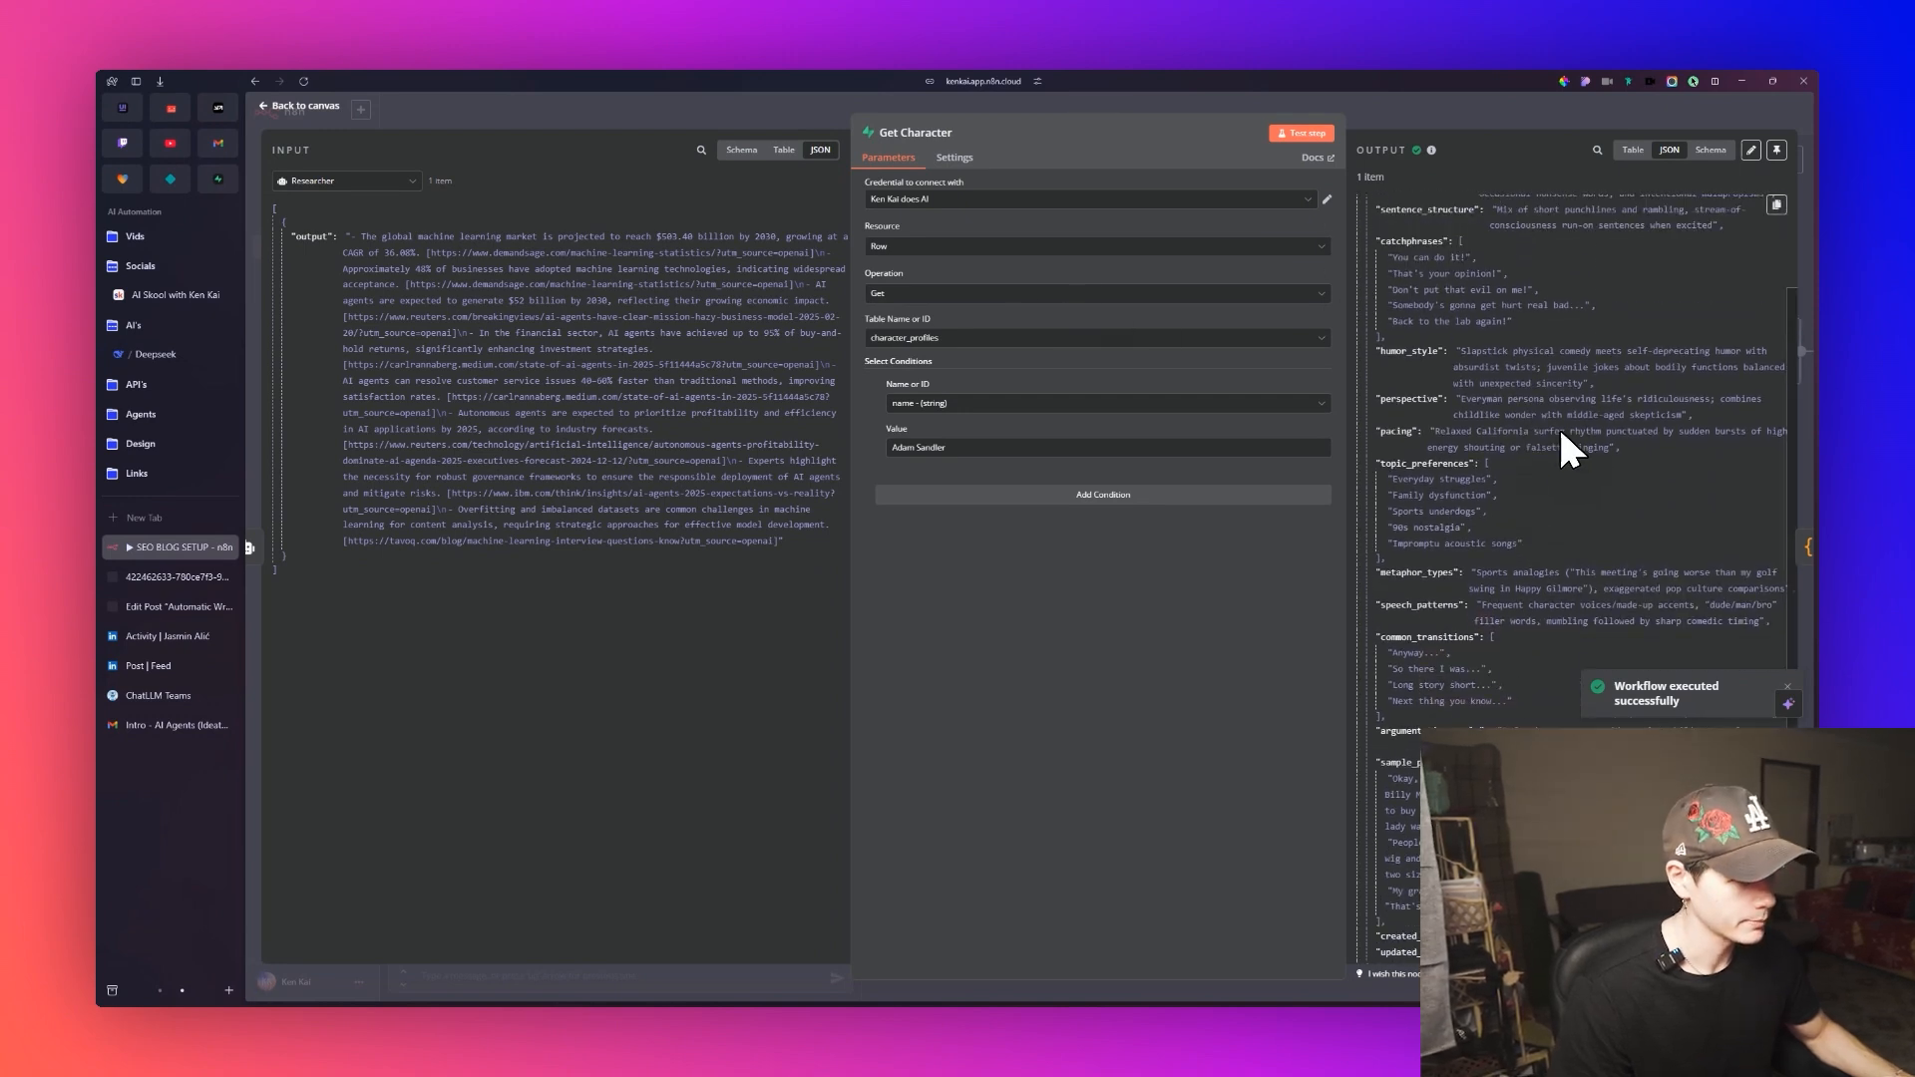
scroll(1576, 435, up, 3)
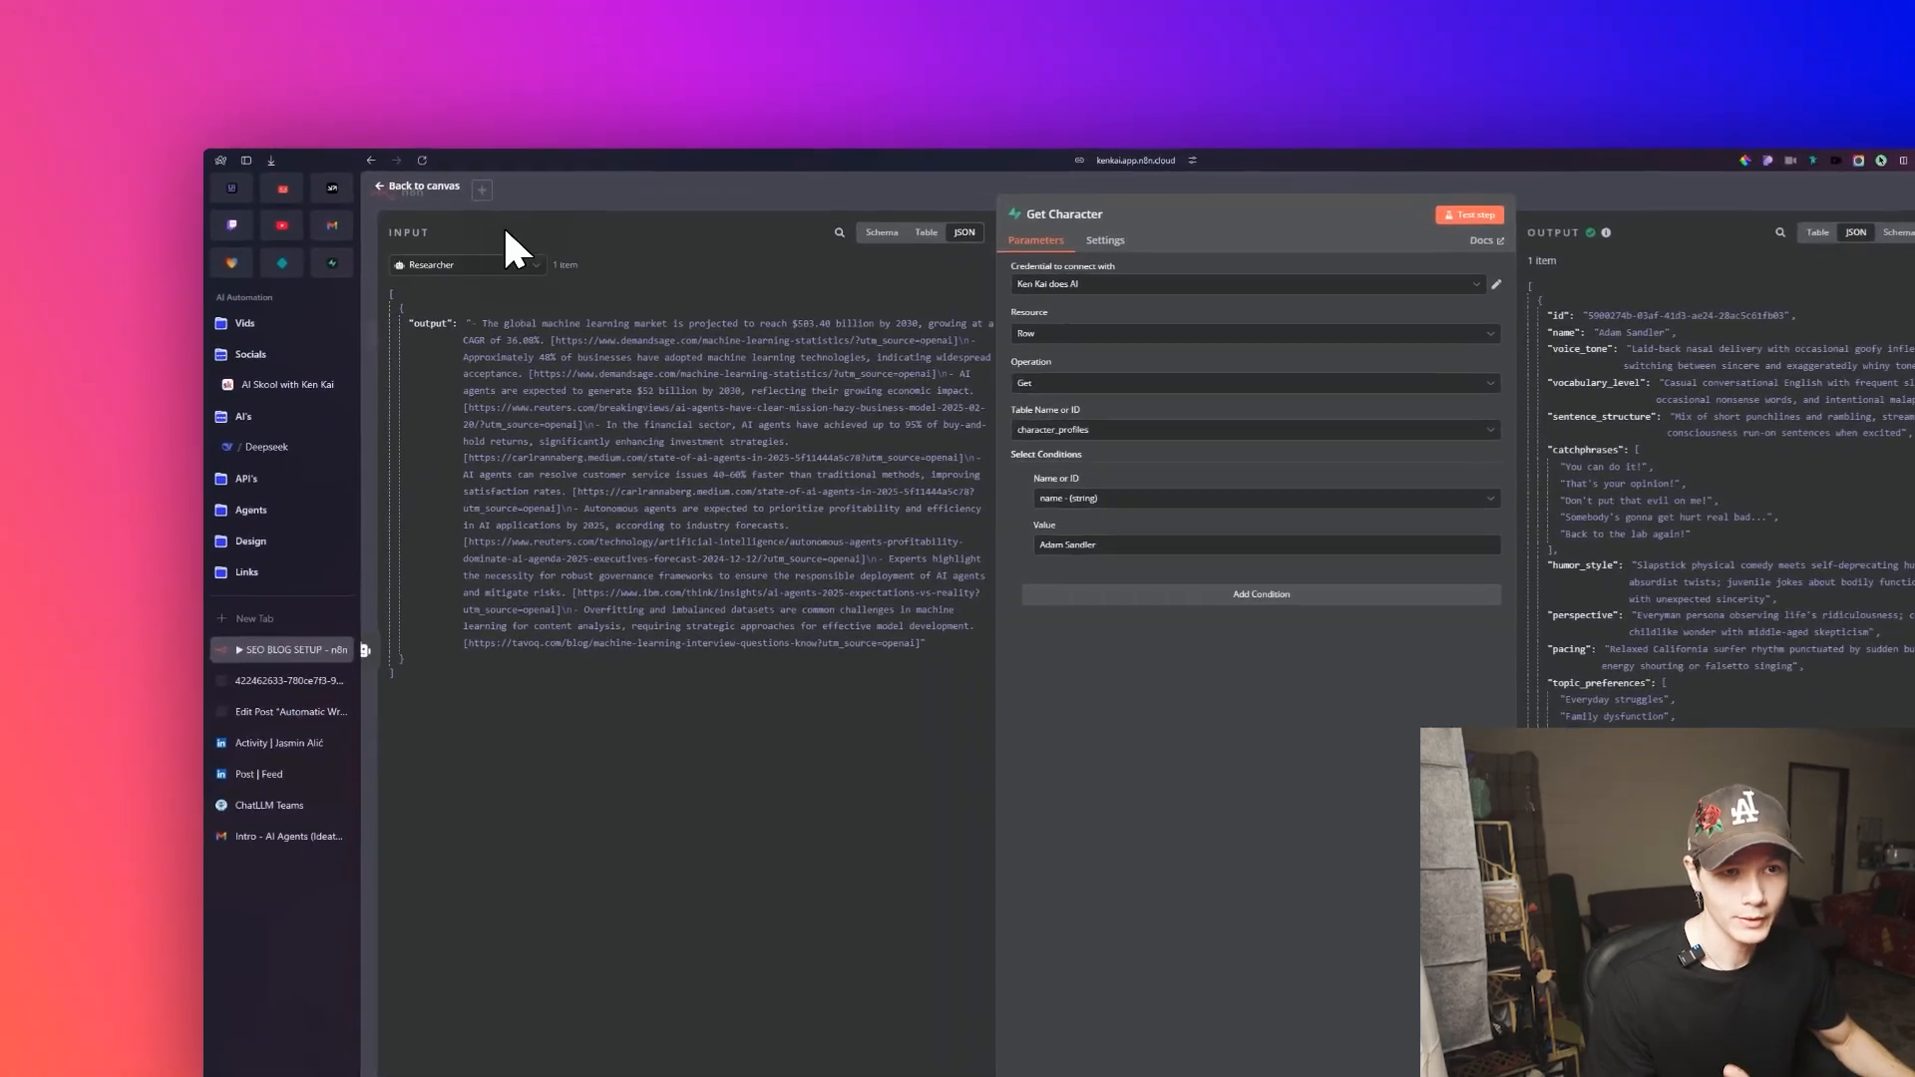
click(232, 128)
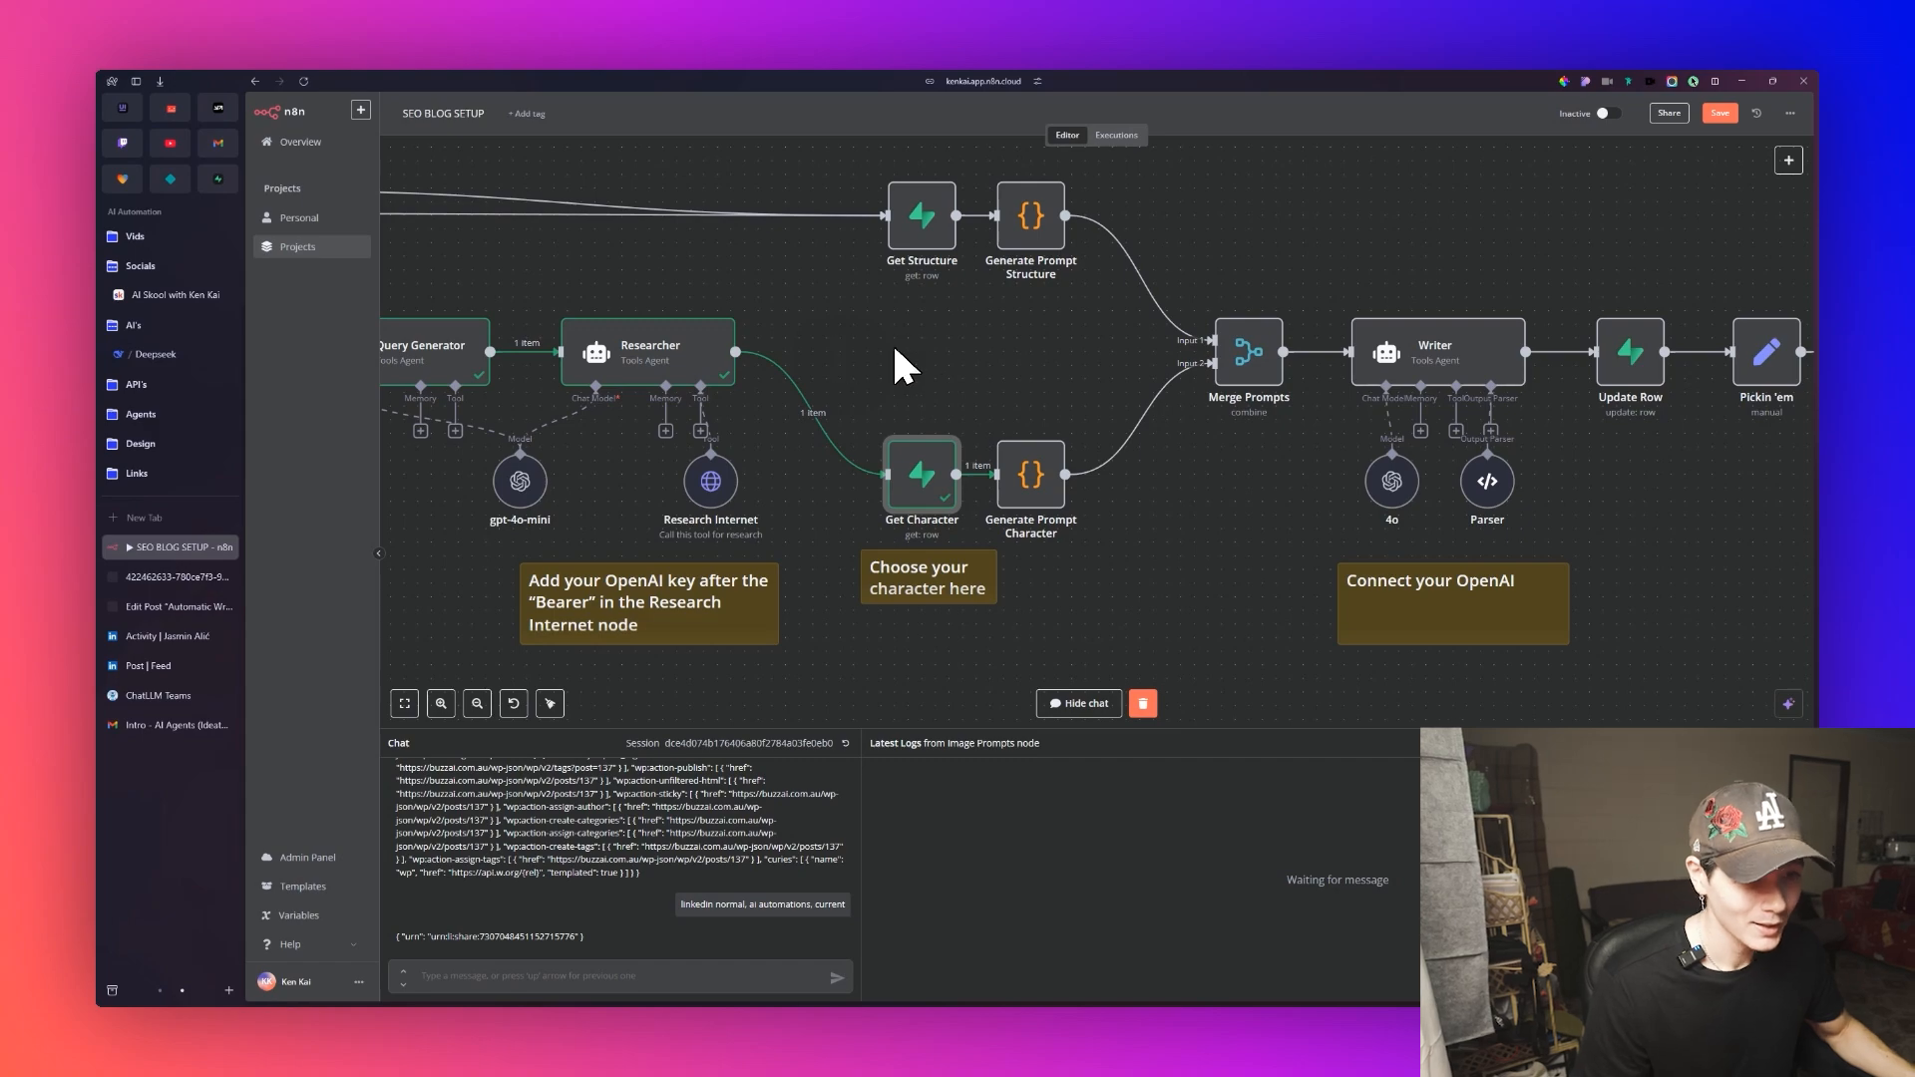
Open the SQL SCRIPT sticky note for editing and copy all of its CREATE TABLE statements.
scroll(997, 414, down, 3)
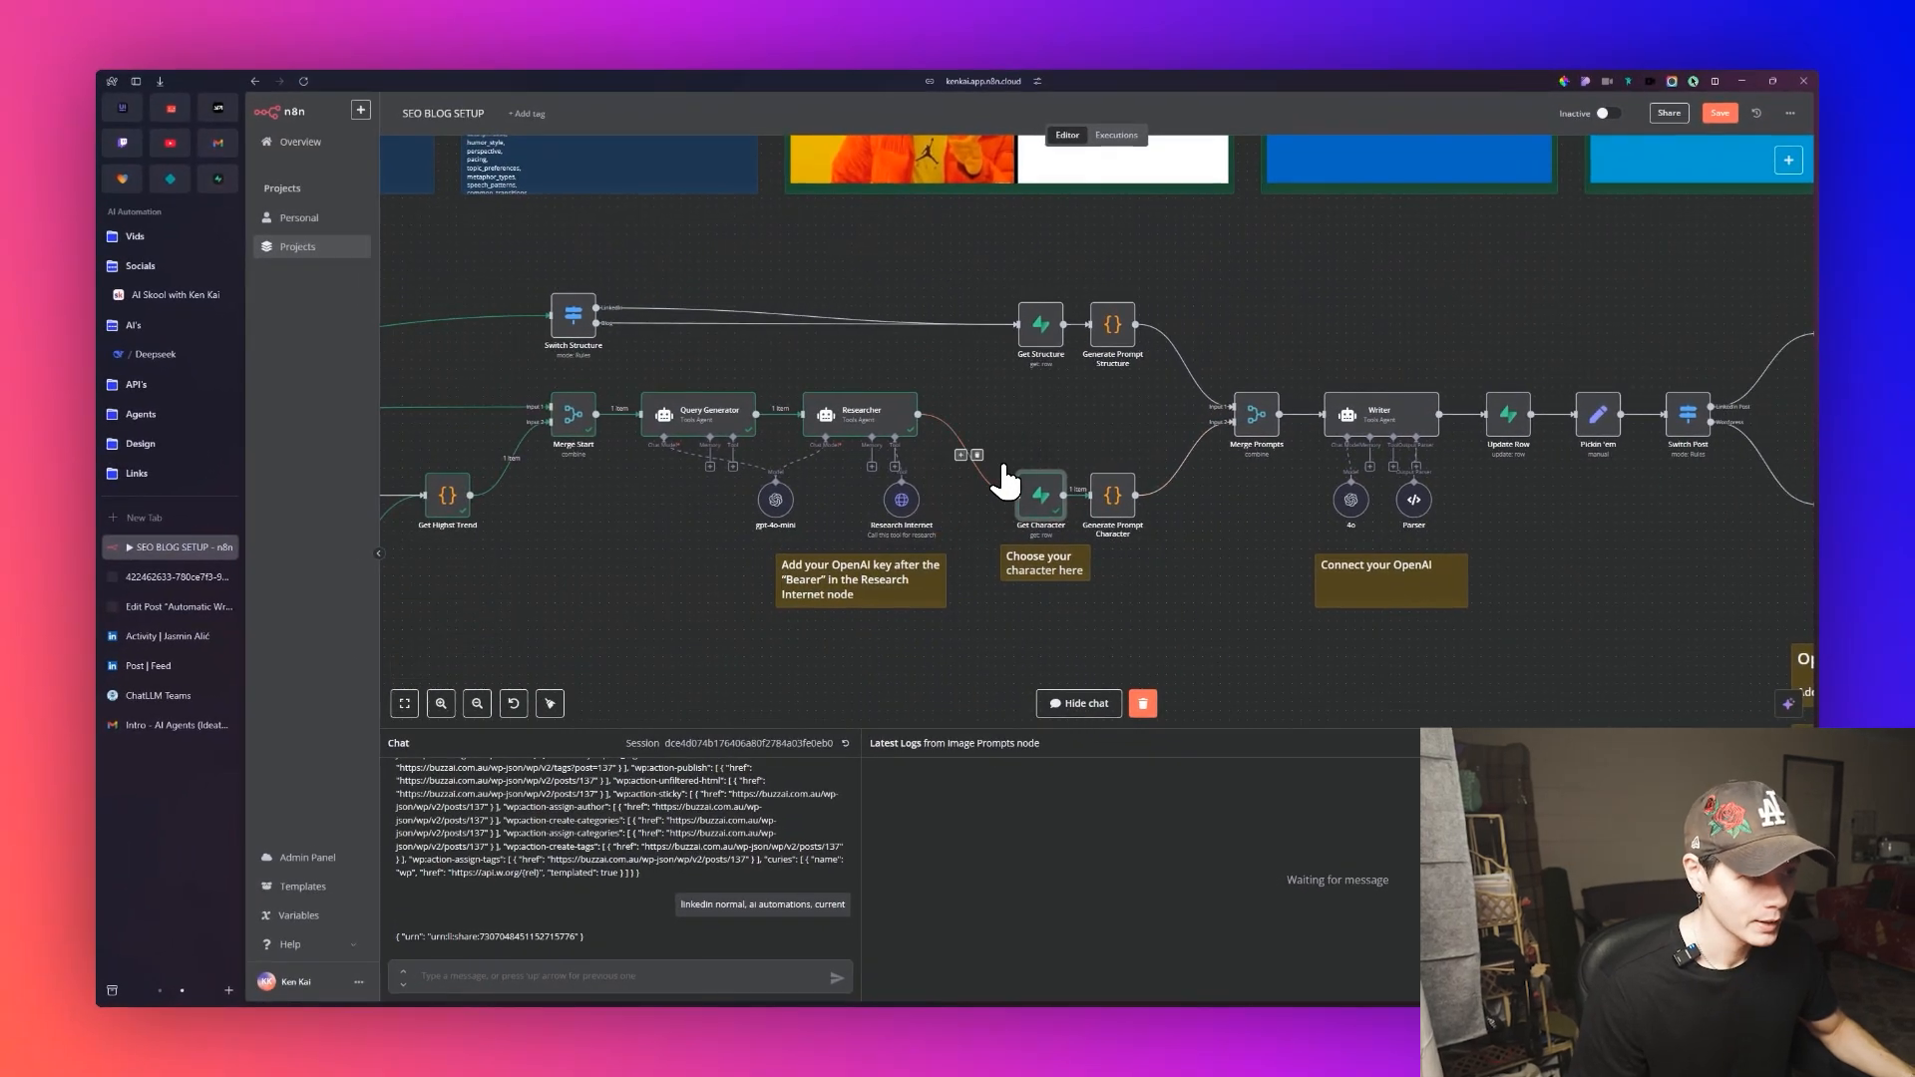
scroll(998, 484, down, 5)
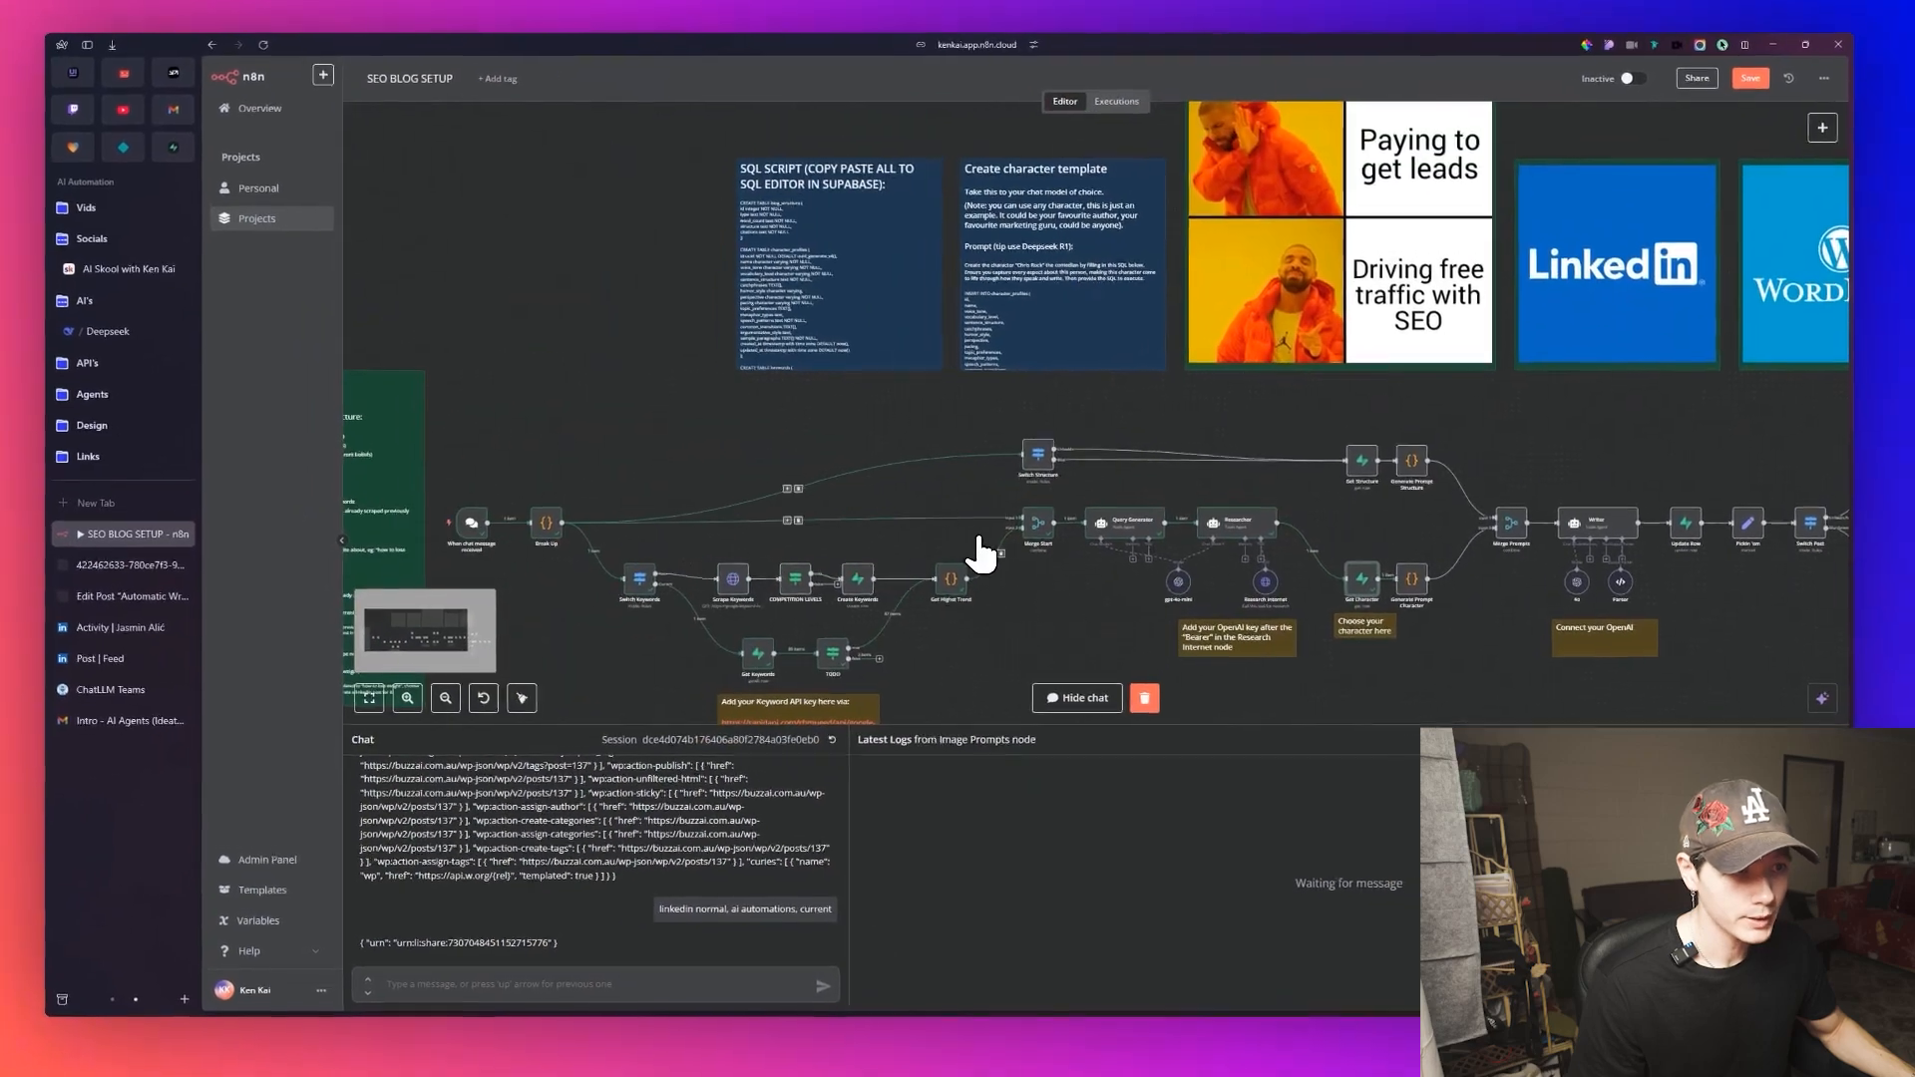
scroll(981, 554, up, 2)
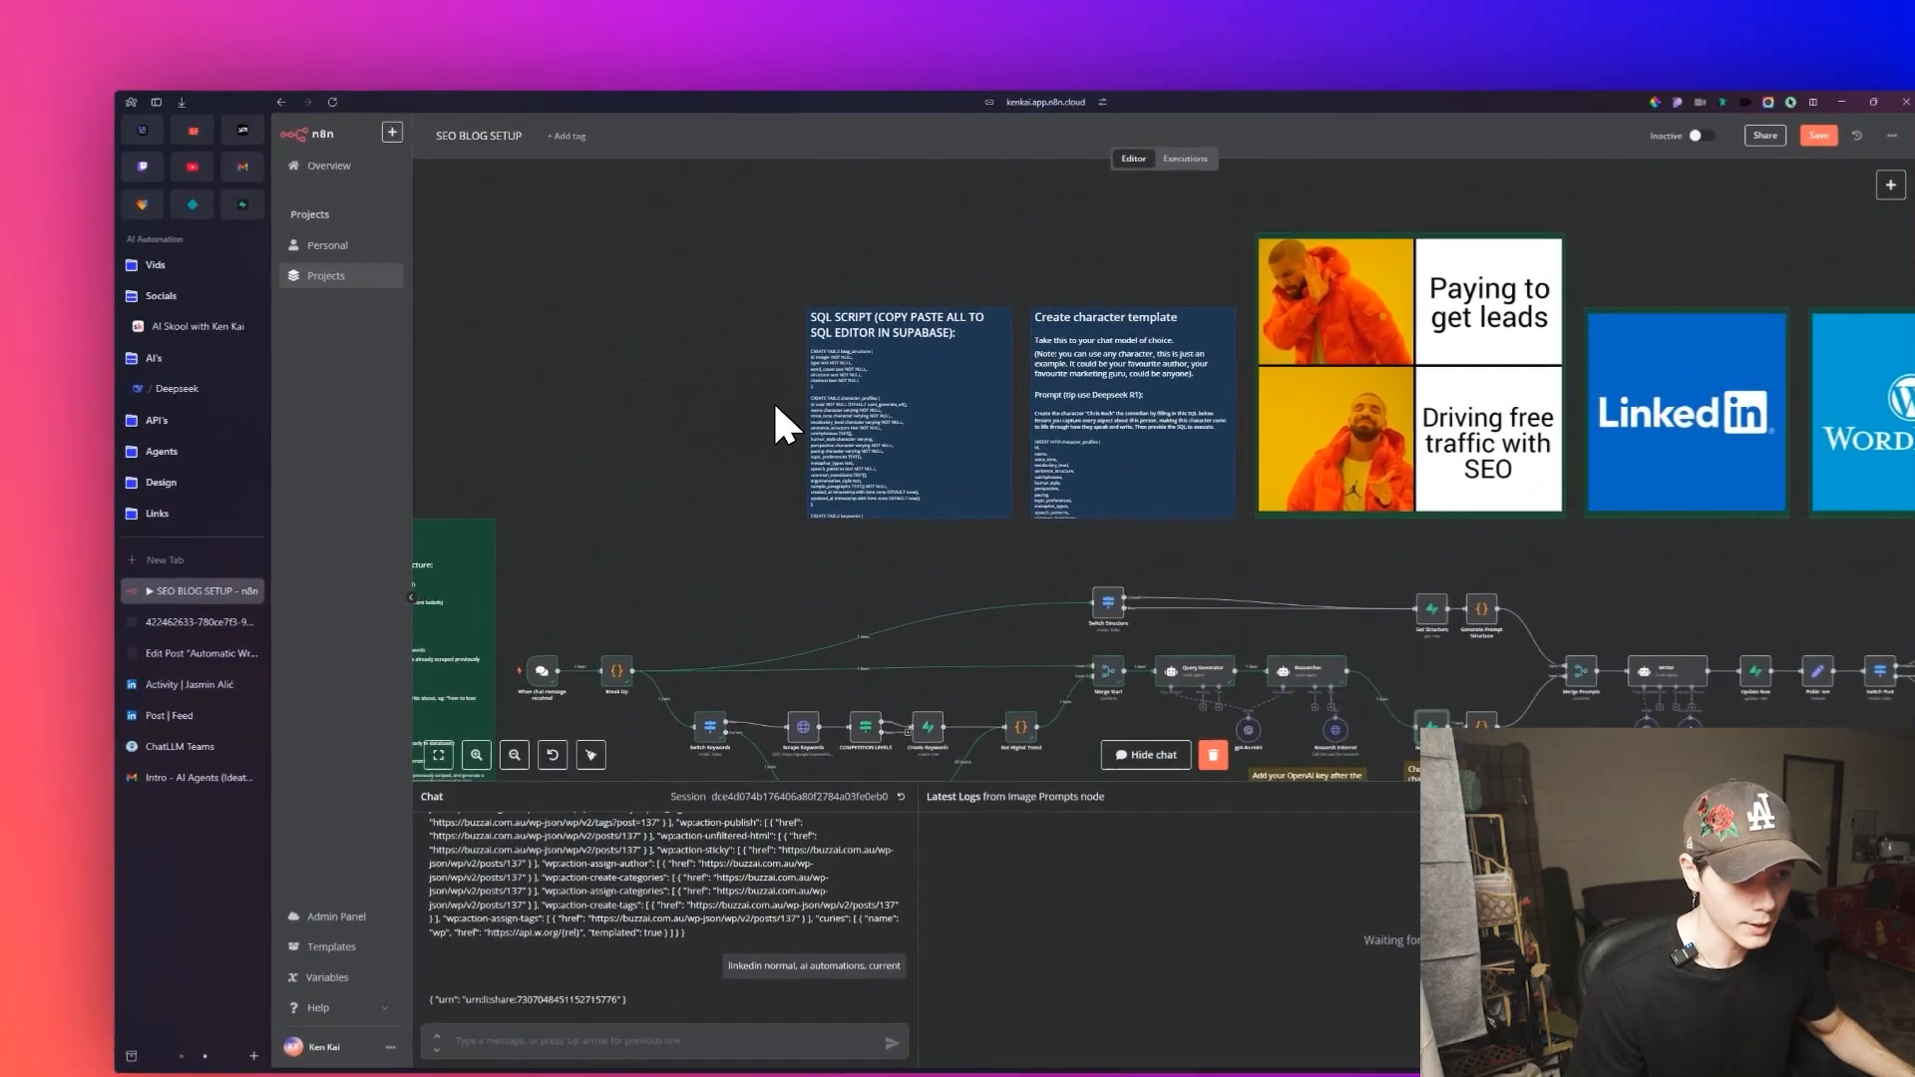
scroll(719, 439, up, 3)
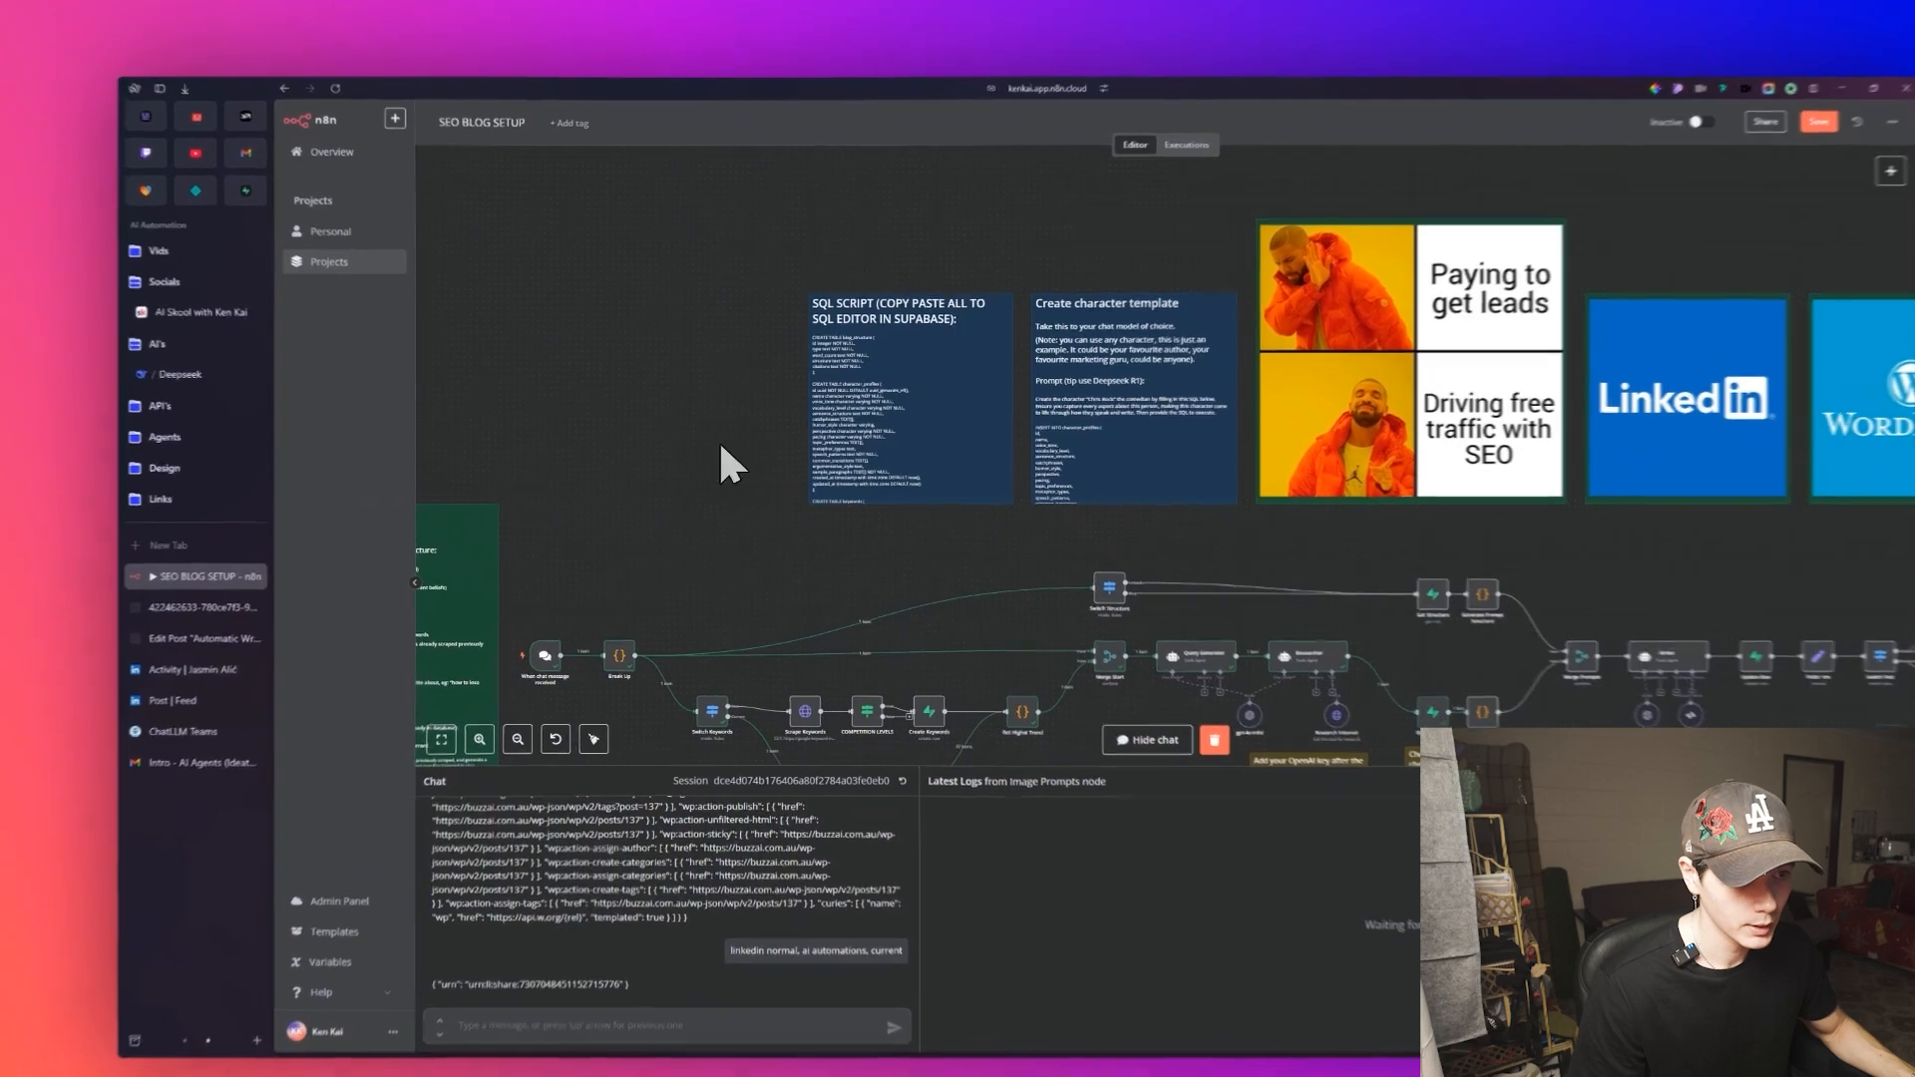
scroll(714, 422, up, 2)
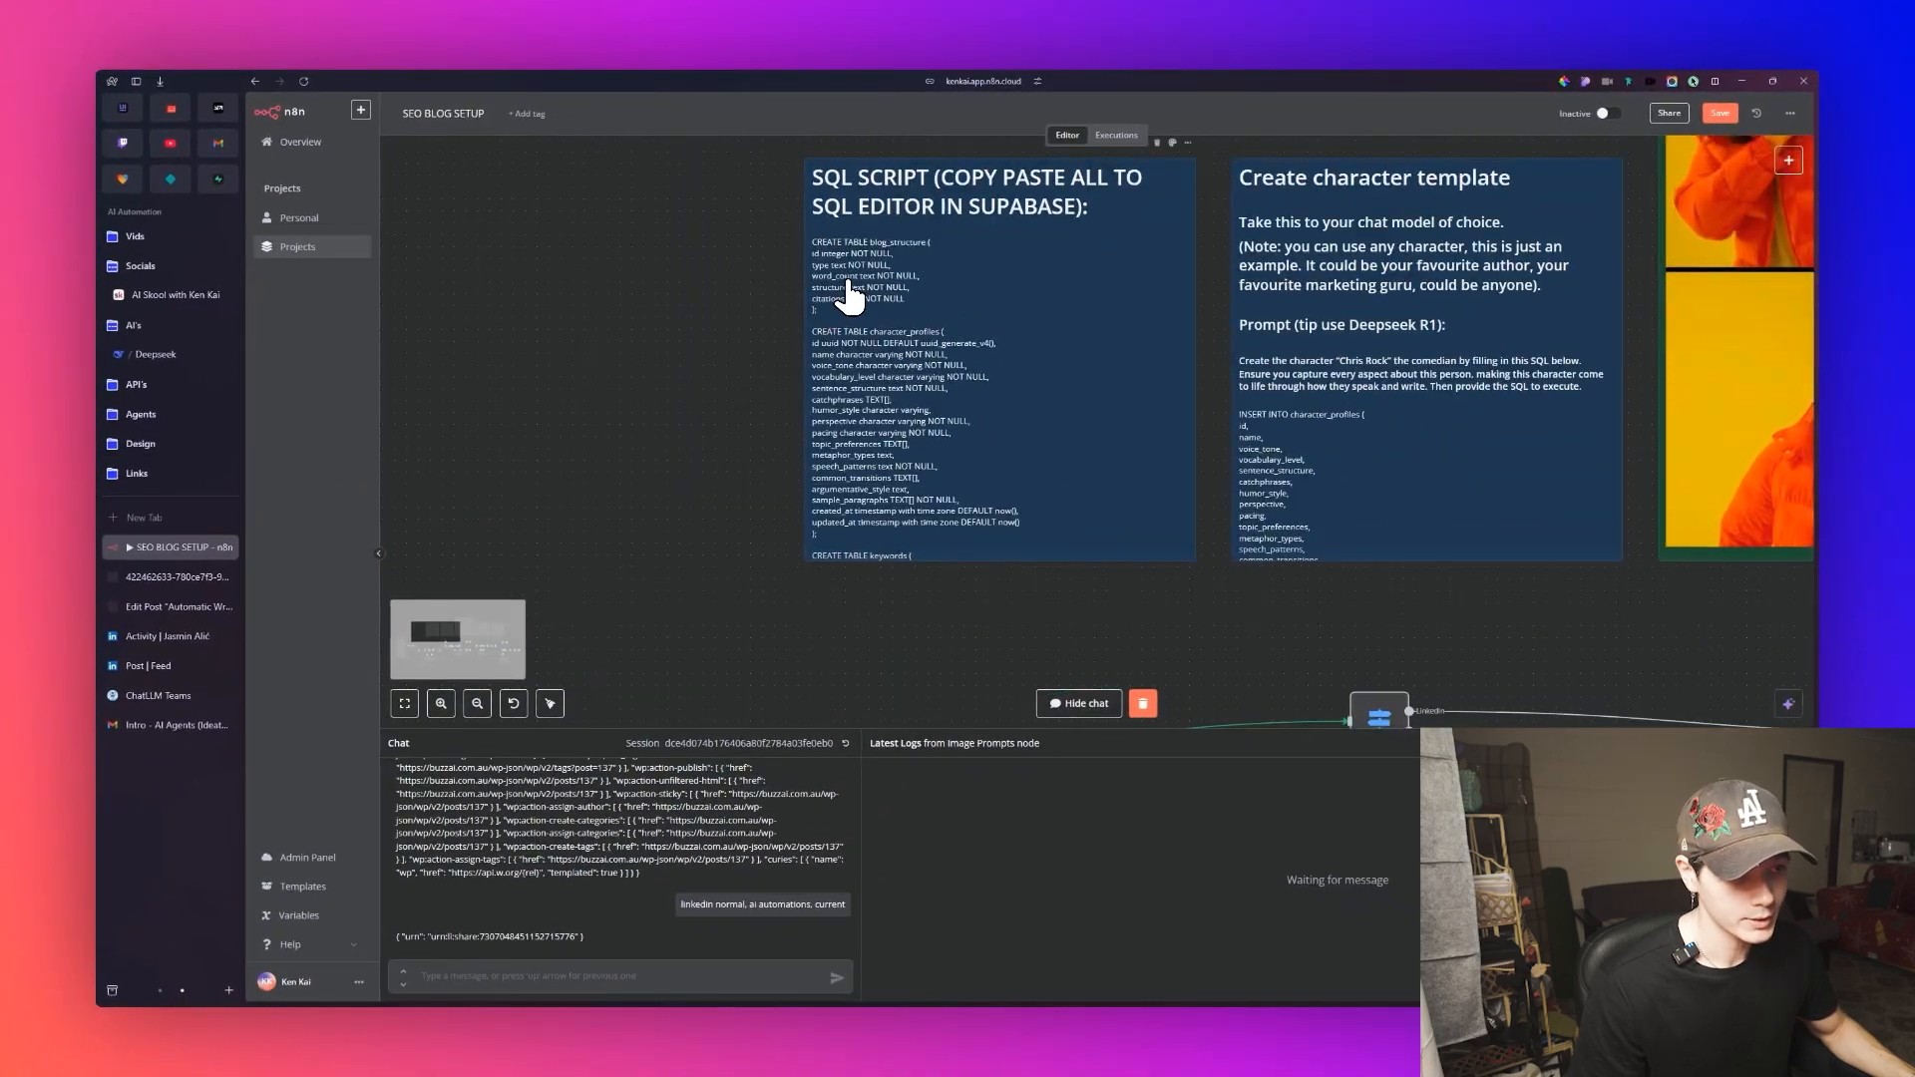
double_click(893, 261)
scroll(911, 376, down, 5)
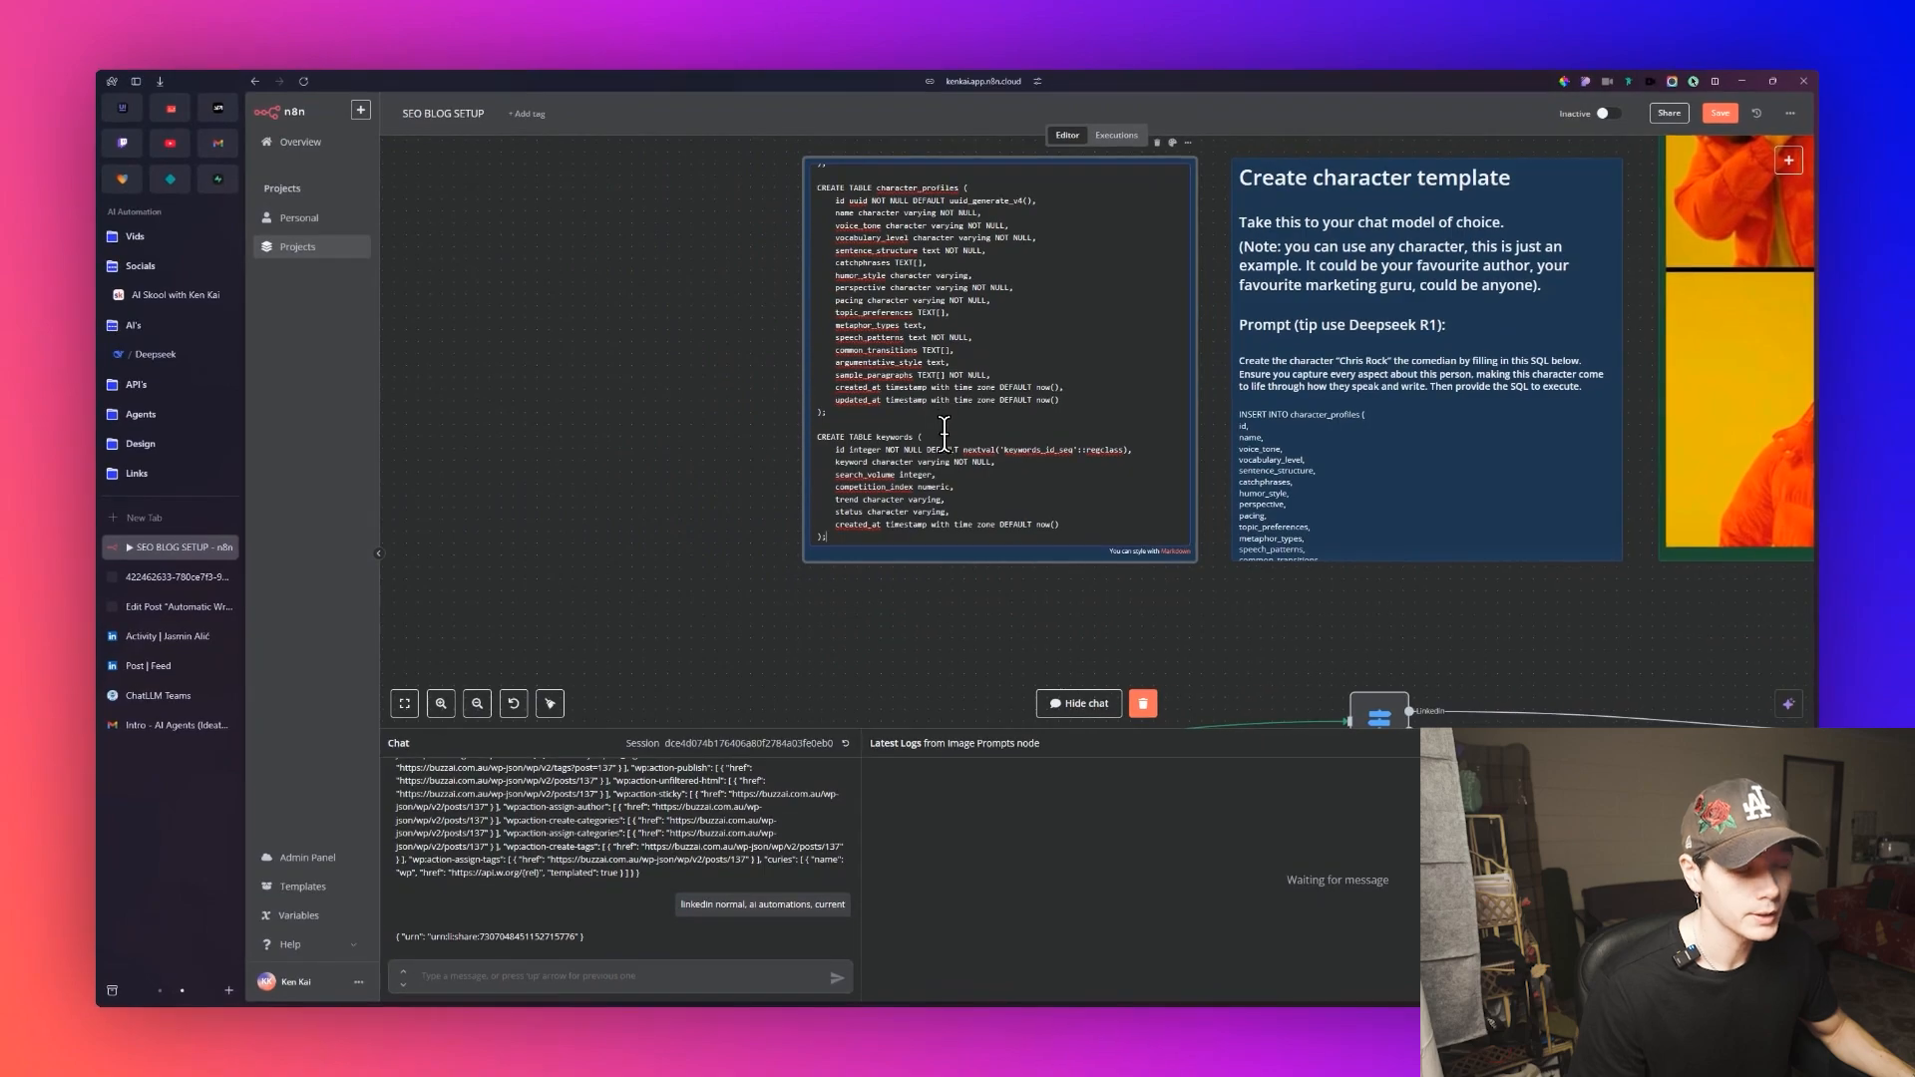
drag(827, 538, 837, 214)
key(ctrl+c)
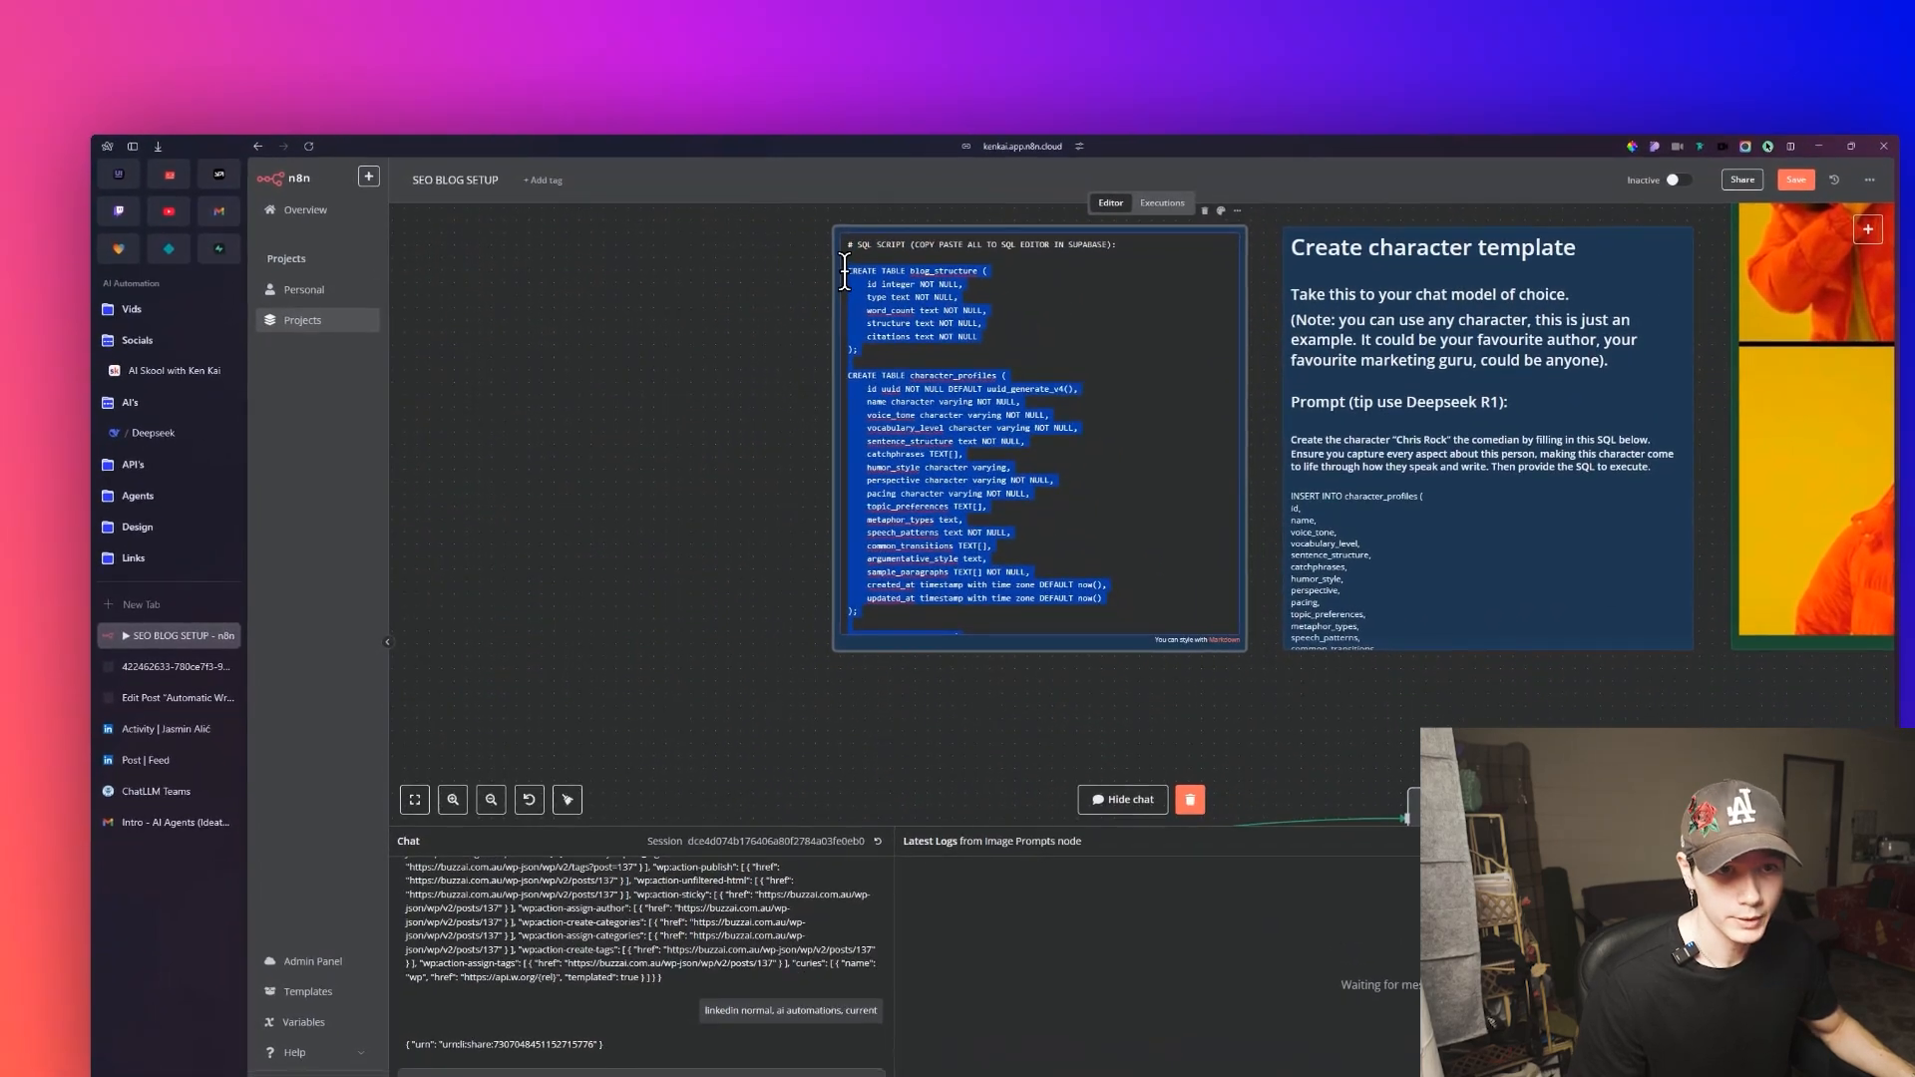
Switch to Supabase's SQL Editor and replace the Adam Sandler insert query with the copied table creation script.
click(218, 248)
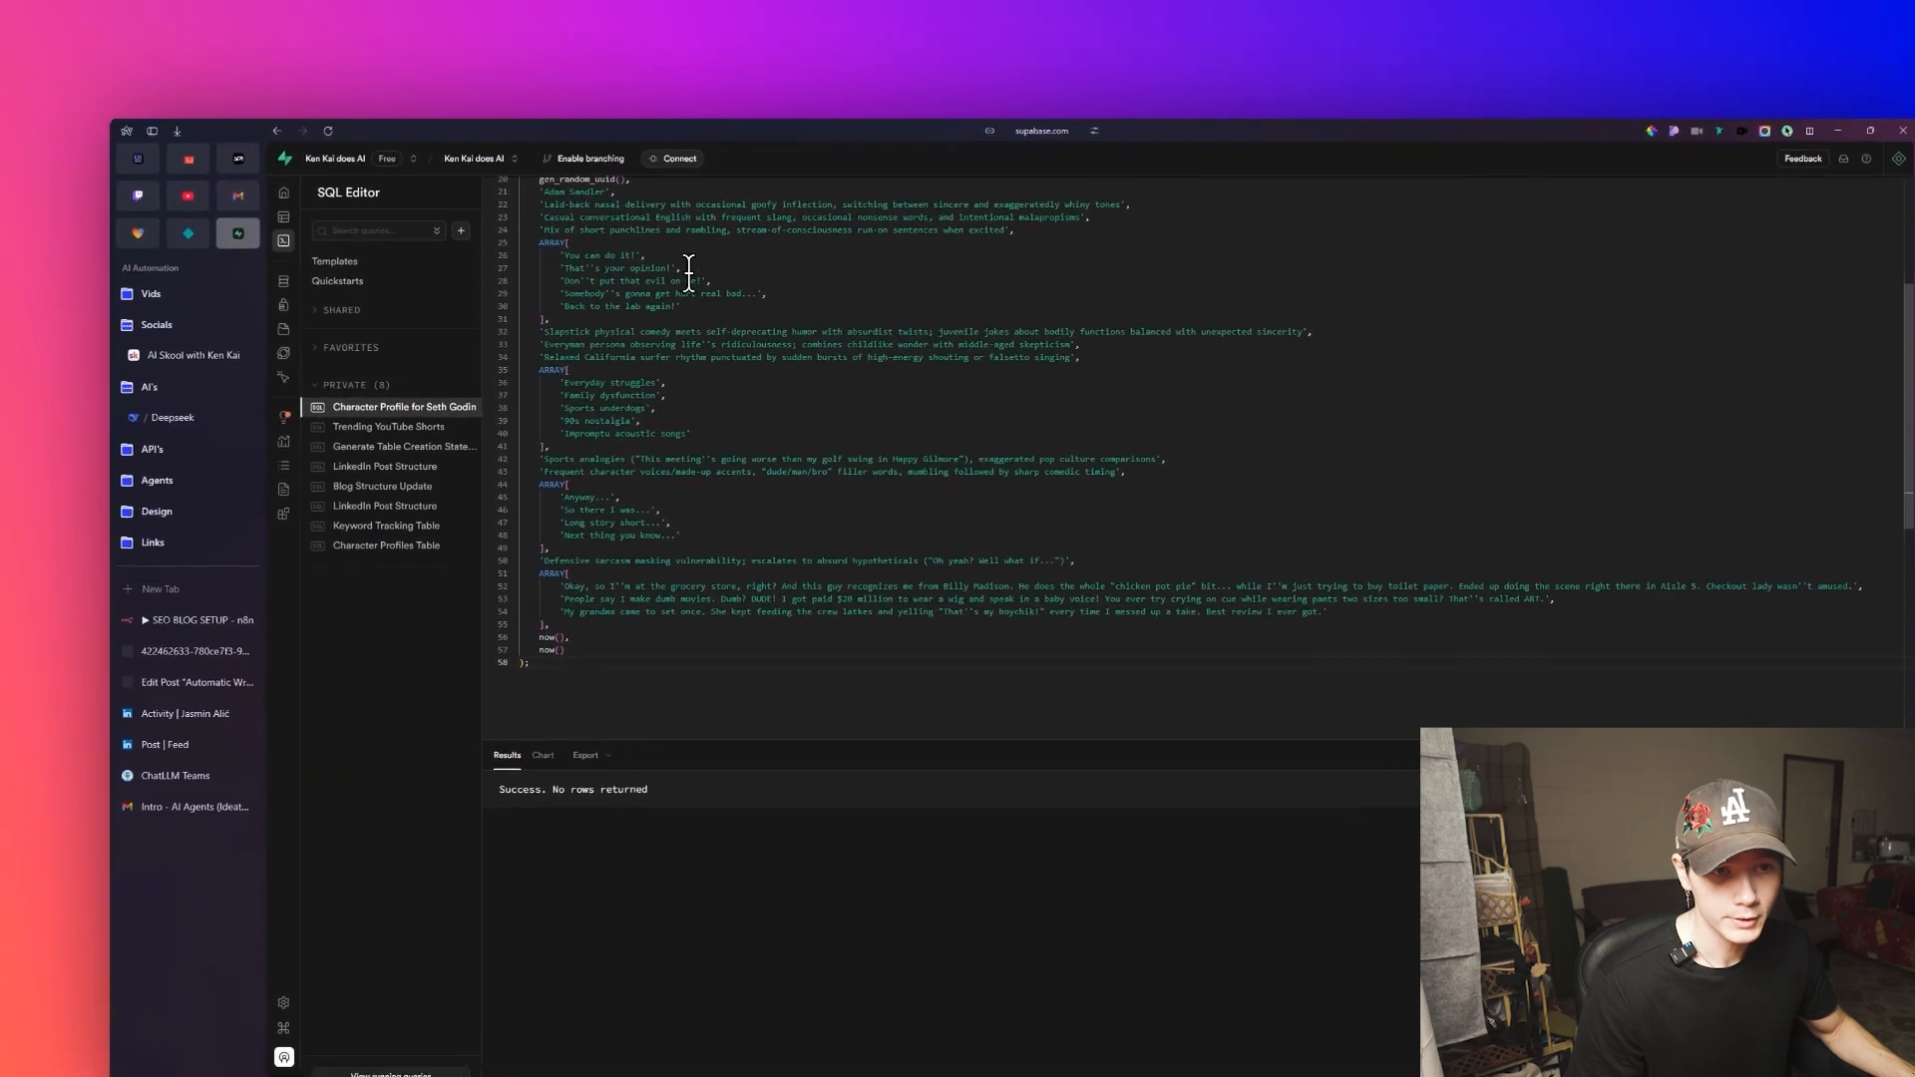
mouse_move(294, 251)
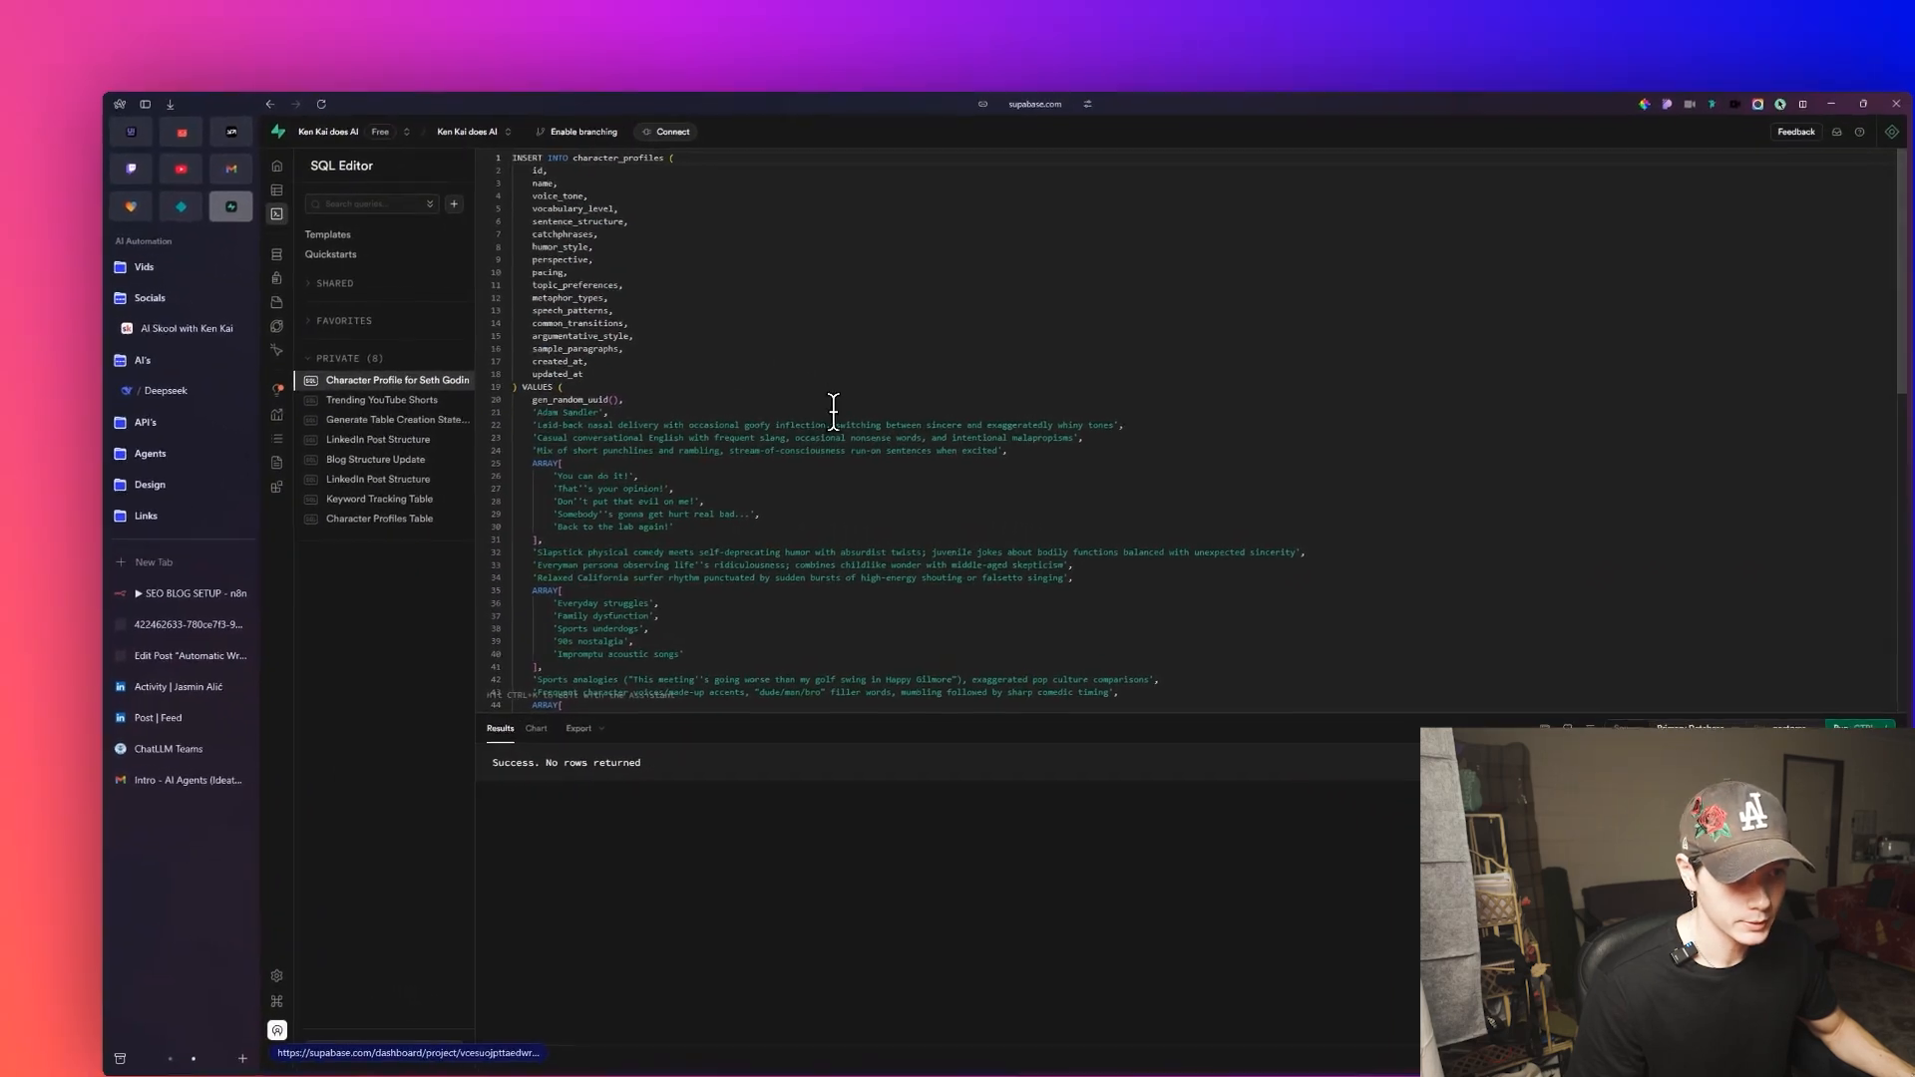
click(942, 458)
key(ctrl+a)
key(BackSpace)
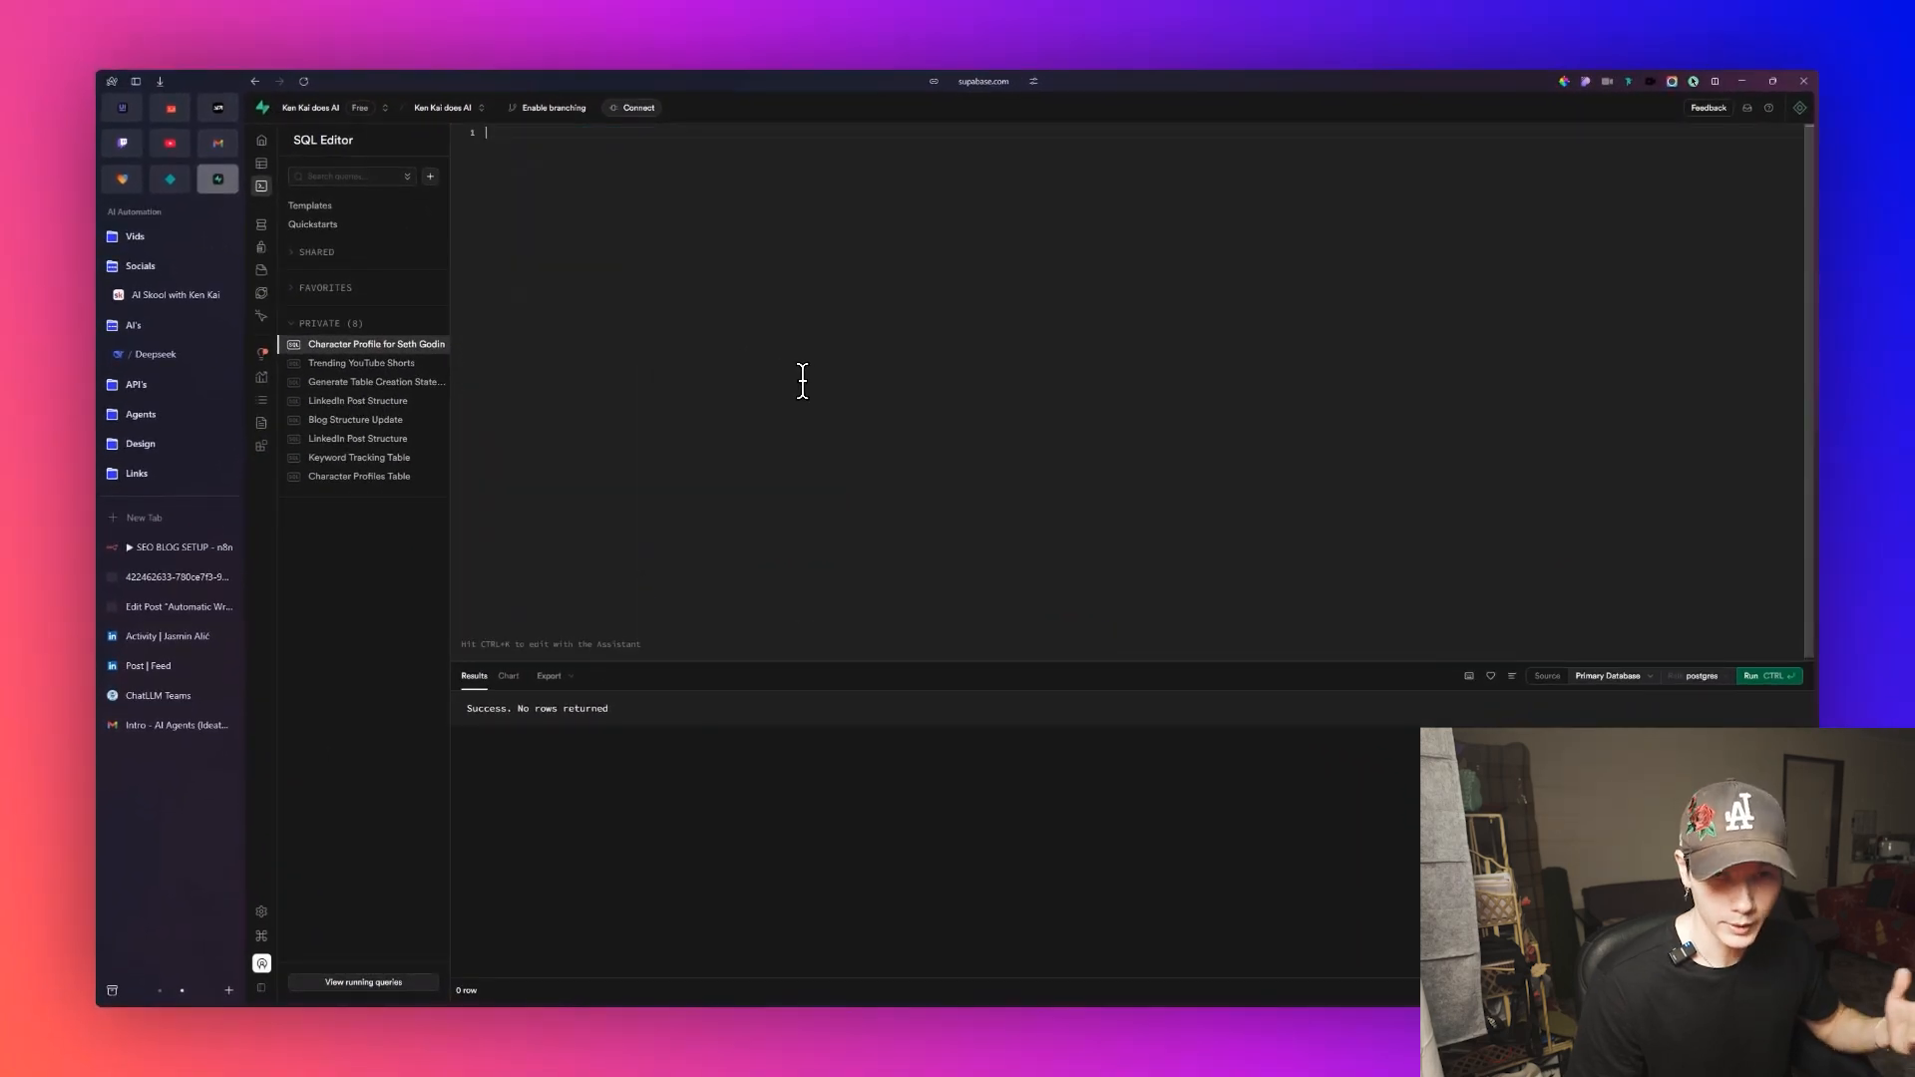
key(ctrl+v)
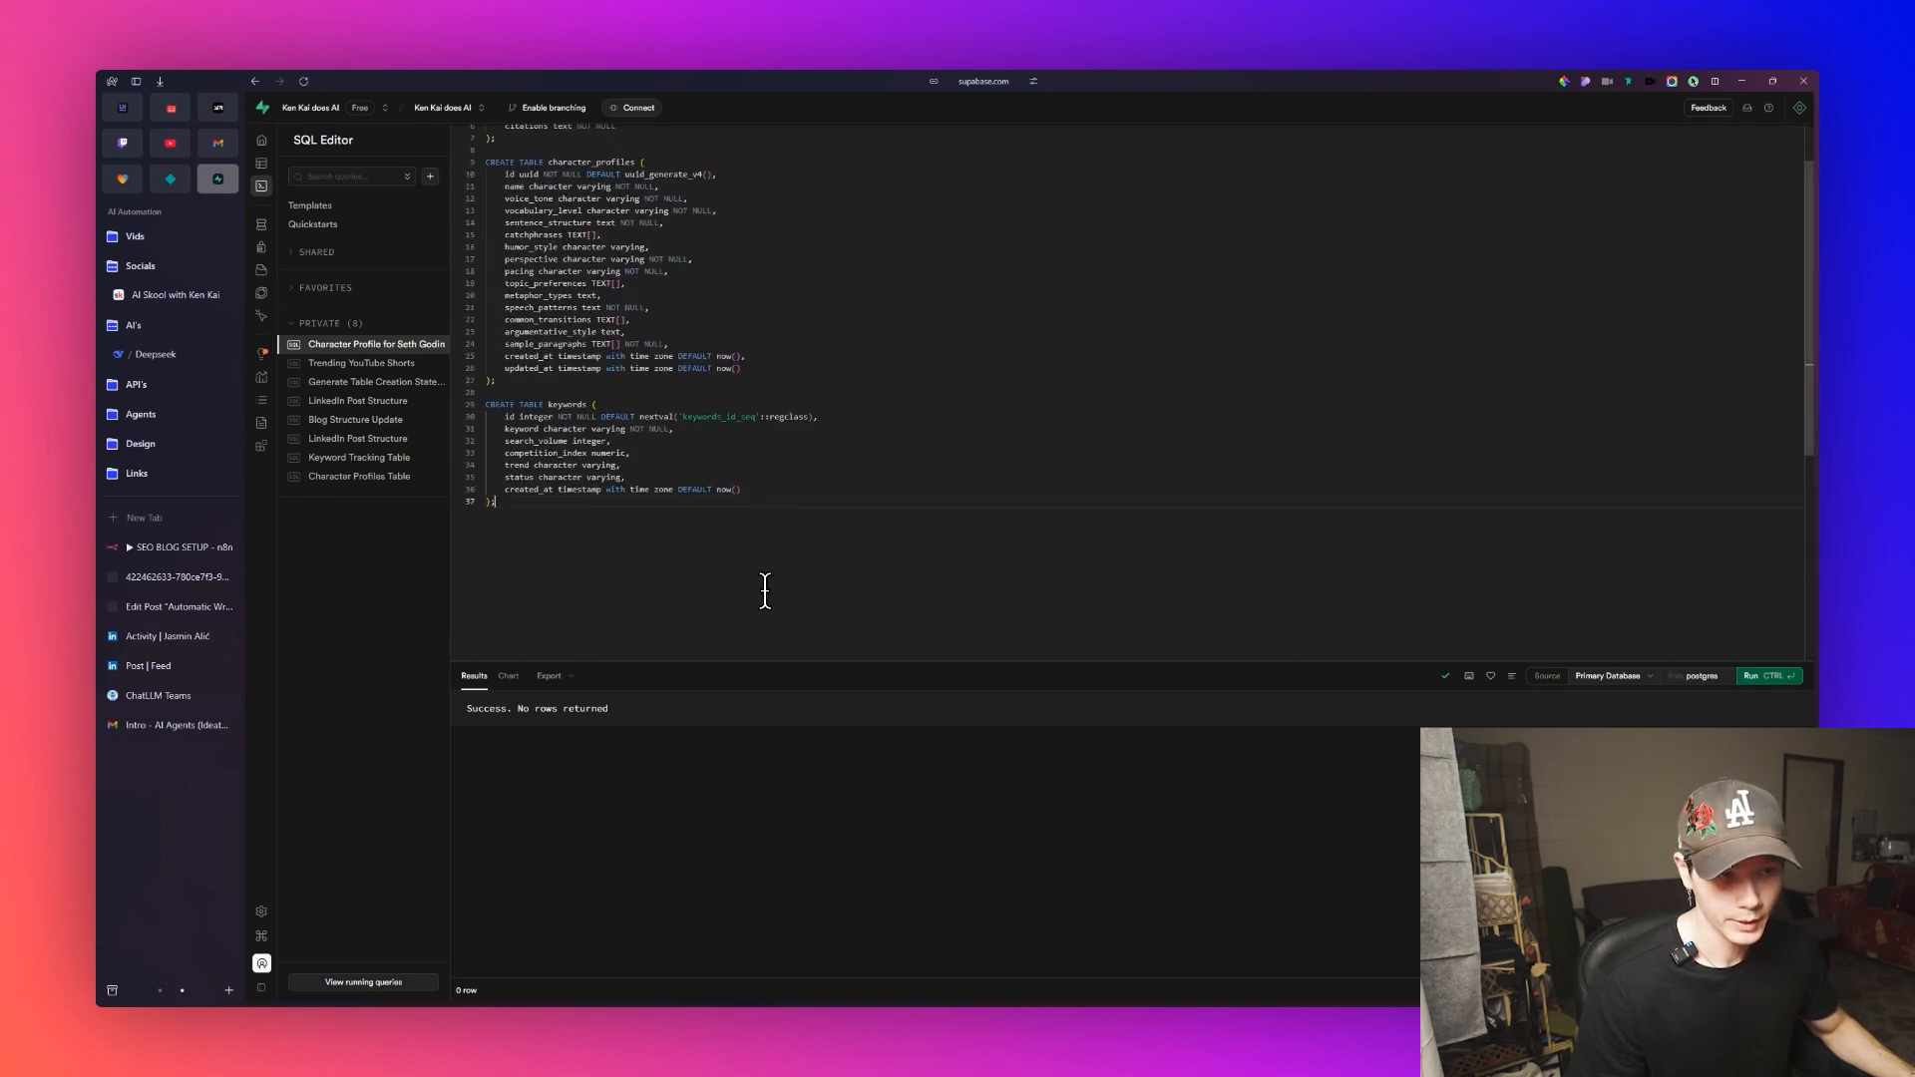
scroll(778, 499, up, 2)
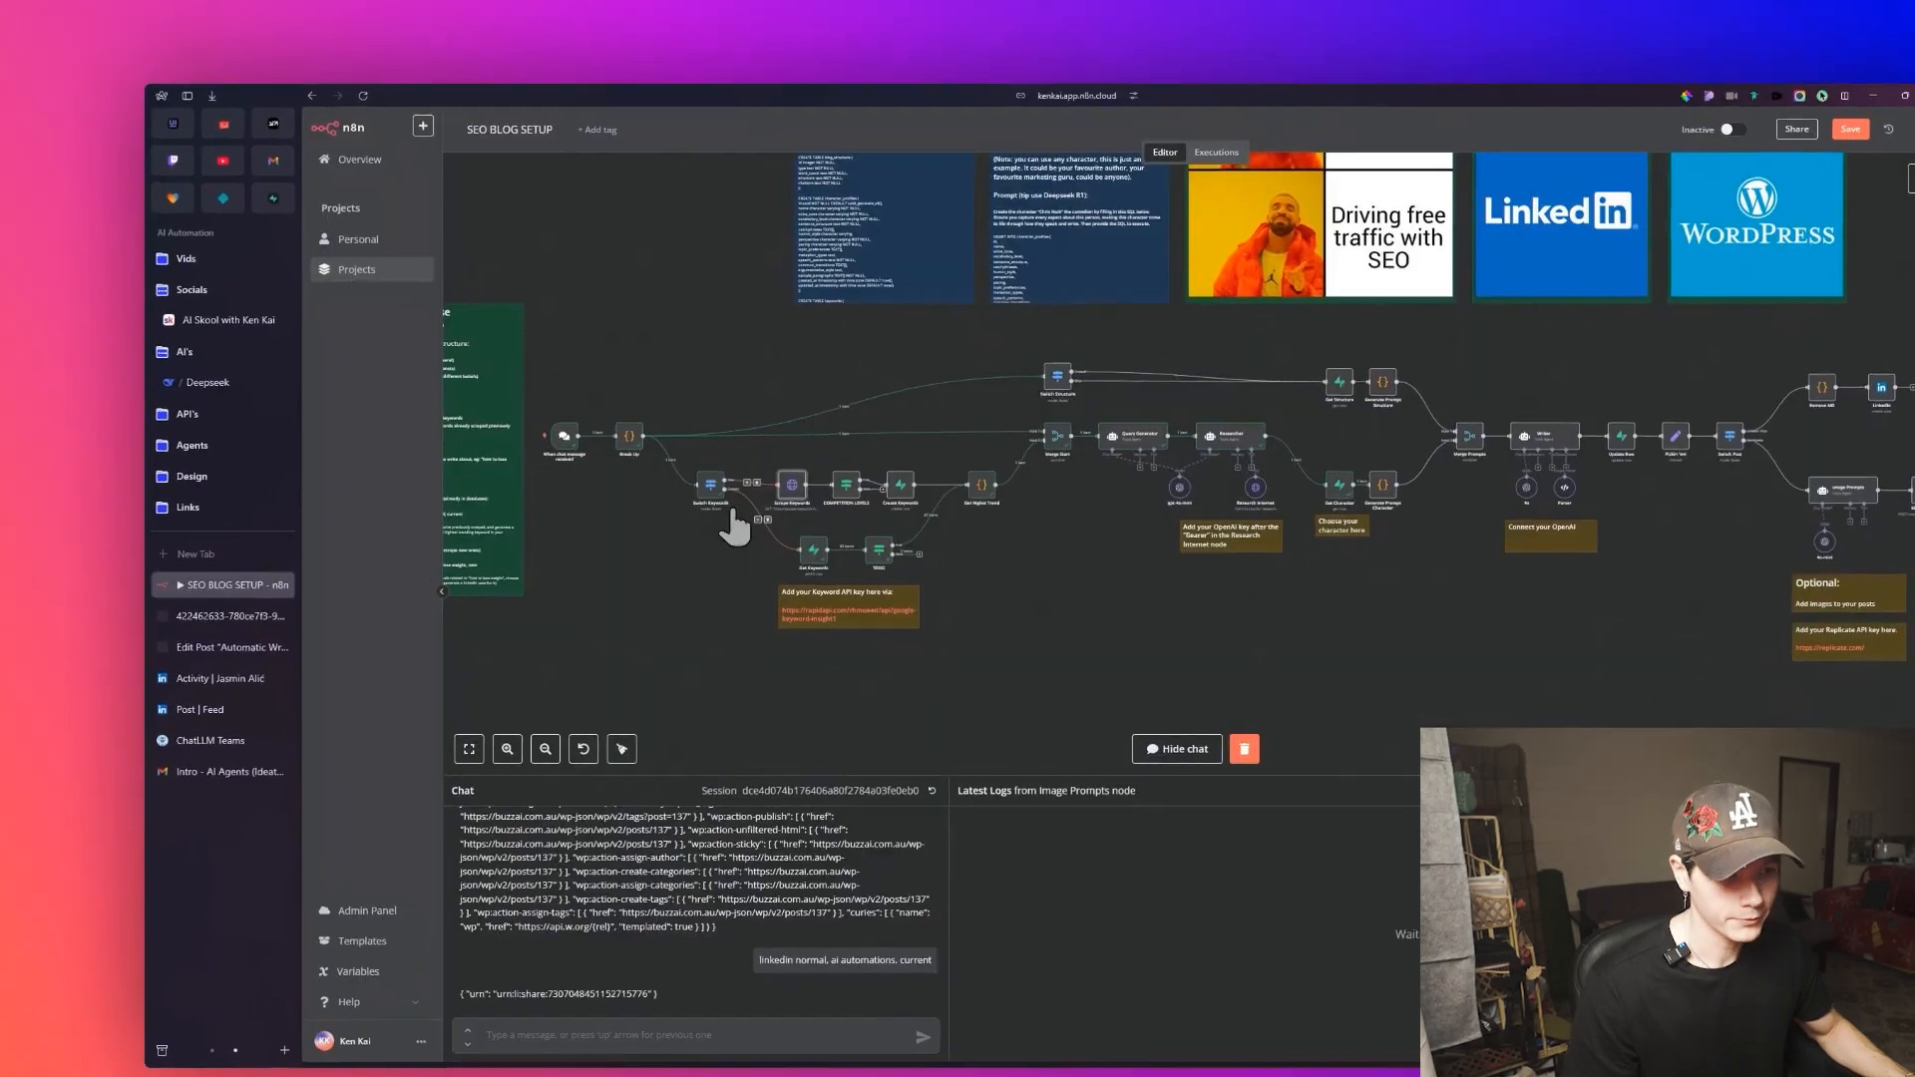
Return to the n8n workflow, open the Scrape Keywords node and examine its keyword, location, lang and num query parameters.
scroll(720, 529, up, 5)
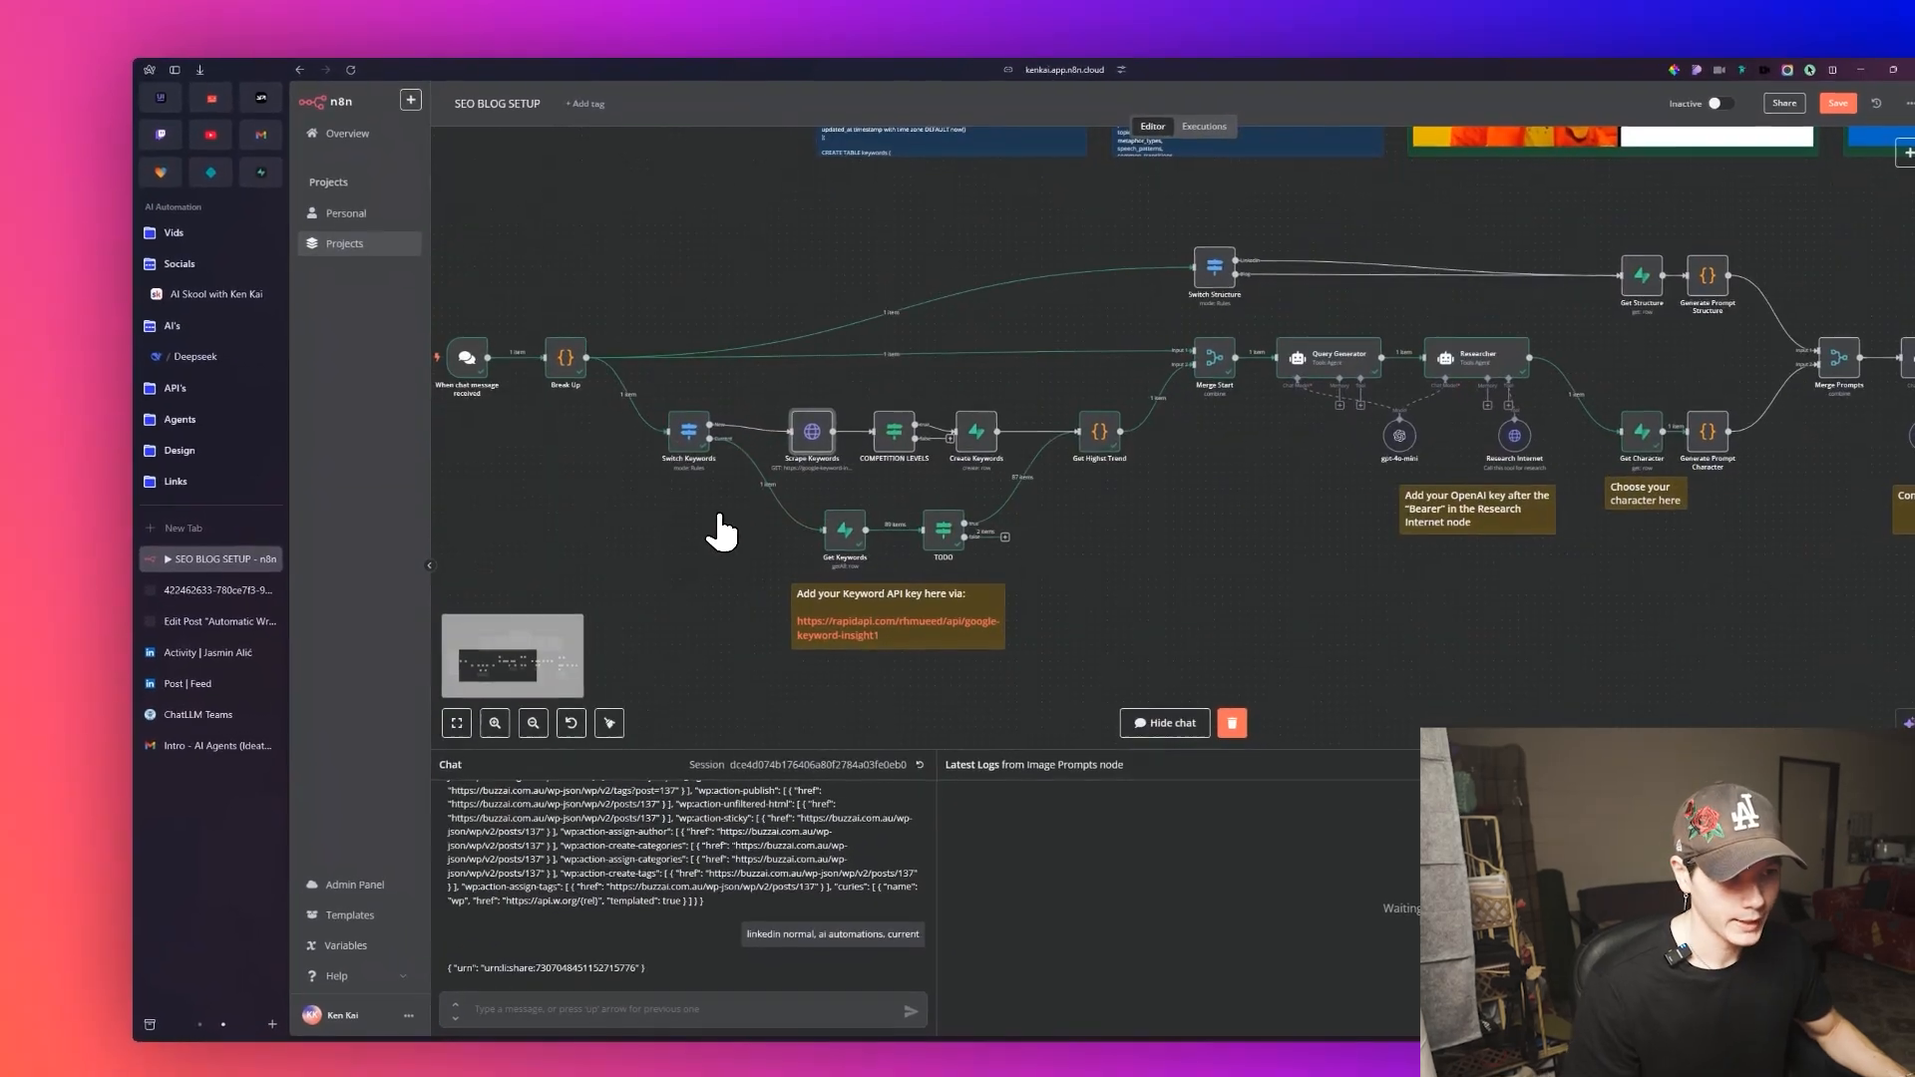
scroll(720, 529, left, 2)
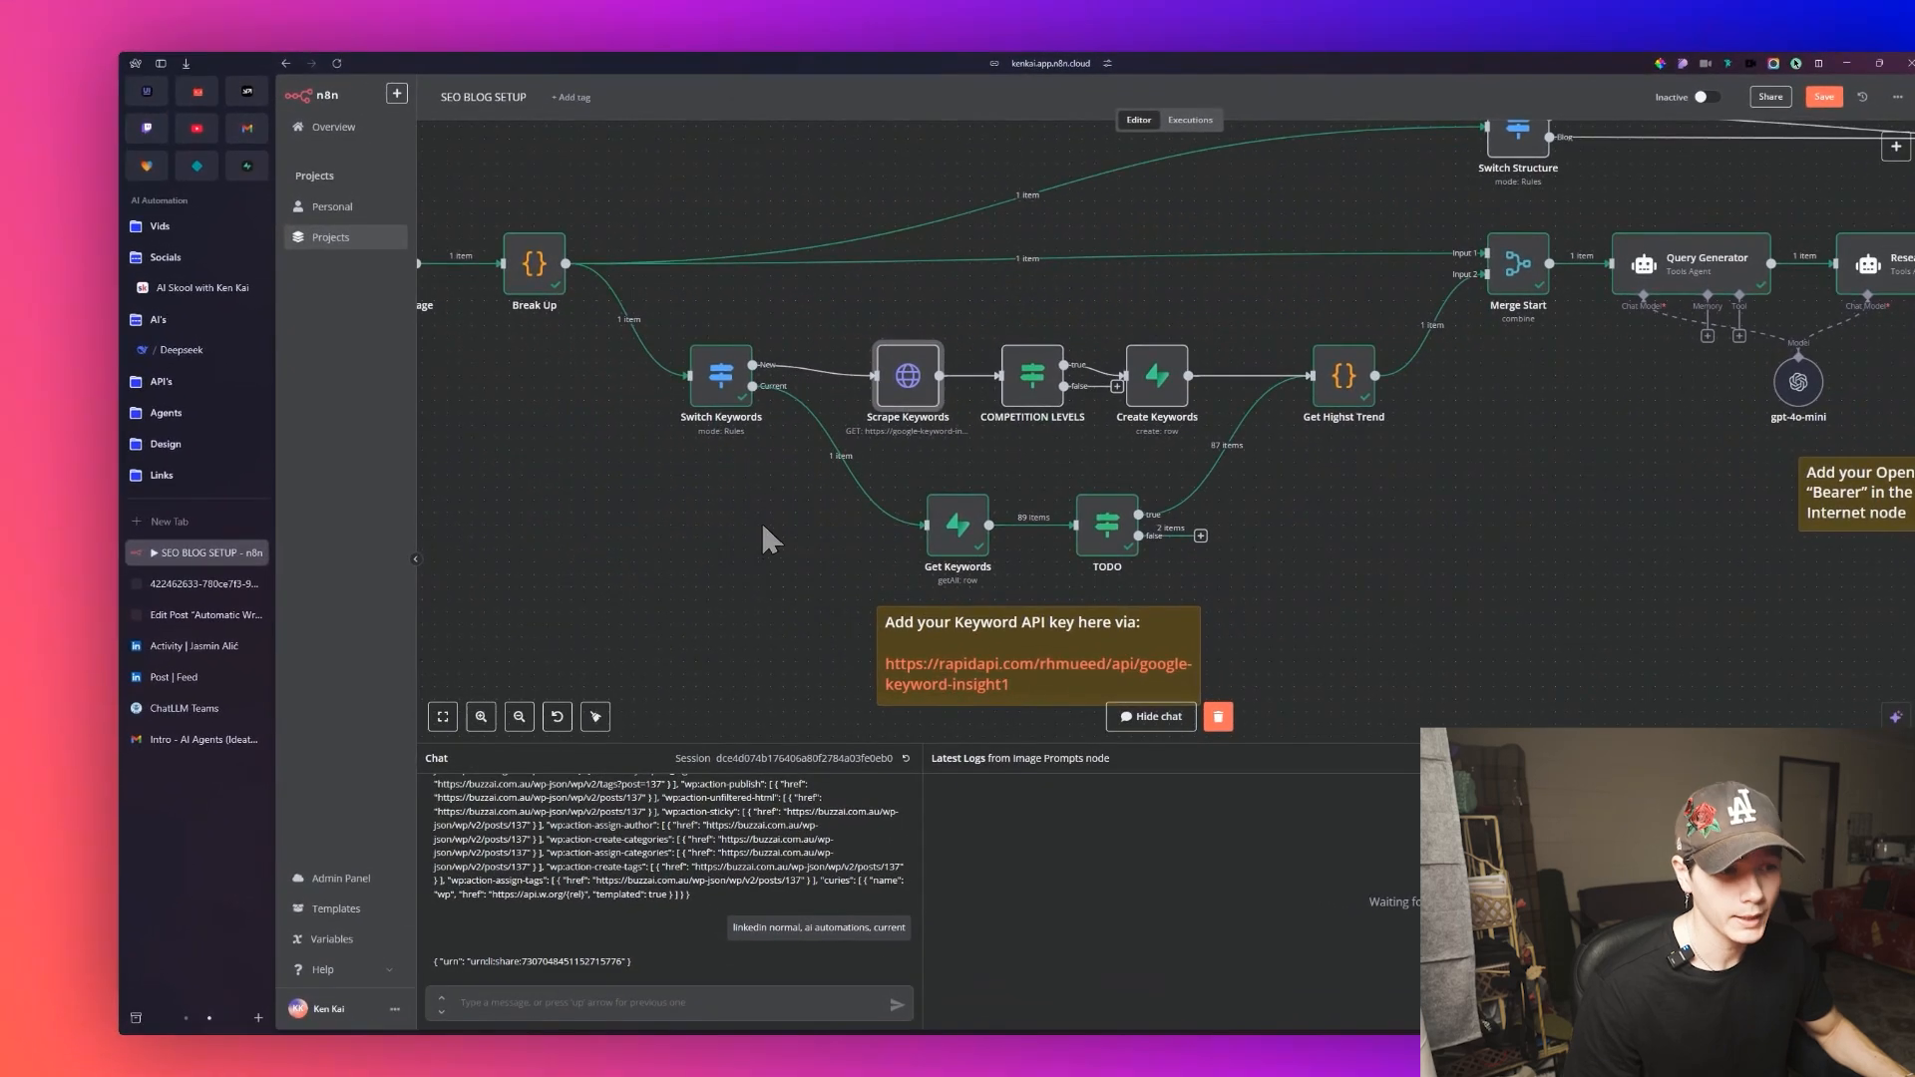
drag(762, 526, 753, 631)
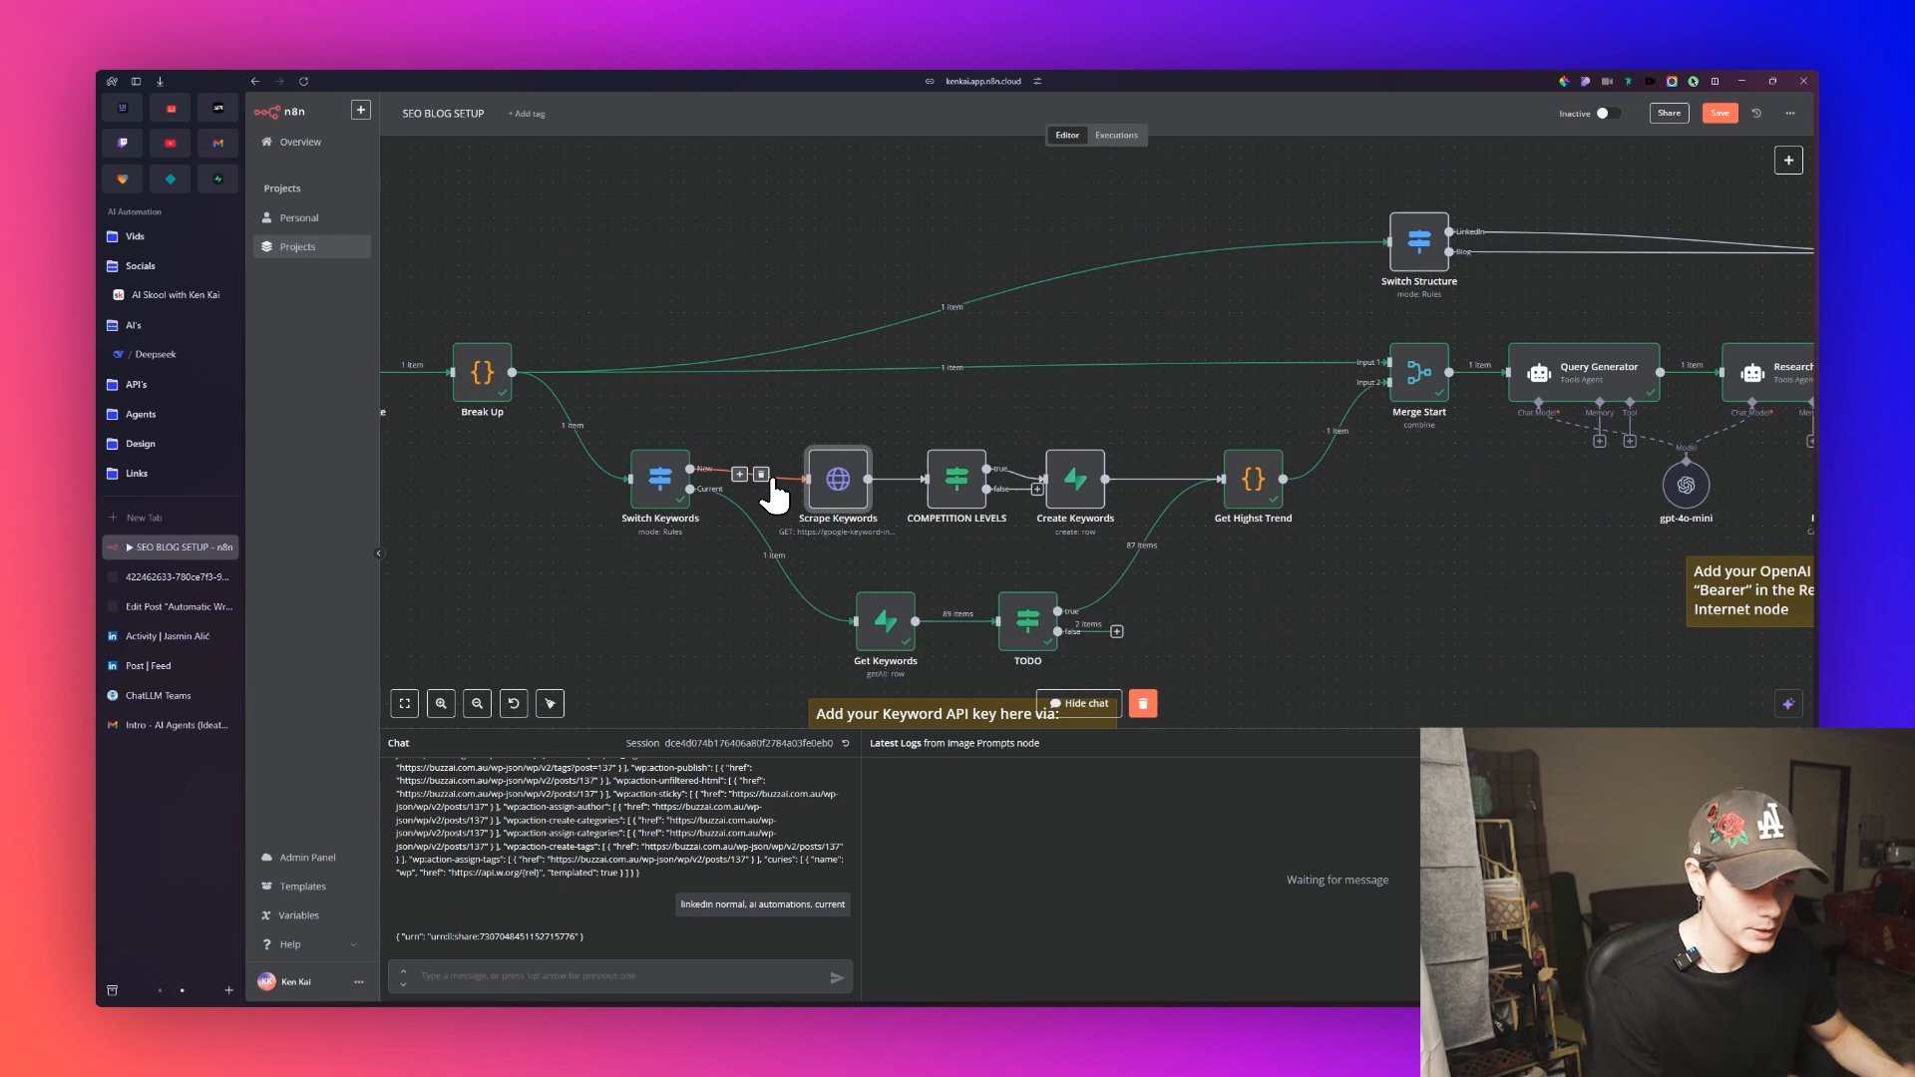
double_click(863, 499)
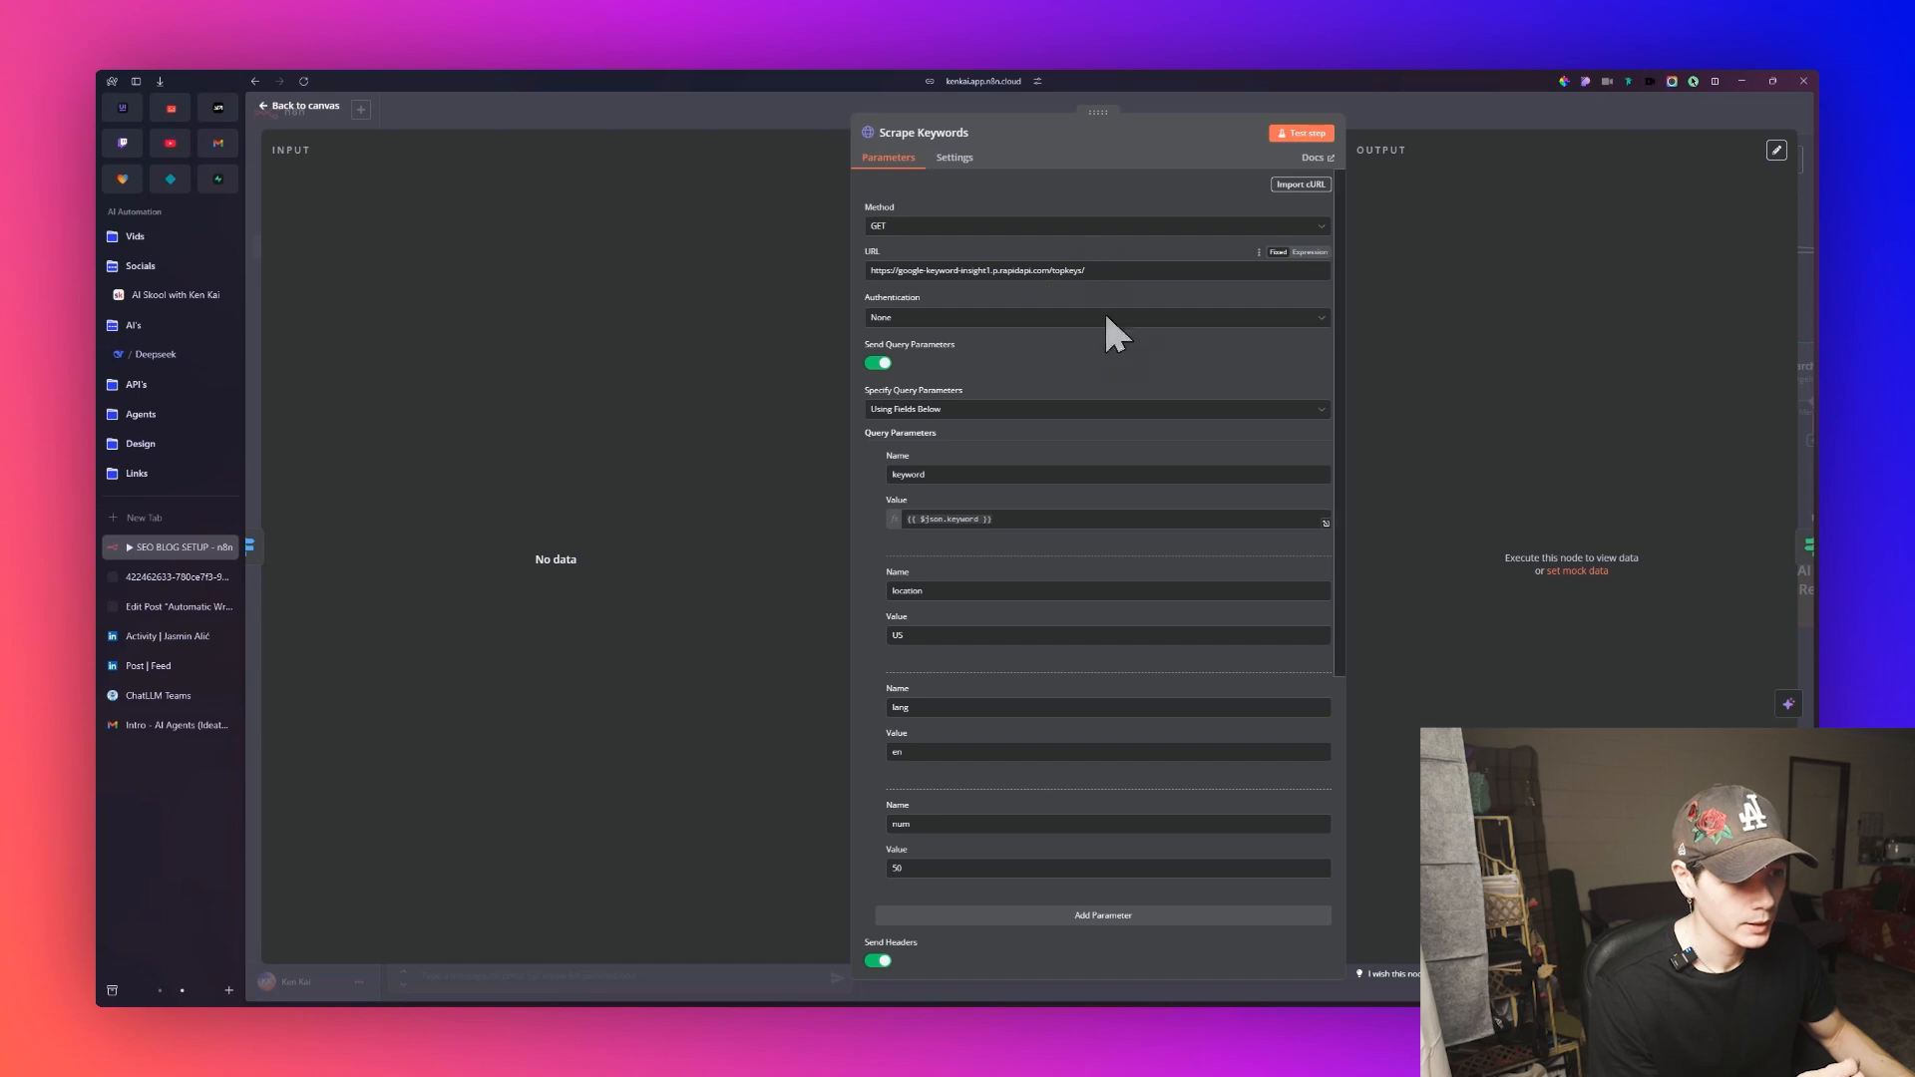
scroll(1102, 339, down, 3)
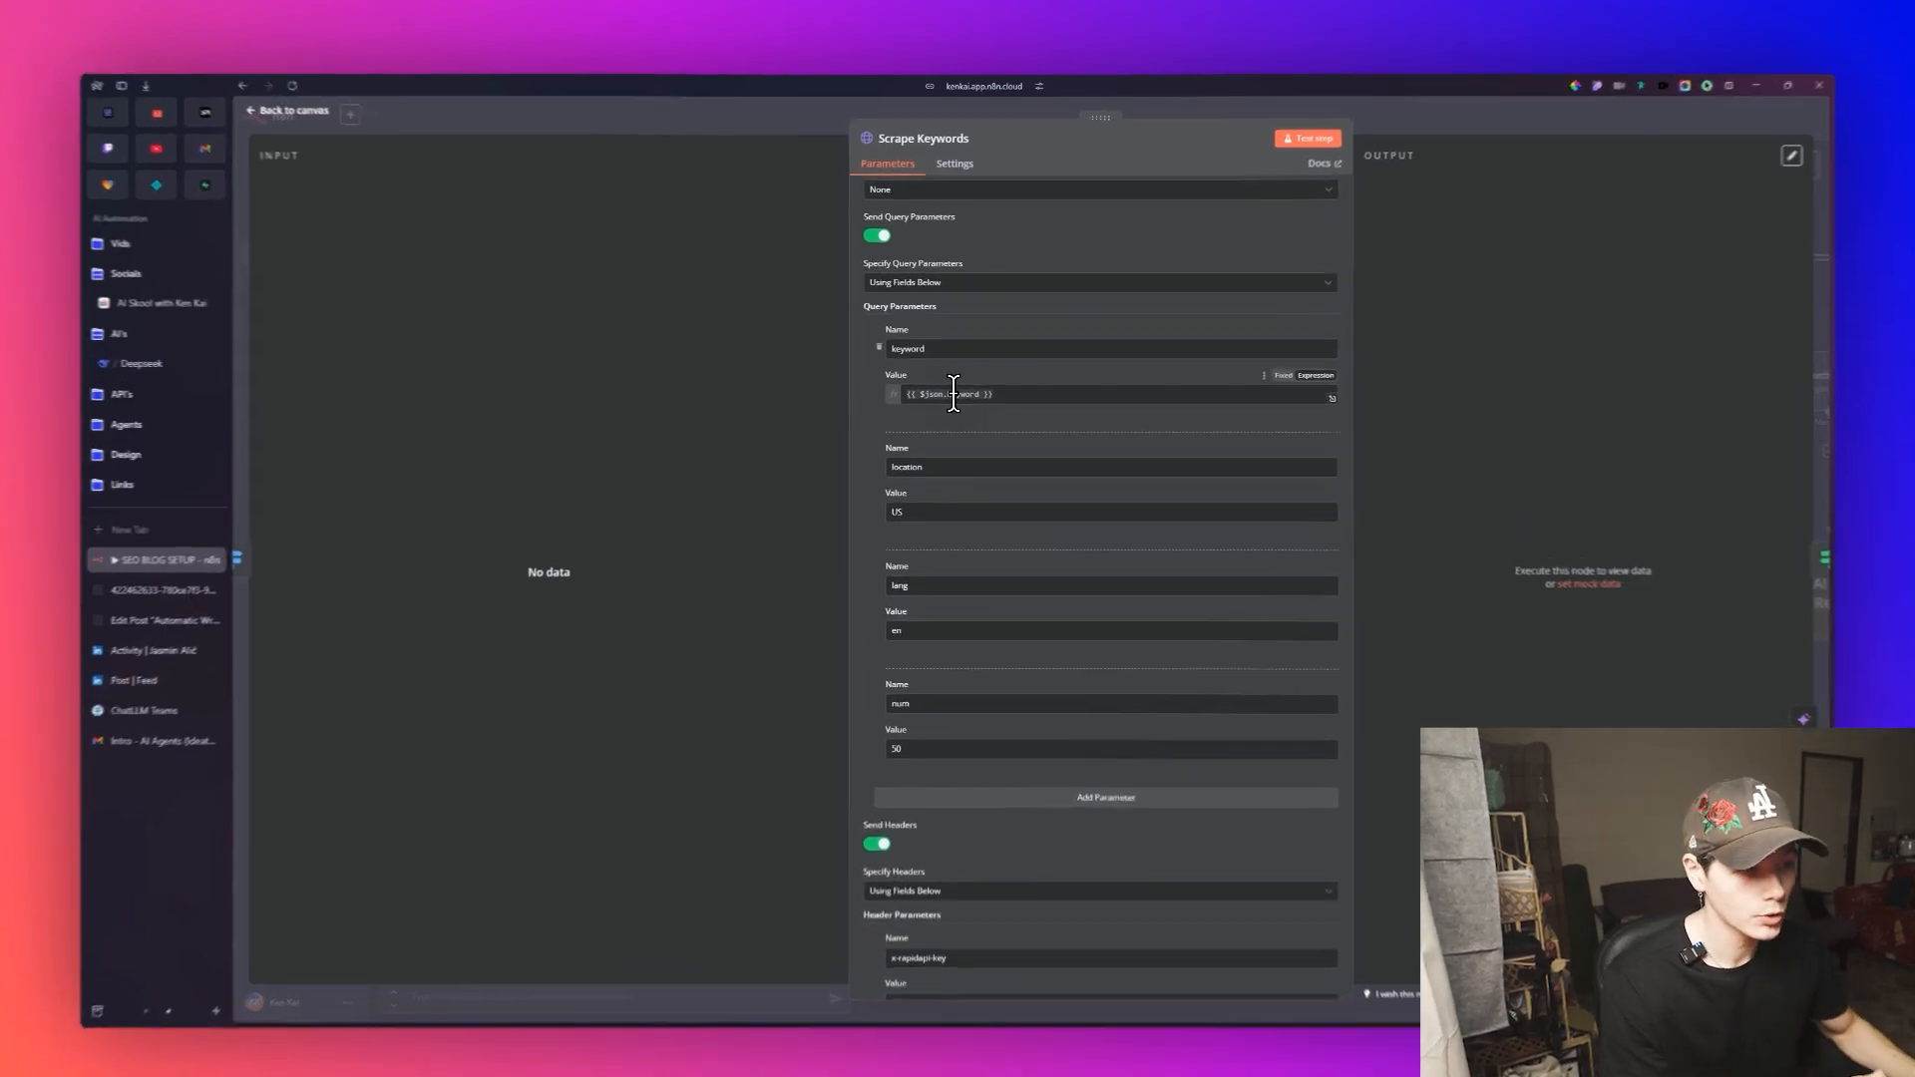
click(940, 456)
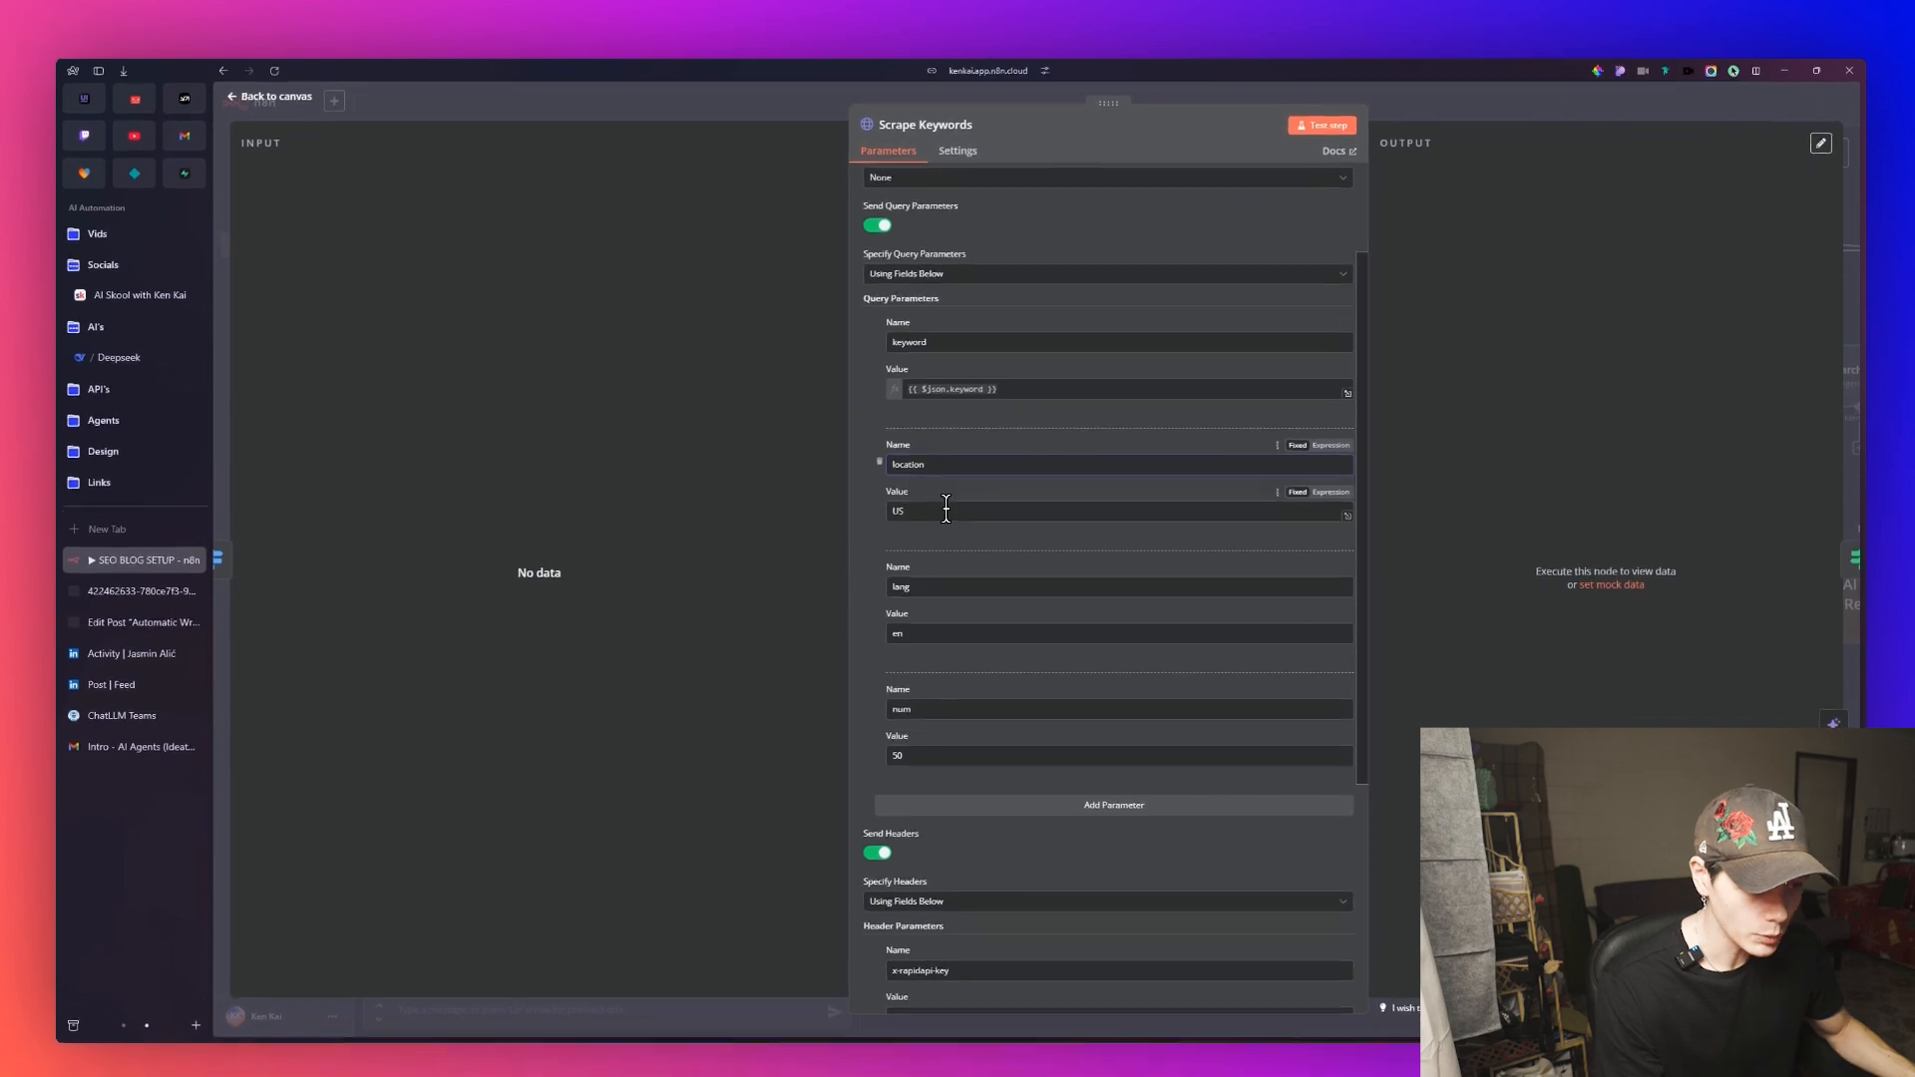
click(955, 517)
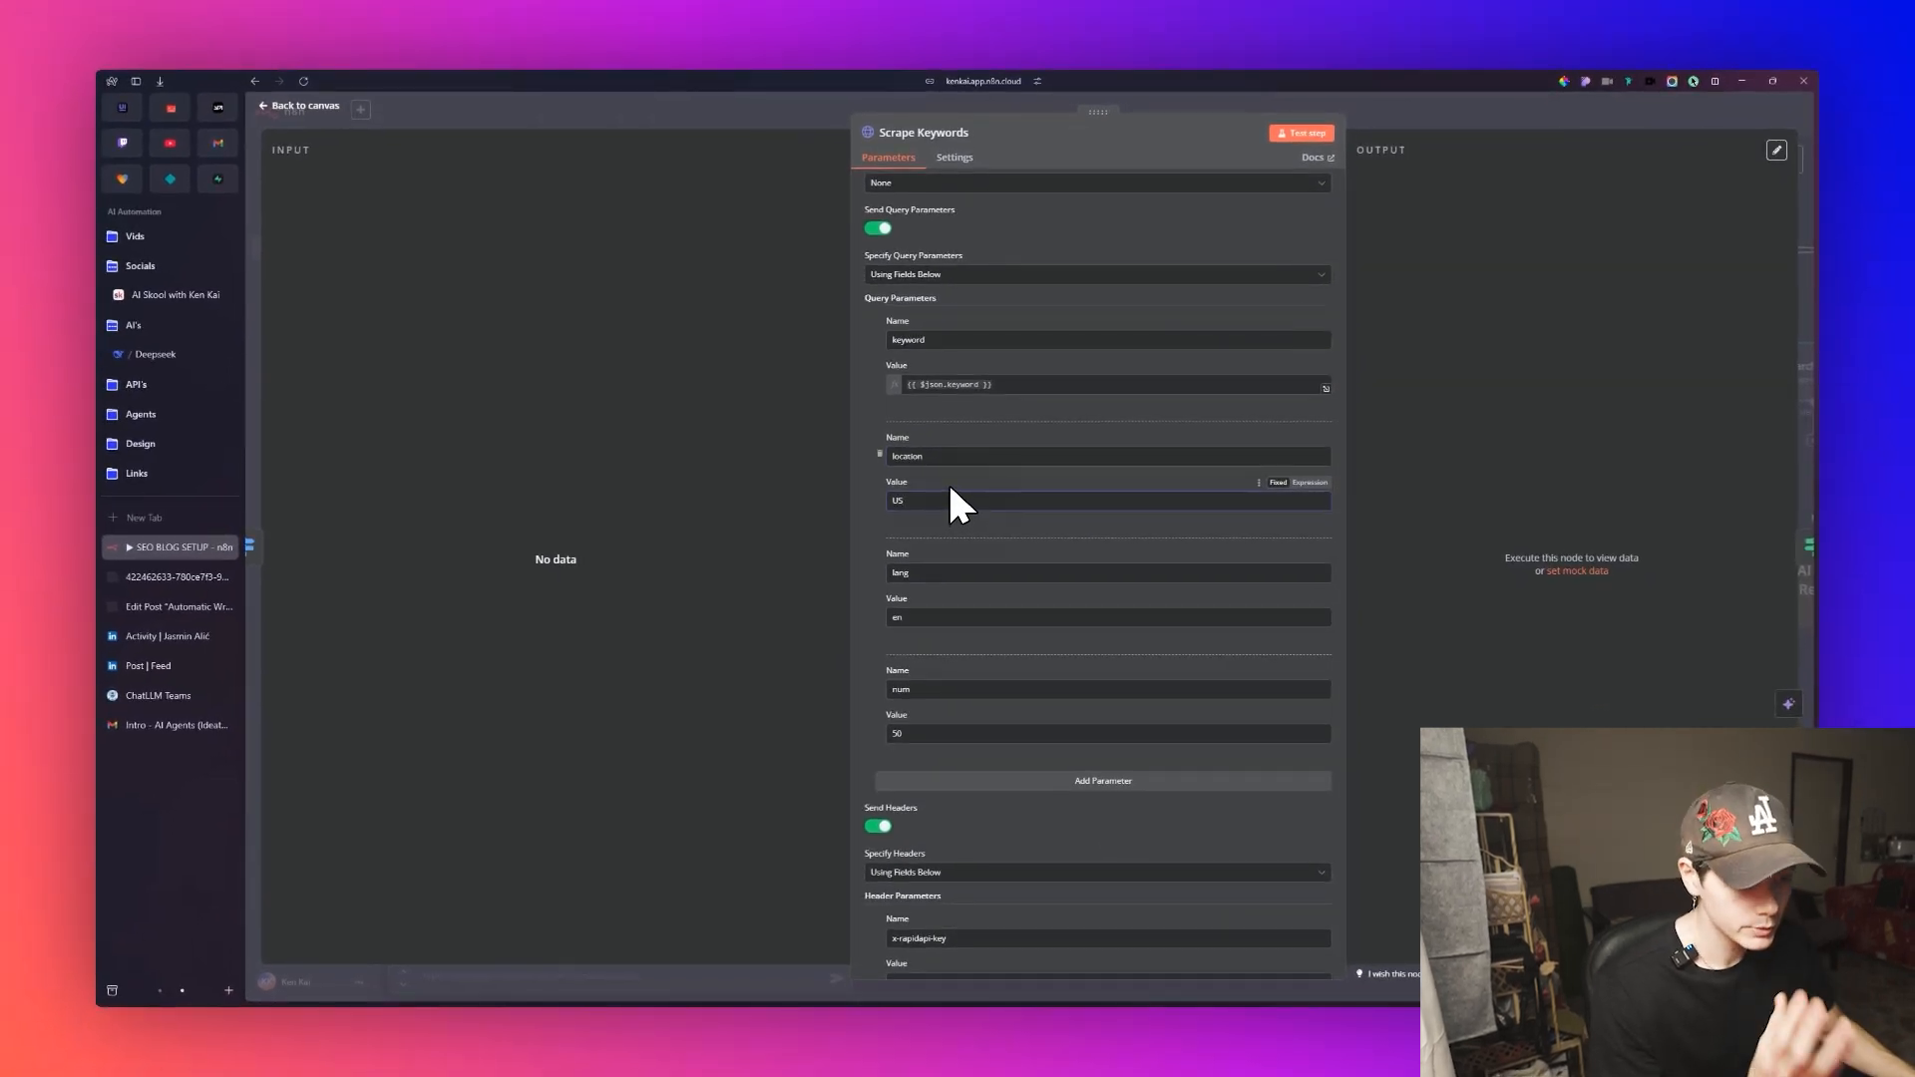
scroll(948, 489, down, 3)
click(926, 443)
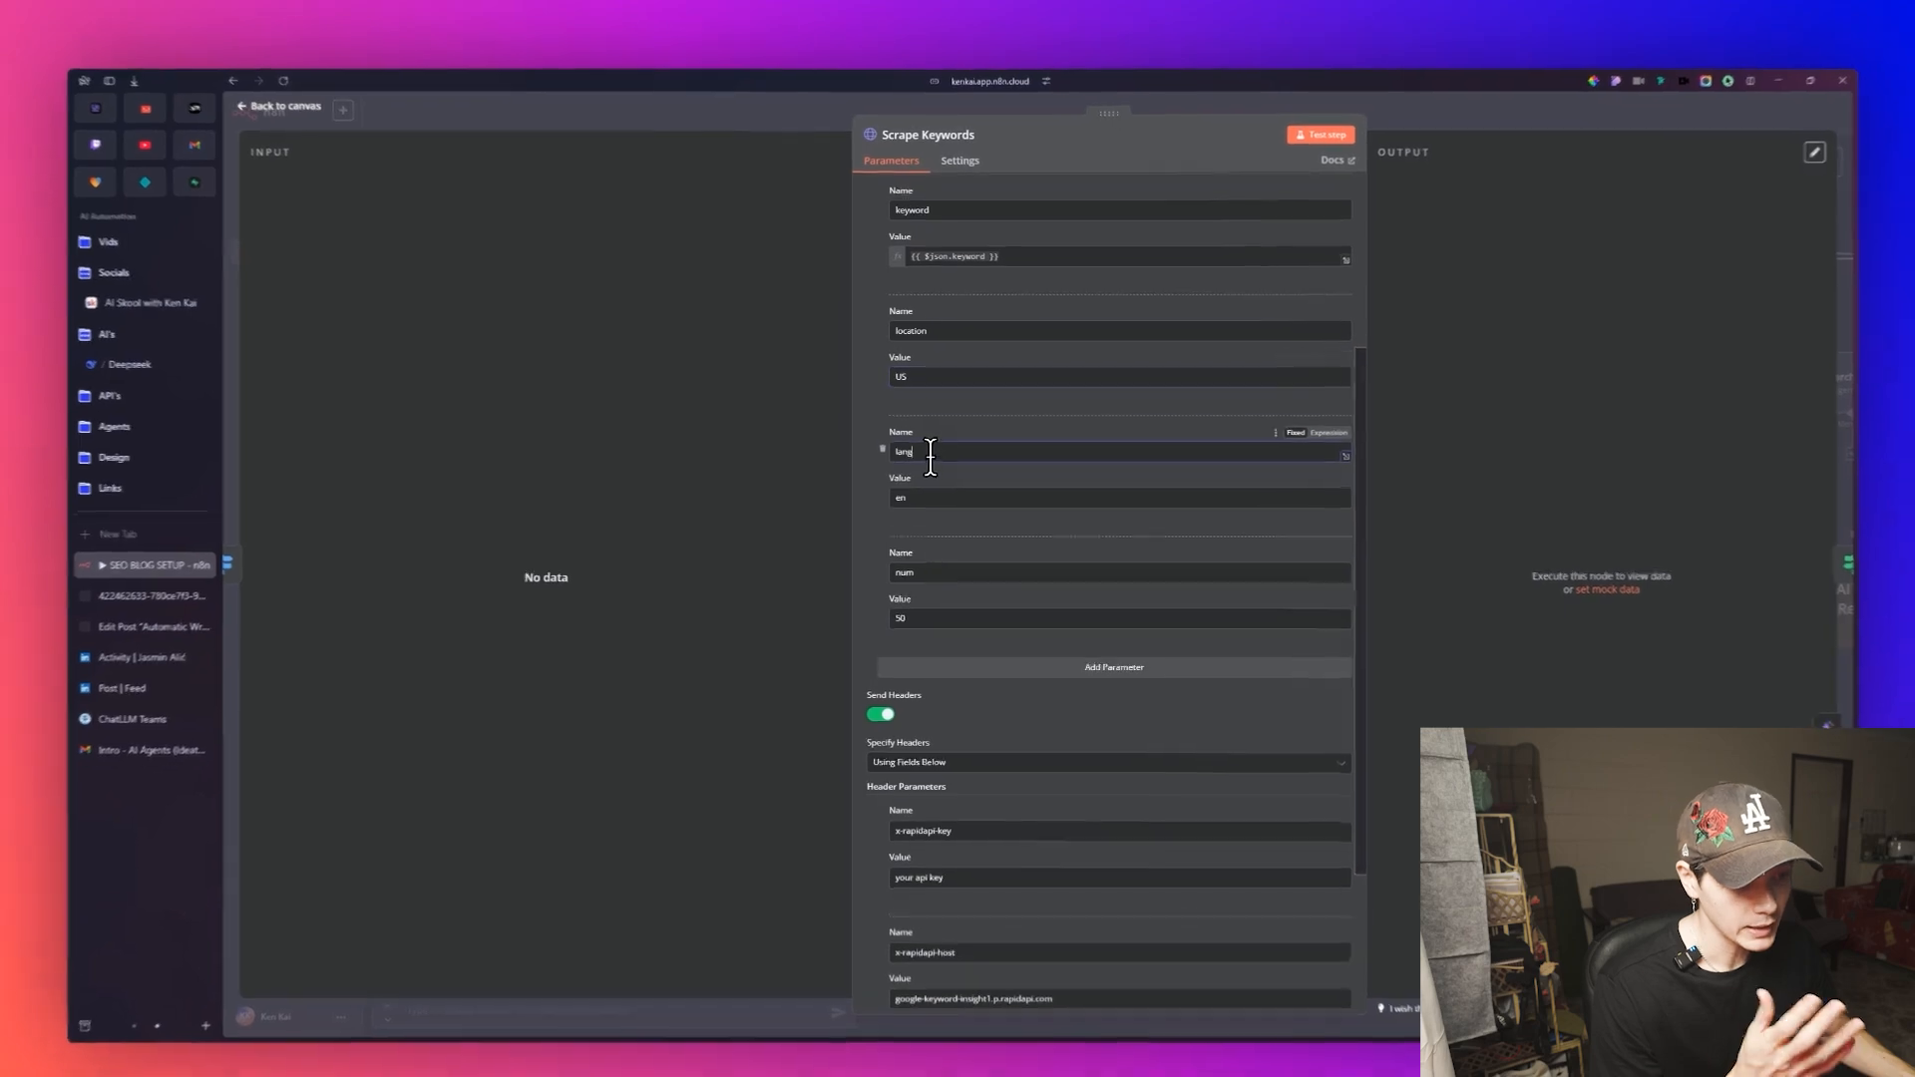
scroll(937, 489, down, 2)
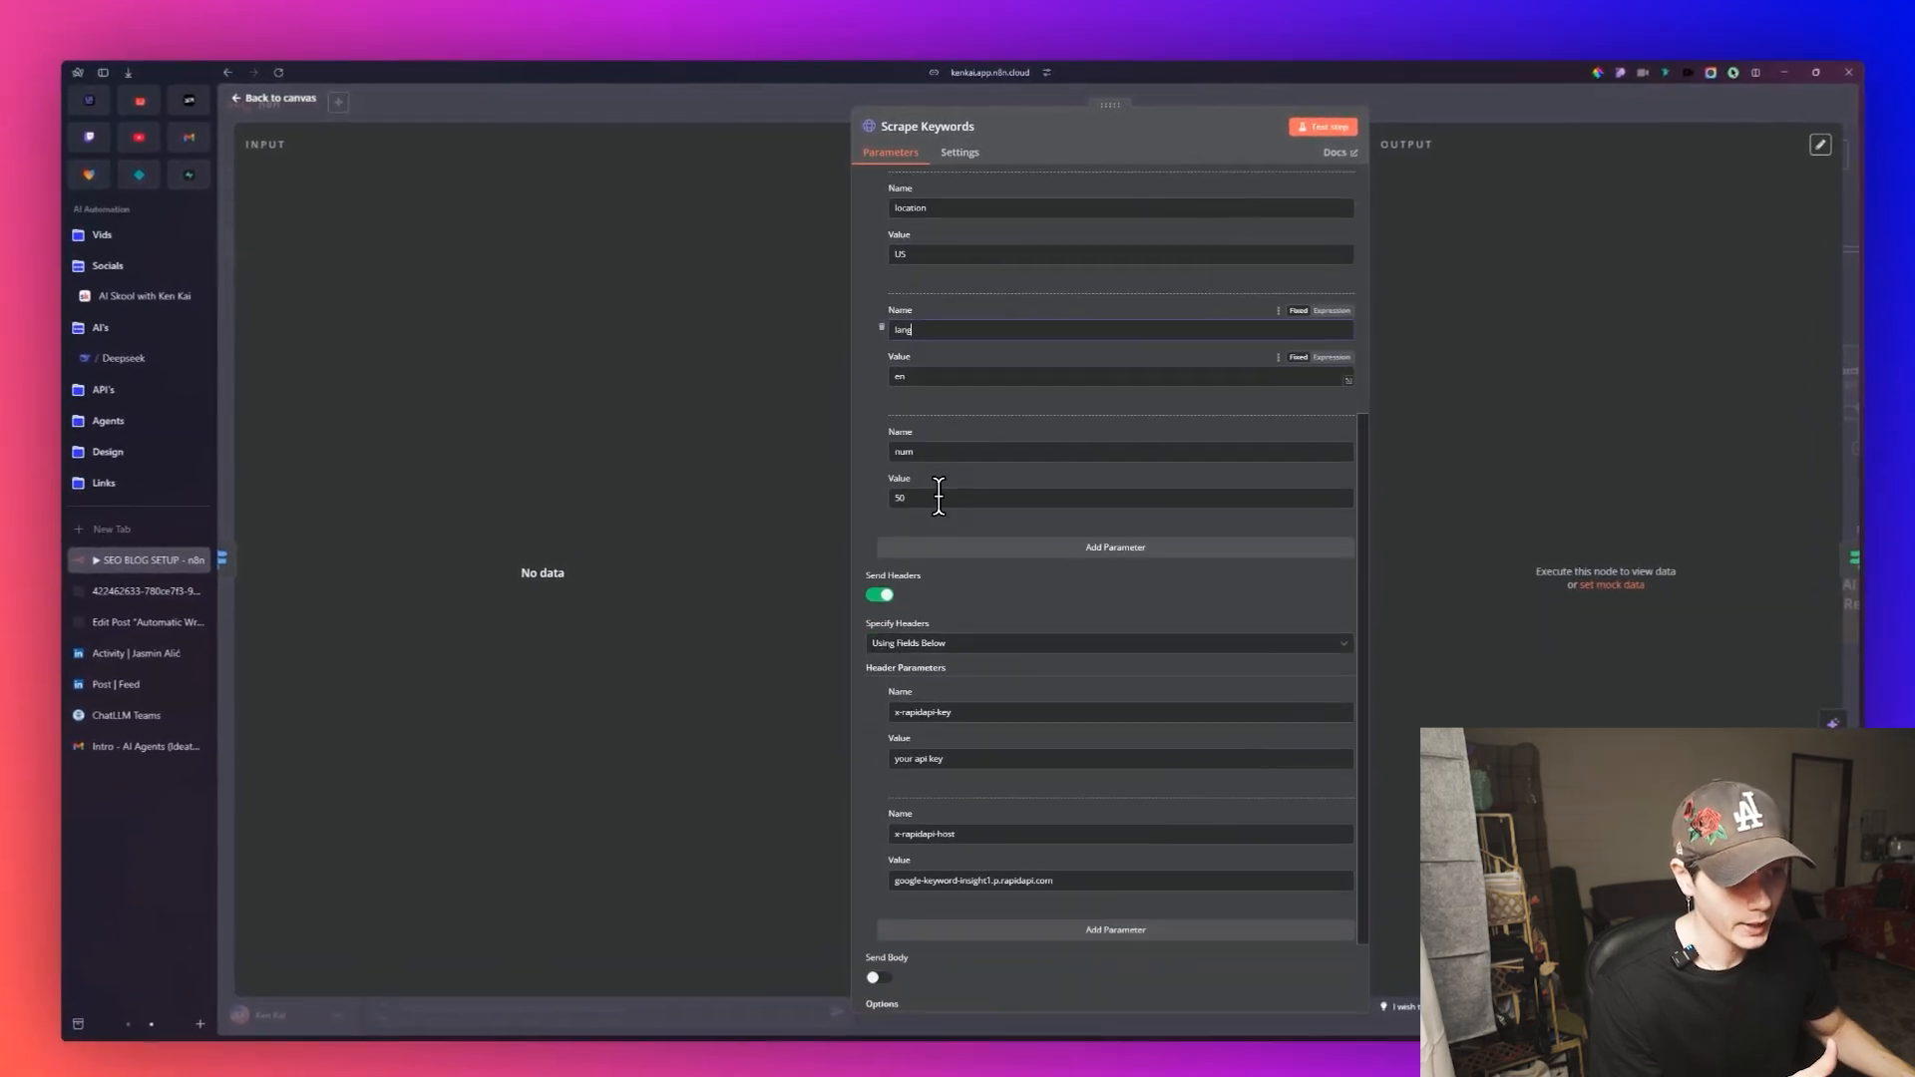
click(940, 454)
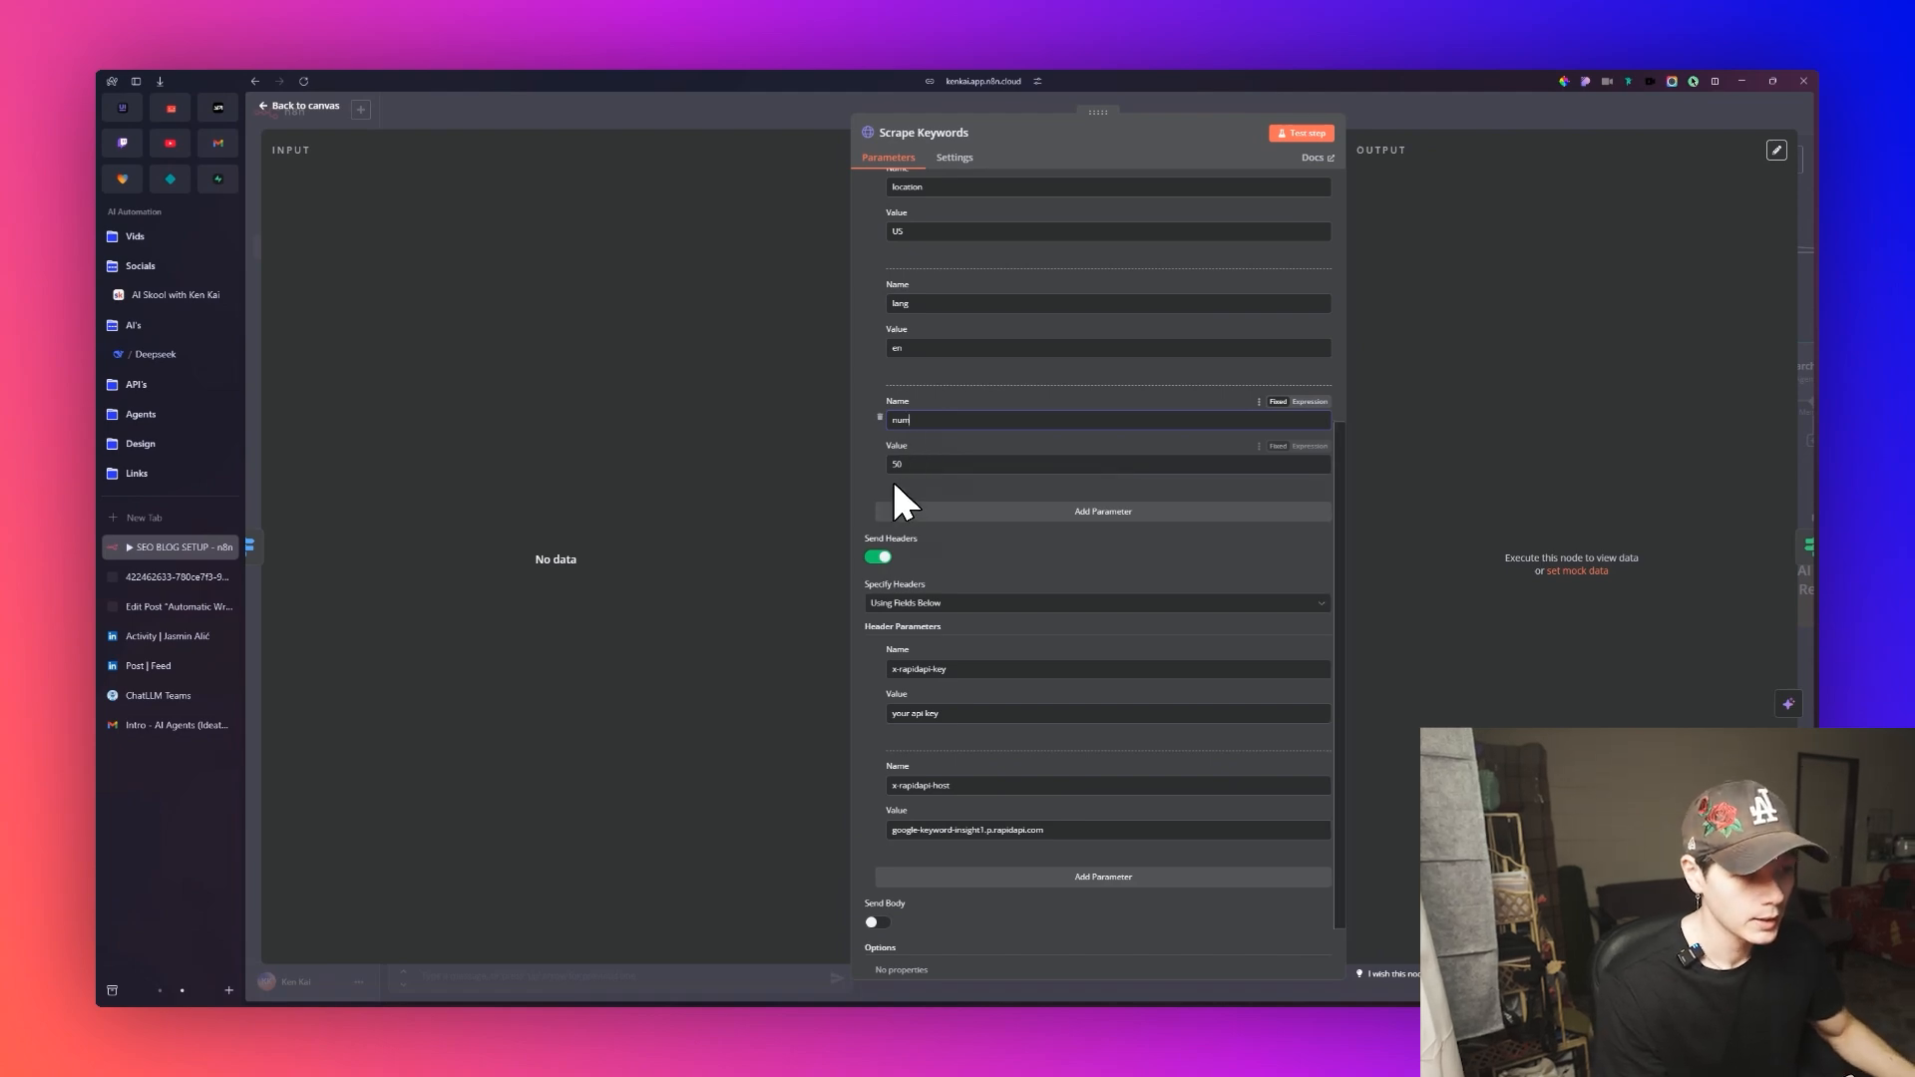
Examine the x-rapidapi-key and x-rapidapi-host header parameters of the Scrape Keywords node, and return to the canvas.
scroll(898, 484, down, 2)
drag(928, 591, 891, 615)
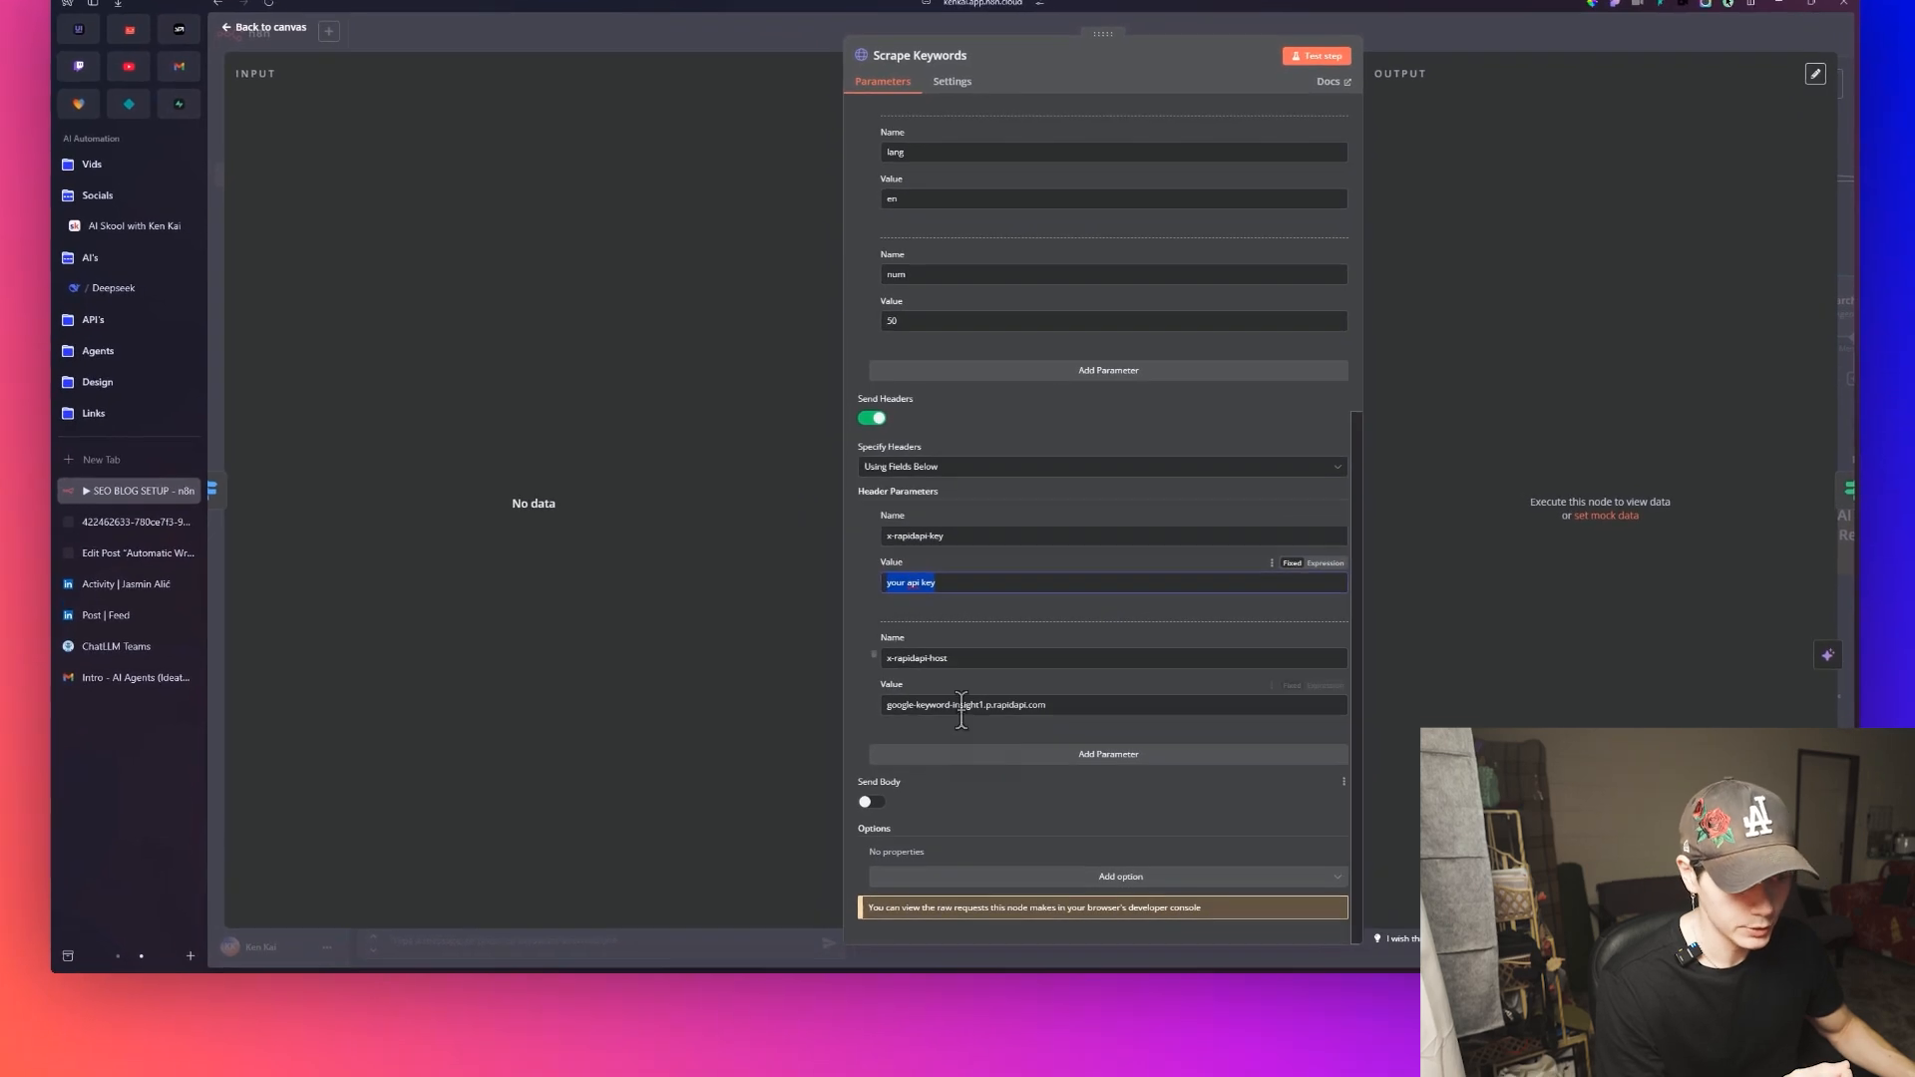
scroll(1064, 655, up, 5)
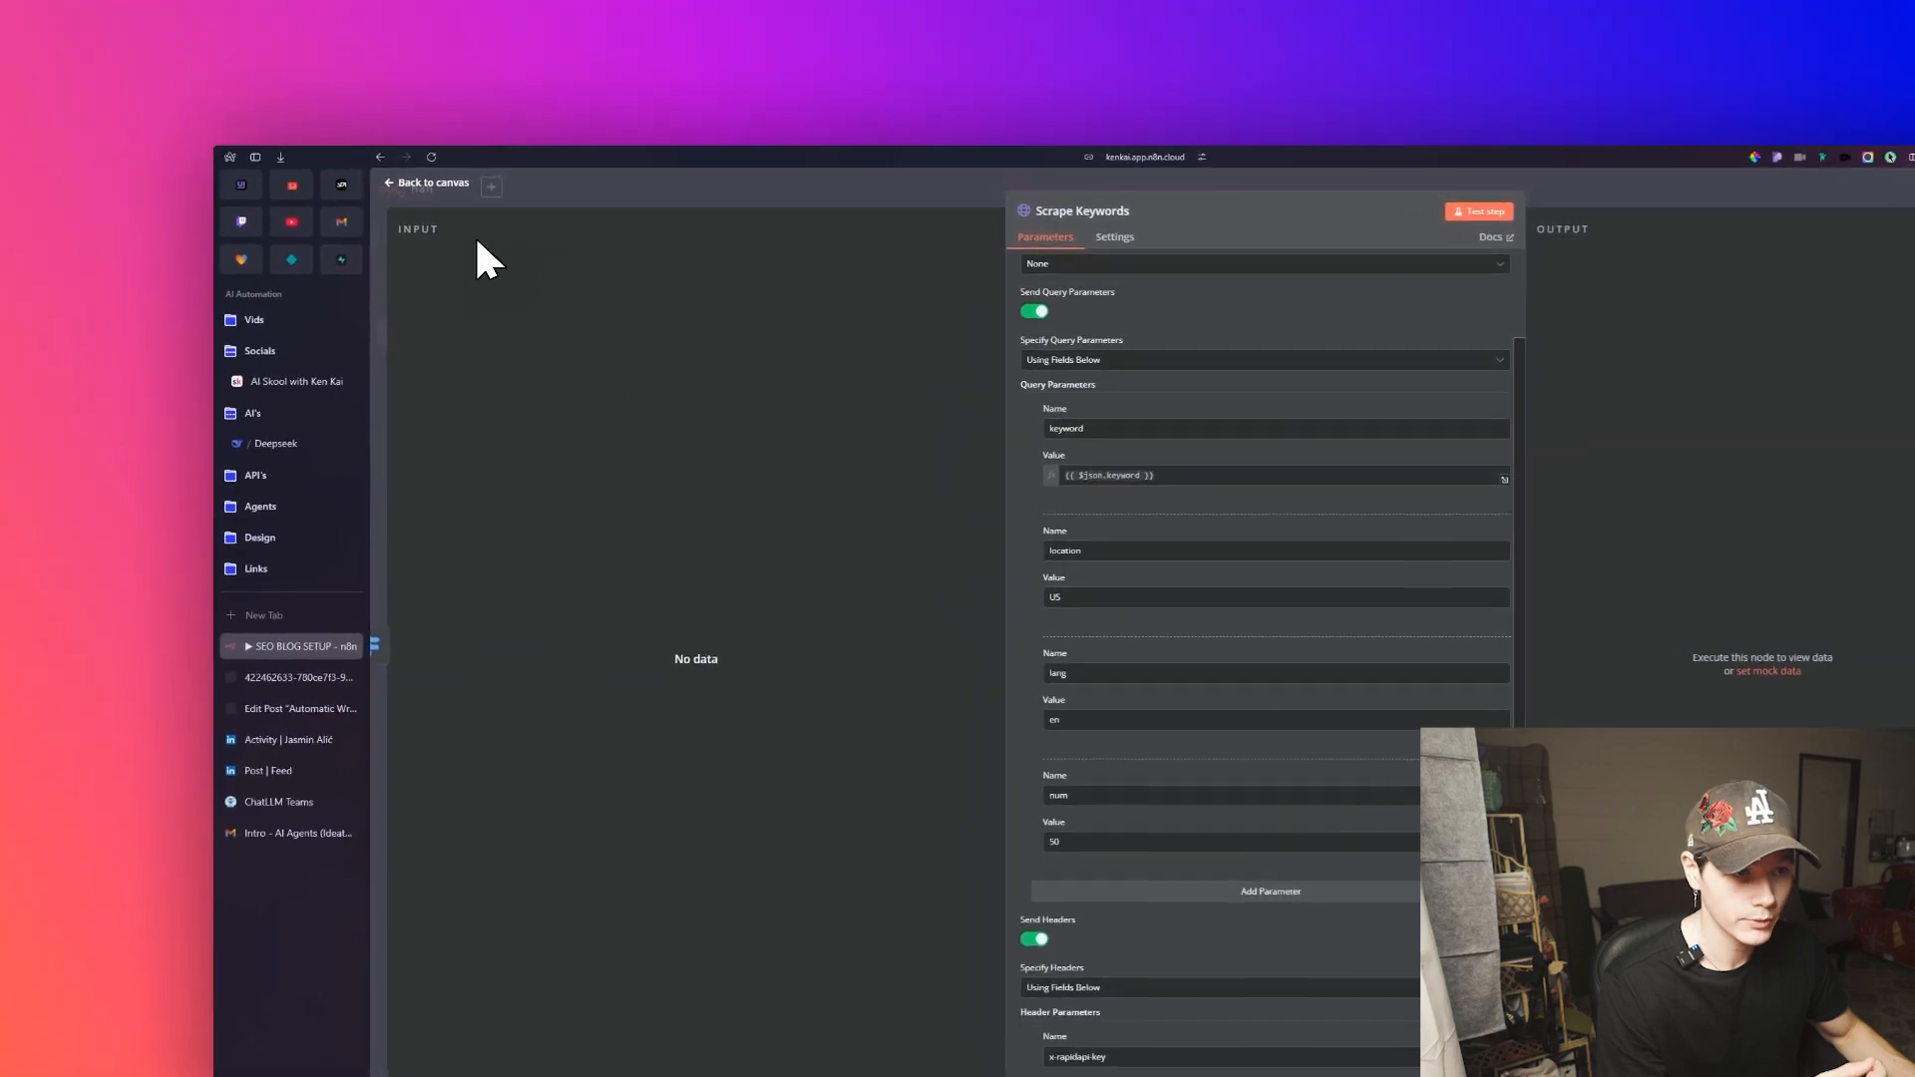
click(429, 183)
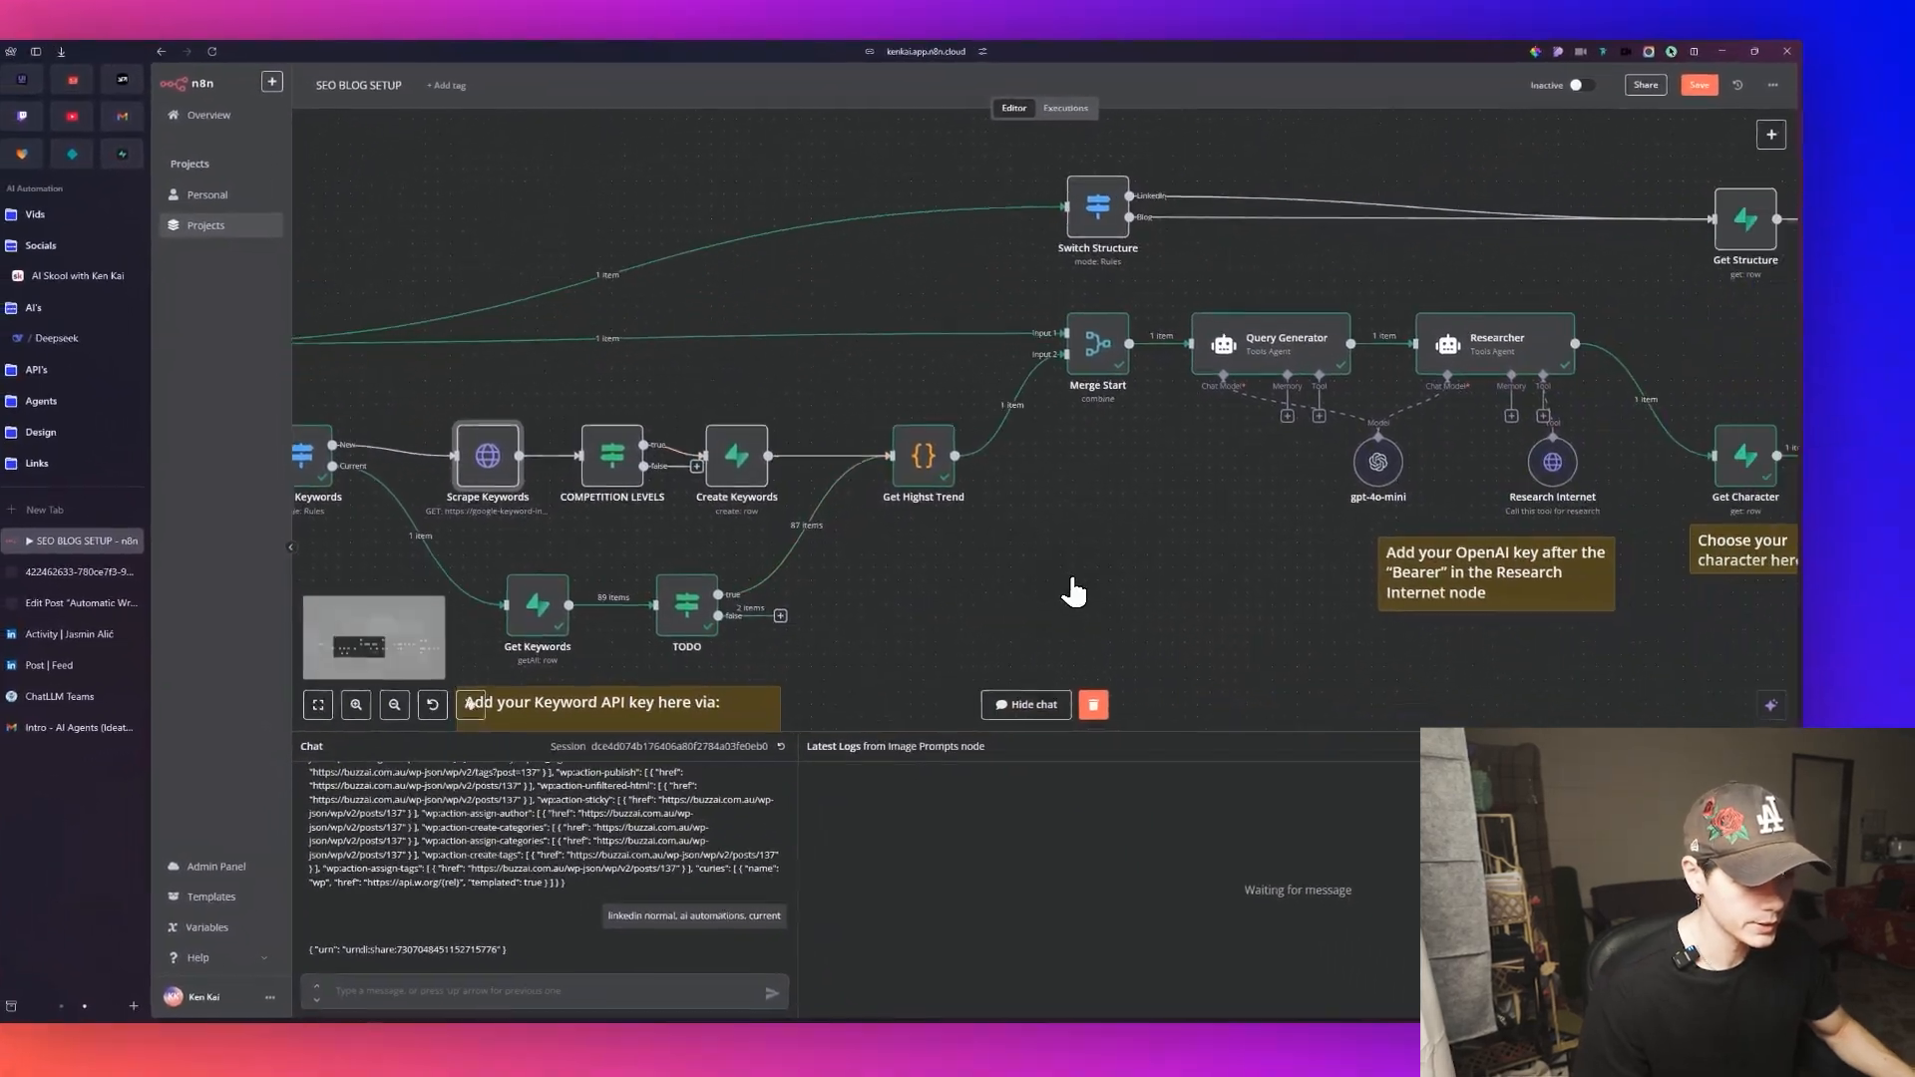
Open the Get Highst Trend node, examine the keyword, search volume and trend fields in its input, and close it.
double_click(924, 456)
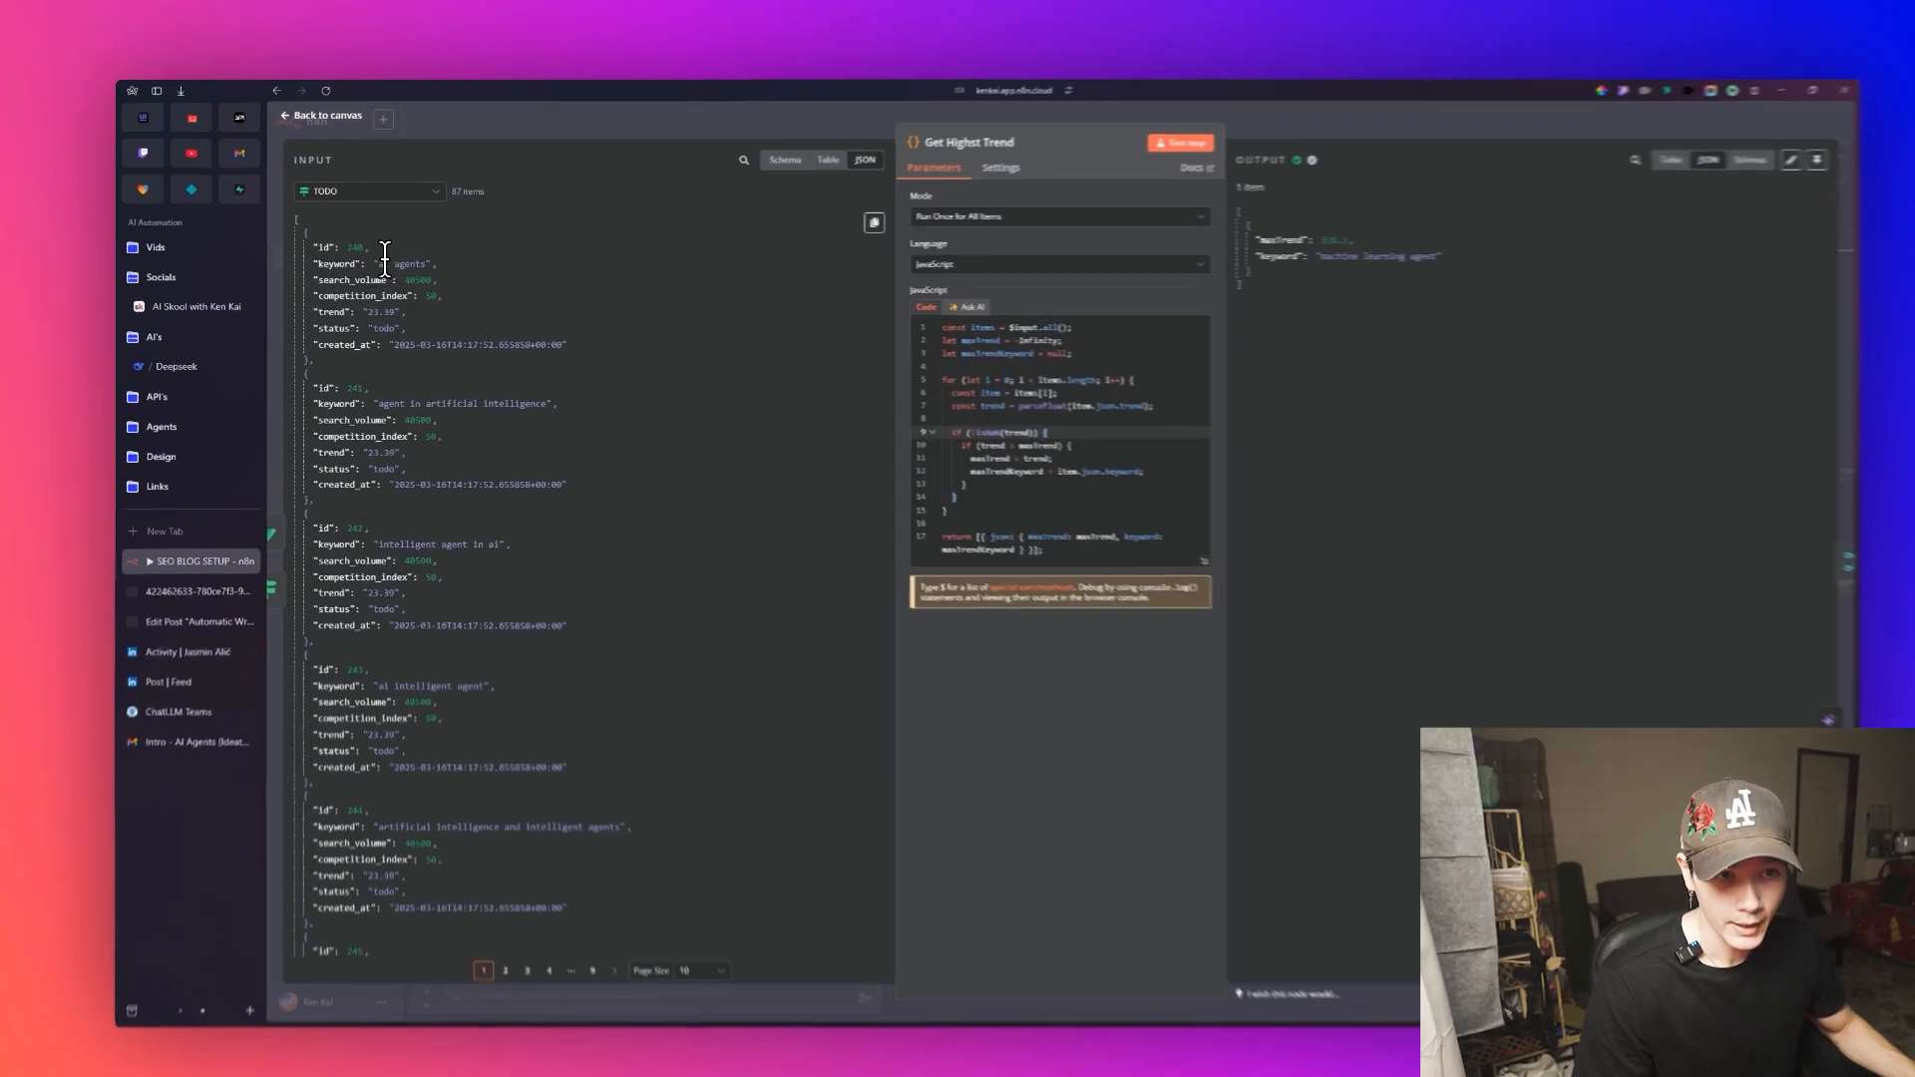
double_click(395, 269)
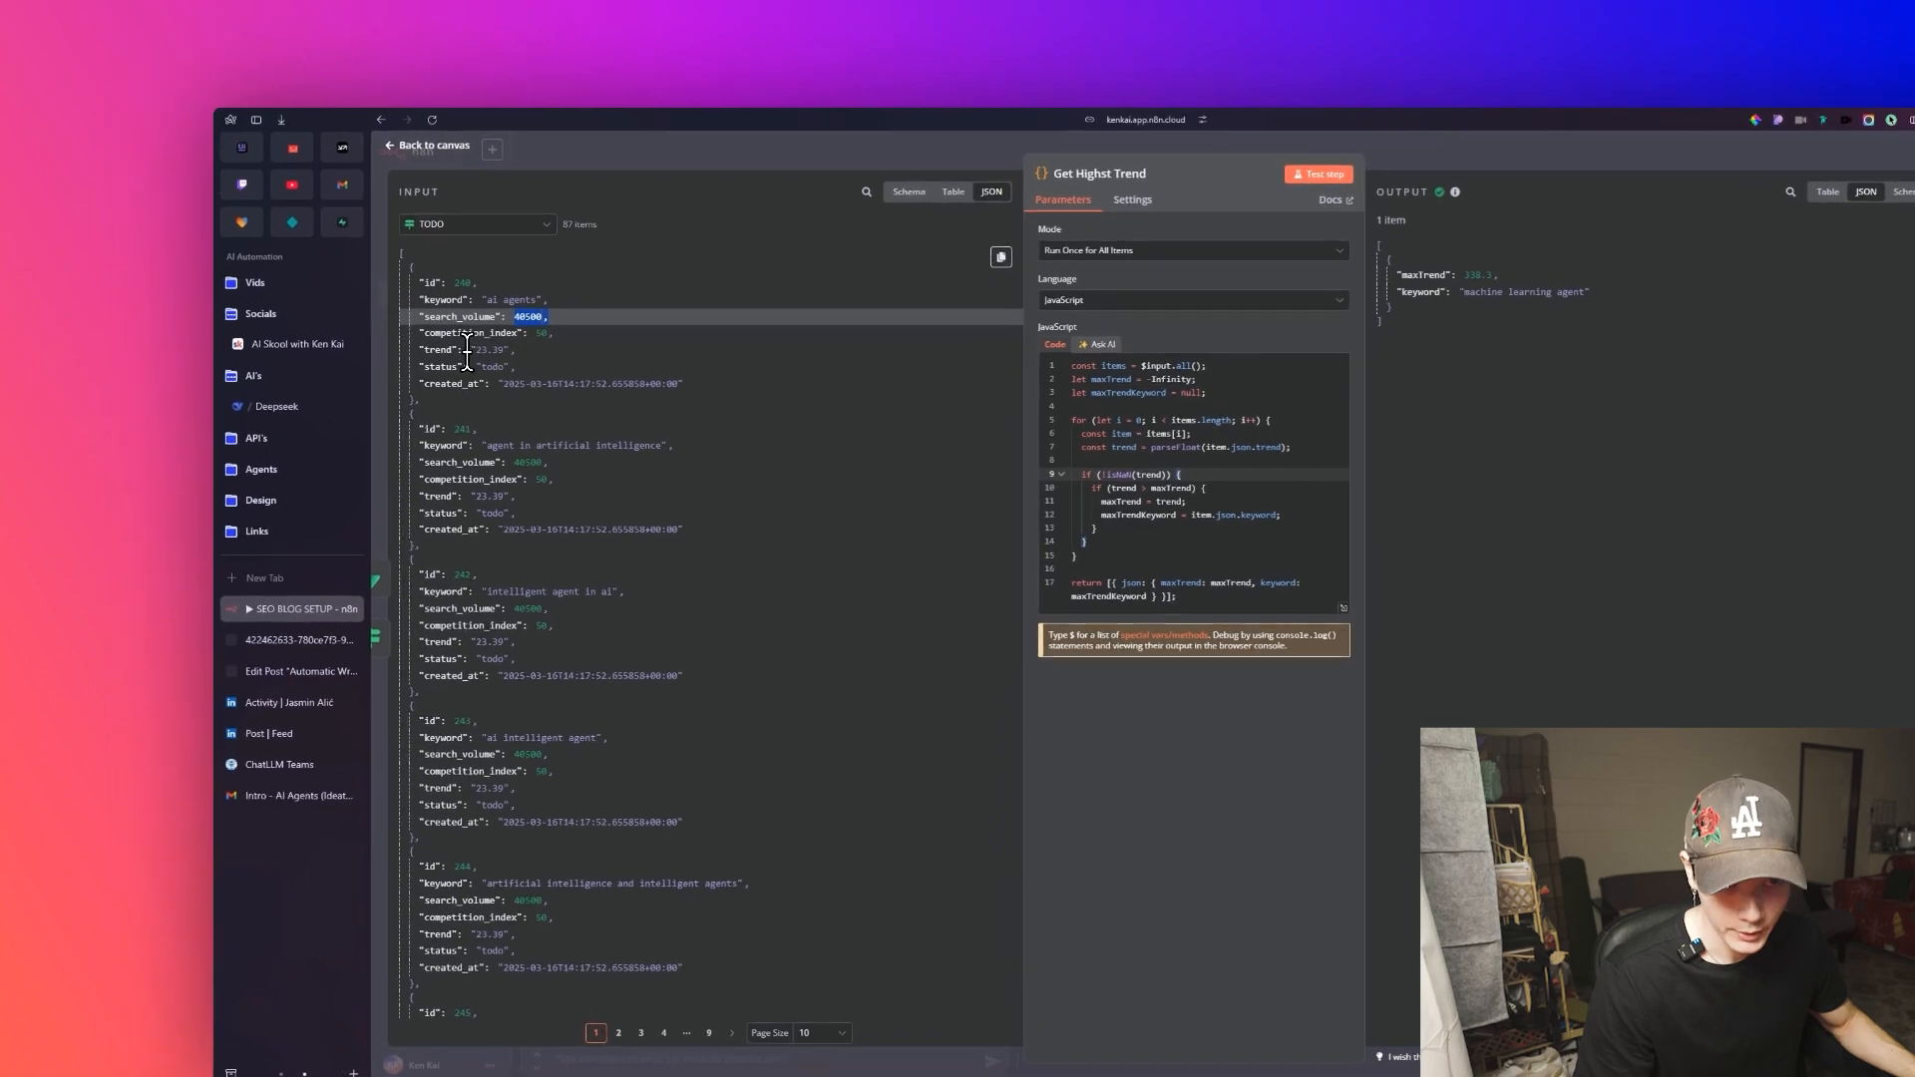
double_click(465, 345)
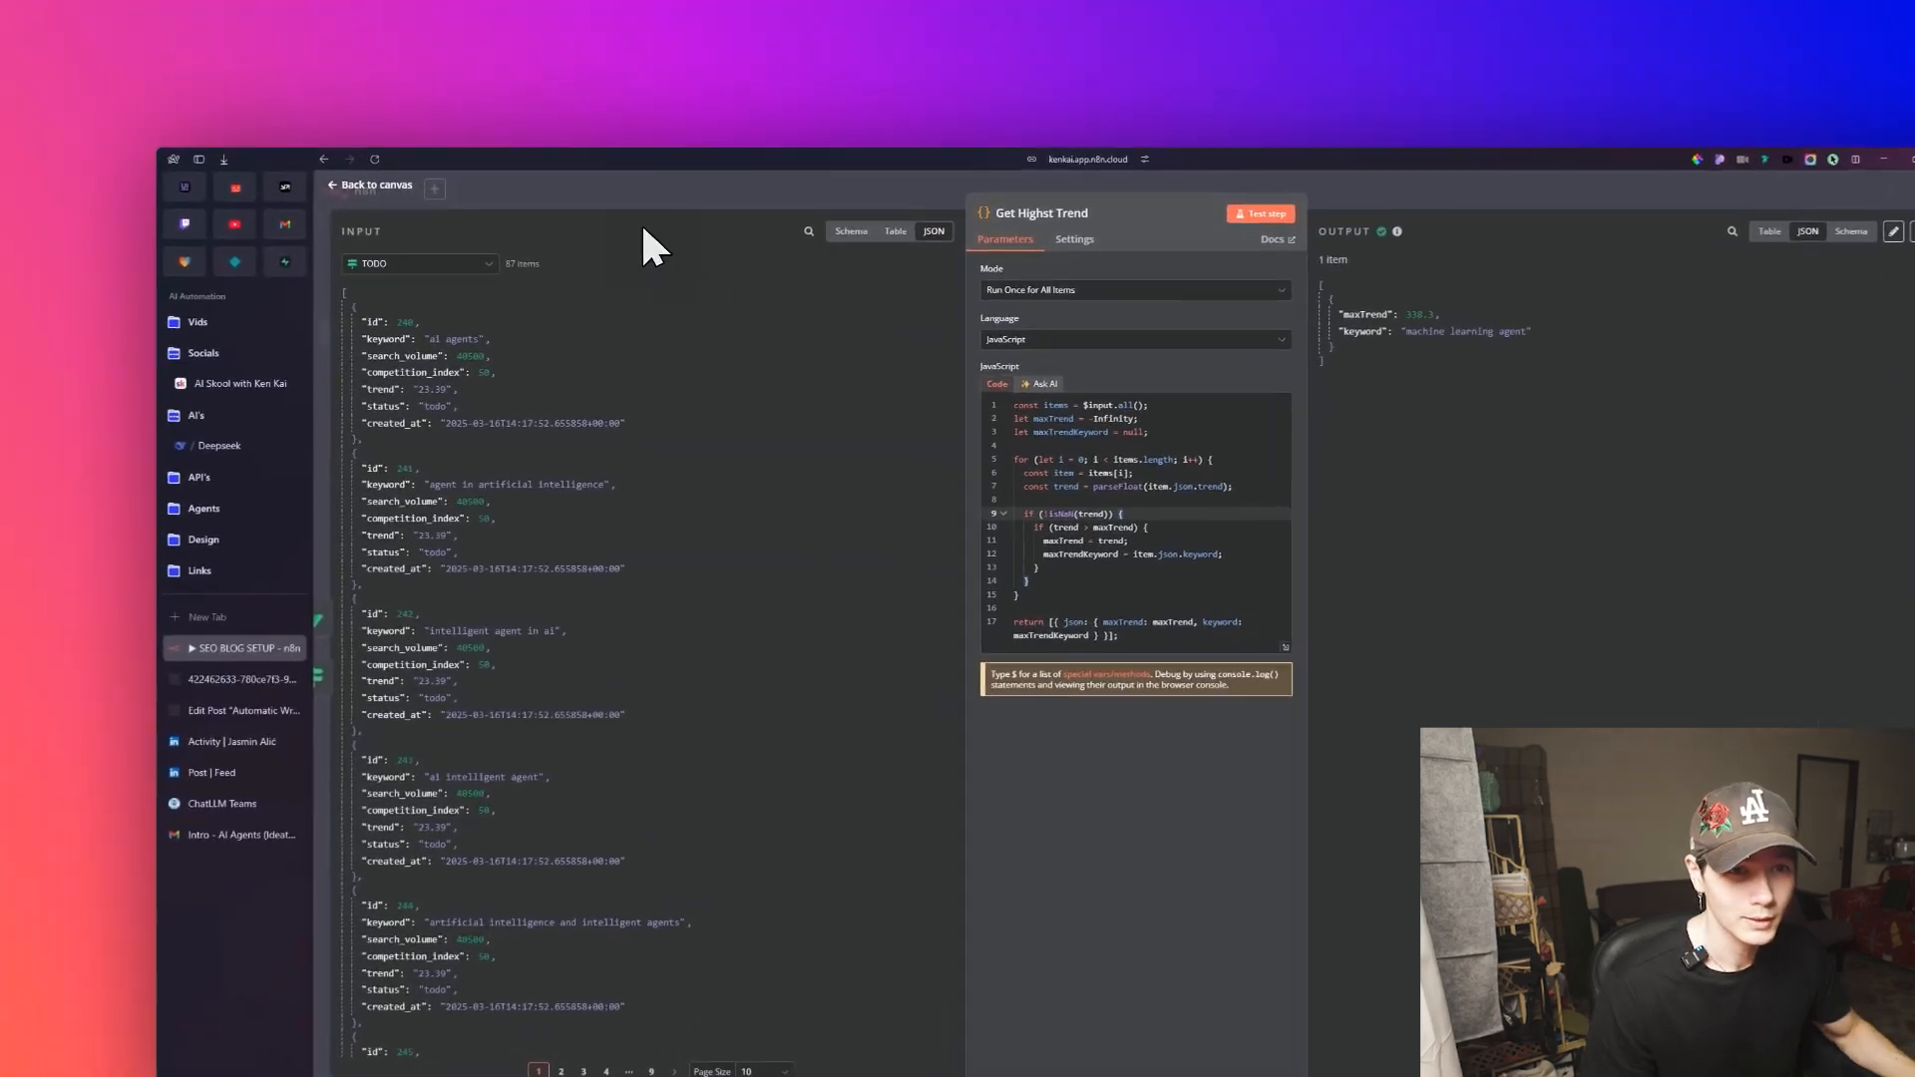
click(300, 105)
Open the Make Images node and examine the Google Imagen model path in its Replicate request URL.
scroll(1148, 469, down, 1)
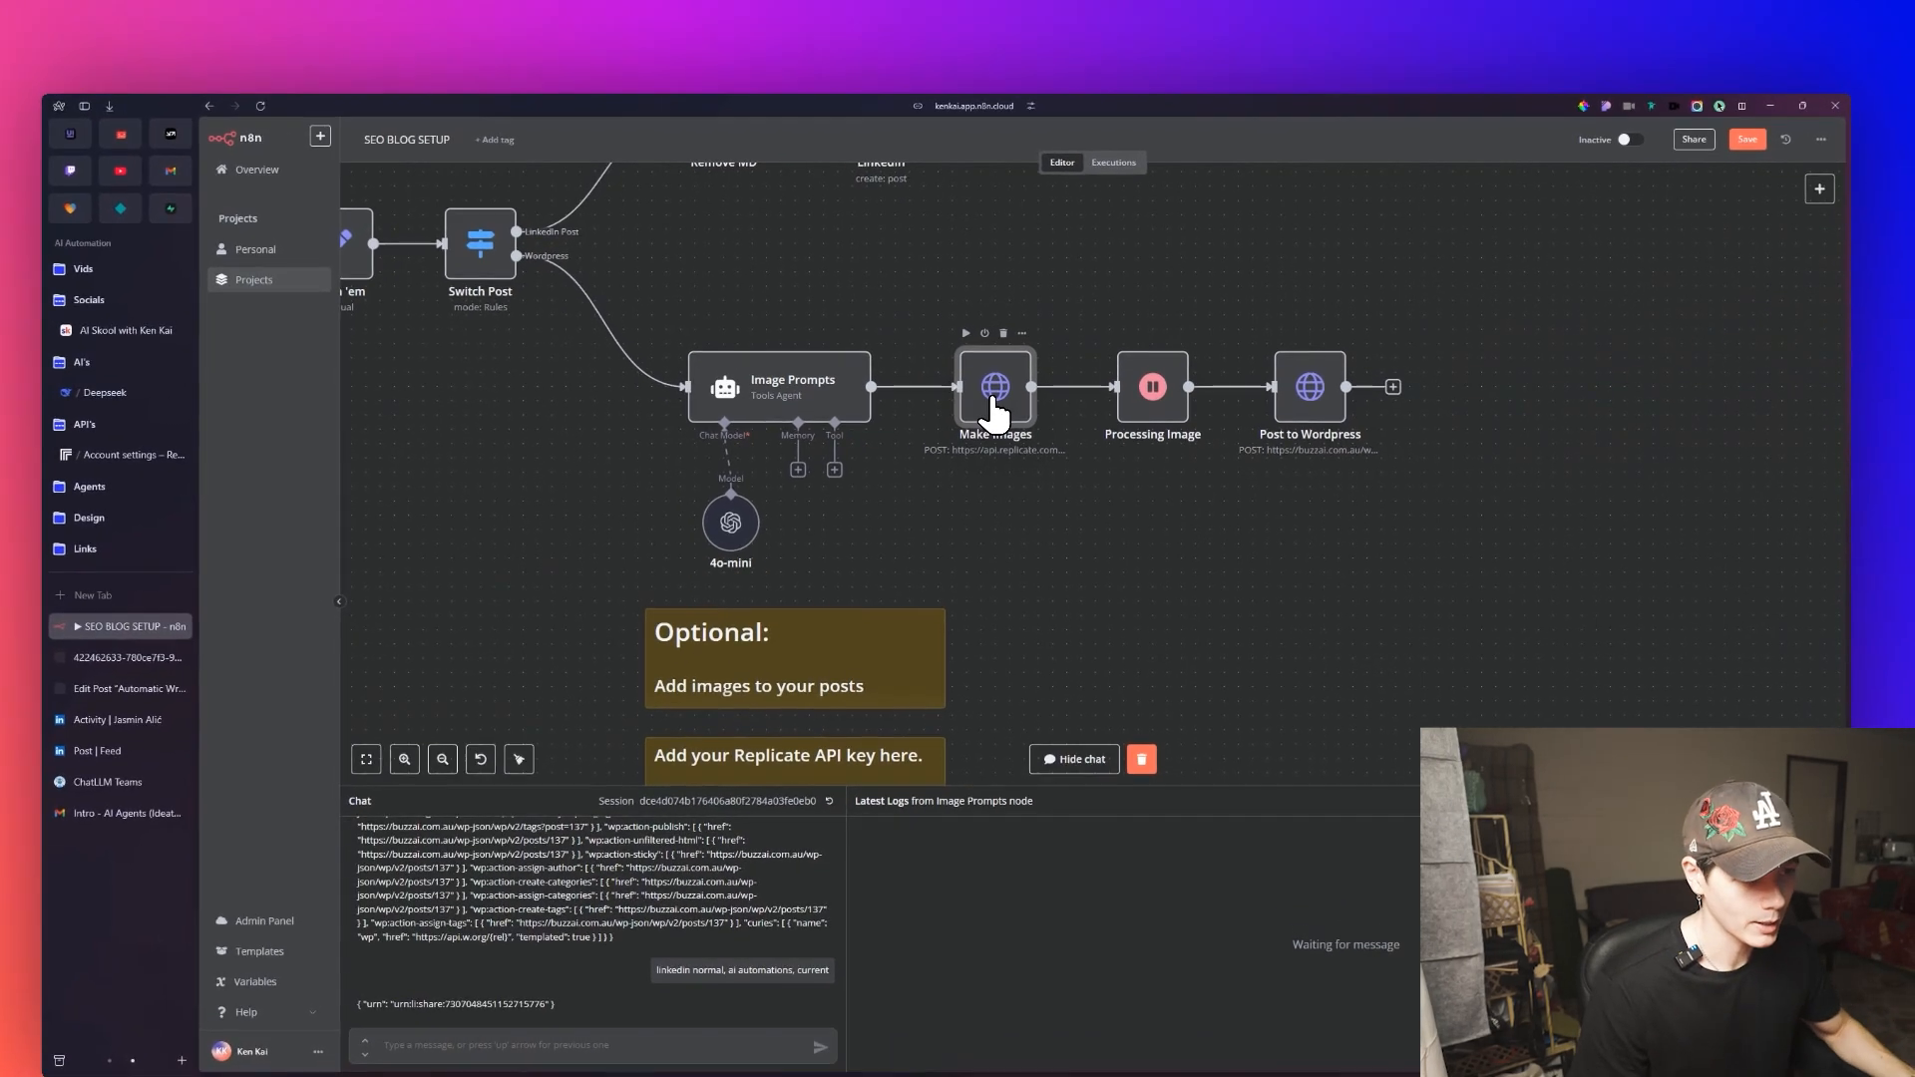
double_click(996, 407)
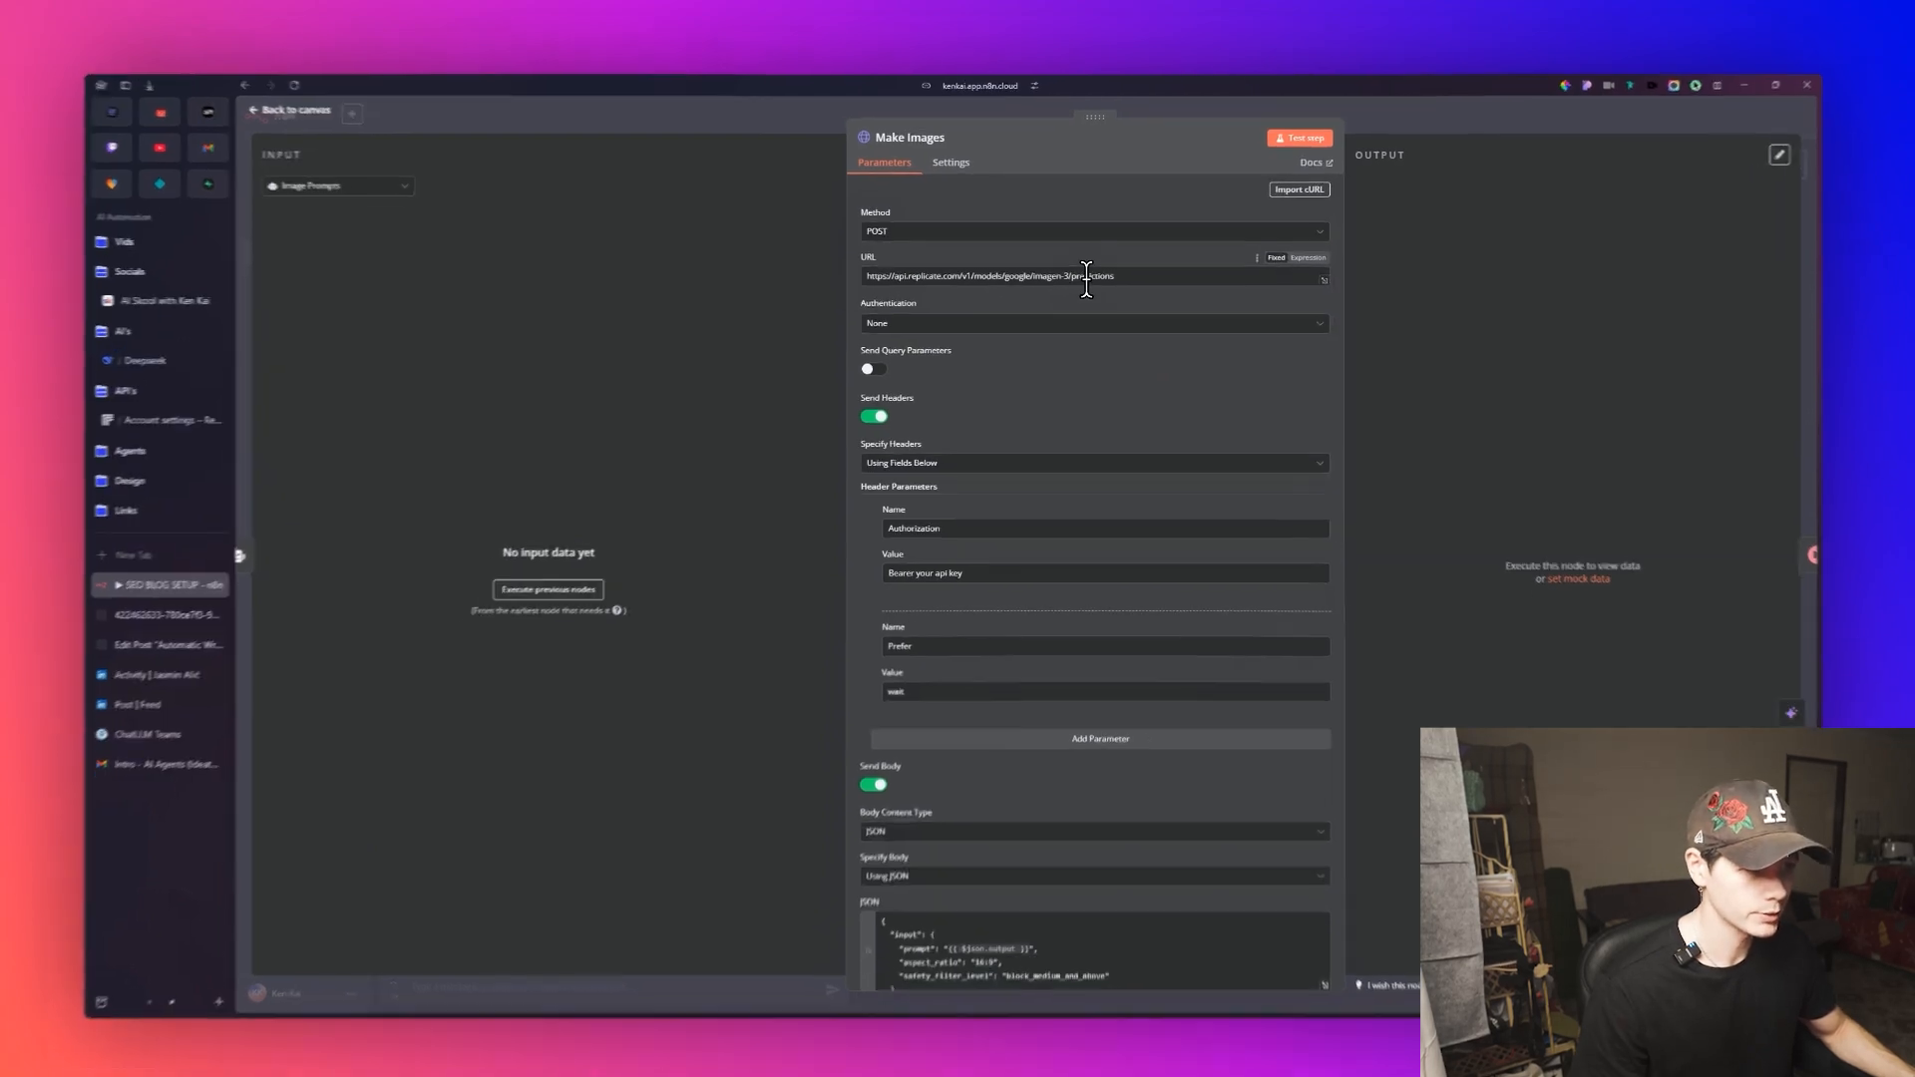
drag(1009, 270, 1075, 271)
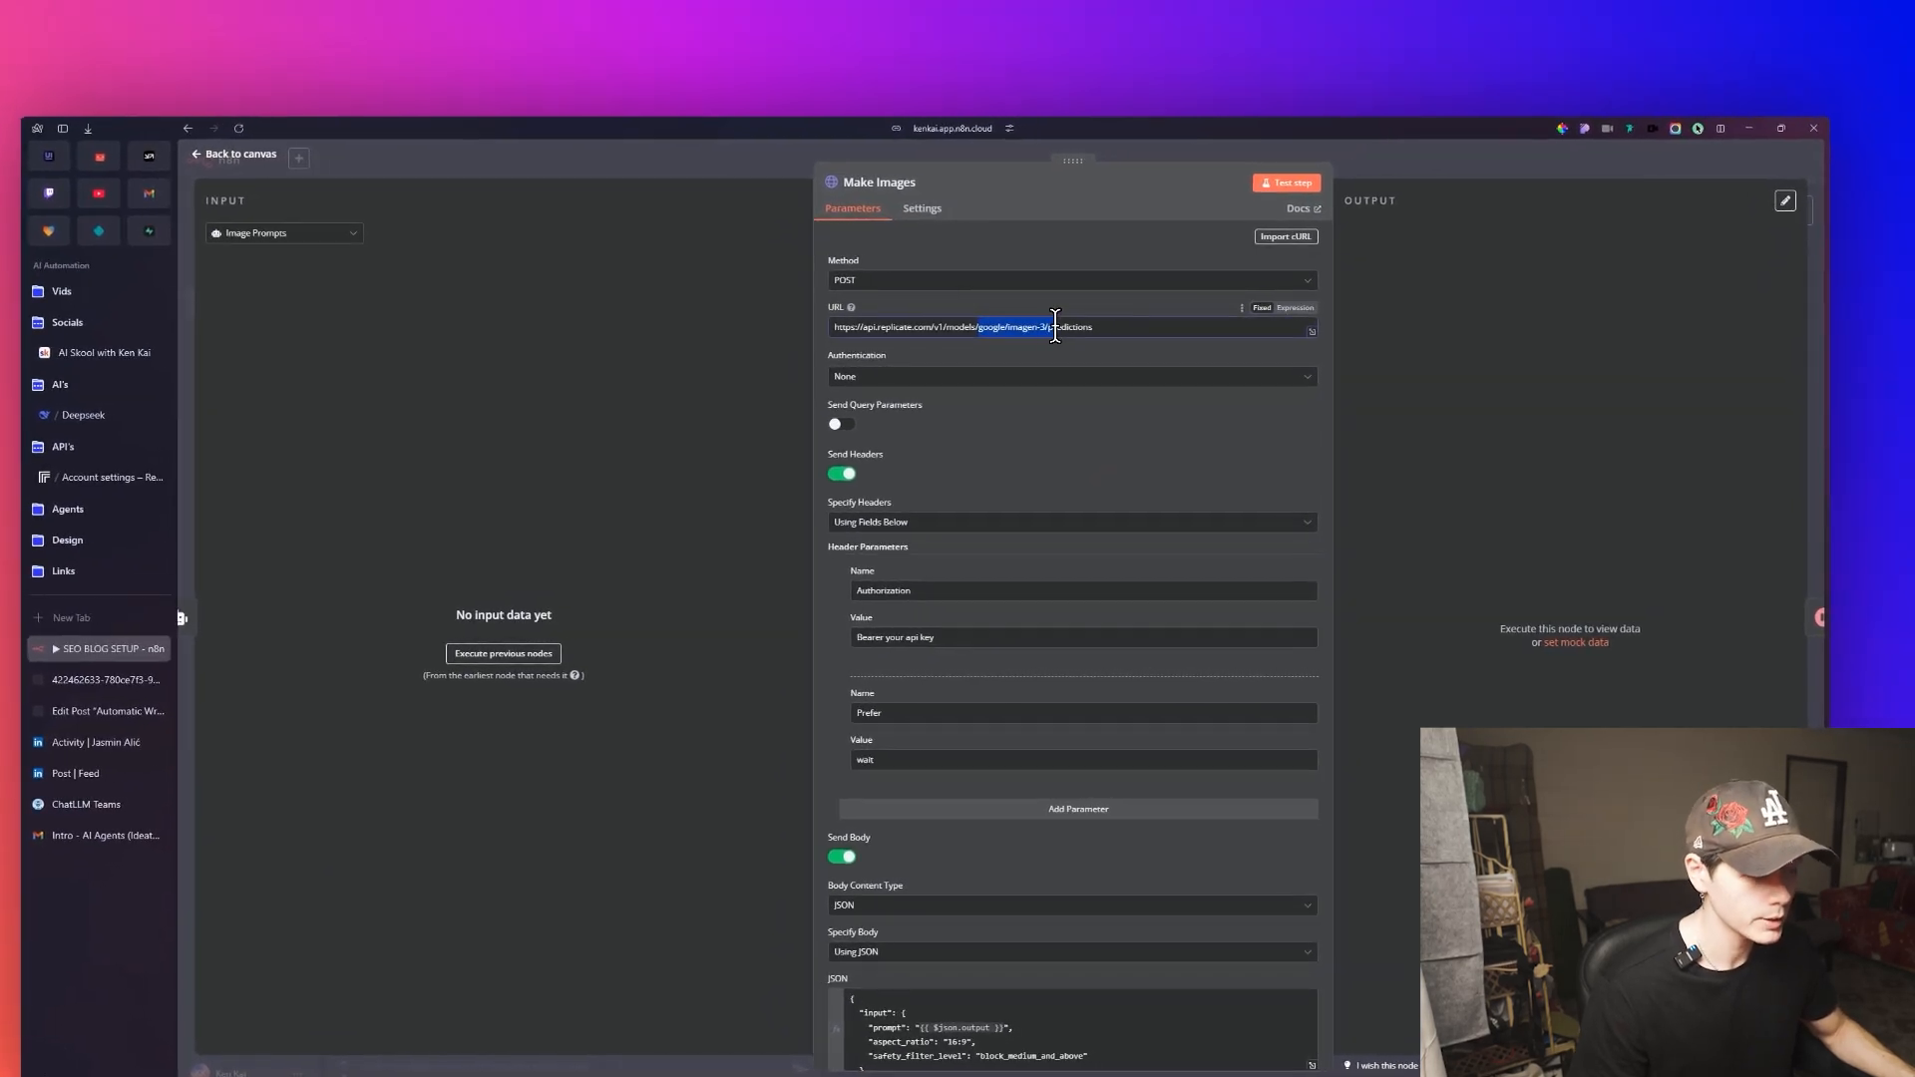
Examine the Authorization header and its API key placeholder in the Make Images node, and switch to Replicate's API tokens page.
scroll(1088, 454, down, 2)
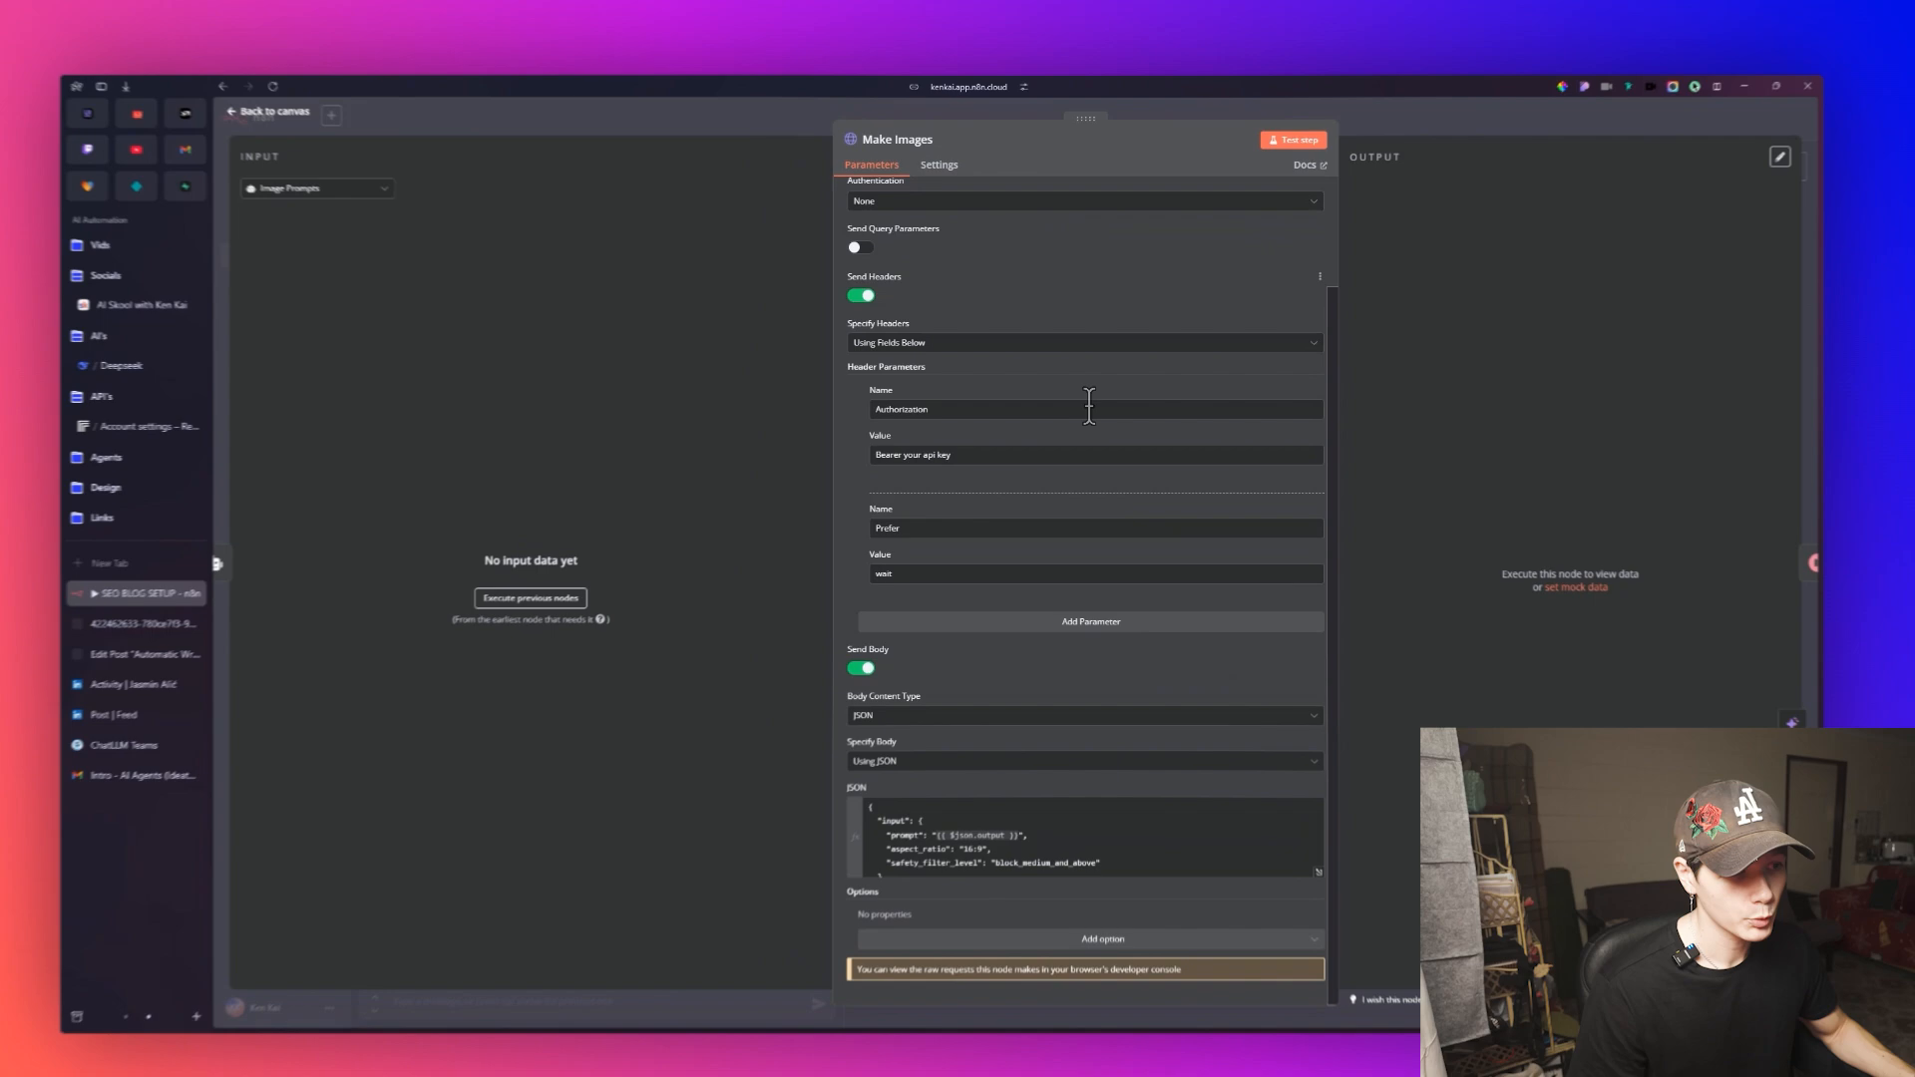
drag(1089, 404, 826, 412)
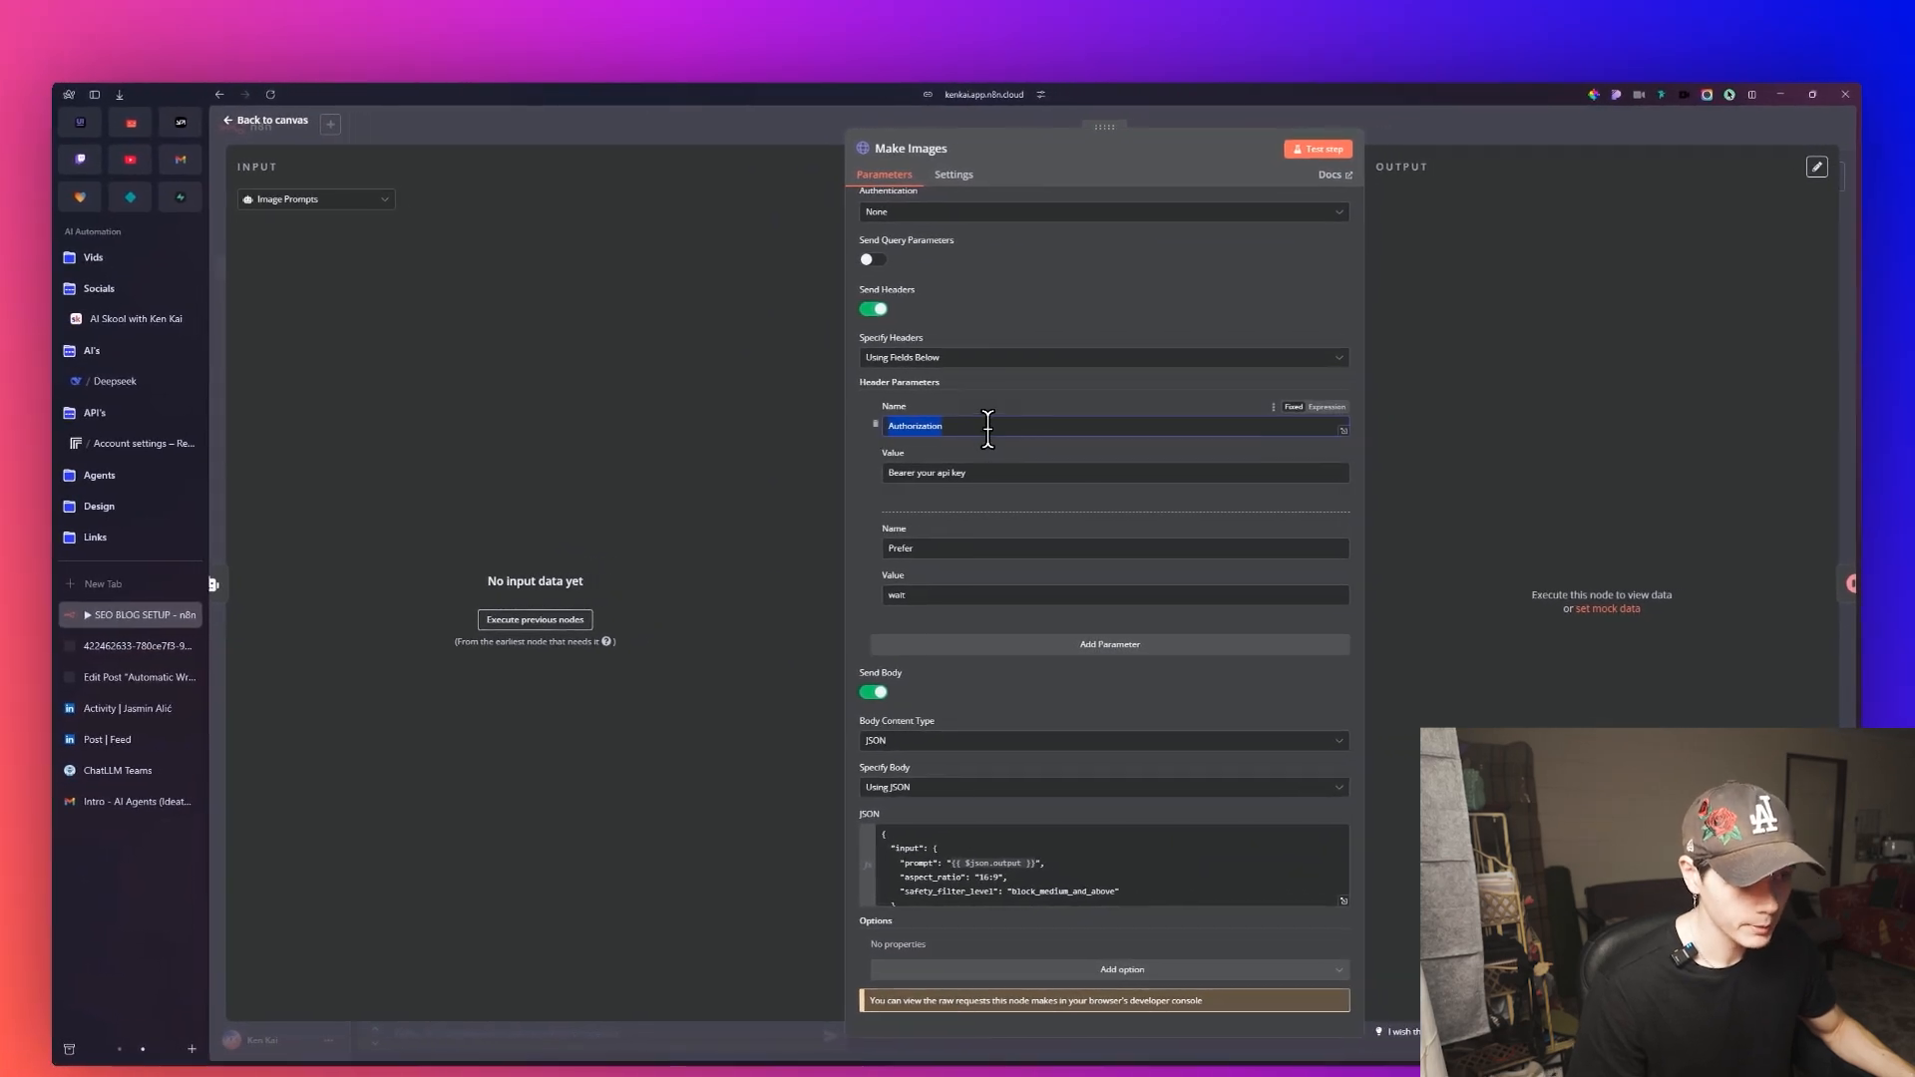
drag(997, 472, 947, 473)
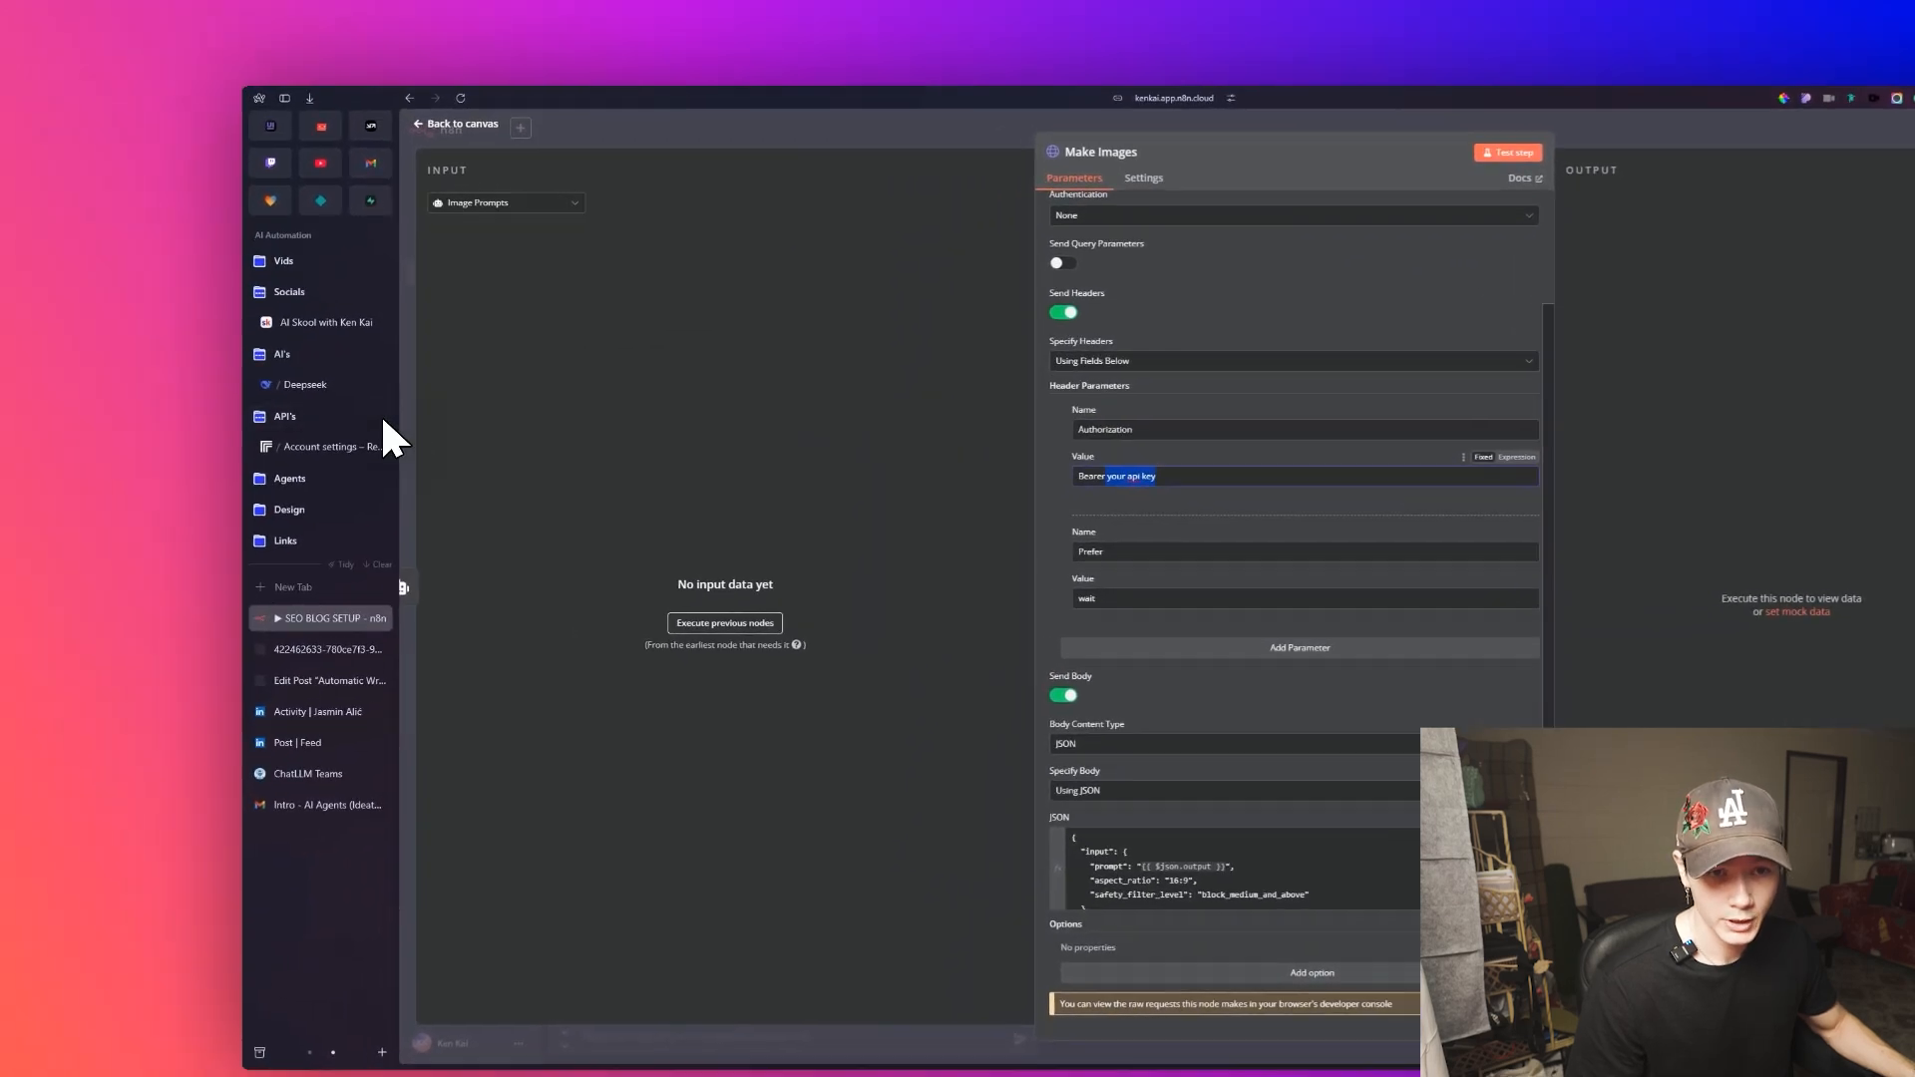
click(175, 413)
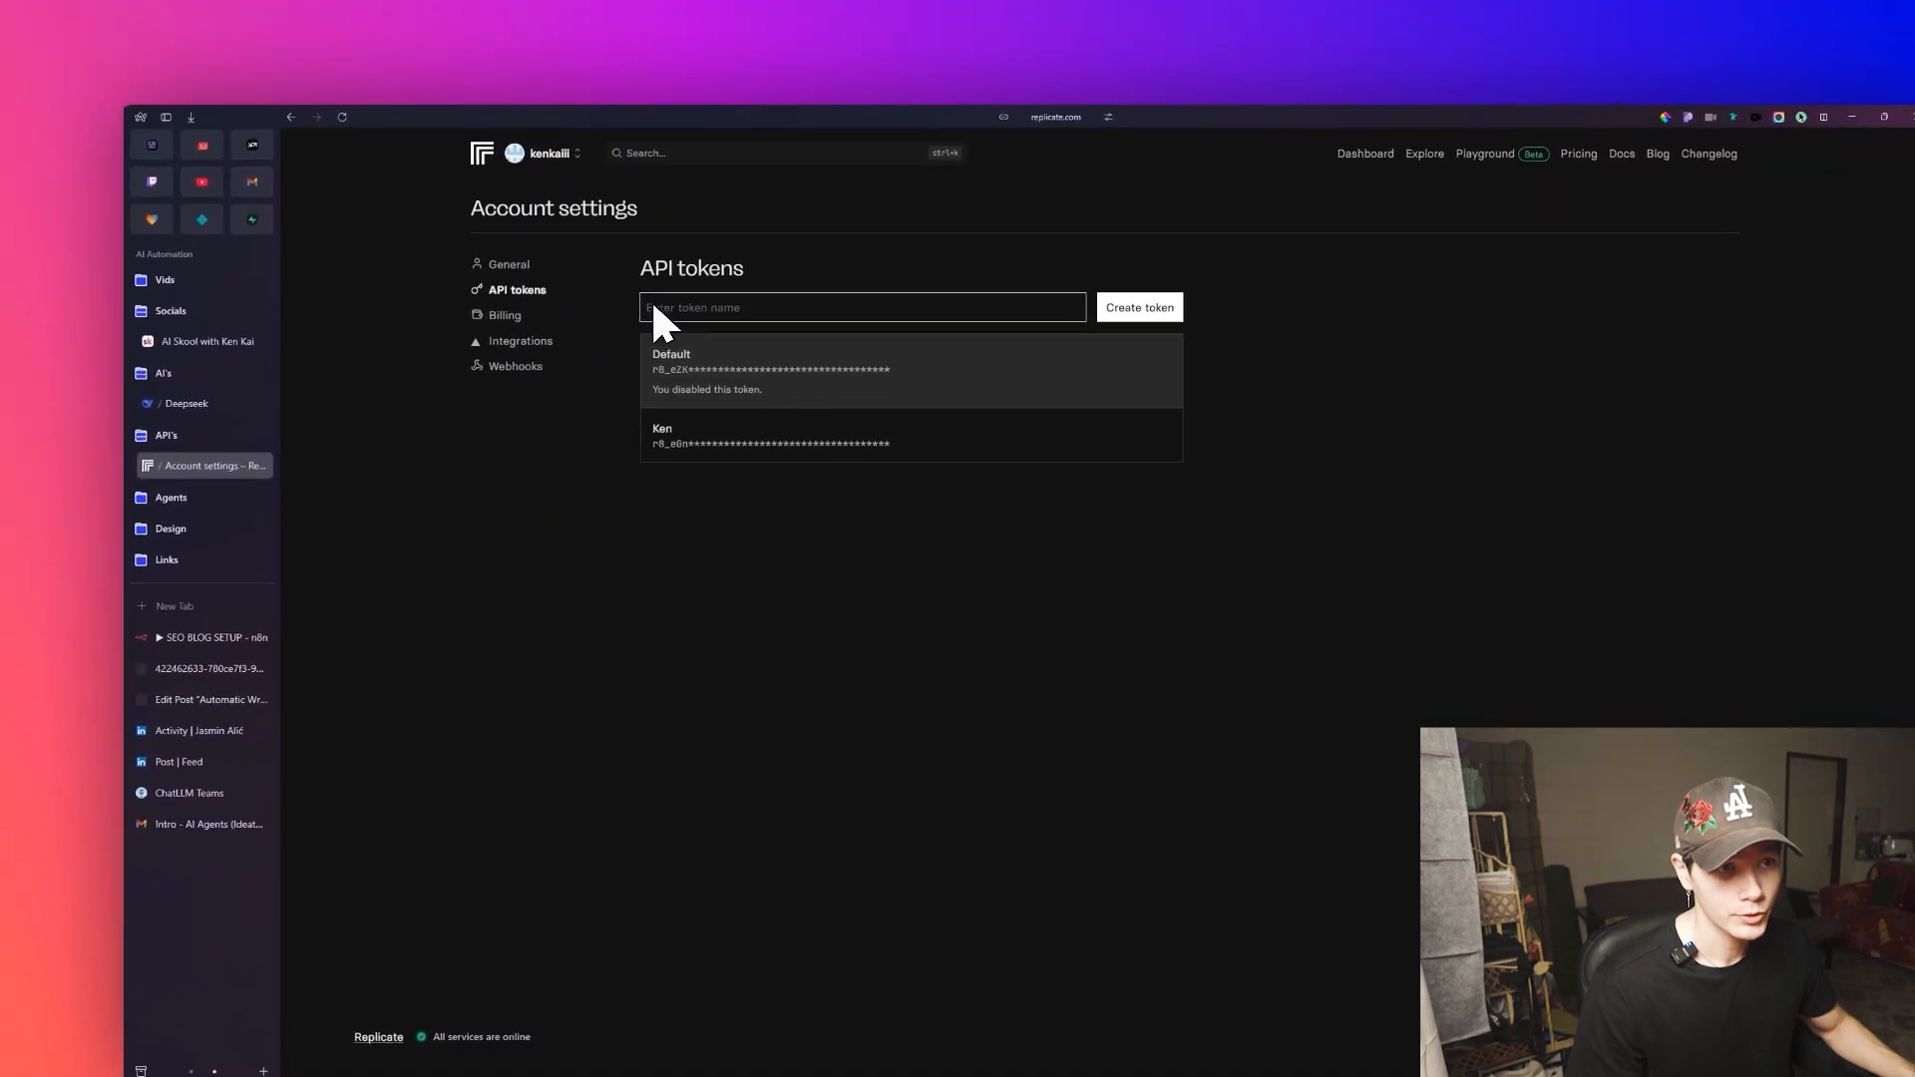
Open Replicate's API tokens settings through the account menu and activate the field for a new token's name.
click(575, 140)
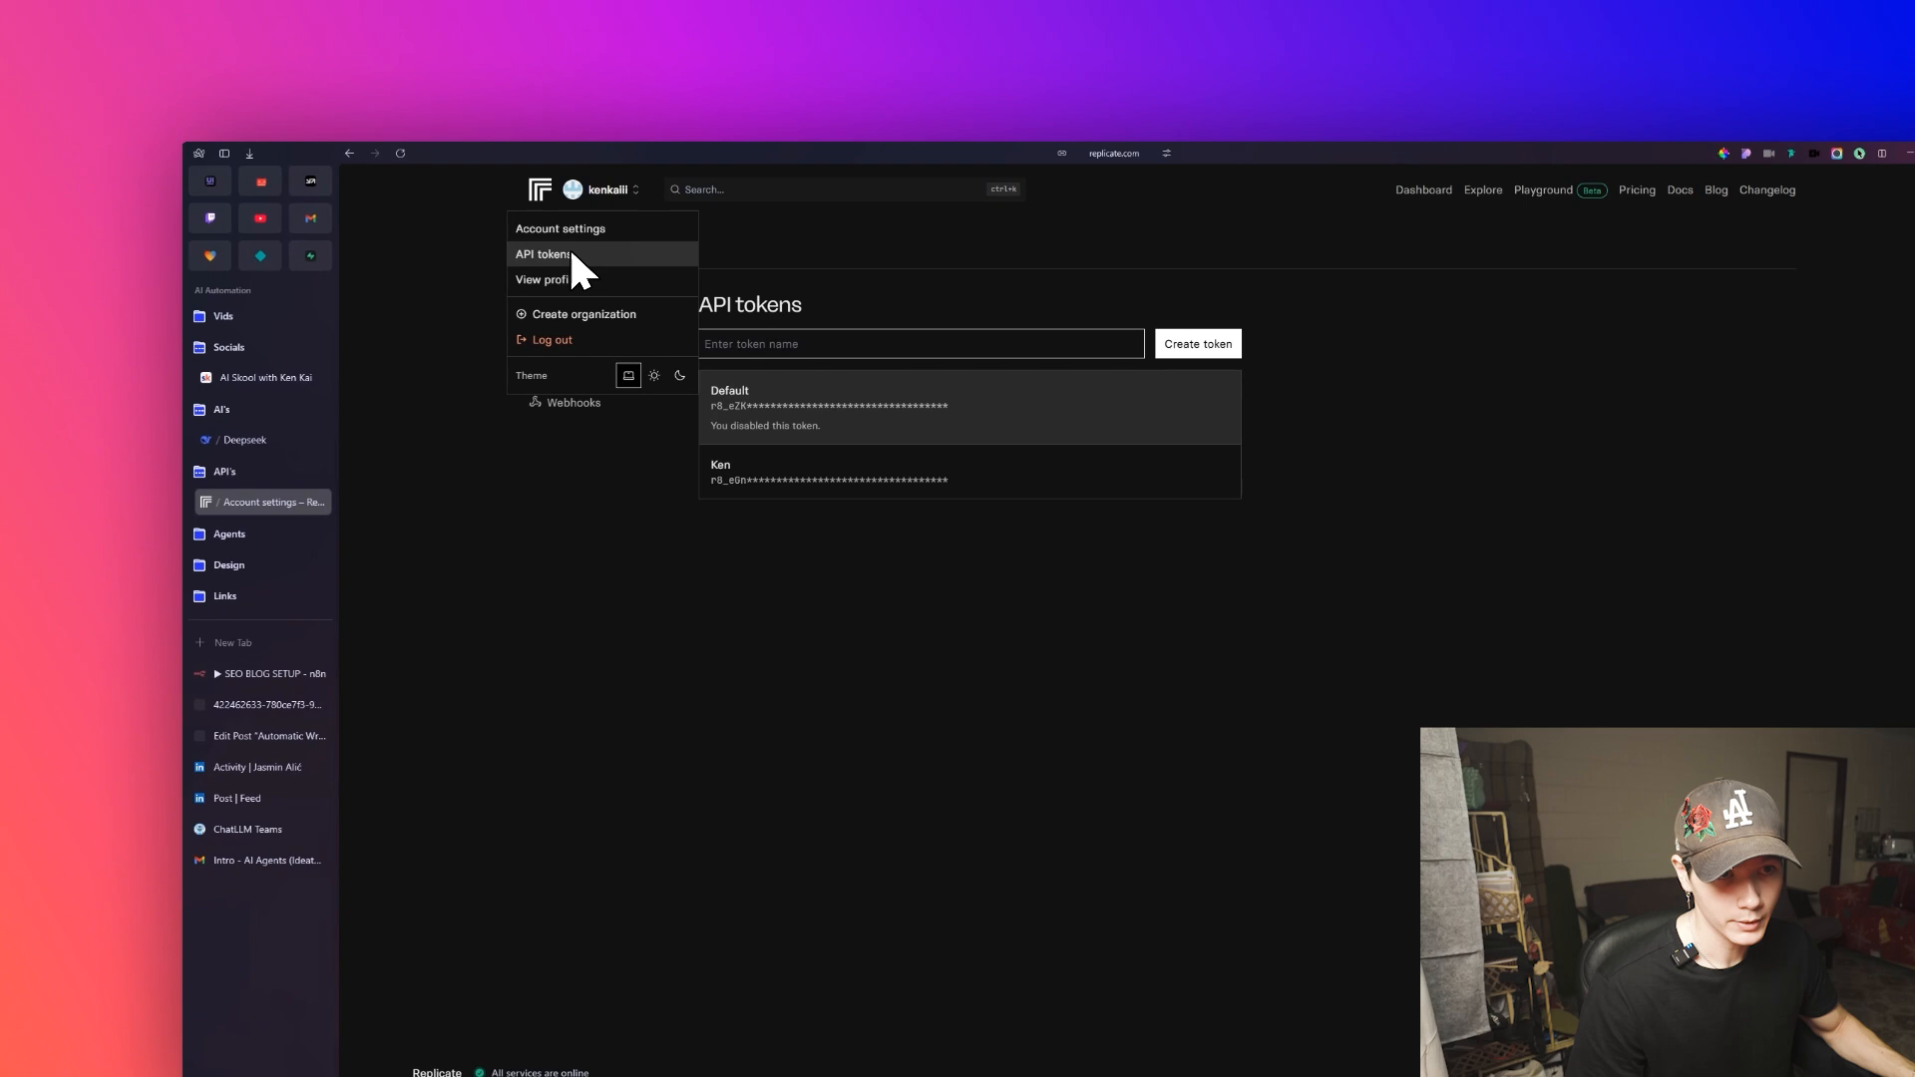
click(564, 254)
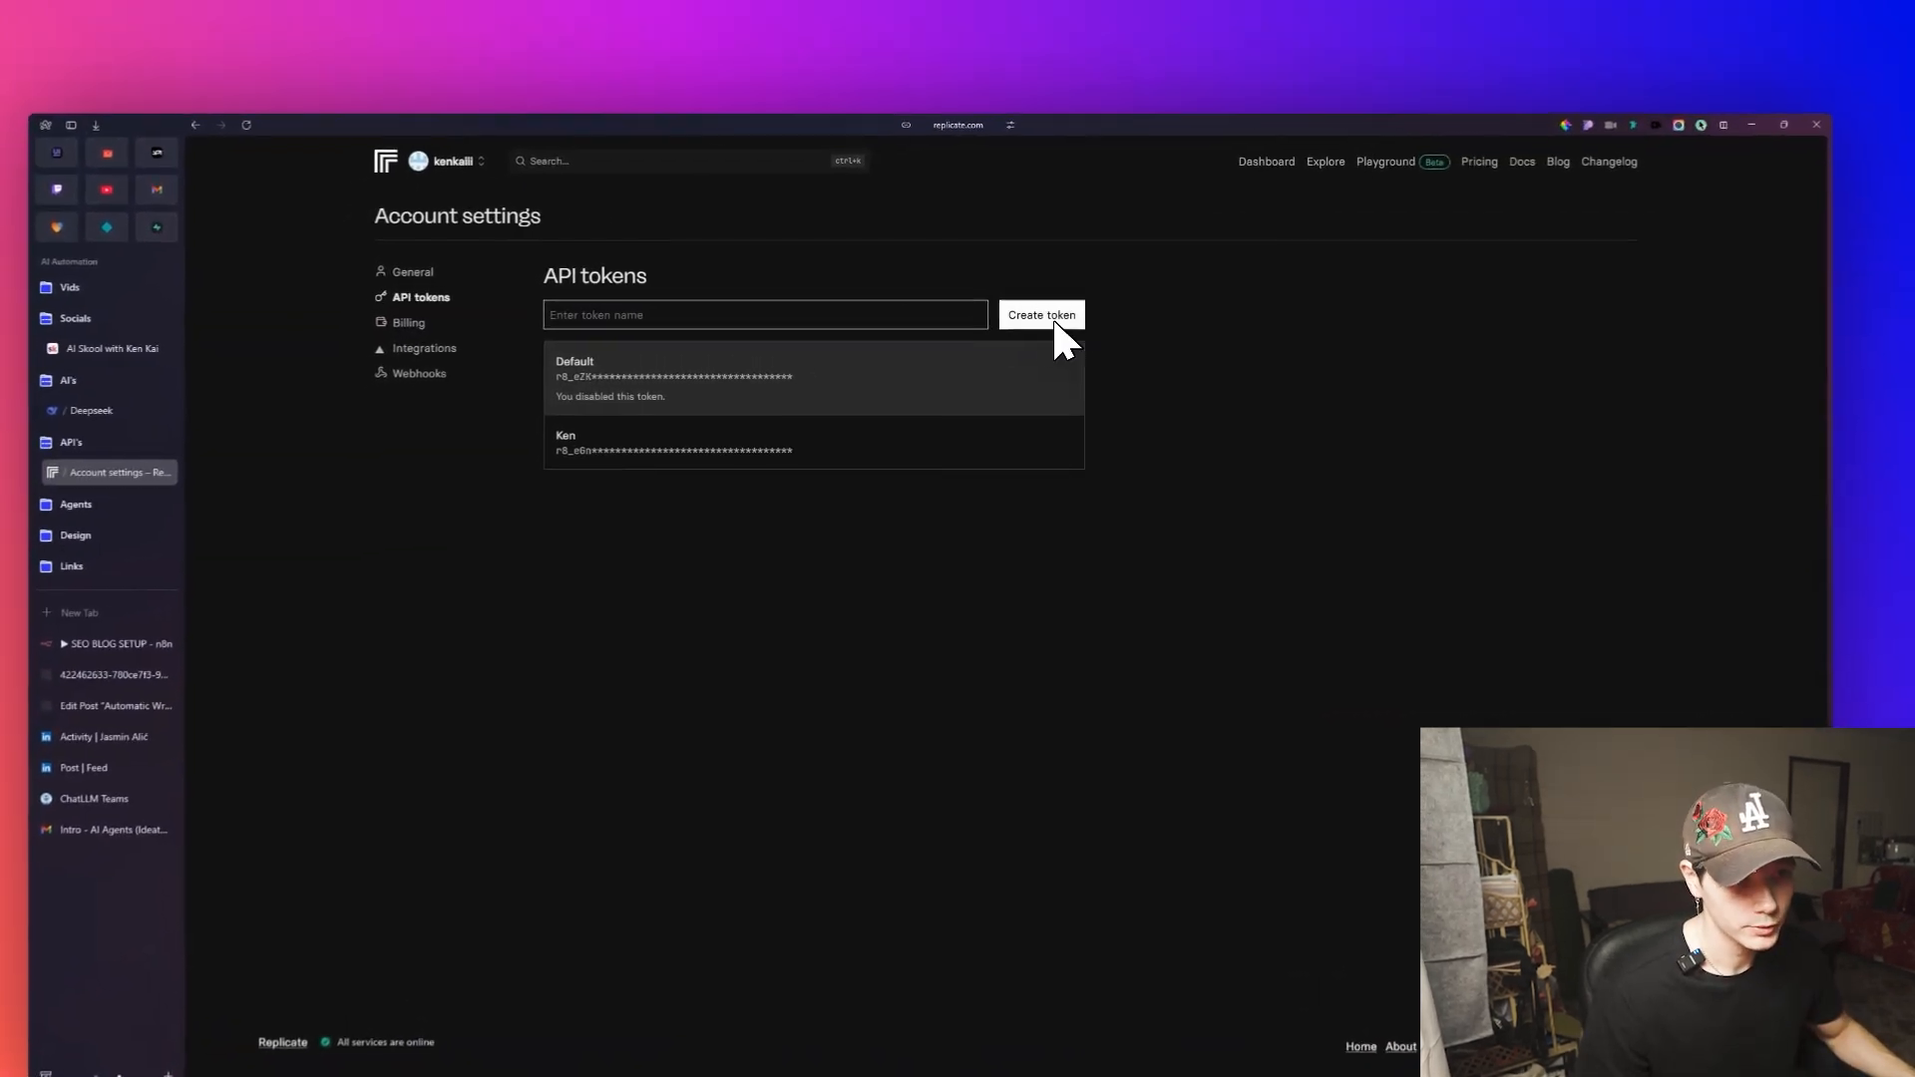
click(706, 317)
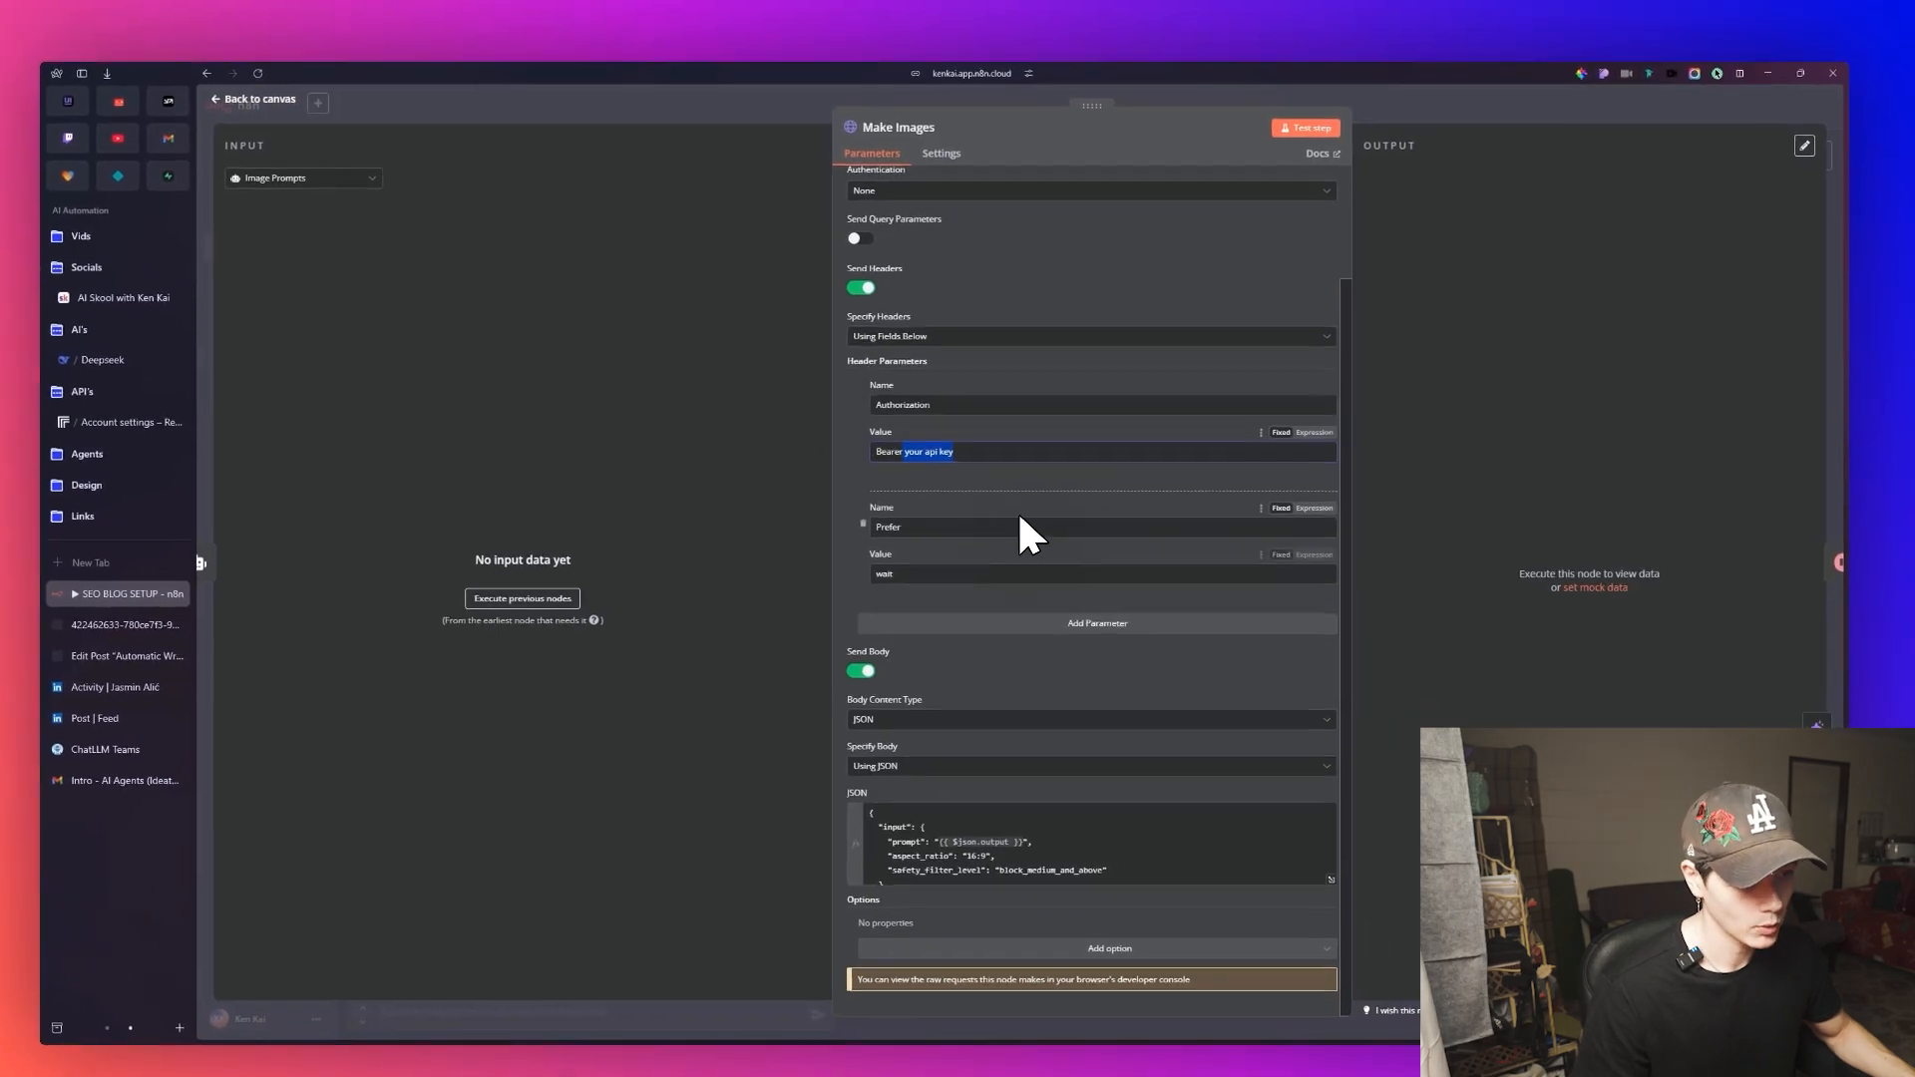
Clear the API key placeholder after Bearer in the Authorization header, examine the JSON request body, and return to the canvas.
drag(959, 453, 910, 453)
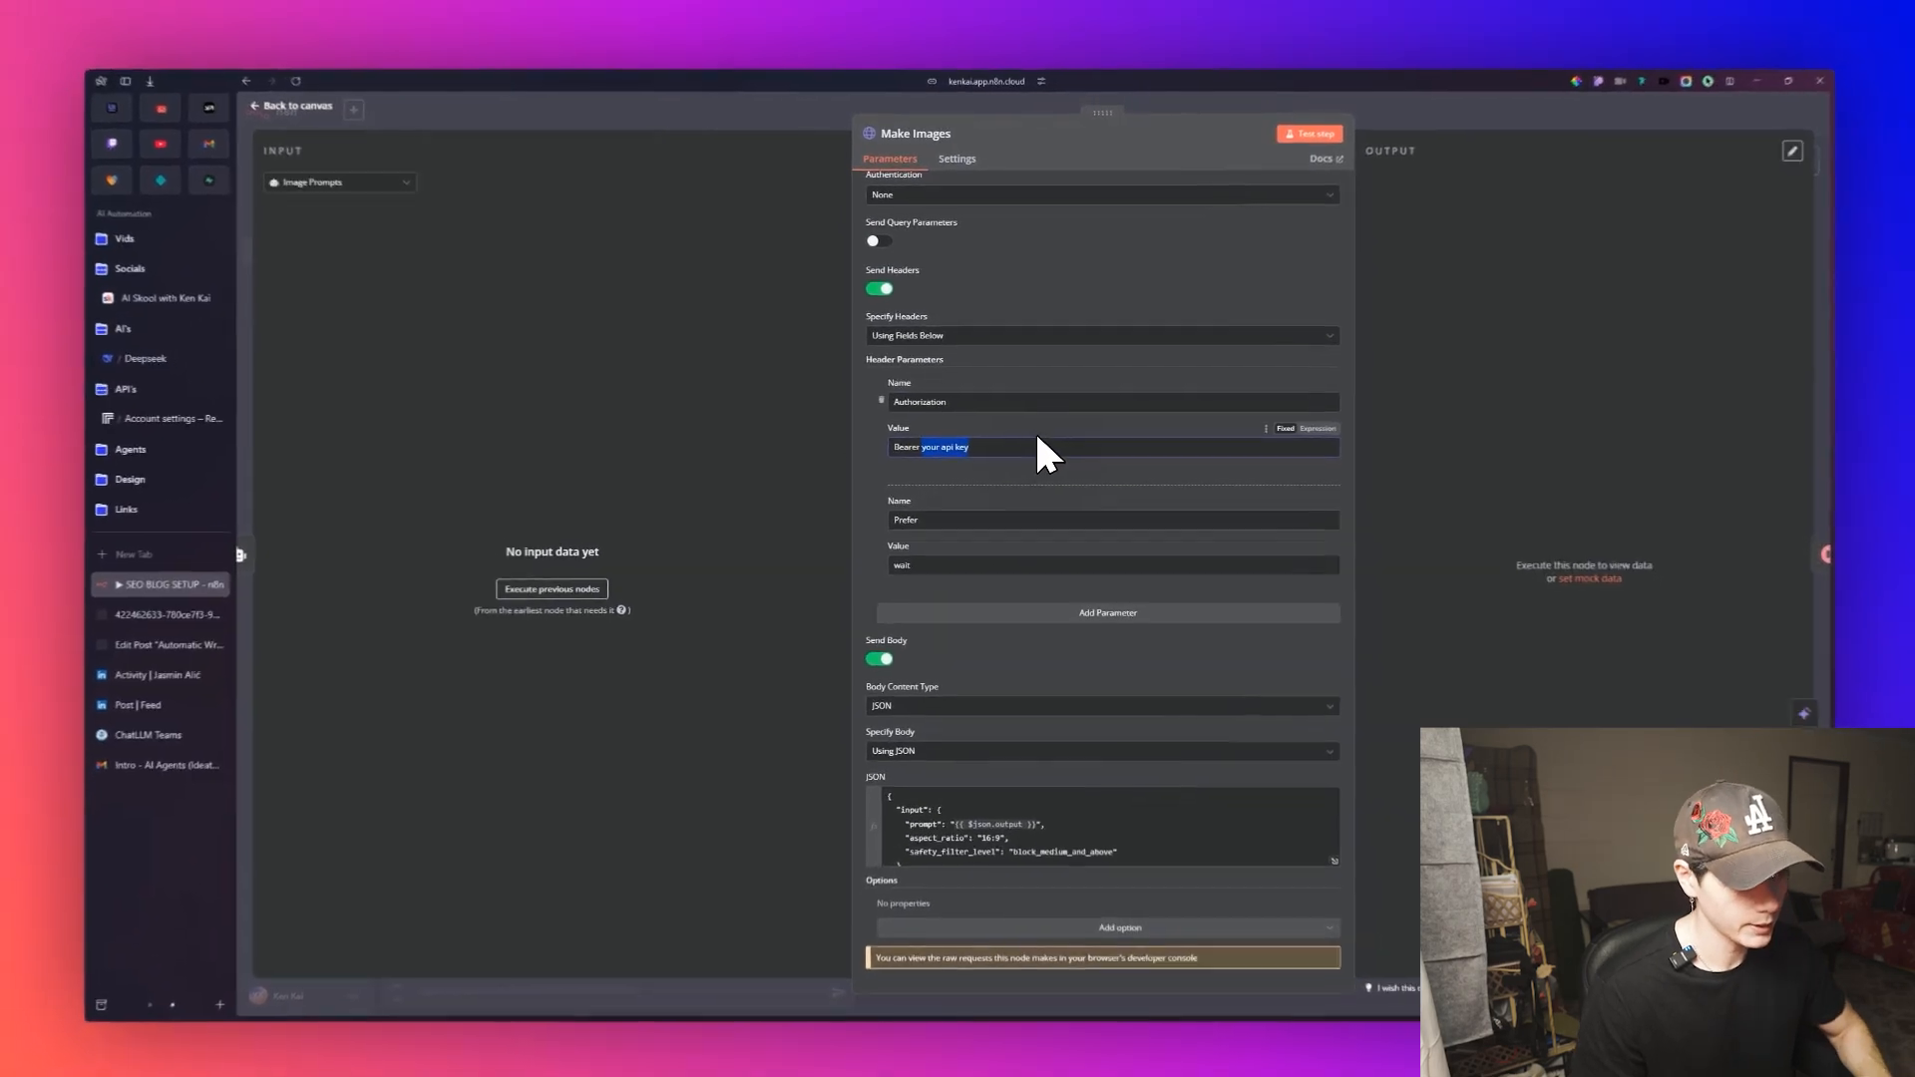
key(BackSpace)
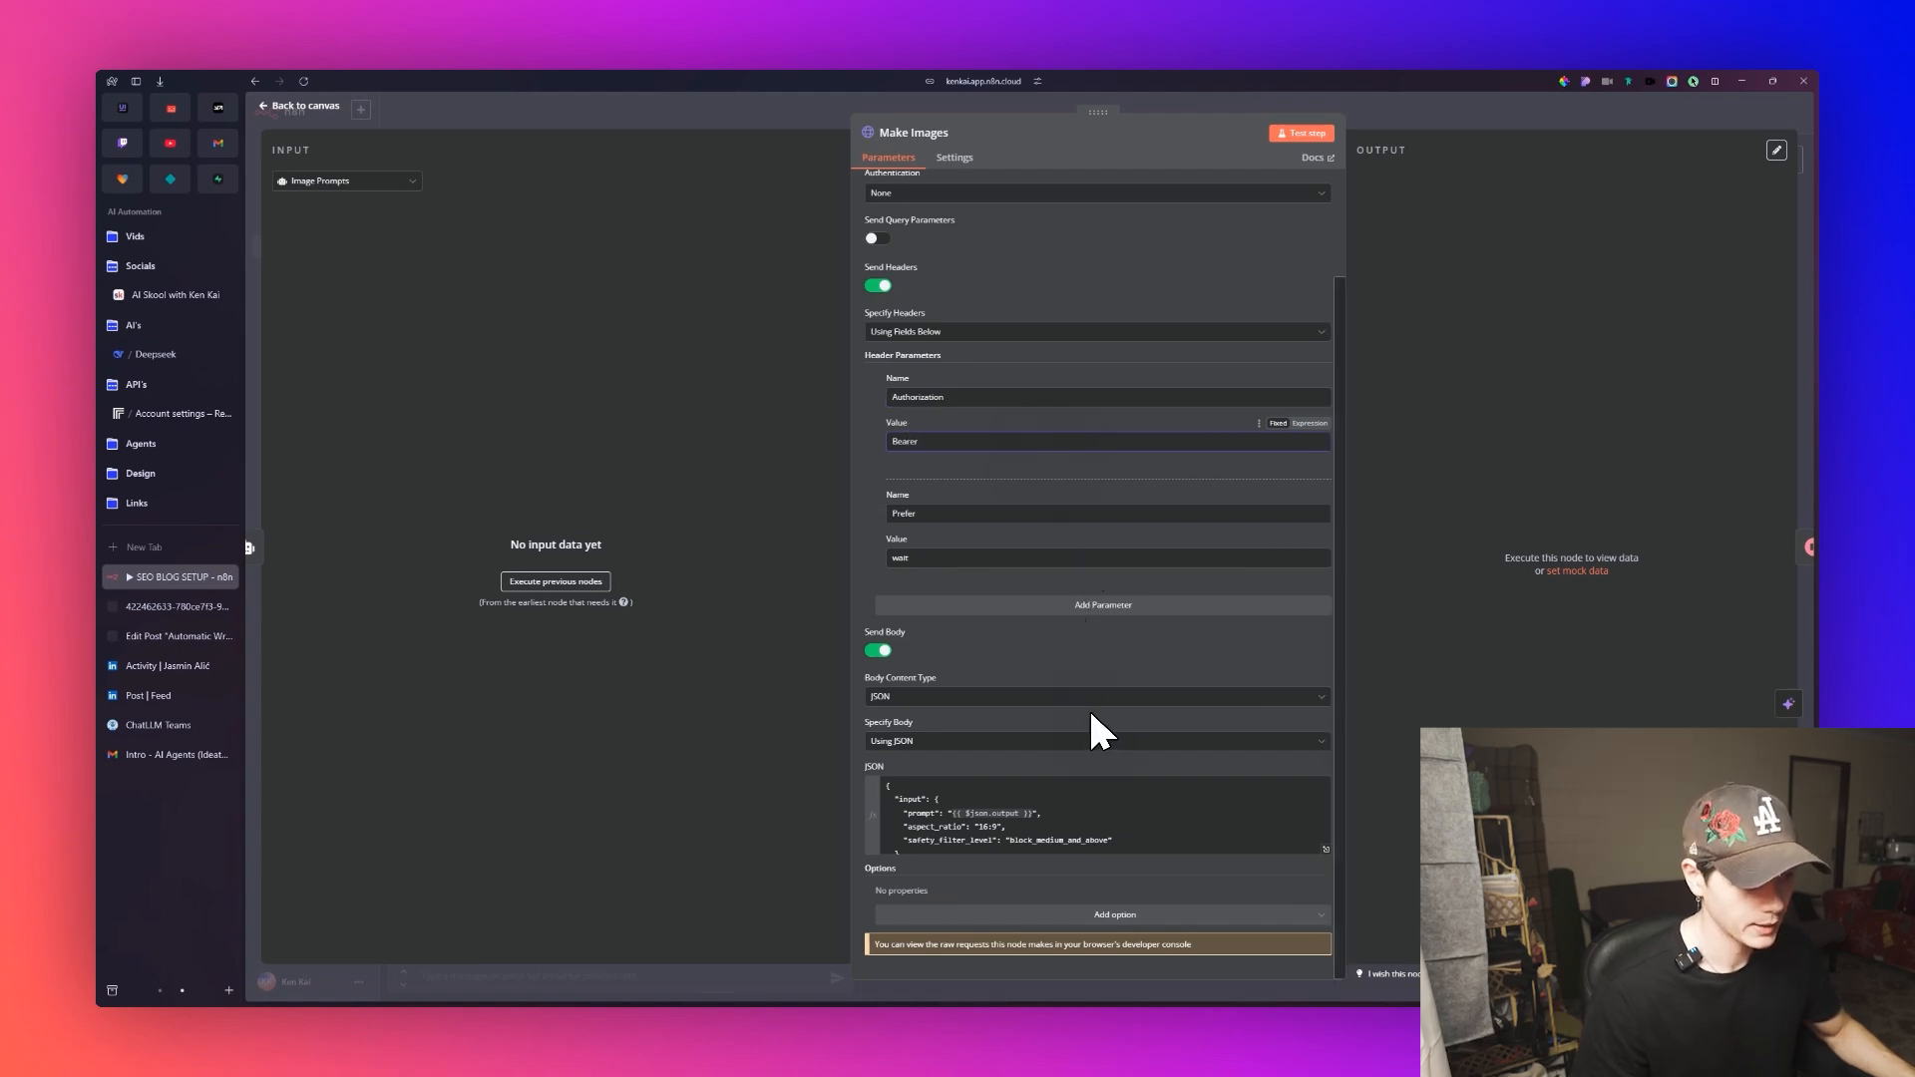
click(1000, 813)
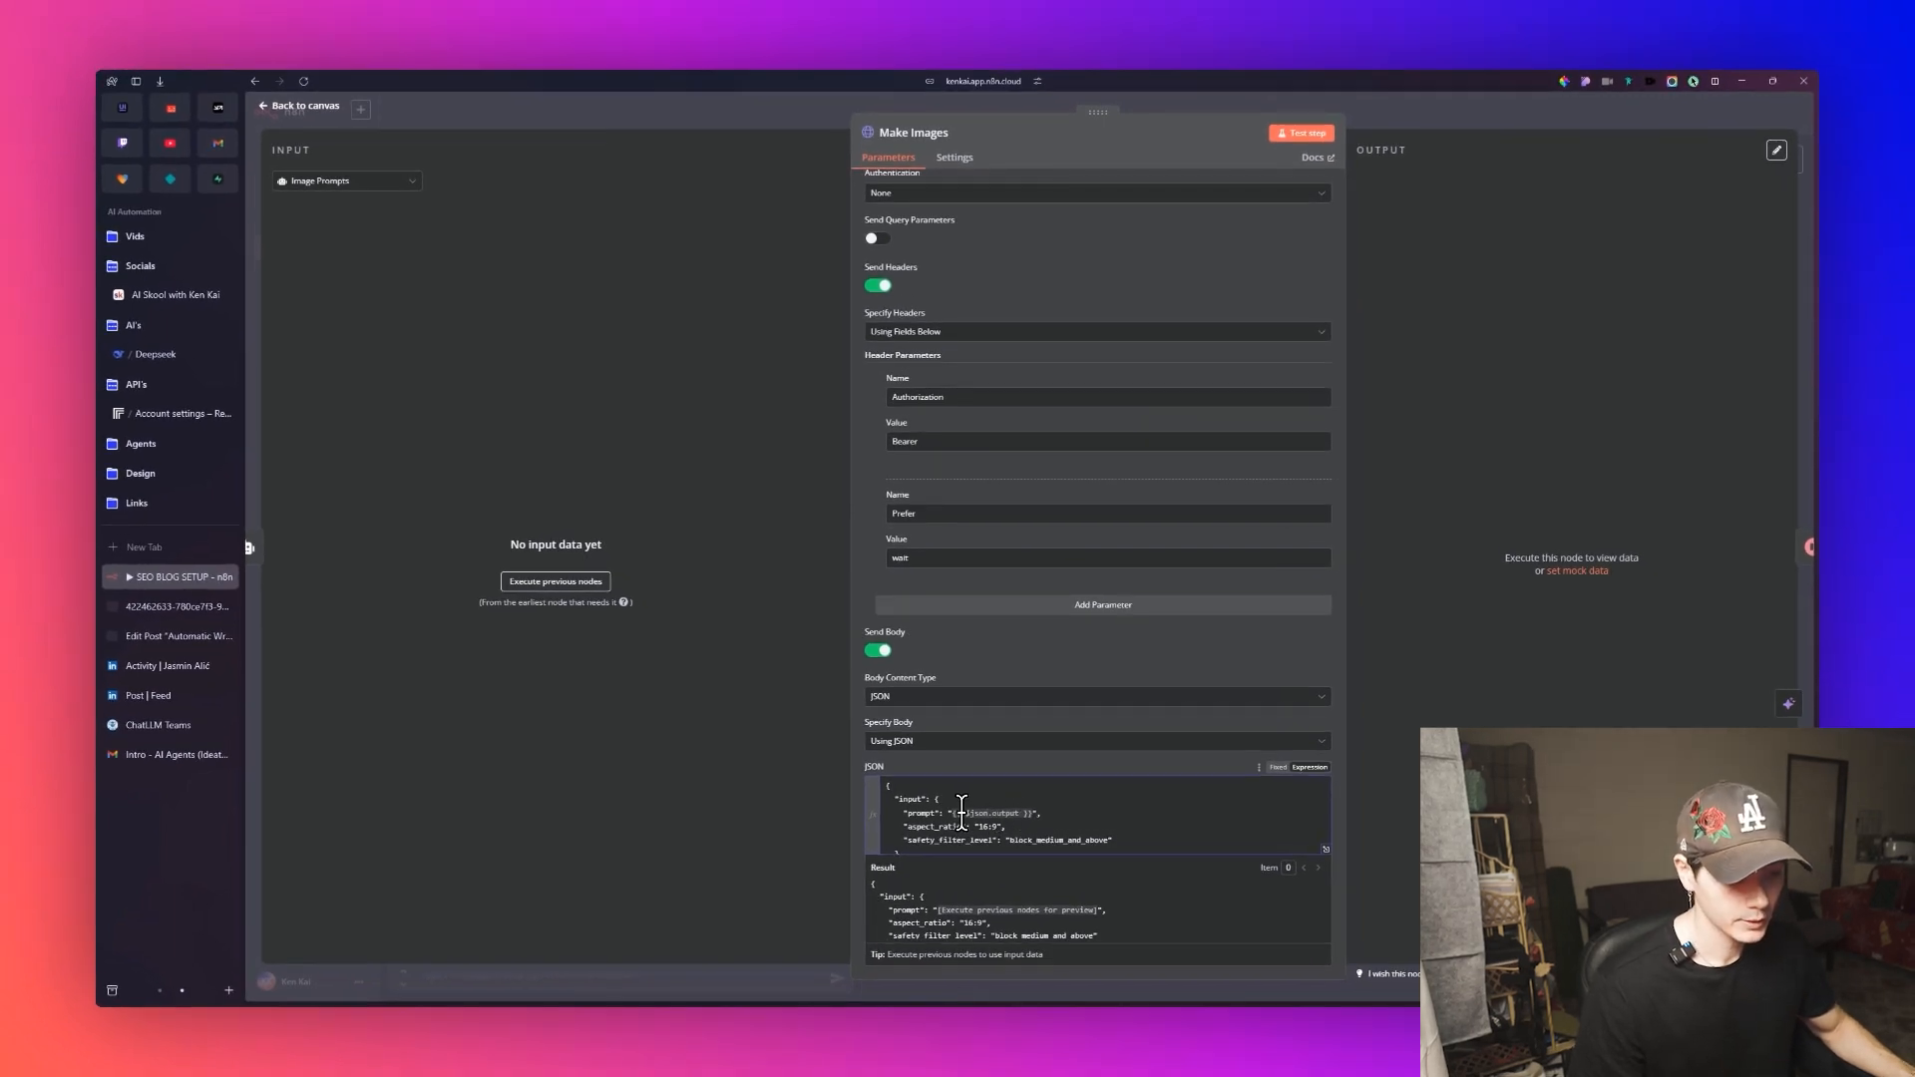
key(Escape)
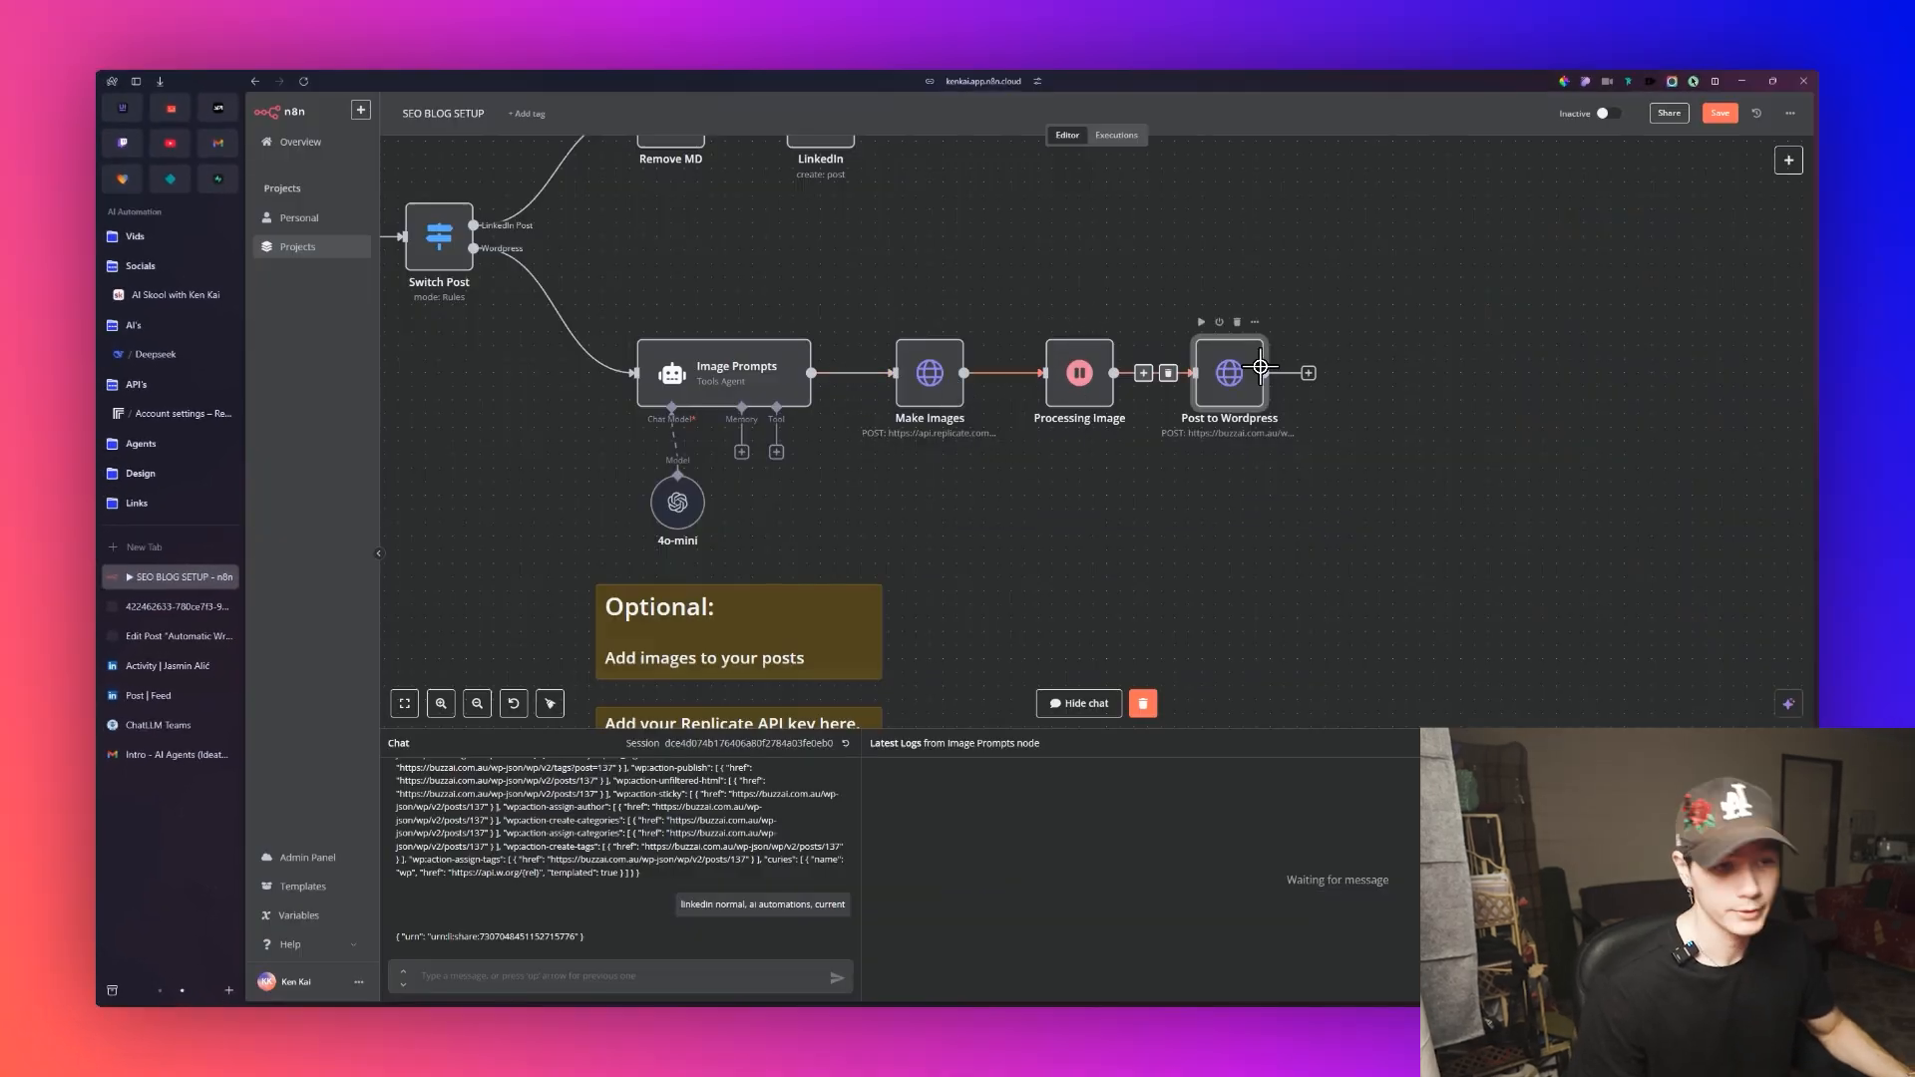
Switch to Supabase and open the blog_structure table in the Table Editor.
scroll(1065, 524, down, 5)
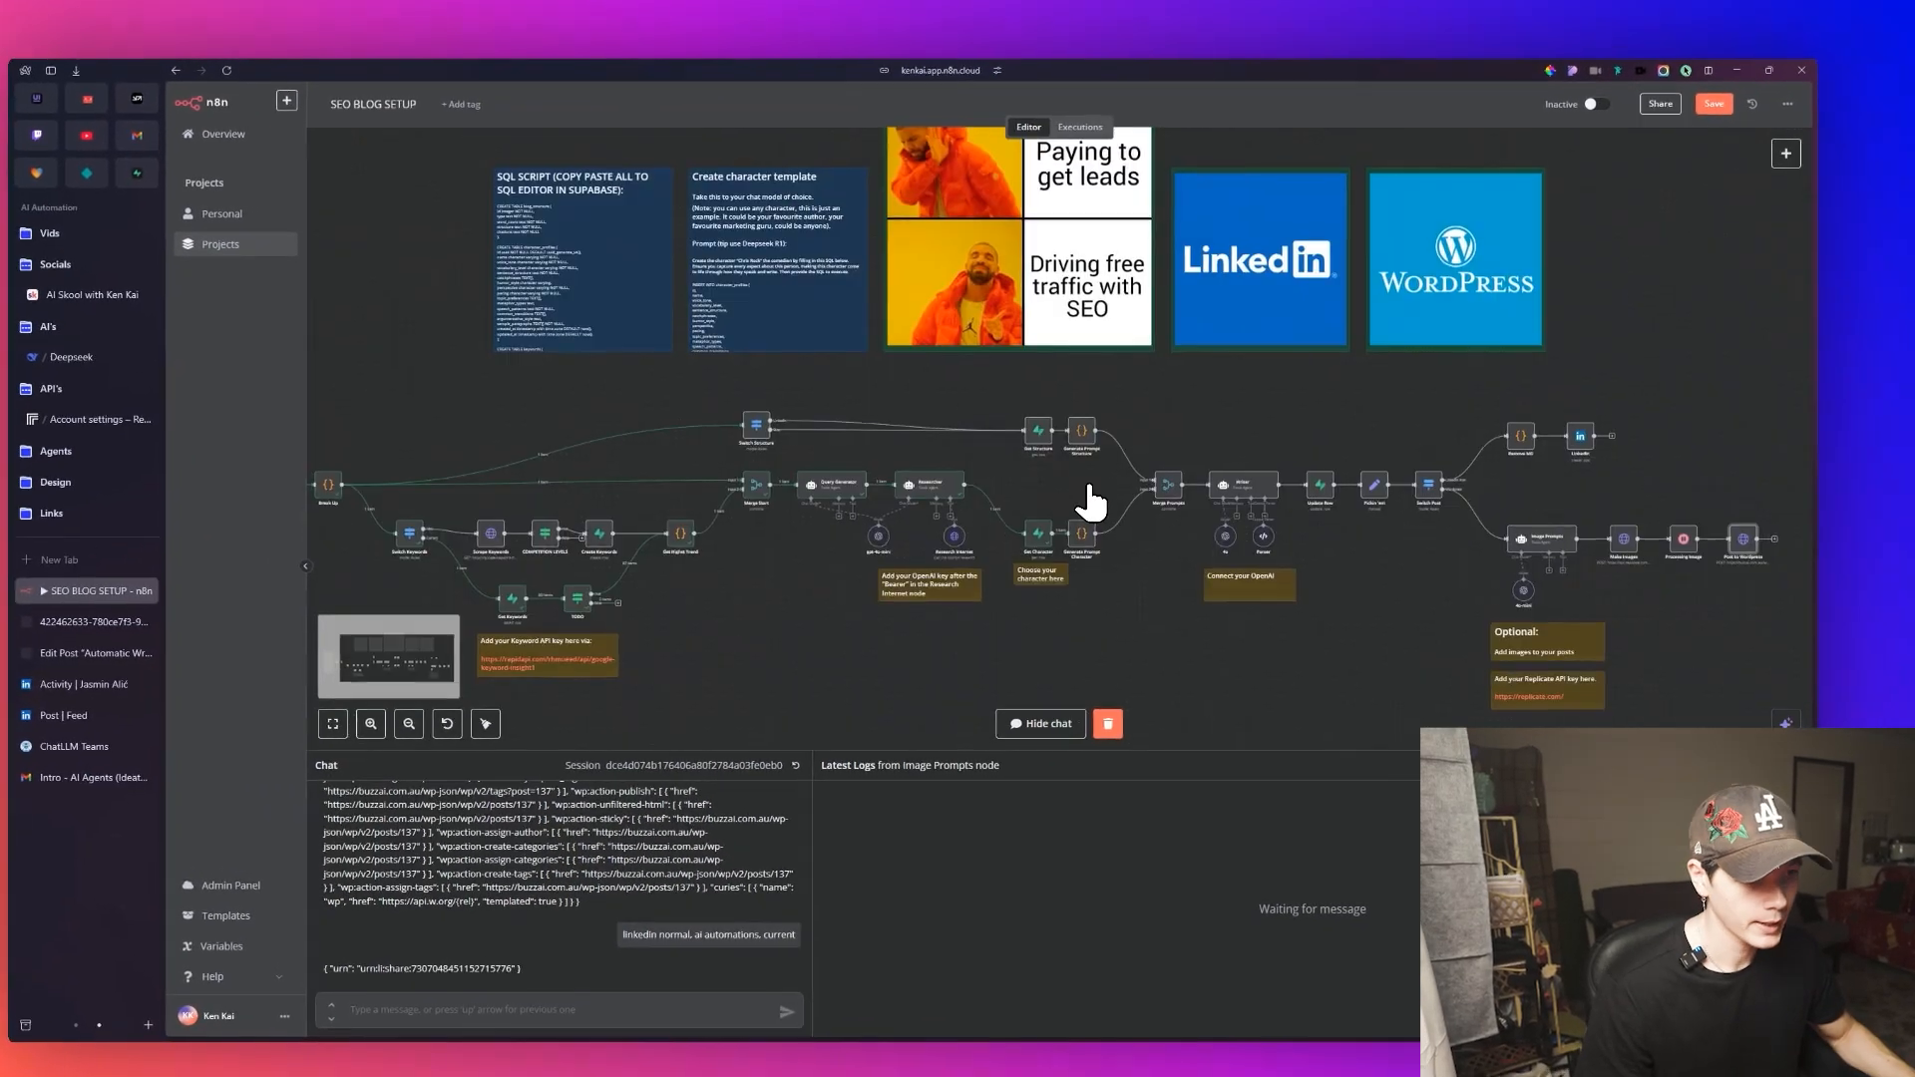
scroll(1090, 501, up, 5)
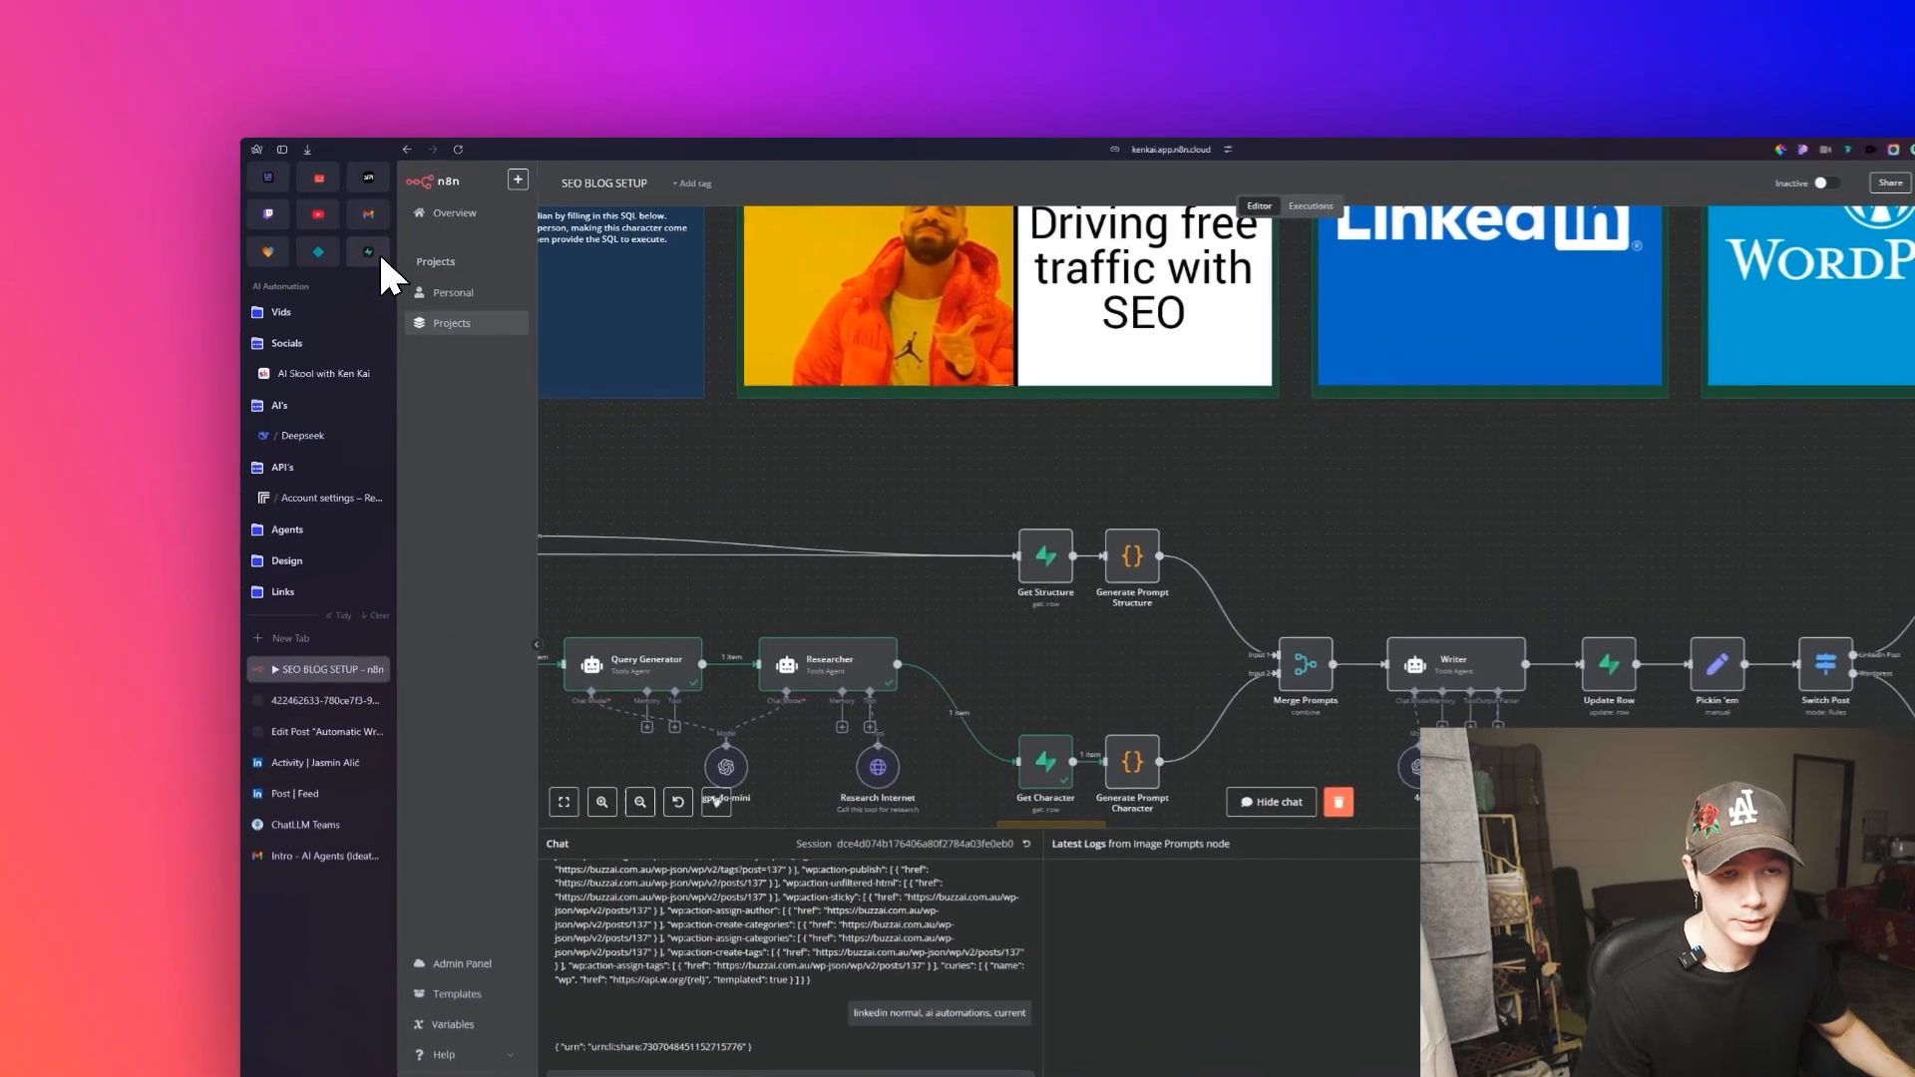
click(218, 178)
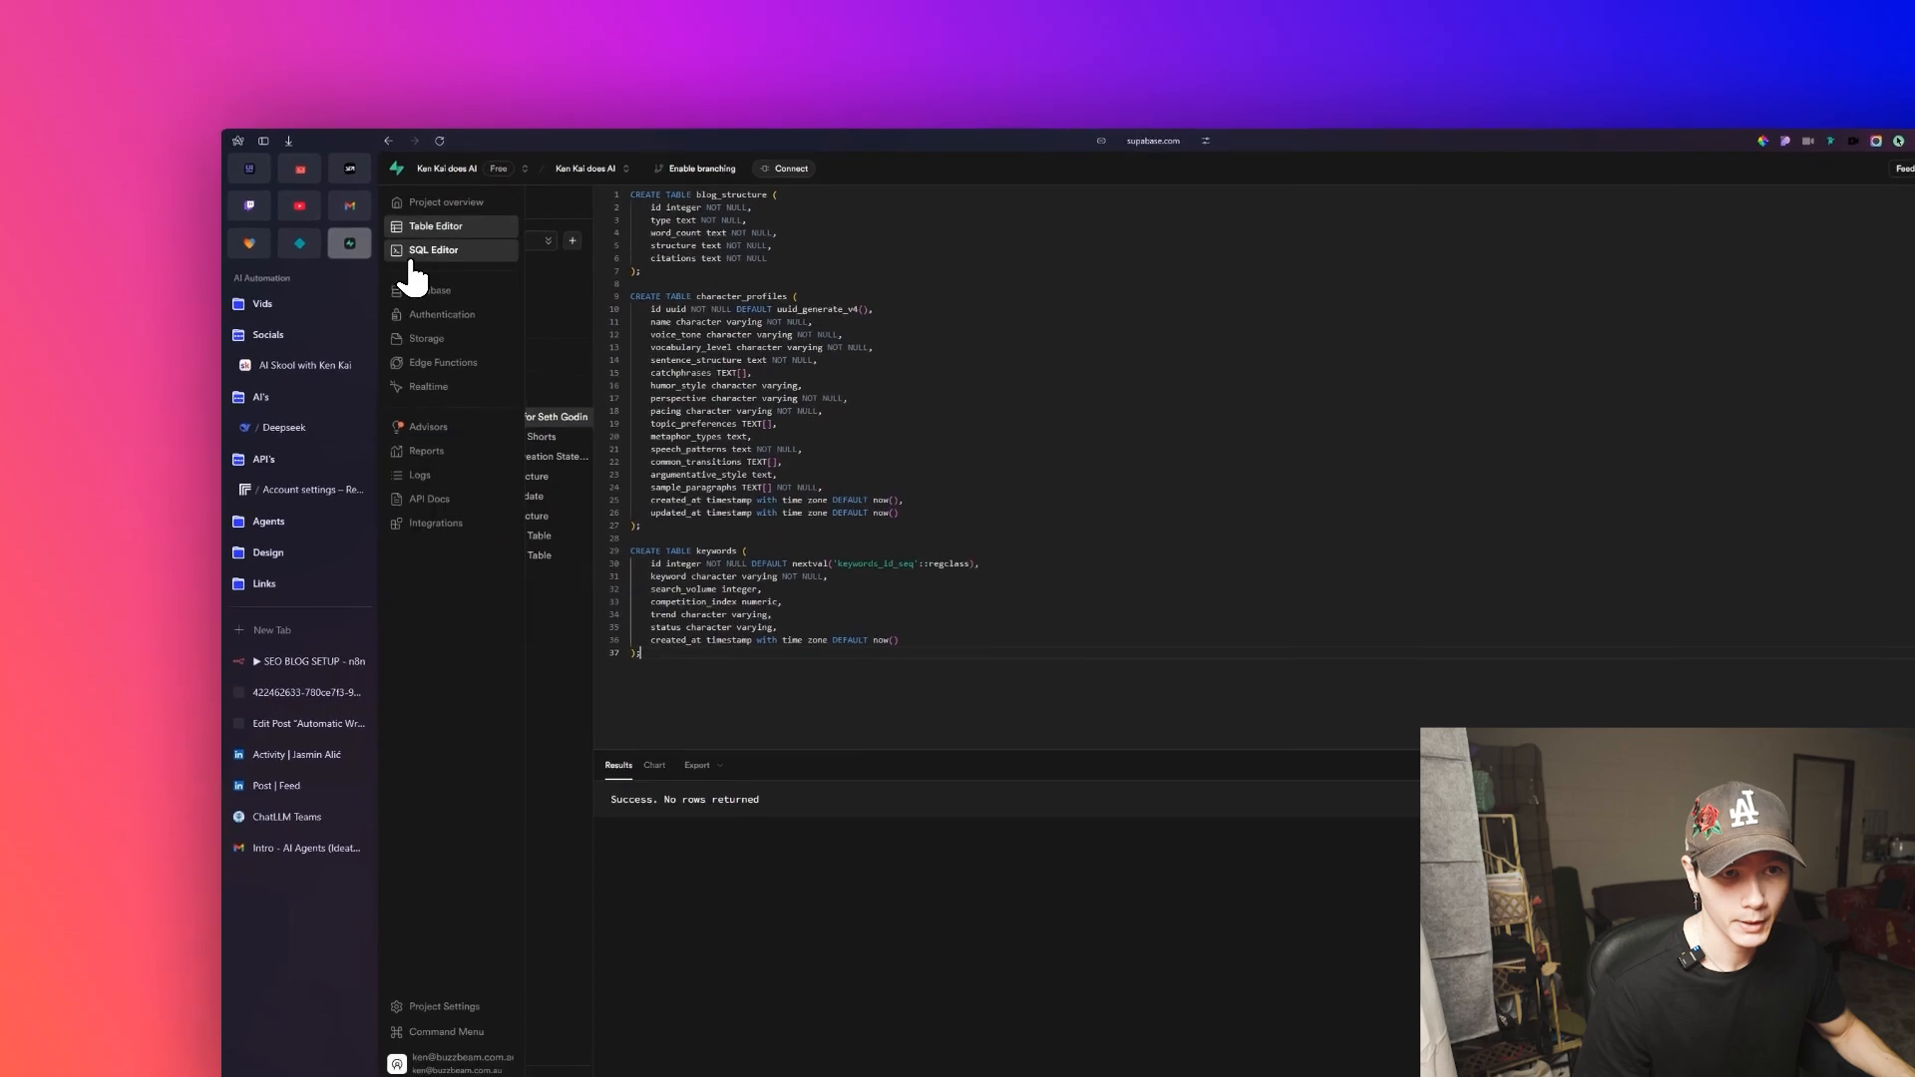
click(417, 237)
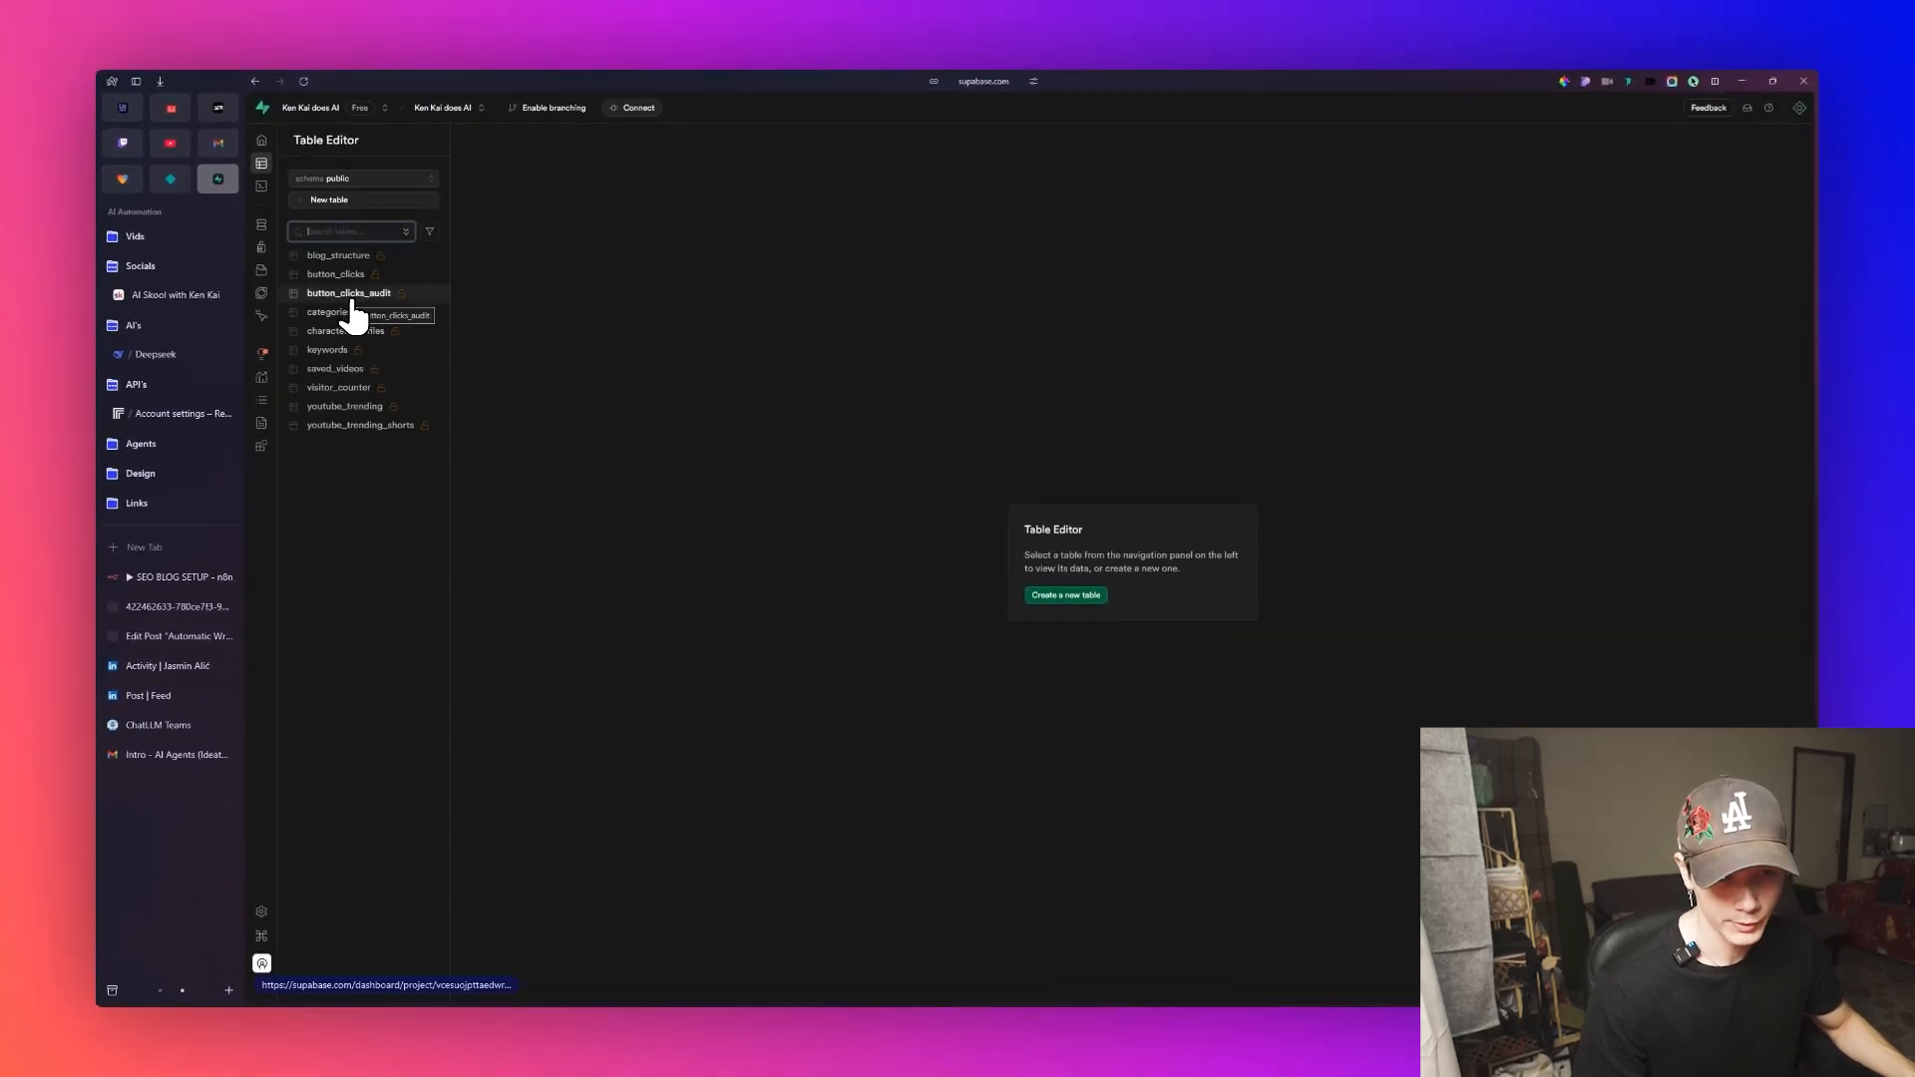
click(348, 258)
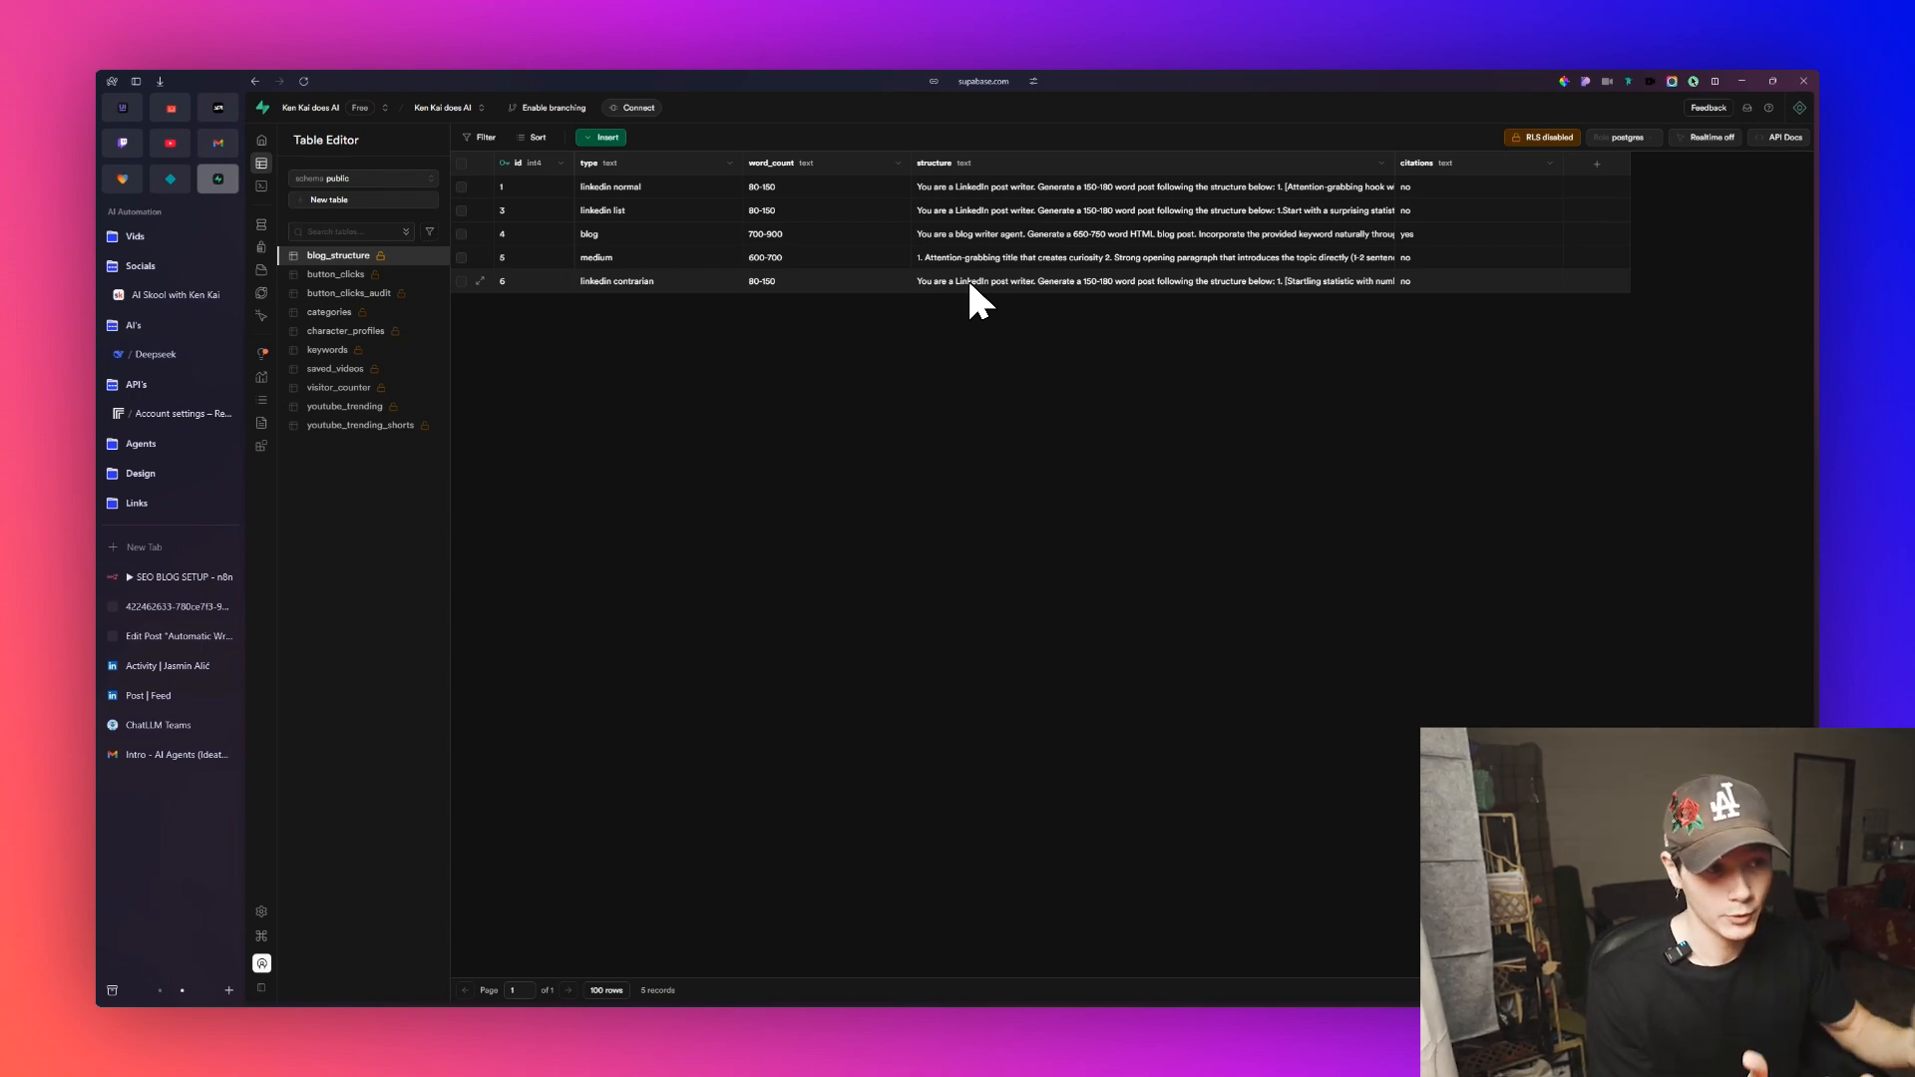
Expand the blog row's structure prompt in the blog_structure table, examine its section and HTML tag instructions, and close it.
double_click(983, 235)
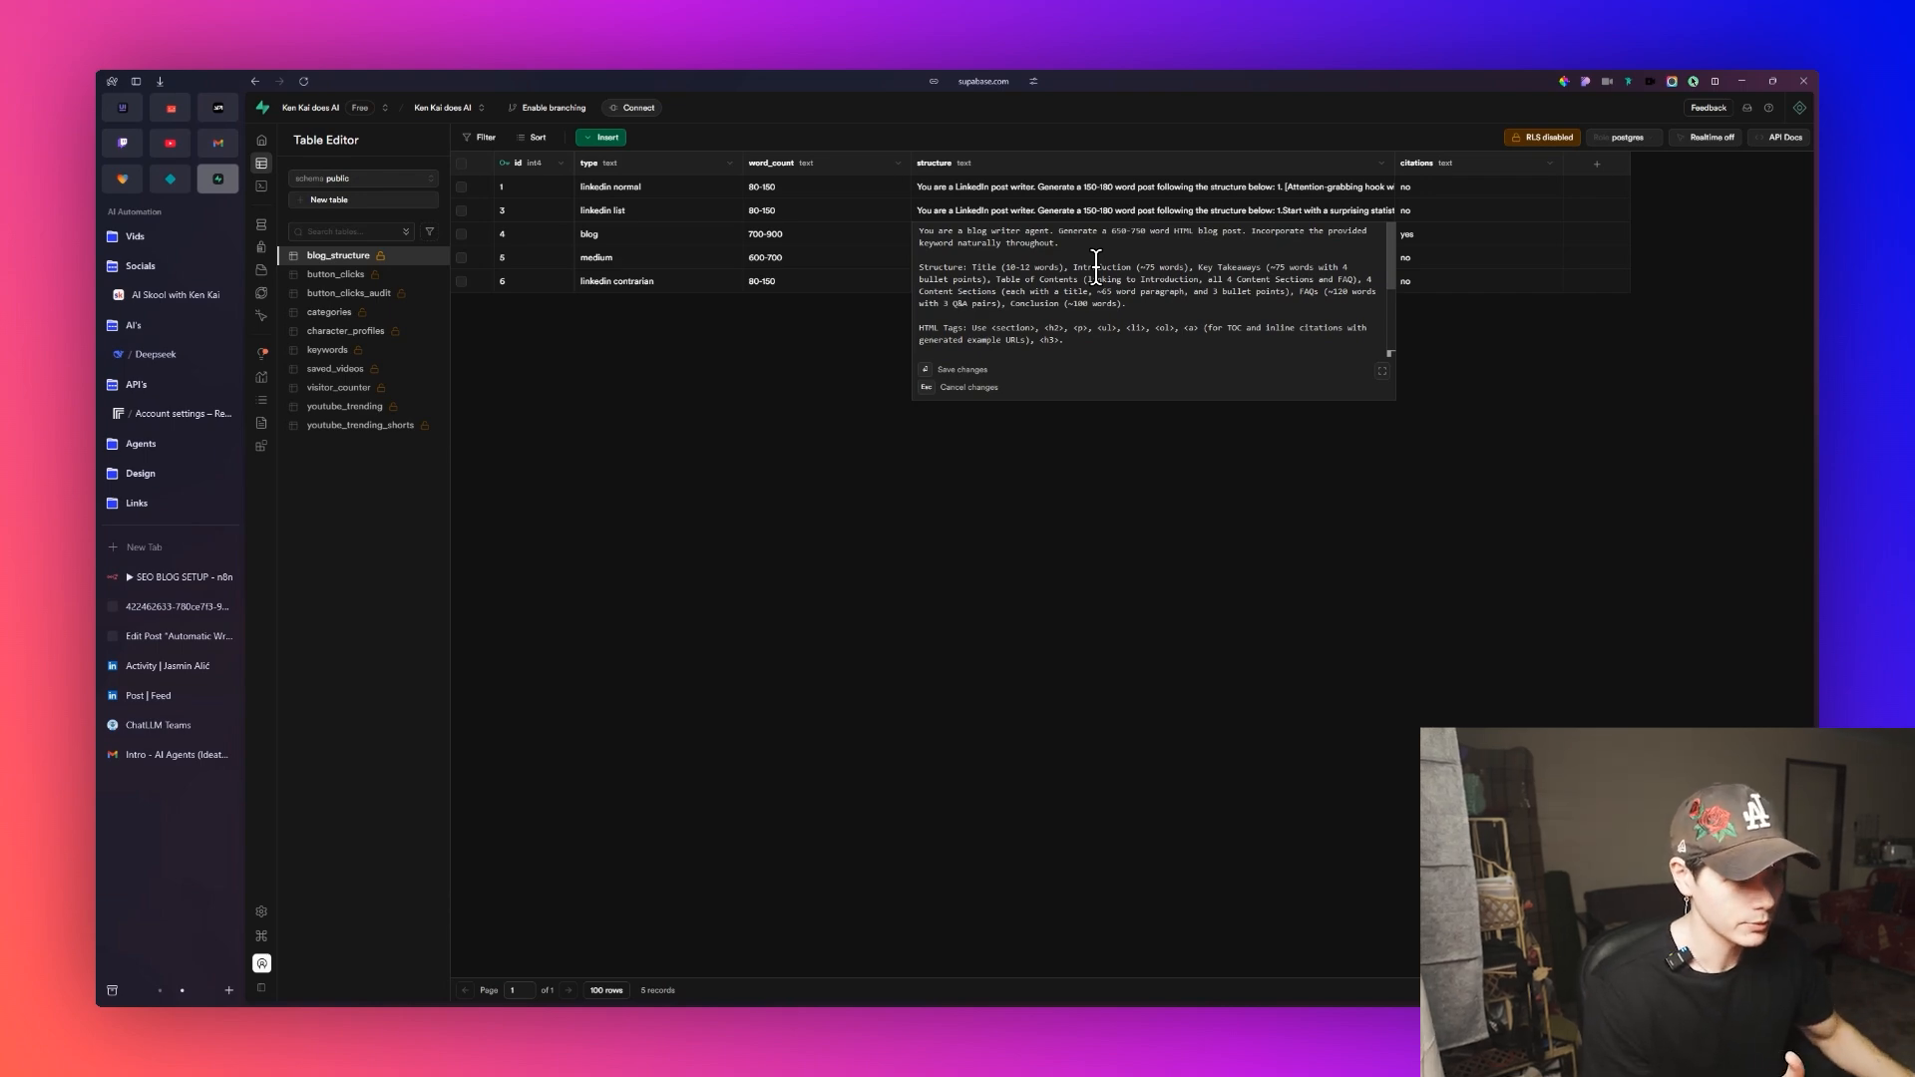
key(Escape)
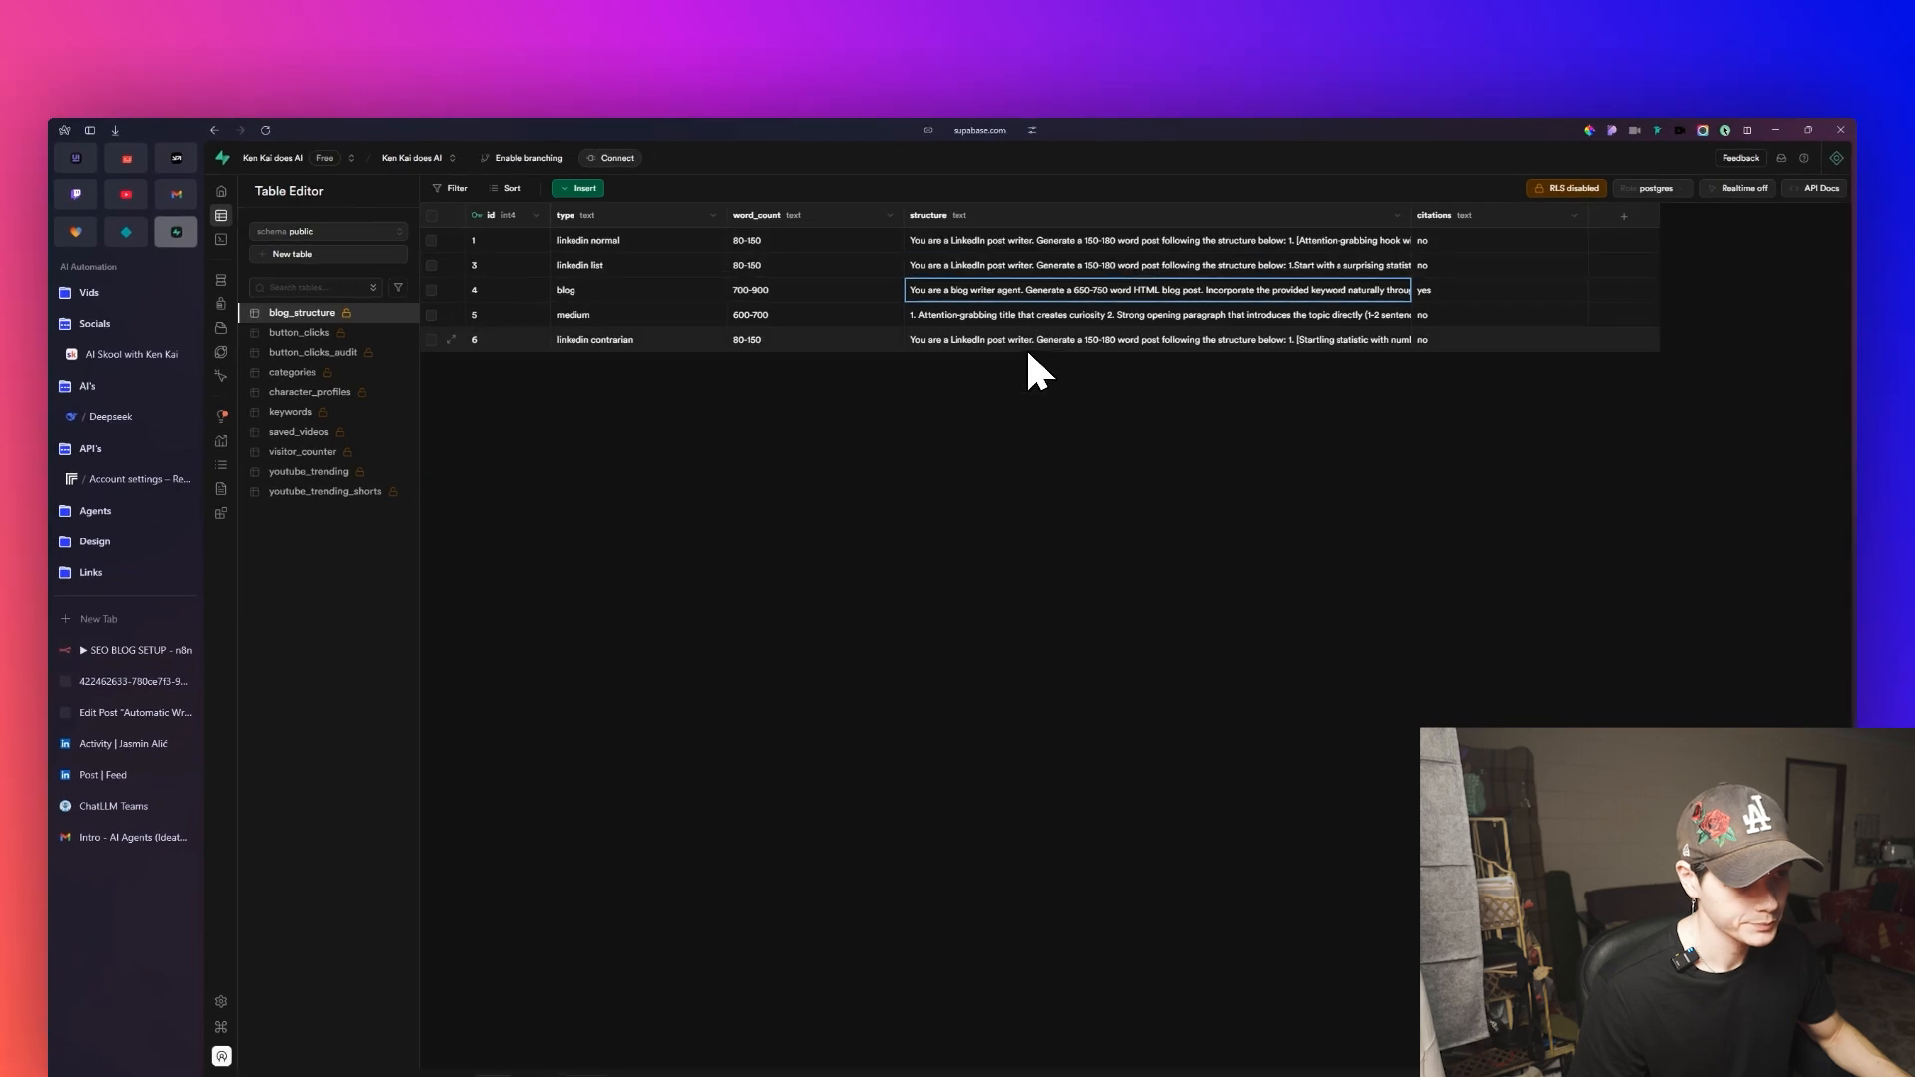
double_click(1108, 307)
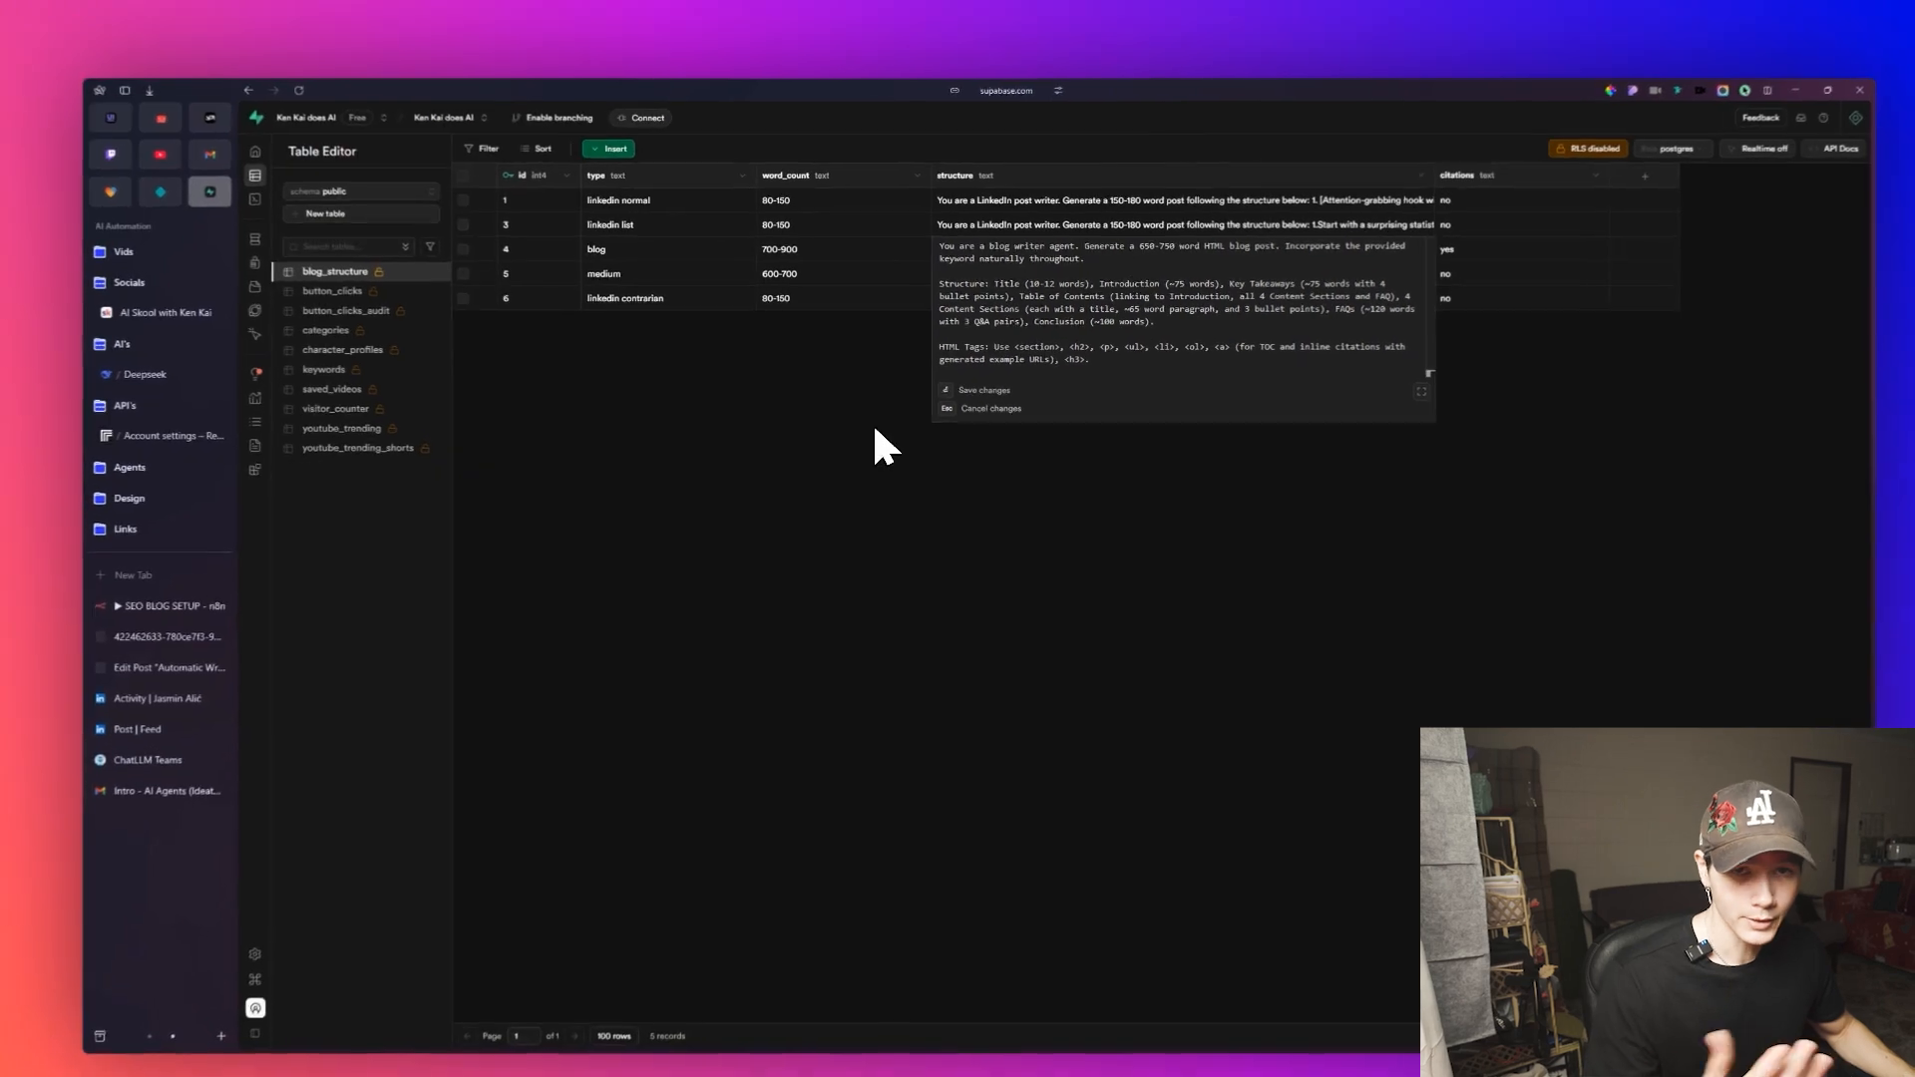
click(850, 457)
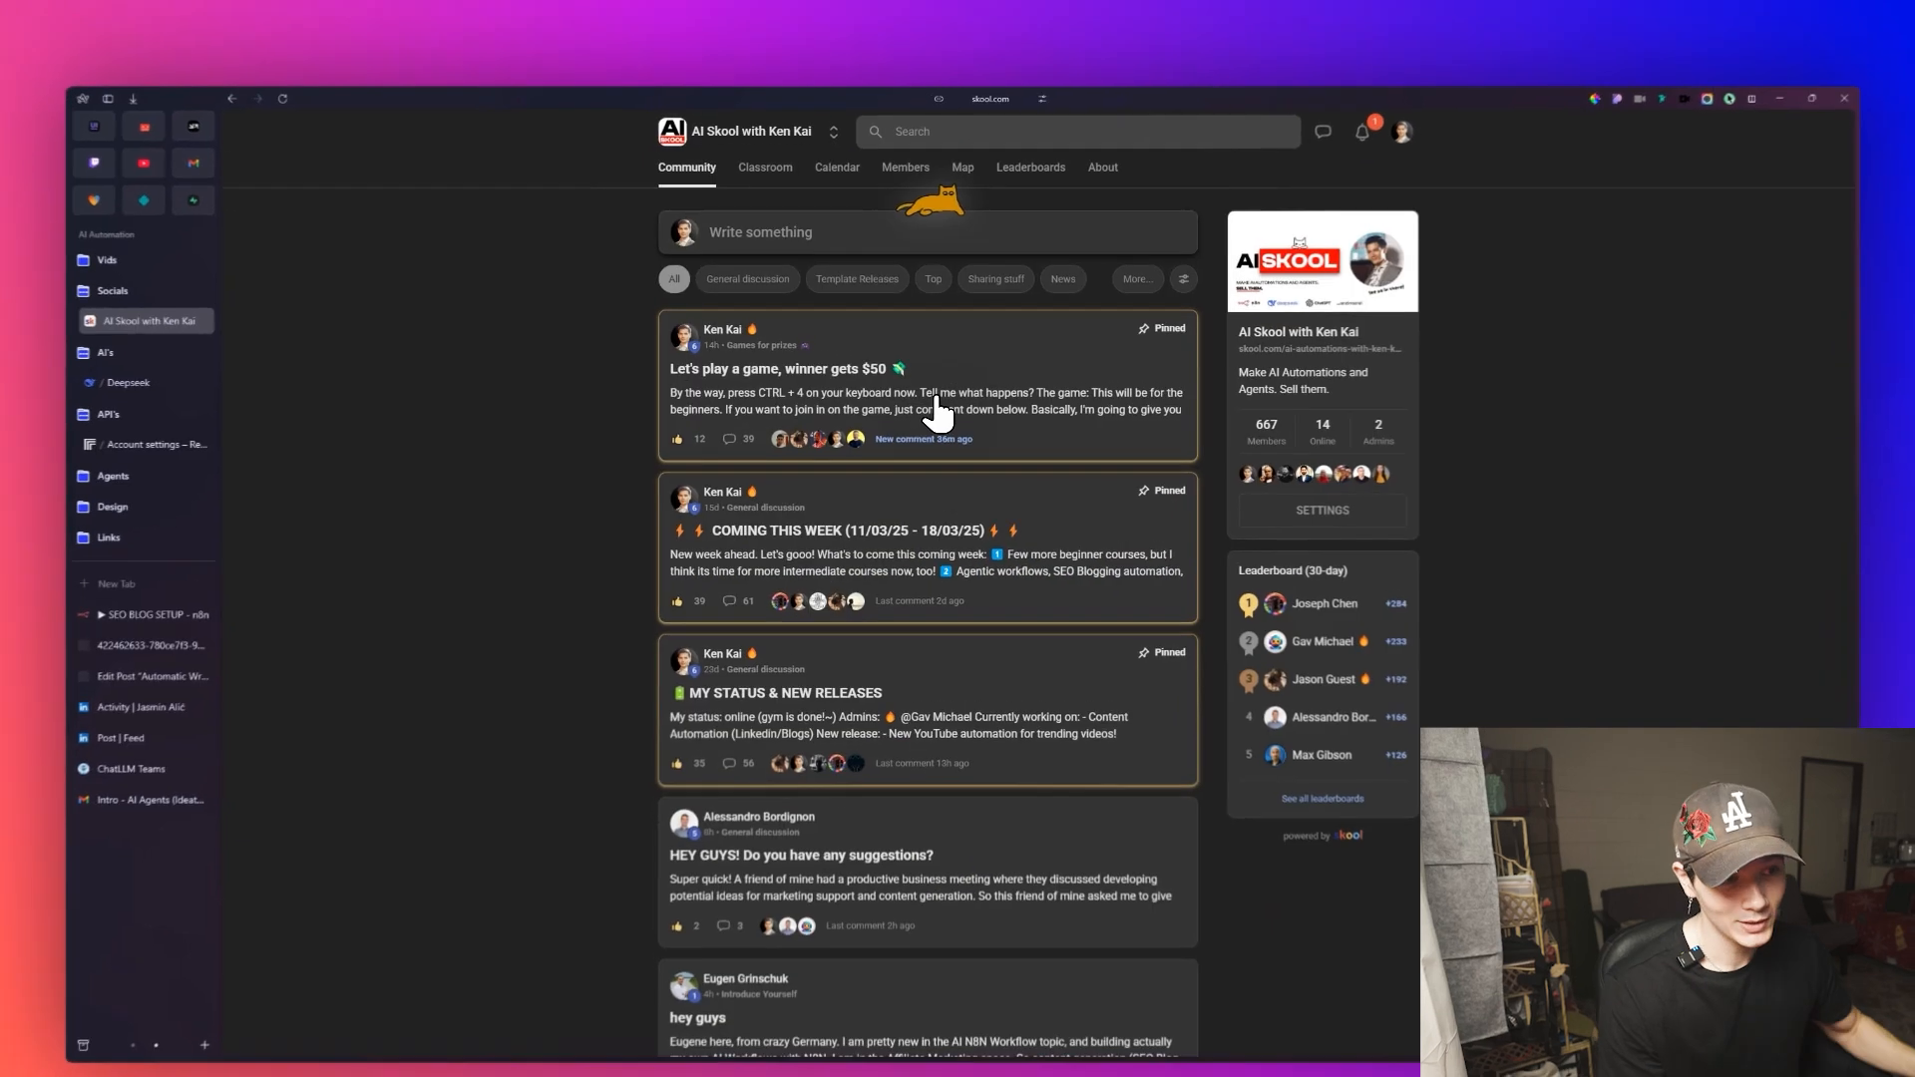
Open the pinned "Let's play a game, winner gets $50" post in the AI Skool community on Skool.
click(931, 415)
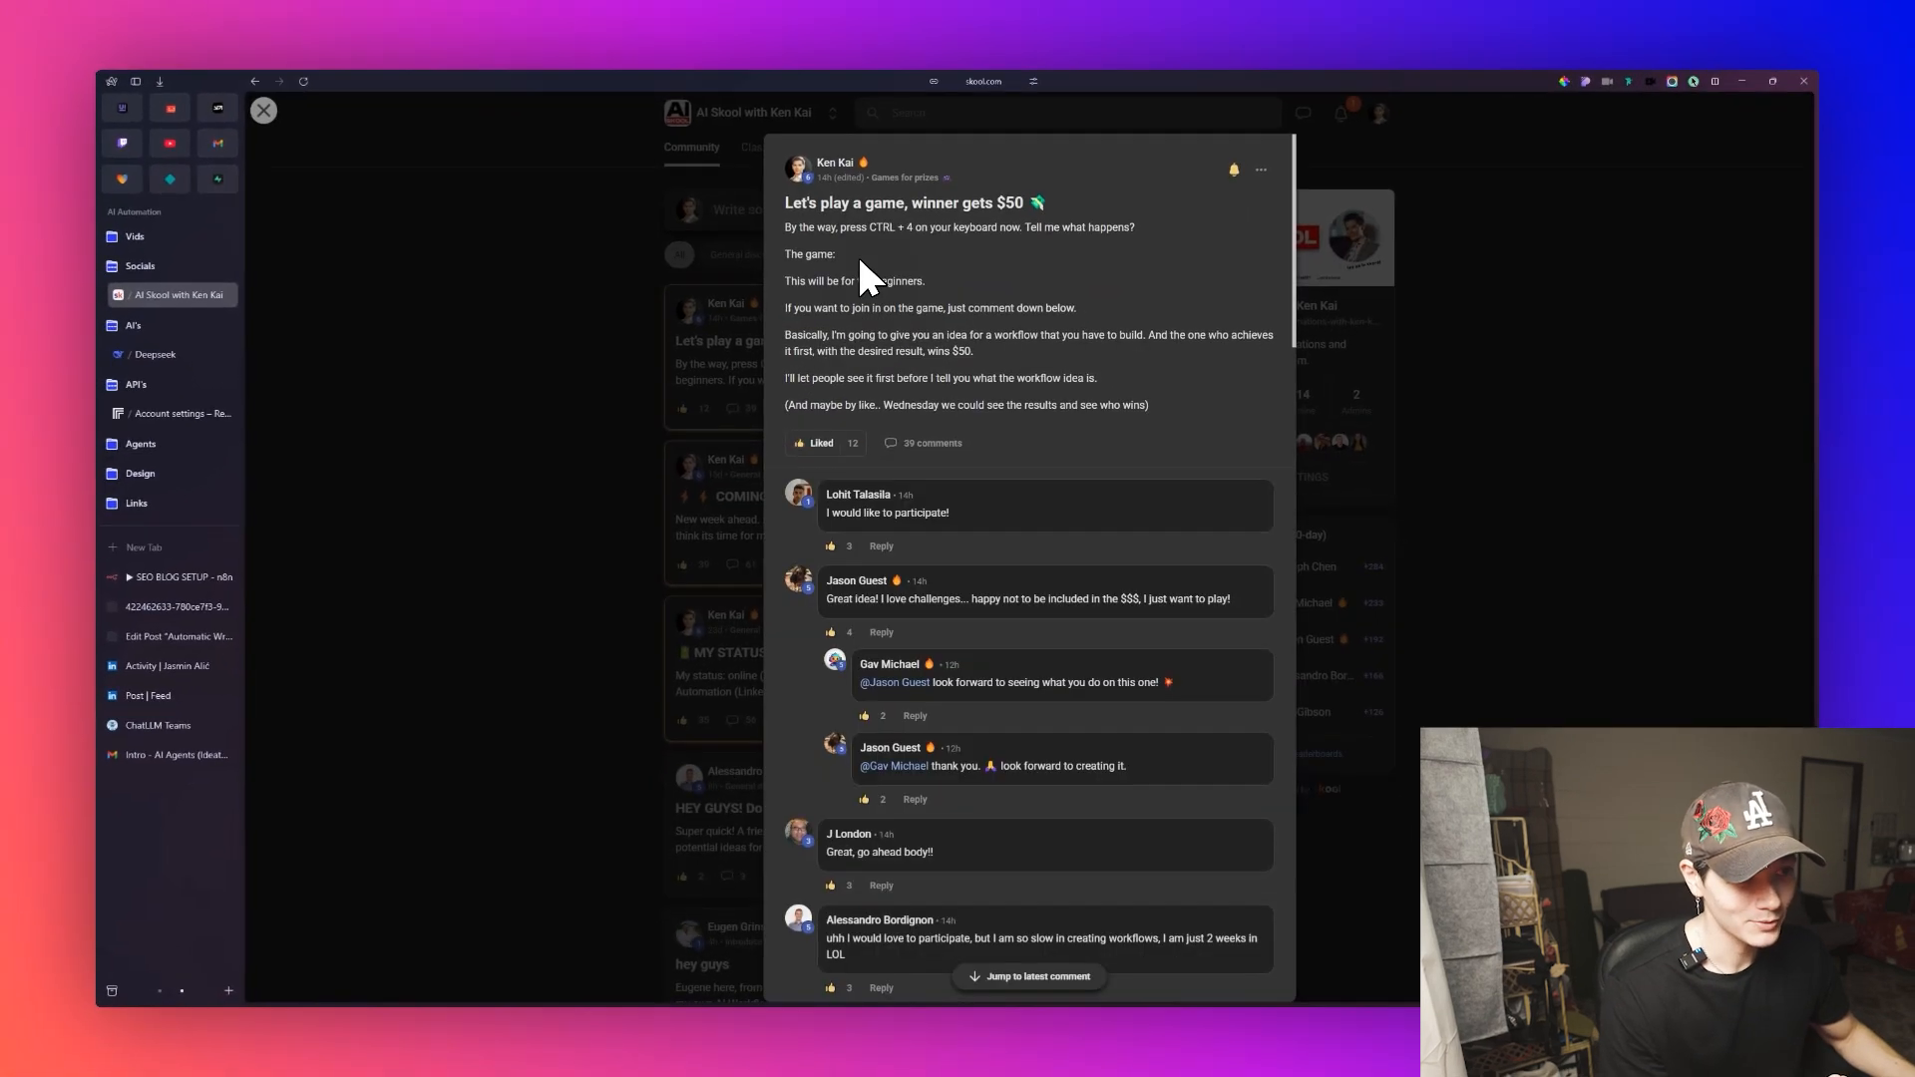